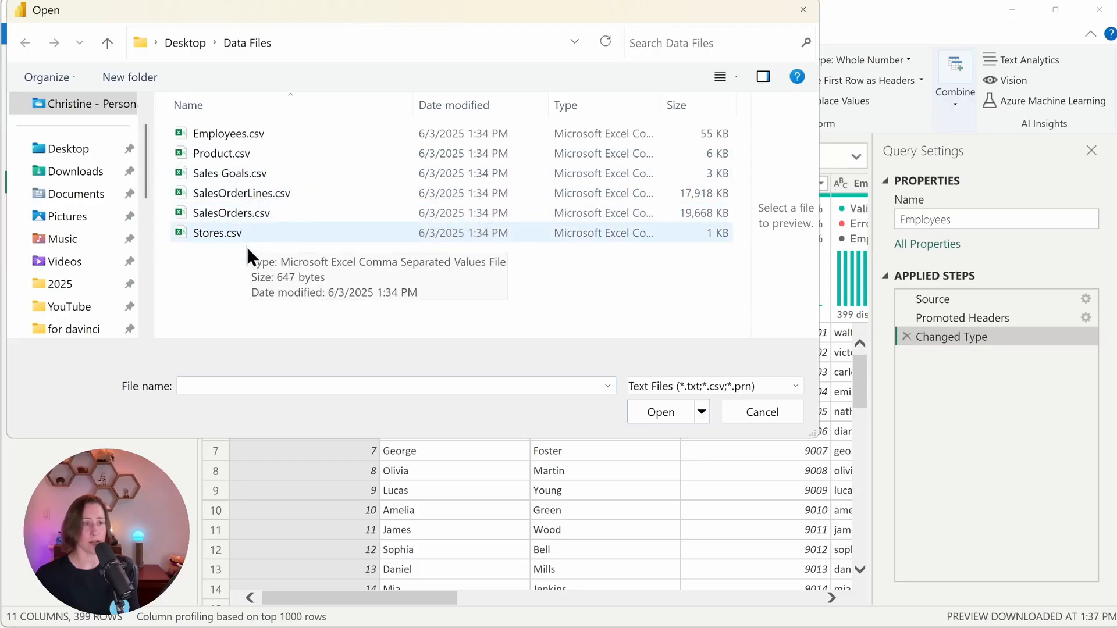
Load Product.csv and Sales Goals.csv from the Data Files folder as new queries.
double_click(249, 158)
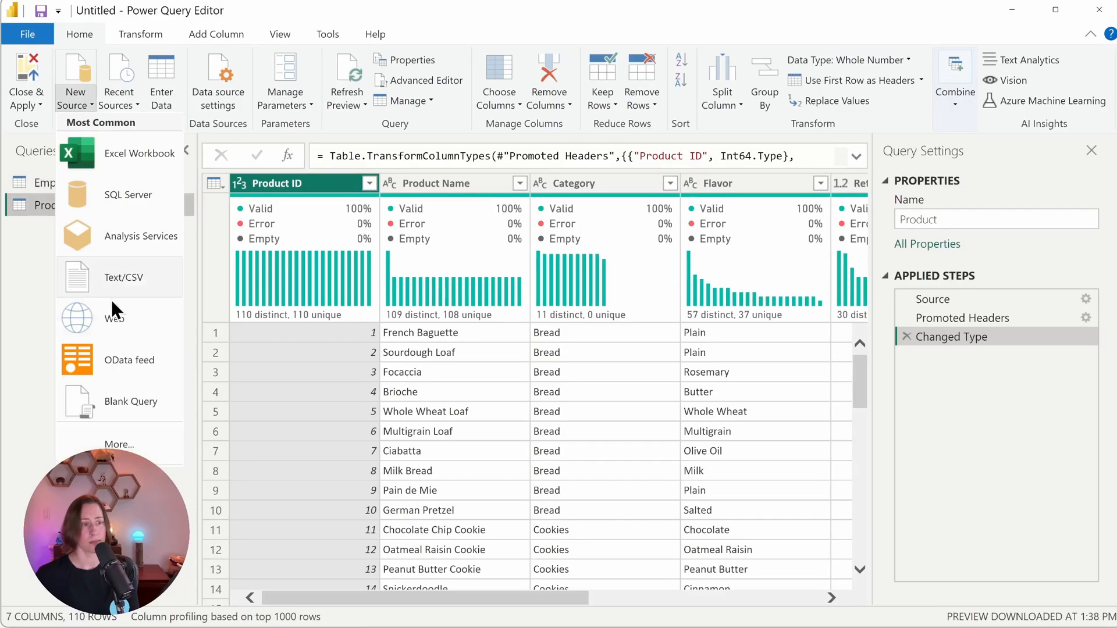
click(110, 278)
double_click(232, 172)
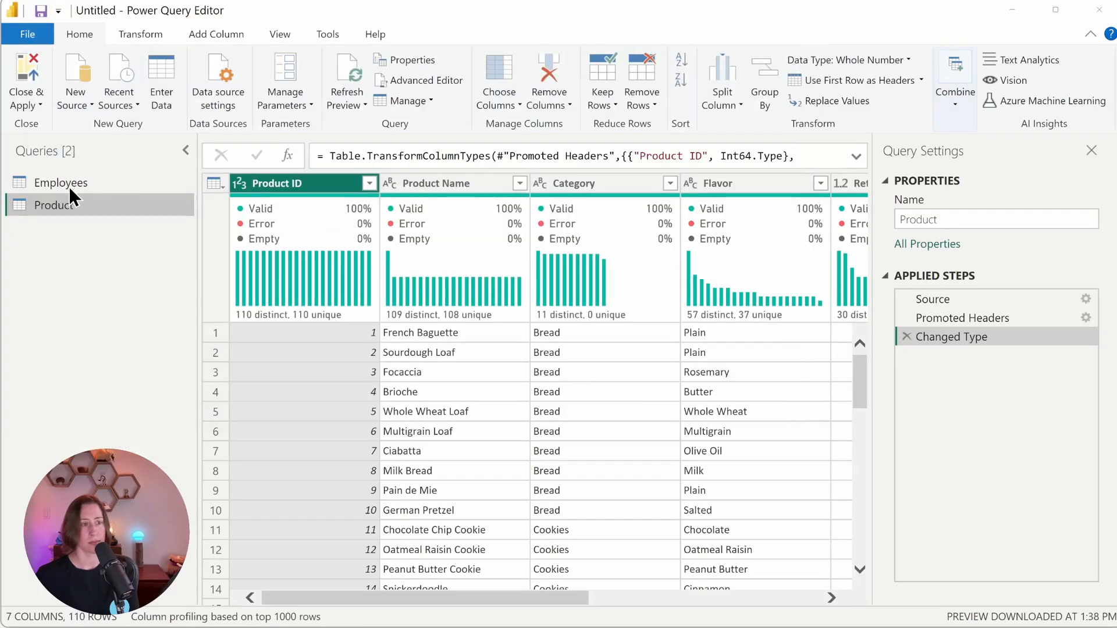
key(Return)
Import SalesOrderLines.csv as a new query with comma as the delimiter.
click(75, 100)
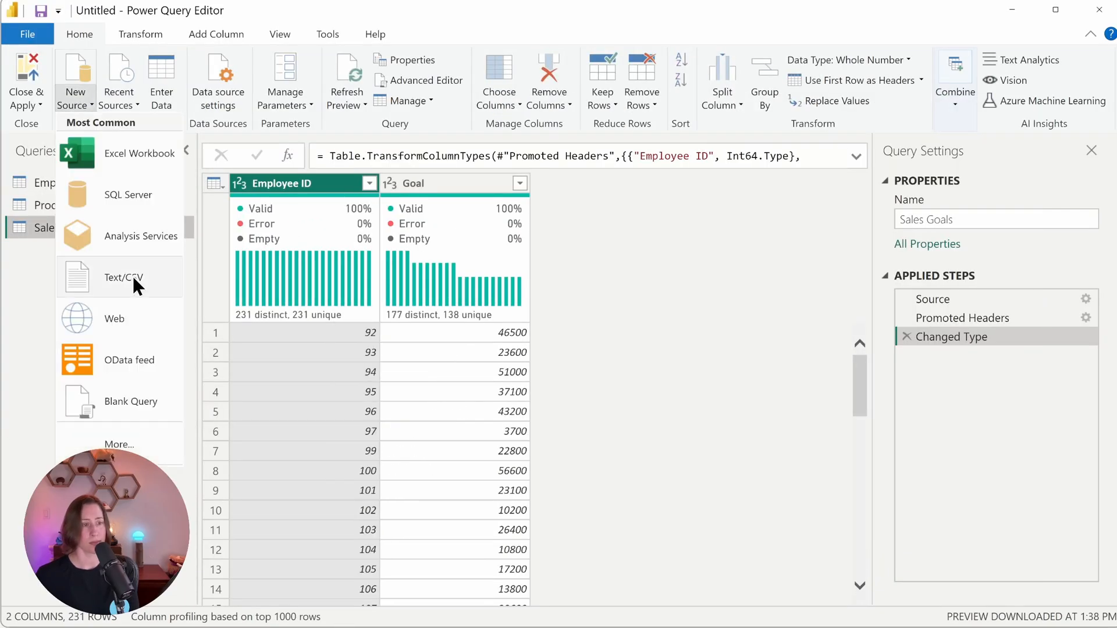
click(110, 278)
double_click(273, 195)
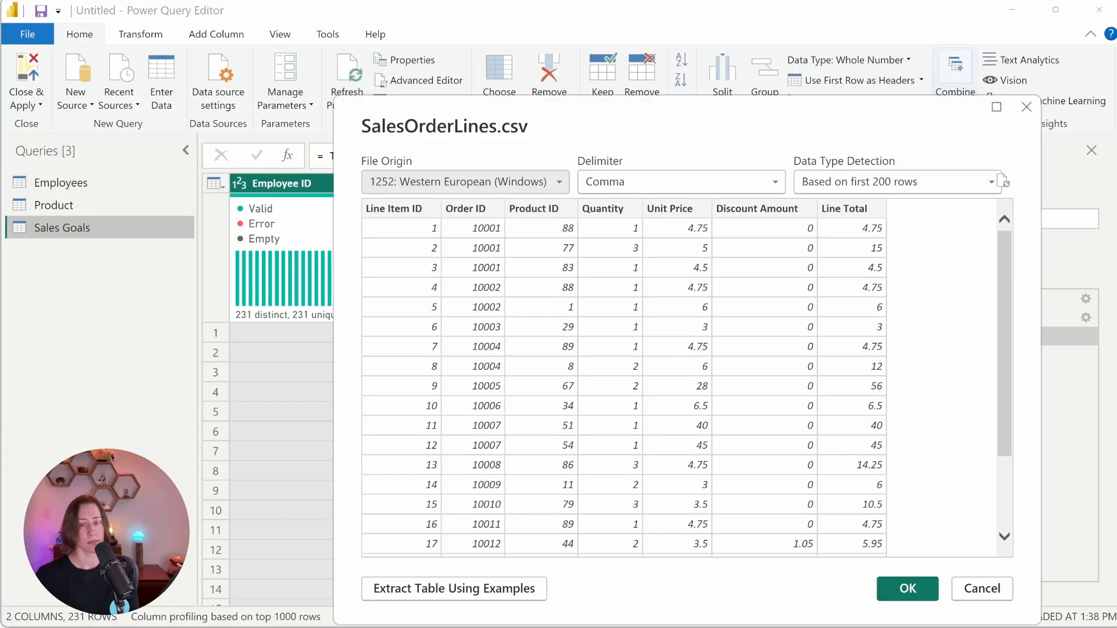
key(Return)
Import SalesOrders.csv from the Data Files folder as a new query.
click(78, 101)
click(107, 279)
double_click(207, 216)
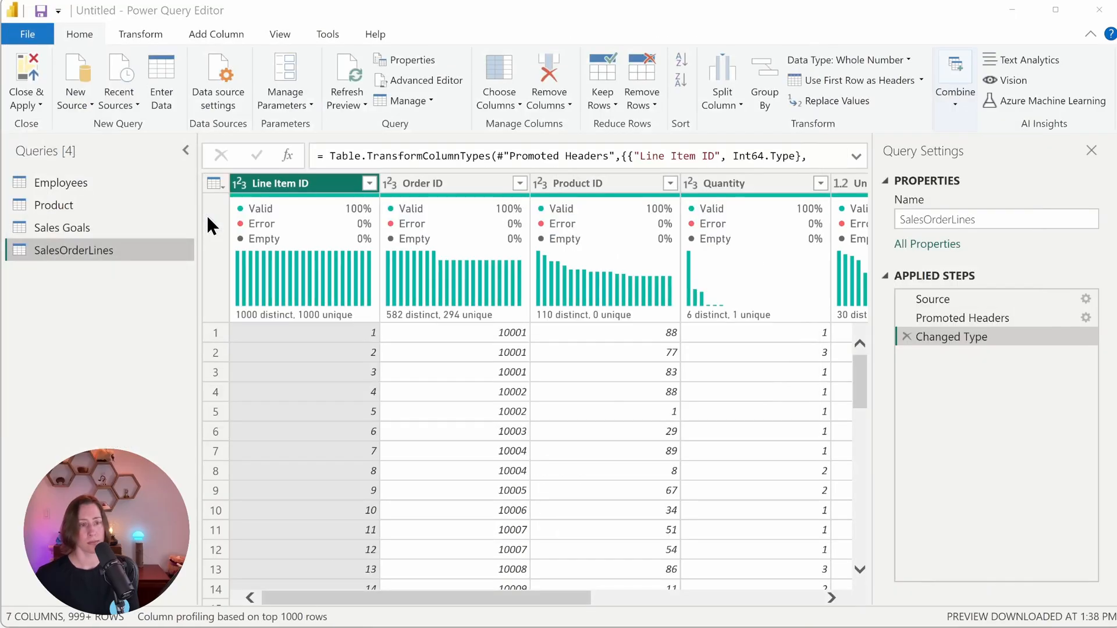
click(913, 593)
Import Stores.csv from the Data Files folder as a new query.
click(79, 103)
click(128, 278)
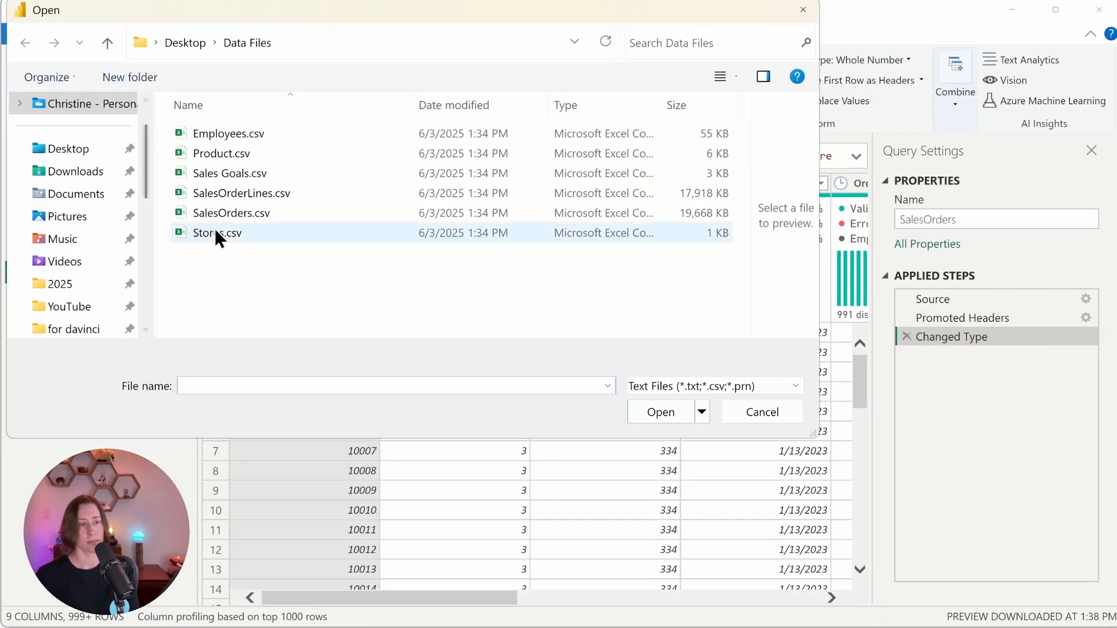
double_click(224, 230)
click(905, 588)
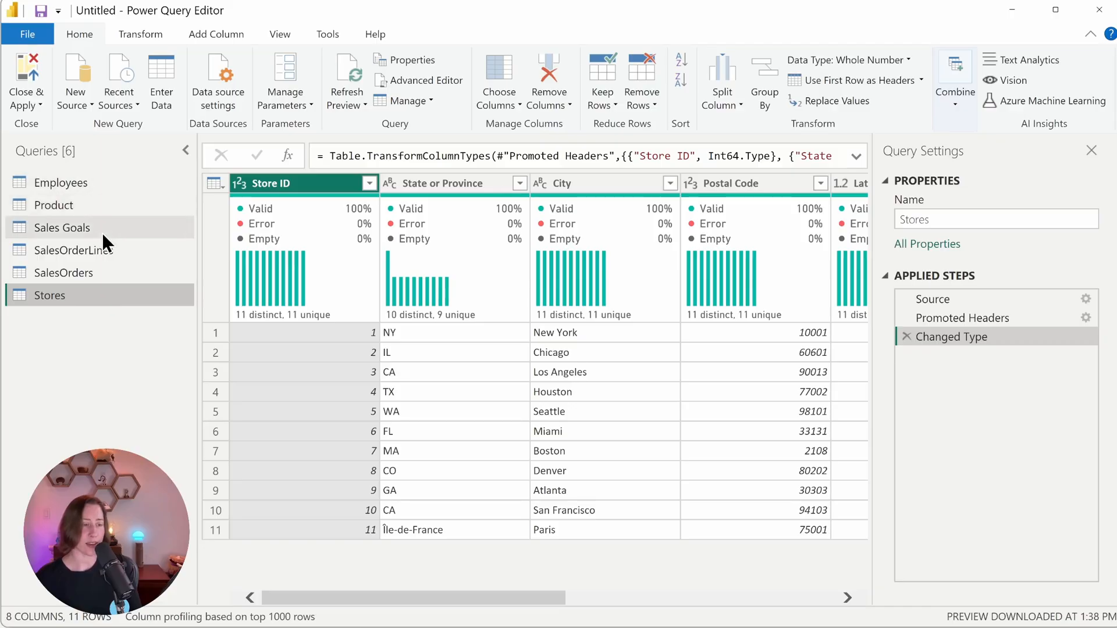
Start a merge as a new query with SalesOrders as the first table and SalesOrderLines as the second.
click(145, 253)
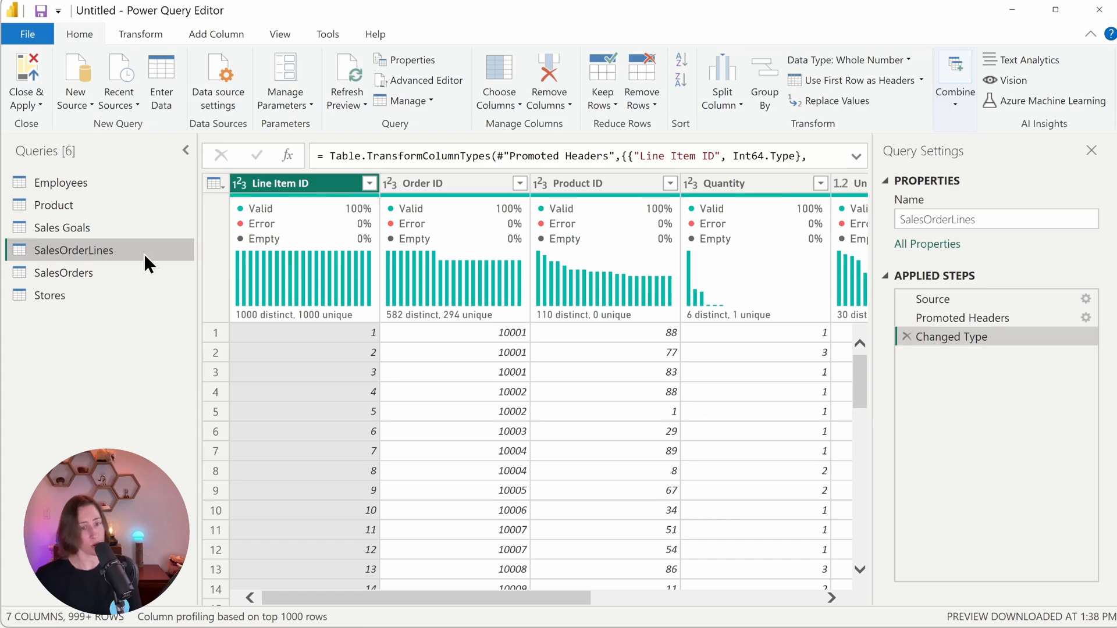
click(72, 272)
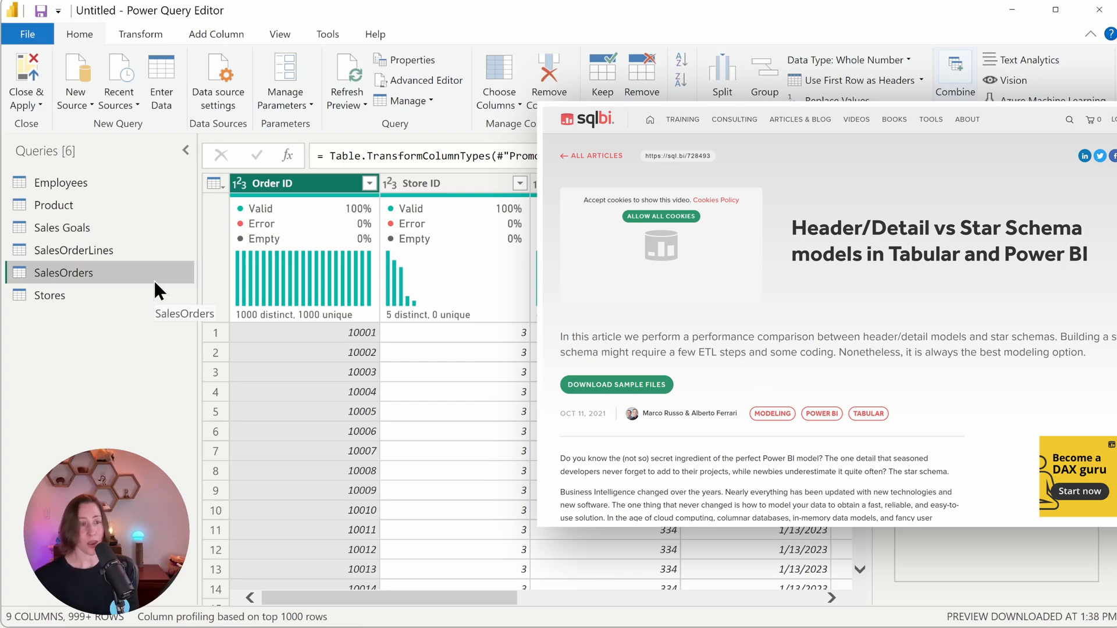
click(122, 251)
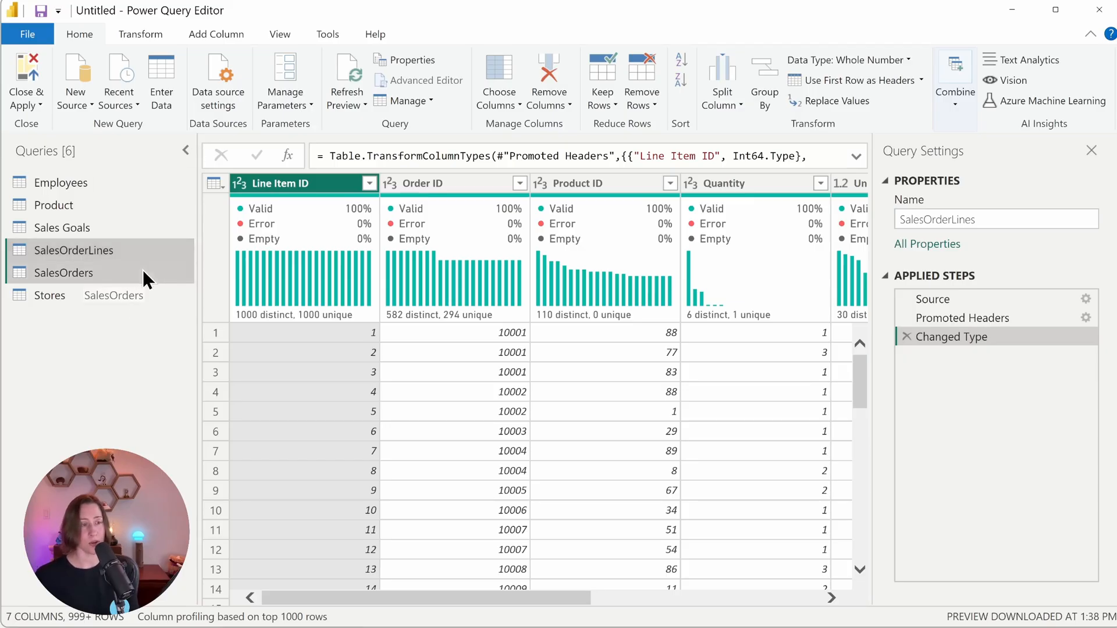
click(142, 270)
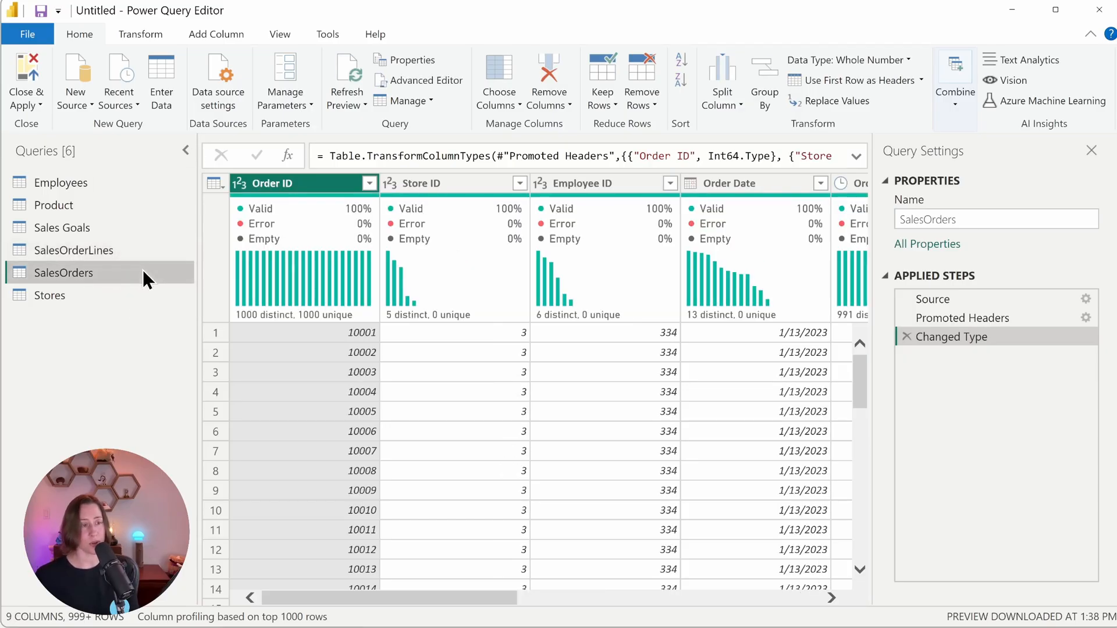
click(956, 104)
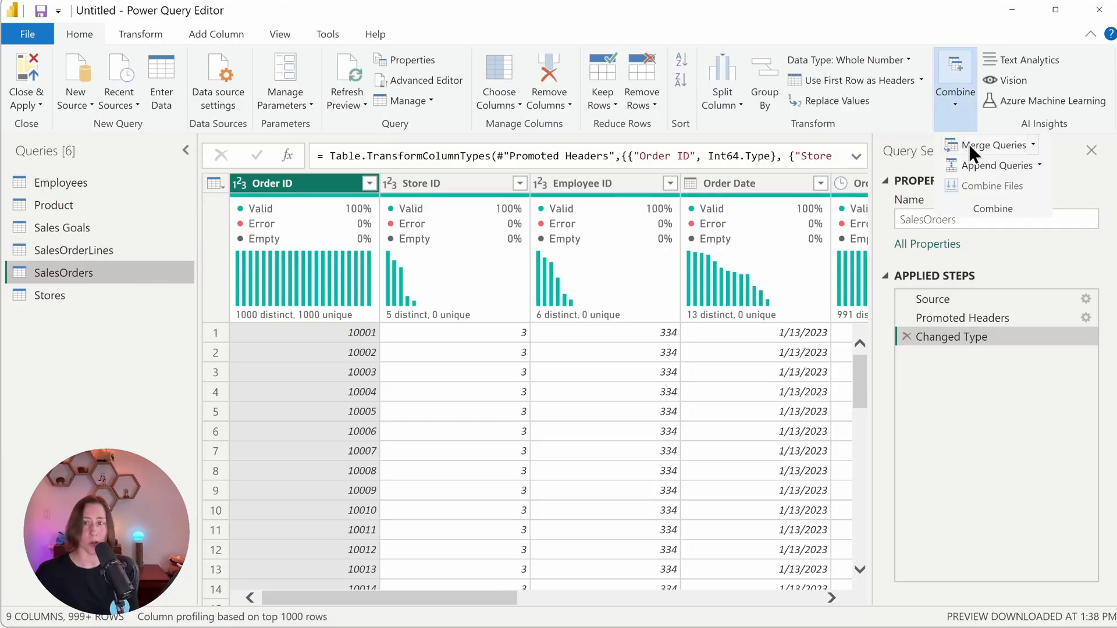
click(1032, 145)
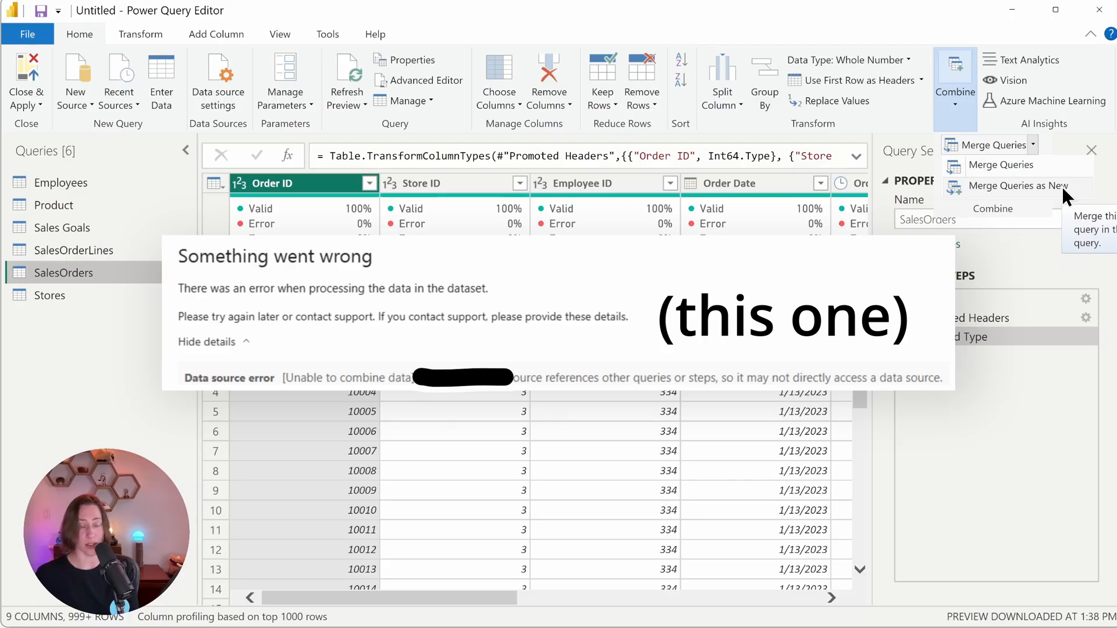
click(1062, 186)
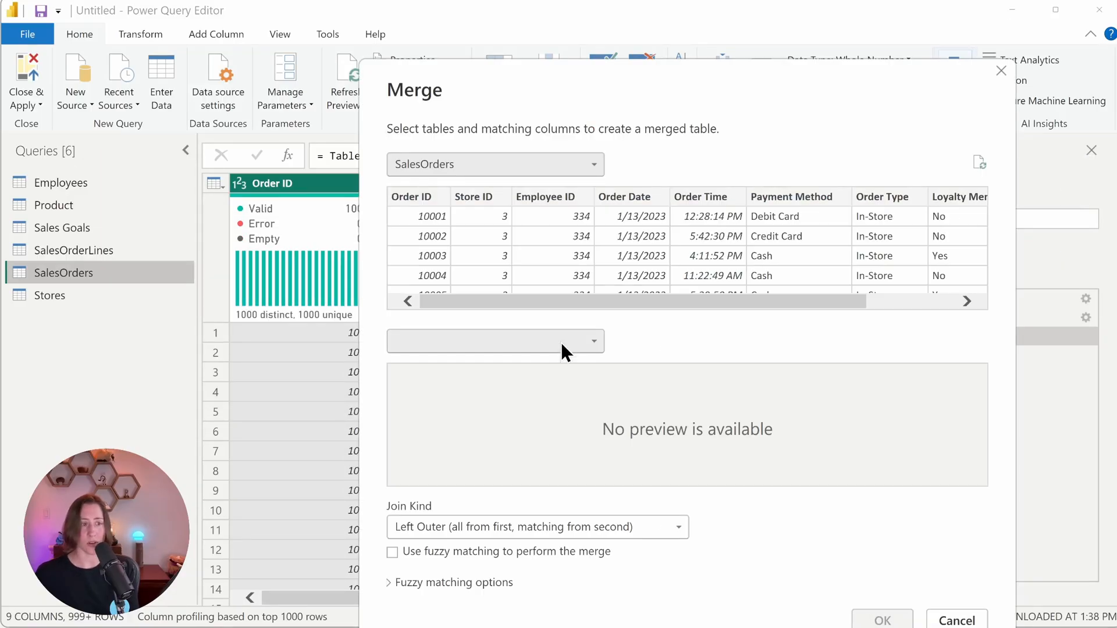
click(560, 342)
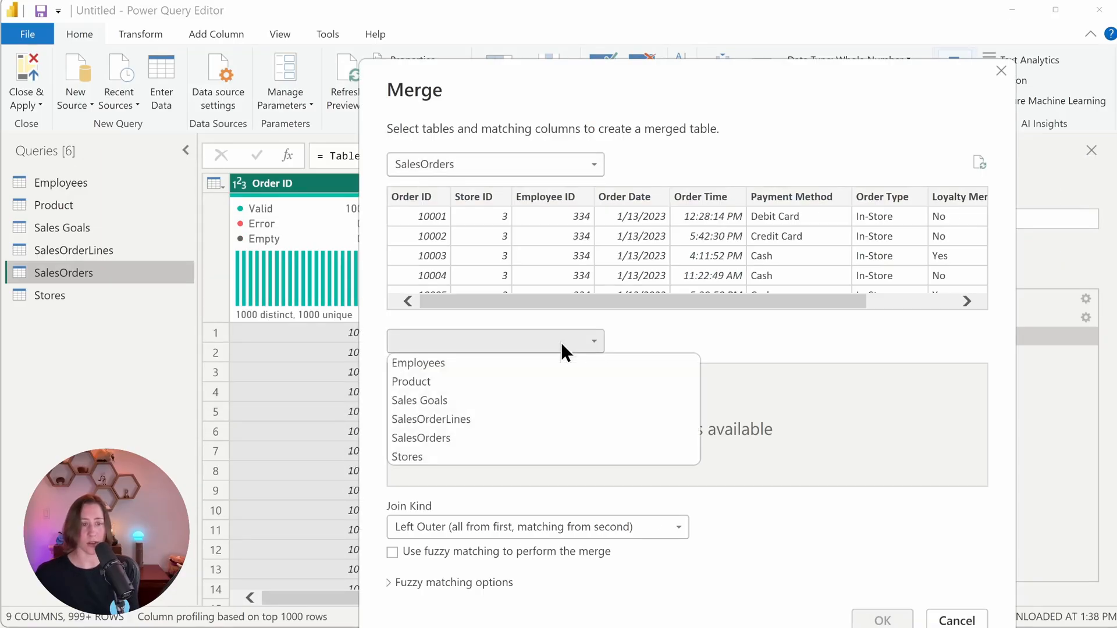
click(491, 419)
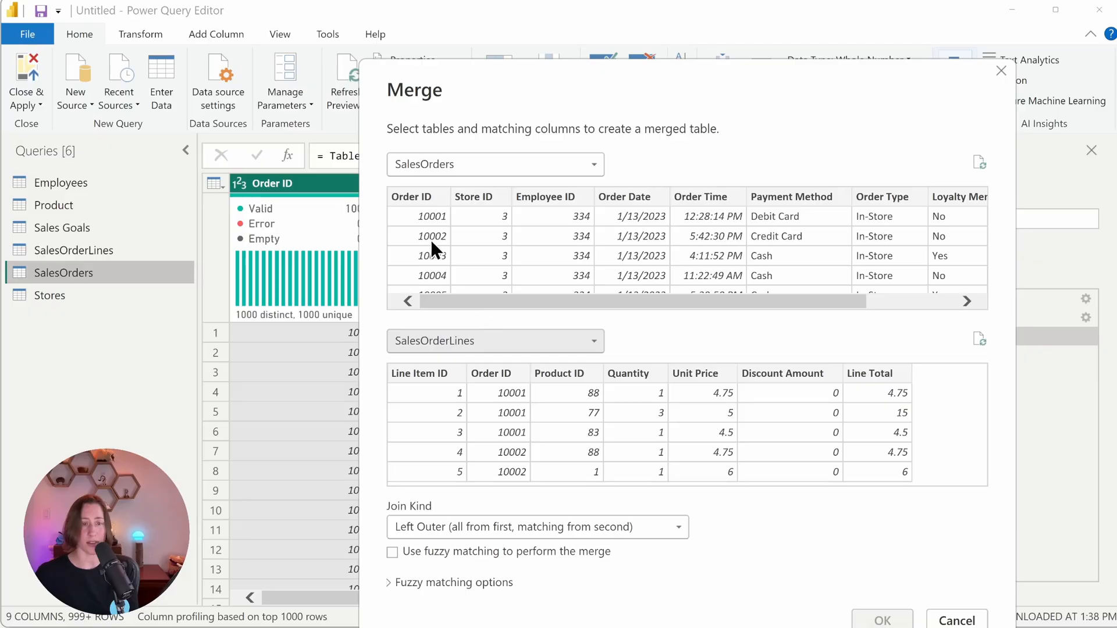
Match both tables on Order ID and create the merged query with a Left Outer join.
click(420, 196)
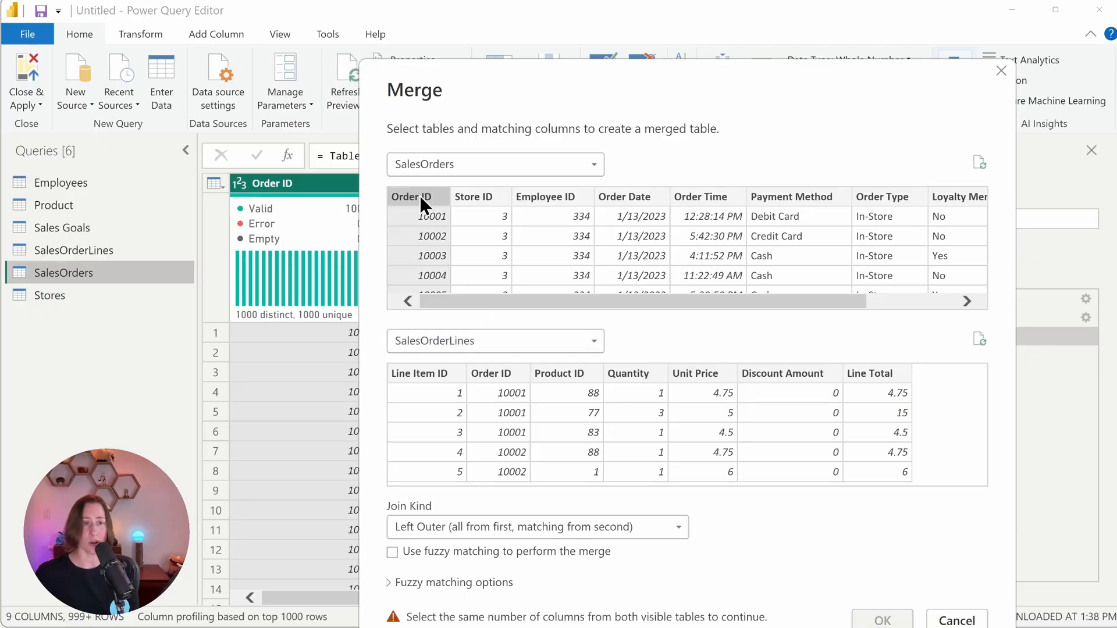
click(499, 372)
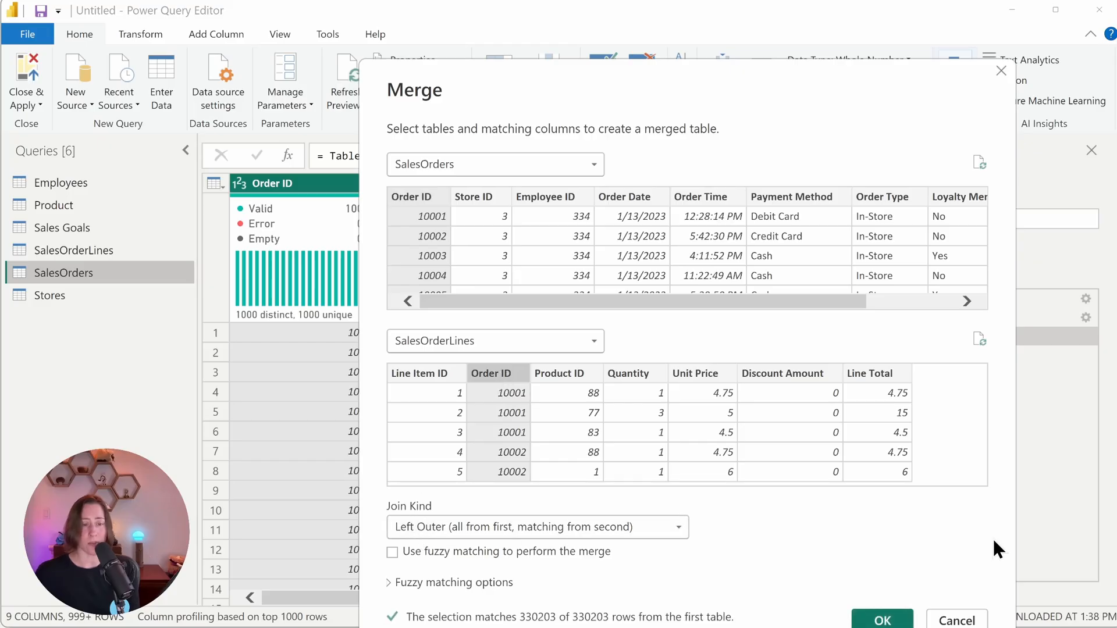
click(882, 619)
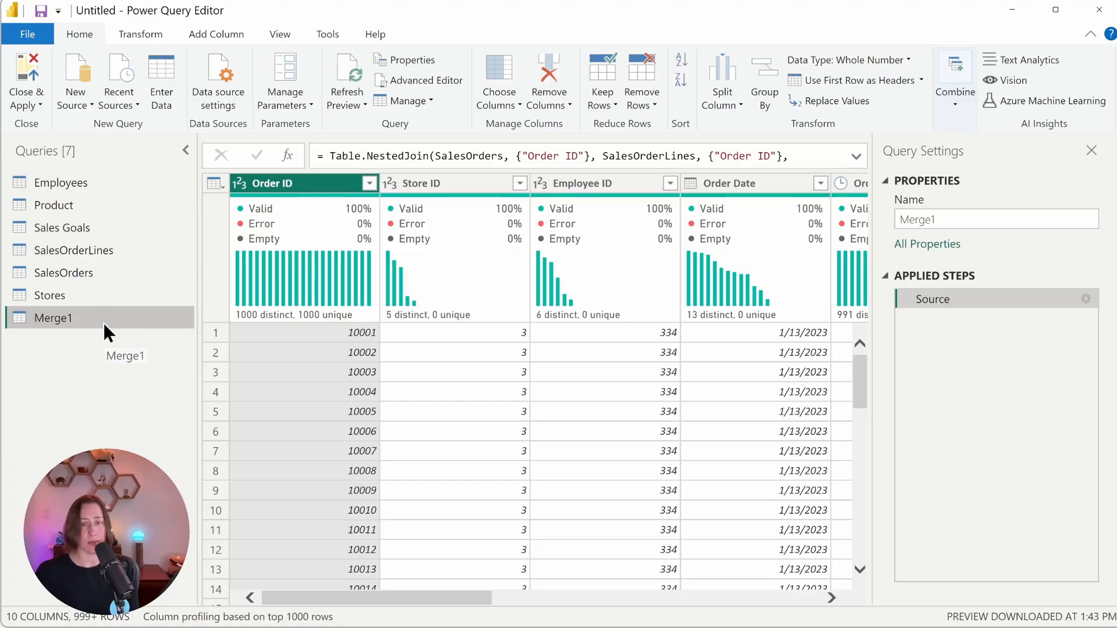
Rename the merged query as Sales.
double_click(104, 323)
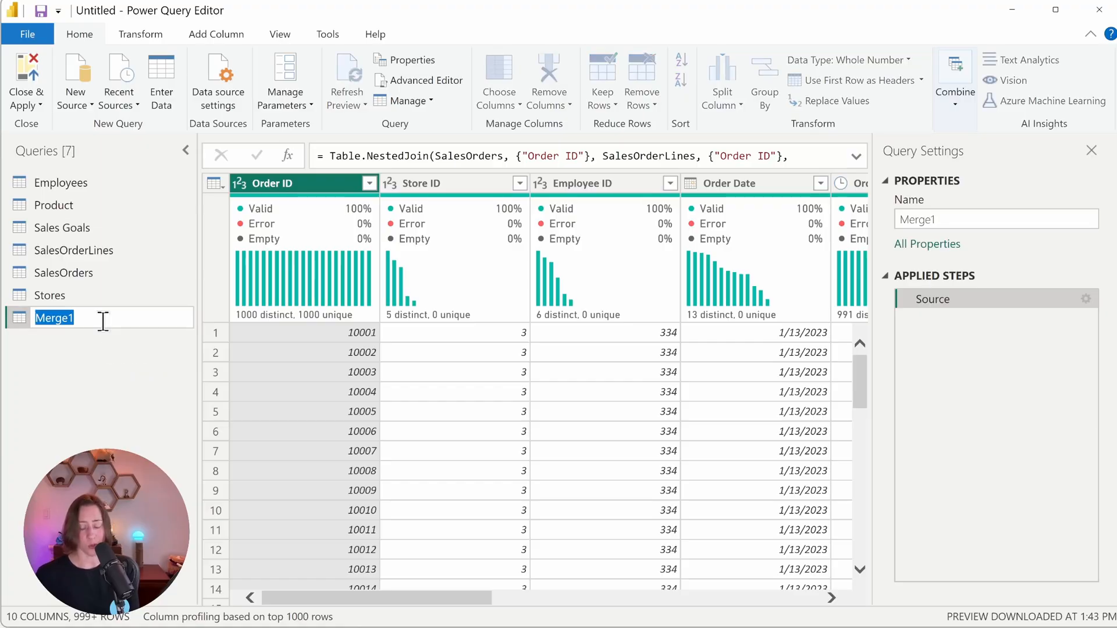
text(Sales)
key(Return)
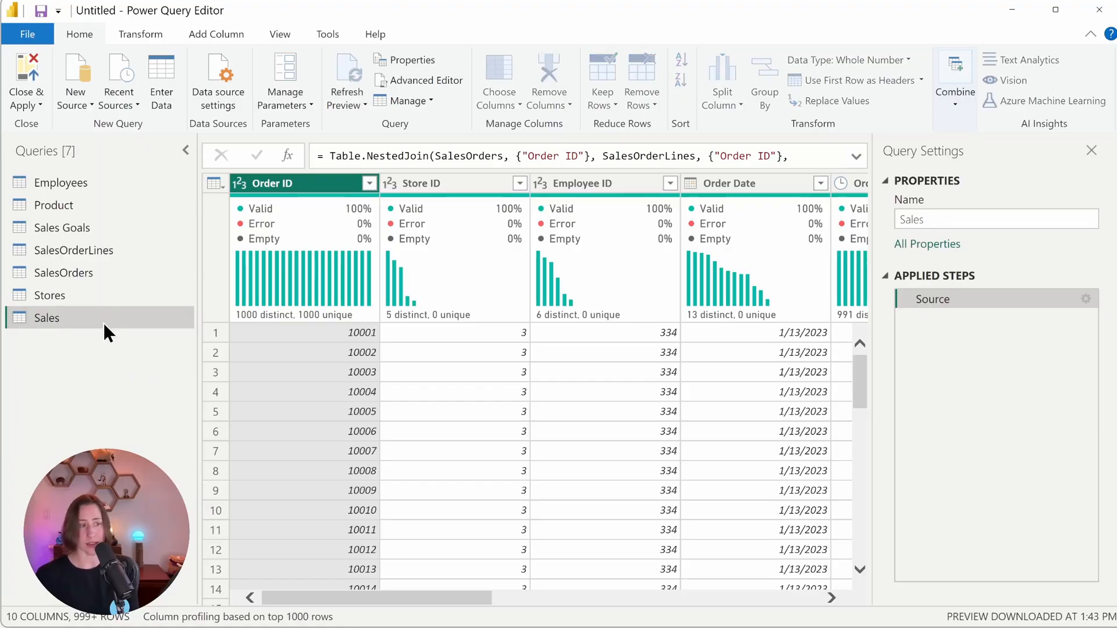
Expand the SalesOrderLines column with all fields except Order ID, without the original column name as prefix.
drag(447, 598, 799, 591)
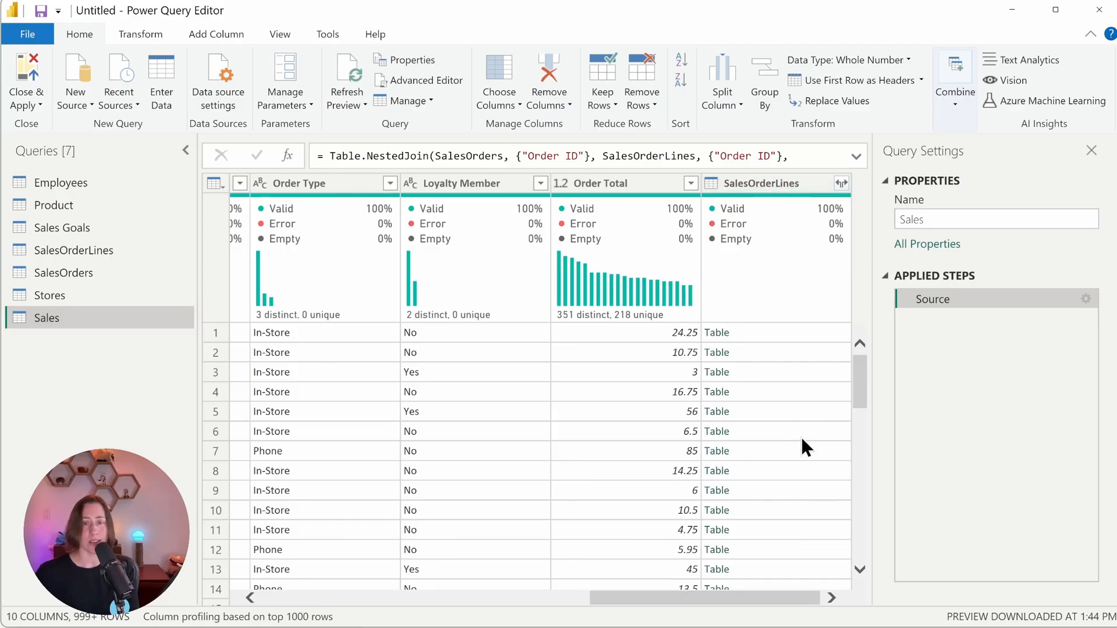
click(841, 184)
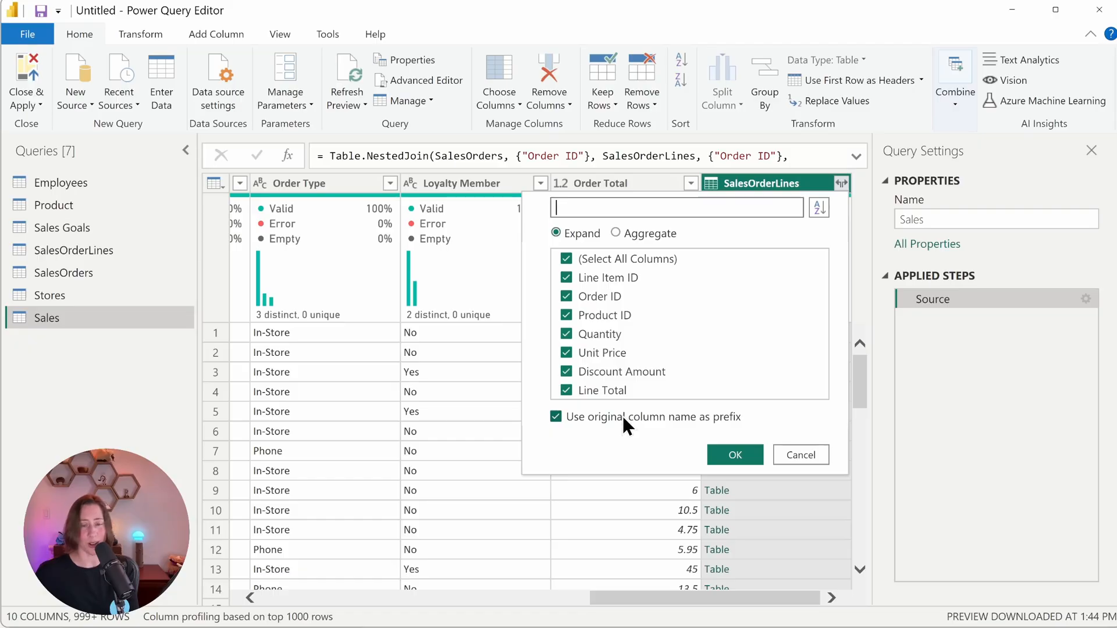
click(555, 416)
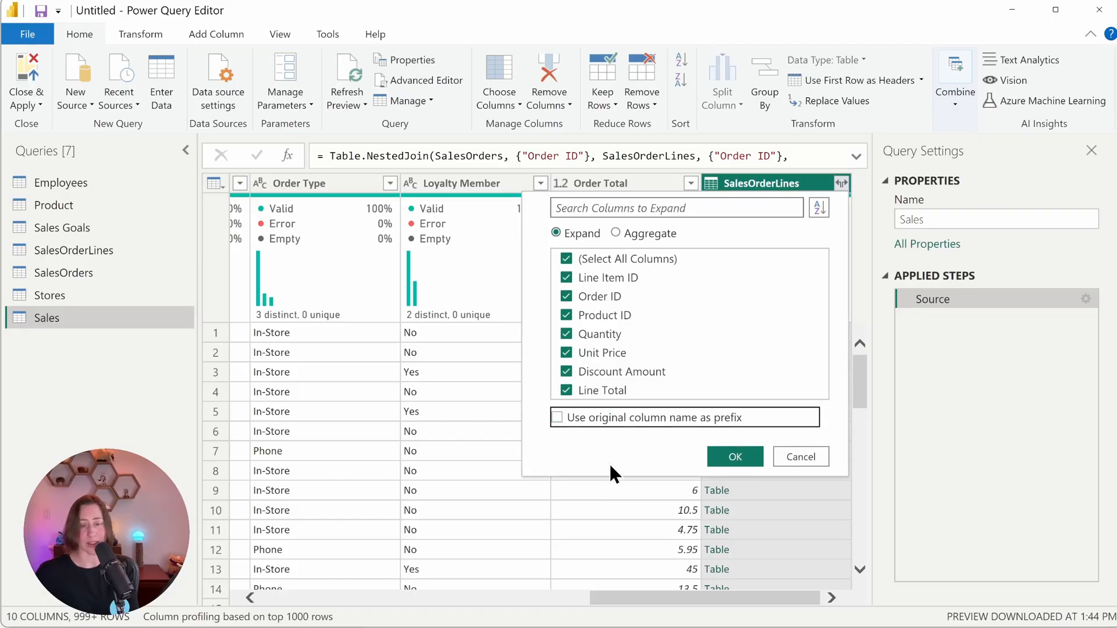
click(568, 296)
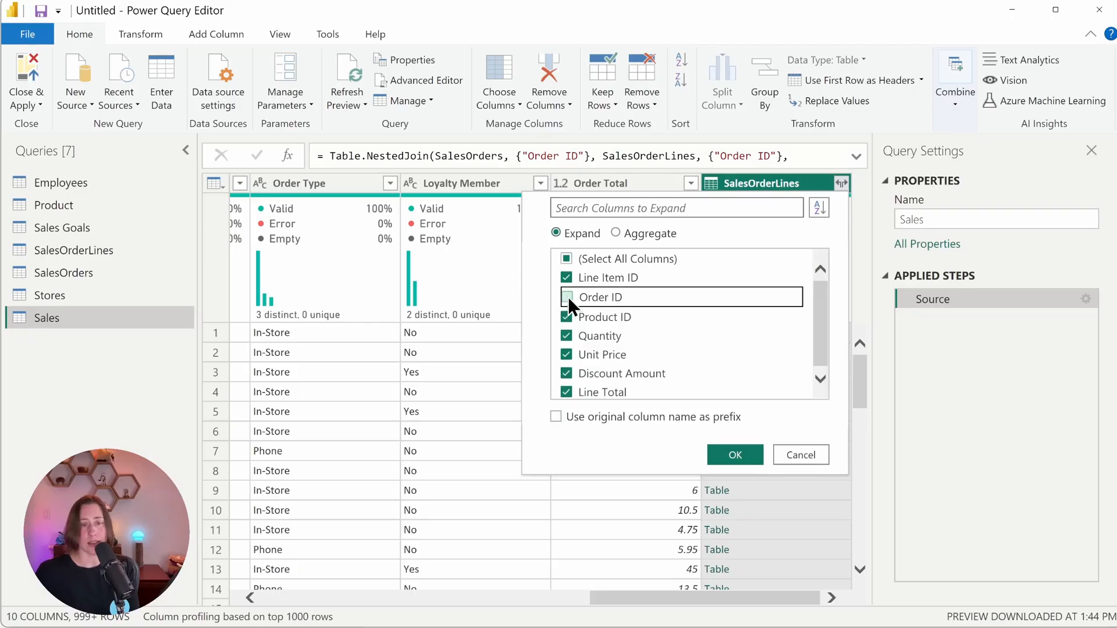
click(737, 455)
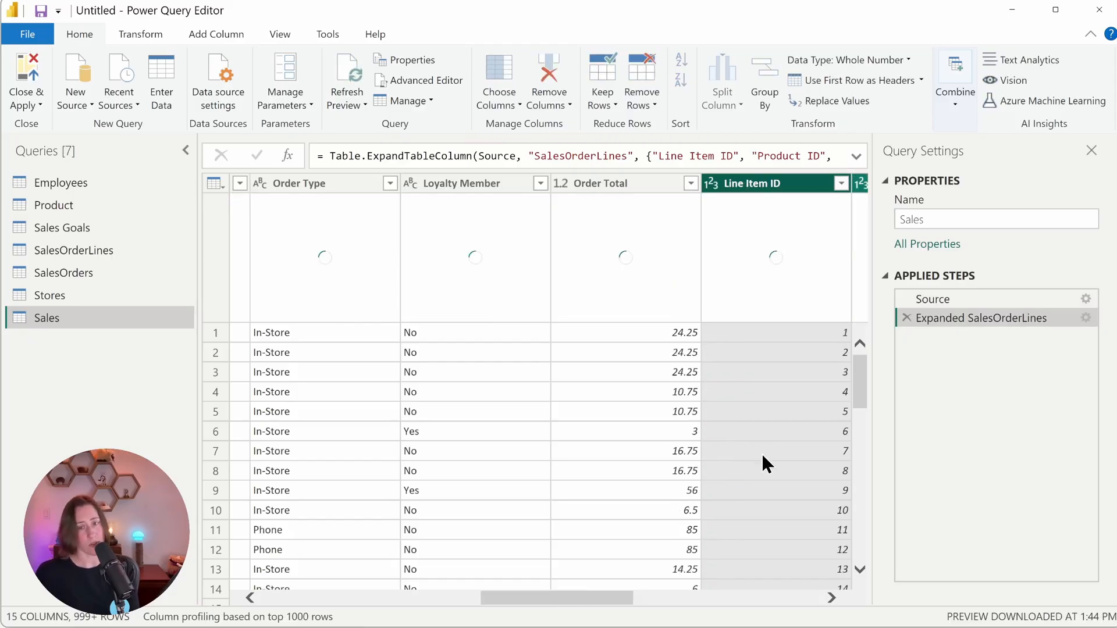
Remove the Order Total column from the Sales query.
click(528, 181)
drag(739, 598, 568, 614)
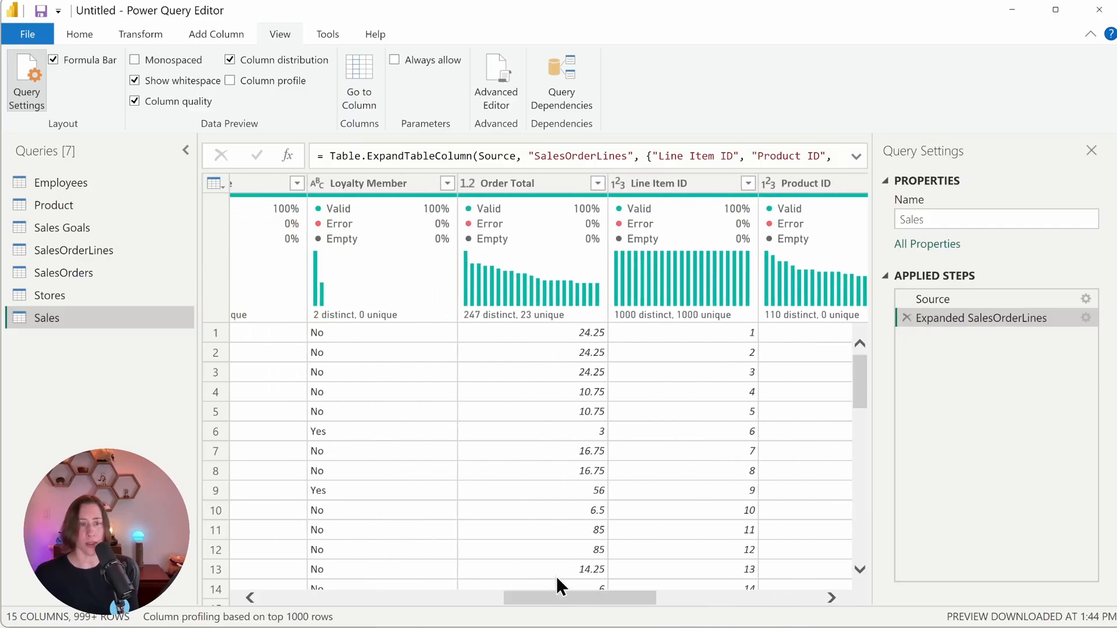
click(525, 184)
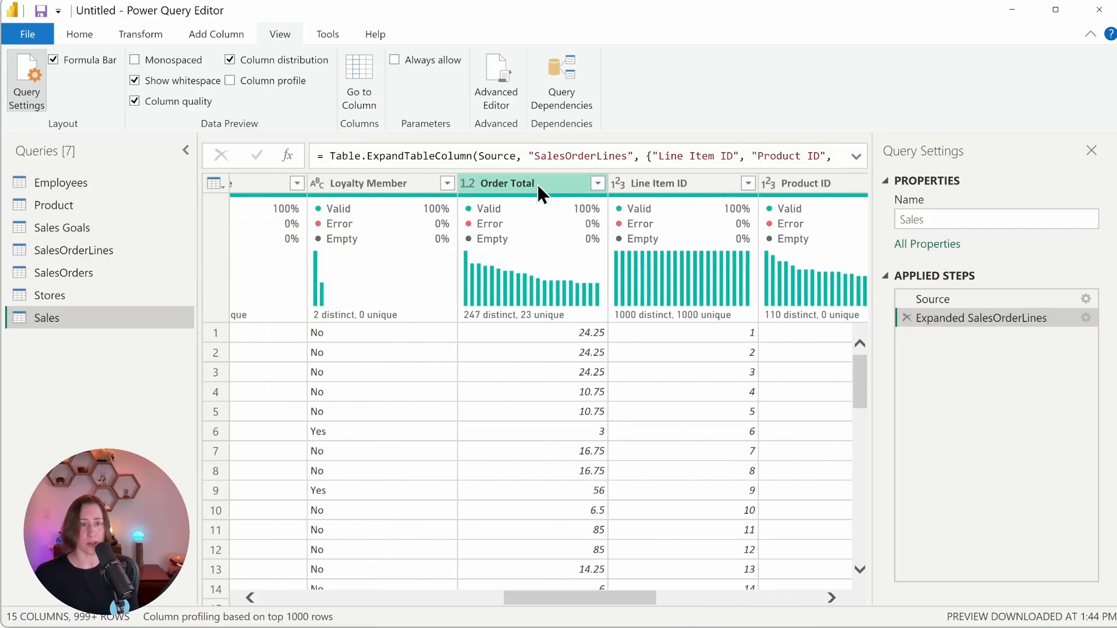
click(537, 184)
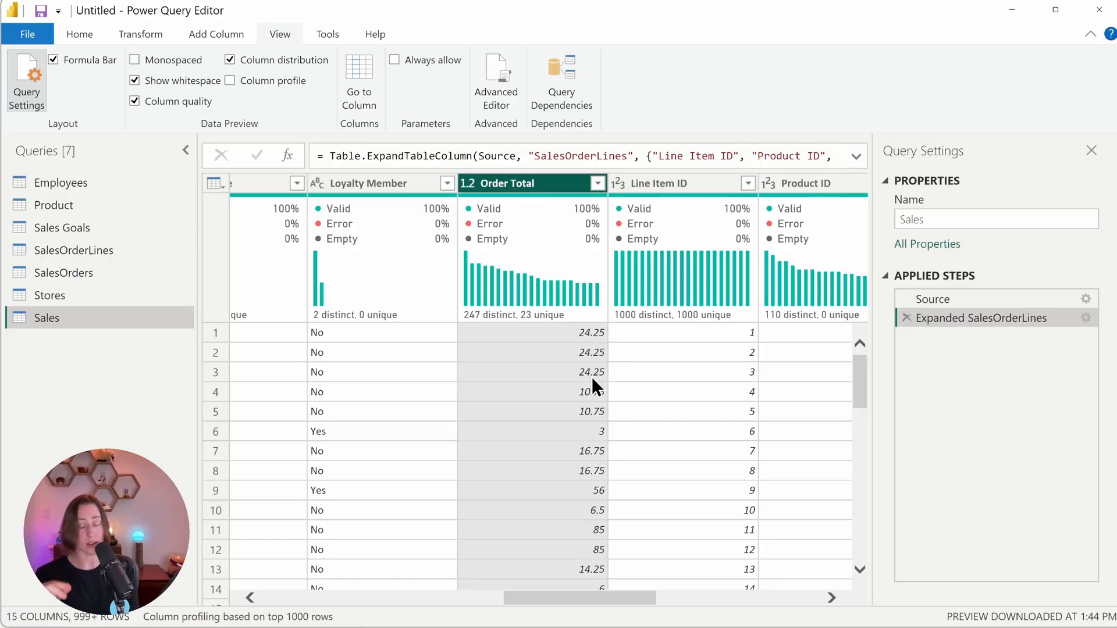
right_click(533, 184)
click(596, 208)
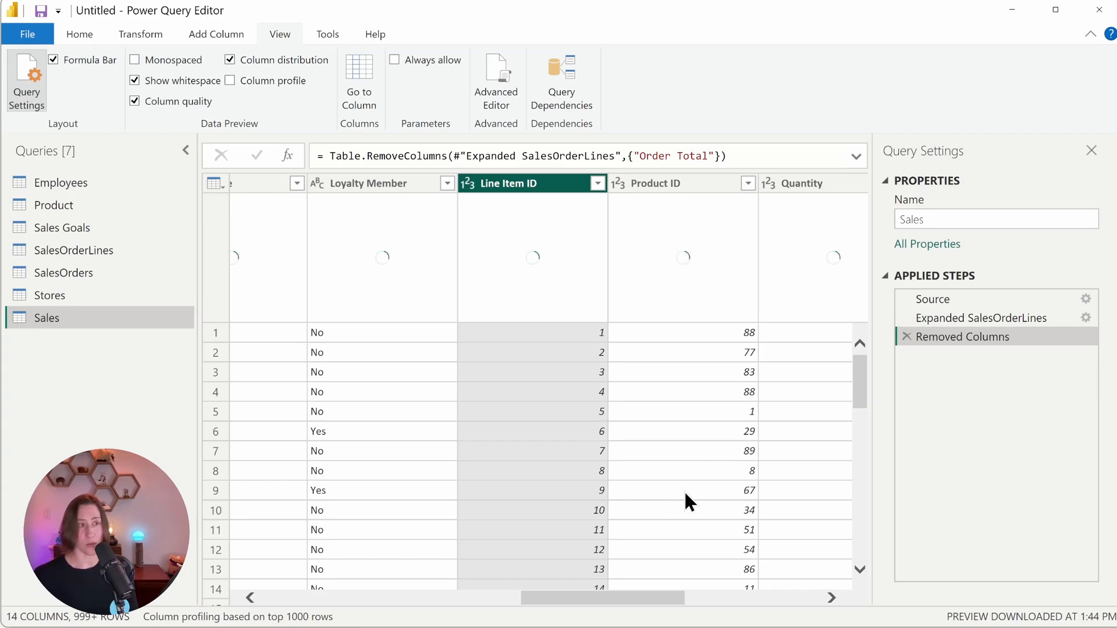
Change the data type of the Unit Price and Line Total columns to Fixed decimal number.
drag(631, 601, 749, 620)
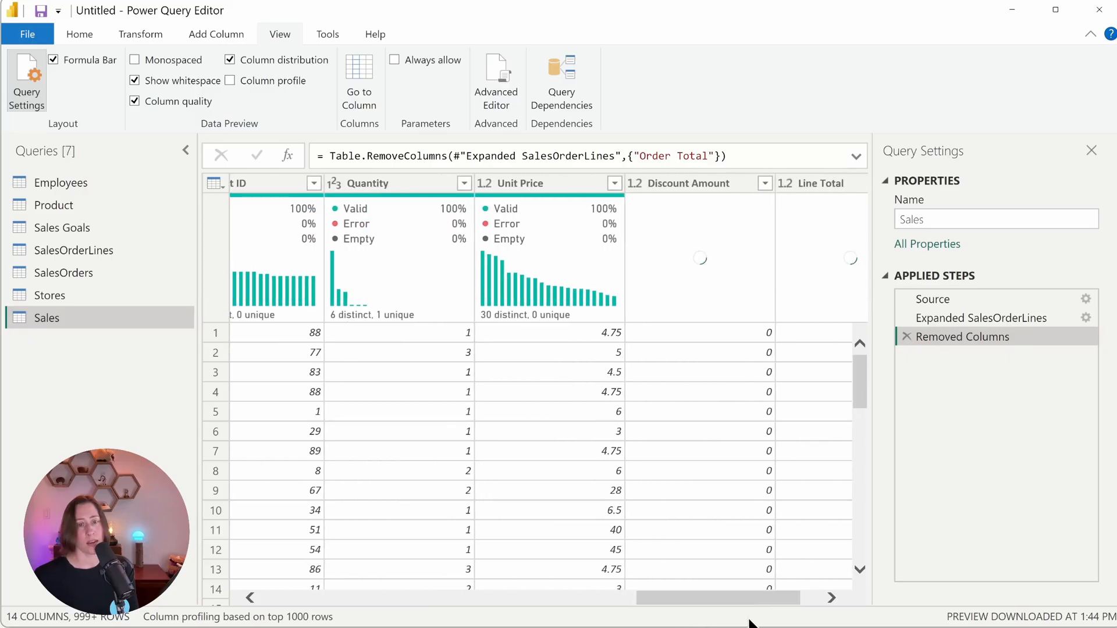
click(560, 182)
drag(774, 597, 827, 595)
ctrl+click(785, 183)
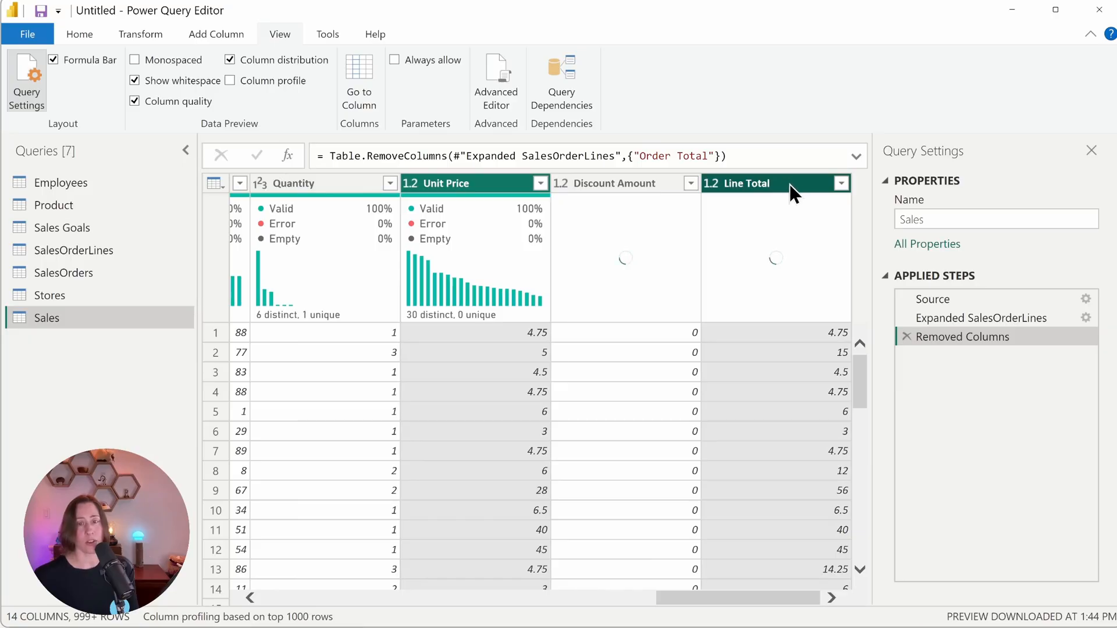
click(85, 33)
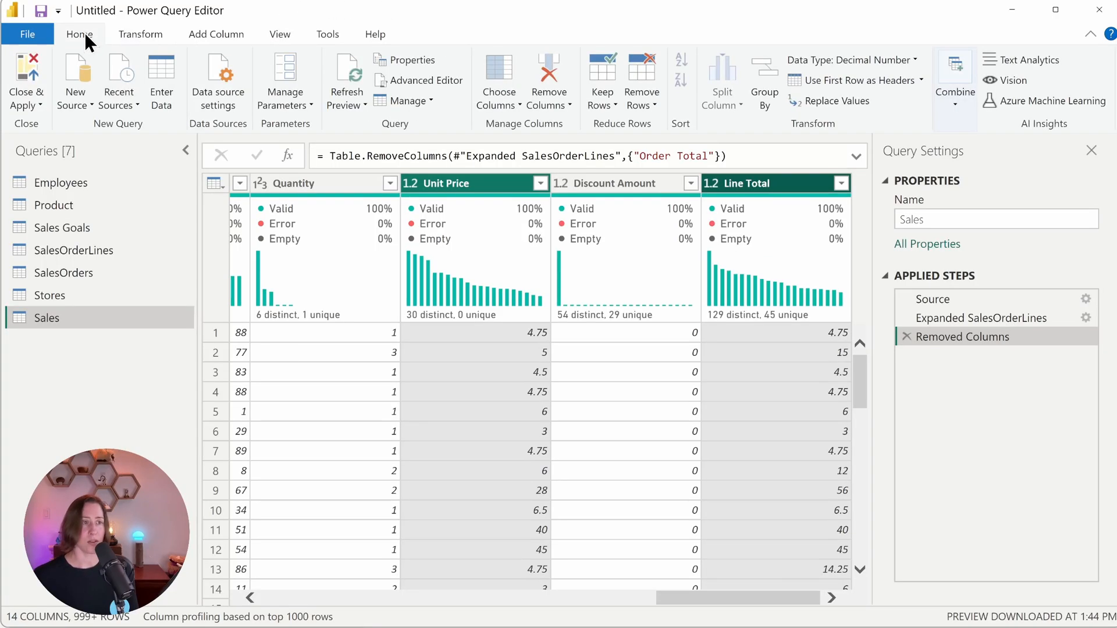
click(906, 62)
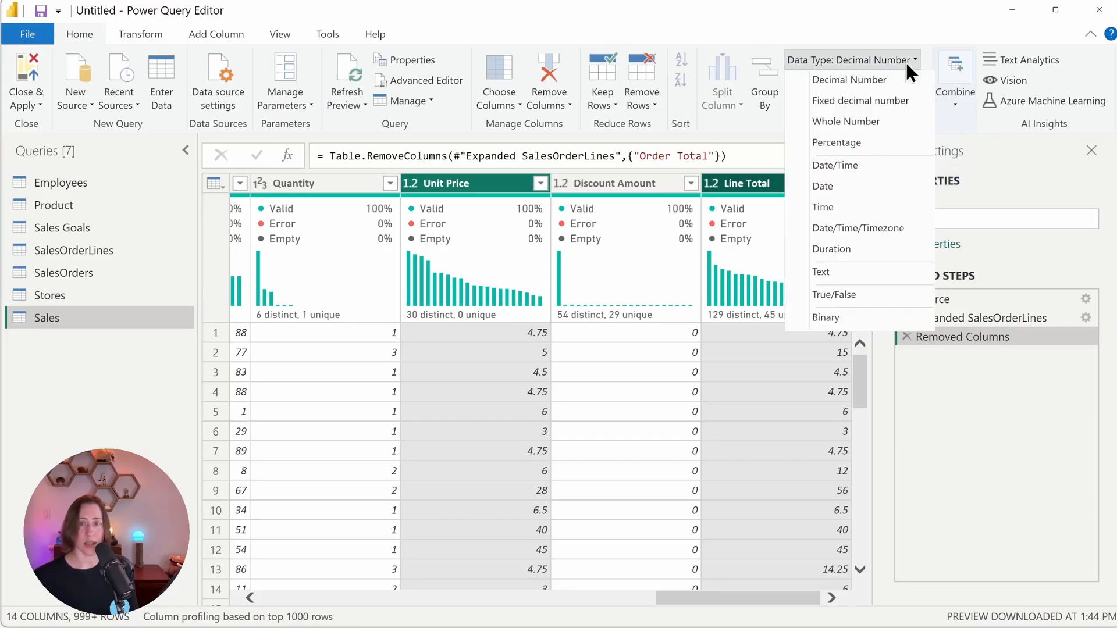
click(886, 103)
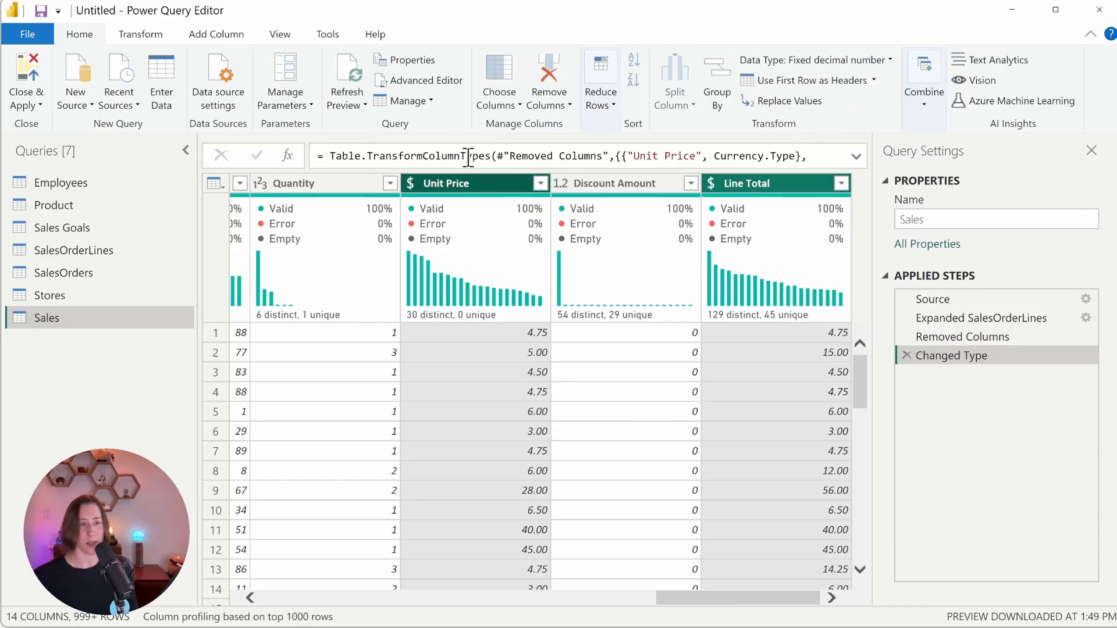
Disable loading of the SalesOrderLines and SalesOrders queries into the report.
click(277, 36)
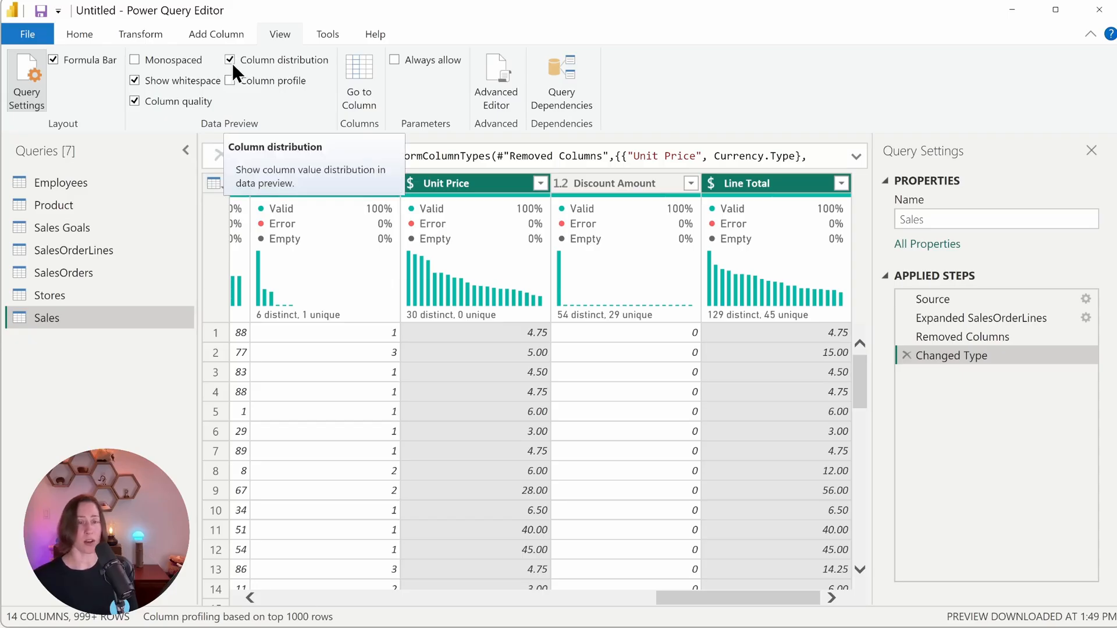
click(138, 249)
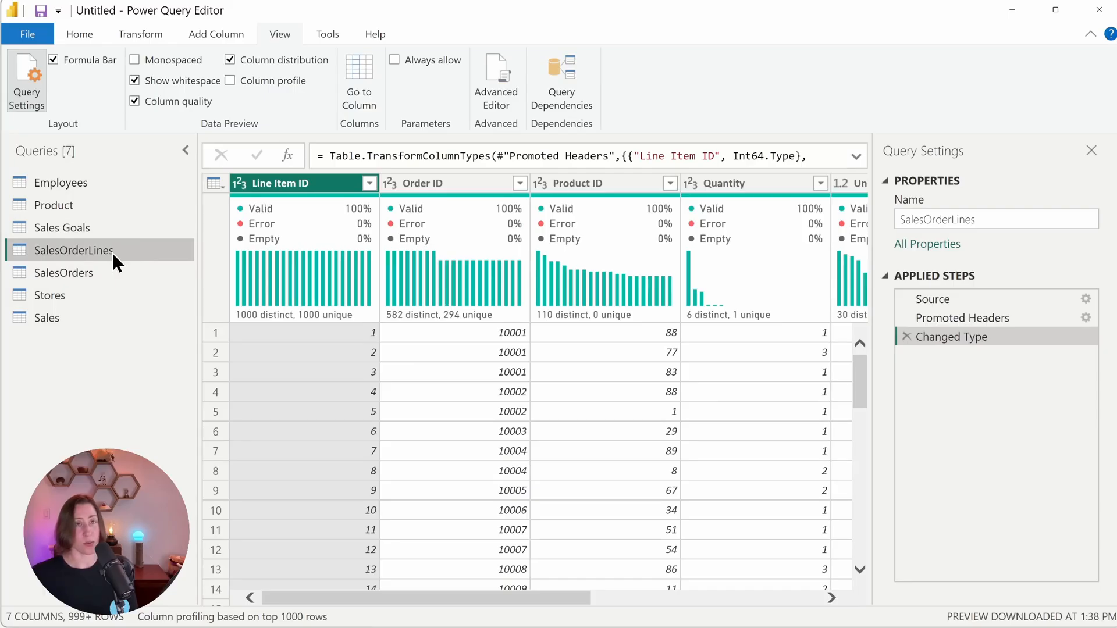
right_click(111, 251)
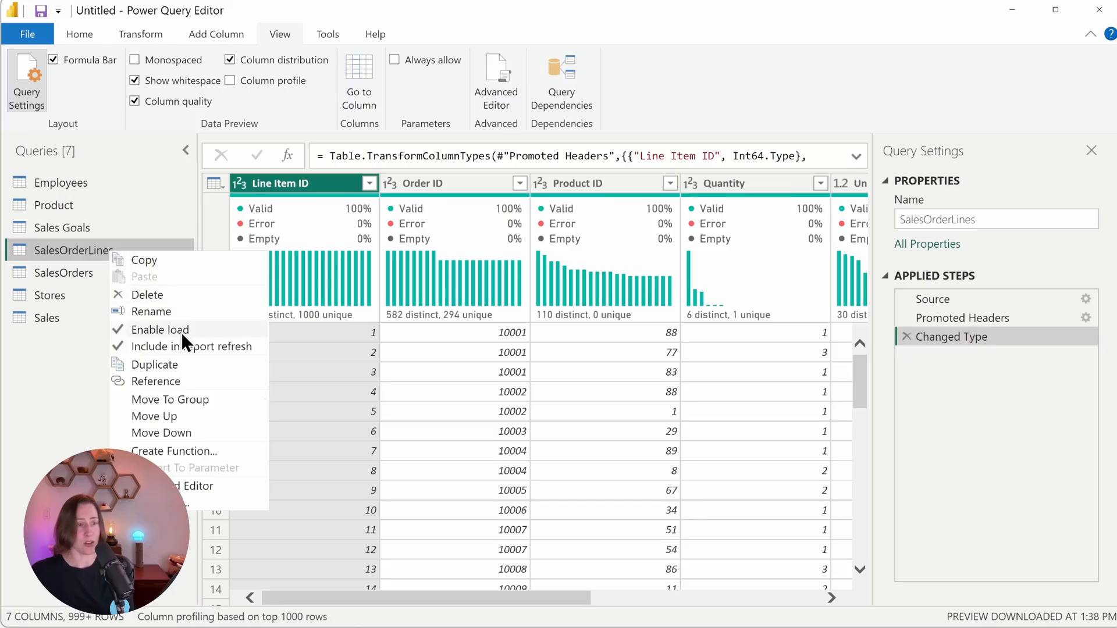
click(160, 330)
click(86, 270)
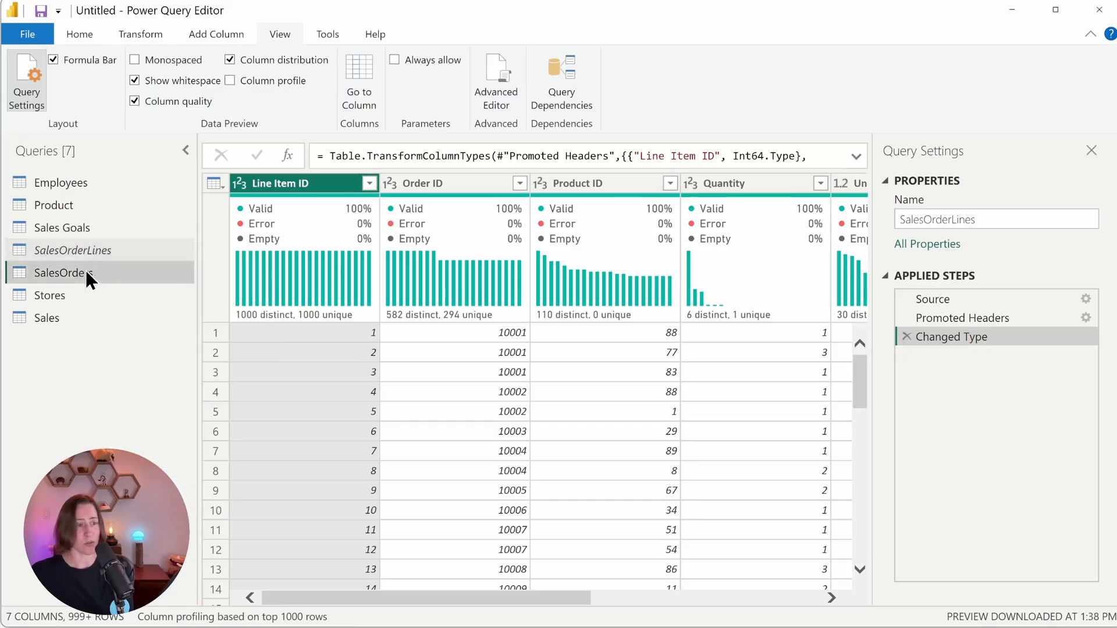
right_click(86, 270)
click(156, 347)
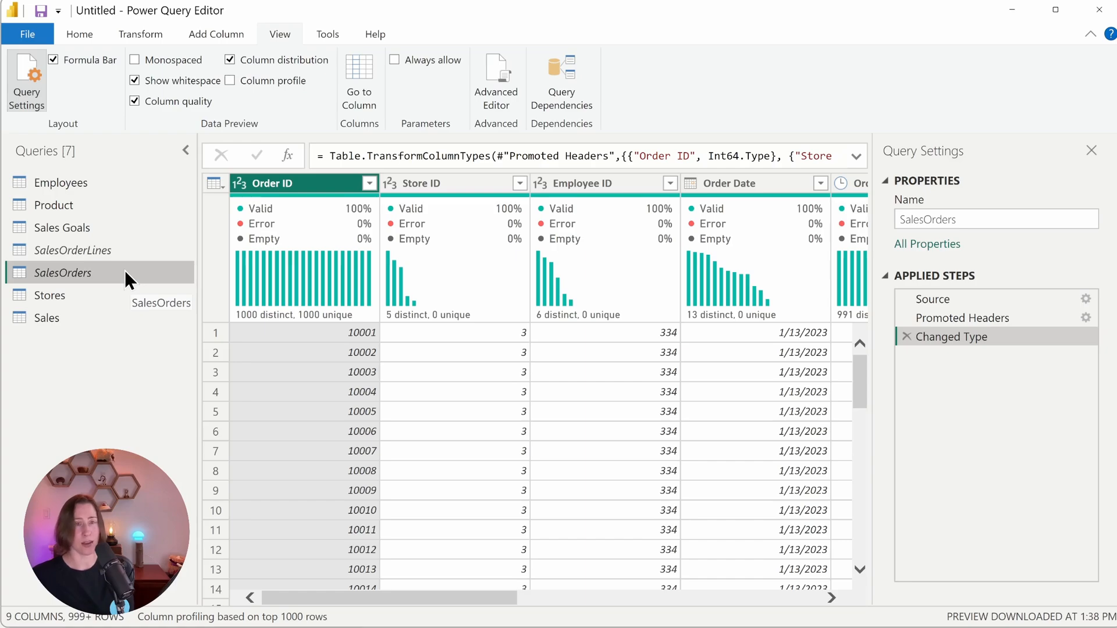
Change the Retail Price, Ingredient Cost and Labor Cost Per Unit columns of the Product query to Fixed decimal number.
click(90, 229)
mouse_move(277, 218)
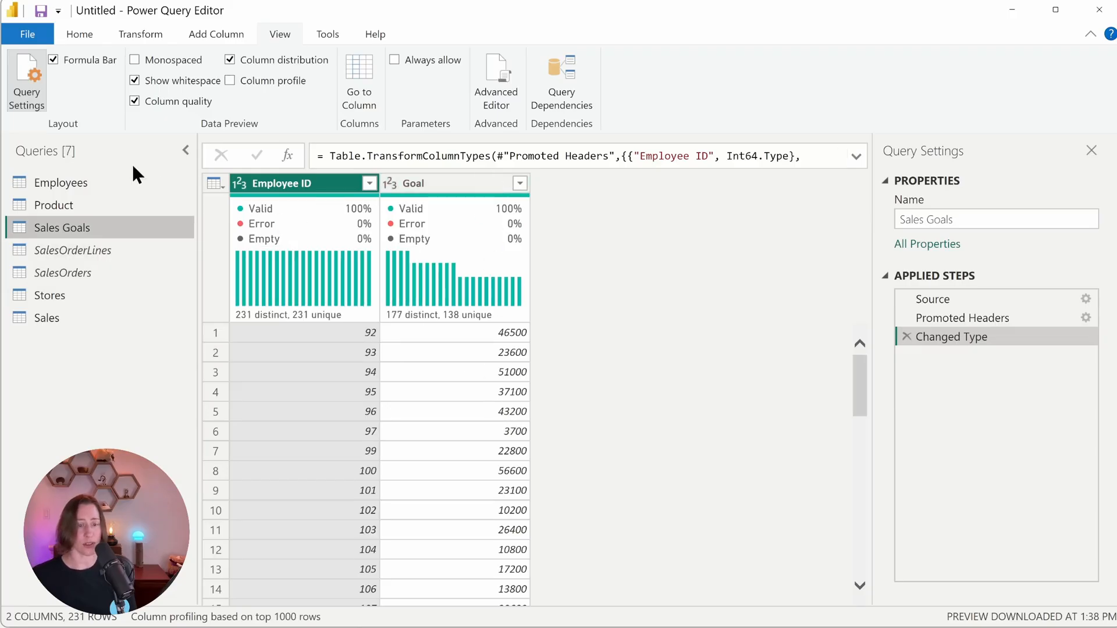
click(72, 204)
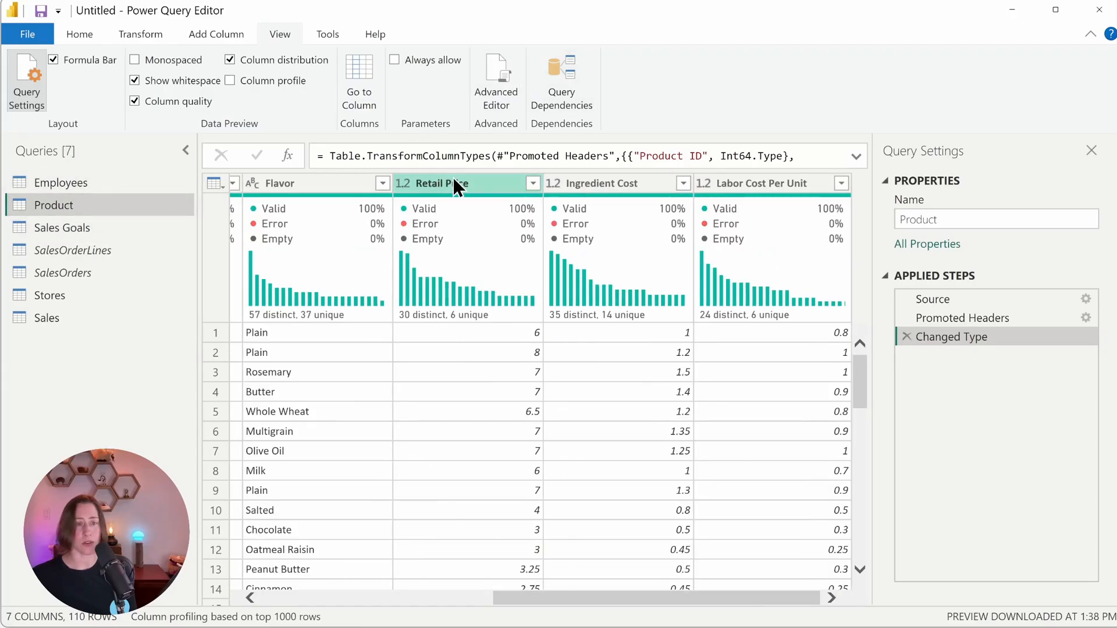
click(454, 183)
shift+click(804, 184)
scroll(905, 61, up, 3)
click(905, 61)
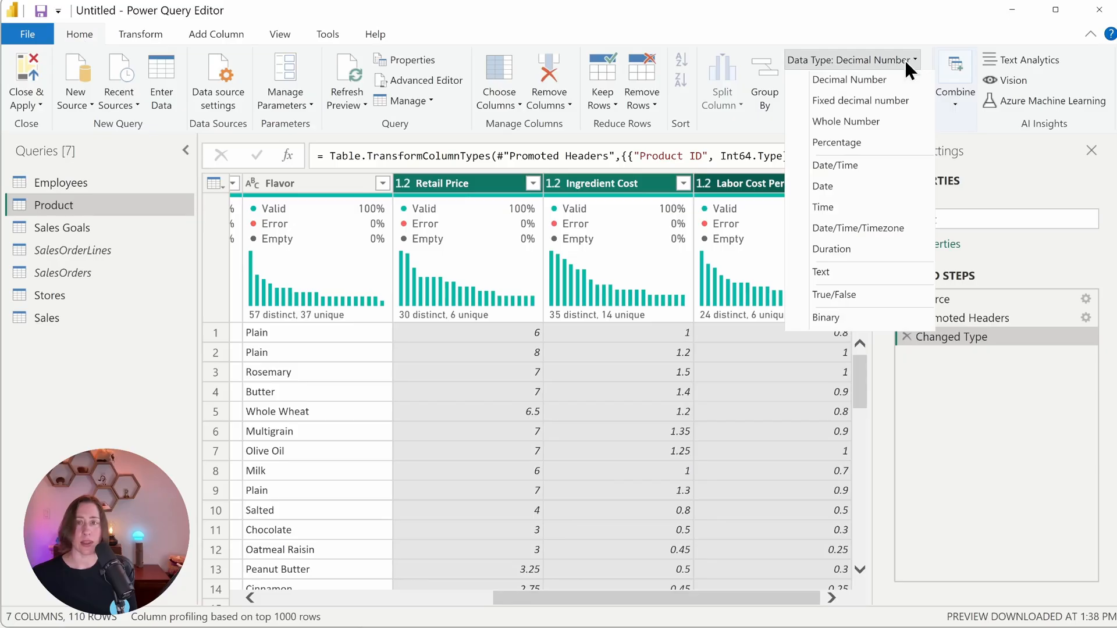
click(860, 101)
Copy the entire code from Date.txt in the Data Files folder and return to Power Query Editor.
click(96, 228)
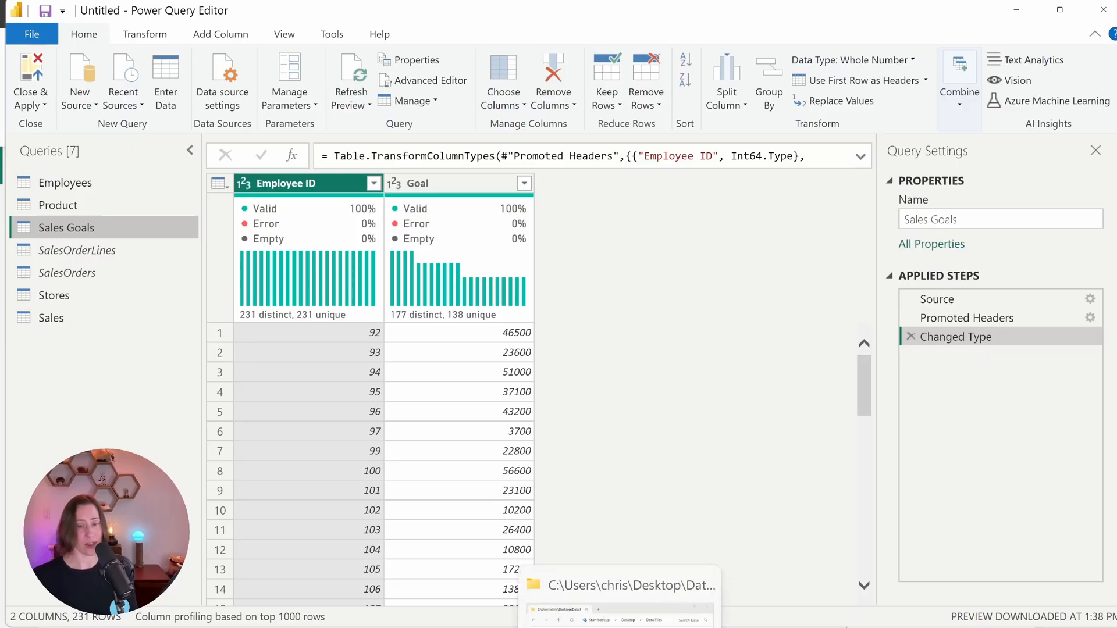
click(620, 611)
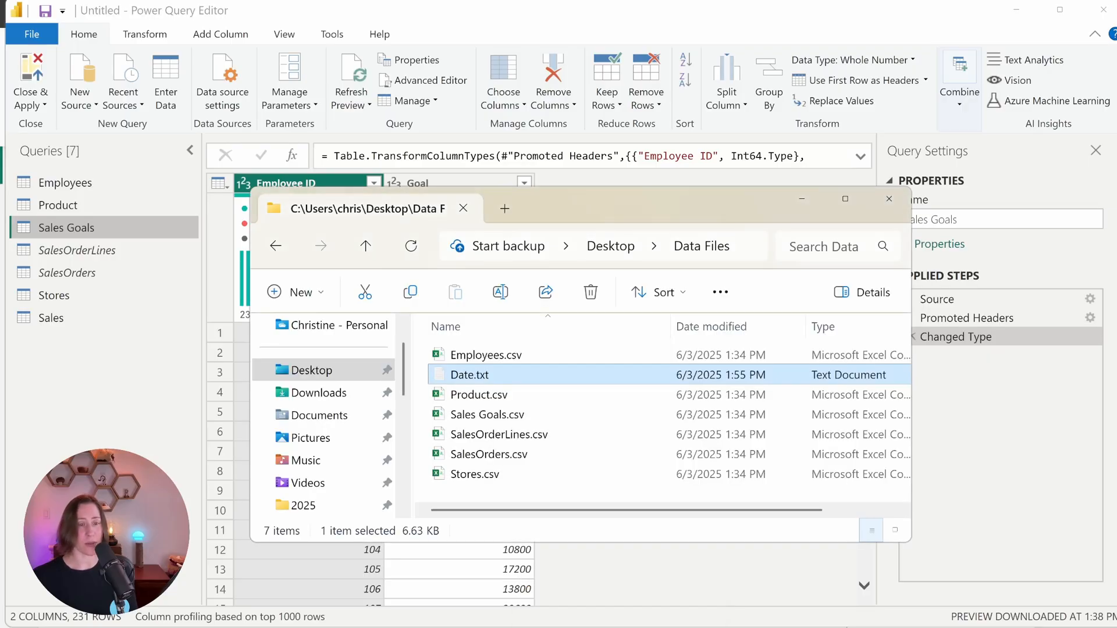
double_click(502, 377)
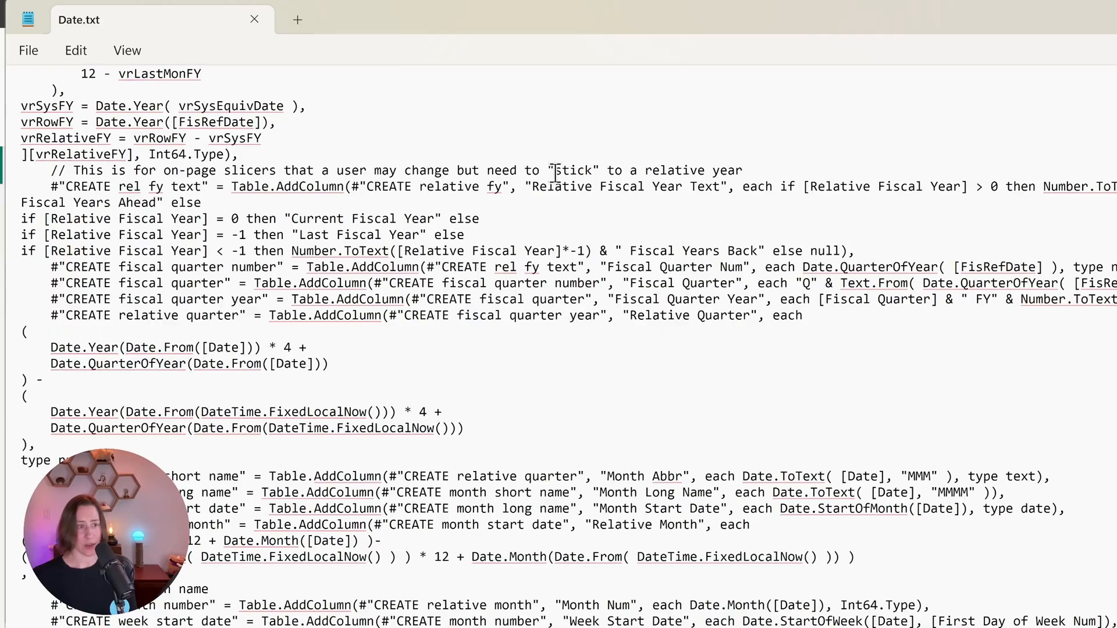
key(ctrl+a)
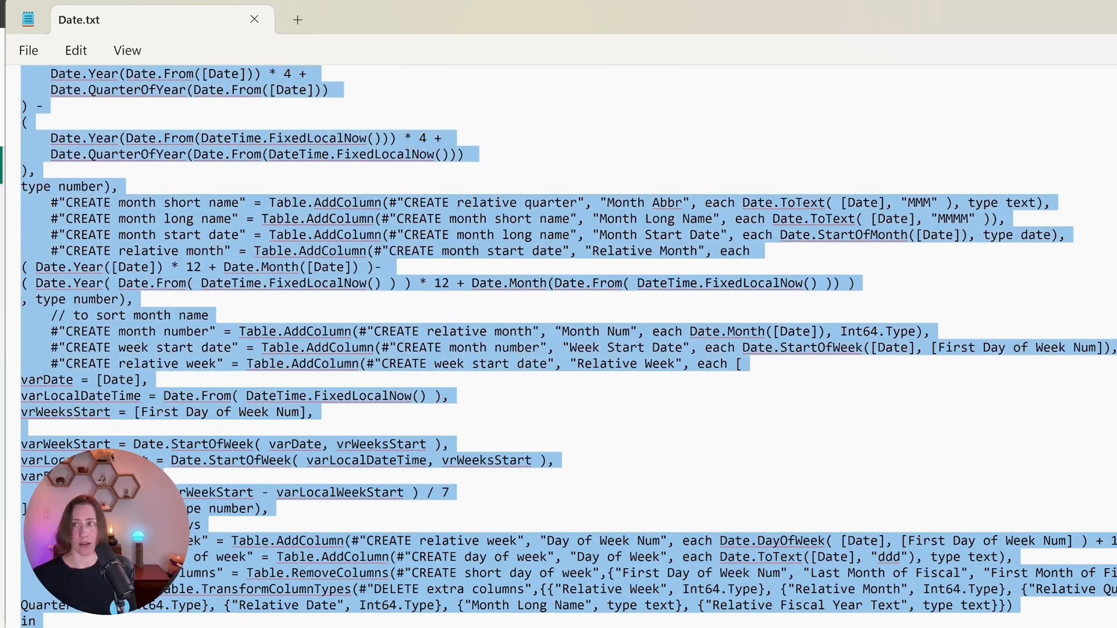
click(1116, 19)
click(573, 14)
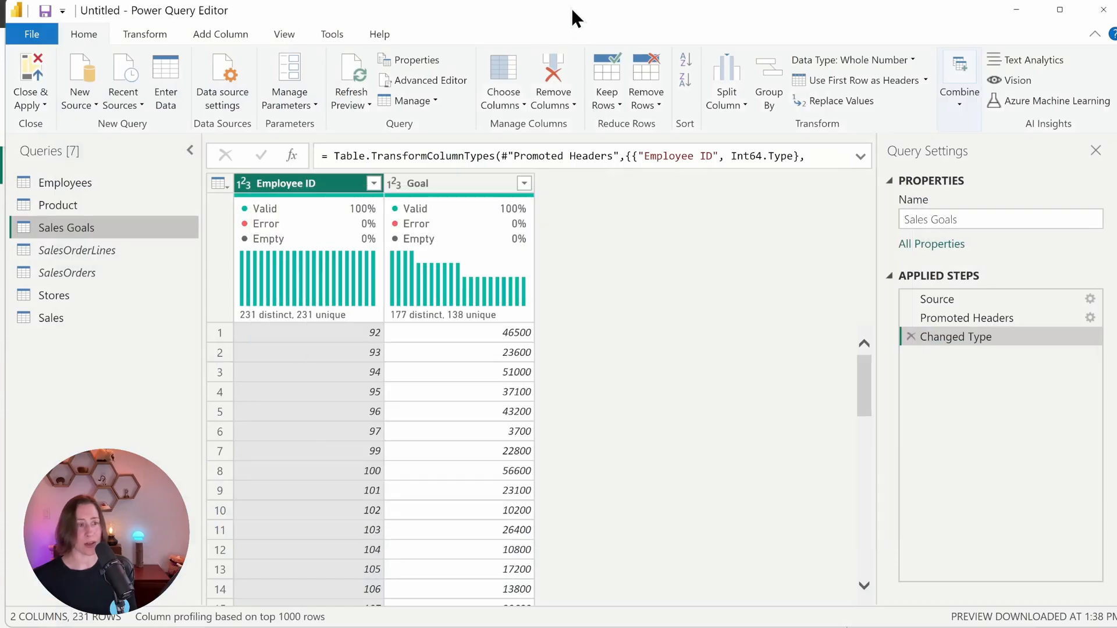
Create a blank query and replace its default code with the copied date table code.
click(82, 105)
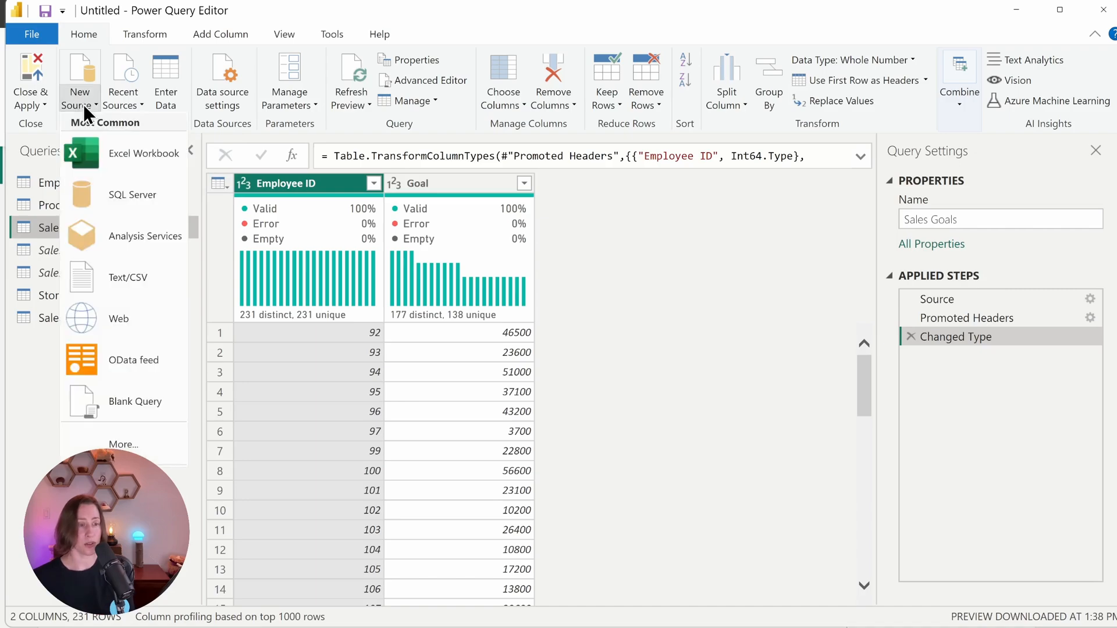
click(122, 407)
click(334, 157)
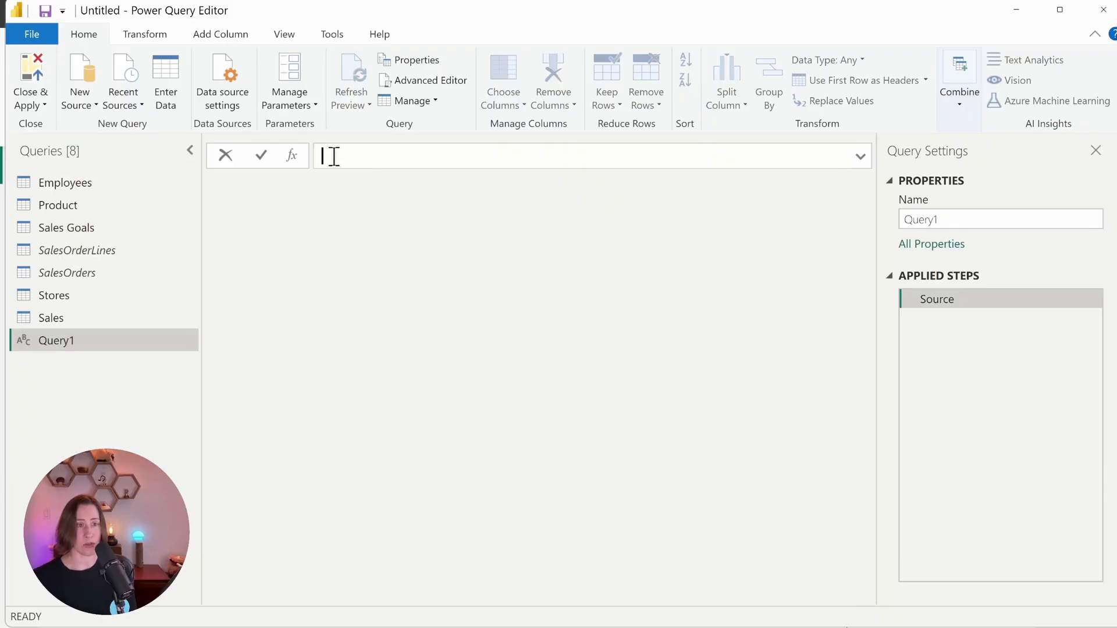
click(422, 85)
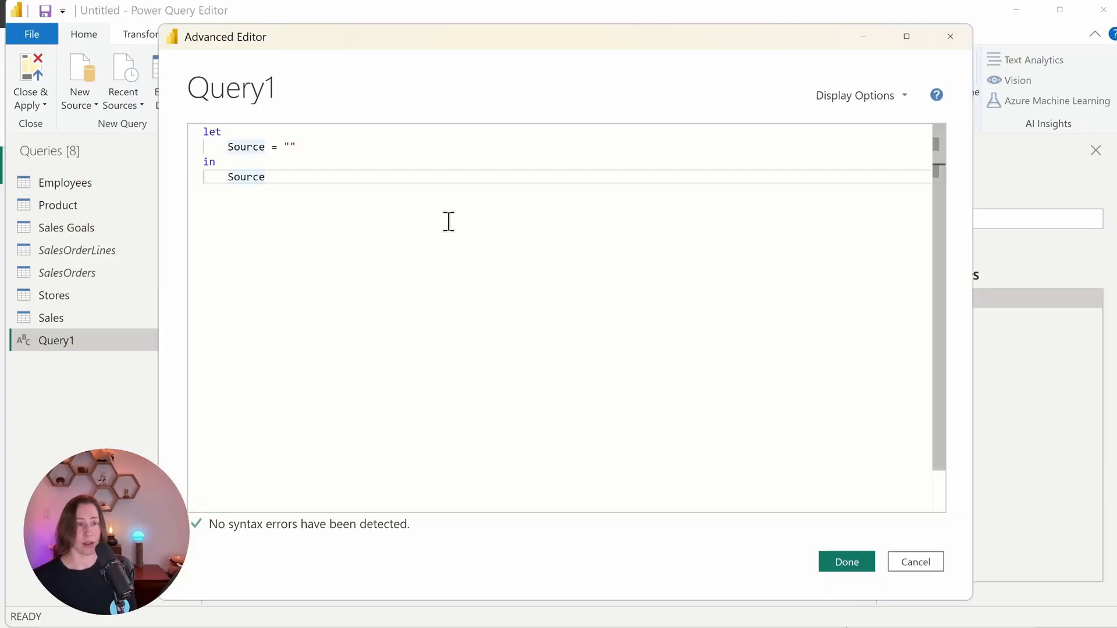
key(ctrl+a)
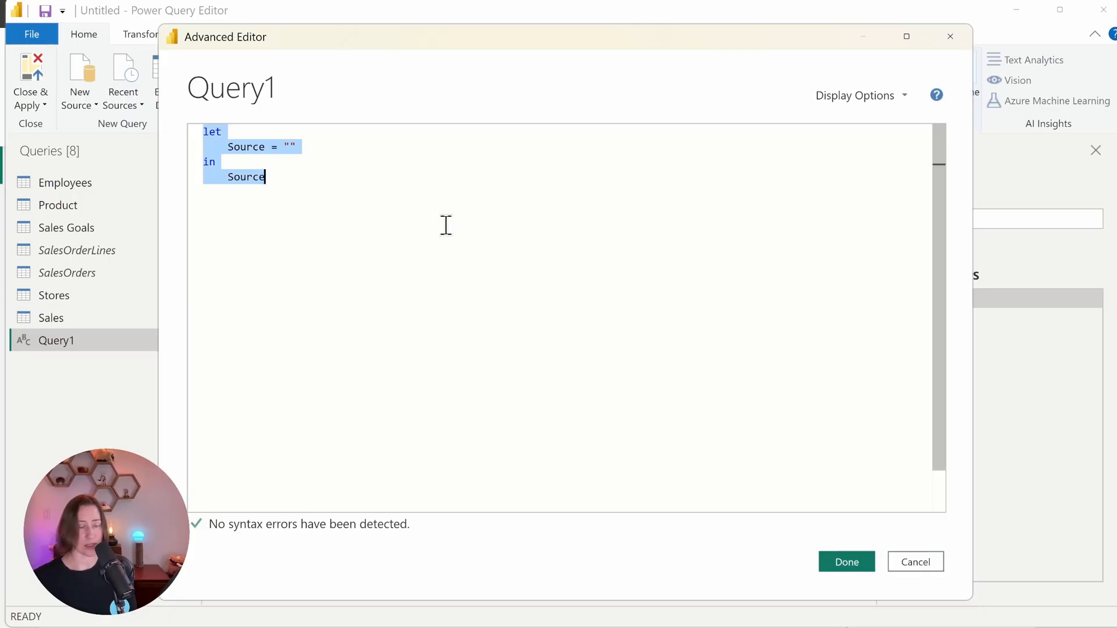
key(ctrl+v)
click(850, 562)
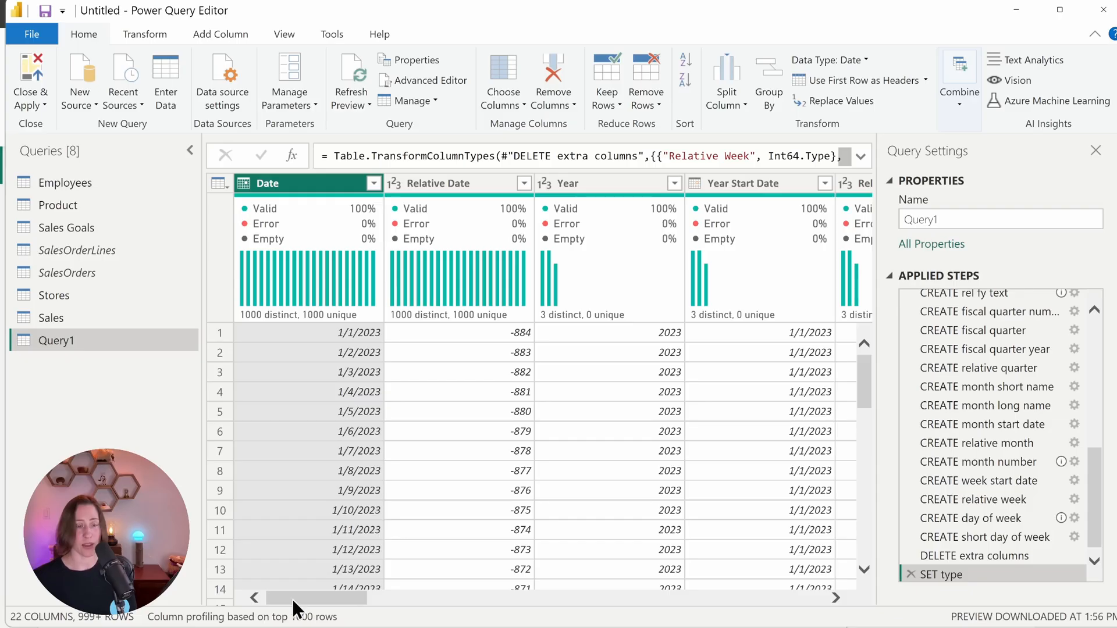
Rename the date table query as Date, and apply all queries to the Power BI model.
drag(304, 603, 498, 622)
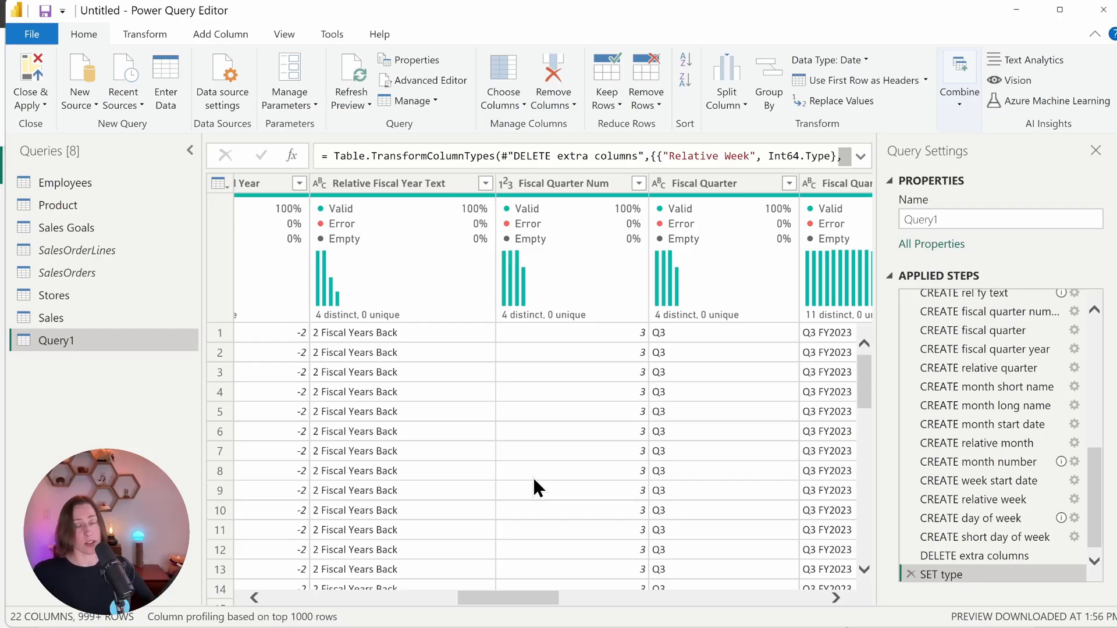
double_click(85, 341)
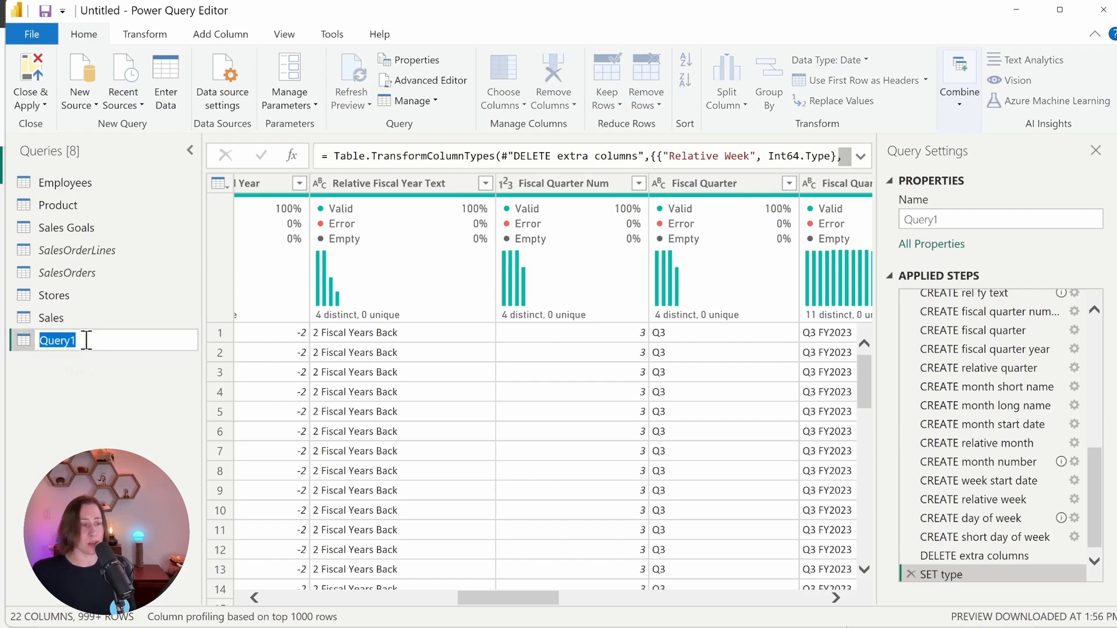
text(Date)
key(Return)
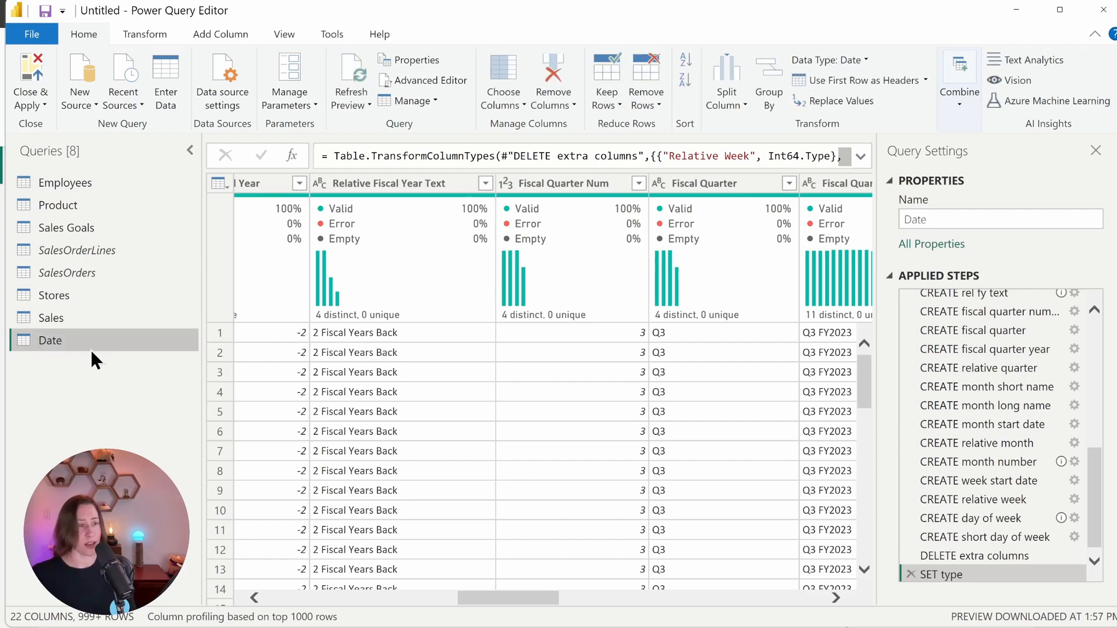
click(25, 61)
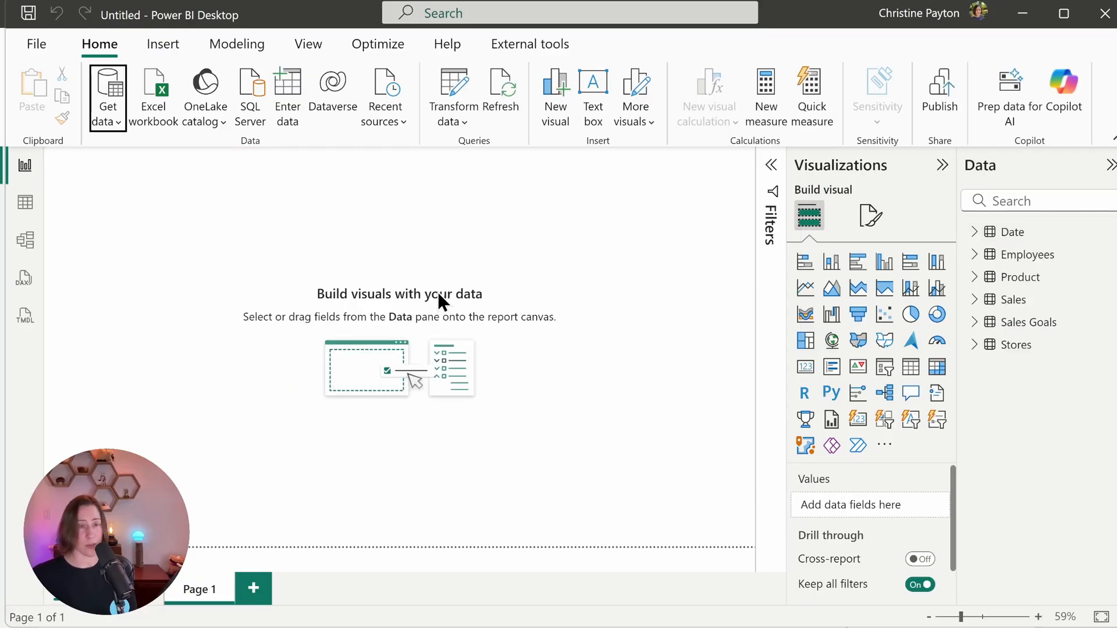
Reopen Power Query and examine the source file path in the code of the Employees query, leaving the code unedited.
click(453, 91)
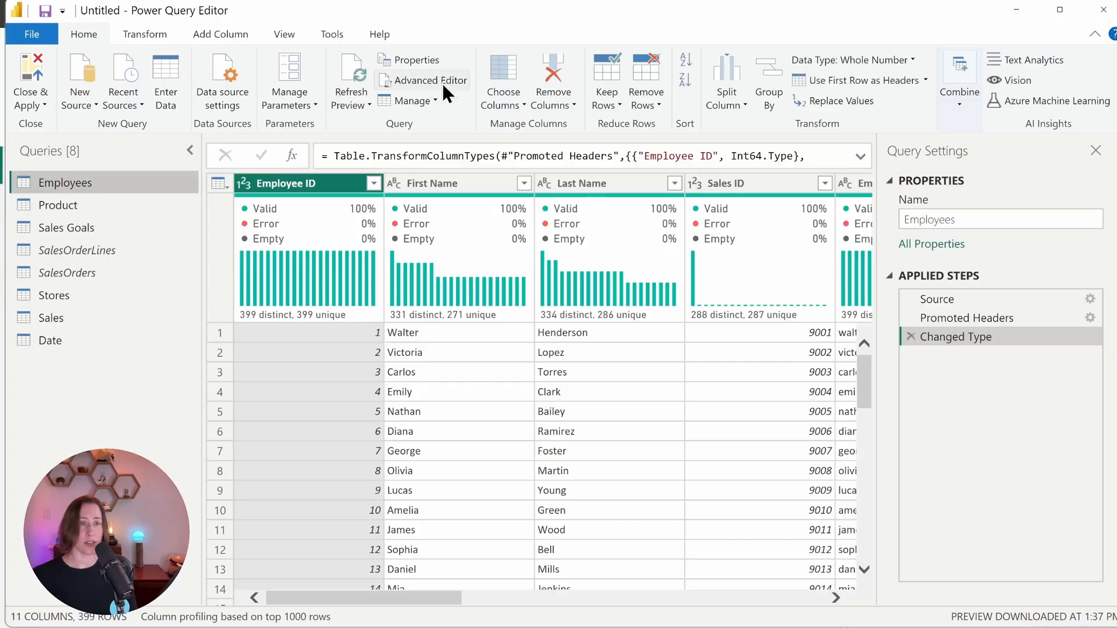
click(443, 82)
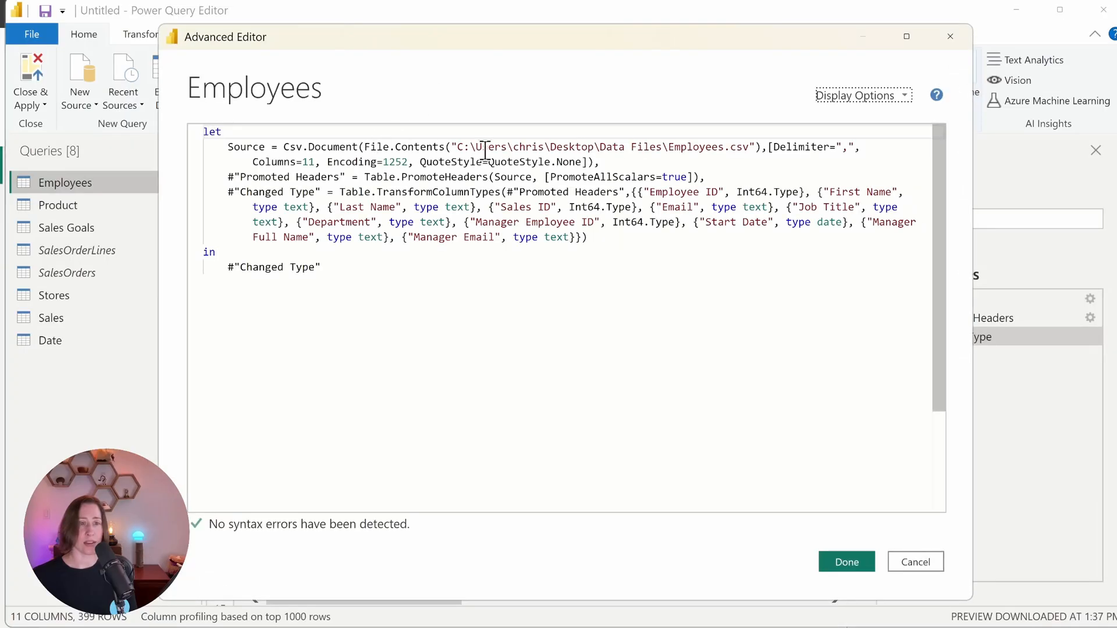
drag(456, 146, 749, 147)
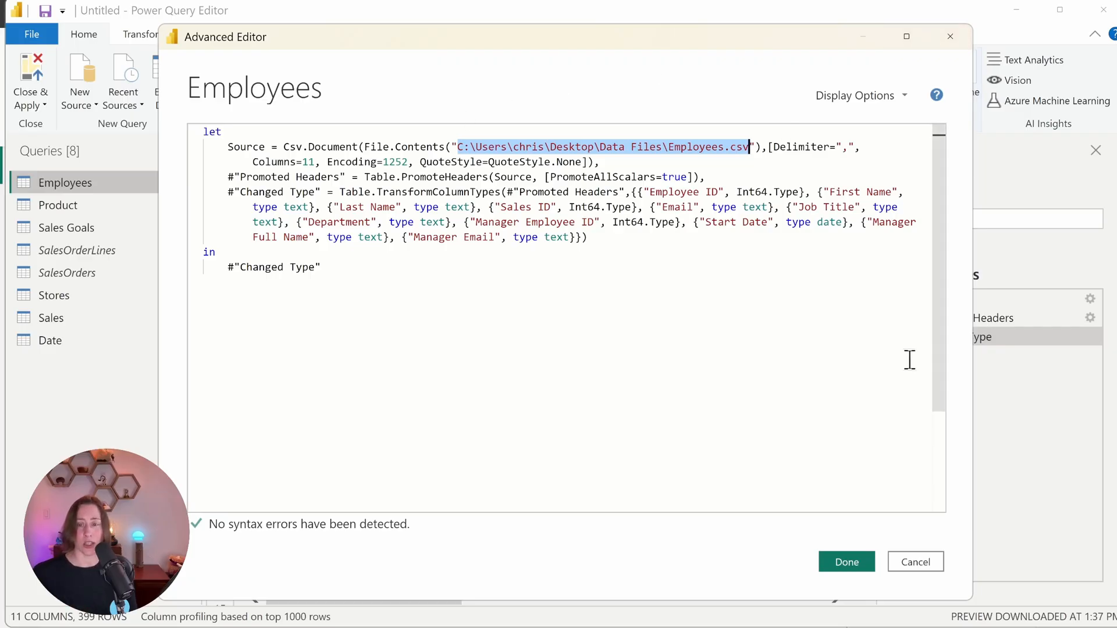
click(950, 36)
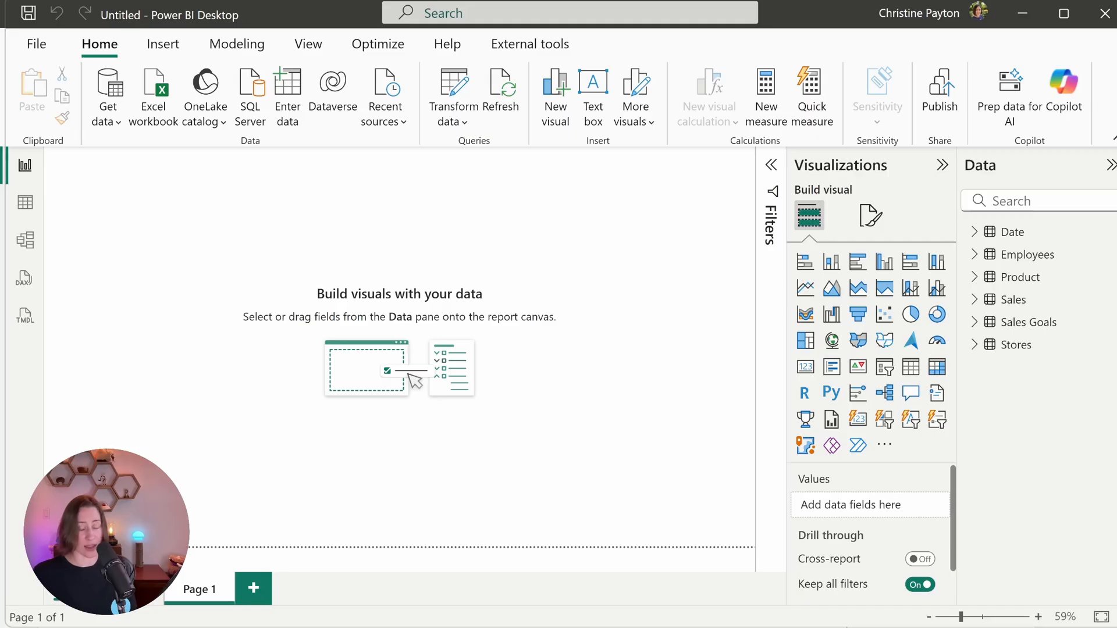
In the model diagram, move the Sales Goals table away from Date and delete all relationships between the tables.
click(26, 240)
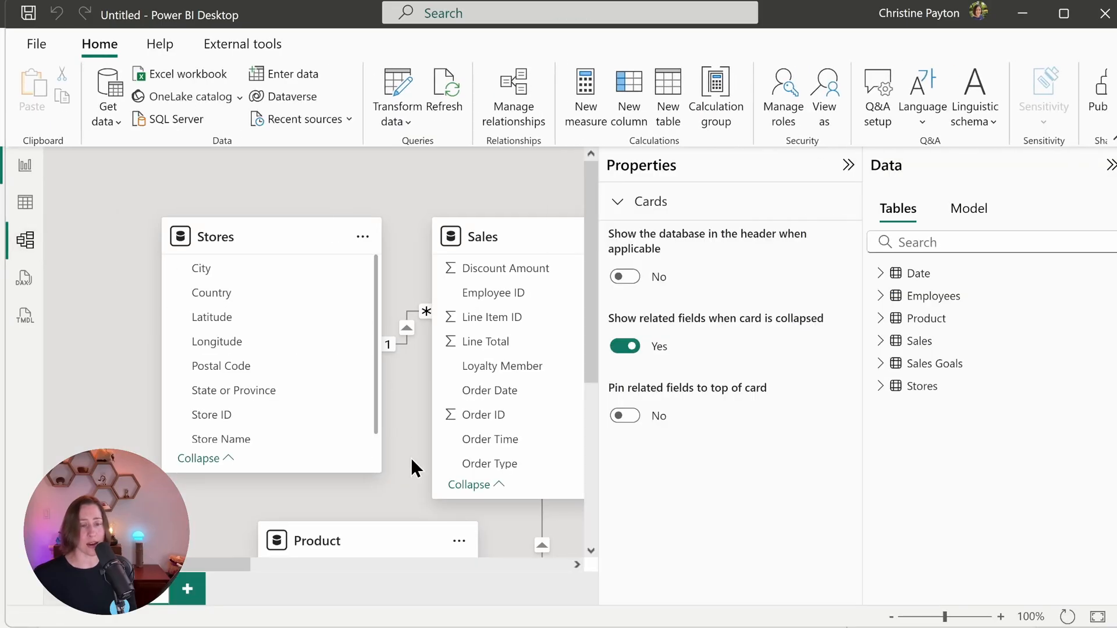
scroll(408, 458, down, 5)
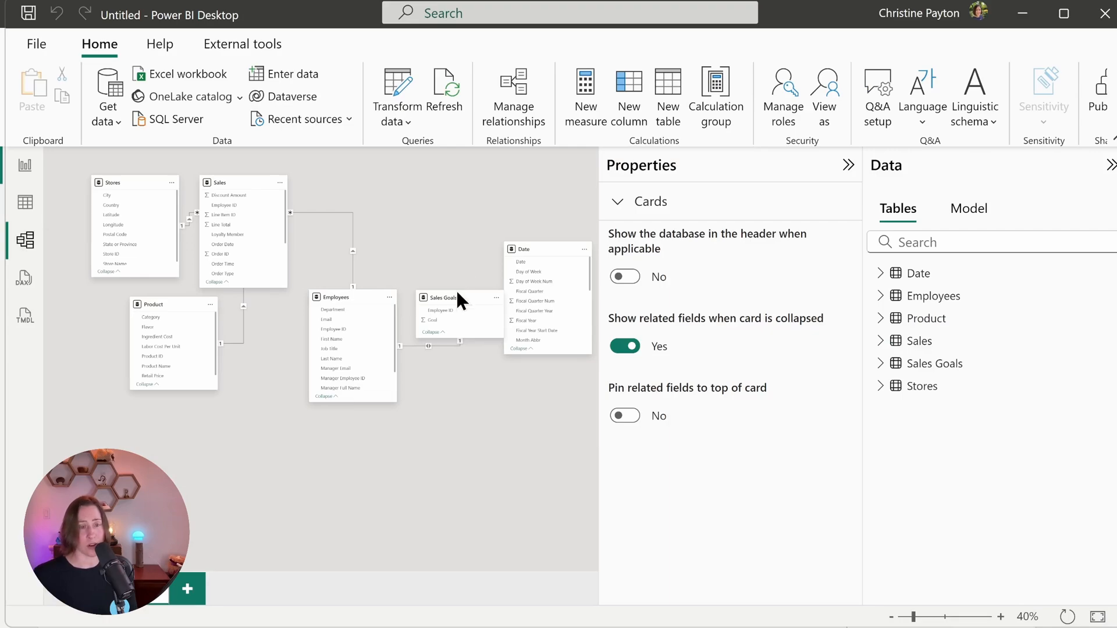
drag(456, 294, 501, 183)
click(414, 198)
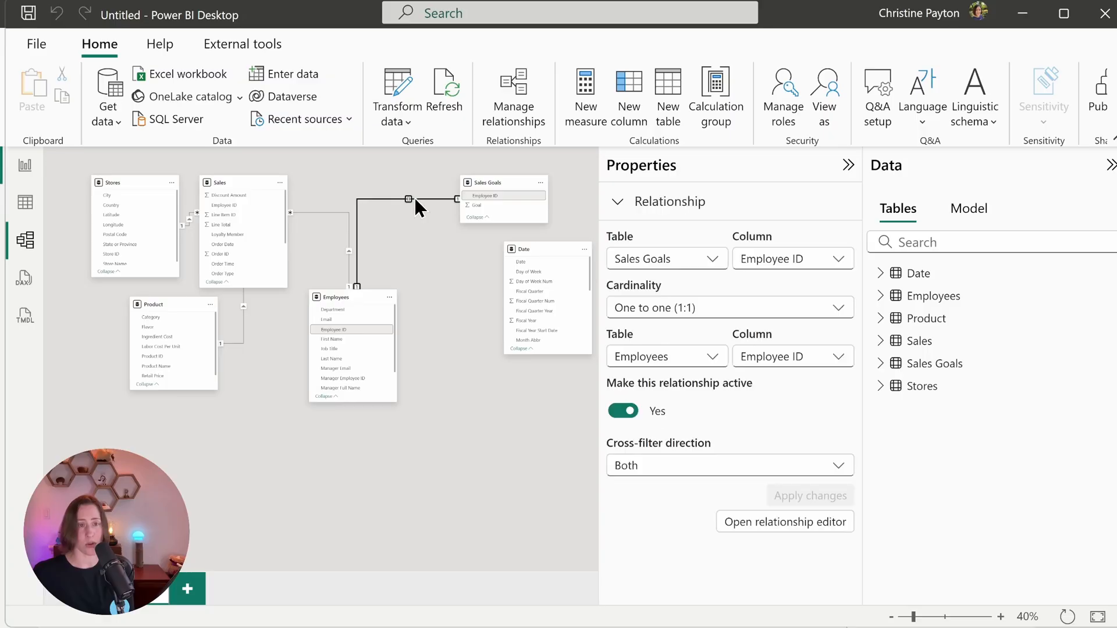
click(410, 204)
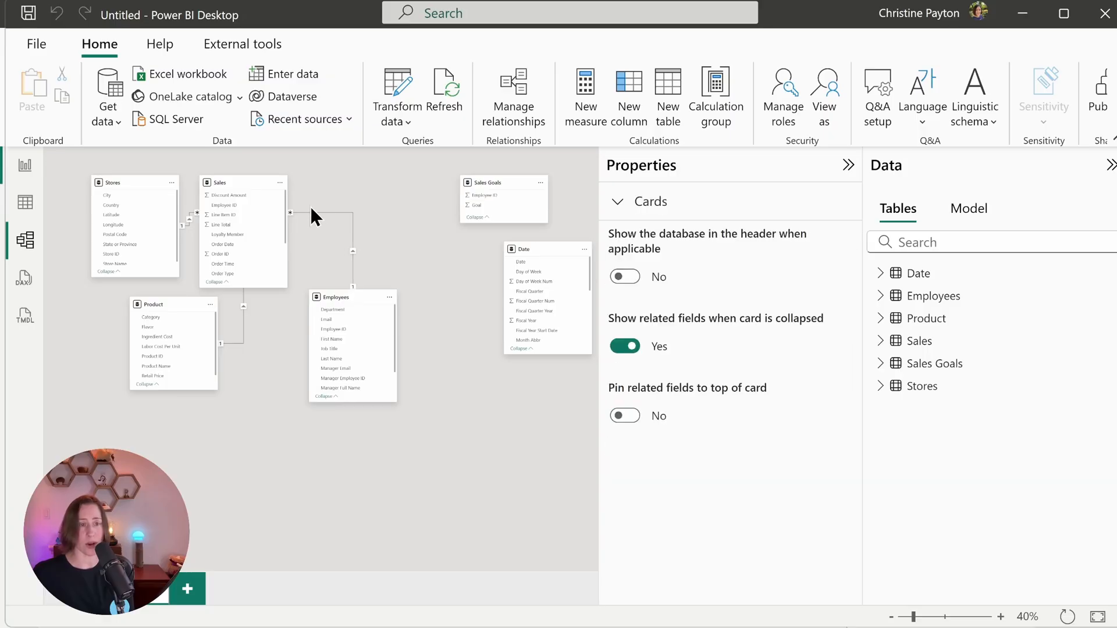
Rearrange the model diagram with Sales in the middle and Product, Employees, Date and Sales Goals spaced around it.
drag(345, 295, 324, 391)
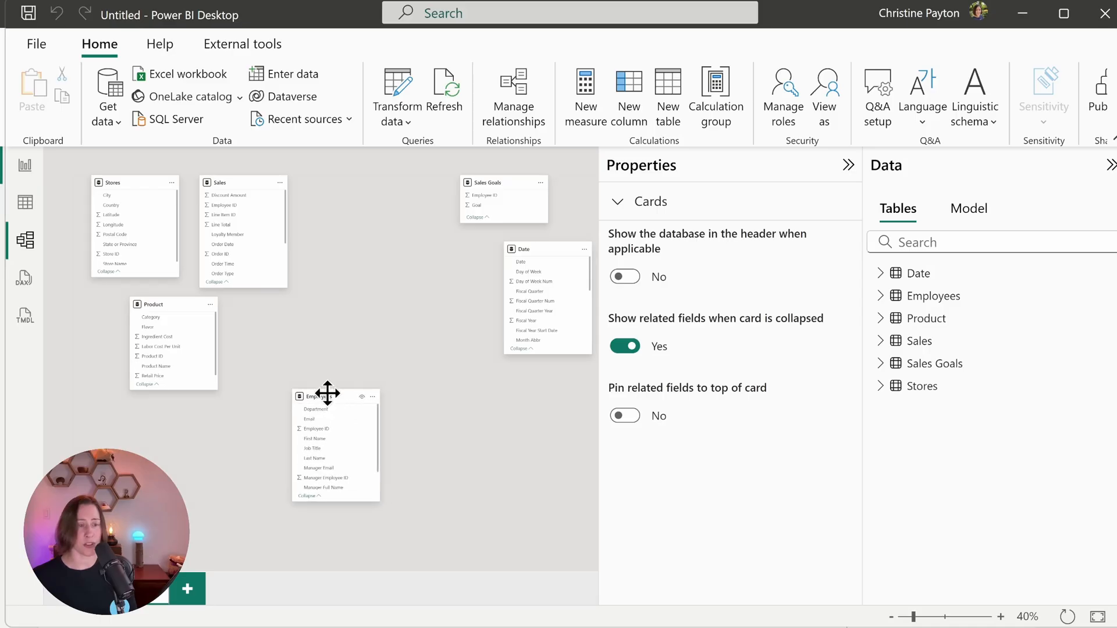
drag(174, 313, 146, 391)
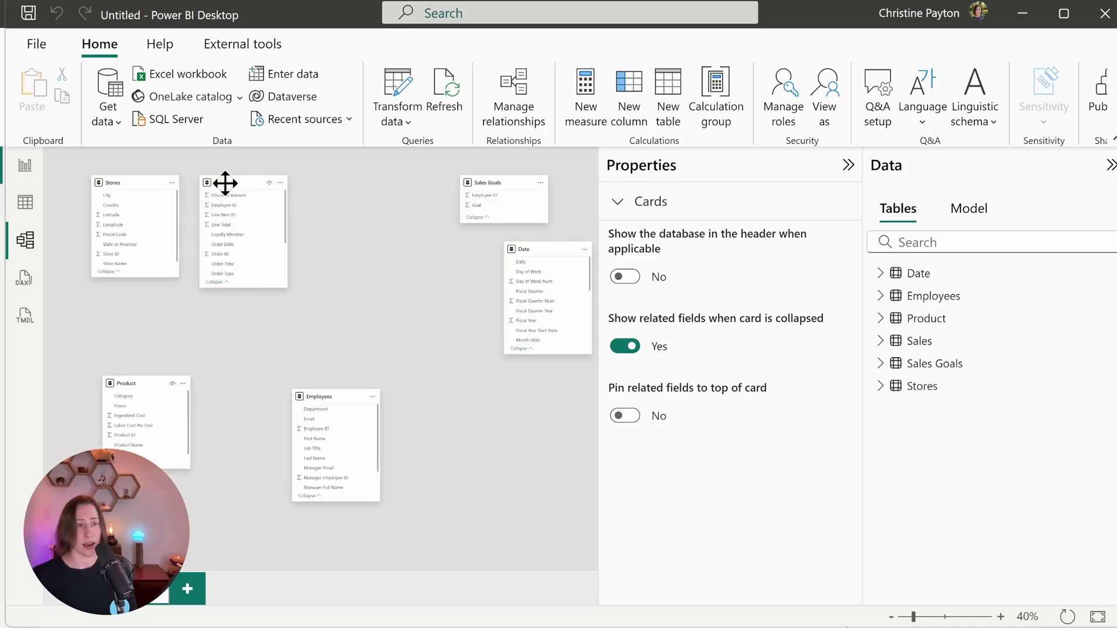
drag(224, 182, 309, 233)
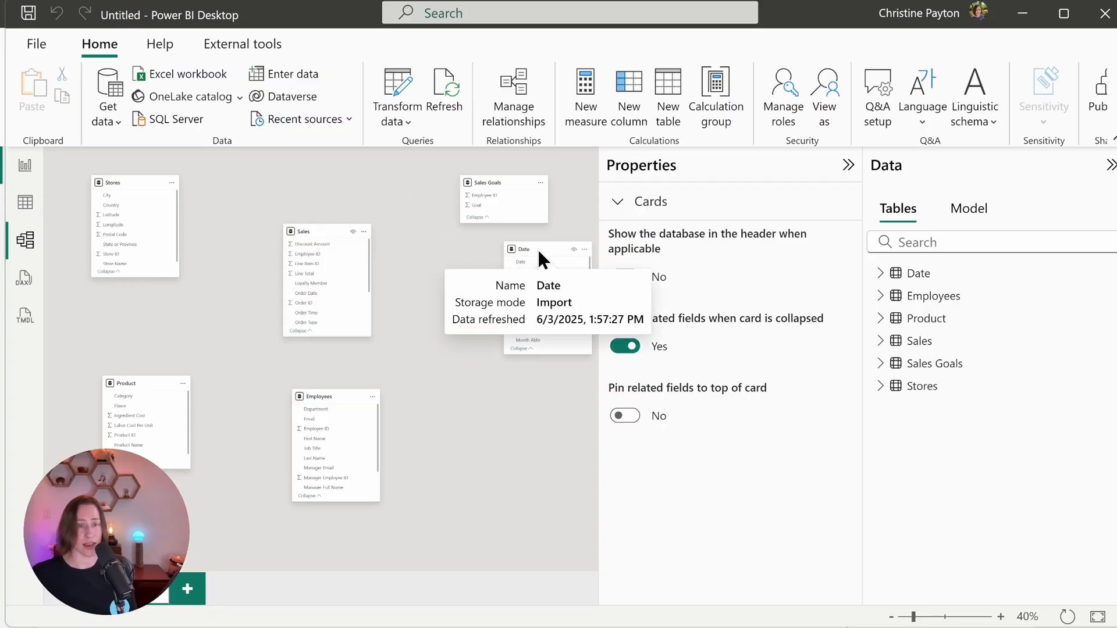
drag(538, 252, 472, 264)
drag(491, 182, 426, 182)
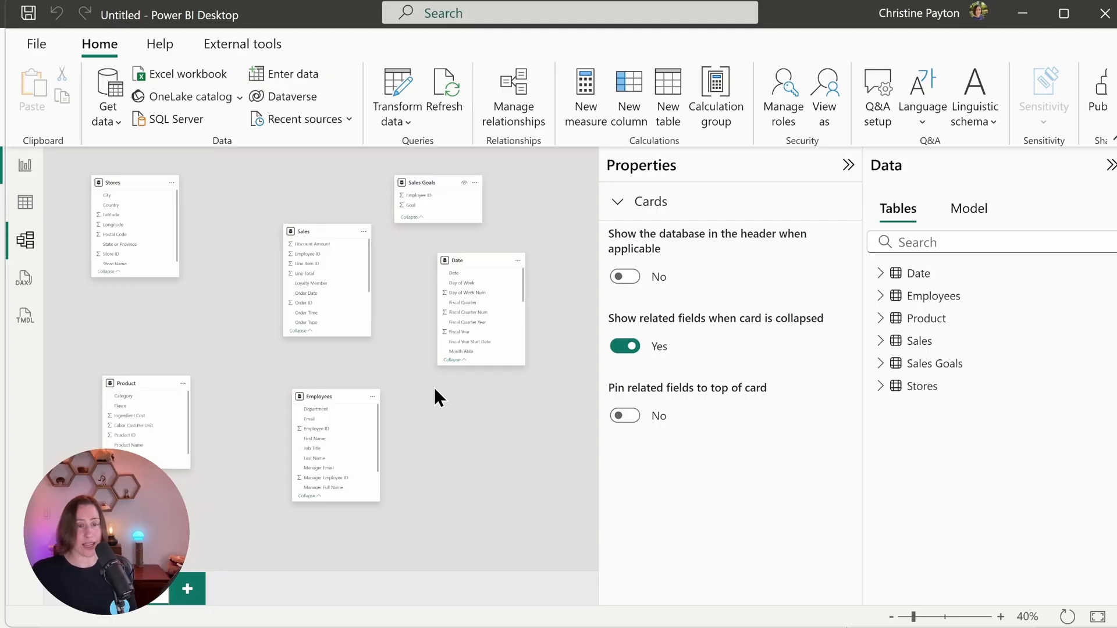
scroll(295, 228, up, 5)
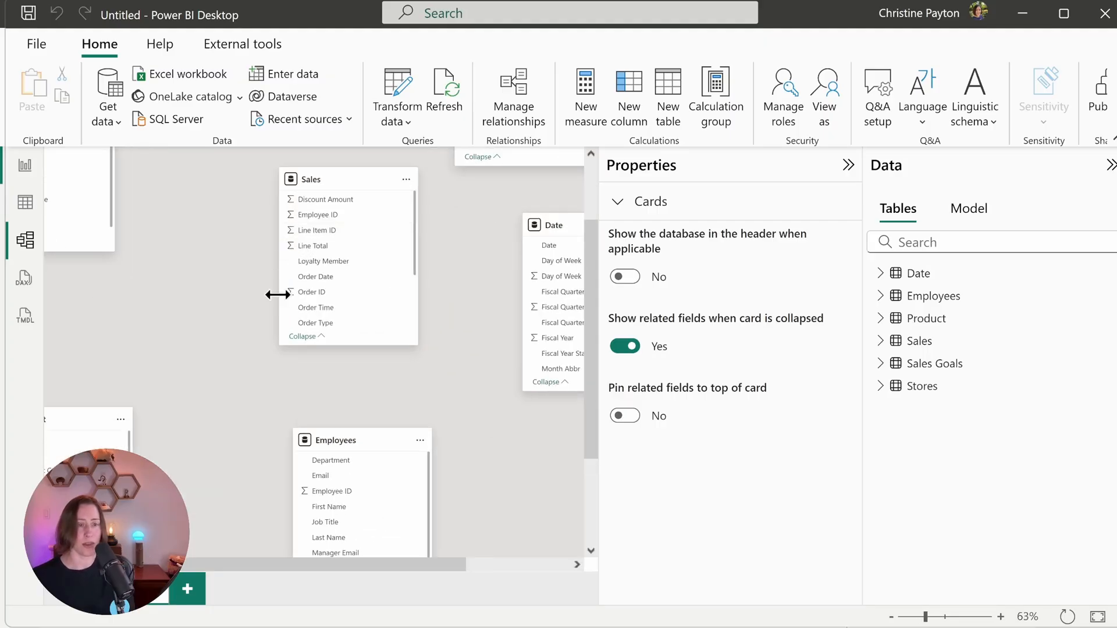
Create relationships from Stores to Sales on Store ID and from Product to Sales on Product ID.
scroll(233, 300, up, 2)
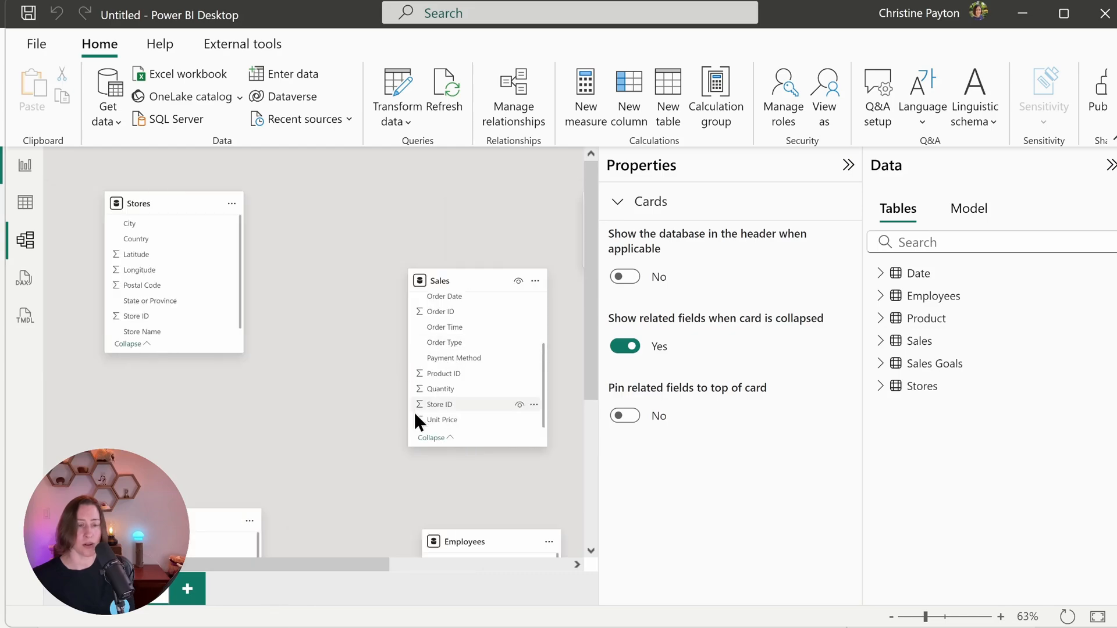
drag(135, 316, 449, 409)
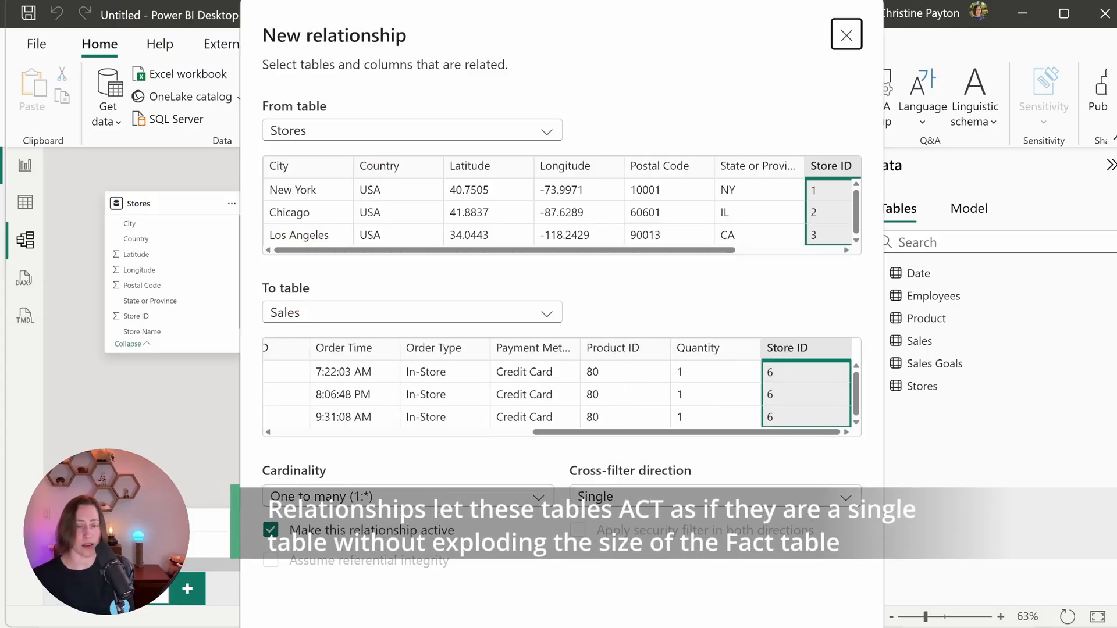
click(730, 627)
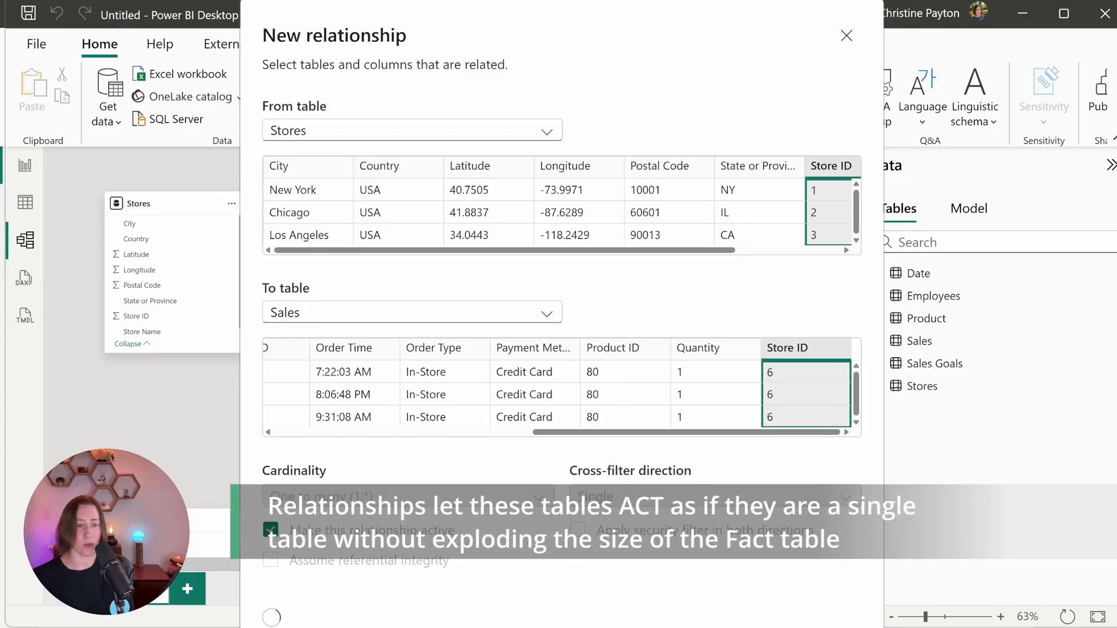
scroll(397, 306, down, 3)
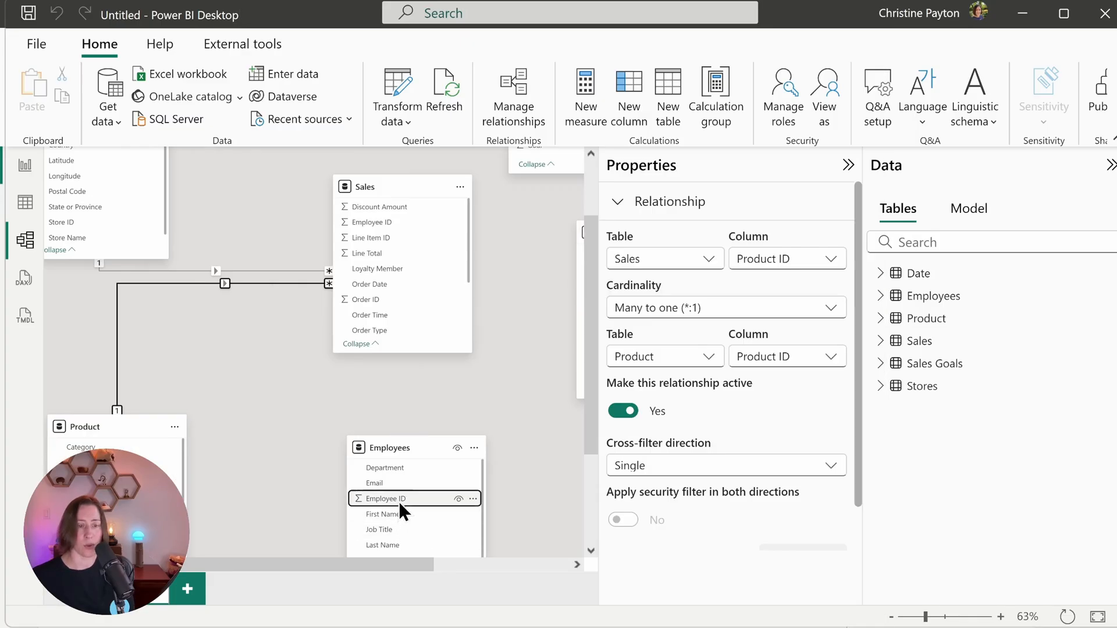
Relate Employees to Sales on Employee ID, and the Date table's Date column to Order Date in Sales.
drag(398, 501, 399, 232)
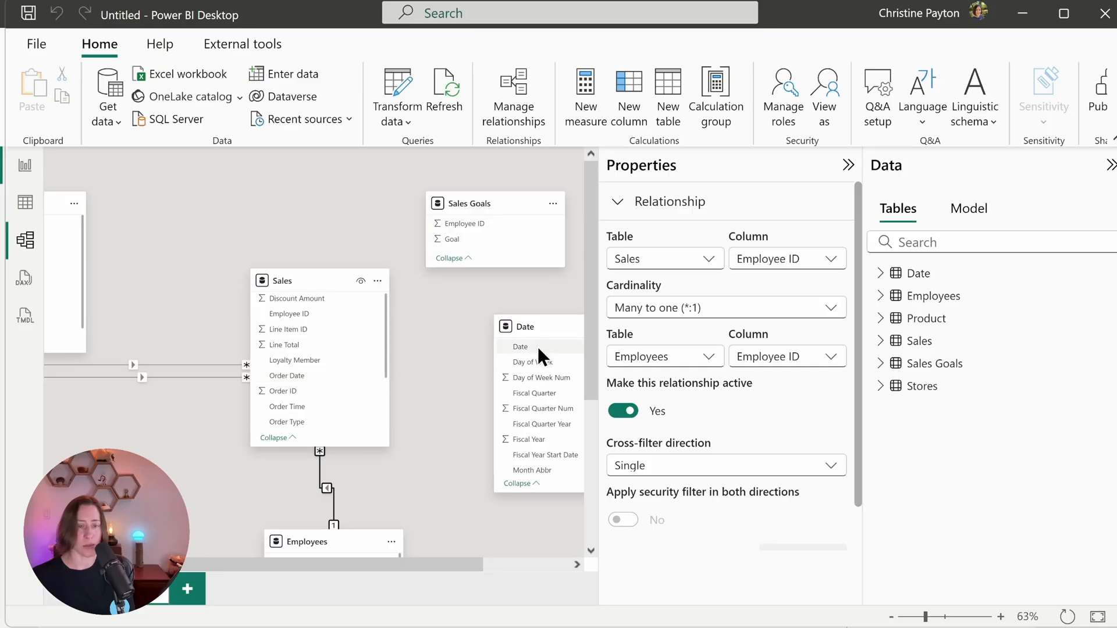
drag(533, 352, 310, 383)
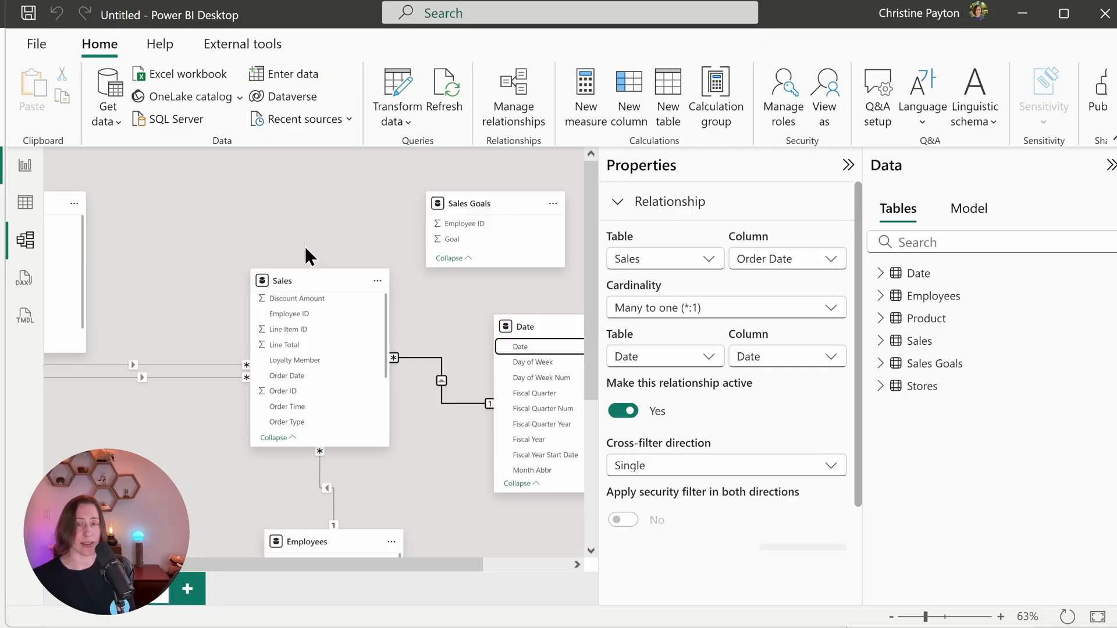
Move the Sales Goals table beside Employees and create a one-to-one relationship between them on Employee ID.
scroll(469, 168, down, 2)
drag(473, 187, 488, 482)
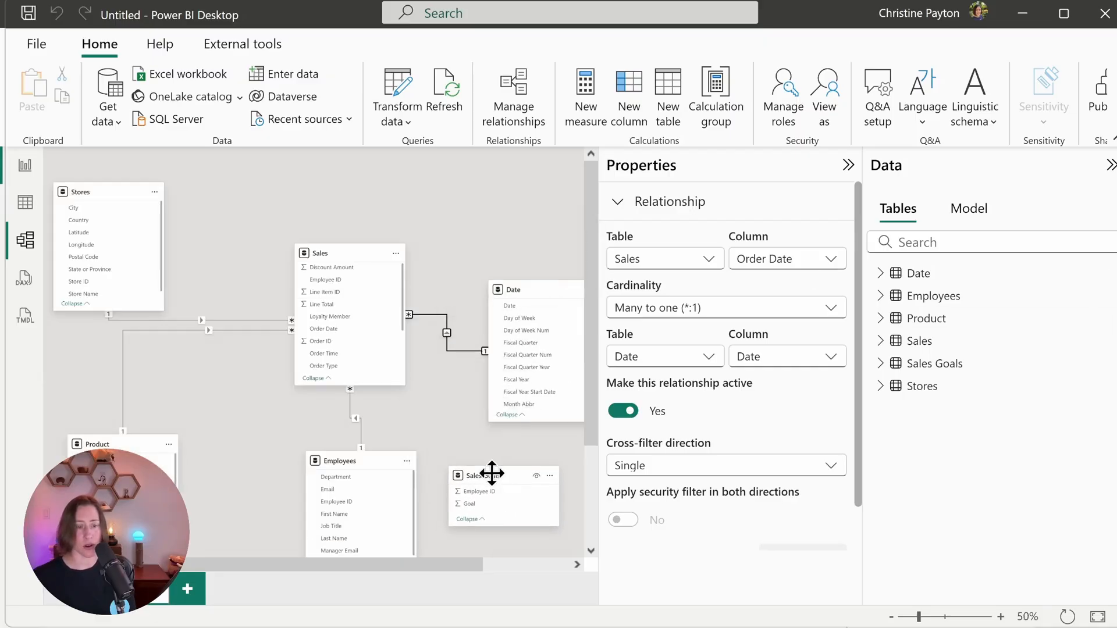
scroll(491, 472, down, 3)
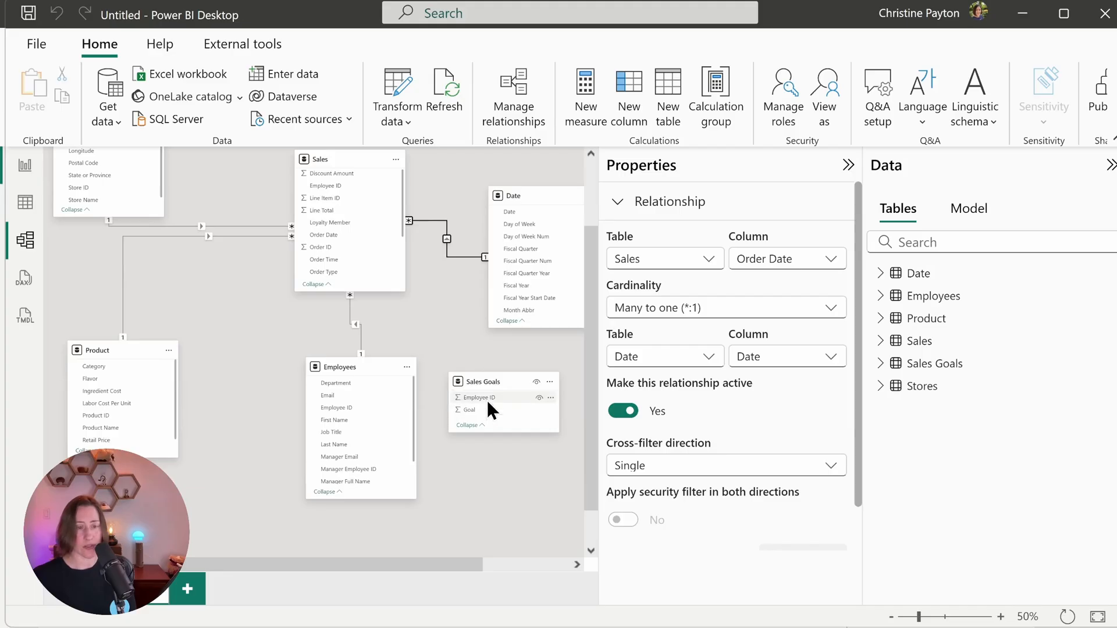
drag(485, 398, 336, 408)
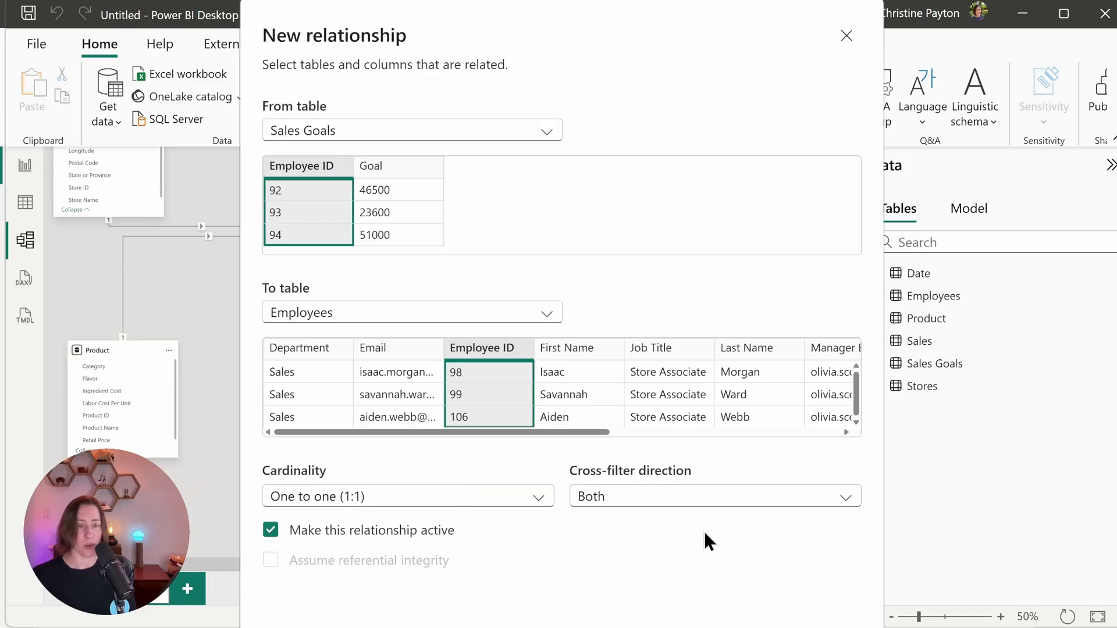
key(Return)
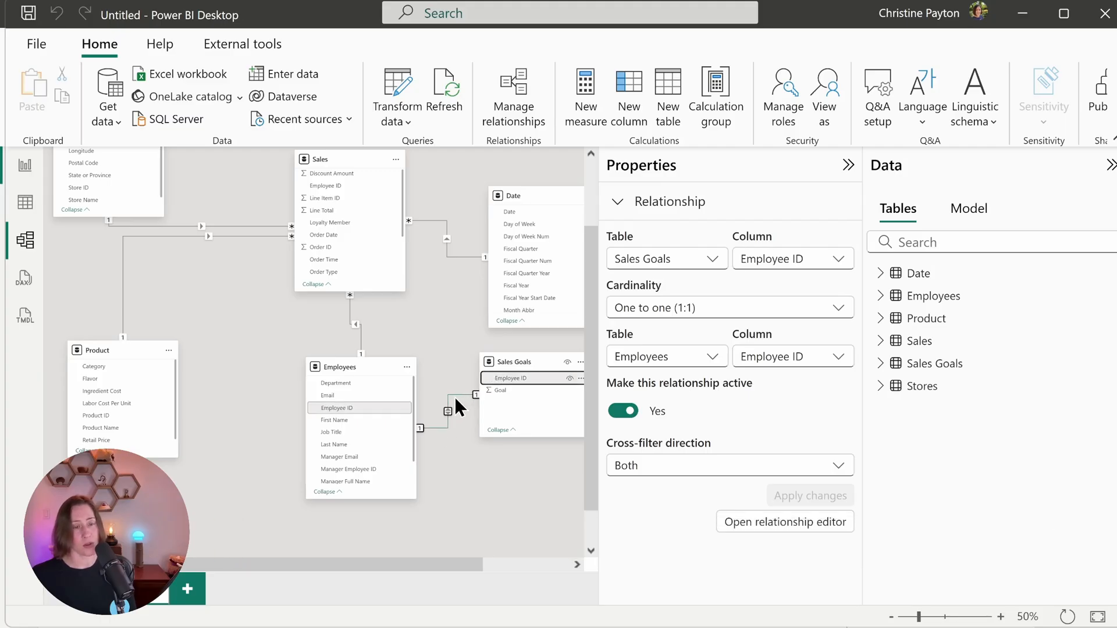
mouse_move(379, 364)
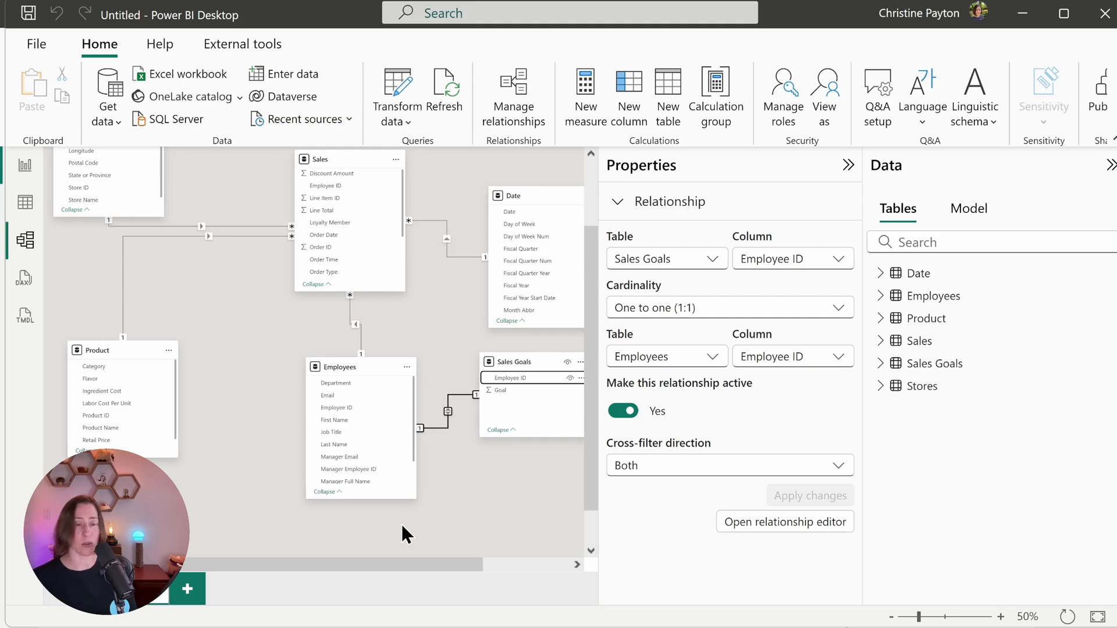
scroll(402, 524, down, 3)
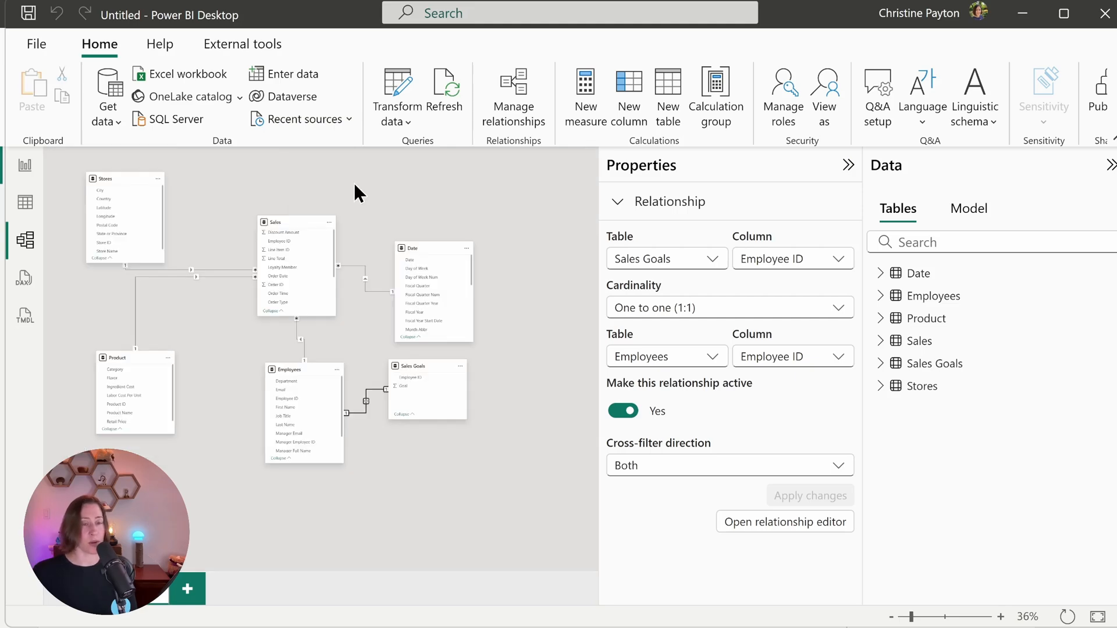
Add a table visual to the report page, then enlarge it and position it on the canvas.
click(27, 168)
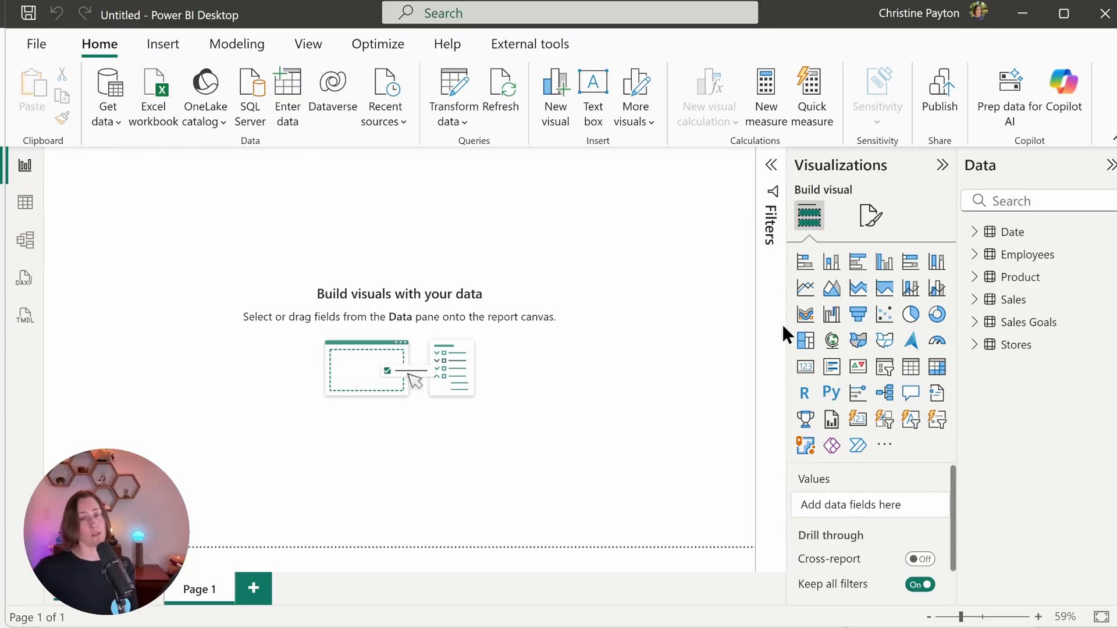
click(911, 367)
drag(120, 212, 220, 269)
drag(274, 329, 439, 403)
click(771, 165)
drag(271, 329, 375, 274)
drag(652, 418, 731, 495)
Add Year from the Date table and Line Total from the Sales table to the table visual.
click(973, 233)
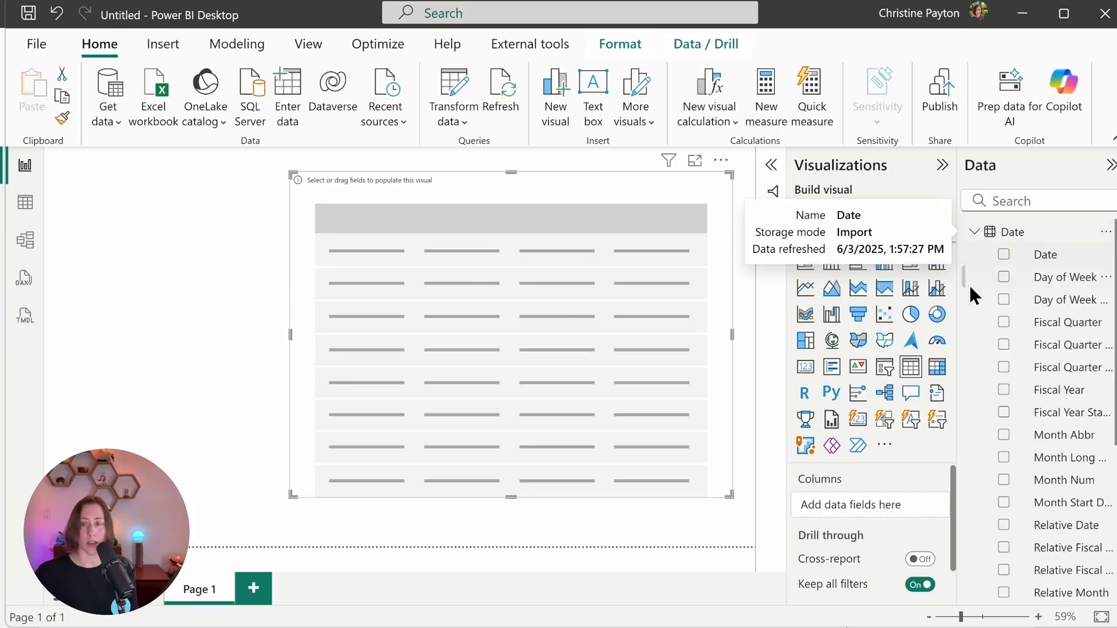
click(1034, 200)
text(yea)
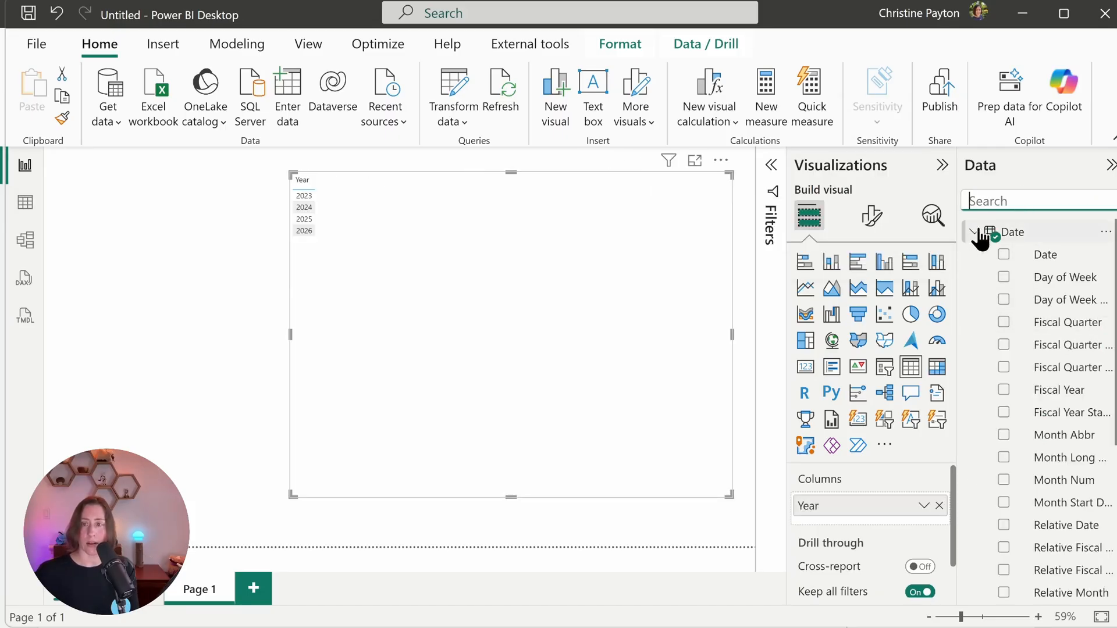
click(974, 233)
click(975, 299)
scroll(1042, 303, down, 2)
click(1004, 315)
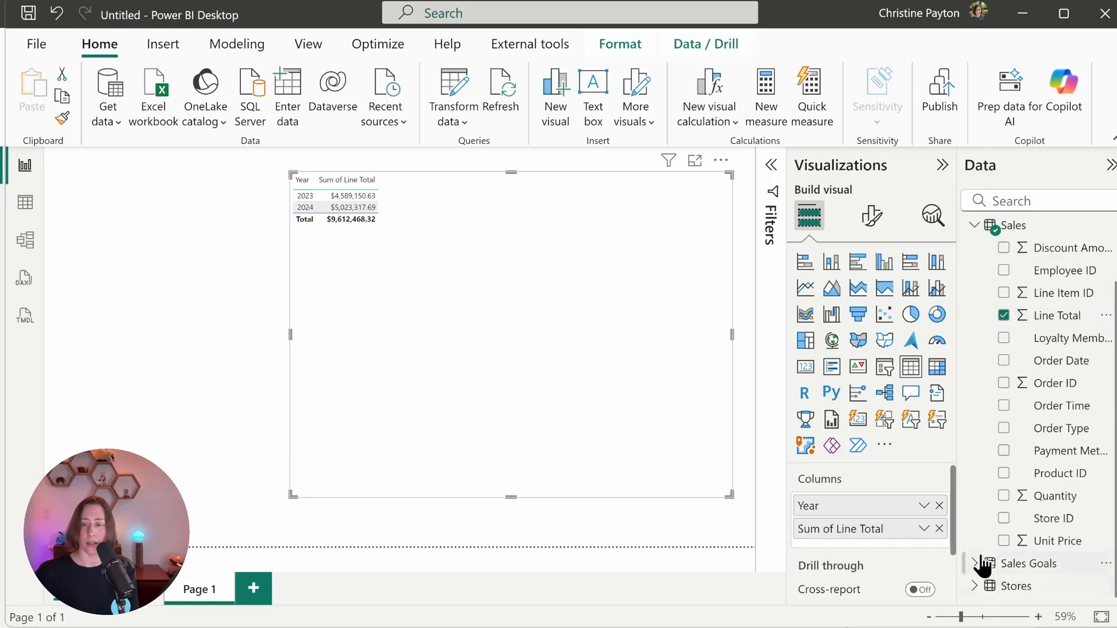
Add Store Name from Stores and Category from Product to the table visual, and look through its rows.
click(983, 587)
scroll(1033, 418, down, 3)
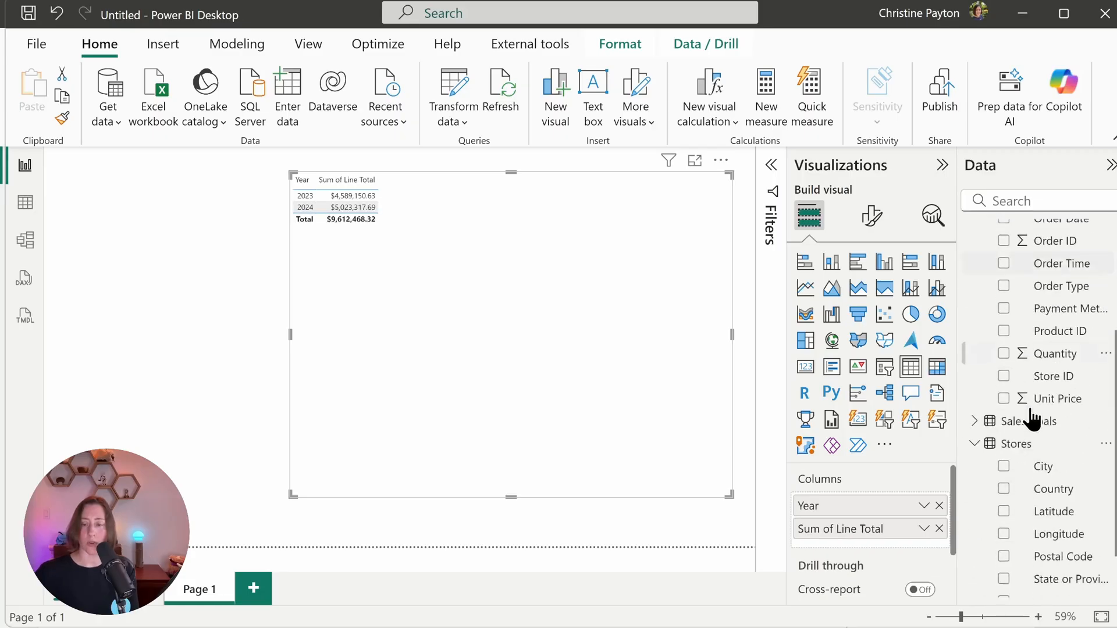
scroll(1033, 417, down, 1)
click(1004, 585)
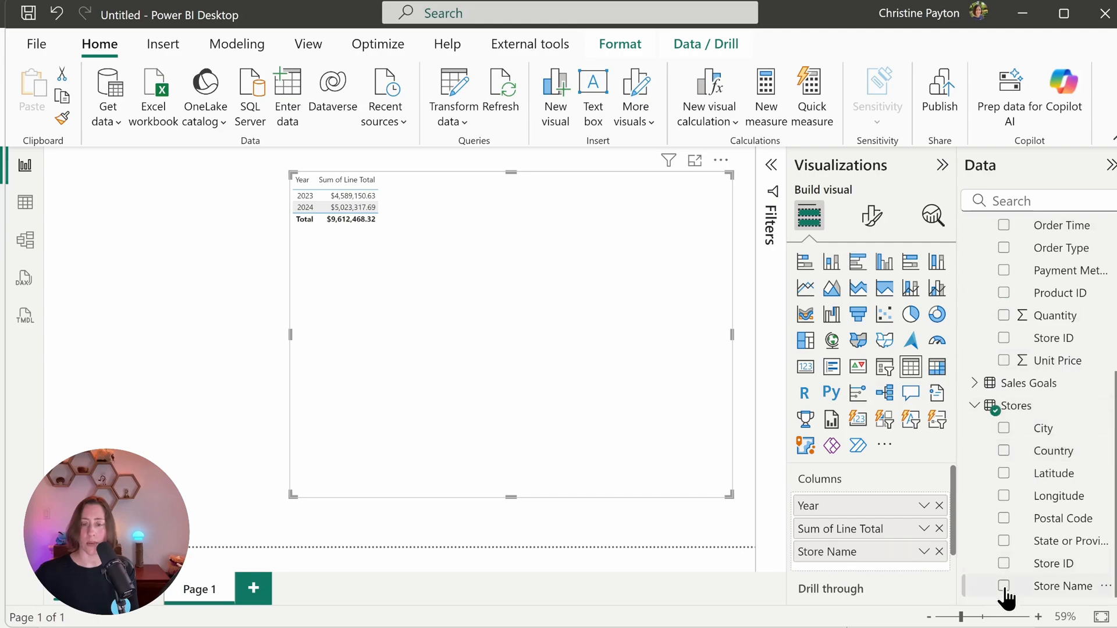
scroll(989, 349, up, 5)
click(975, 277)
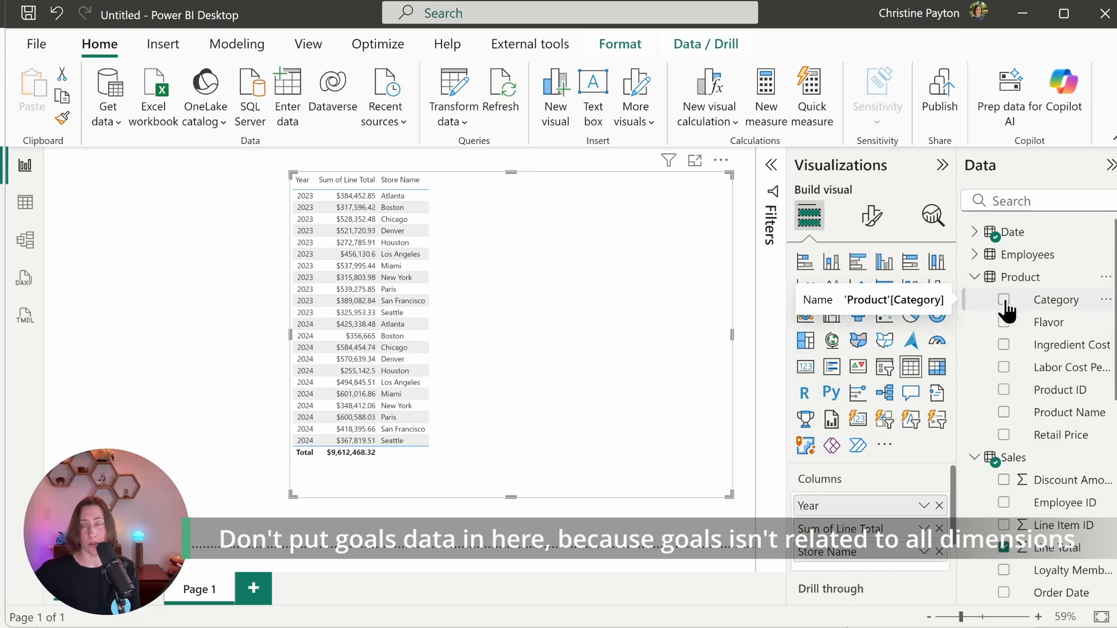
click(1004, 300)
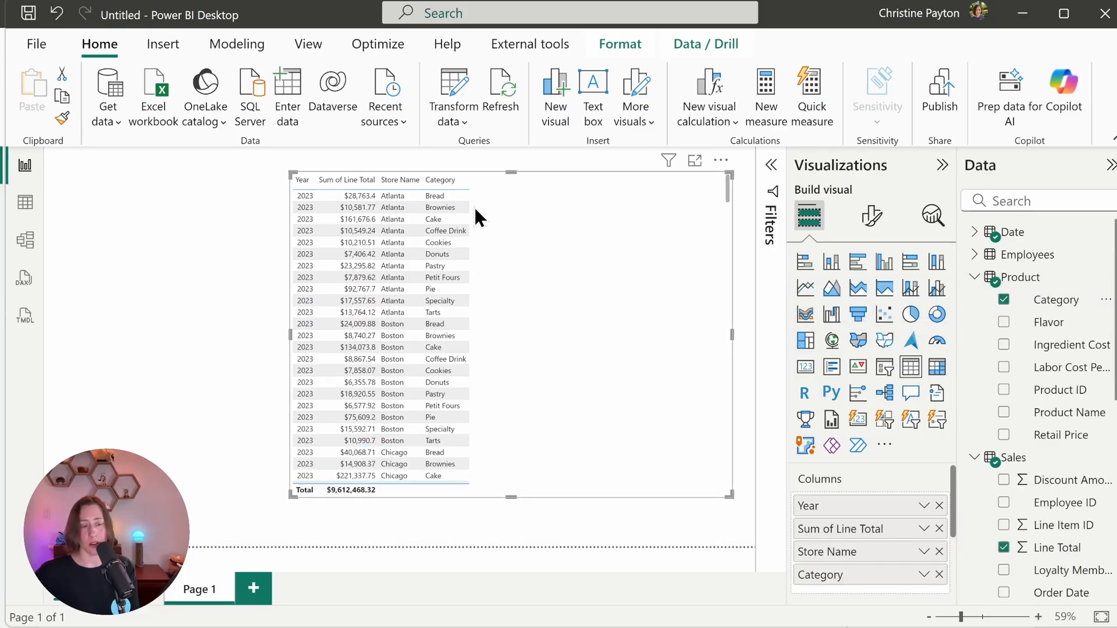
scroll(472, 211, down, 1)
scroll(471, 214, down, 5)
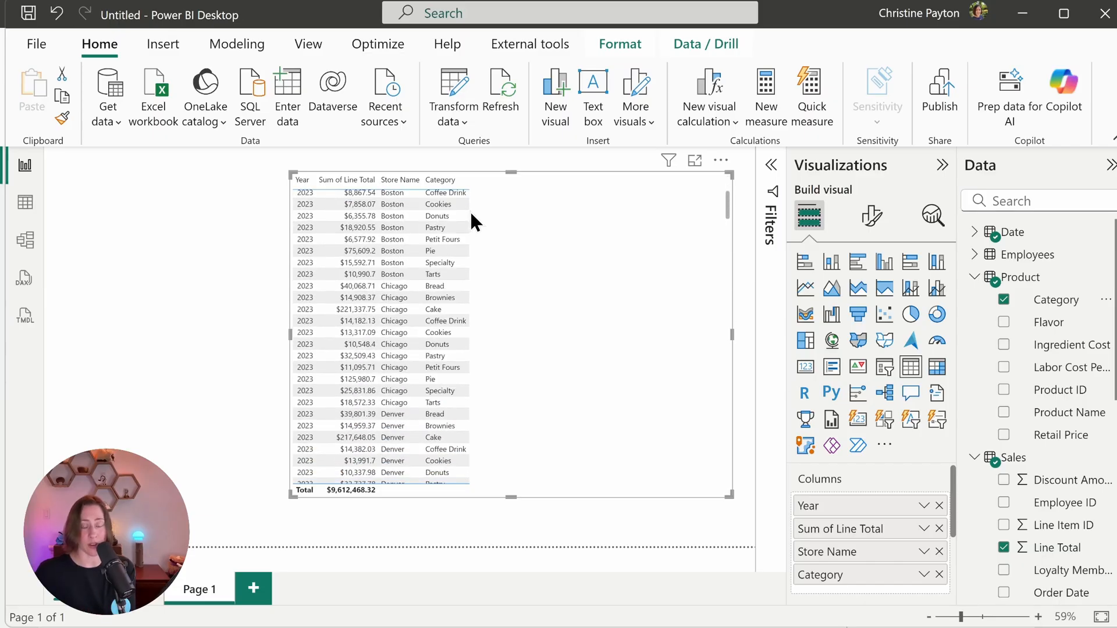
scroll(471, 215, down, 6)
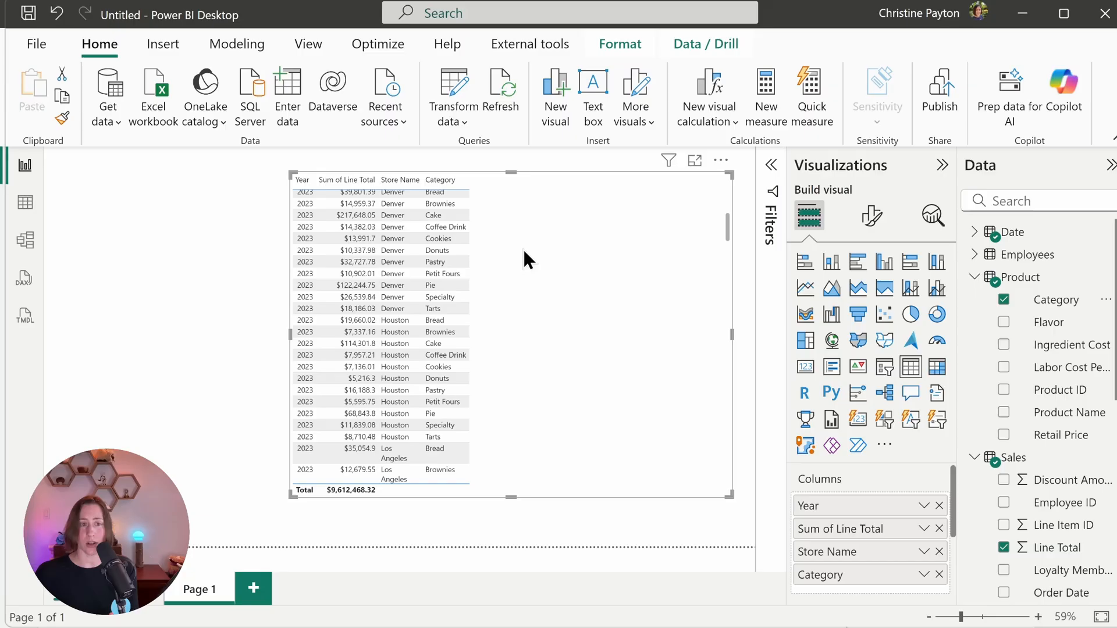
Add the Date and Month Start Date fields from the Date table to the table visual.
click(975, 233)
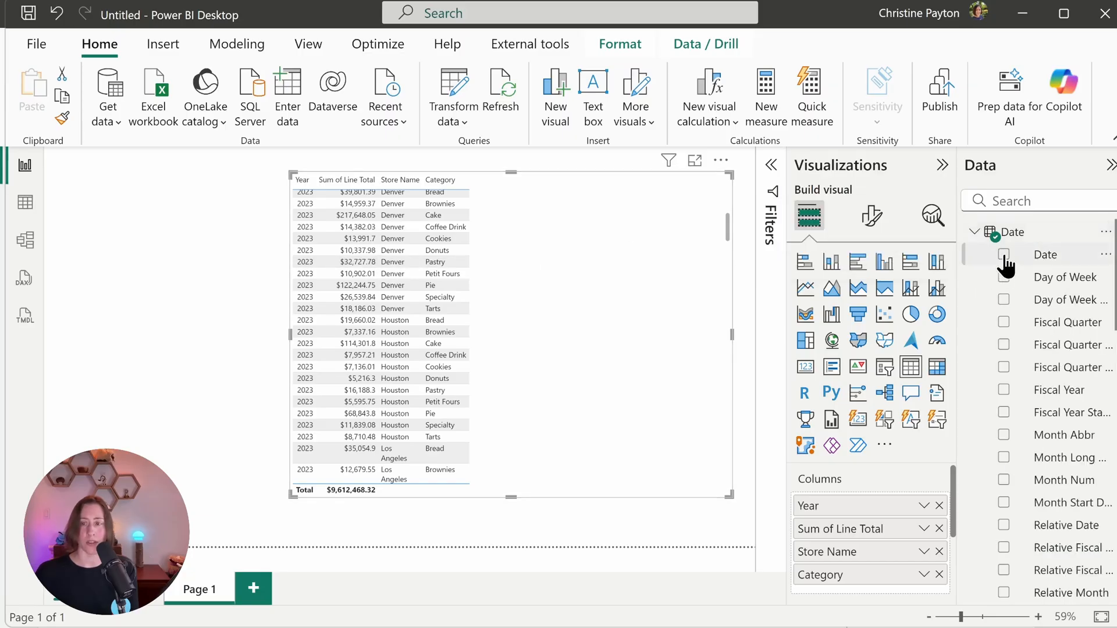
click(1003, 255)
scroll(1003, 279, down, 2)
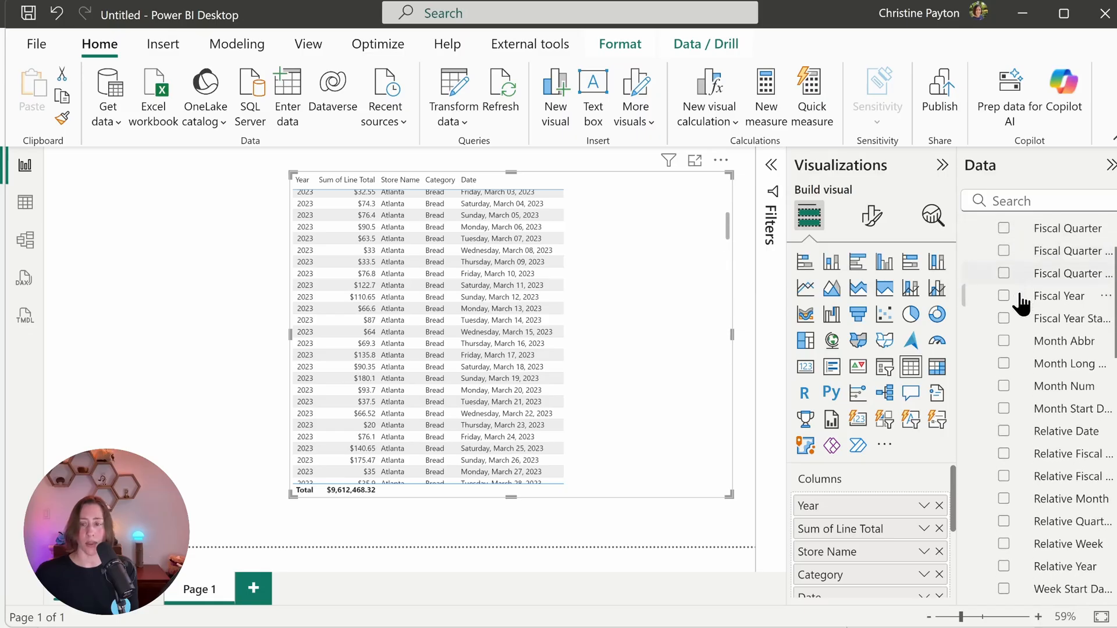
click(1006, 411)
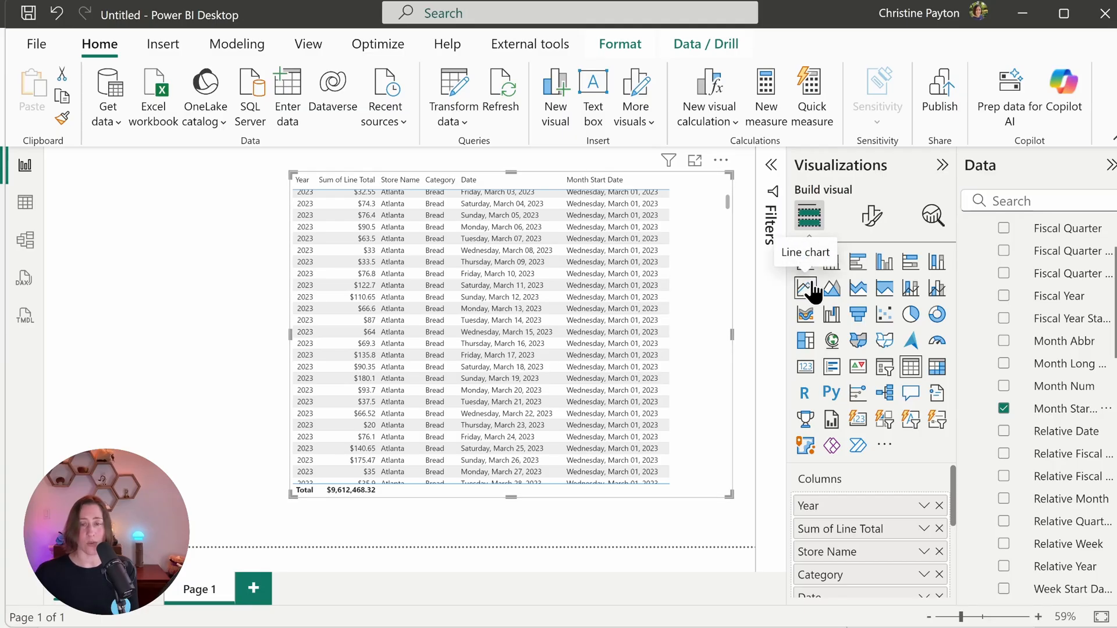
Format the Month Start Date column as March 2001 (mmmm yyyy) and rename the column Month.
click(1069, 409)
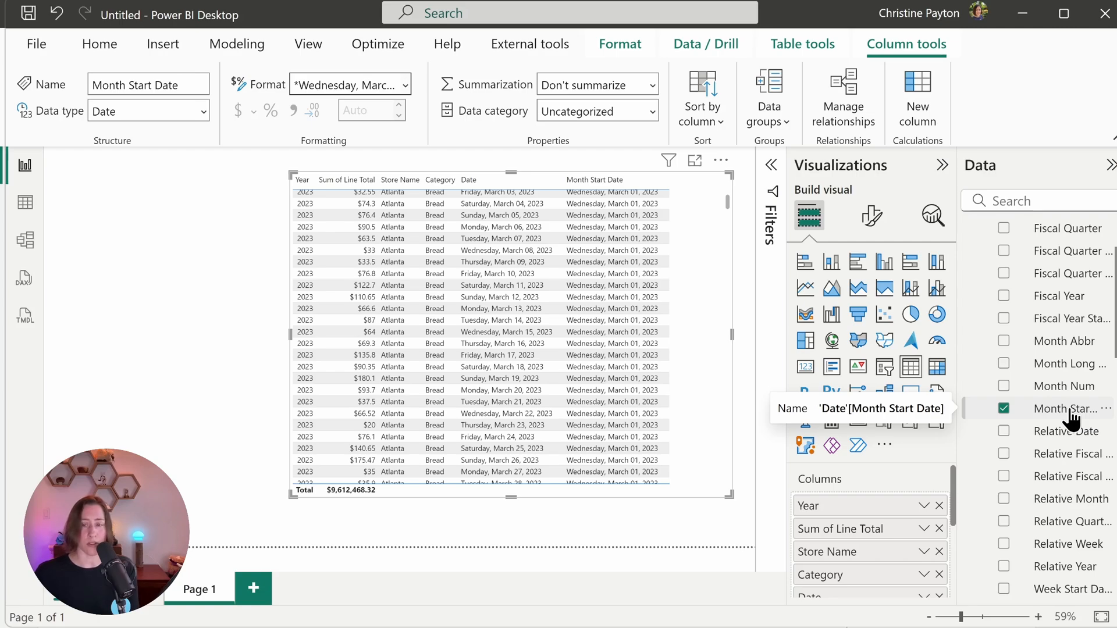
click(405, 87)
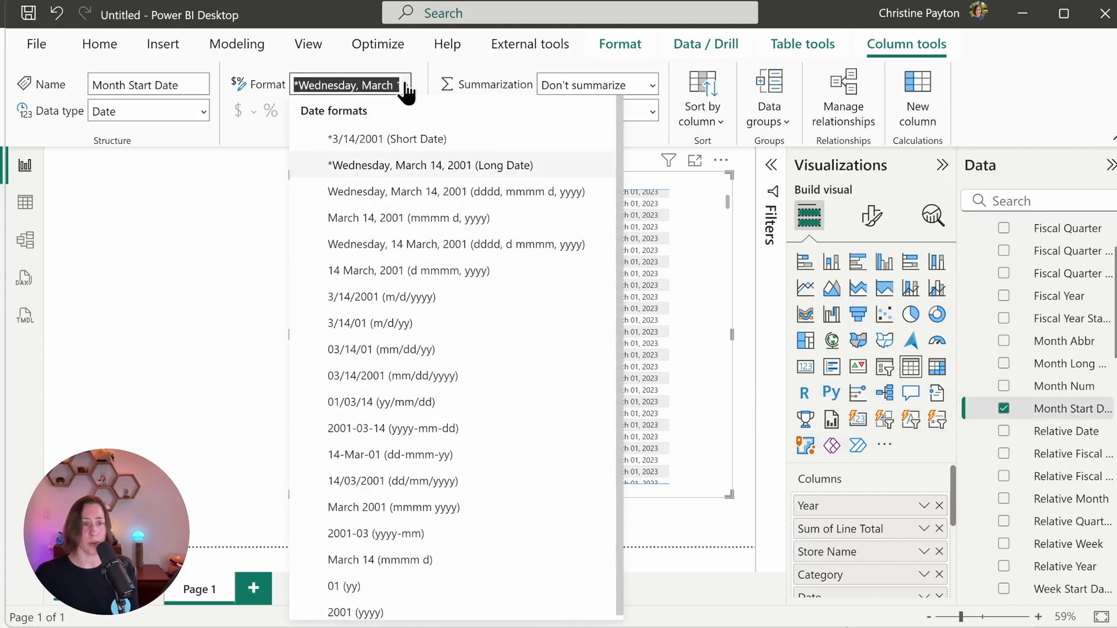
click(435, 510)
double_click(1096, 406)
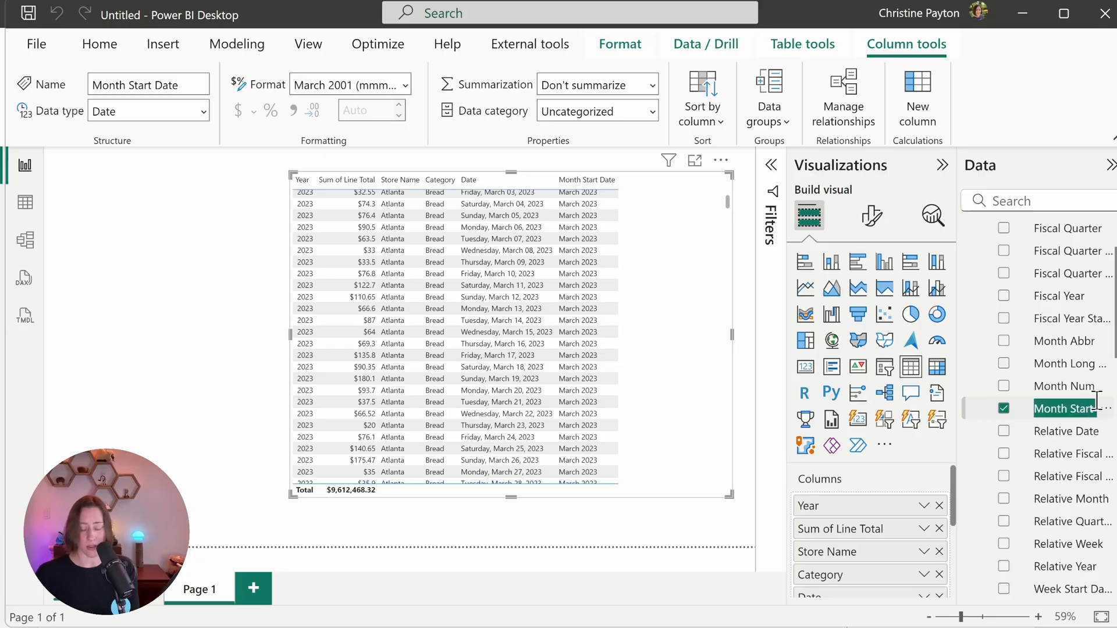
text(Month)
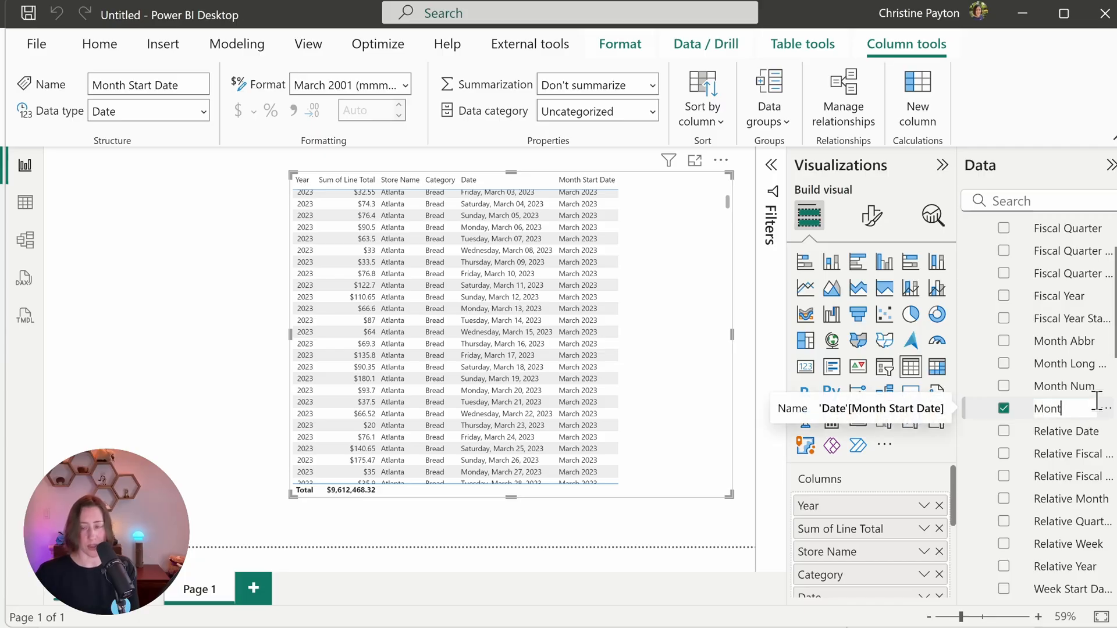
key(Return)
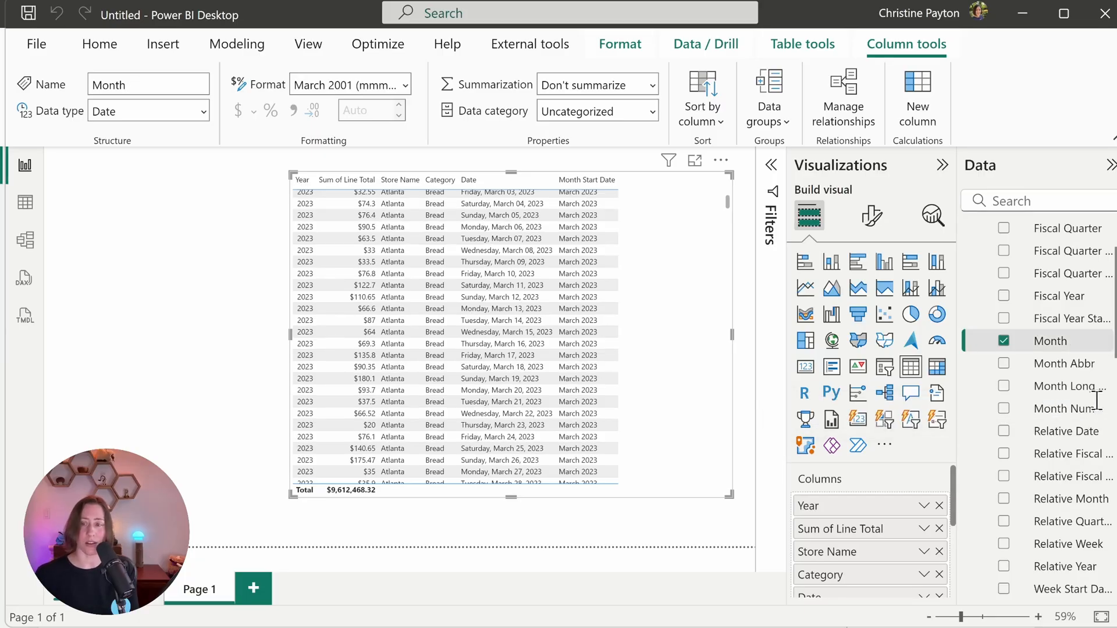
Format the Date column of the Date table as 2001-03-14 (yyyy-mm-dd) and reselect the table visual.
scroll(1096, 325, up, 2)
click(1066, 256)
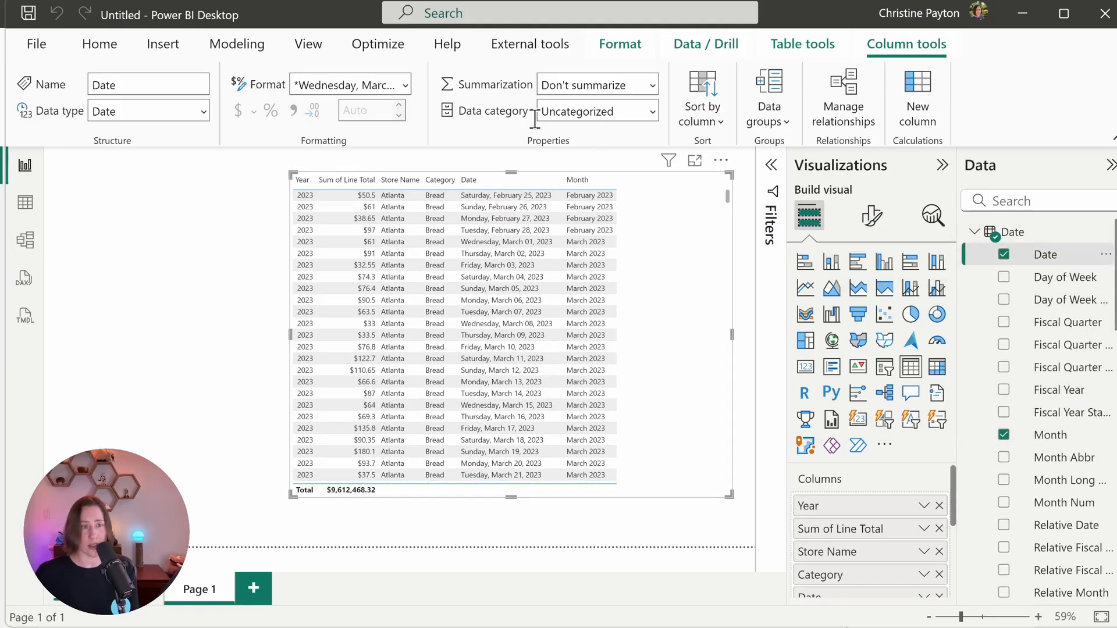
click(406, 90)
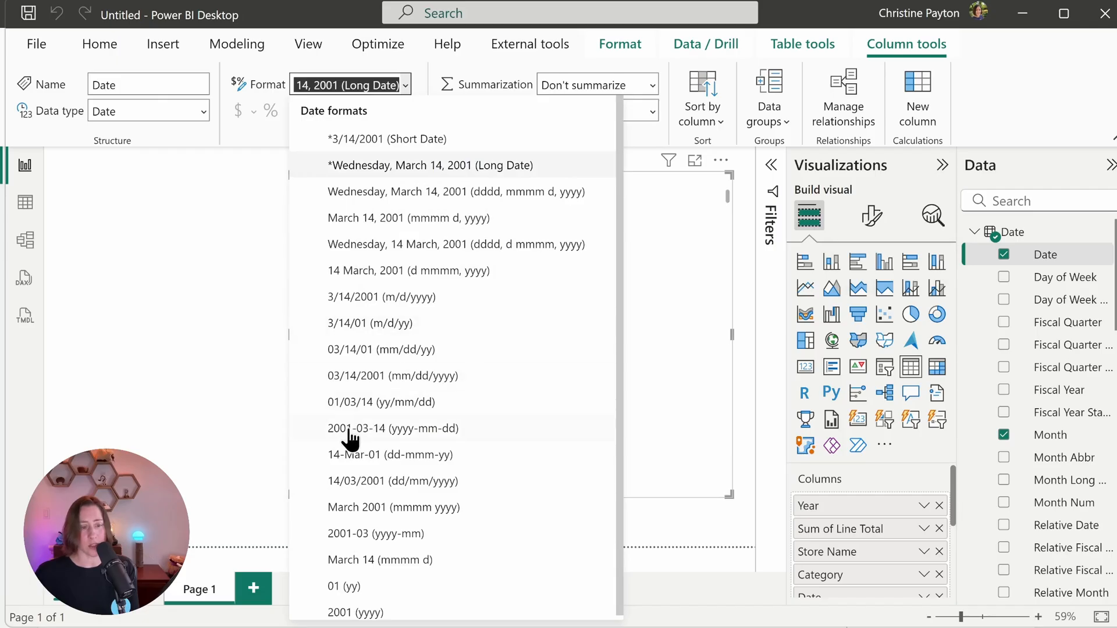
click(424, 432)
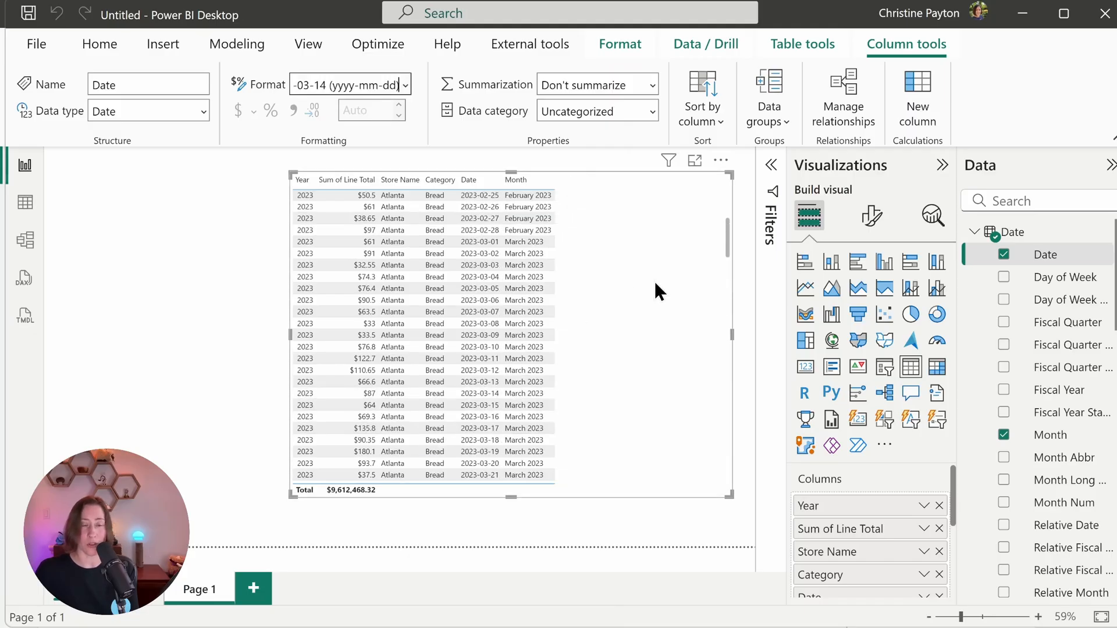
click(640, 160)
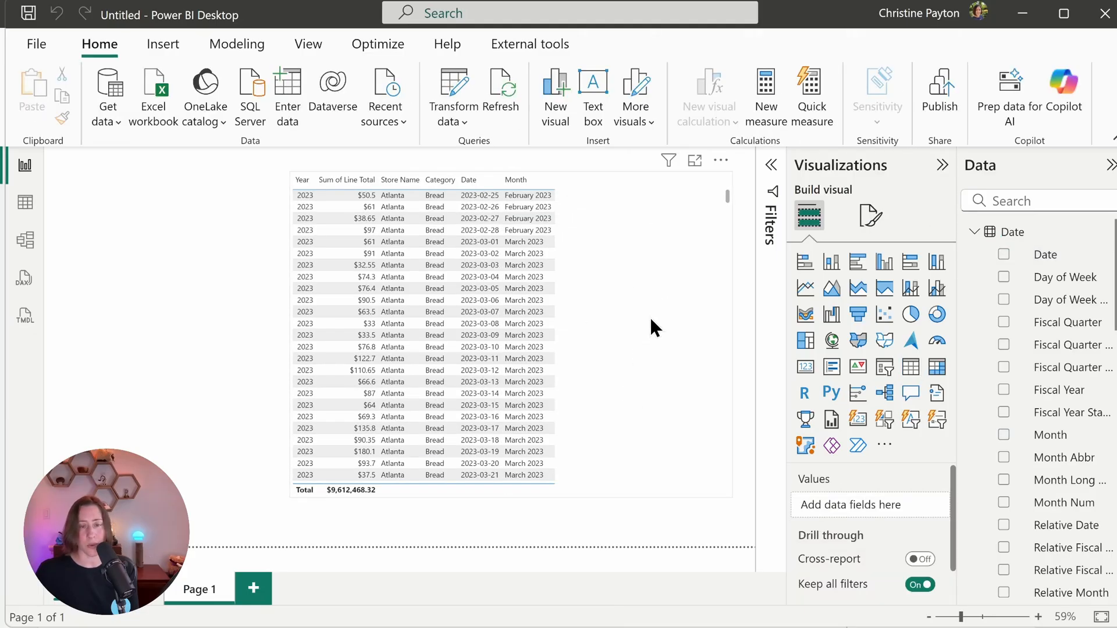
click(658, 292)
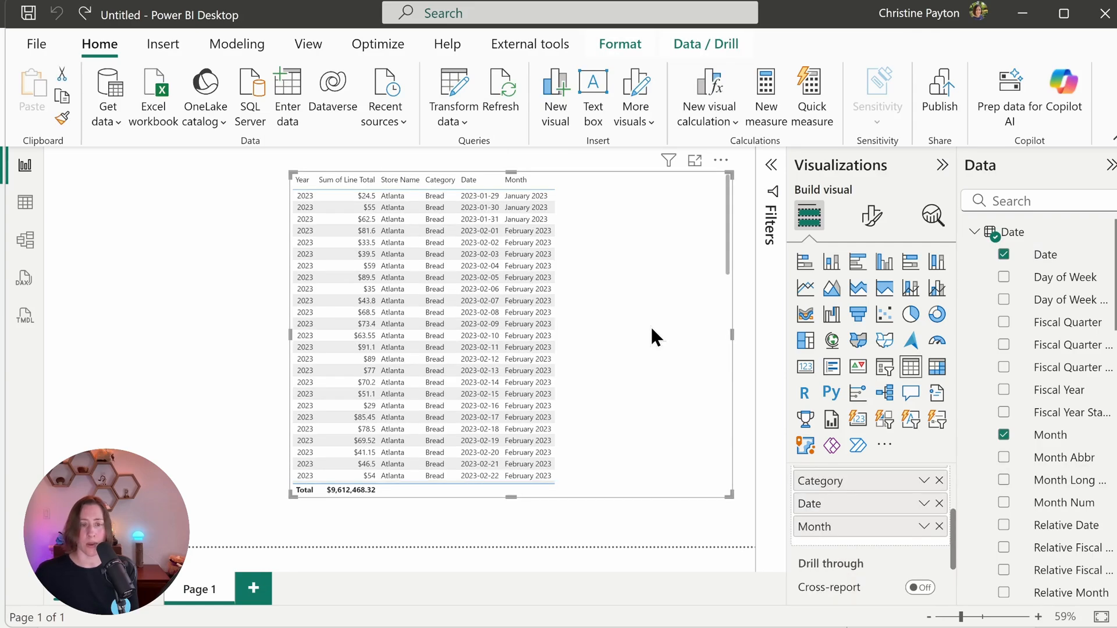
Remove the Category, Date and Month fields from the table visual.
drag(900, 519, 941, 539)
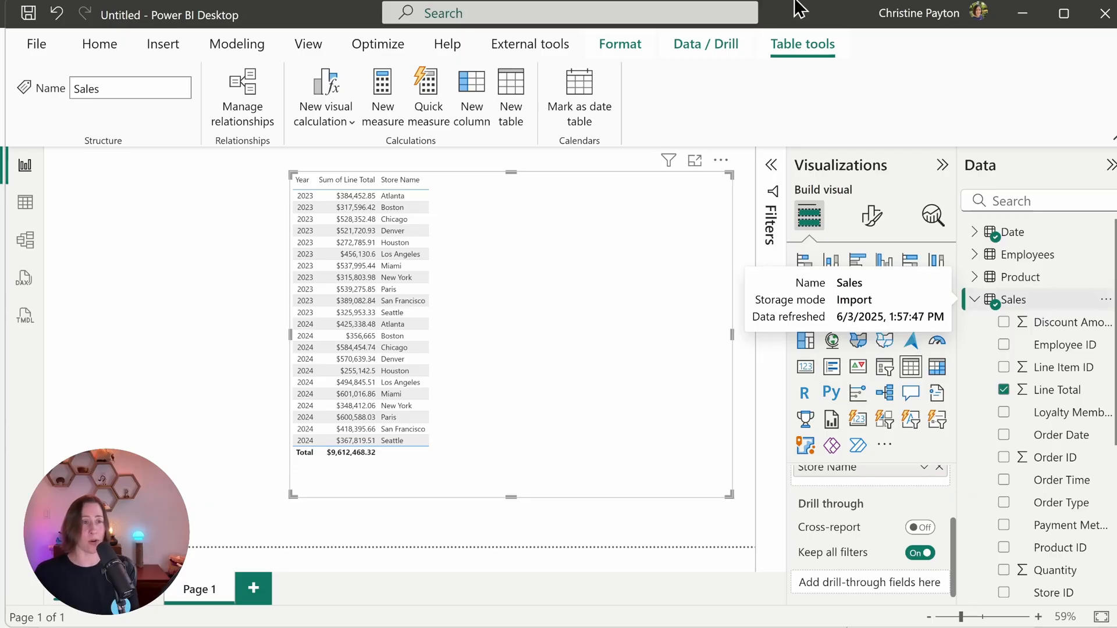
Create an empty manually entered table named _Measures, load it into the model and show its fields.
click(102, 51)
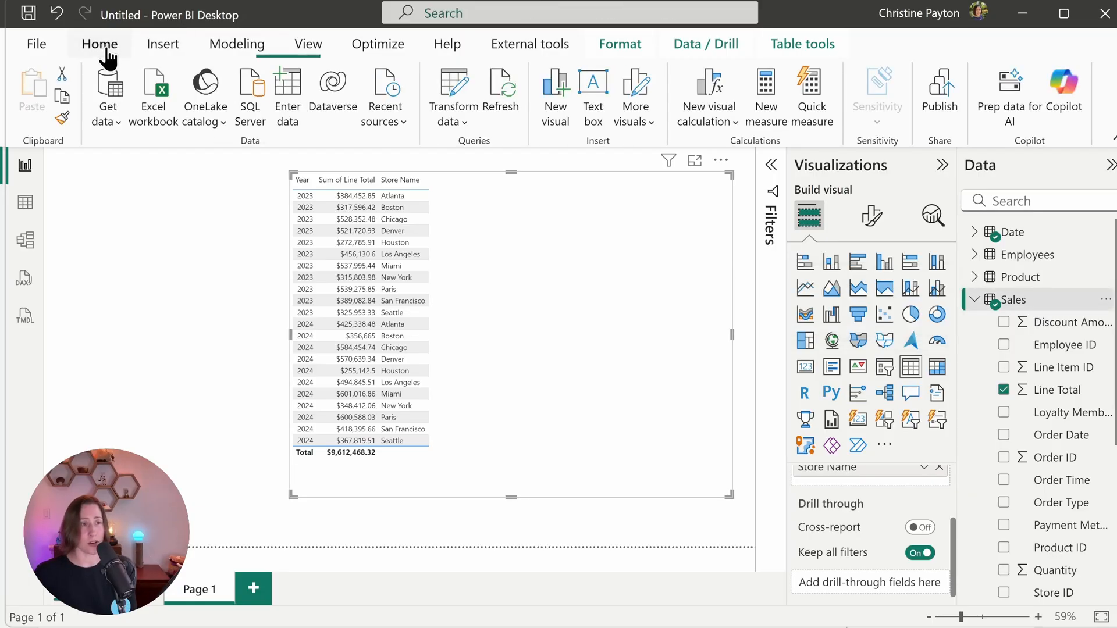
click(296, 89)
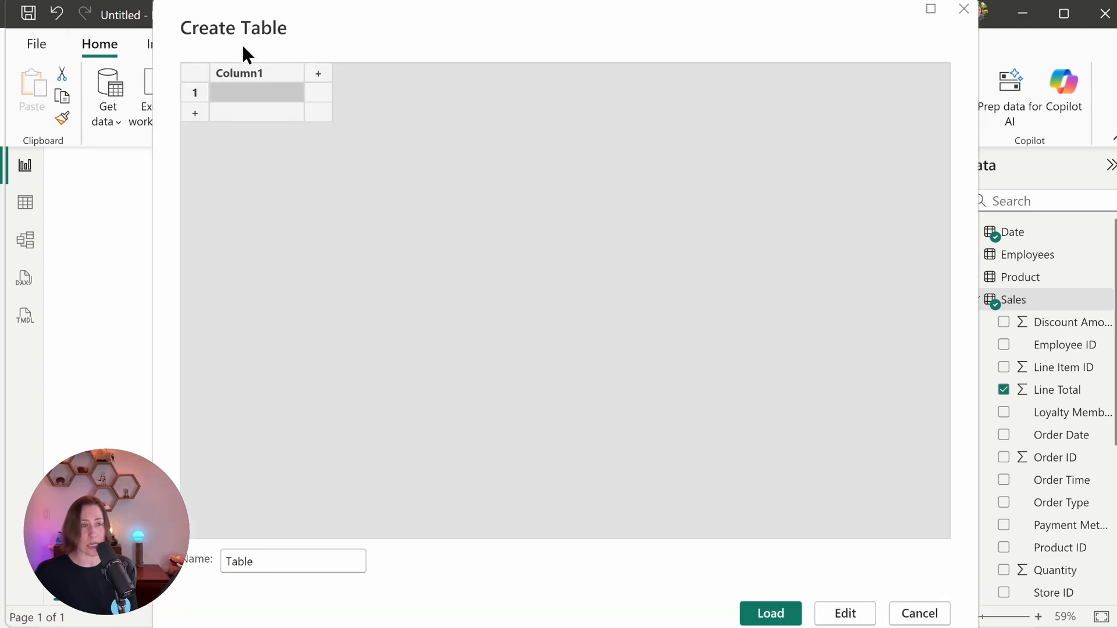
double_click(289, 562)
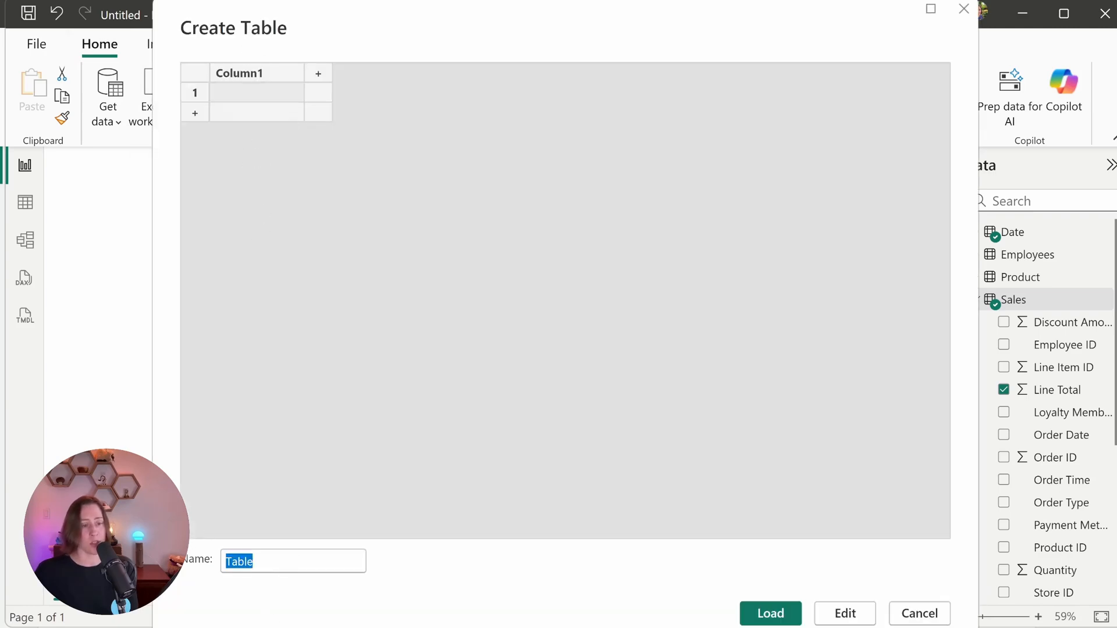
text(_Measures)
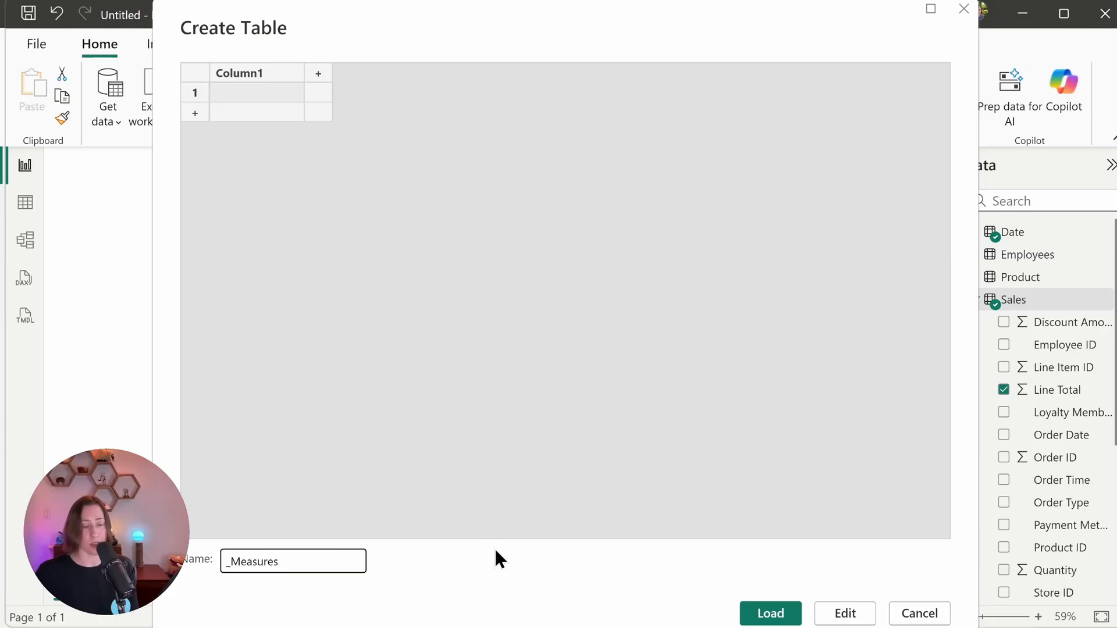
click(752, 614)
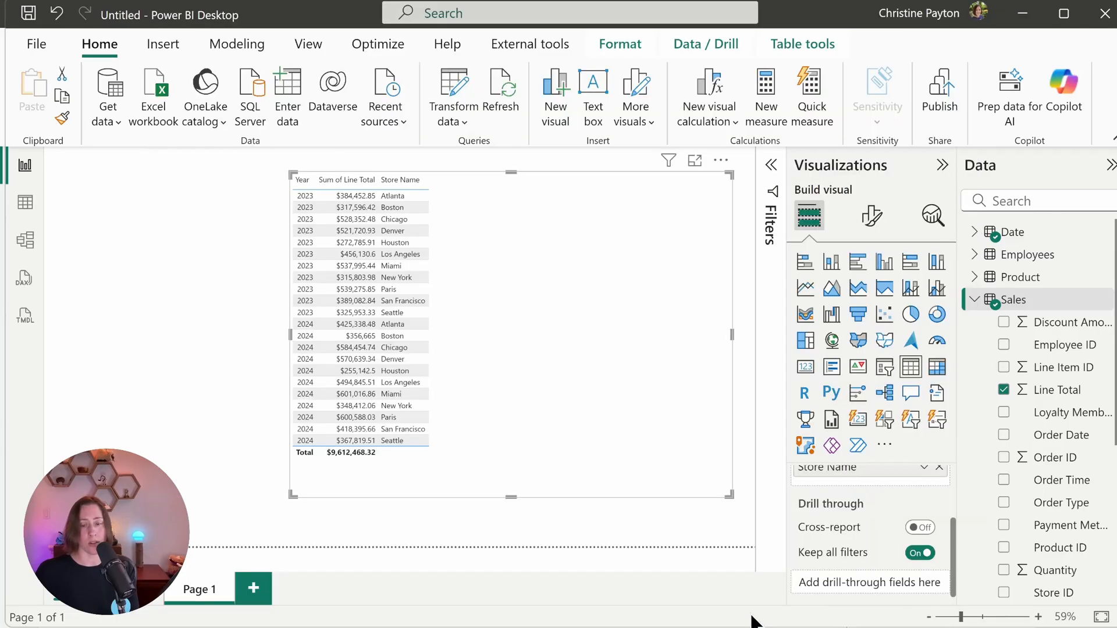
click(975, 231)
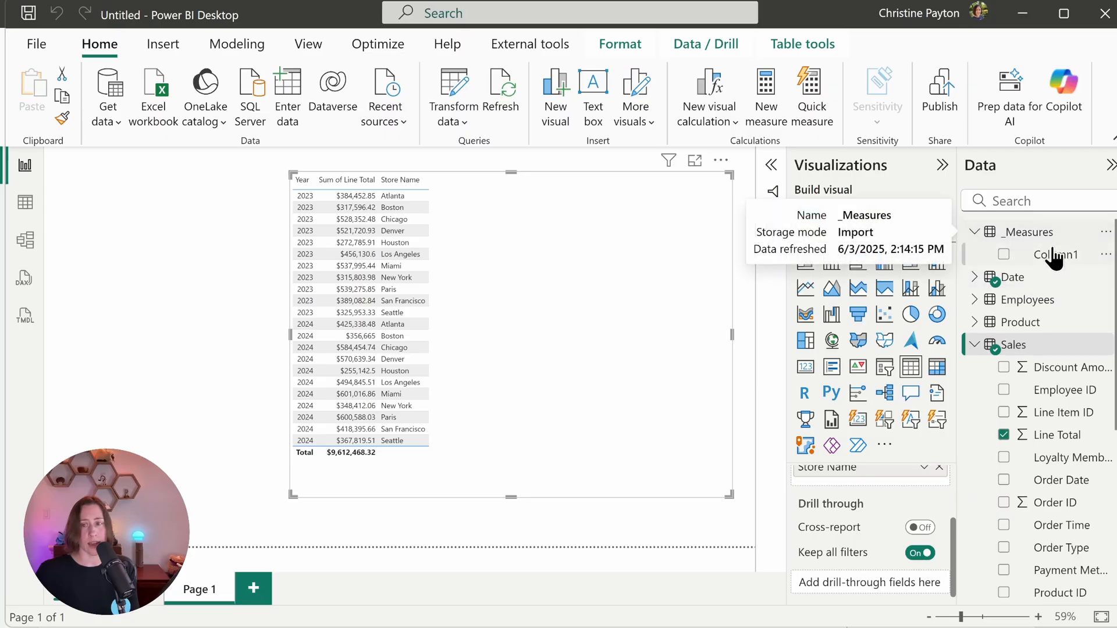
click(1063, 260)
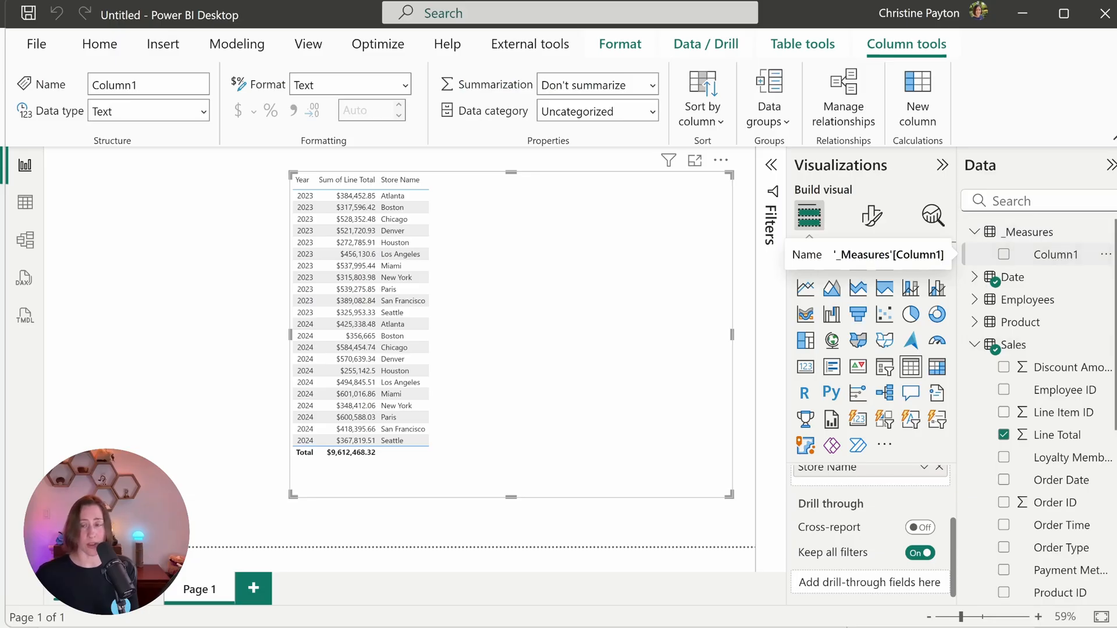
In the _Measures table, create the measure Sales = SUM(Sales[Line Total]) and delete the placeholder Column1.
click(1047, 233)
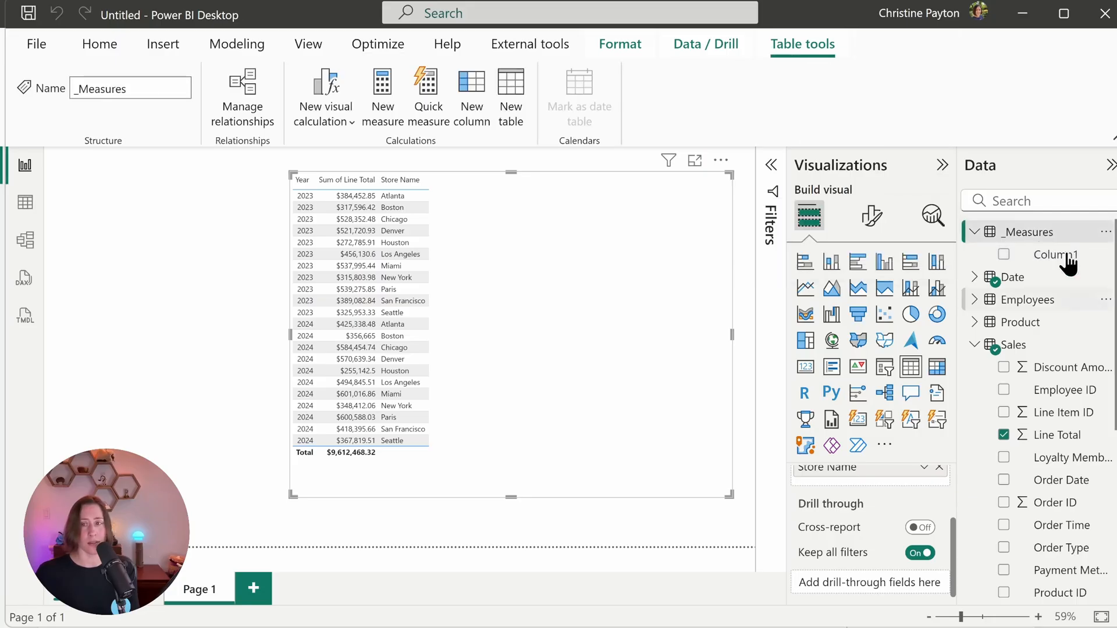
click(382, 93)
text(Sales = )
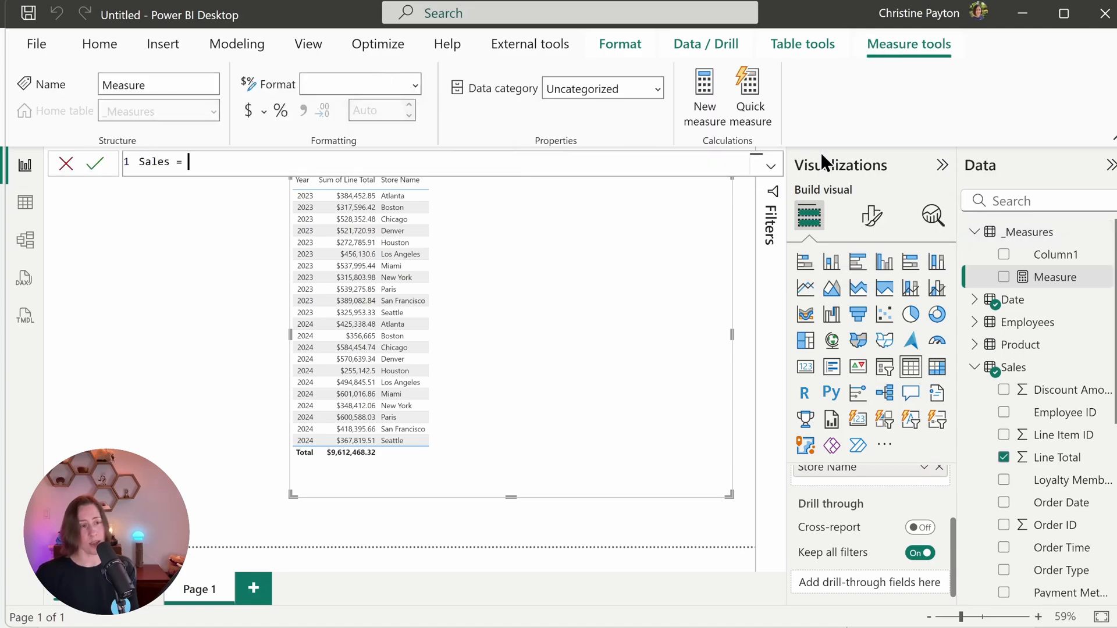
text(sum)
key(Tab)
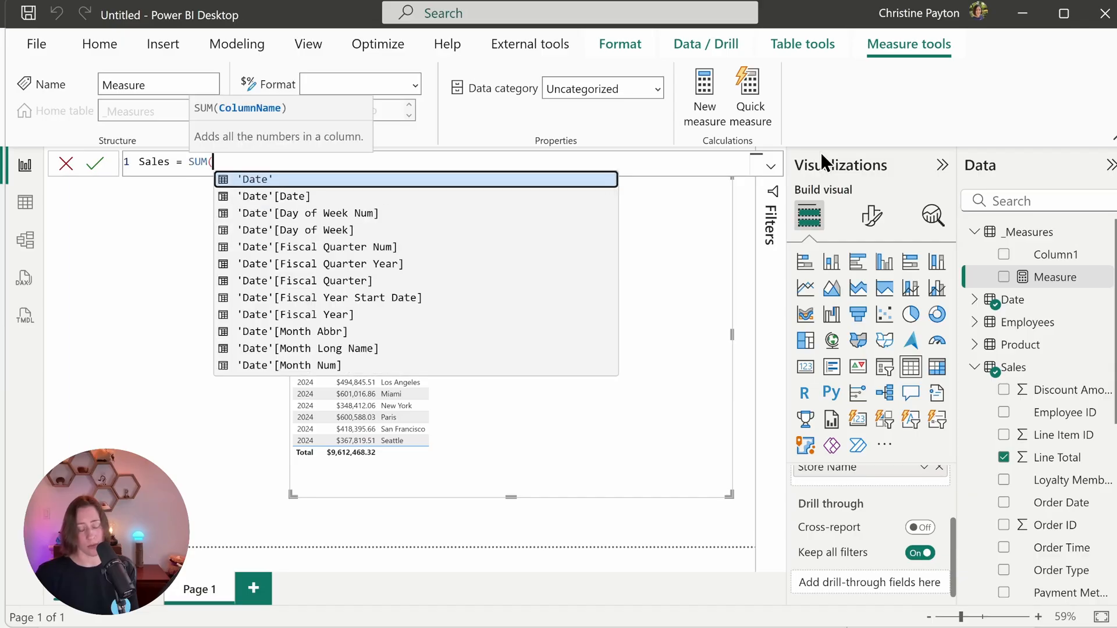
text(lin)
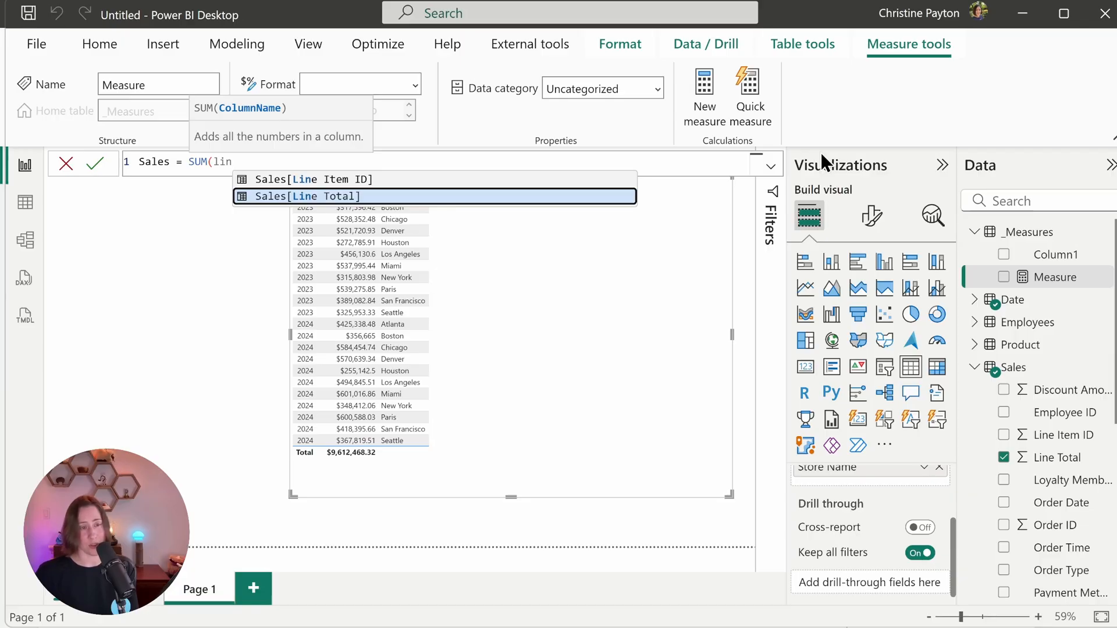
key(Tab)
text())
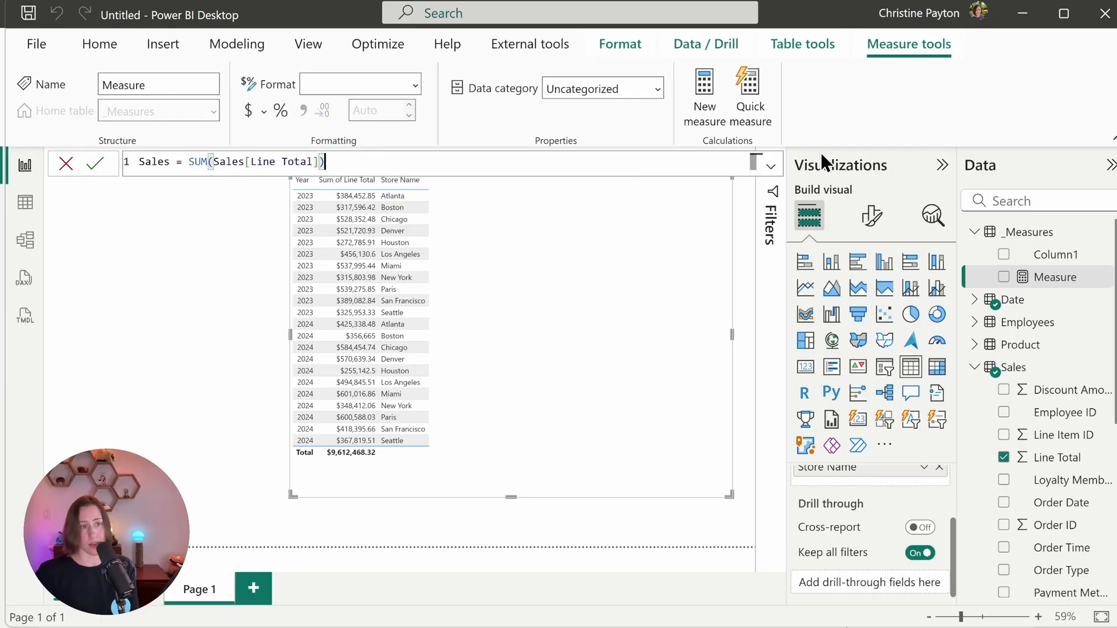
key(Return)
click(1064, 256)
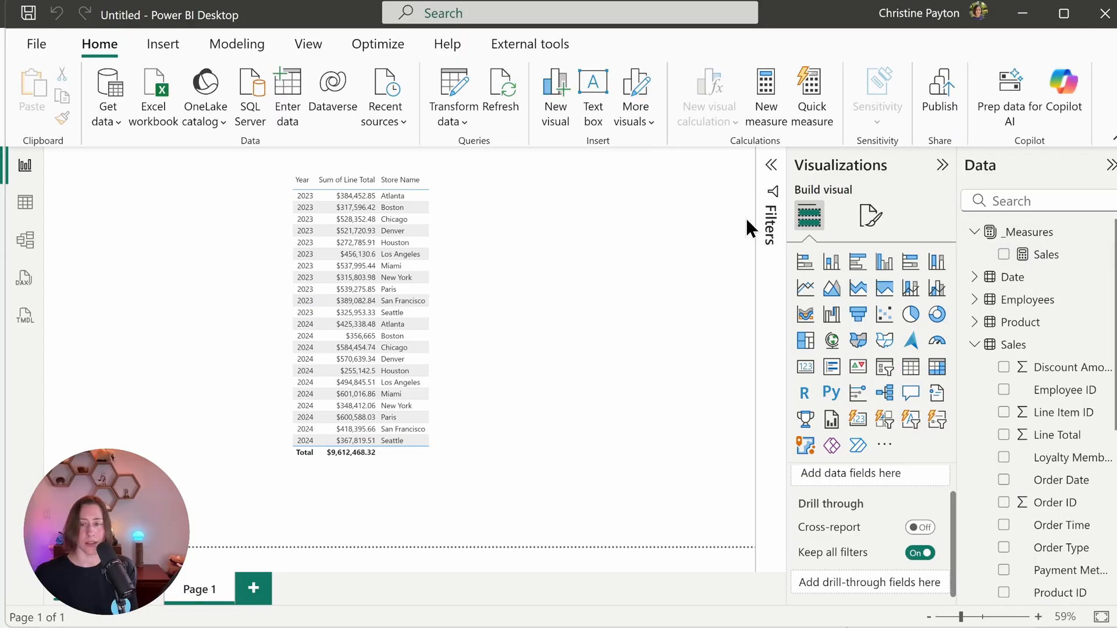
Create the measure Count Sales = DISTINCTCOUNT(Sales[Order ID]) in the _Measures table.
click(1046, 238)
click(388, 100)
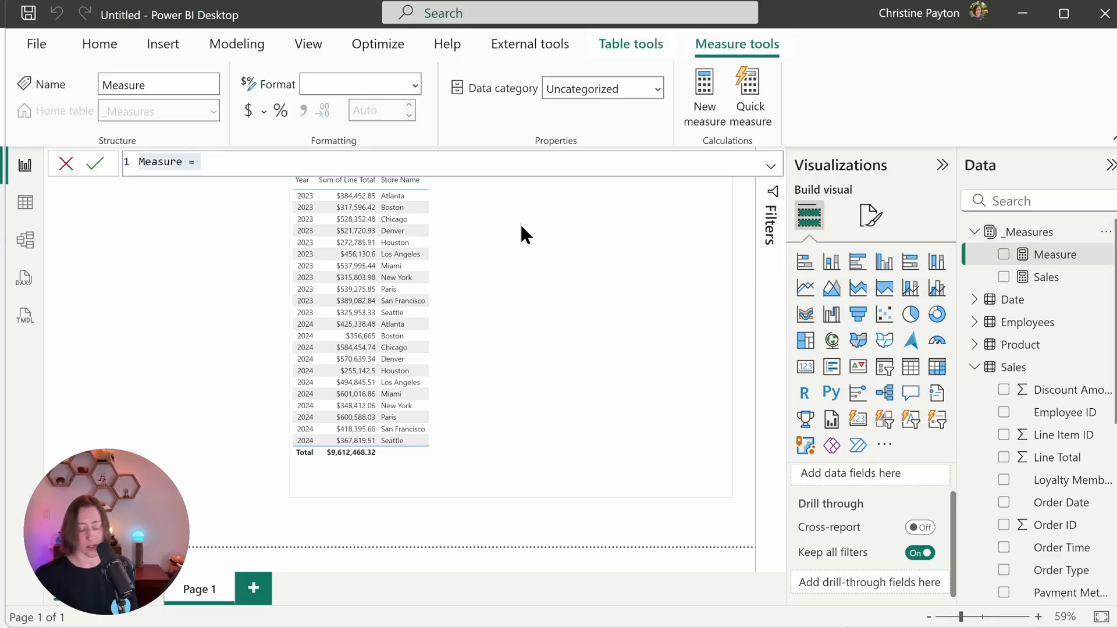
text(Count Sales =)
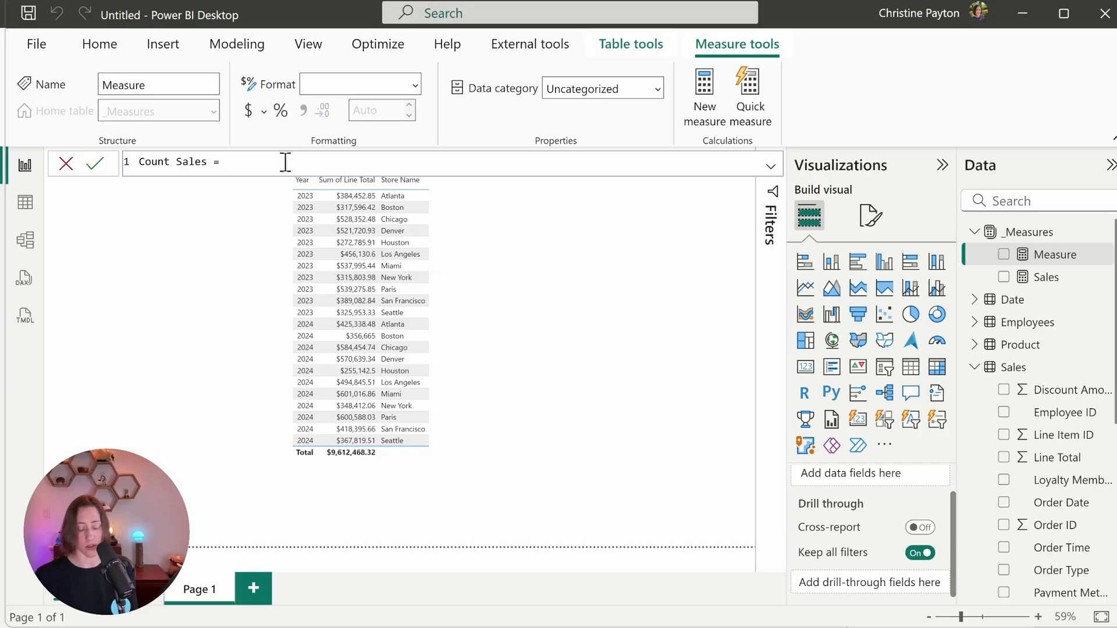
text(dist)
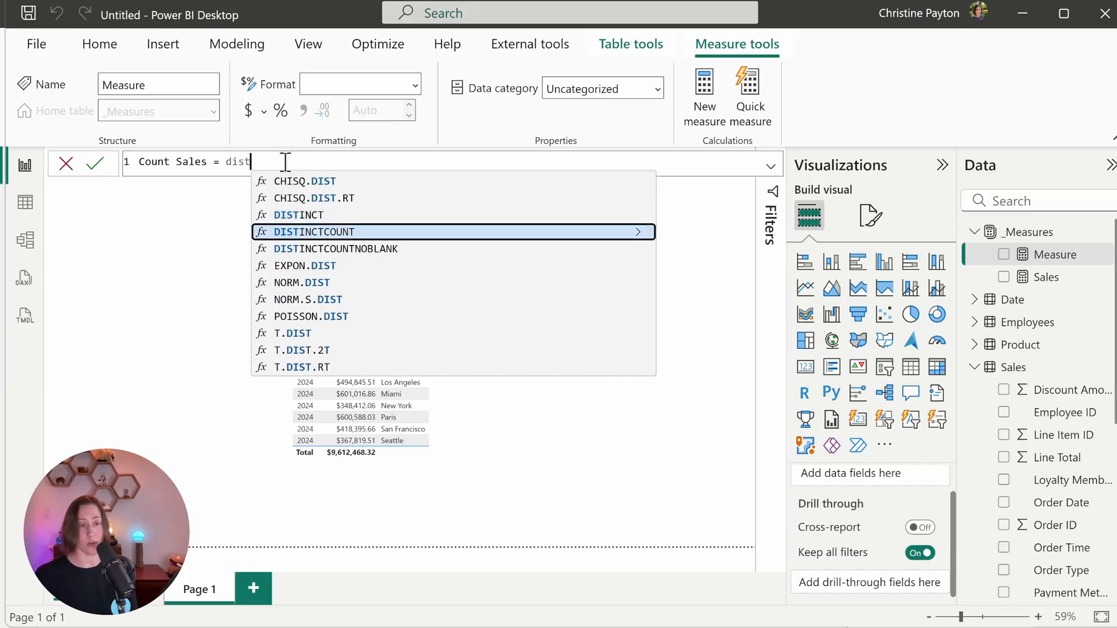
key(Tab)
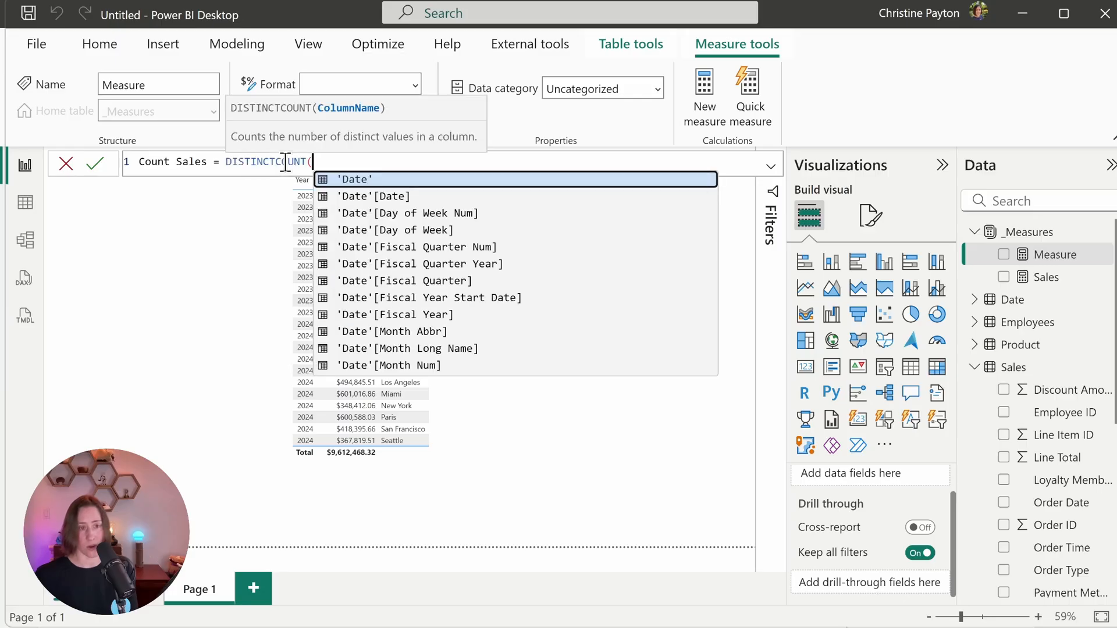
text(Sales[Order ID]))
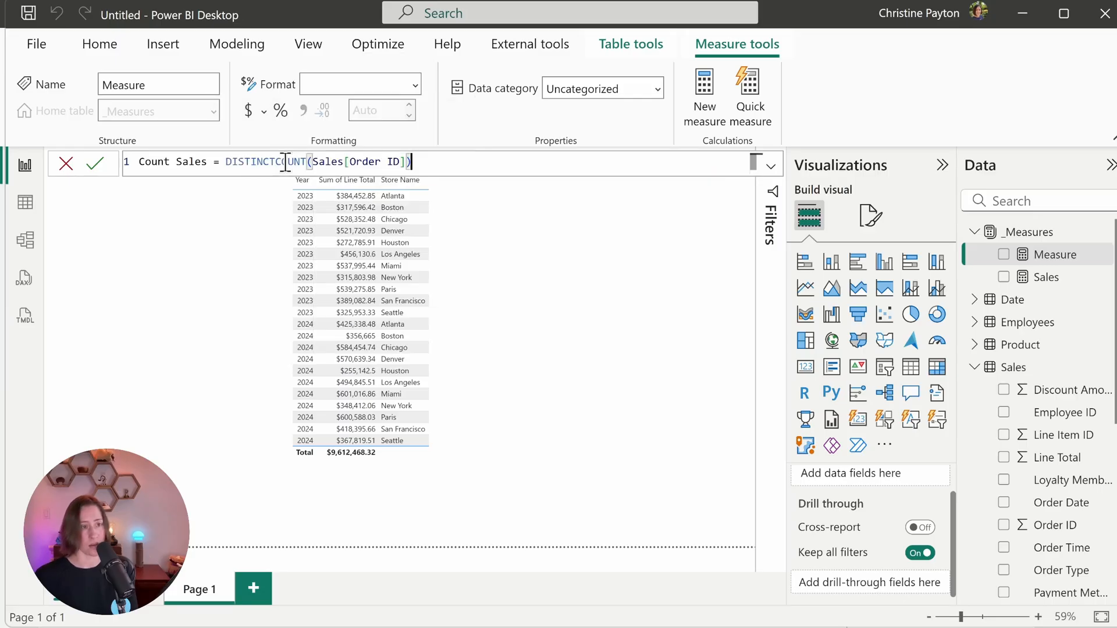
key(Return)
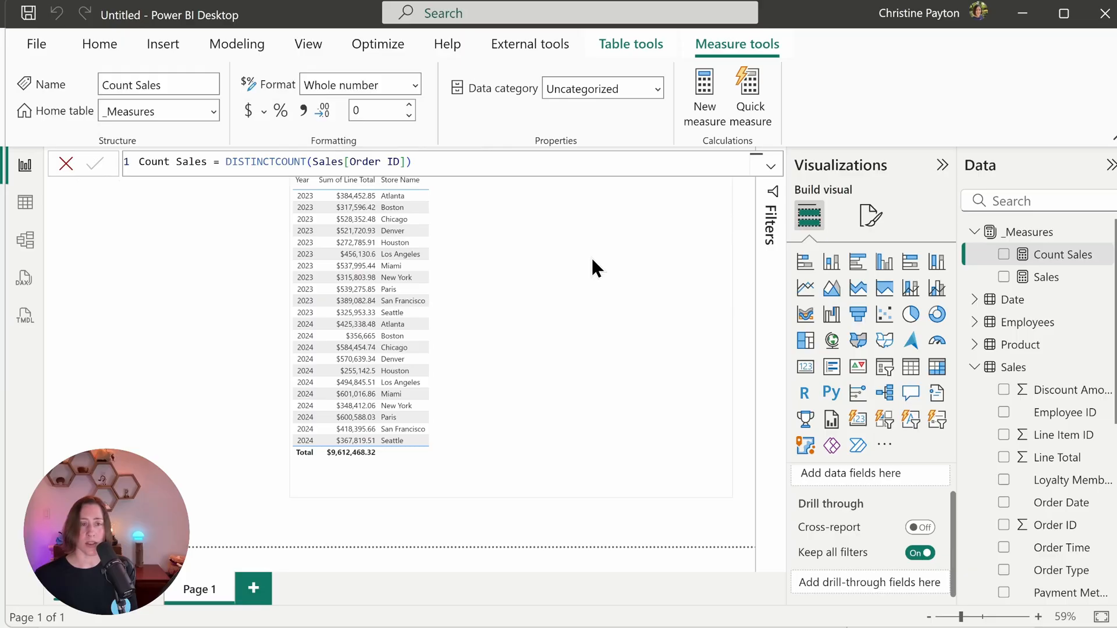
Add the Count Sales and Sales measures to the table visual.
click(592, 258)
click(1004, 254)
click(1003, 277)
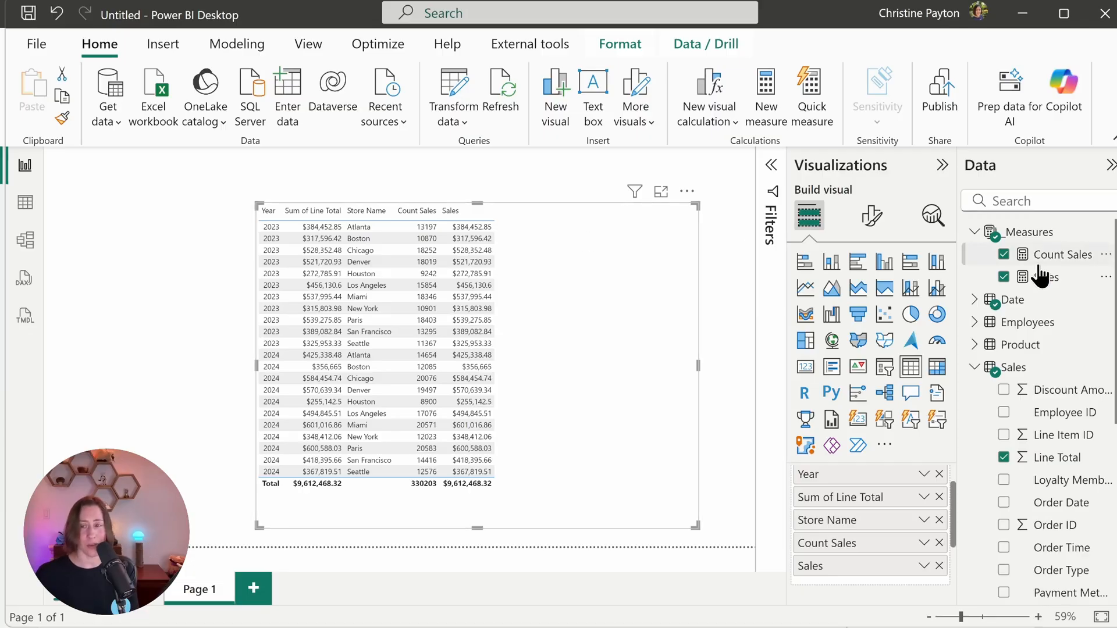
Format the Count Sales measure with a thousands separator and set the Sales measure to 0 decimal places.
click(1071, 256)
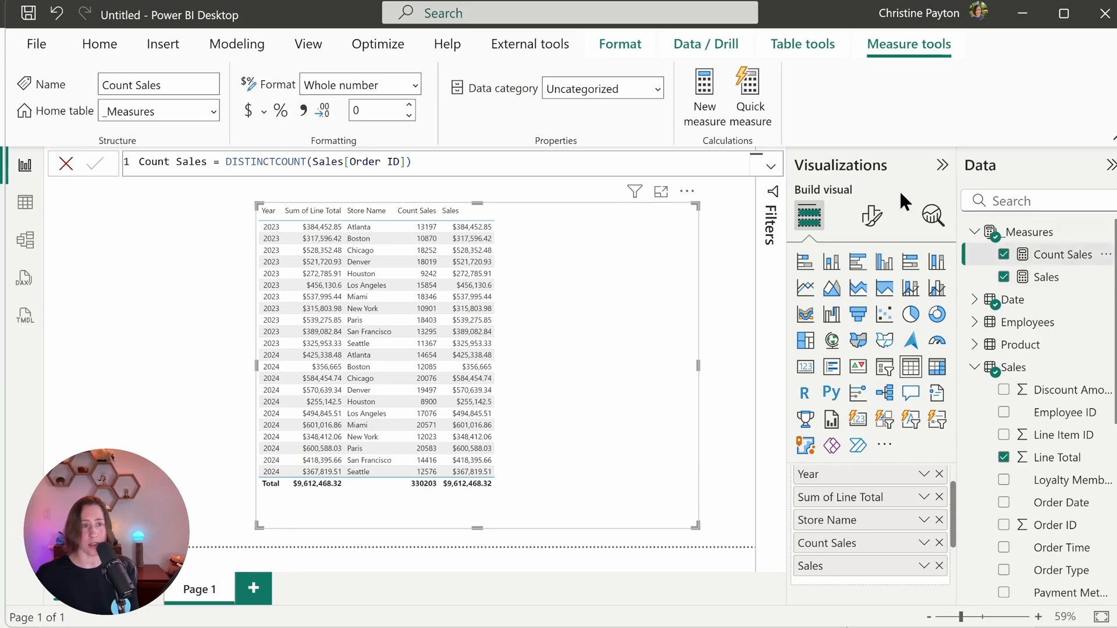
click(304, 112)
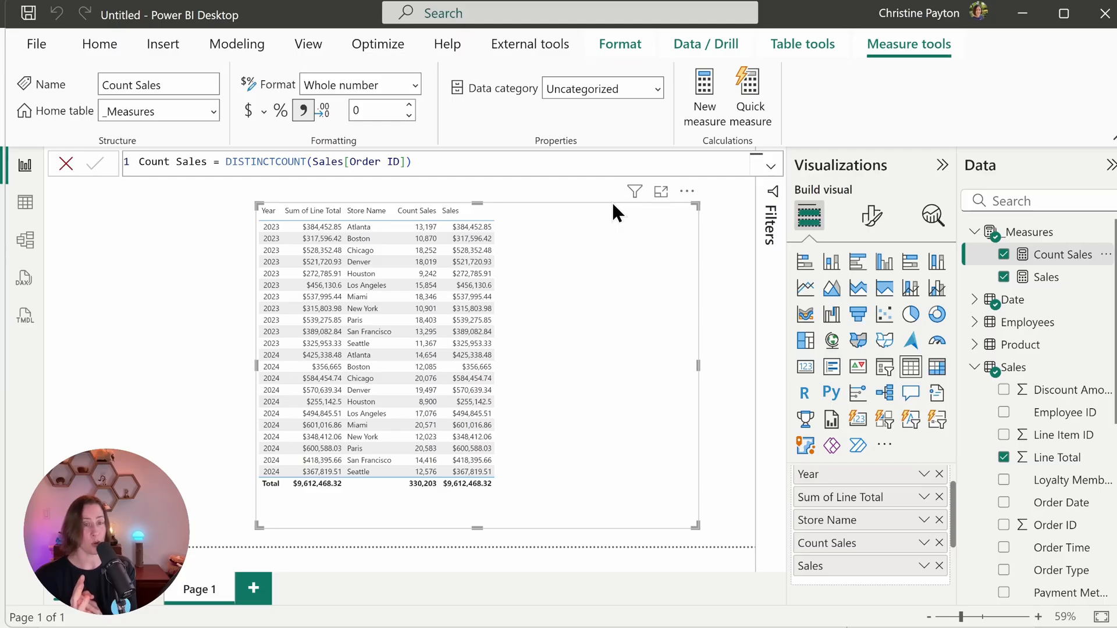
click(1046, 278)
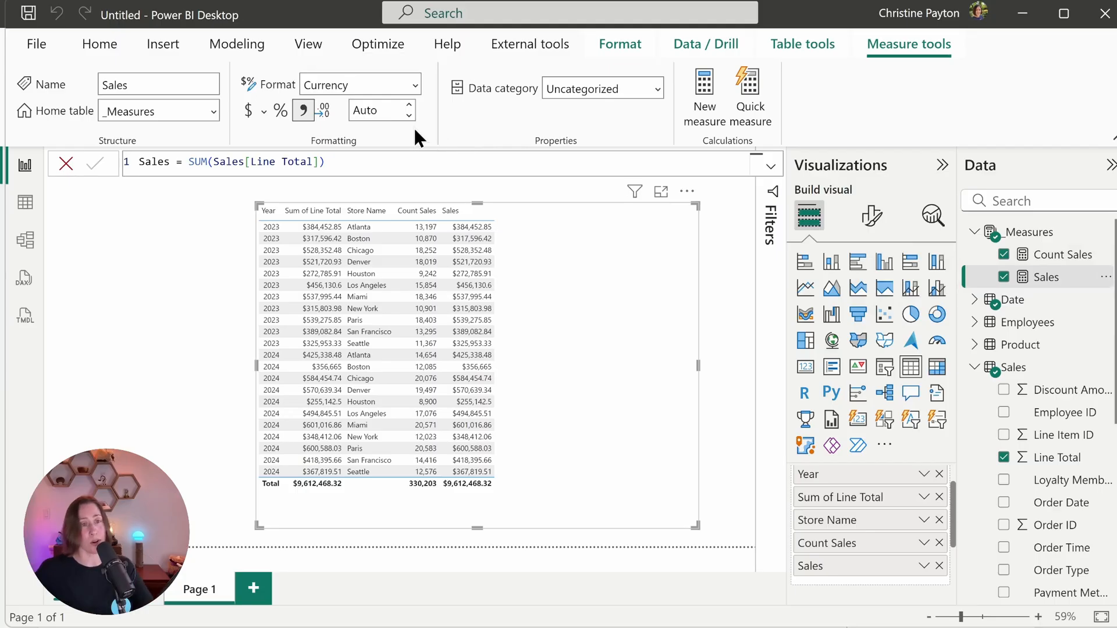
click(396, 110)
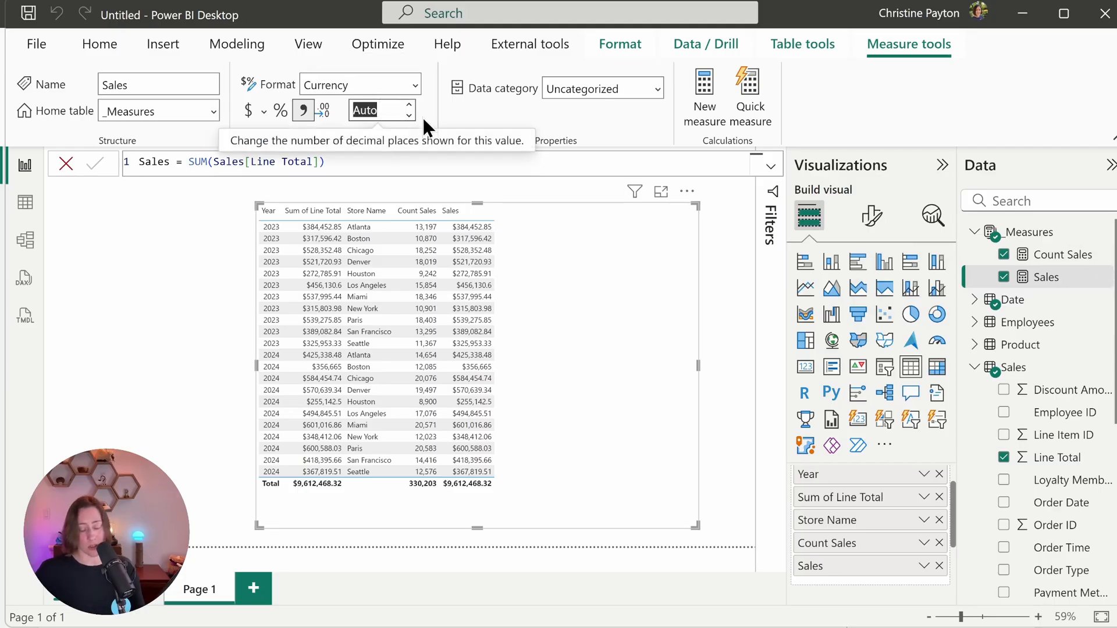
text(0)
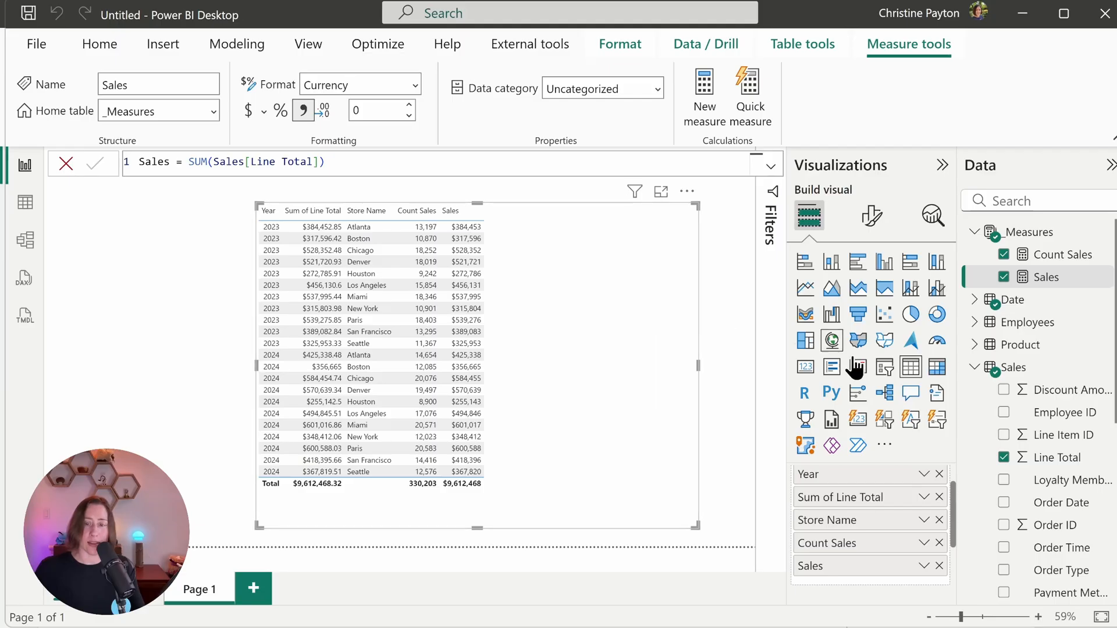
Replace Year and Store Name in the table visual with Day of Week and Day of Week Num from the Date table.
scroll(973, 406, down, 3)
scroll(936, 538, up, 1)
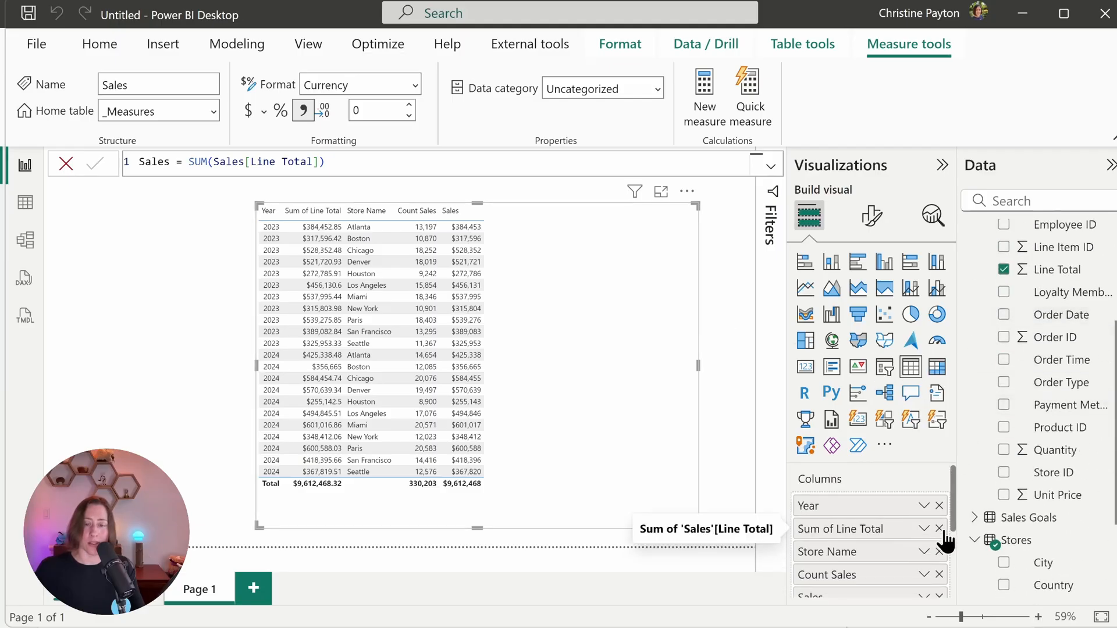
click(939, 505)
click(939, 528)
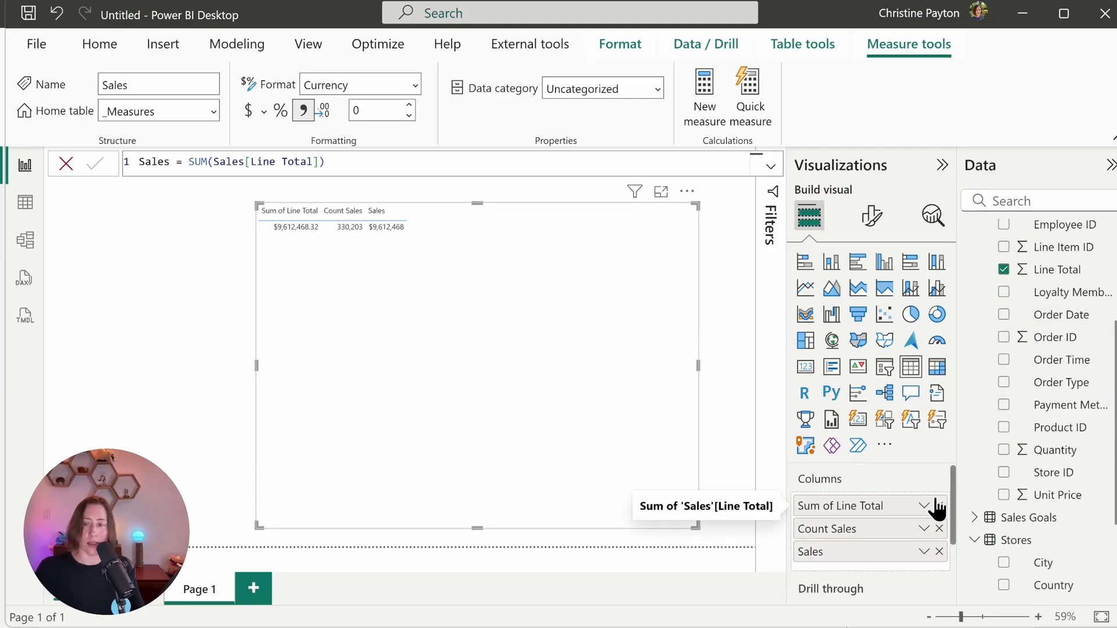
scroll(1063, 304, up, 3)
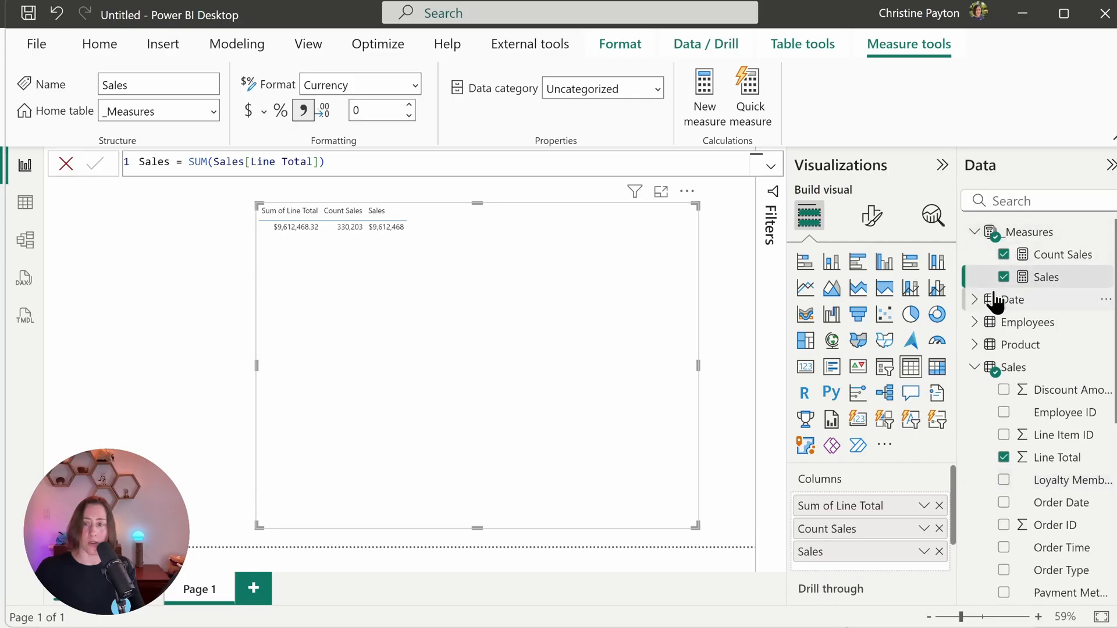
click(975, 300)
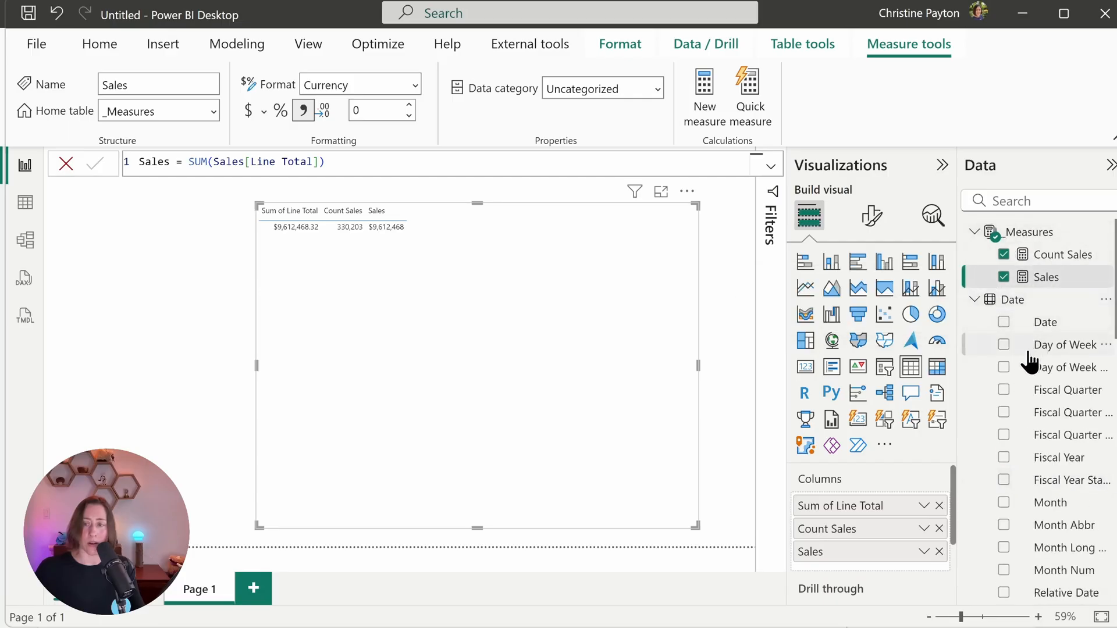
click(1003, 344)
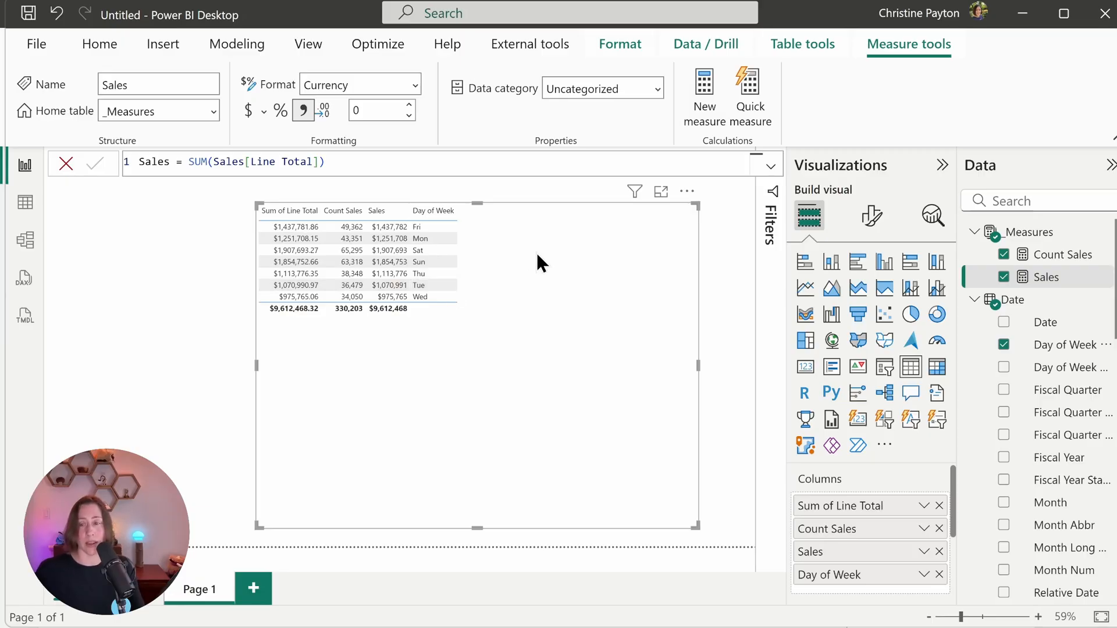
click(1077, 377)
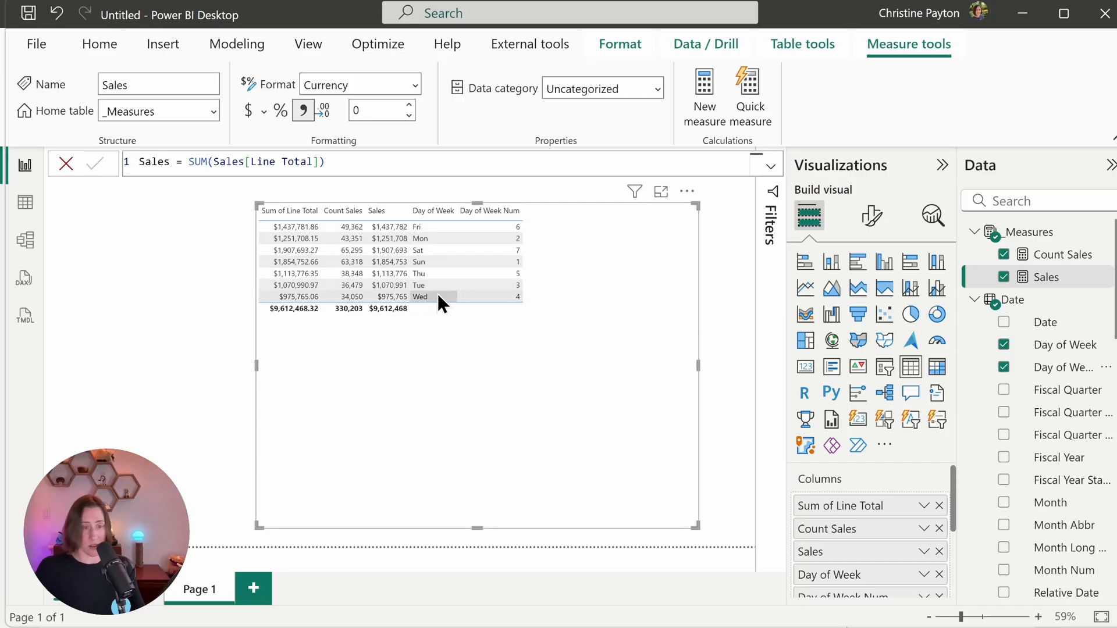
Sort the Day of Week column of the Date table by Day of Week Num.
click(1084, 349)
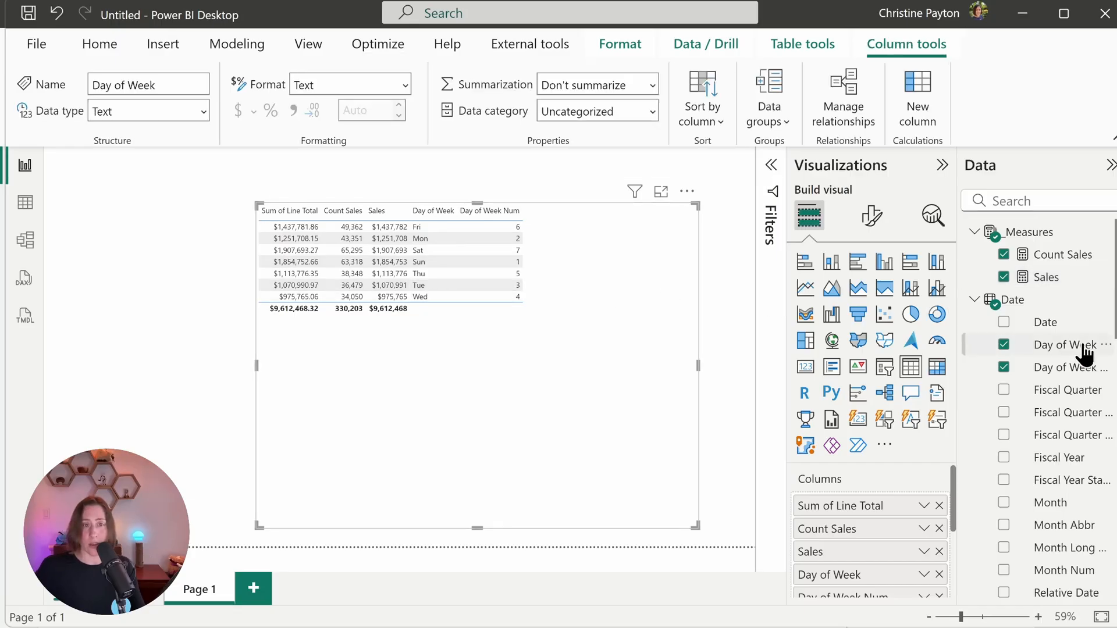
click(706, 119)
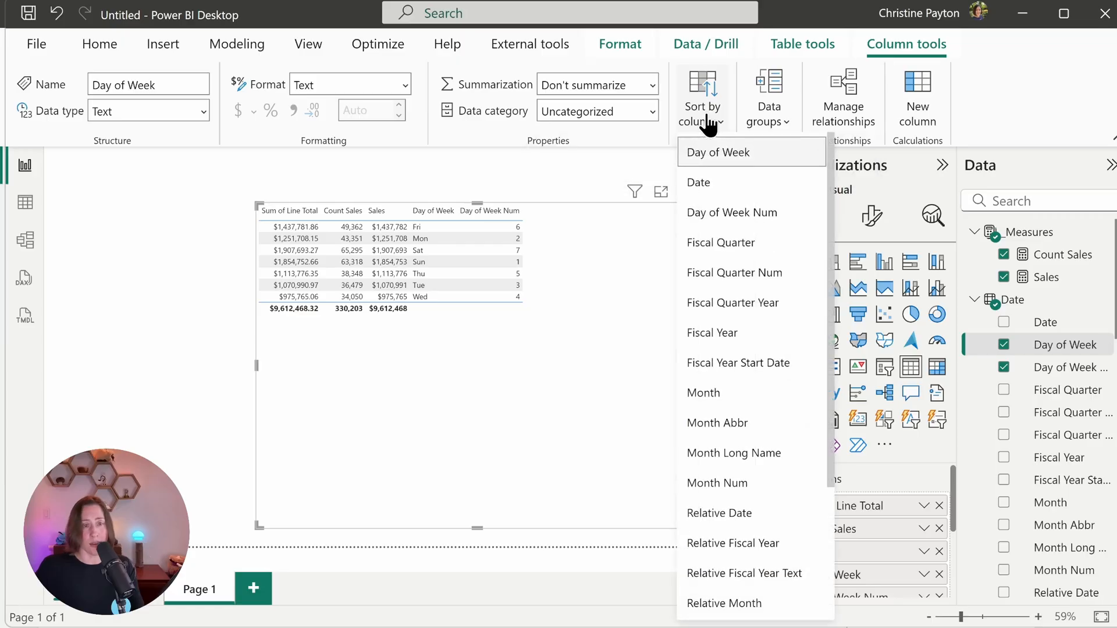
click(731, 213)
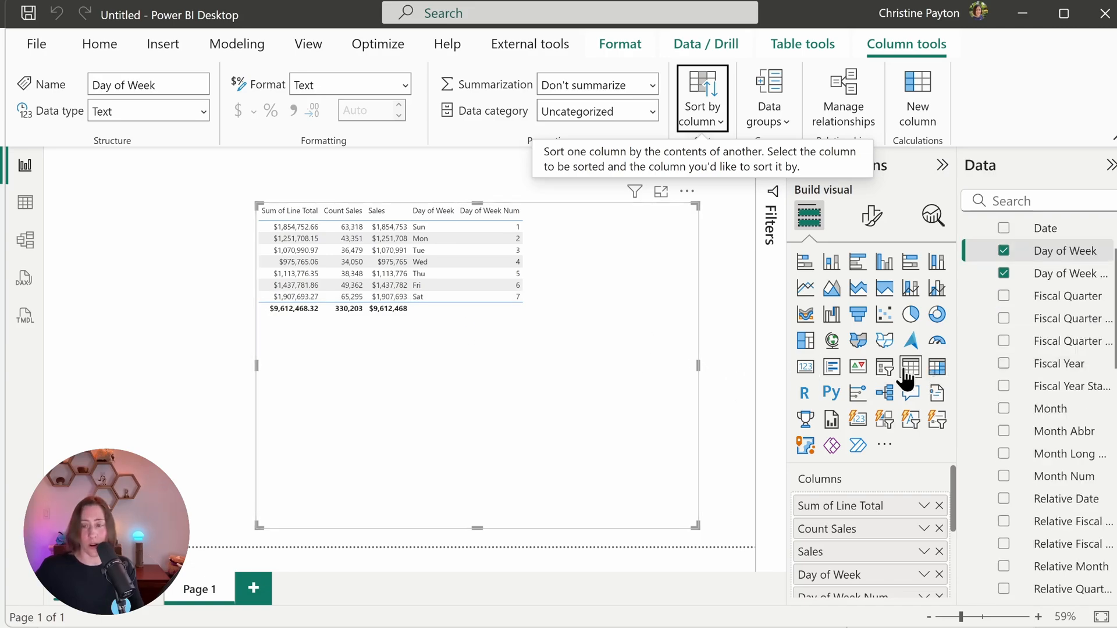
Replace the day-of-week fields in the table visual with Month Abbr, Month Long Name and Month Num from the Date table.
scroll(902, 460, down, 2)
scroll(925, 517, up, 3)
scroll(933, 526, down, 3)
scroll(952, 527, up, 1)
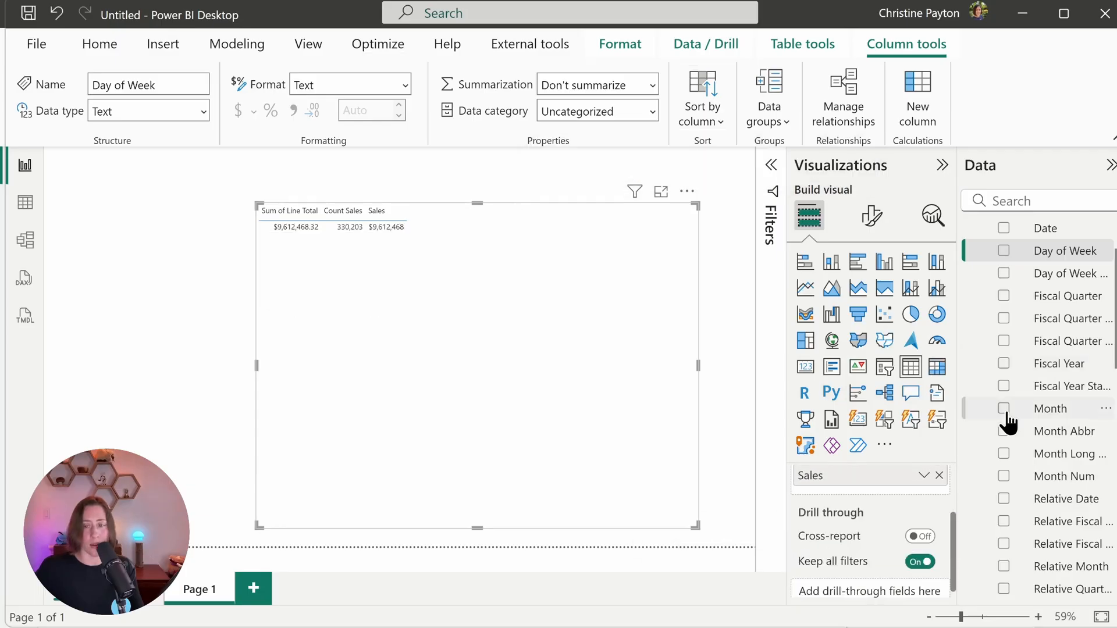
click(1004, 433)
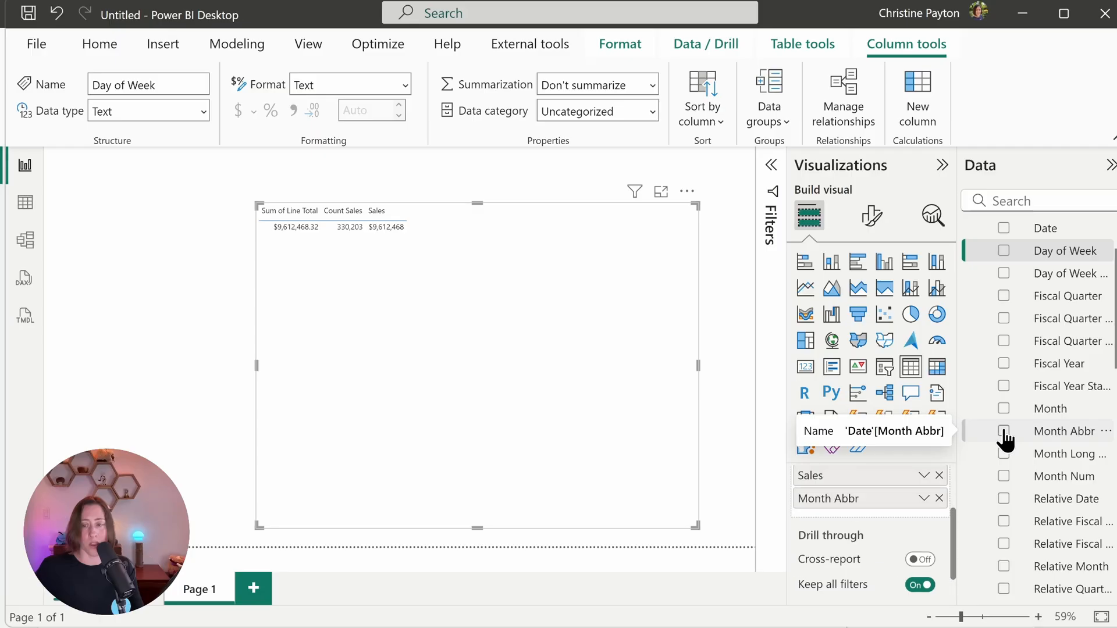
click(1004, 454)
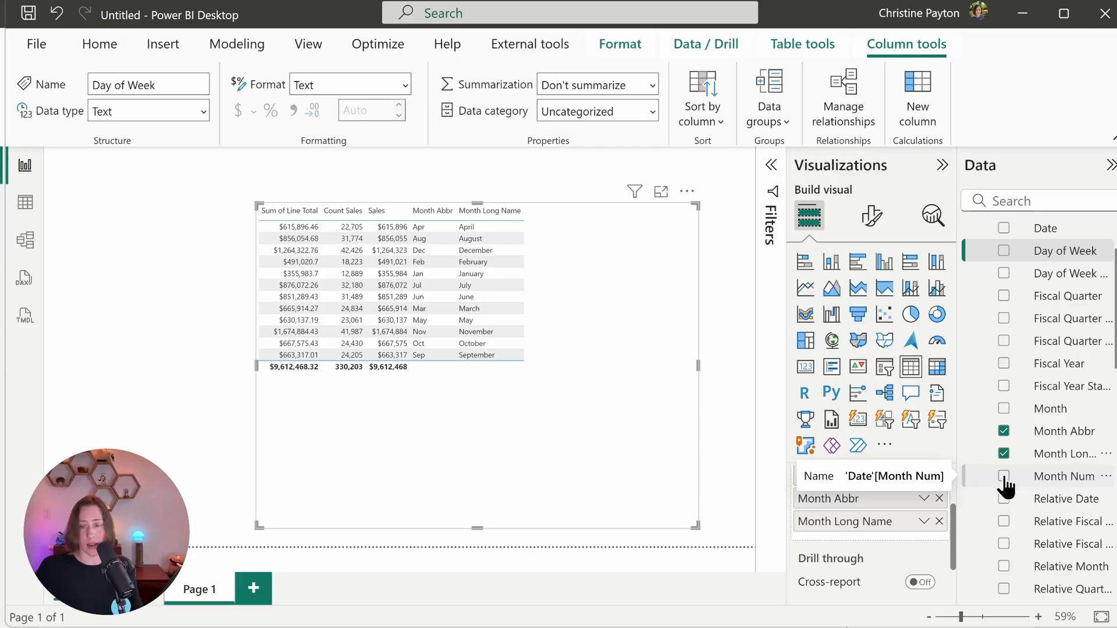
click(1004, 477)
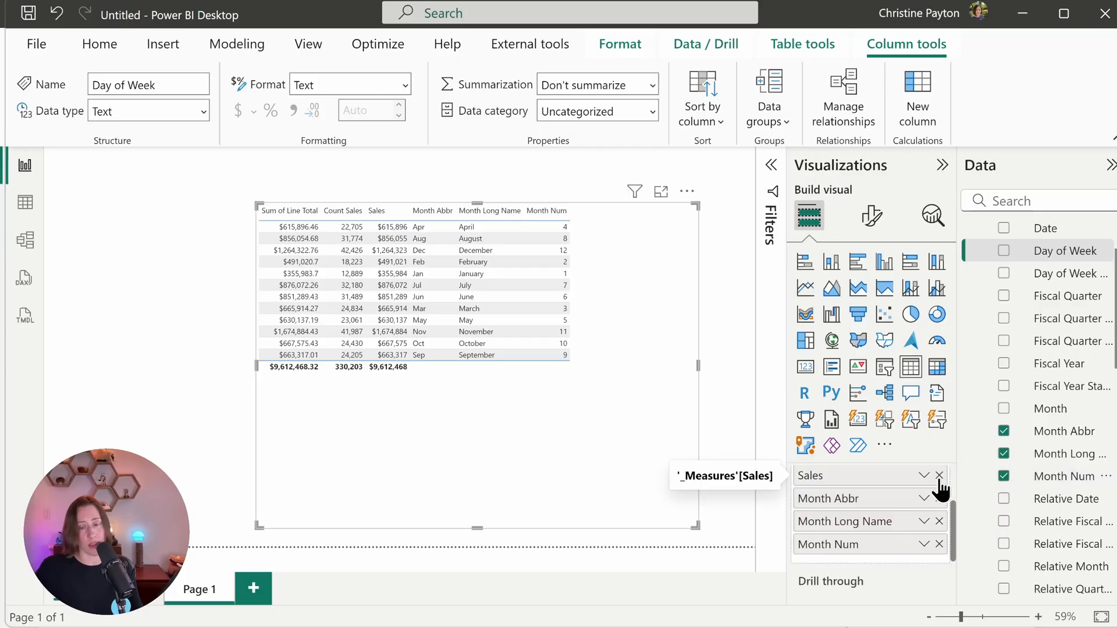
Sort the Month Abbr and Month Long Name columns of the Date table by Month Num.
click(1069, 437)
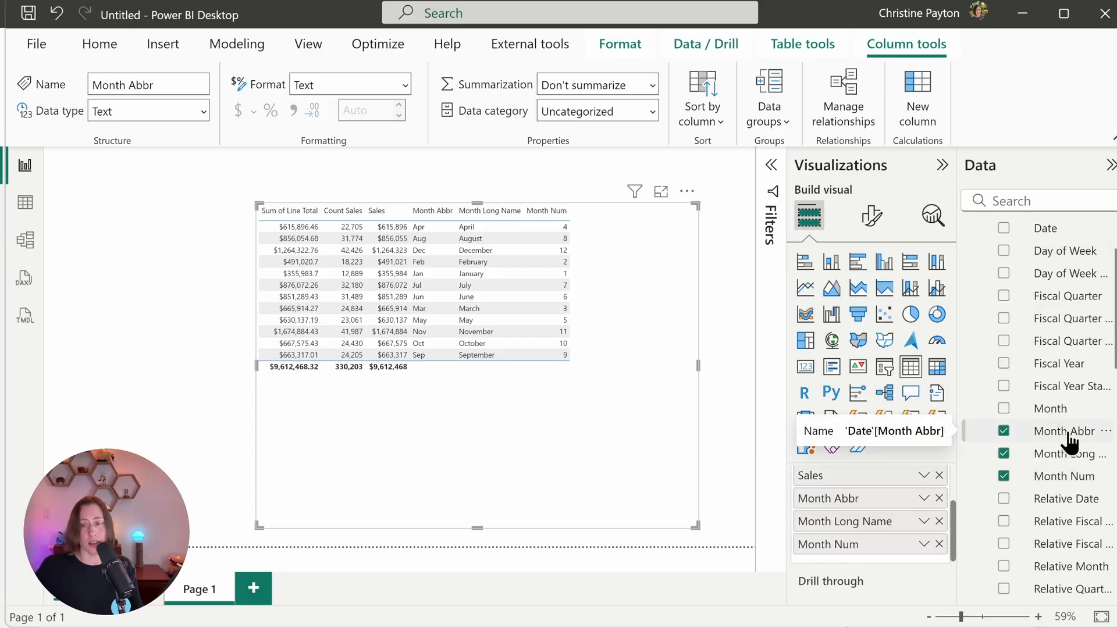
click(702, 127)
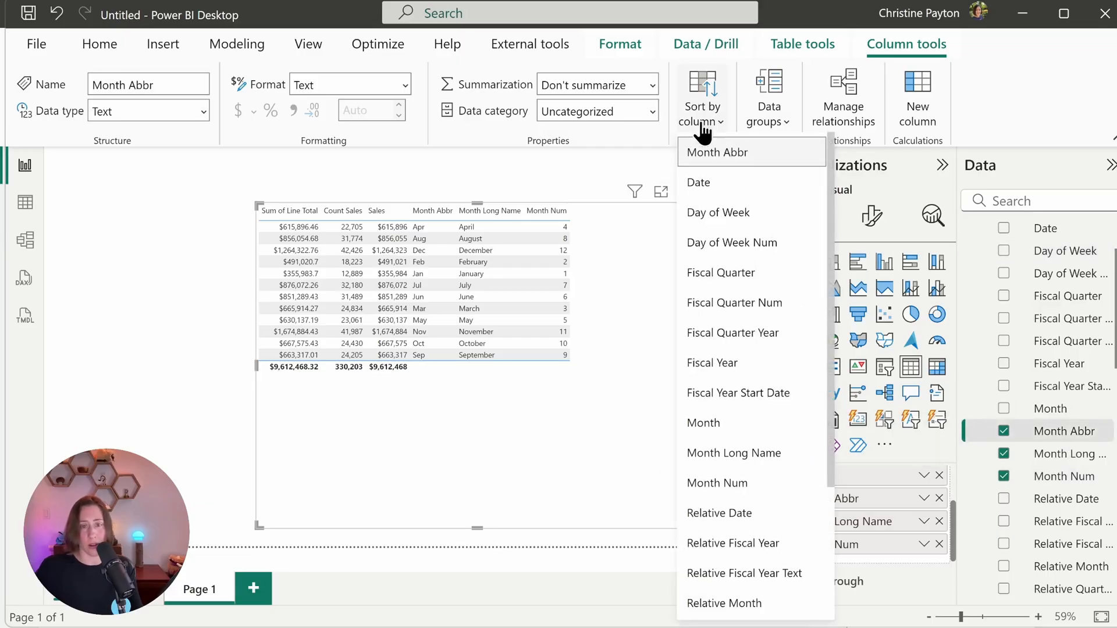
click(788, 483)
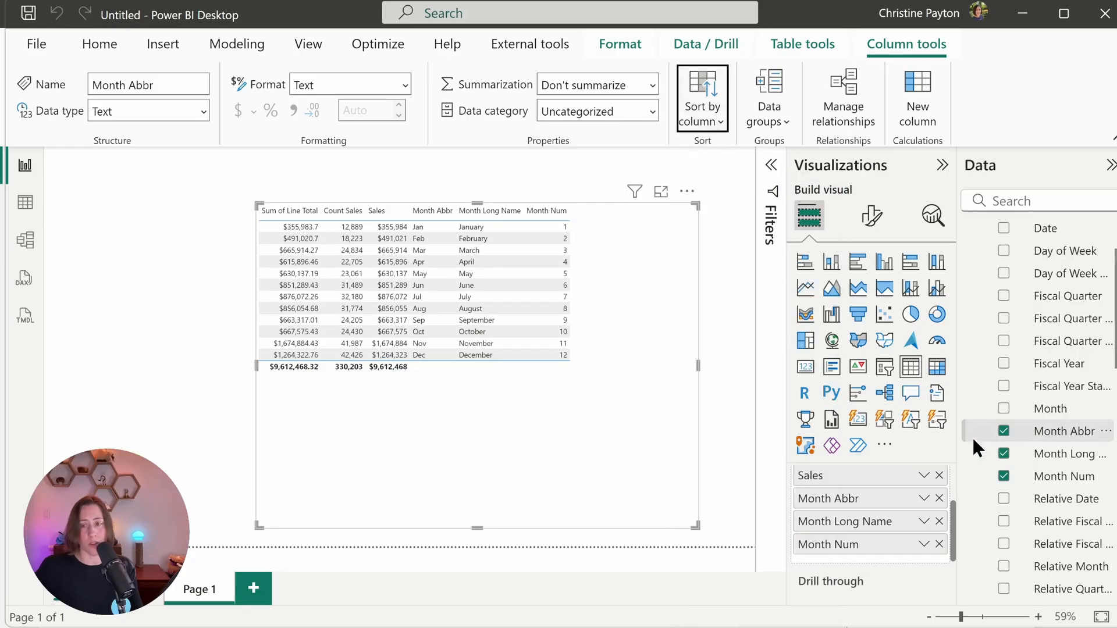
click(1054, 457)
click(706, 123)
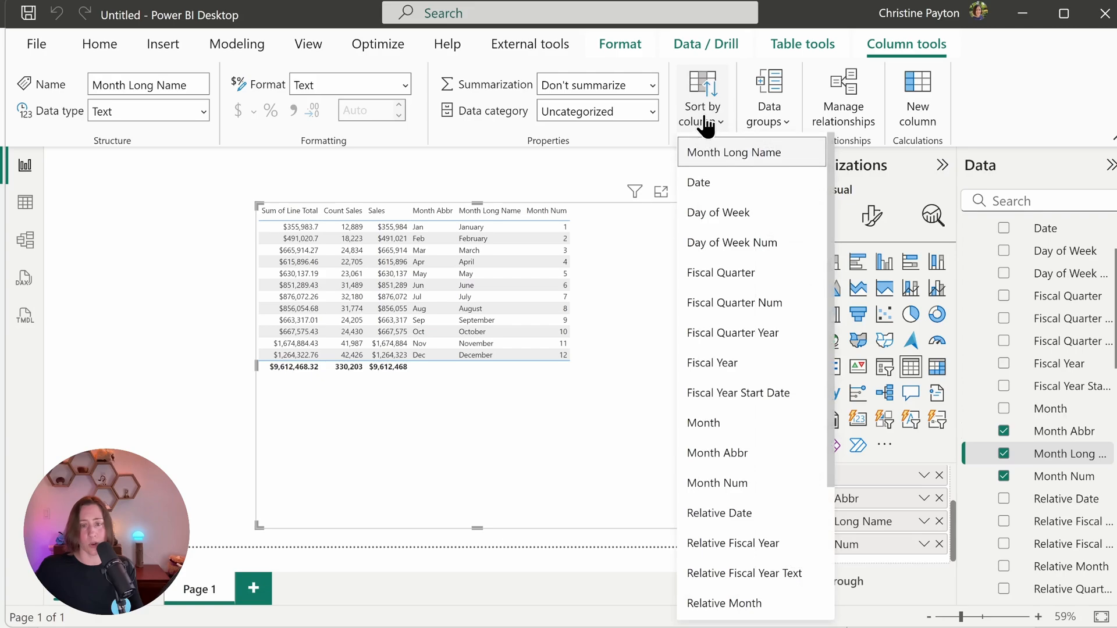
click(753, 485)
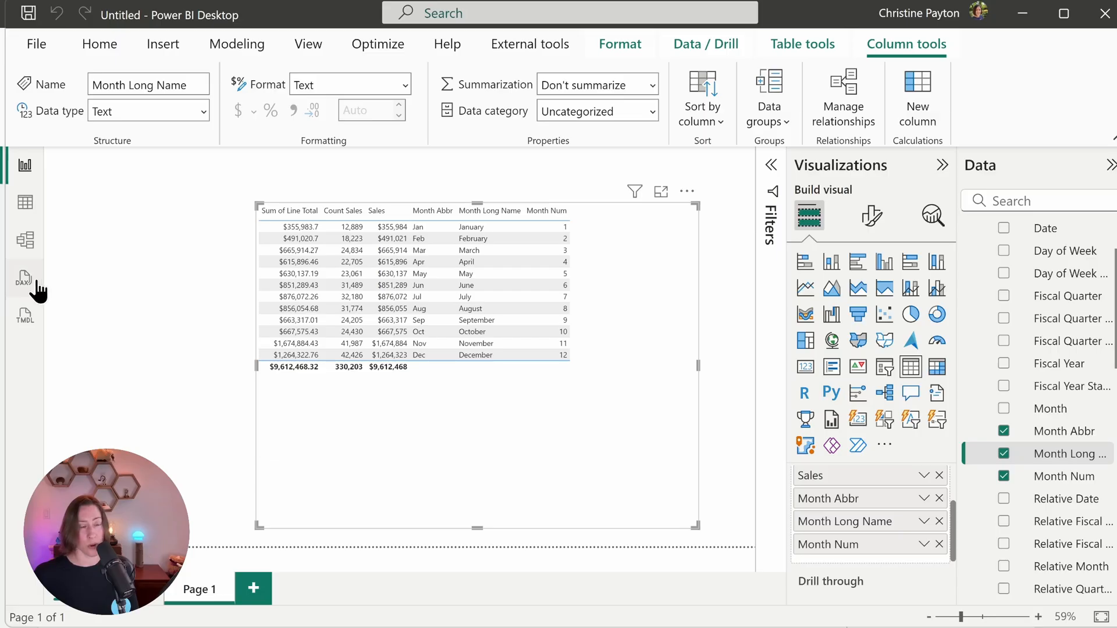
In the model view, assign the Count Sales measure to a display folder named Primary and move the Sales measure into it.
click(26, 244)
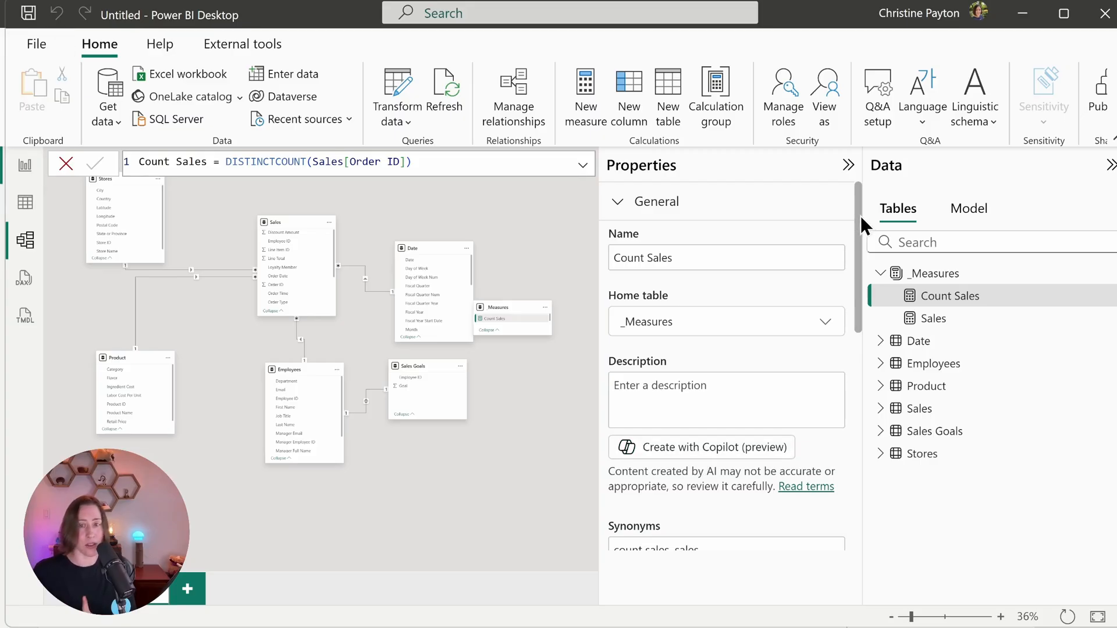
drag(860, 209, 846, 301)
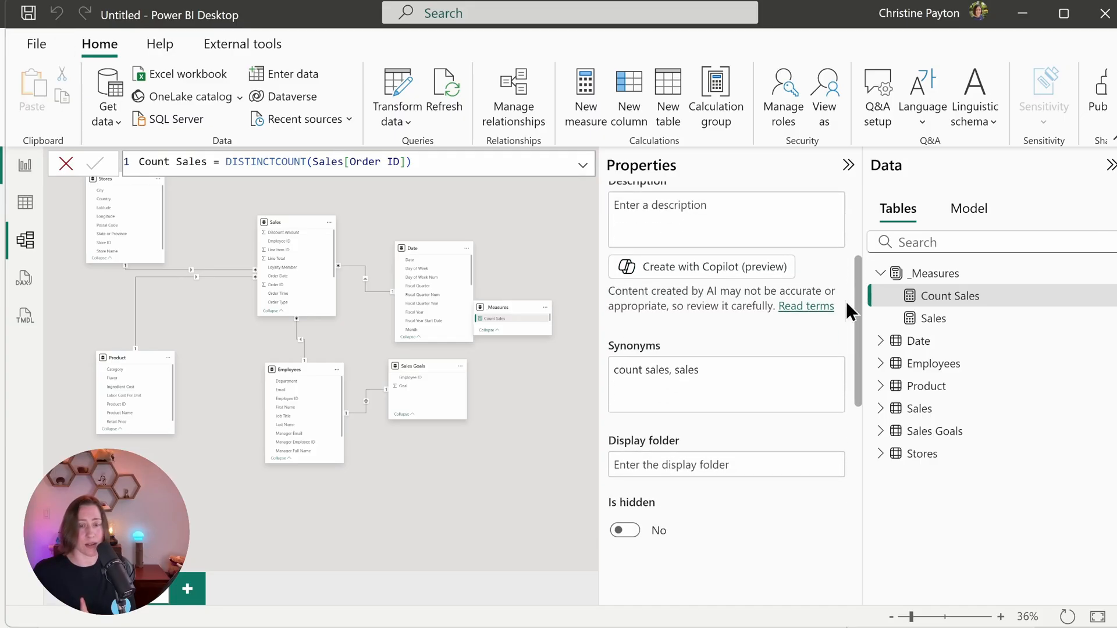
click(743, 379)
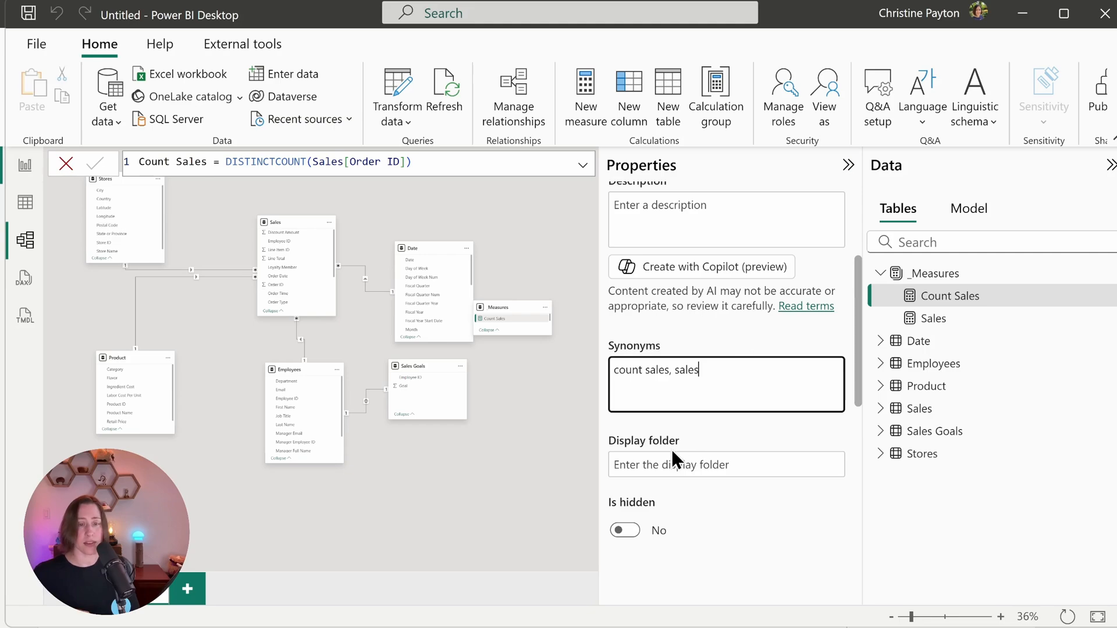
click(640, 464)
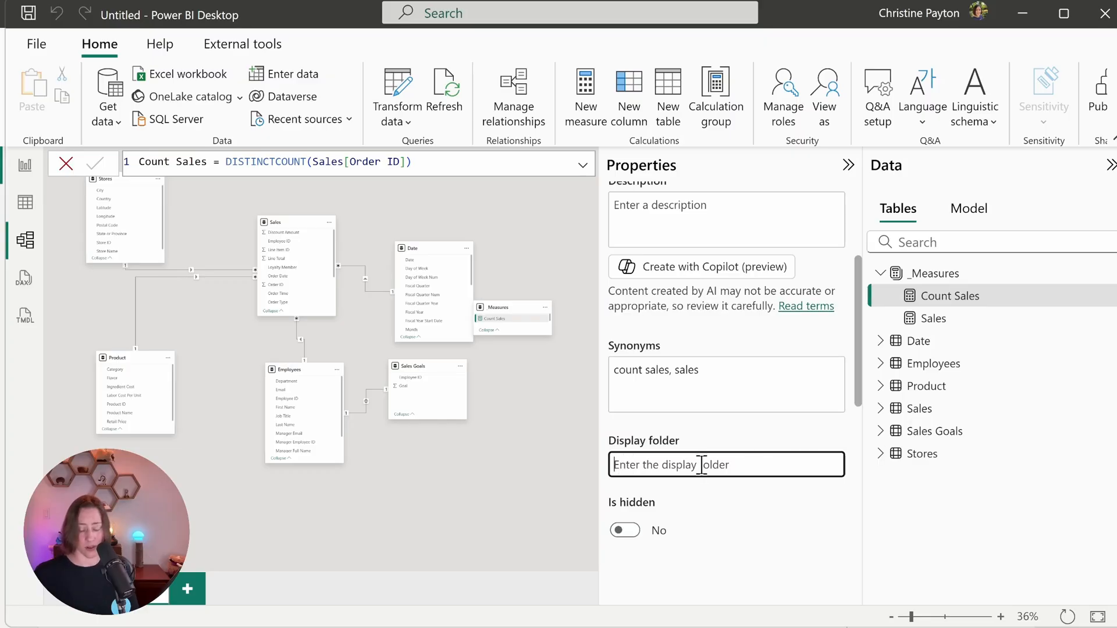
text(Primary)
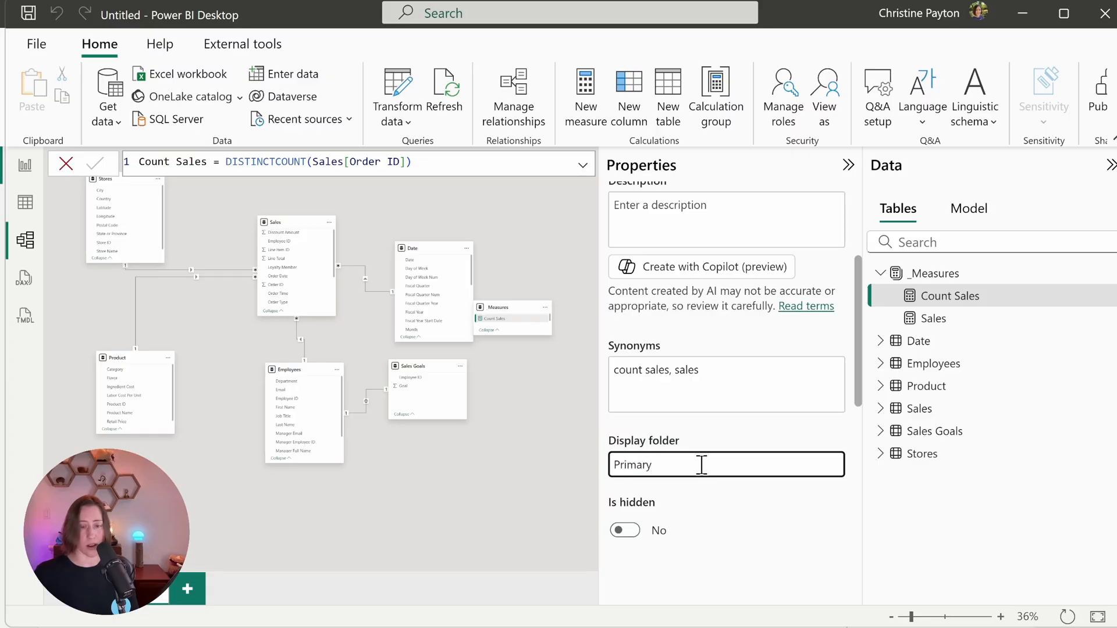
key(Return)
drag(936, 343, 960, 308)
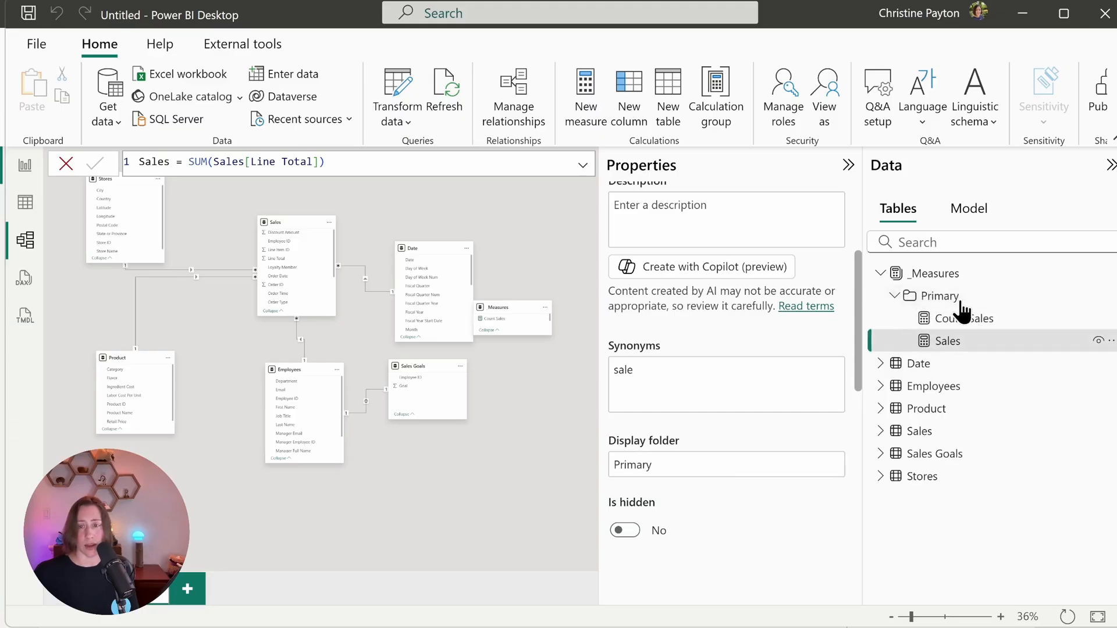
Return to the report view and add Category, Flavor and Product Name from the Product table as filters on all pages.
click(25, 165)
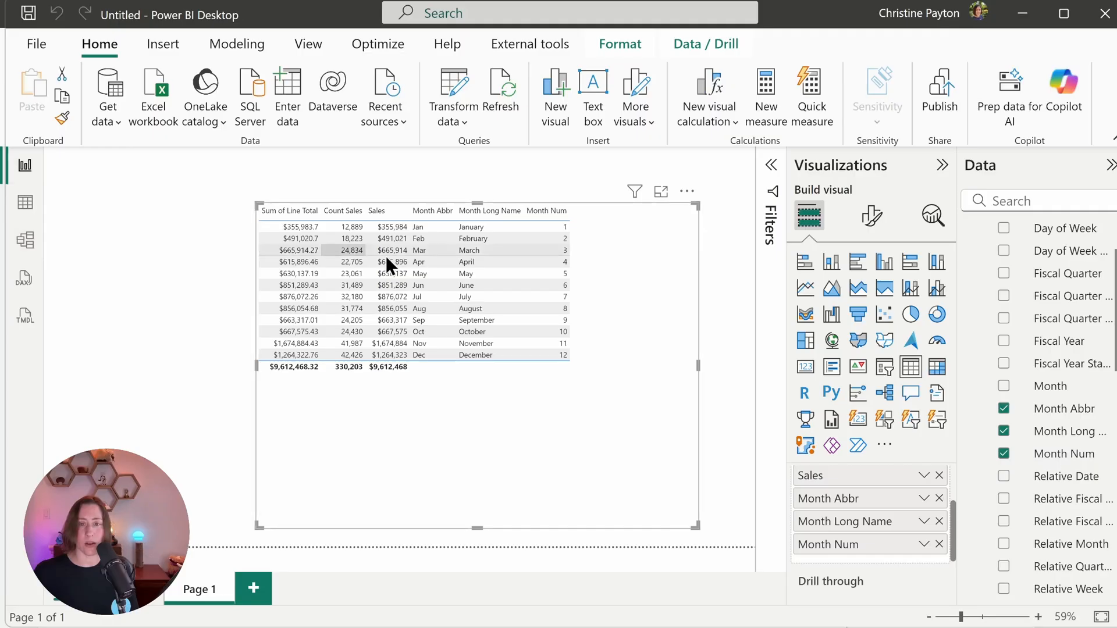
click(772, 170)
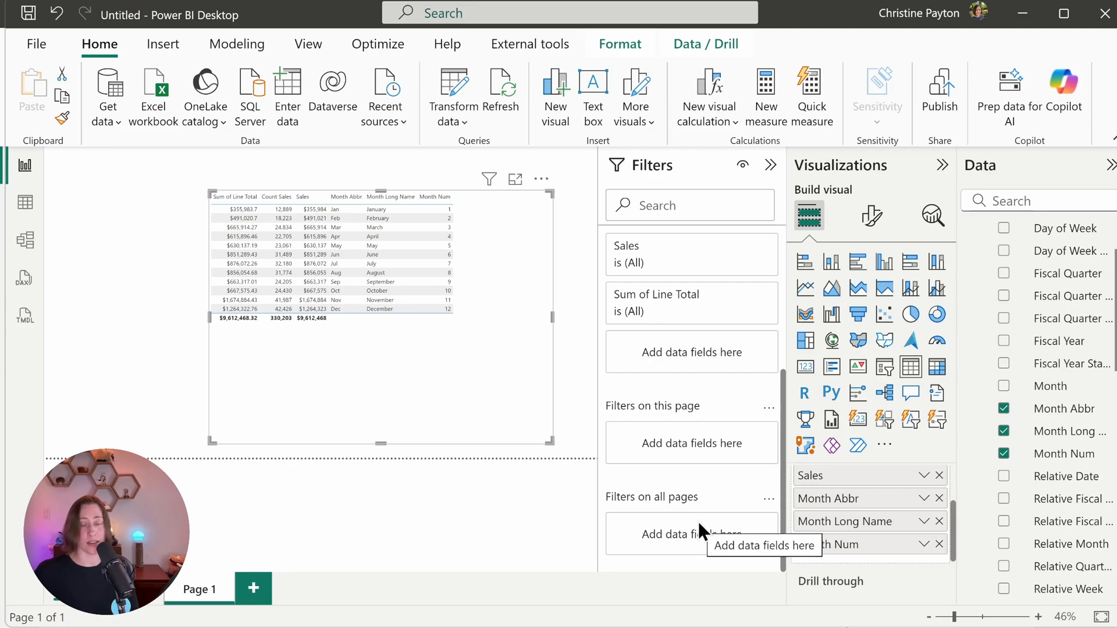
click(1067, 200)
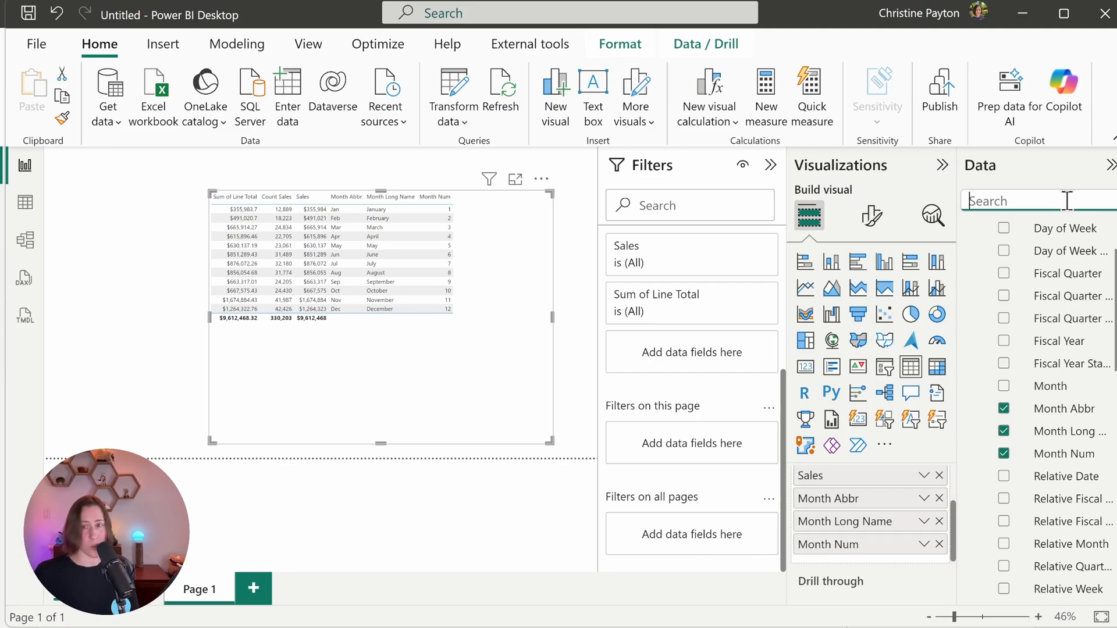
scroll(1055, 331, up, 3)
click(975, 277)
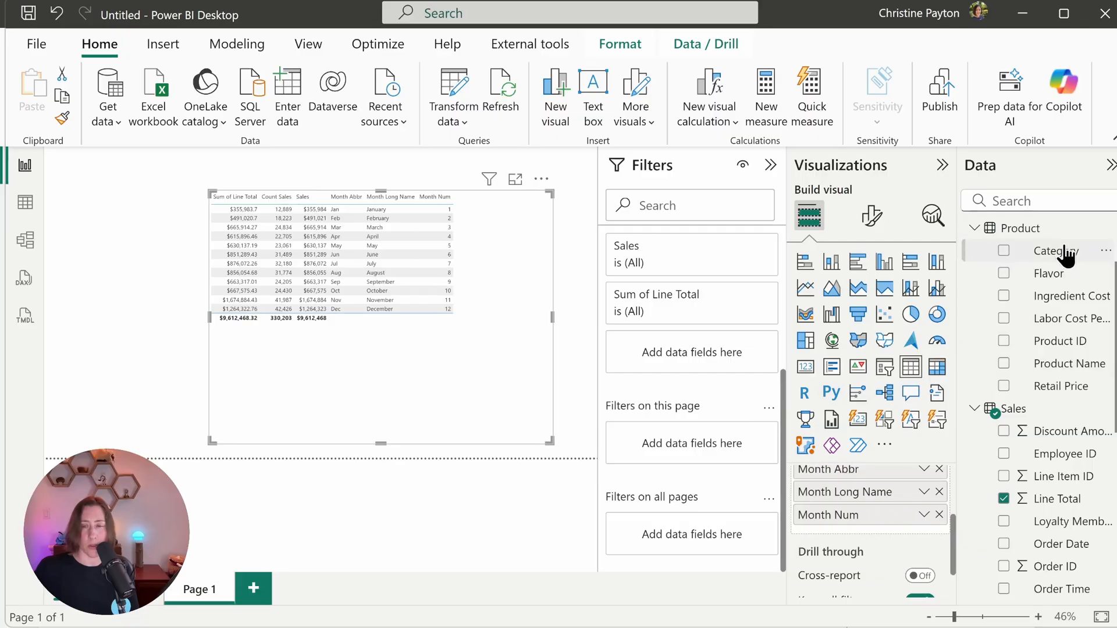
drag(1066, 254, 723, 515)
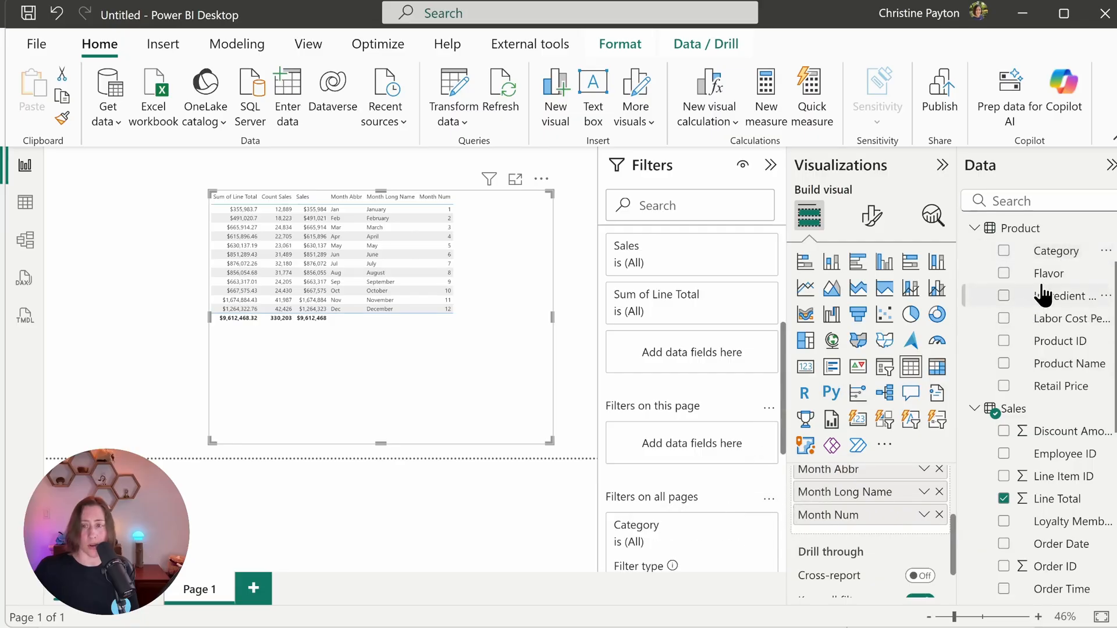
drag(1048, 275, 689, 535)
drag(1070, 364, 708, 525)
Add Store Name from Stores and Year from Date as filters on all pages, and collapse the filters area.
scroll(1047, 419, down, 6)
drag(1063, 586, 710, 541)
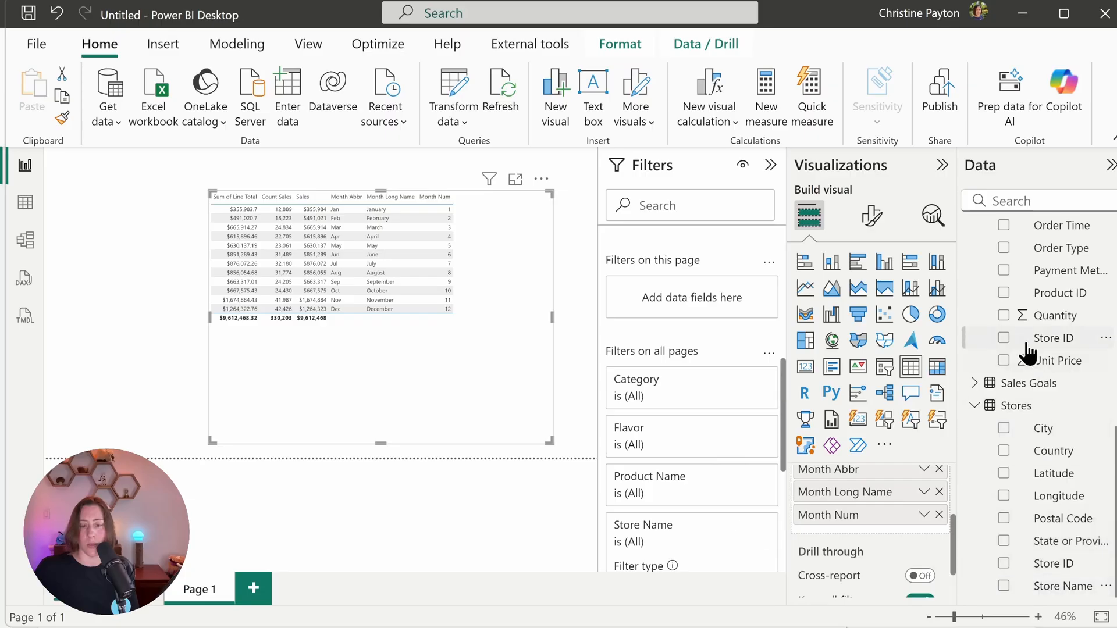
scroll(1029, 353, up, 10)
drag(1044, 468, 741, 538)
click(770, 165)
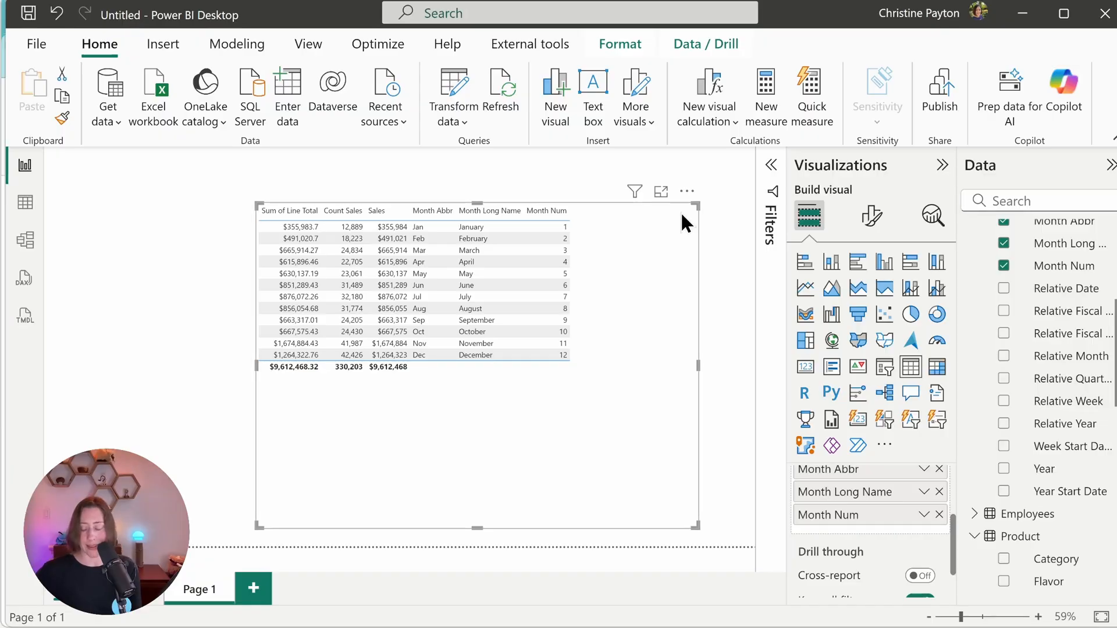
Delete the table visual and rename the report page as Sales.
key(Delete)
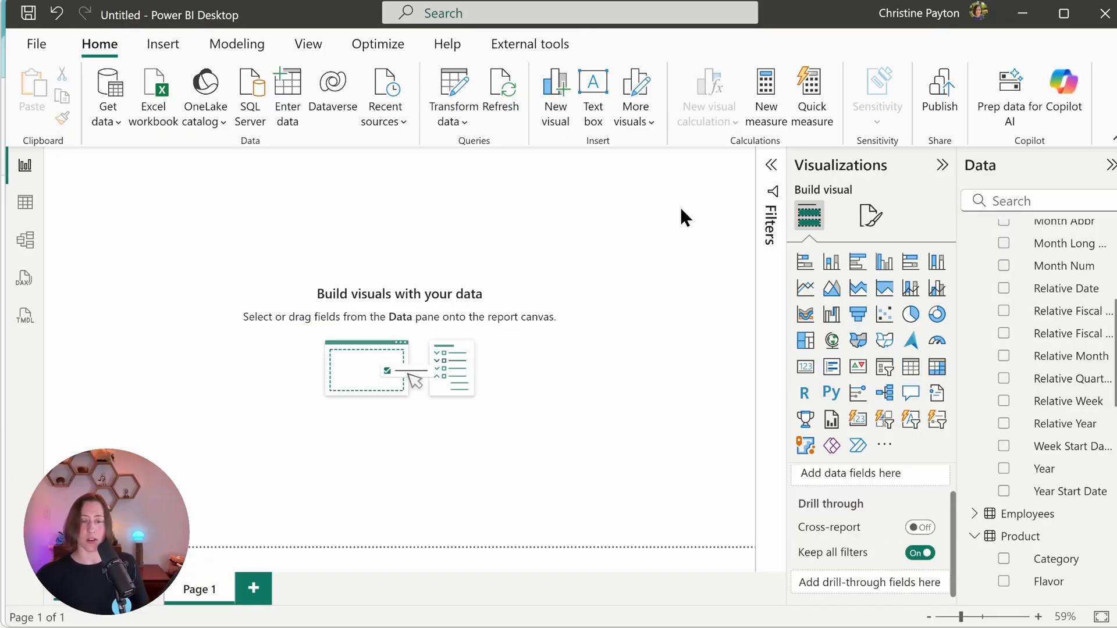
double_click(210, 590)
text(Sales)
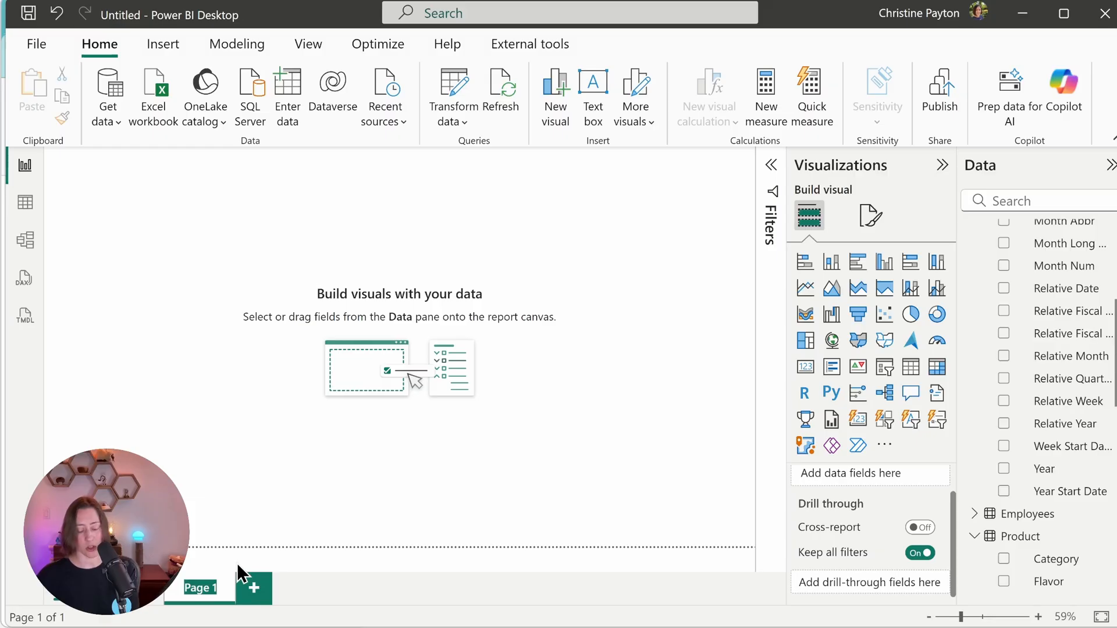
key(Return)
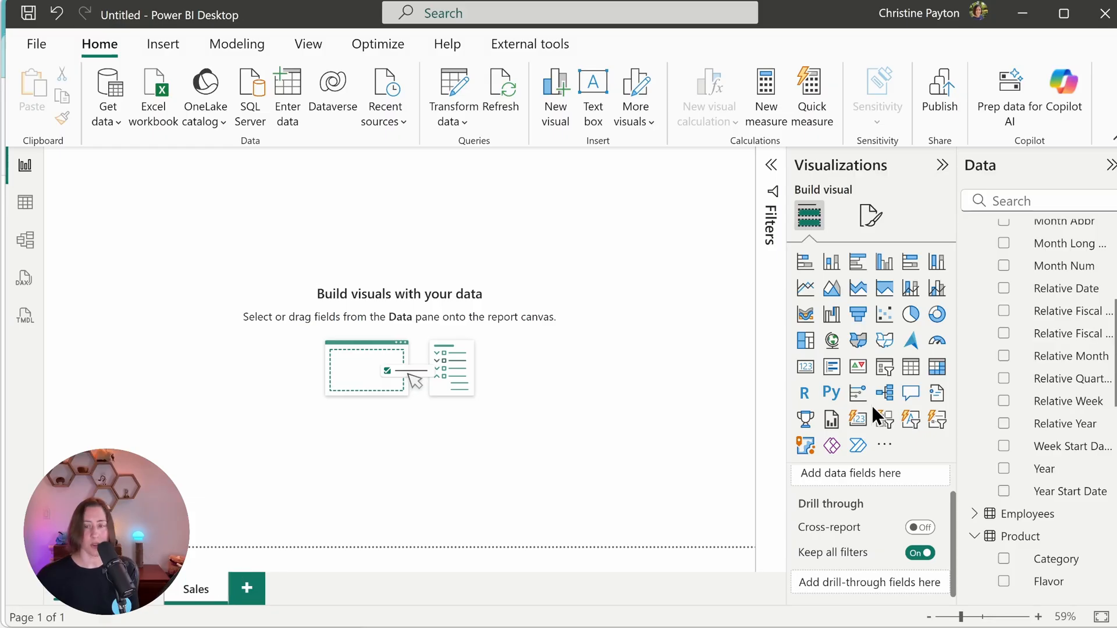
Insert a matrix visual, enlarge it and place it in the lower-right part of the Sales page.
click(938, 374)
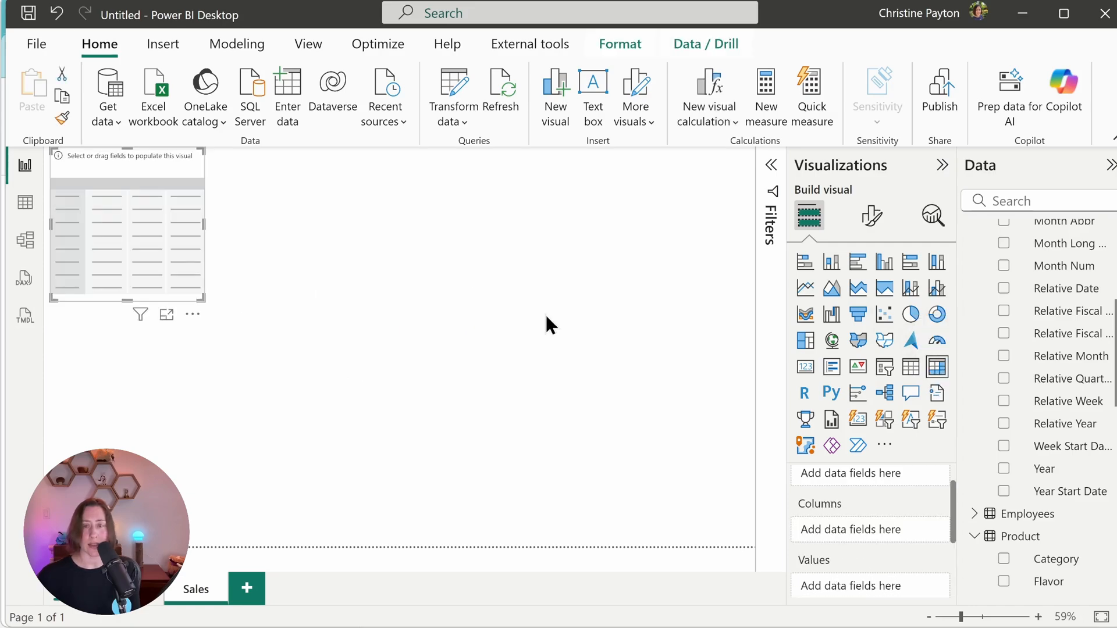
drag(125, 250, 511, 339)
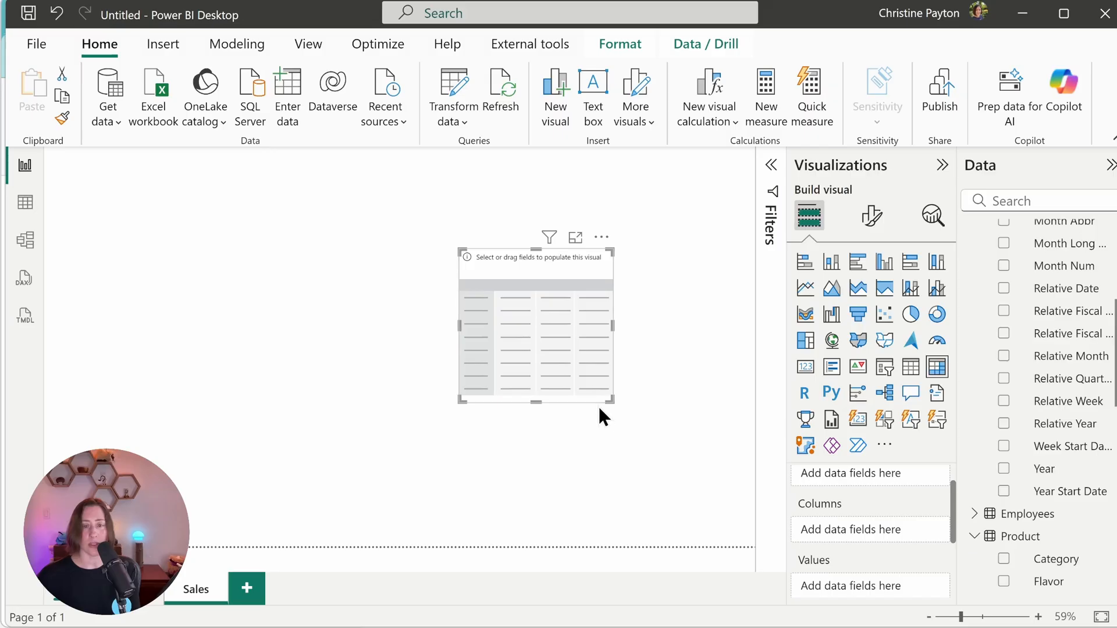
drag(614, 402, 702, 461)
drag(557, 285, 591, 352)
Fill the matrix with Count Sales as values, Day of Week as columns and Month Abbr as rows.
scroll(1050, 291, up, 5)
click(988, 255)
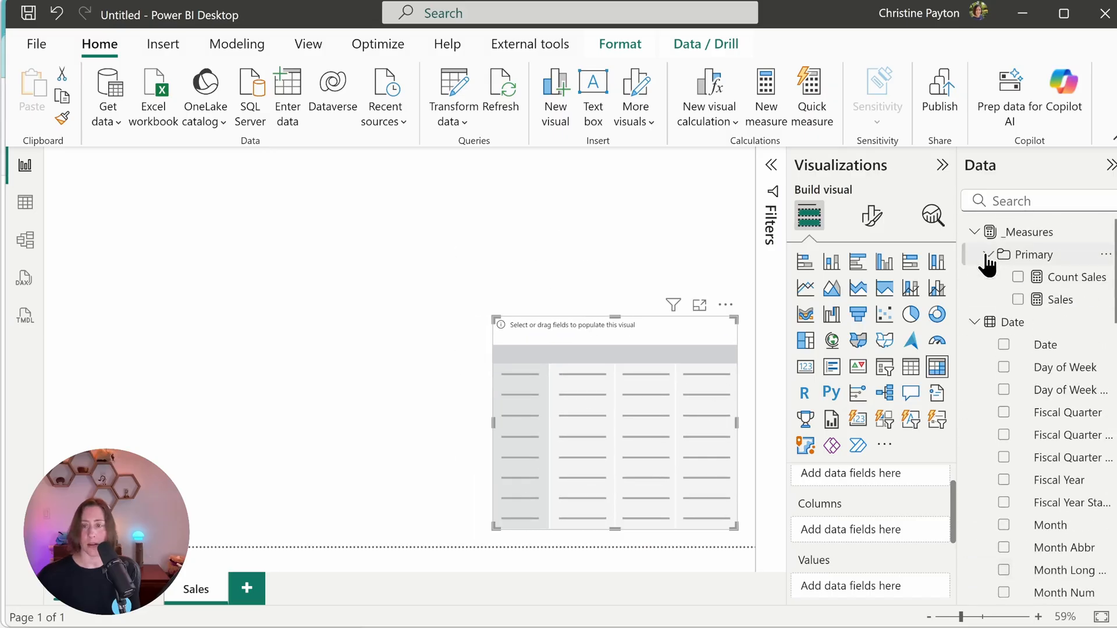
click(1017, 278)
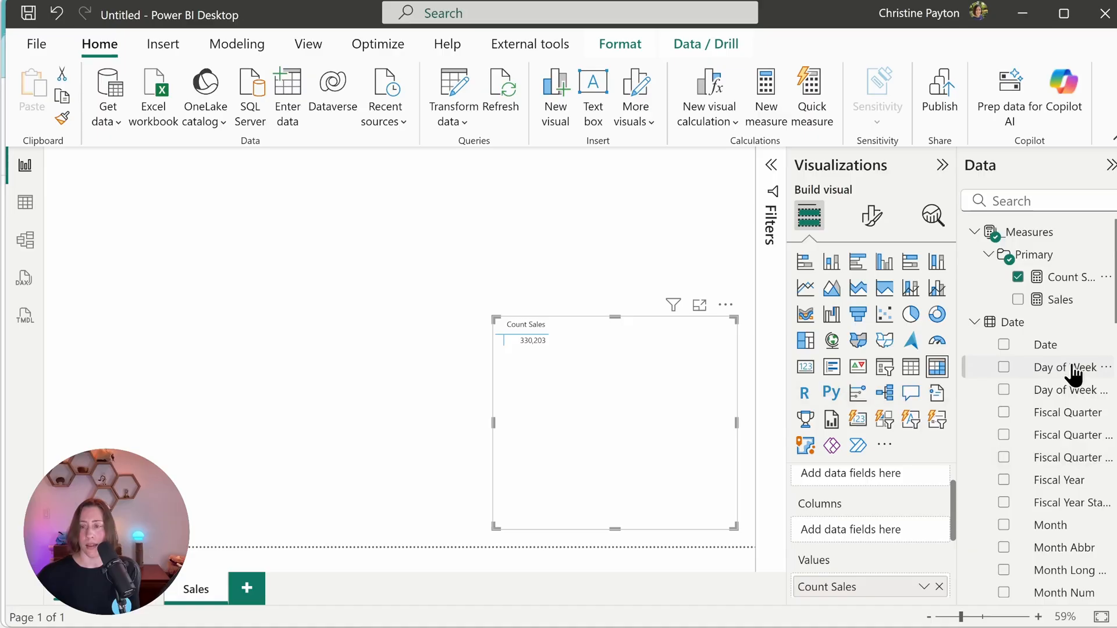
drag(1073, 368, 948, 494)
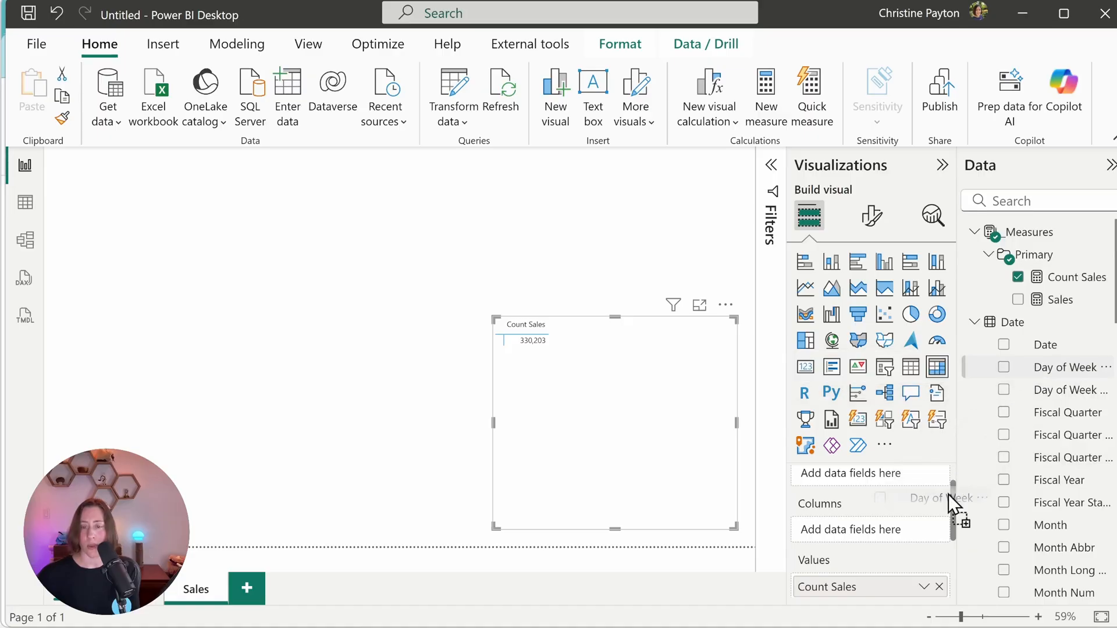
drag(860, 528, 860, 529)
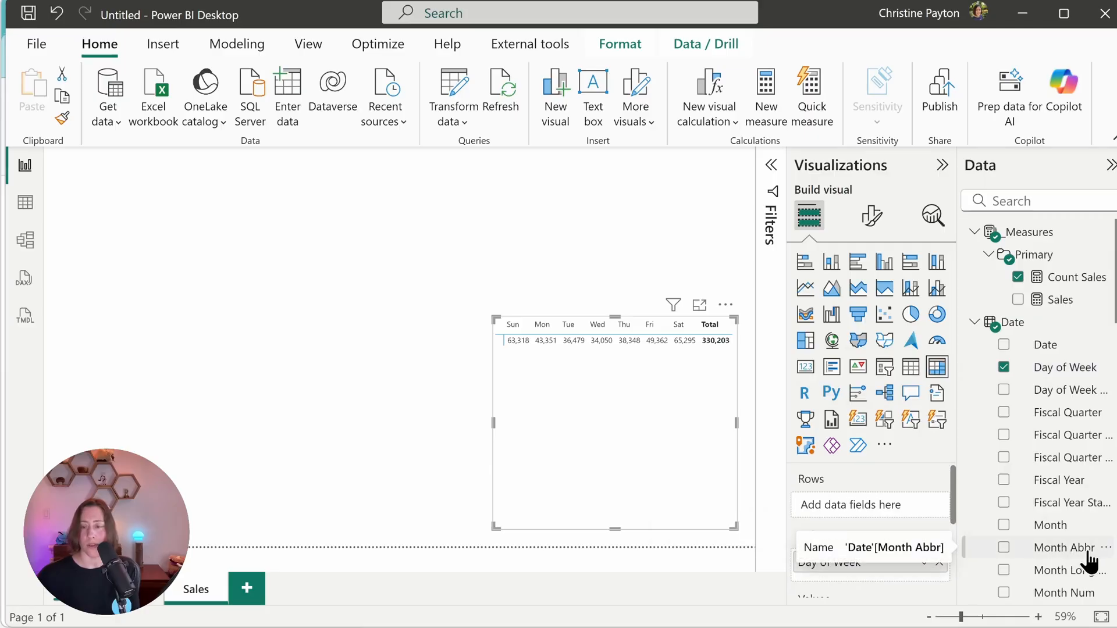
drag(1079, 549, 873, 515)
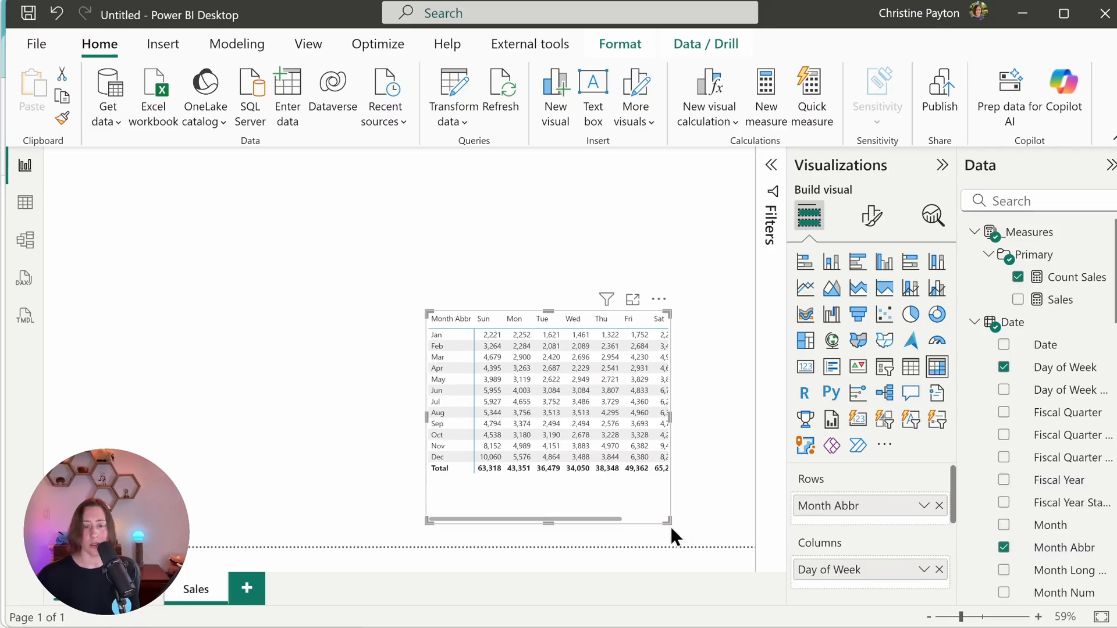
Turn off the column subtotals and row subtotals of the matrix.
click(873, 223)
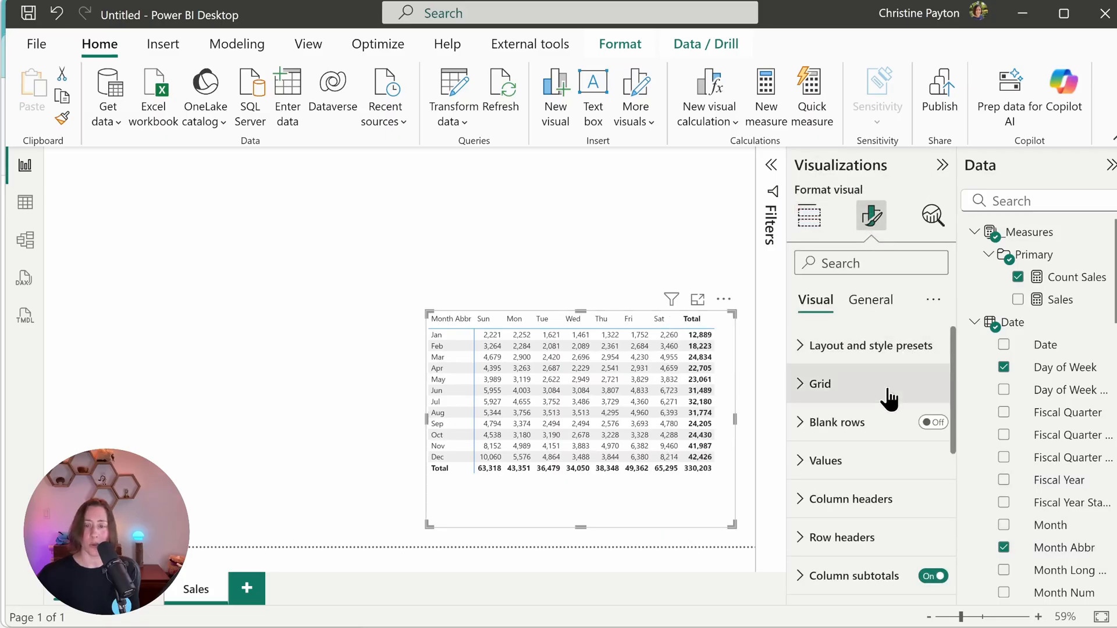
scroll(908, 477, down, 3)
click(929, 484)
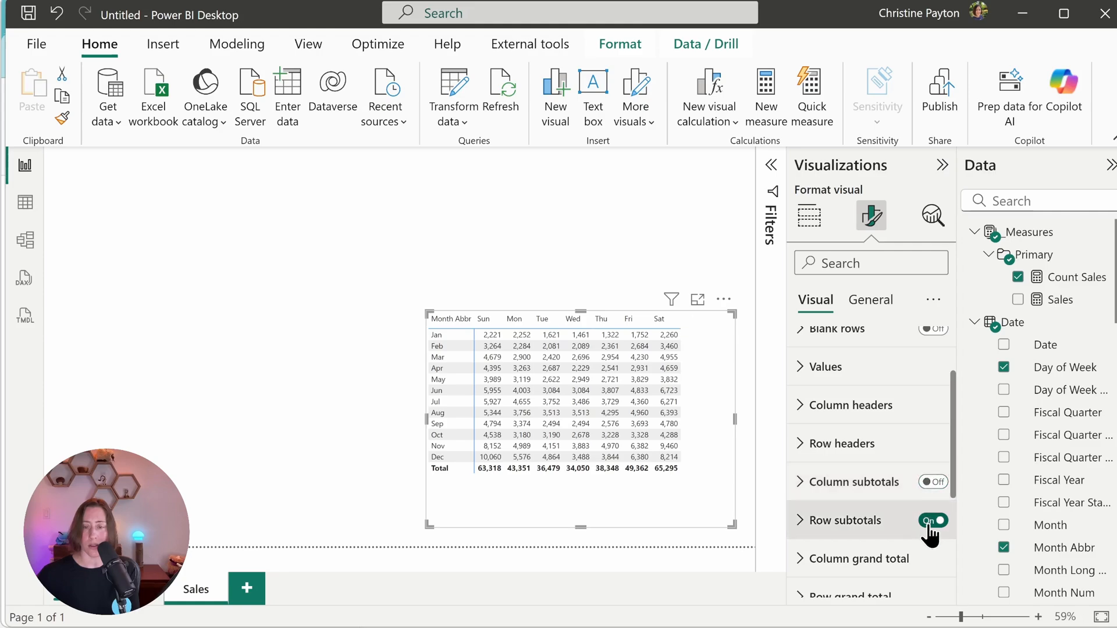
click(931, 520)
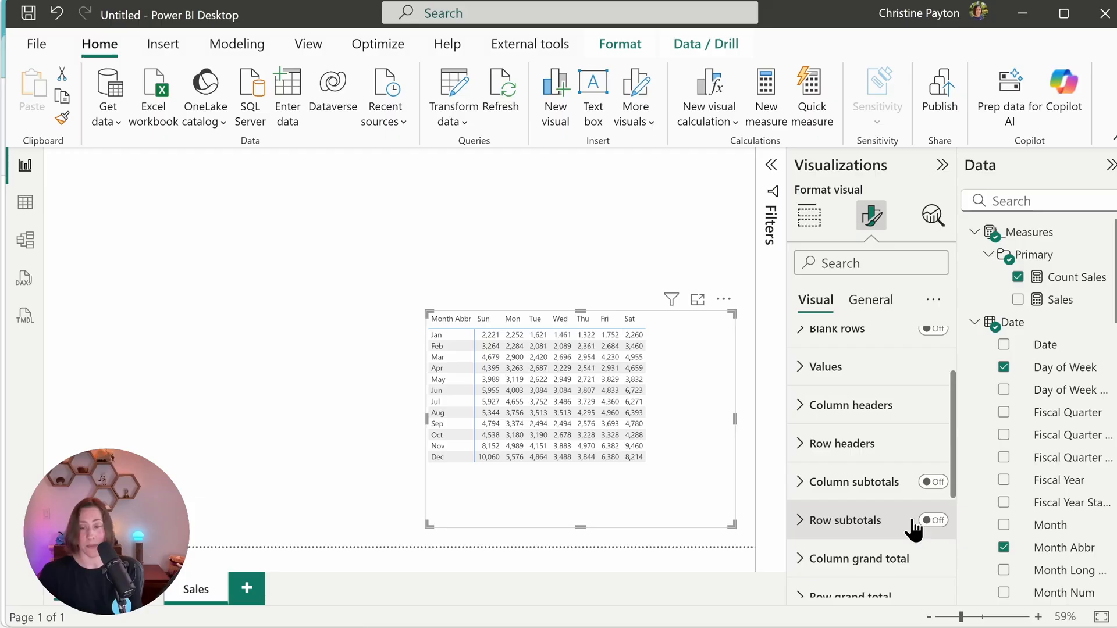
Rename the matrix's Month Abbr row field as Month-Day for this visual.
scroll(914, 526, up, 3)
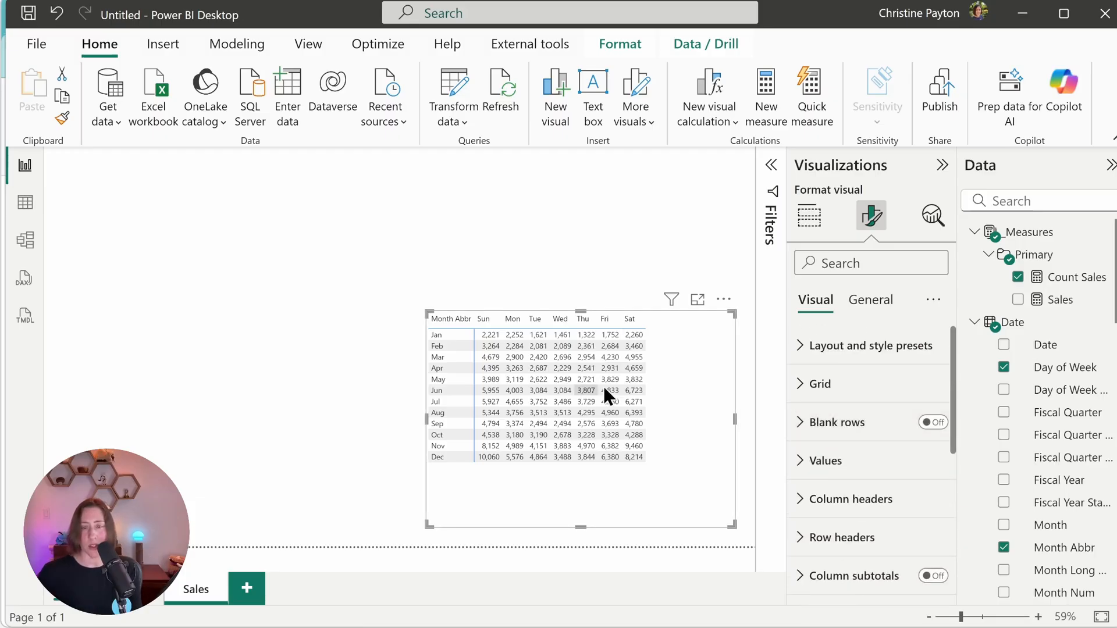
click(808, 216)
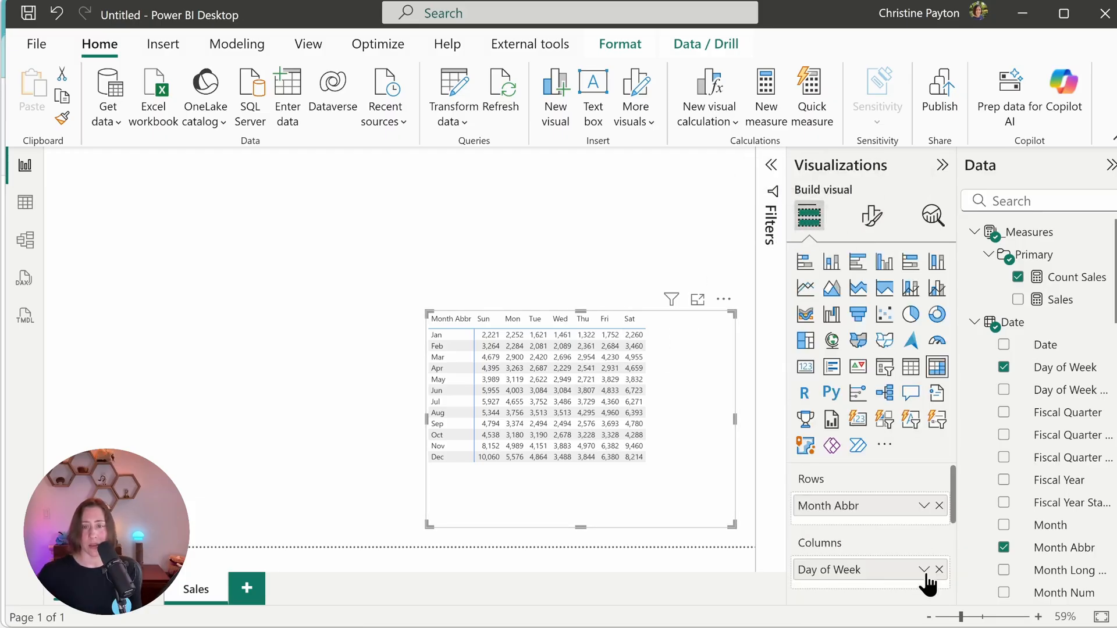
scroll(954, 486, down, 1)
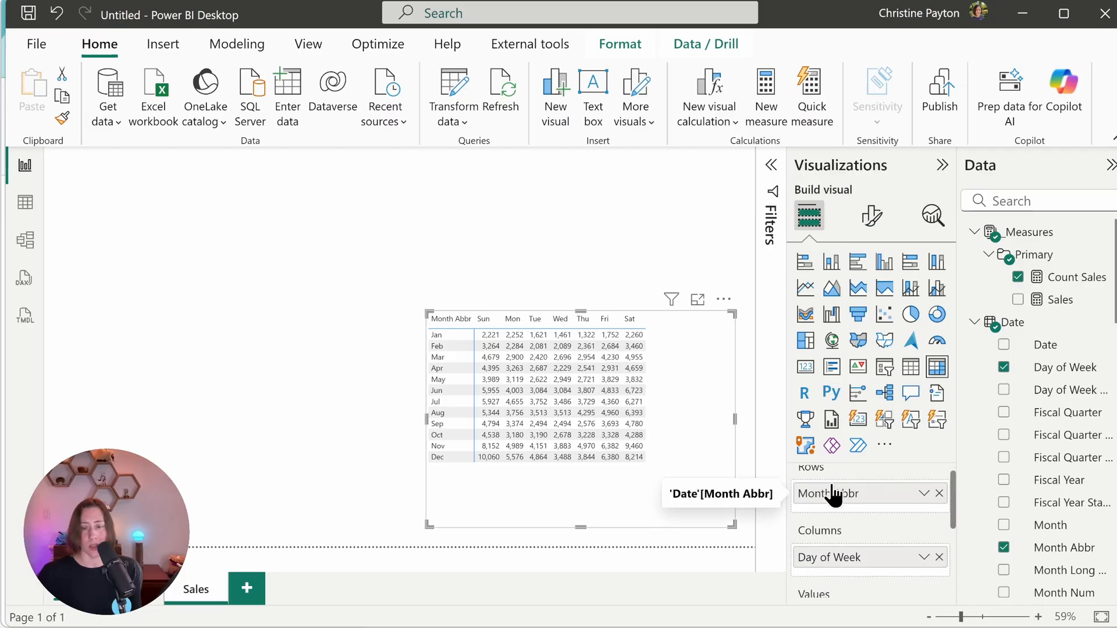
double_click(855, 494)
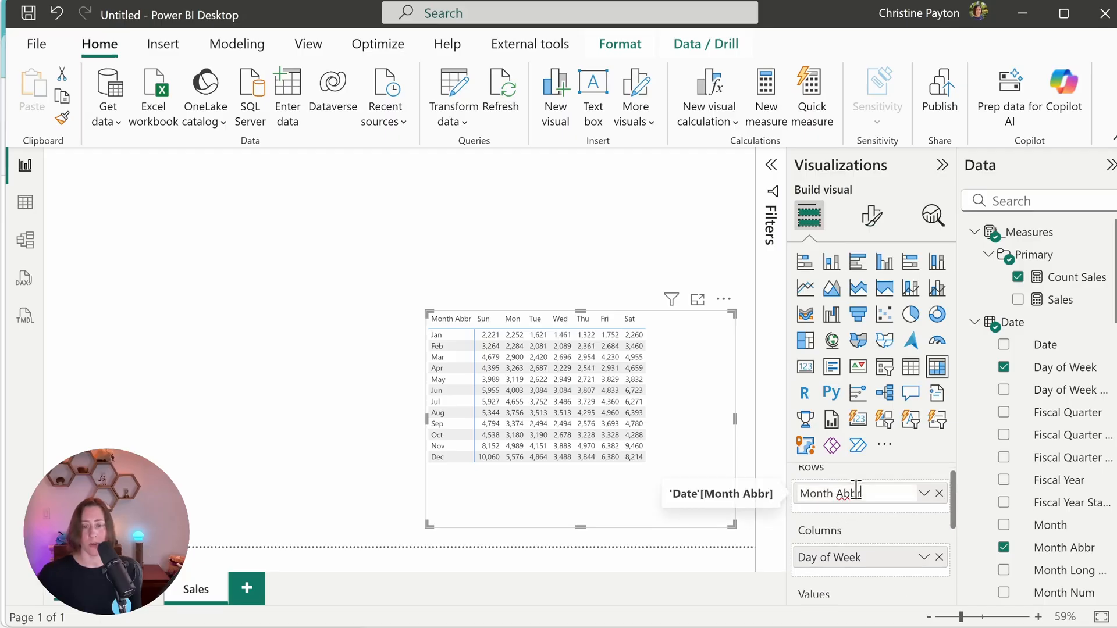
key(ctrl+a)
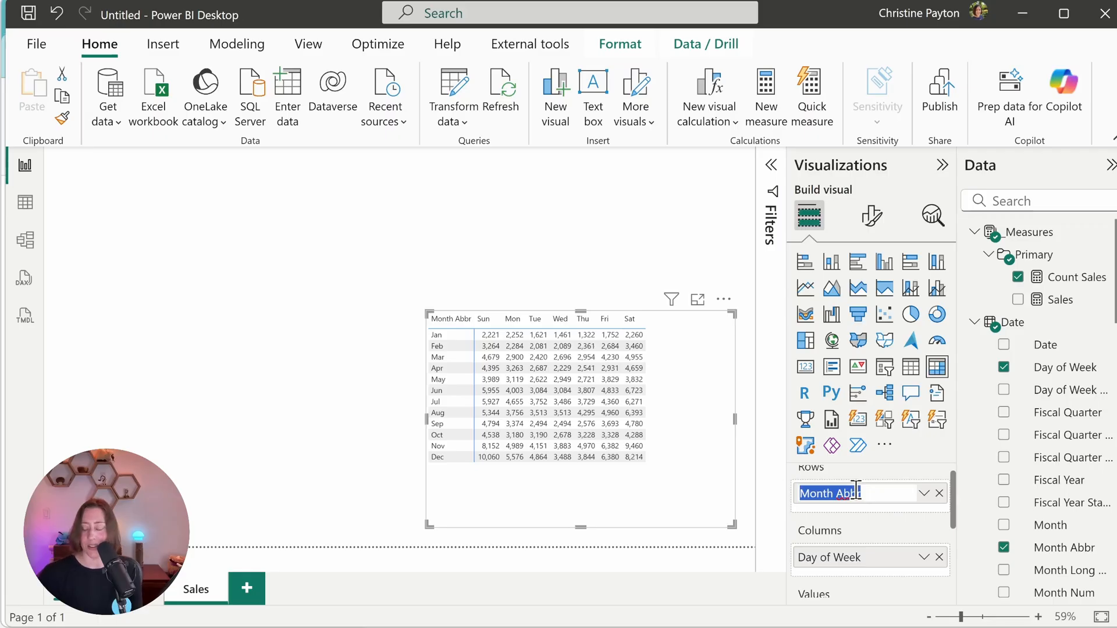
text(Month-Day)
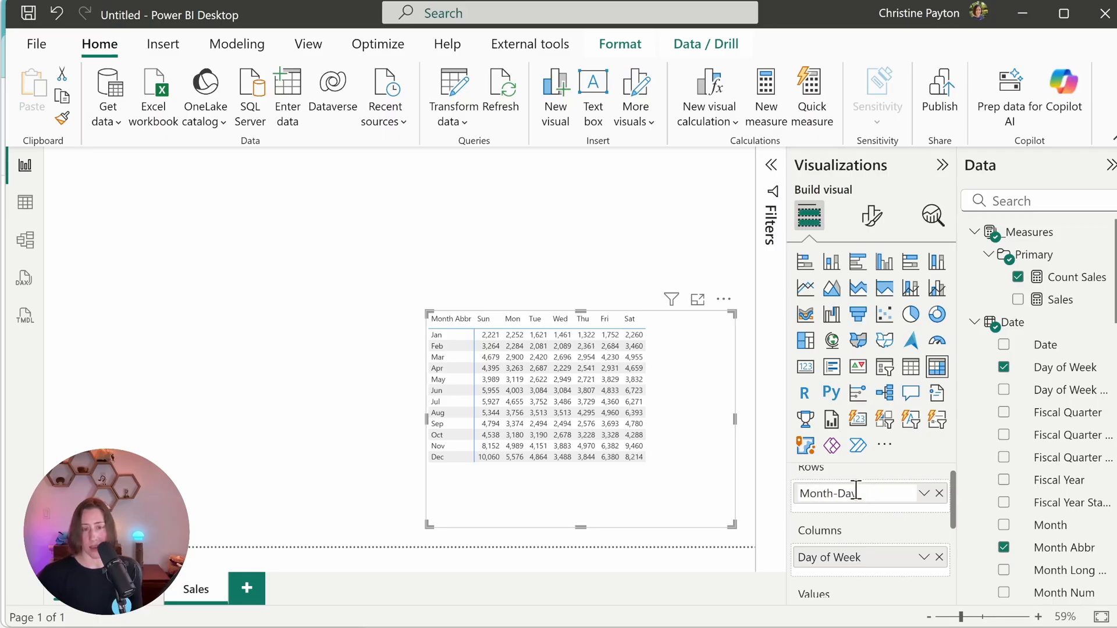
key(Return)
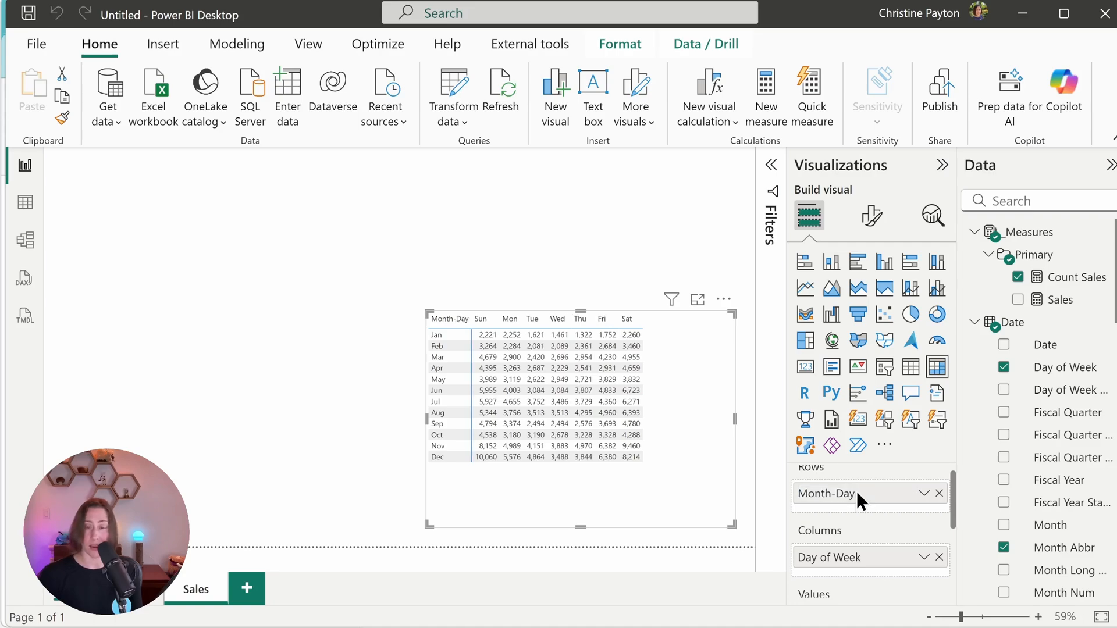
Set the alternate background color of the matrix values to white.
click(873, 219)
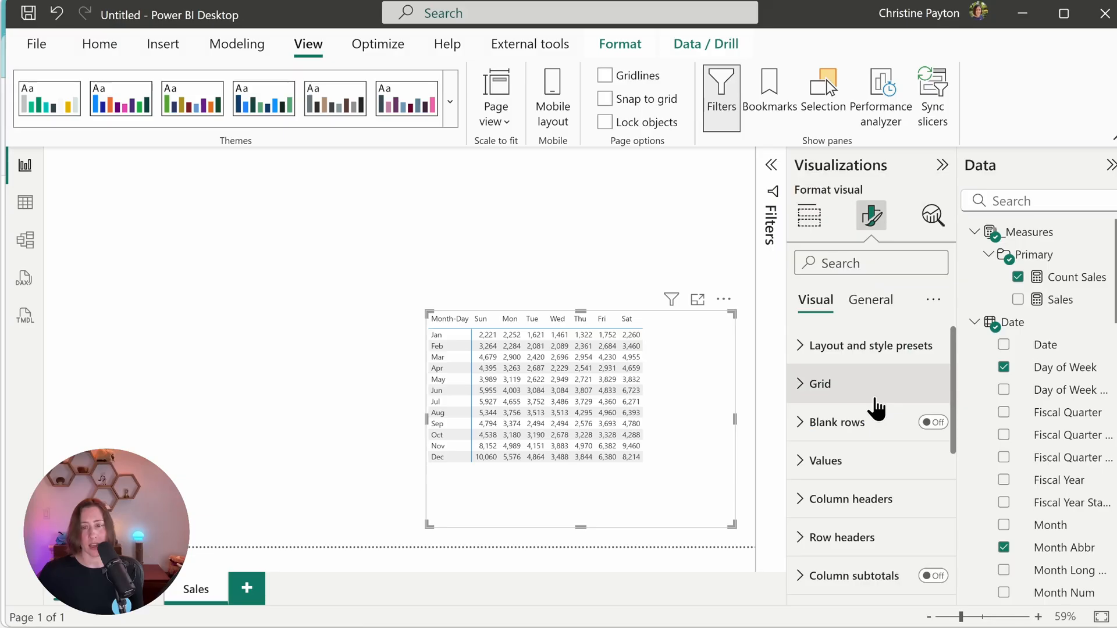
click(825, 460)
scroll(906, 434, down, 3)
click(843, 501)
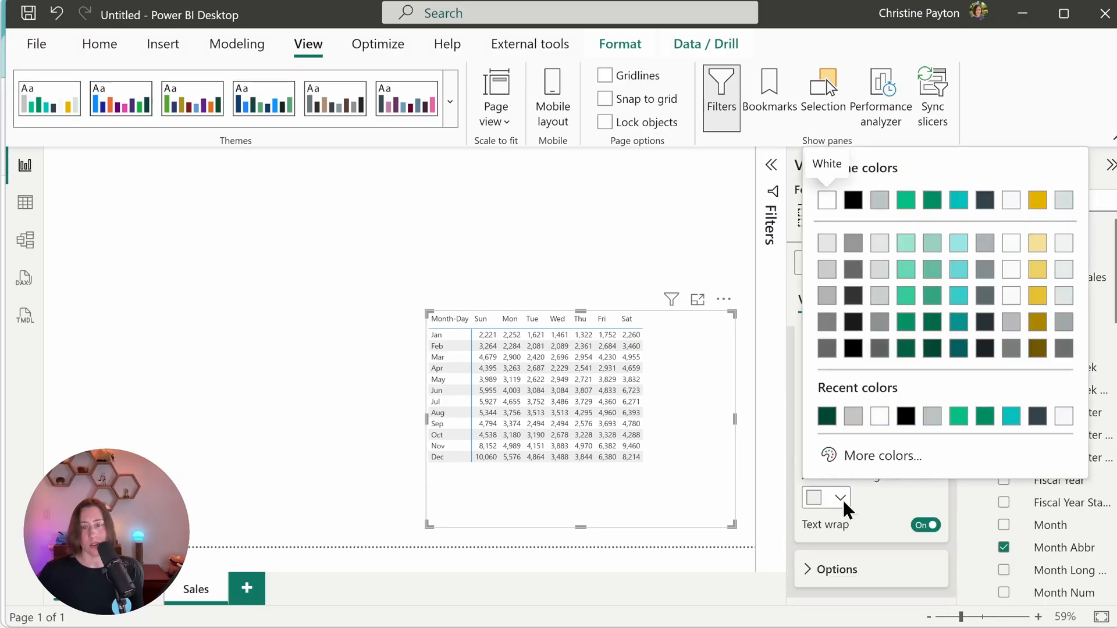
click(826, 198)
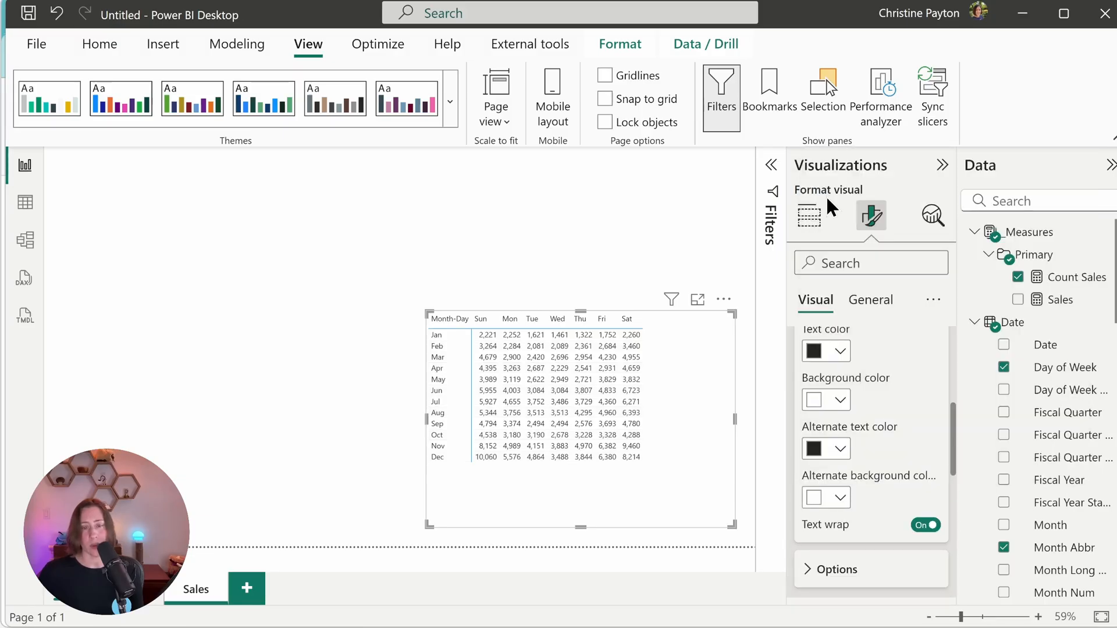
Find the padding setting of the matrix and set the grid's row padding to 2.
click(878, 257)
text(padding)
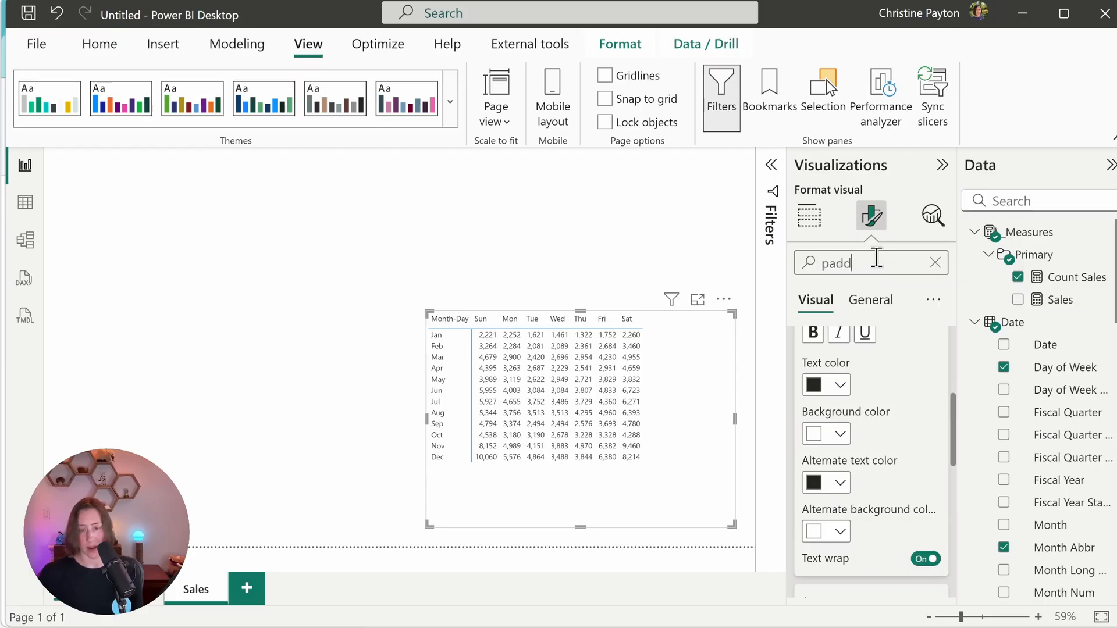
click(864, 416)
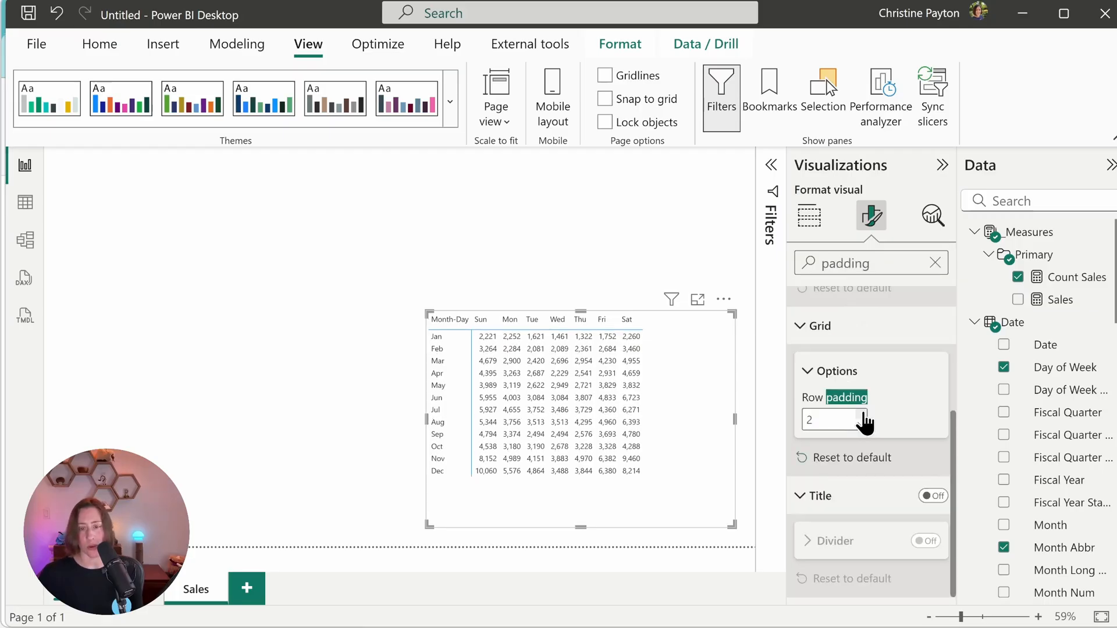
Filter the matrix's formatting options by the word border.
click(928, 263)
key(ctrl+a)
text(border)
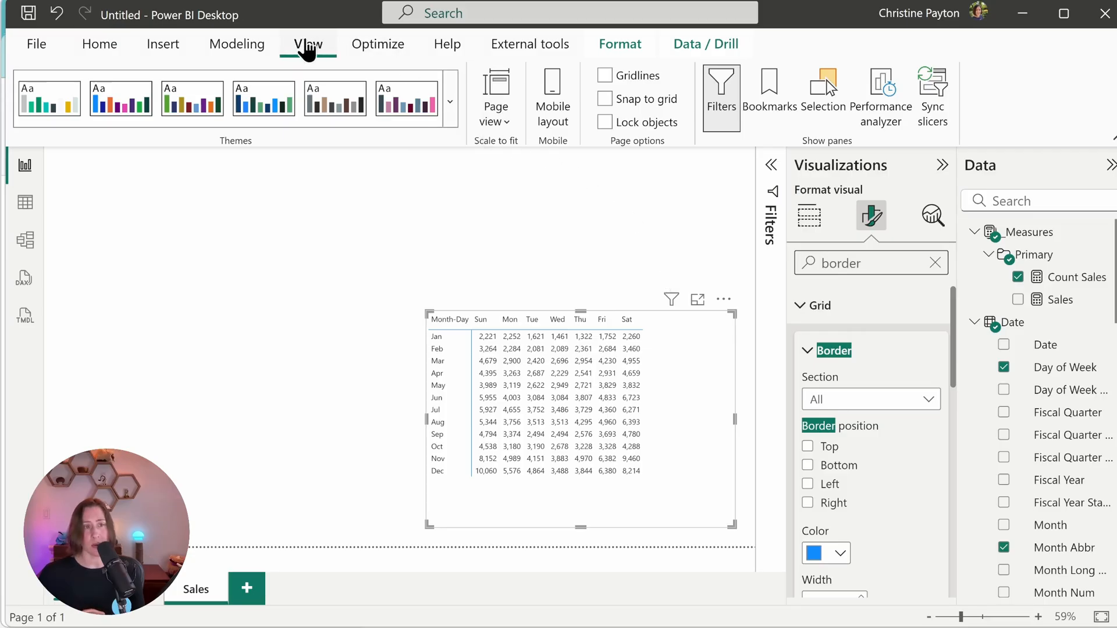
Load the report theme file Theme - Cool Green.json from the Data Files folder and view the theme customization options.
click(450, 102)
scroll(473, 260, down, 3)
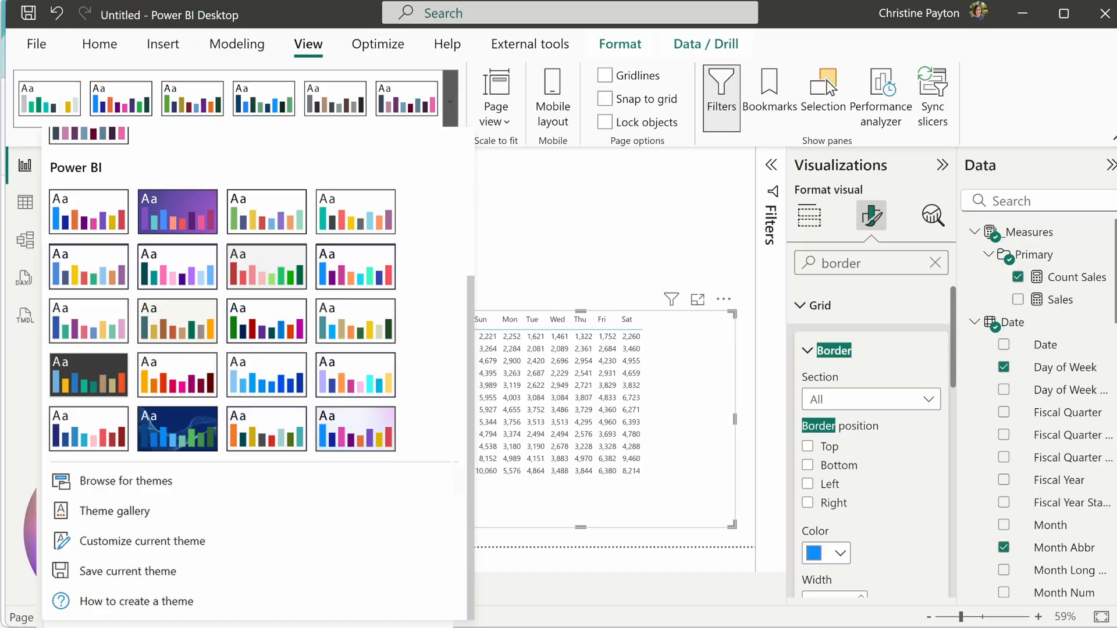
click(191, 479)
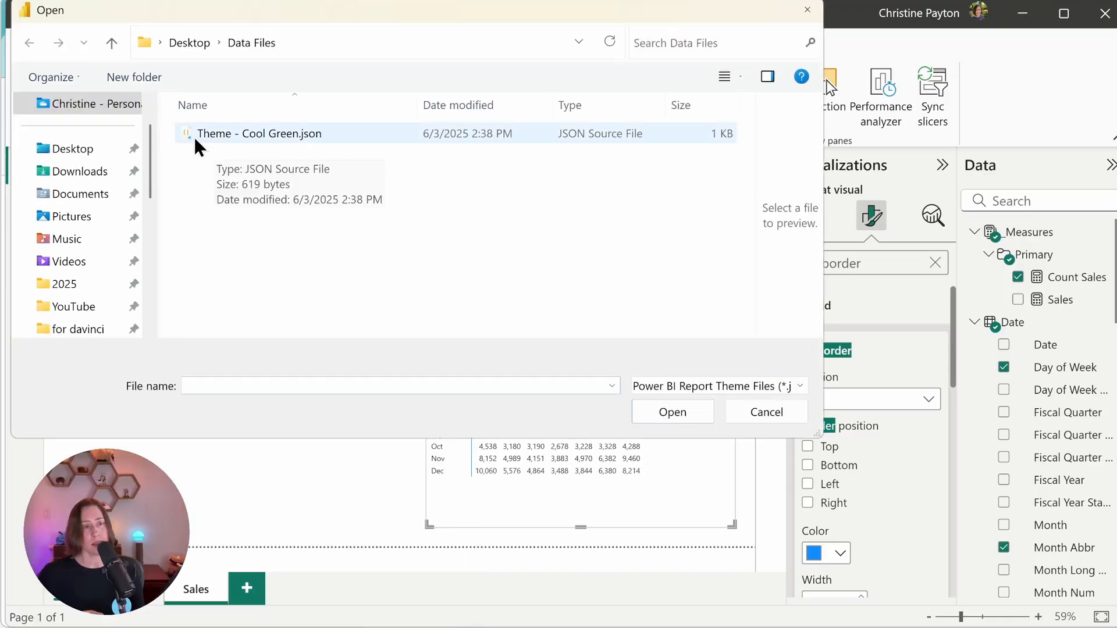
double_click(372, 135)
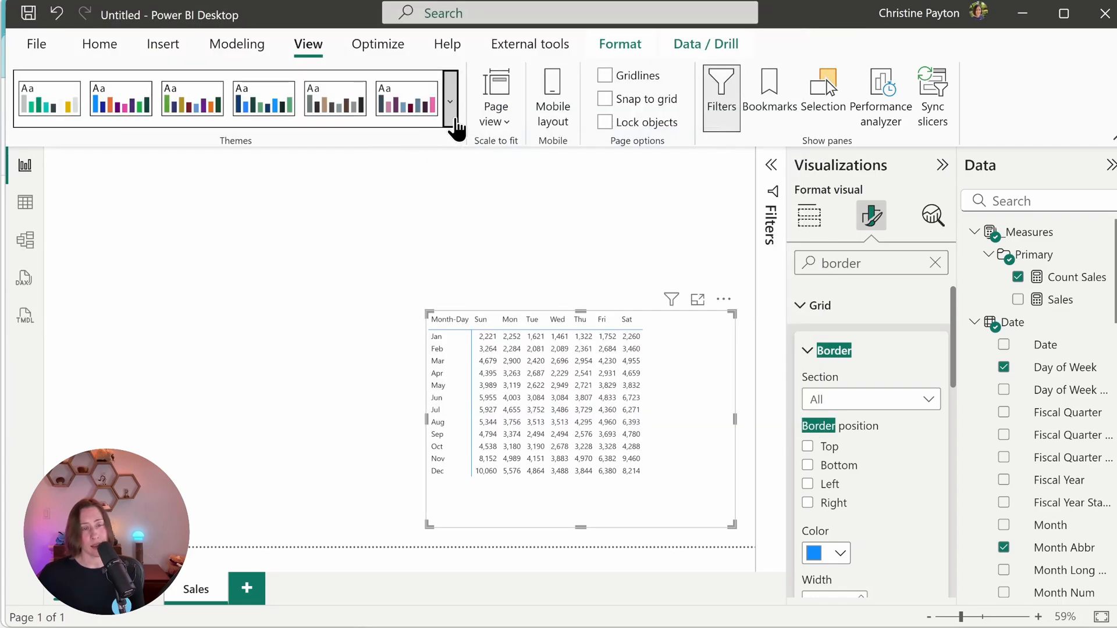
click(454, 121)
scroll(470, 230, down, 5)
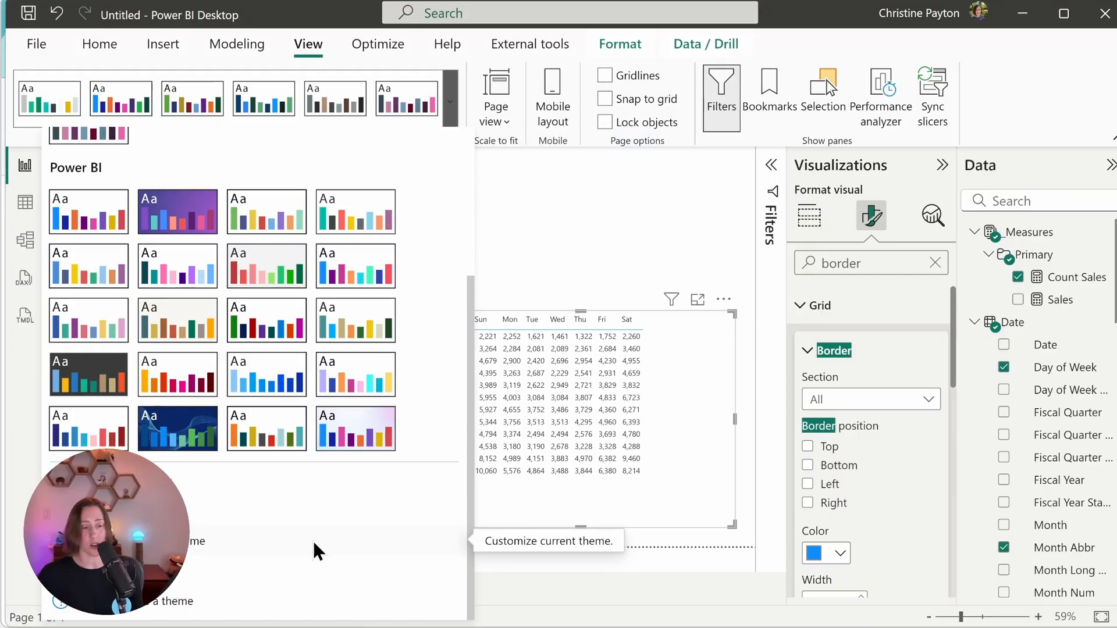
click(646, 248)
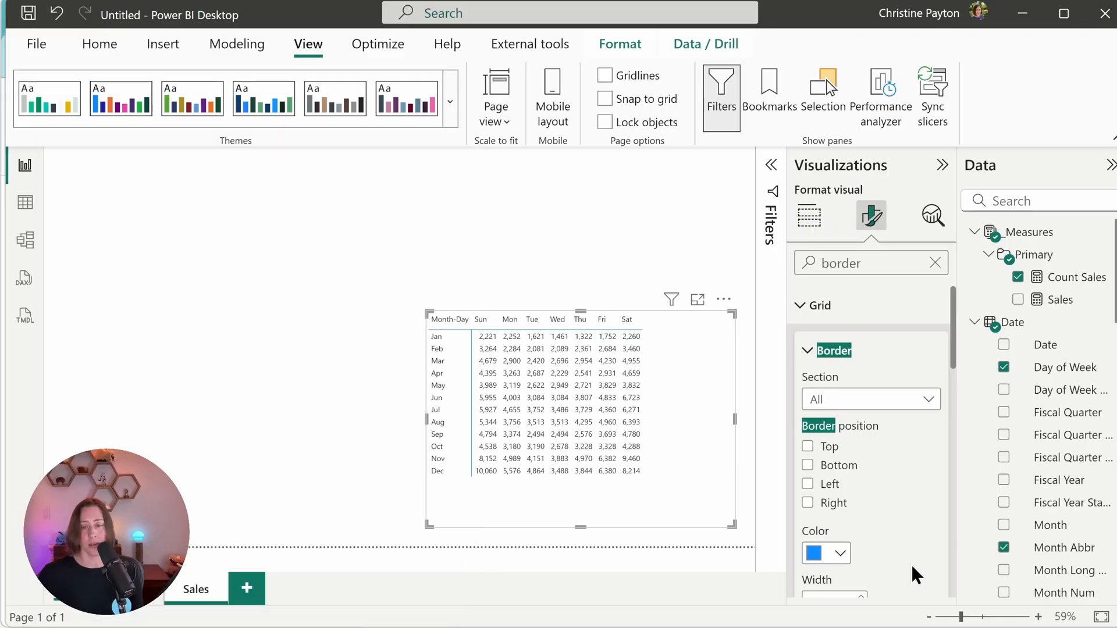
Set the matrix's grid border color to the darkest green of the theme and clear the formatting search.
click(840, 556)
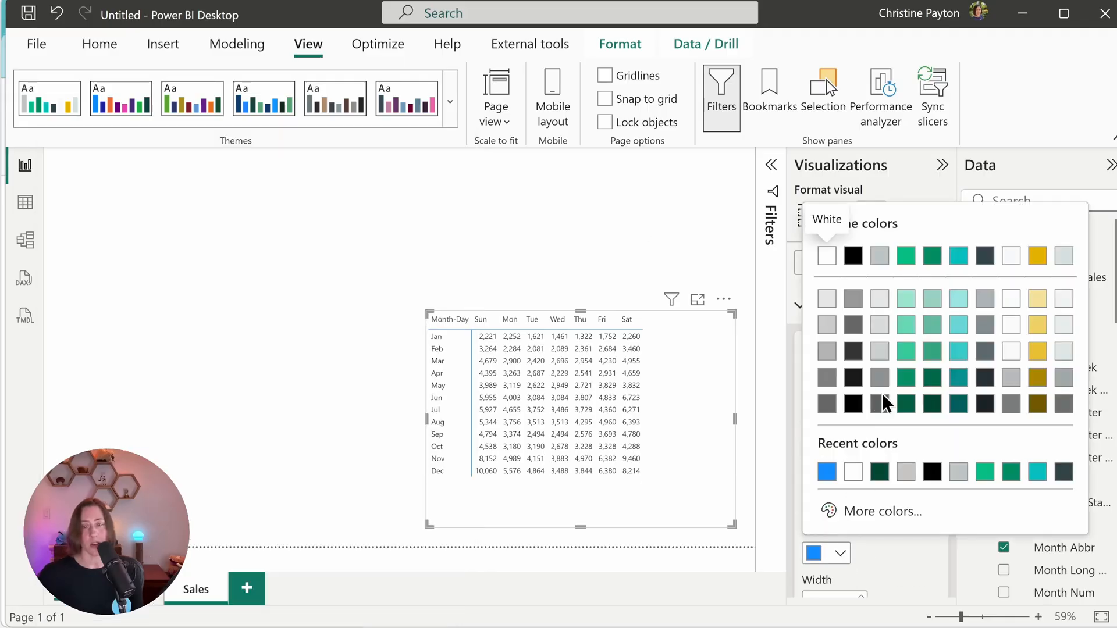
click(932, 406)
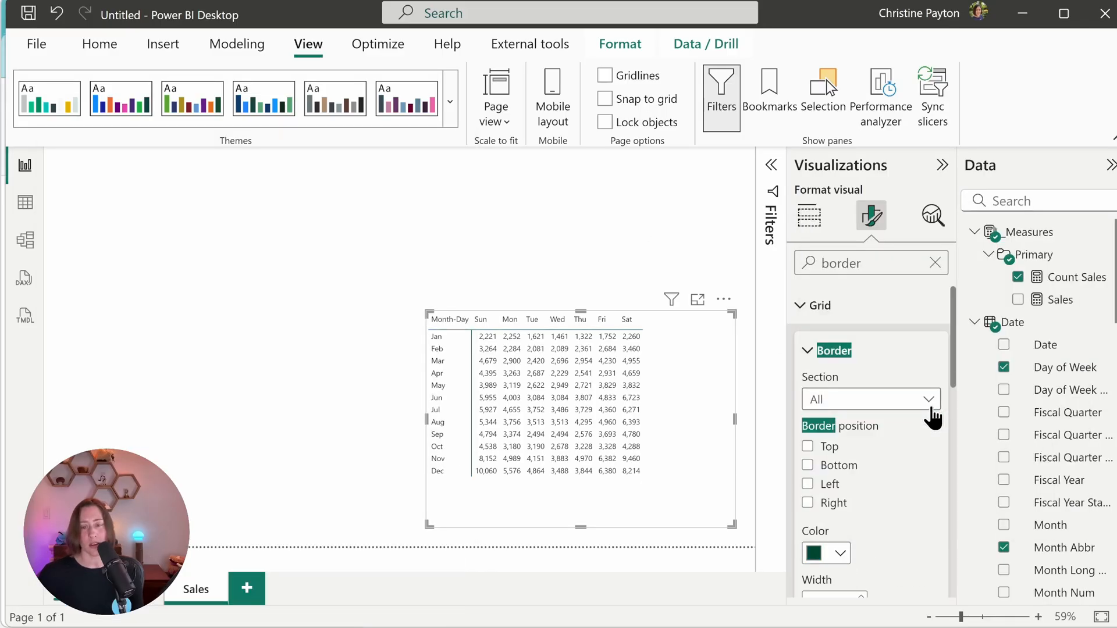
click(935, 263)
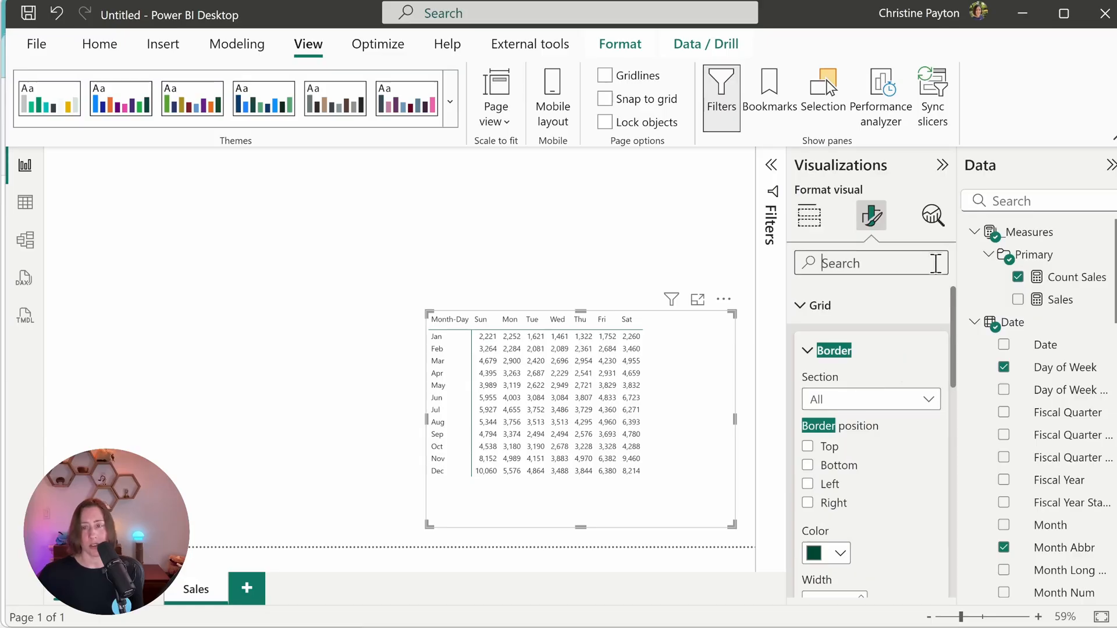
Turn on the matrix title and set its text to Busiest Days by # Orders.
click(875, 300)
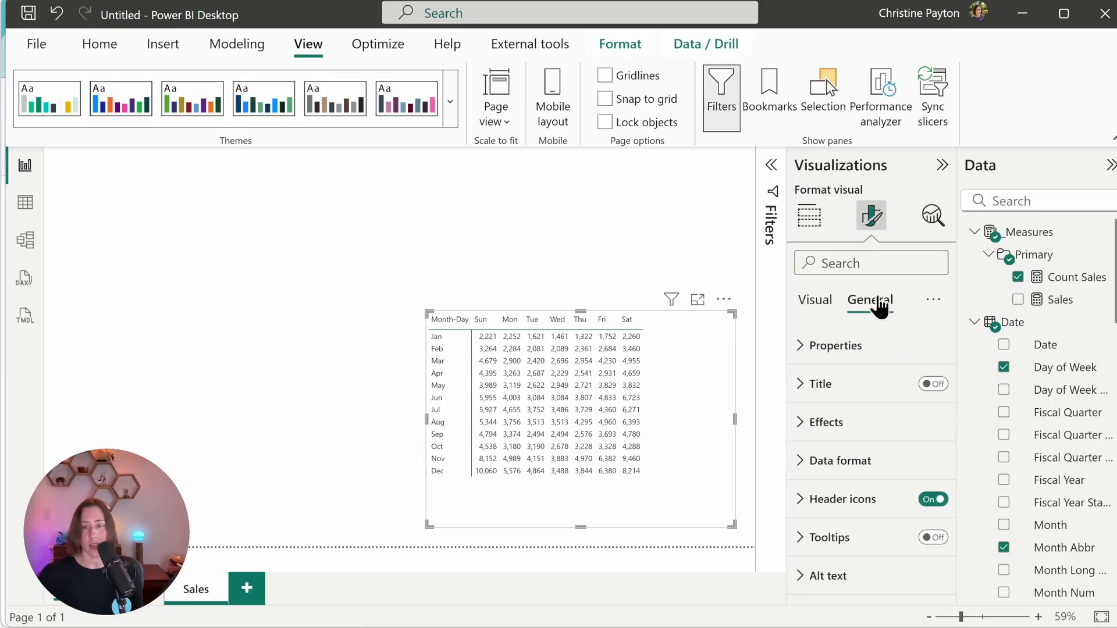
click(938, 385)
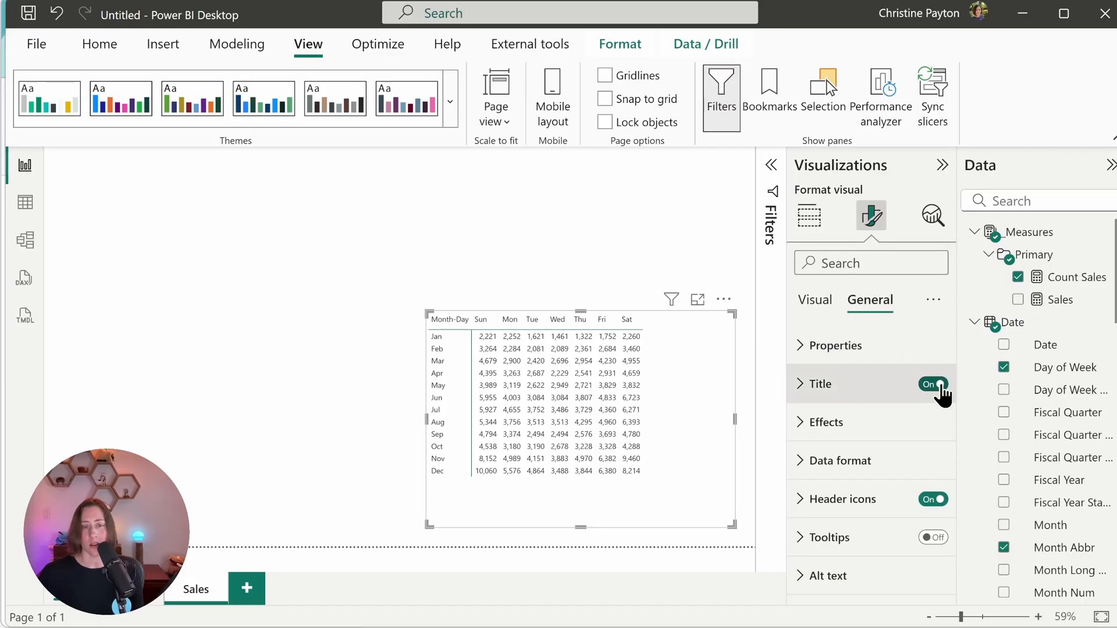
click(870, 399)
click(865, 468)
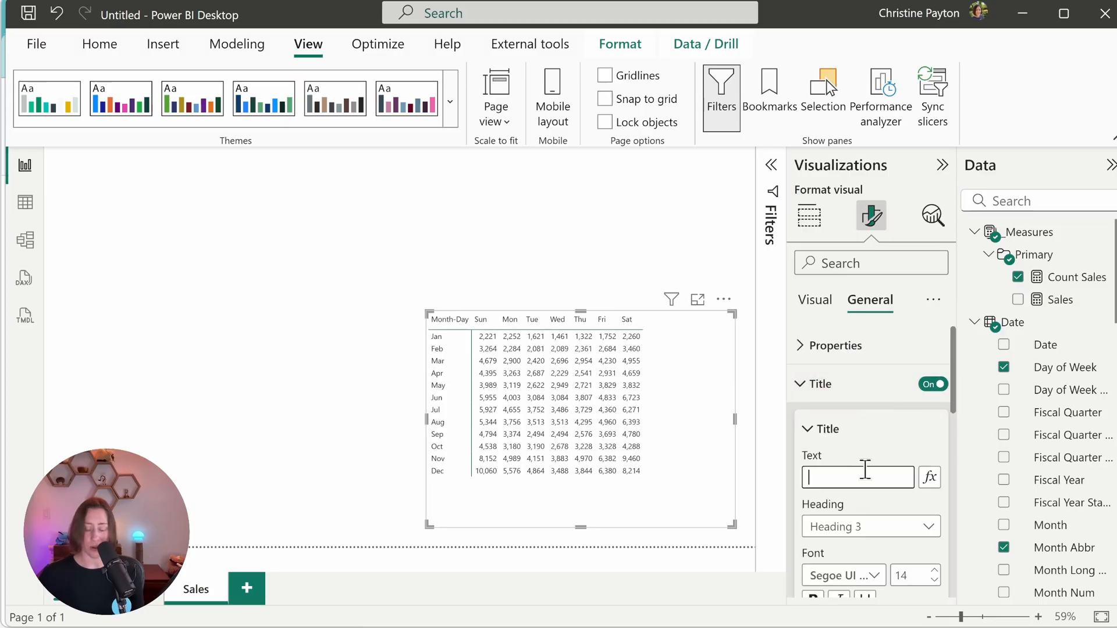
text(Busiest Days by # Orders)
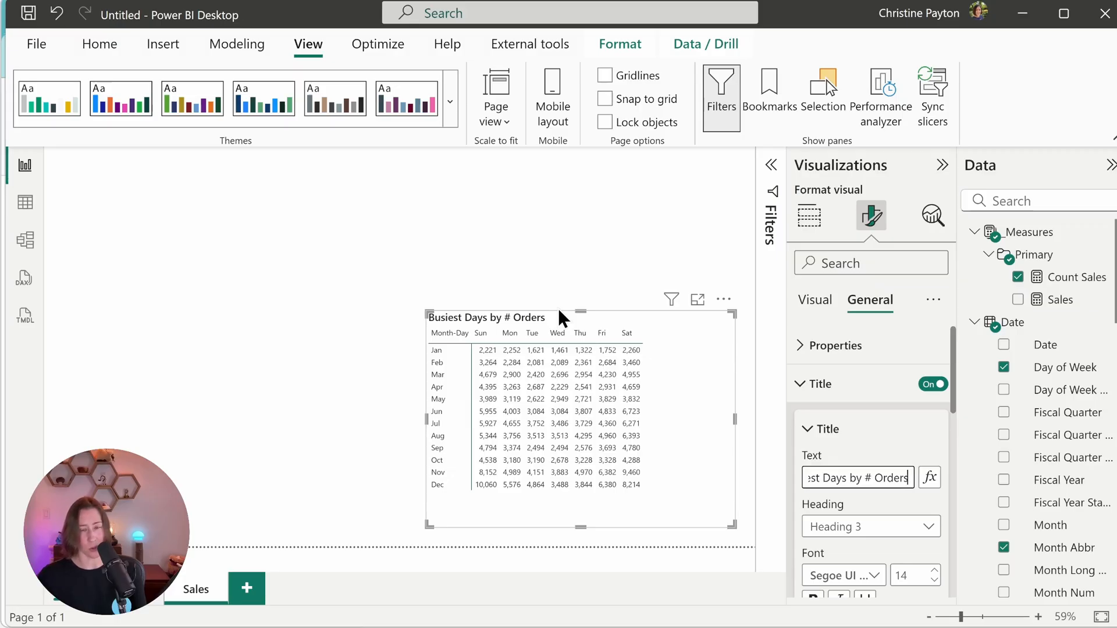
click(824, 394)
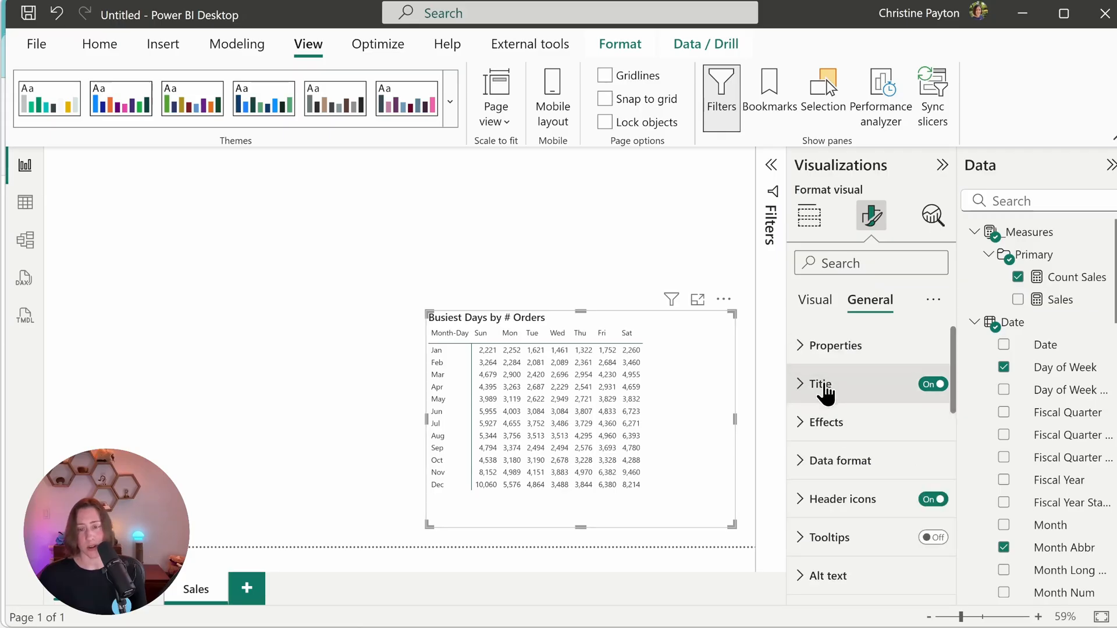
Turn on background color conditional formatting for the Count Sales cell elements of the matrix.
click(811, 308)
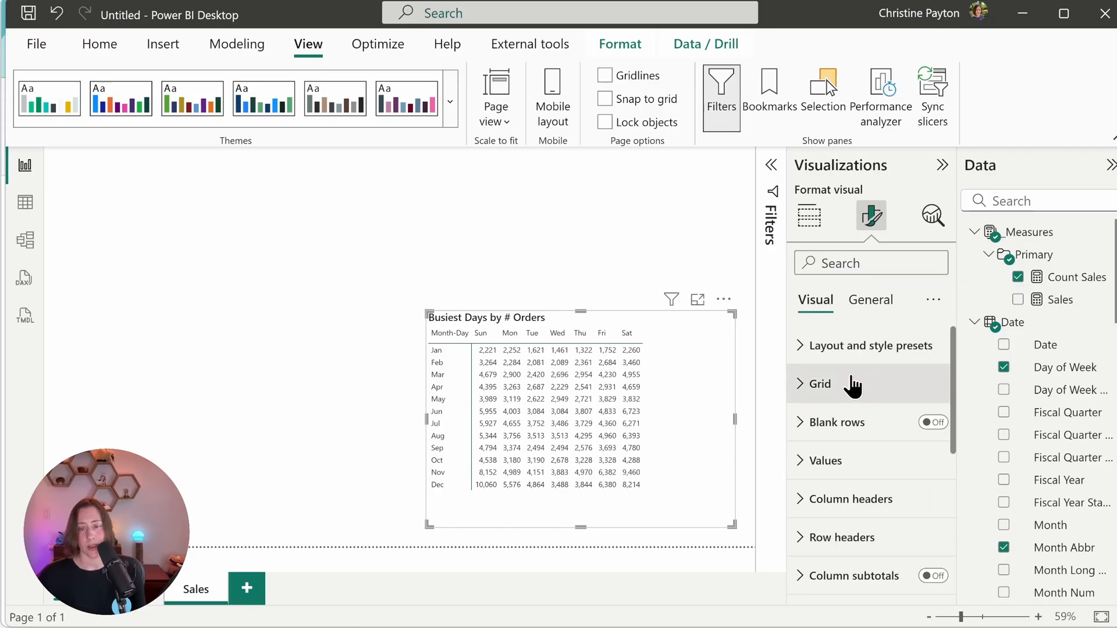
scroll(854, 465, down, 5)
click(854, 499)
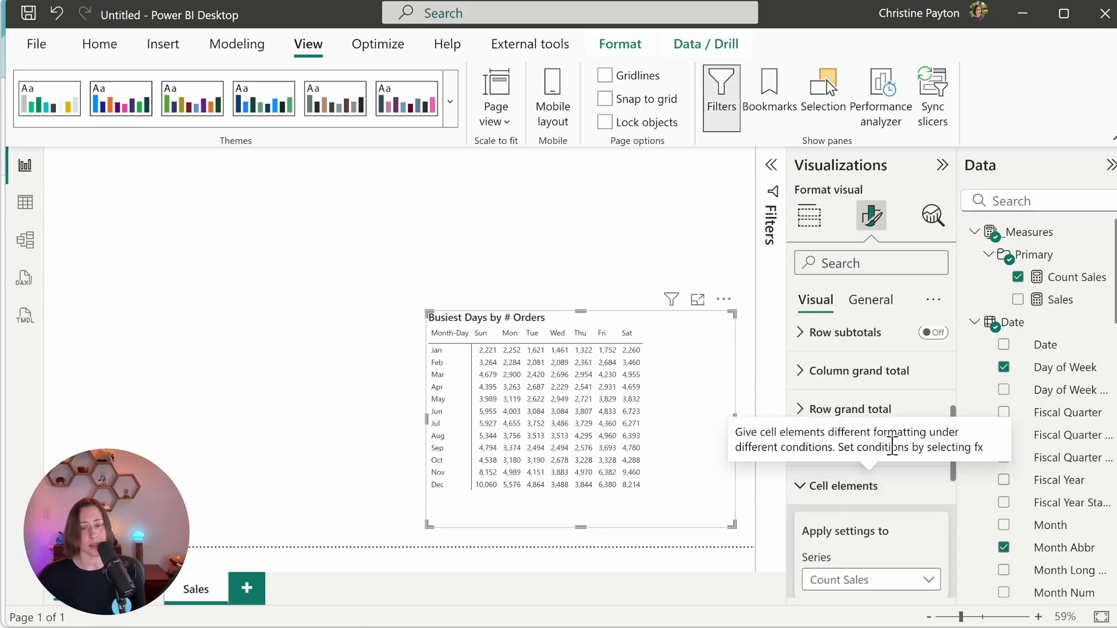
scroll(936, 355, down, 4)
click(932, 342)
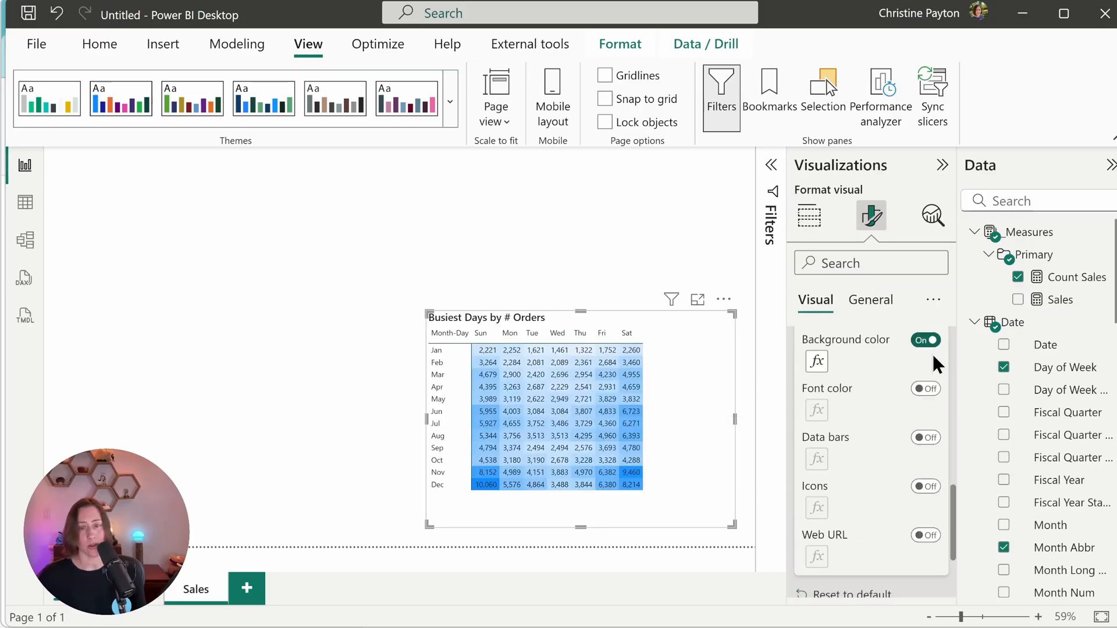
Set the background color gradient to white for the lowest value and light green for the highest value, and apply it.
click(818, 363)
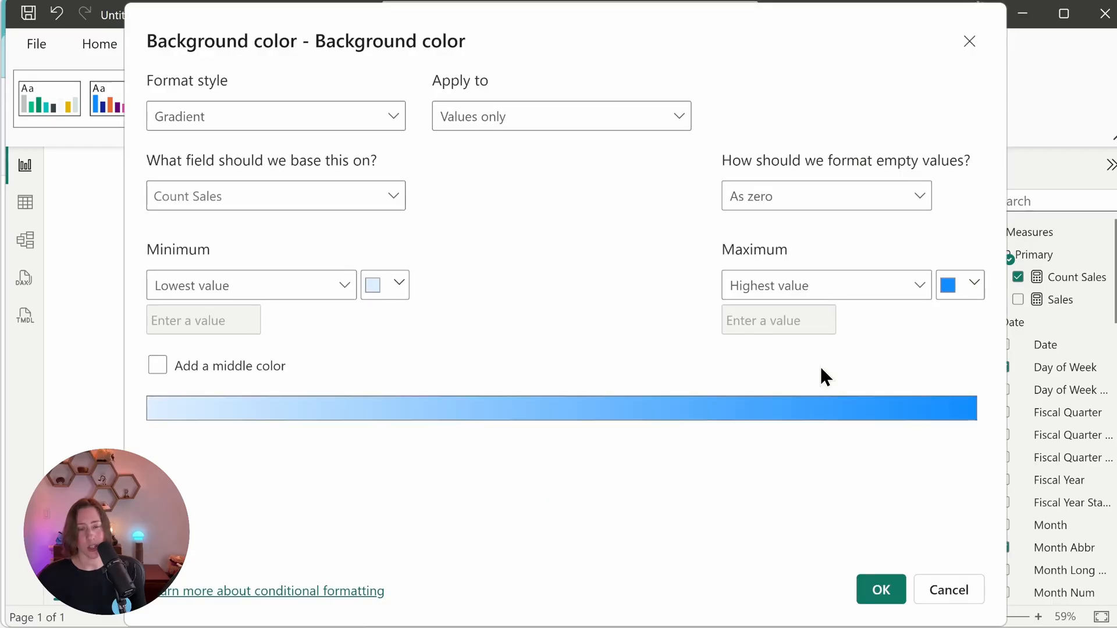
click(401, 285)
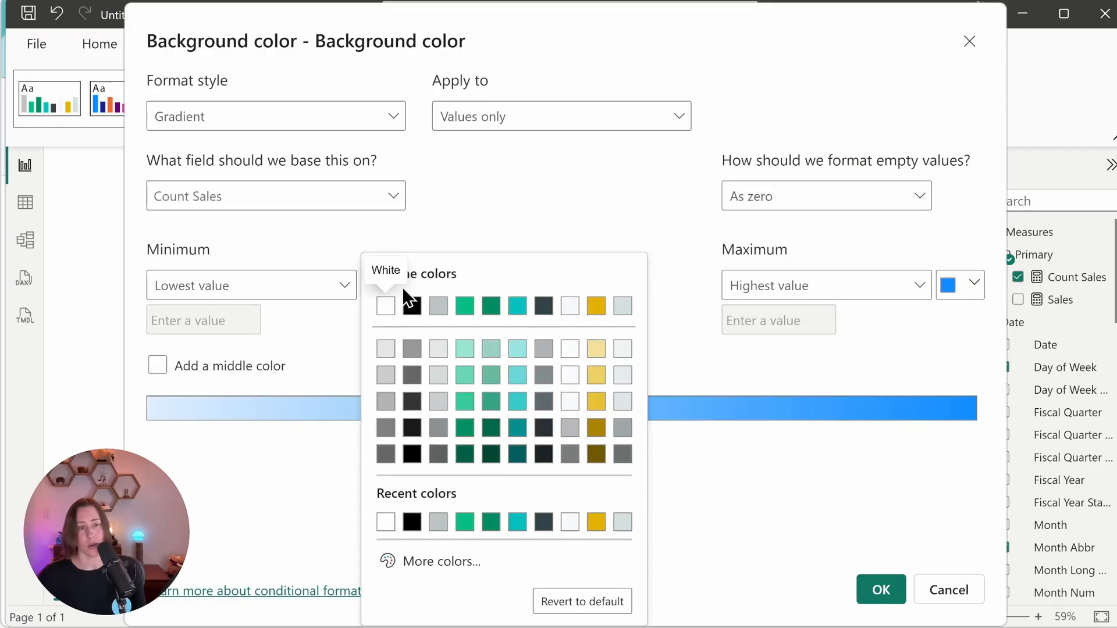
click(381, 306)
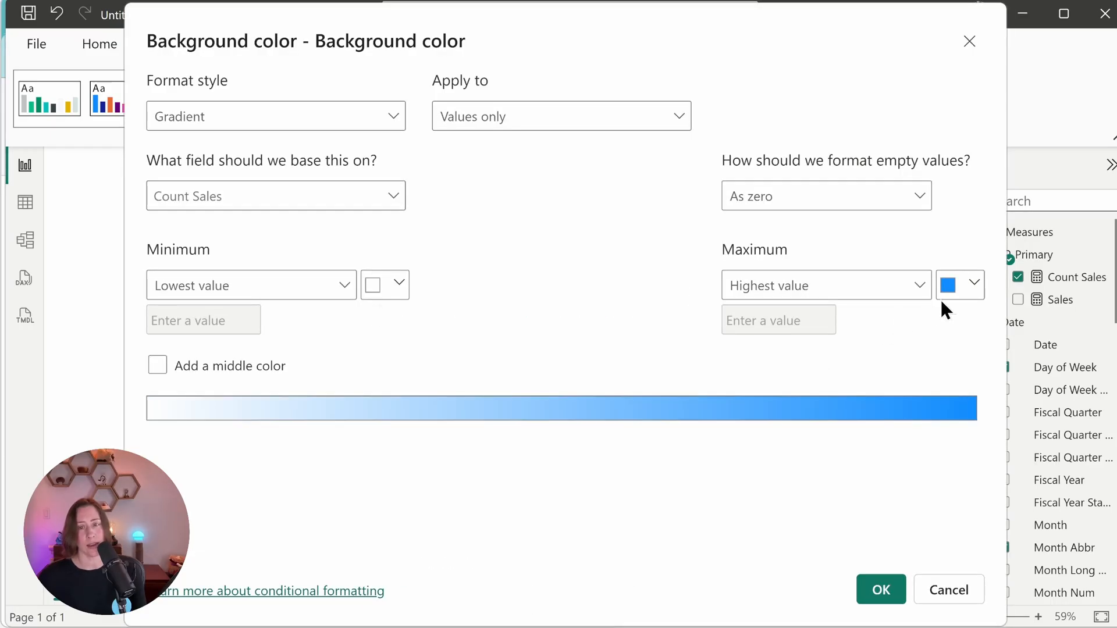
click(972, 287)
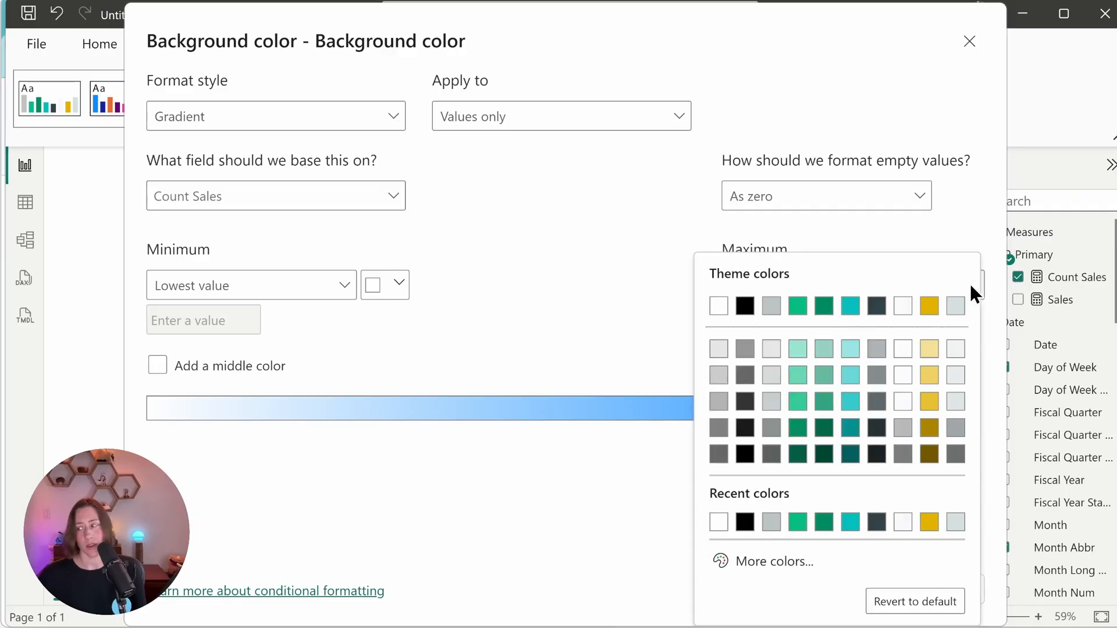
click(822, 350)
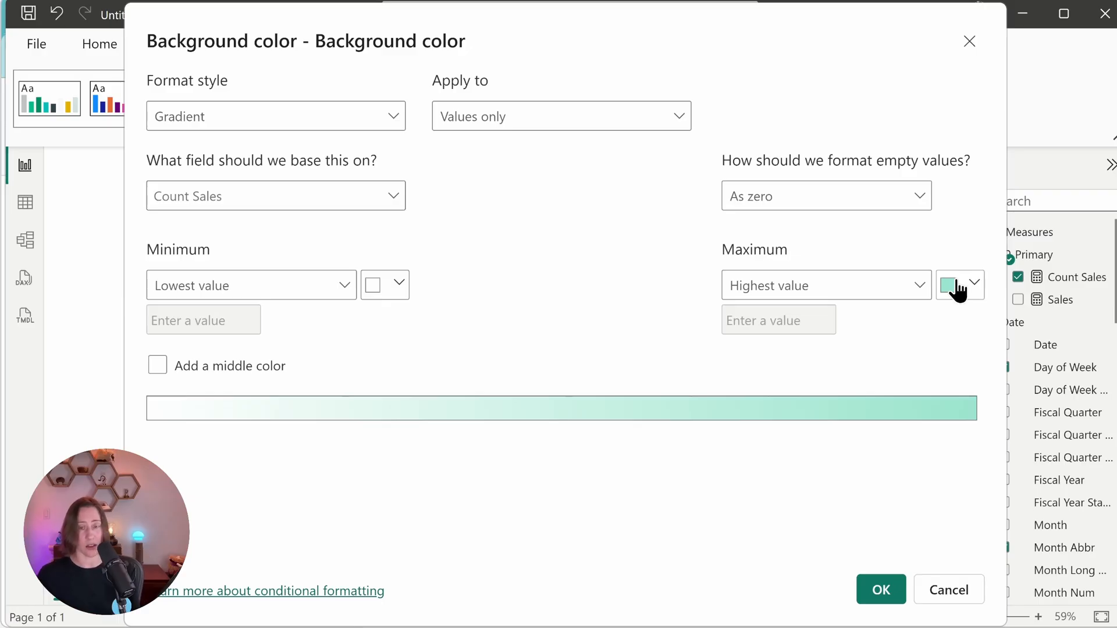
click(860, 593)
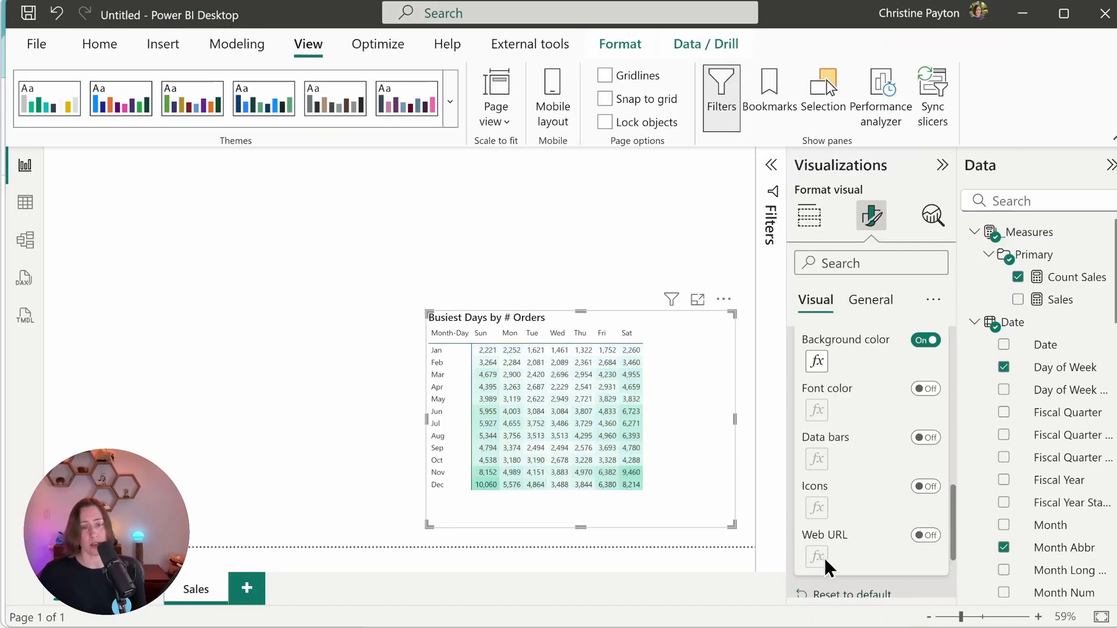
Shrink the Busiest Days by # Orders matrix to fit its contents and move it to the lower-right corner of the report page.
click(299, 488)
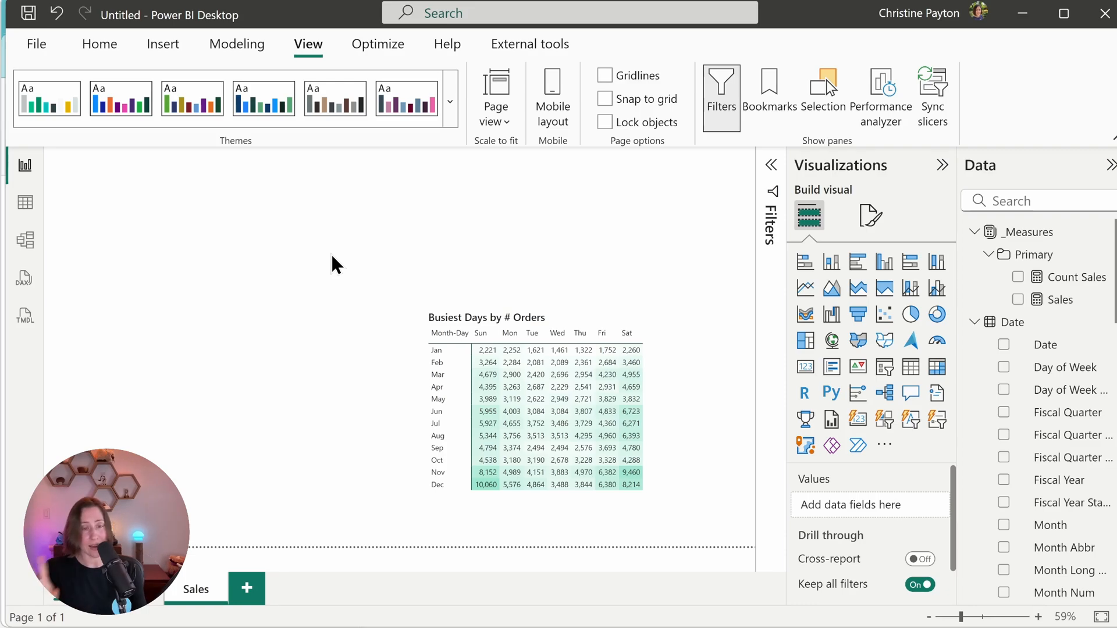
click(703, 522)
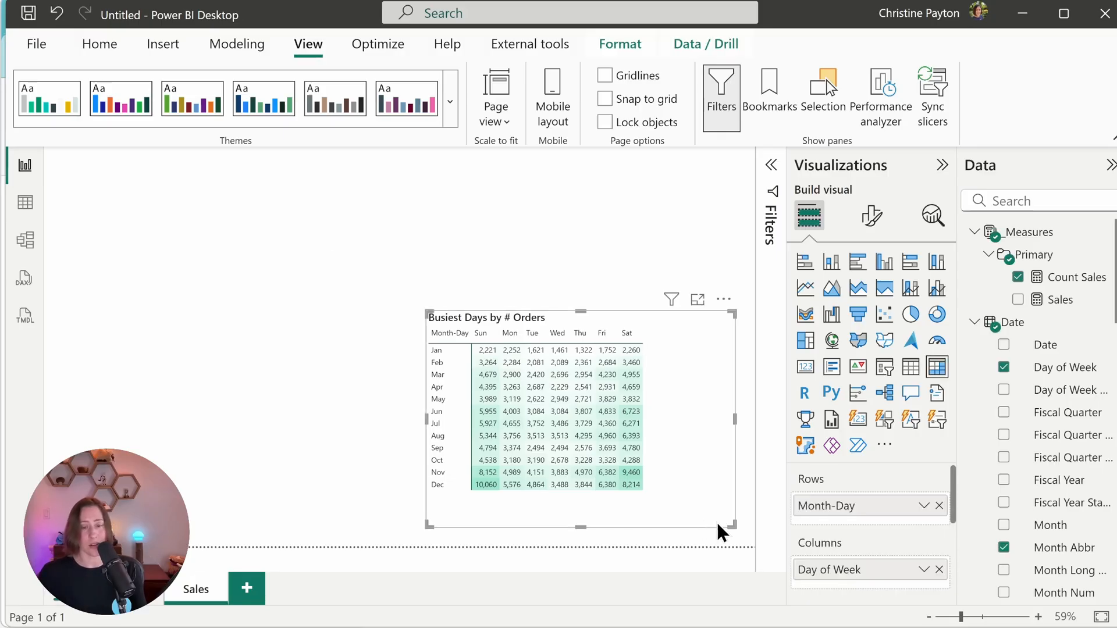
drag(735, 527, 664, 505)
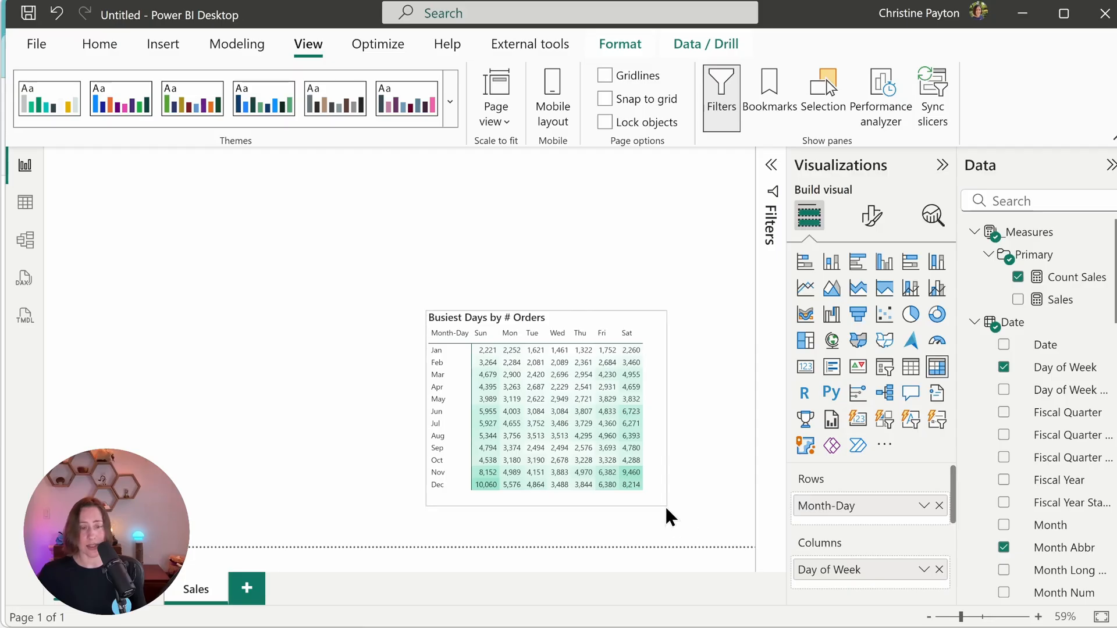
drag(606, 302, 725, 319)
click(572, 261)
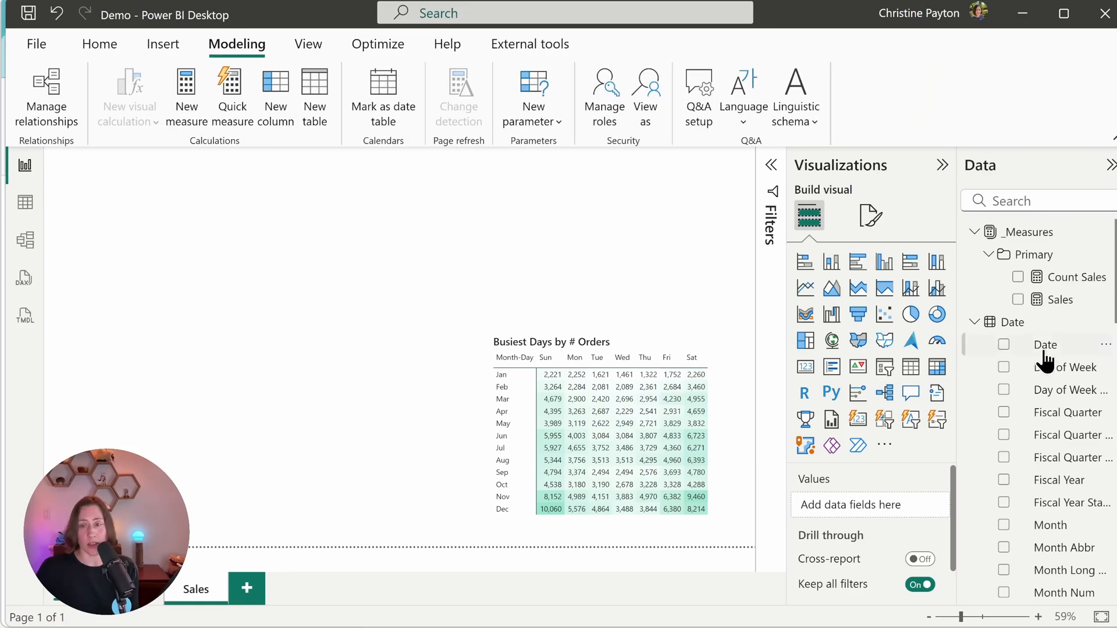
Collapse the Date table, expand the Employees table, and examine its First Name and Last Name fields.
click(989, 322)
click(989, 367)
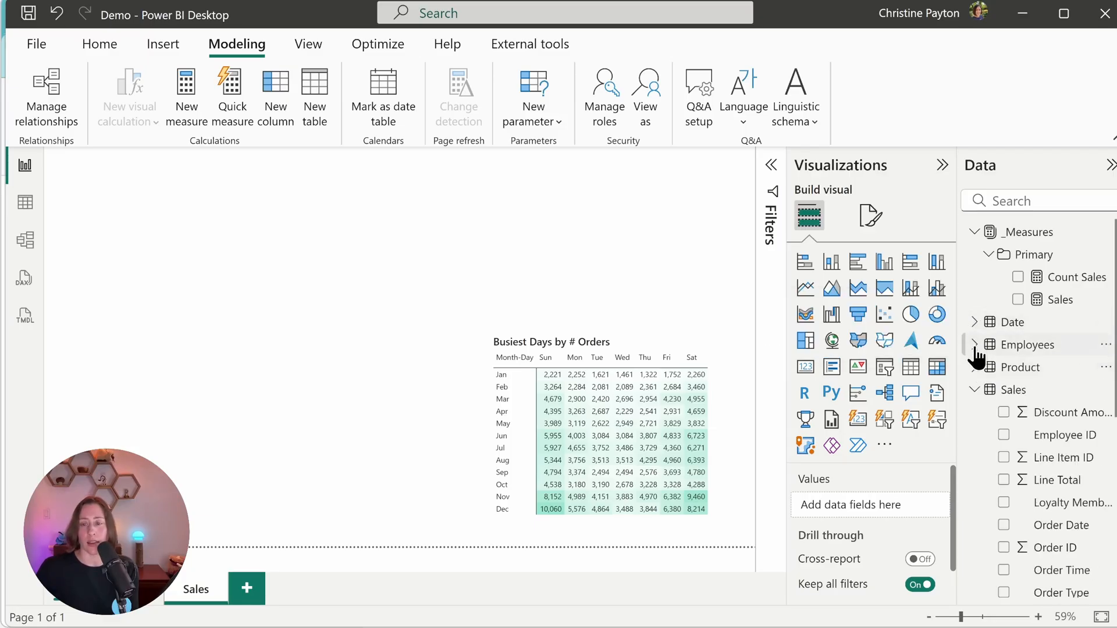
click(989, 346)
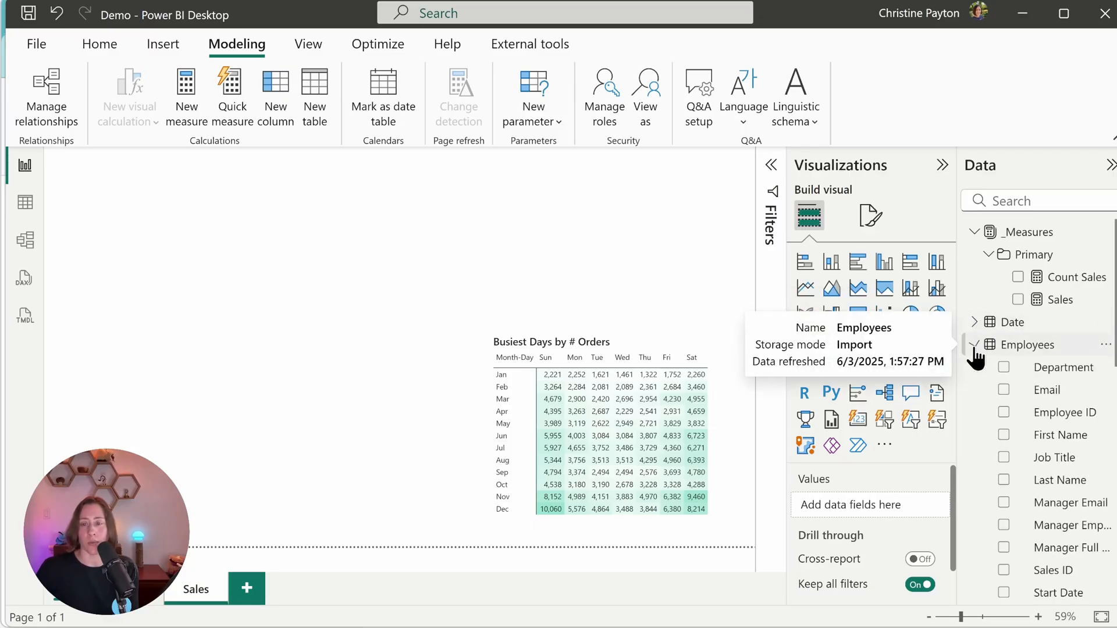
click(1060, 436)
click(1060, 484)
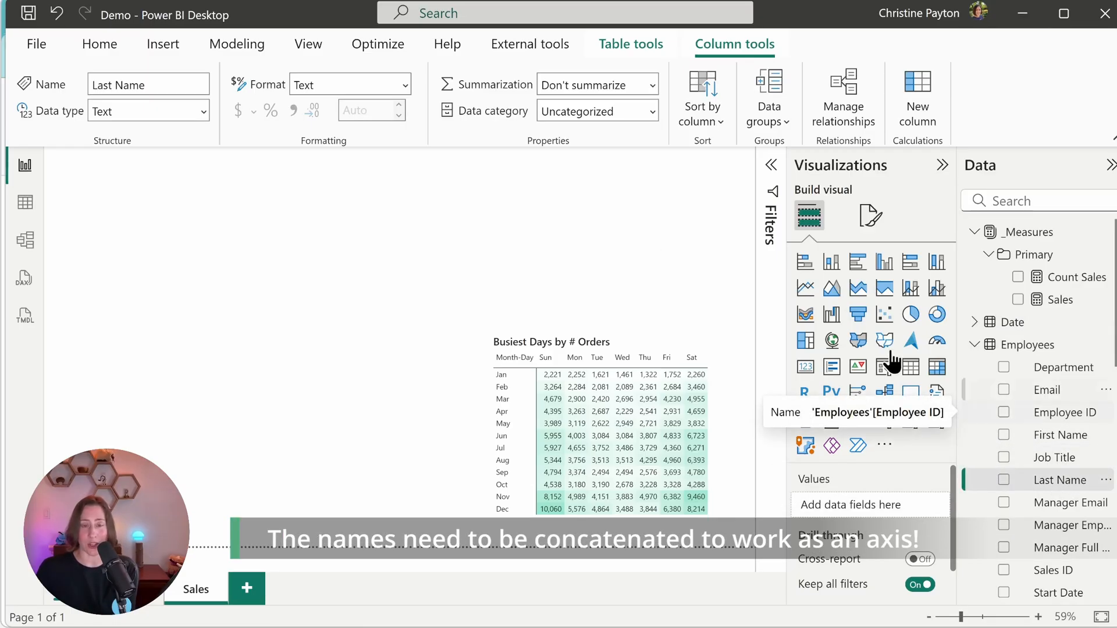
Open the Power Query Editor and start a custom column named Full Name in the Employees query.
click(100, 47)
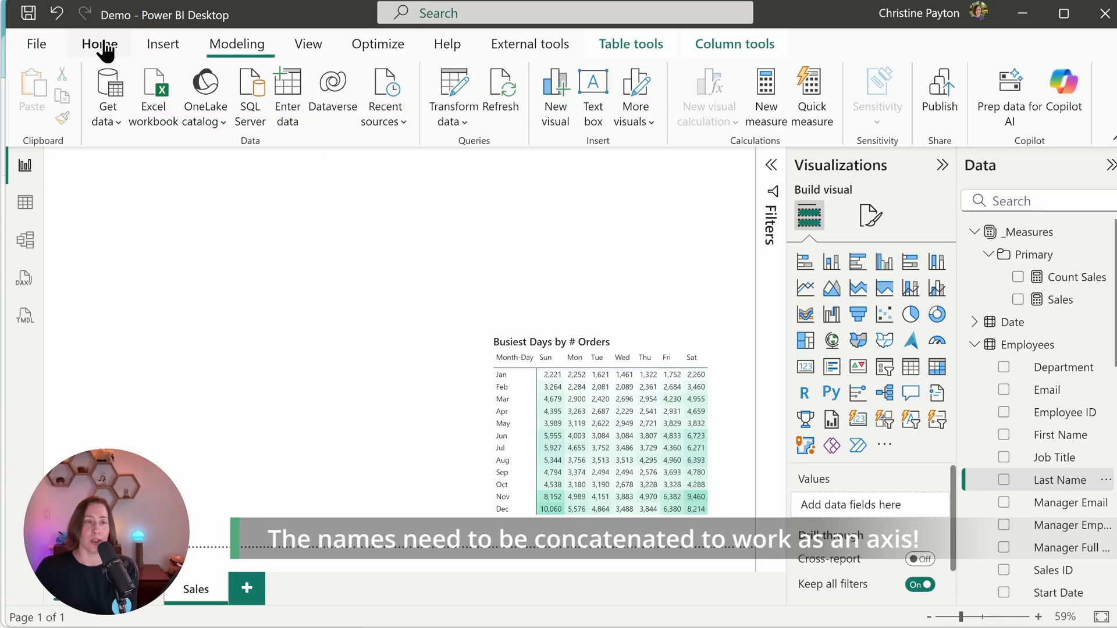
click(460, 93)
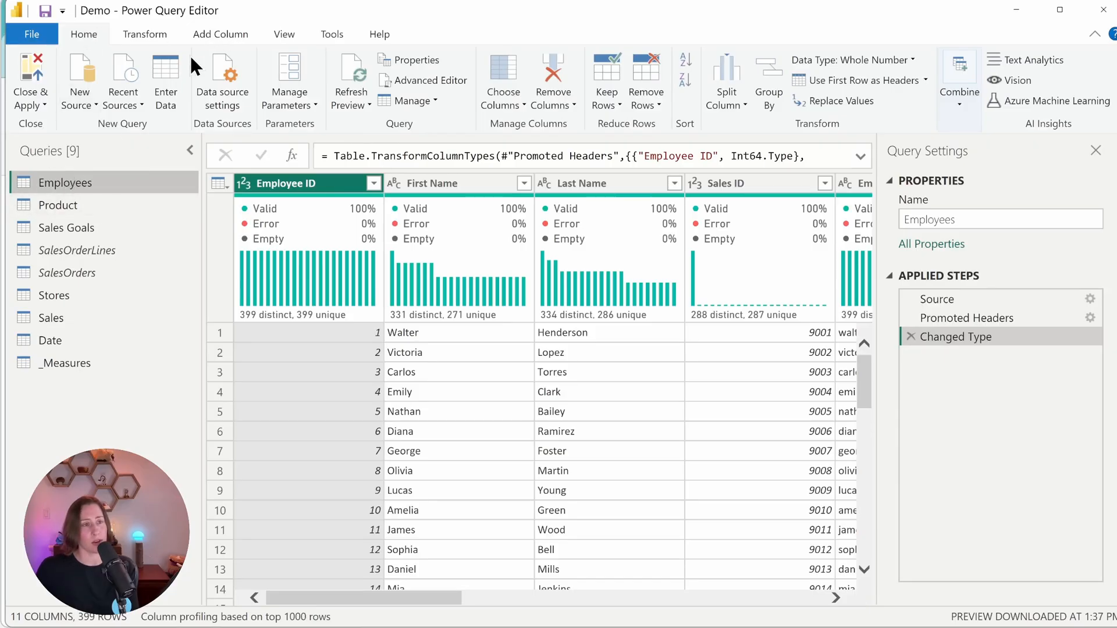
click(237, 28)
click(89, 76)
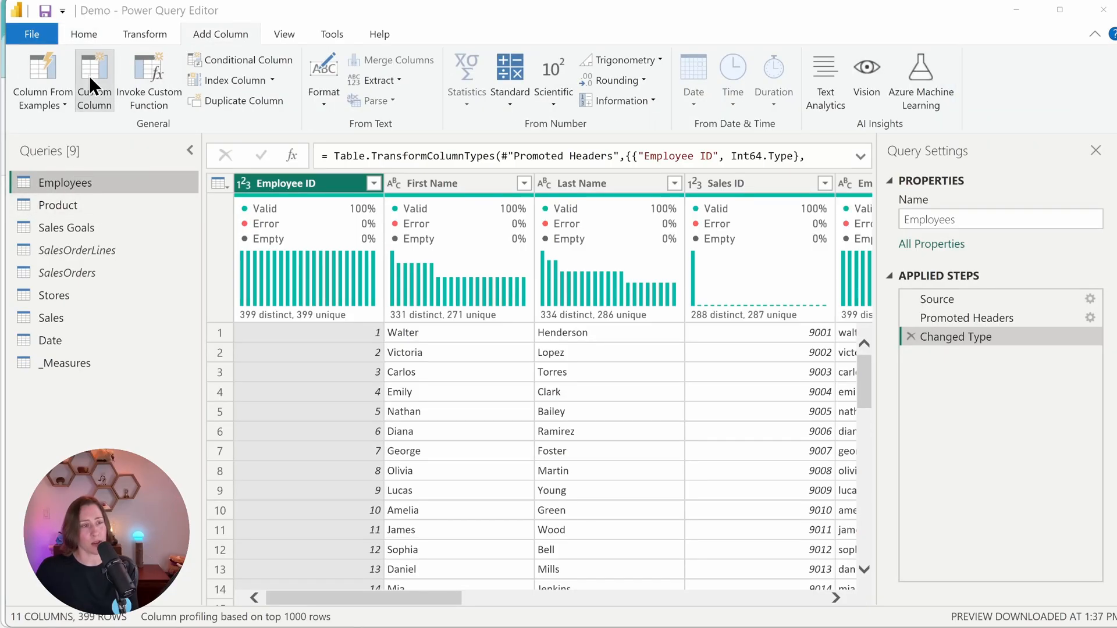
text(Full Name)
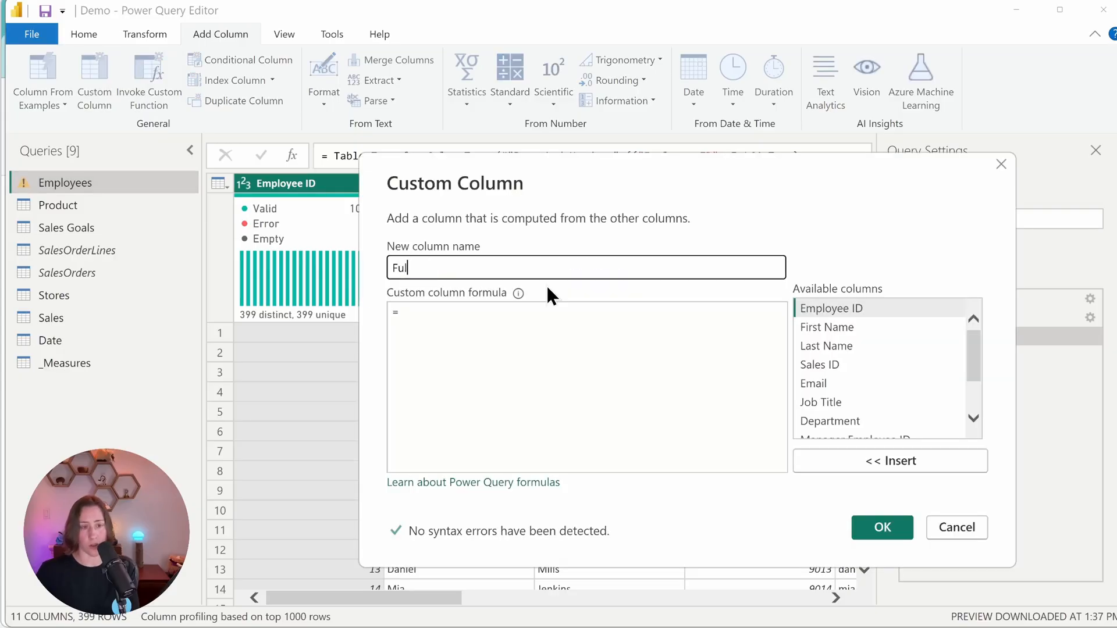
Set the custom column formula to [First Name] & " " & [Last Name] and create the column.
double_click(852, 326)
text(&)
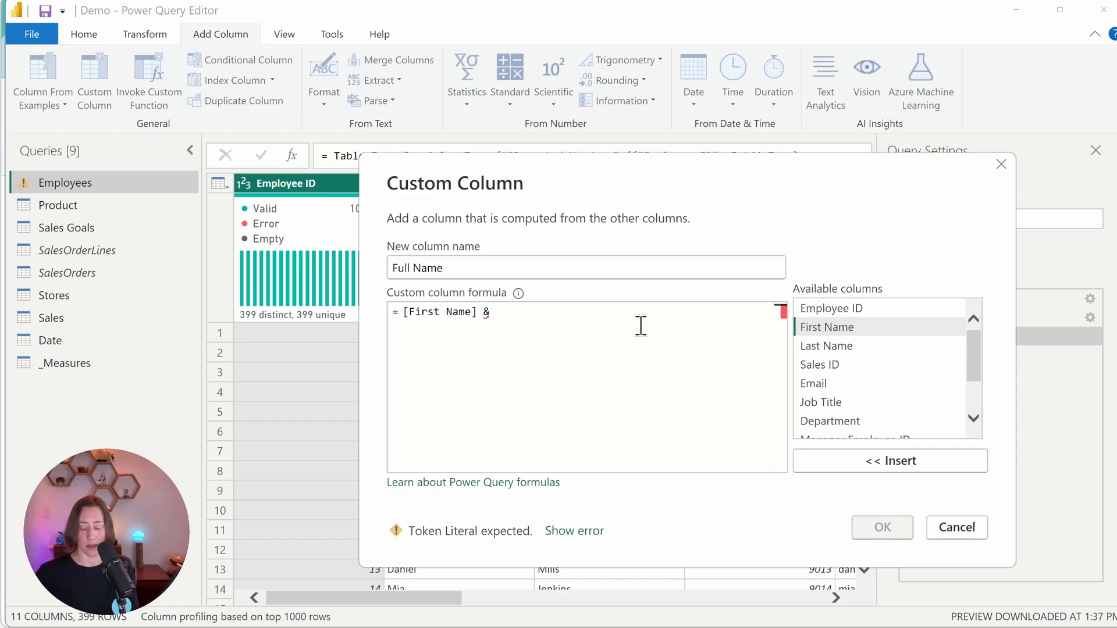
text( ")
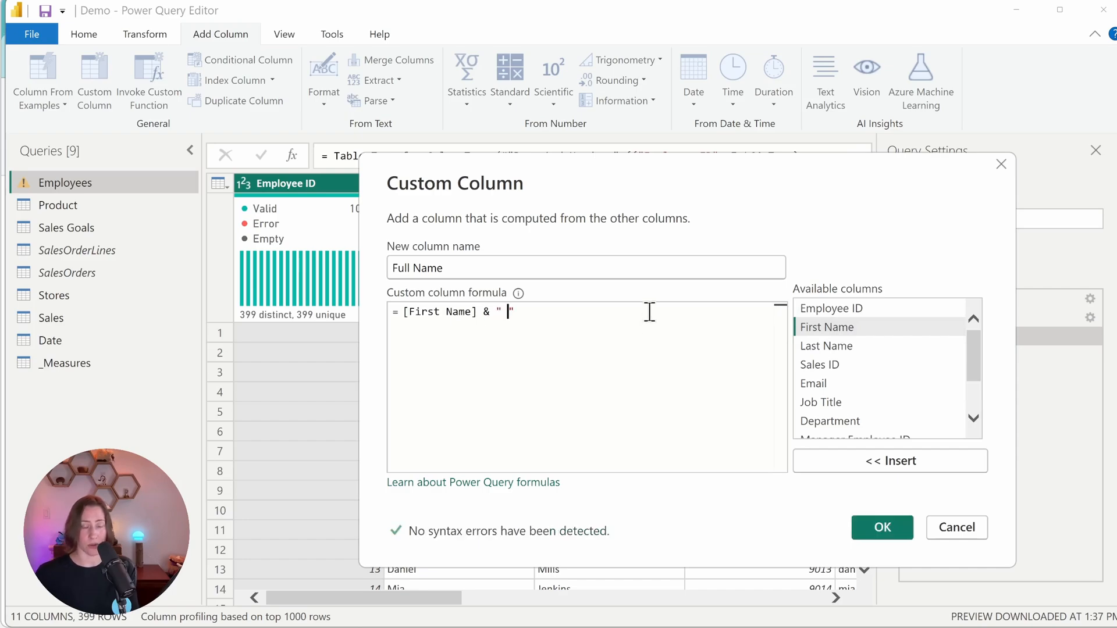
click(649, 324)
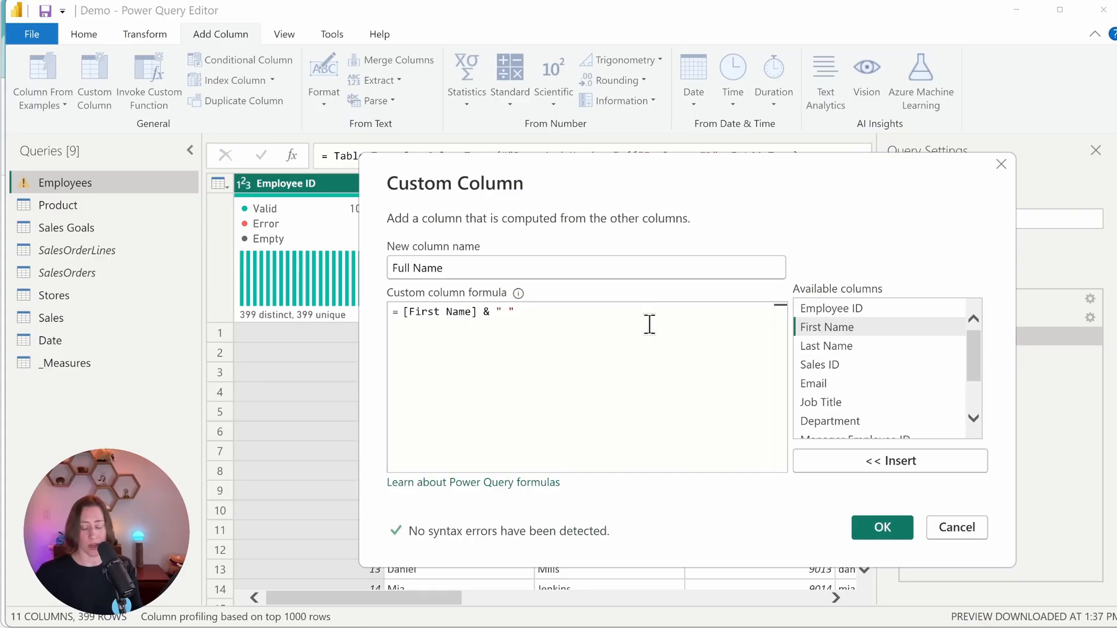
text(&)
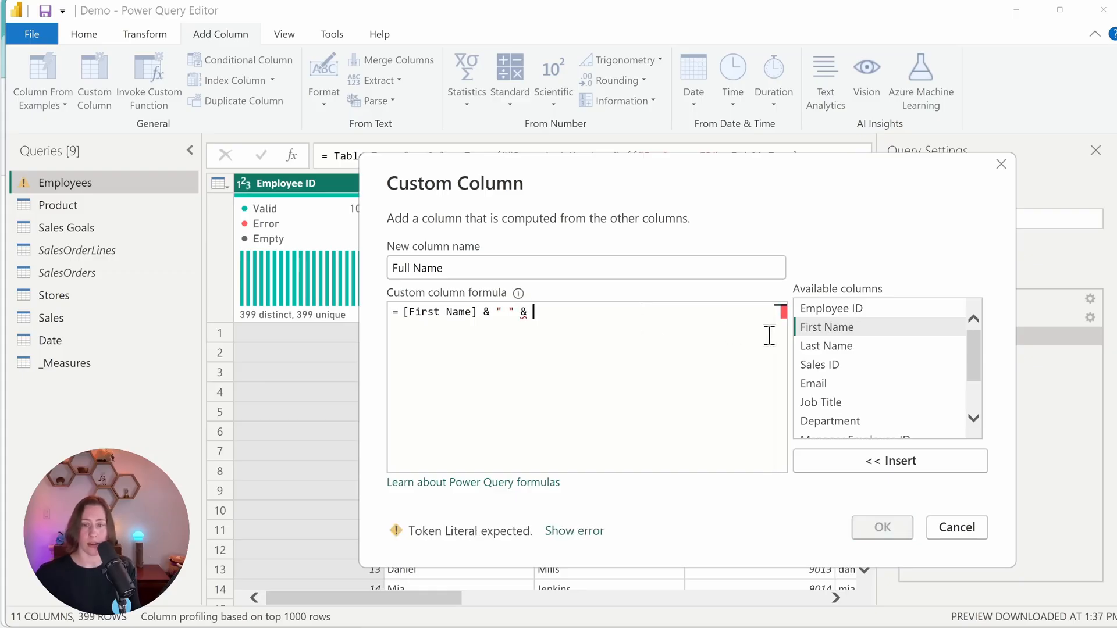
double_click(821, 347)
click(879, 533)
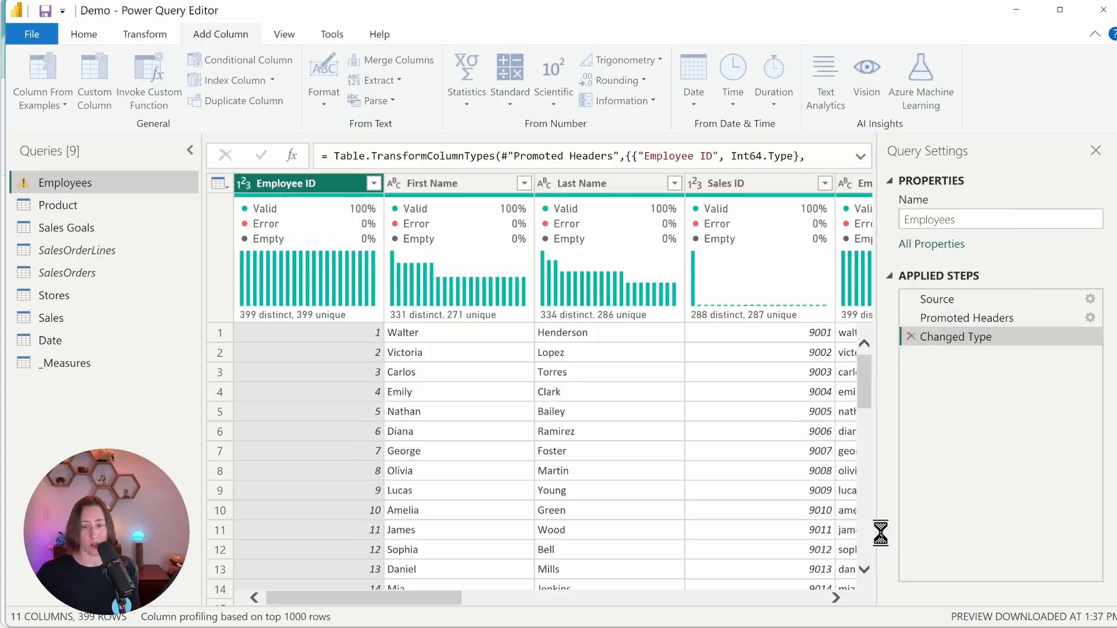
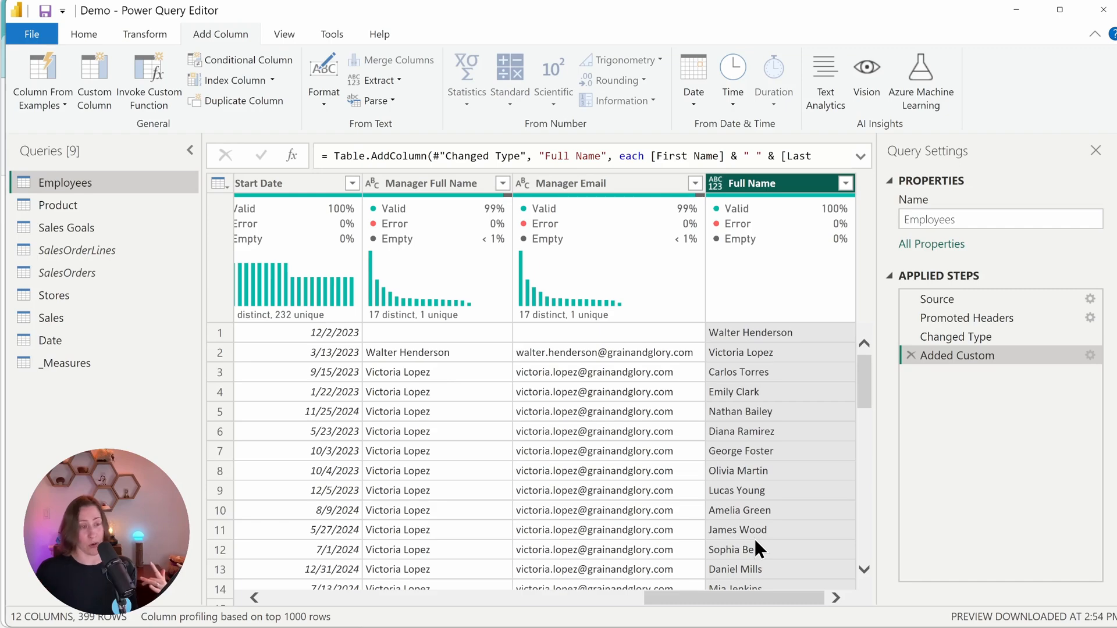
Close the Power Query Editor and apply the query changes to the model.
drag(35, 273, 24, 282)
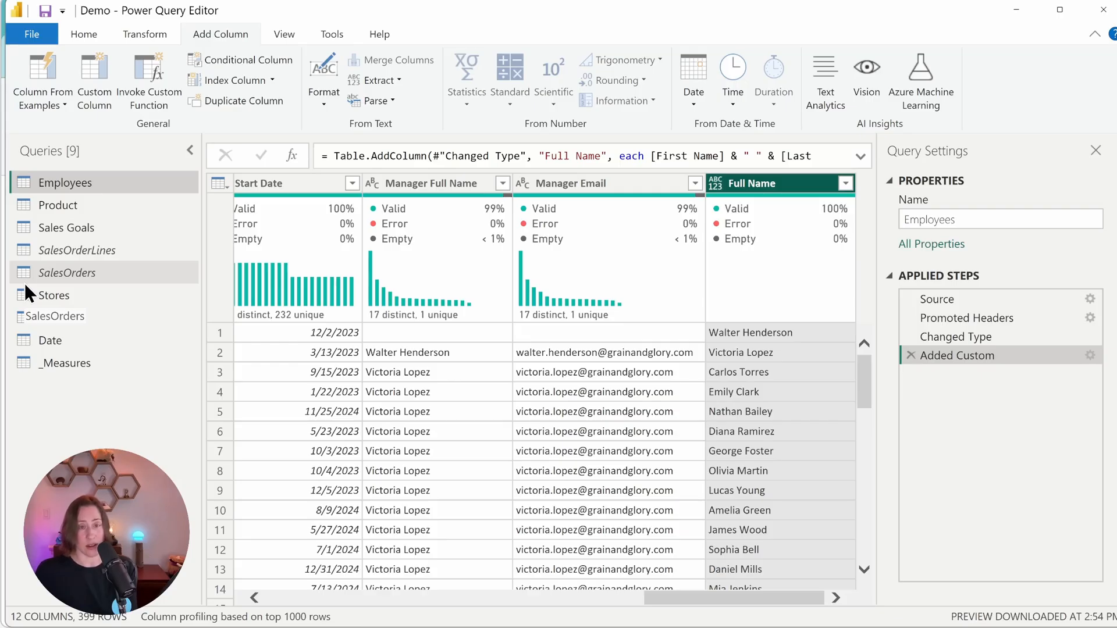
drag(24, 283, 24, 283)
click(84, 34)
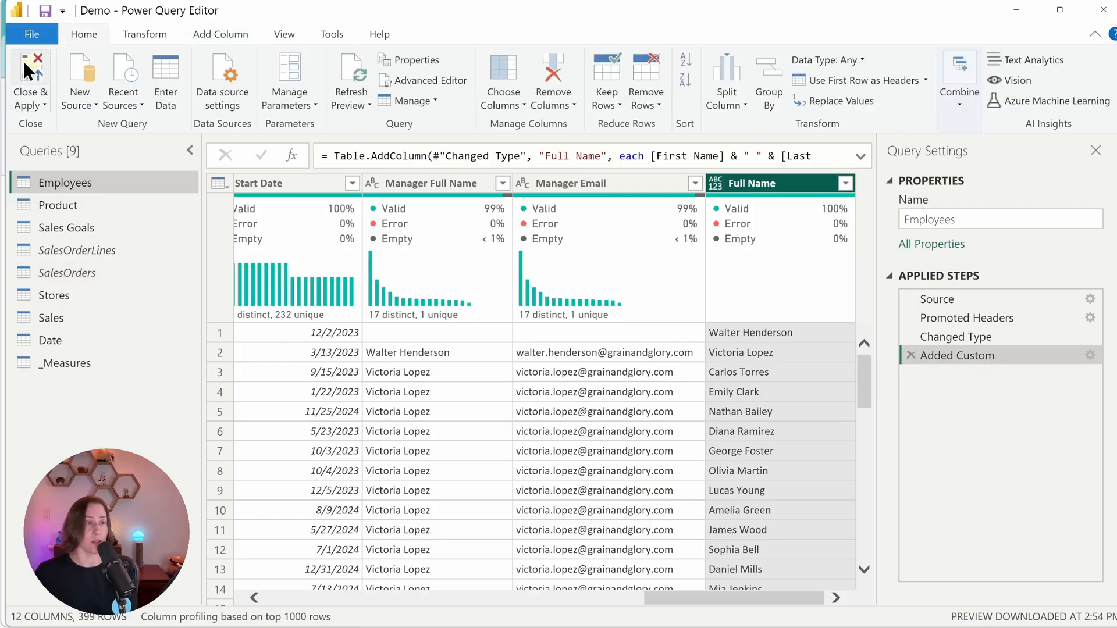
click(24, 61)
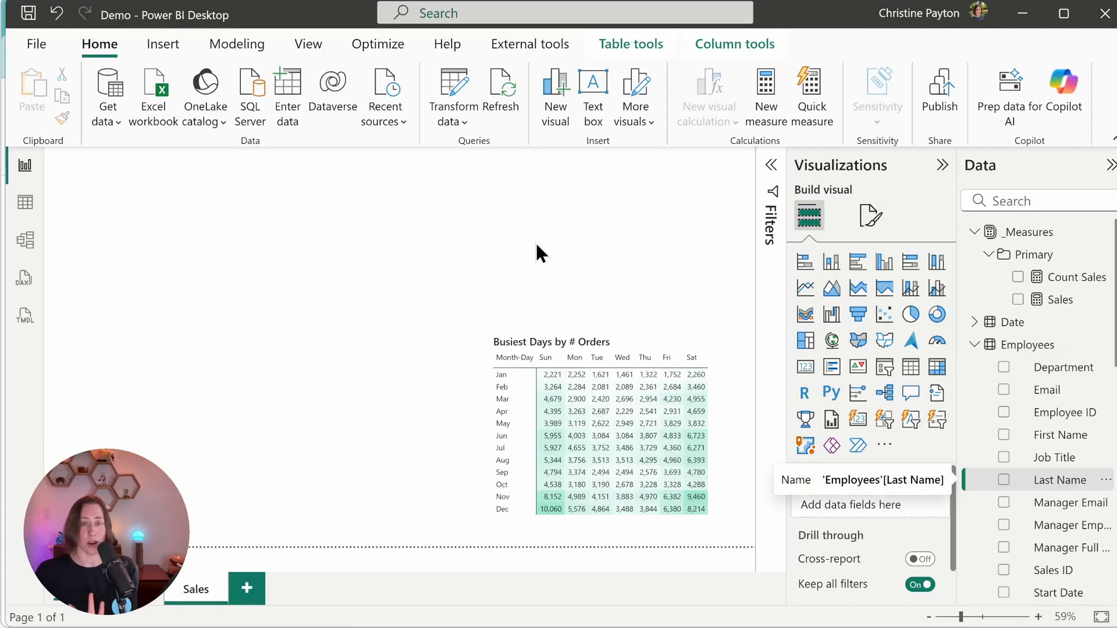
Start a new fields parameter named (Param) Dimension.
click(227, 55)
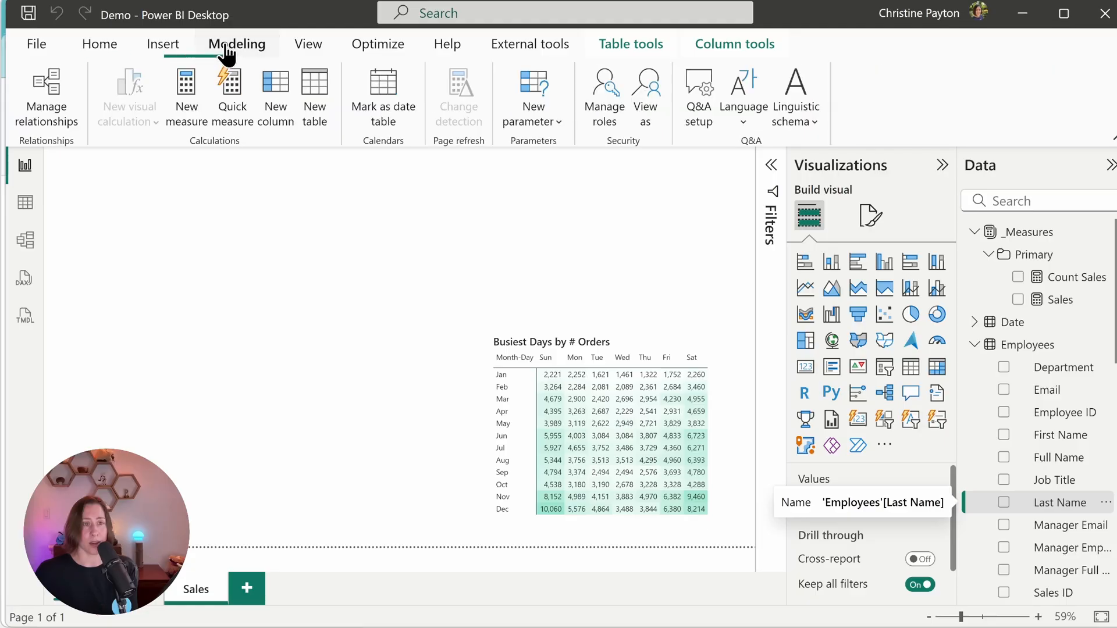
click(540, 134)
click(563, 180)
text((Param) Dimension)
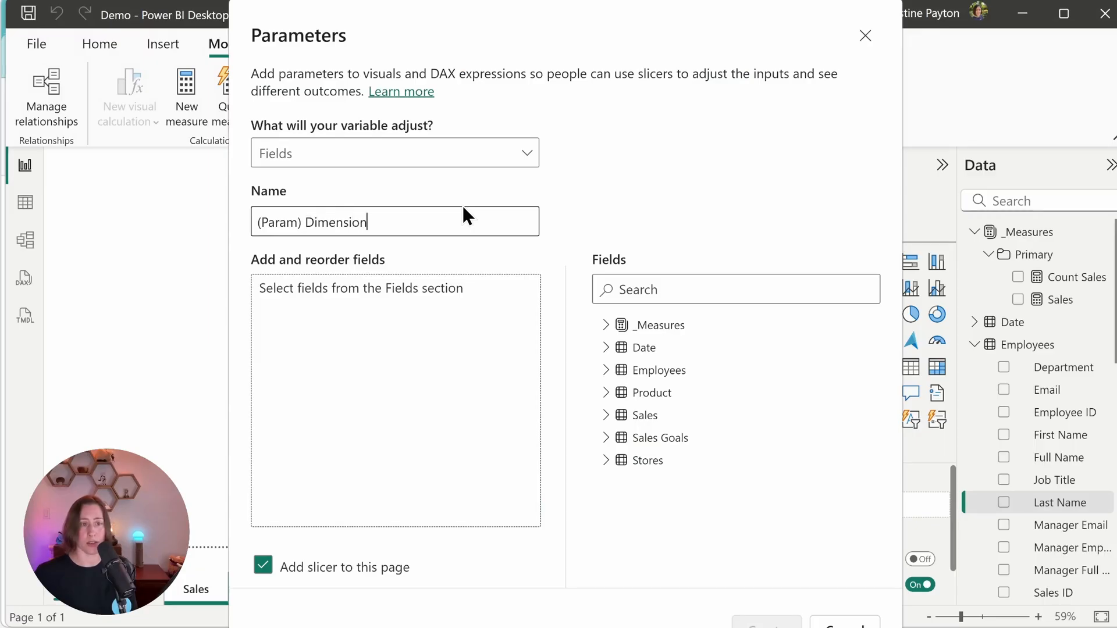
Add Store Name from Stores and Category from Product to the parameter's fields.
click(667, 294)
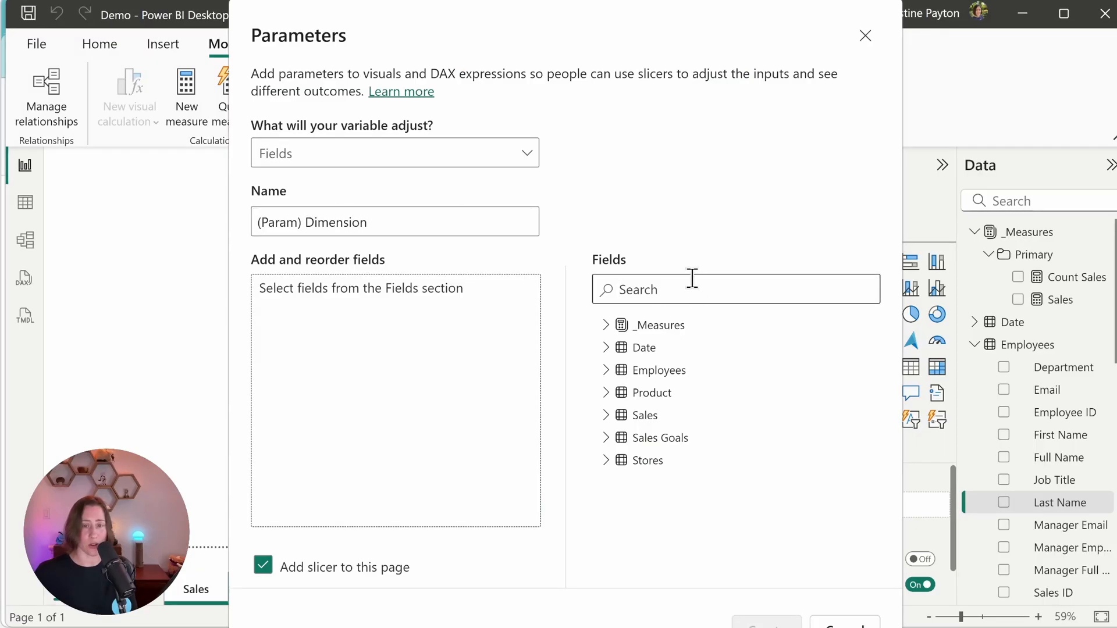
text(store)
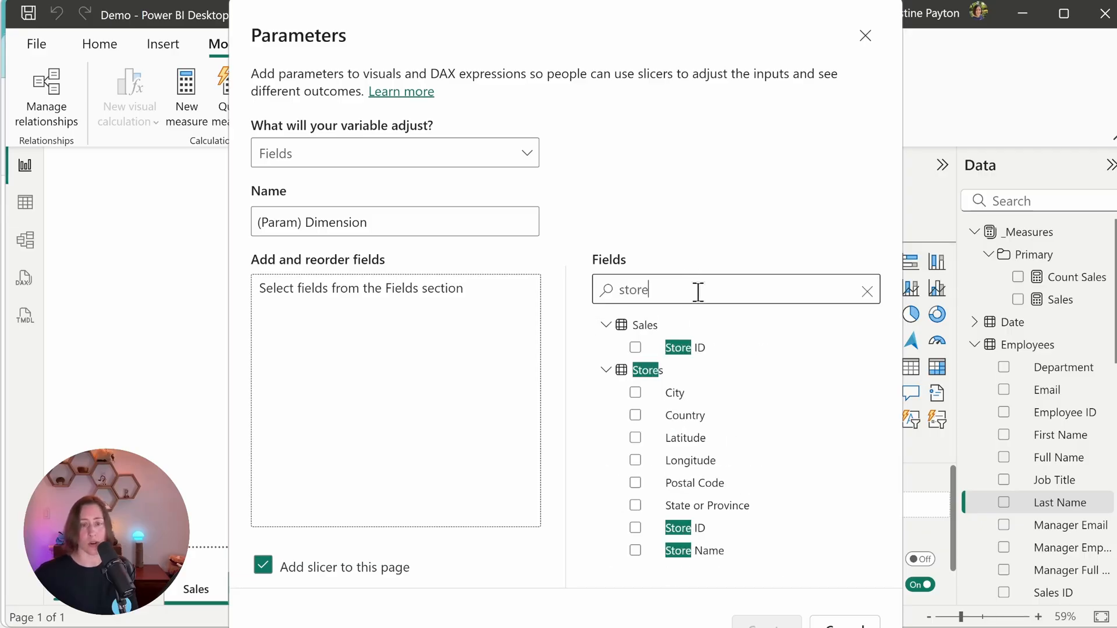
click(635, 550)
double_click(723, 290)
text(Cate)
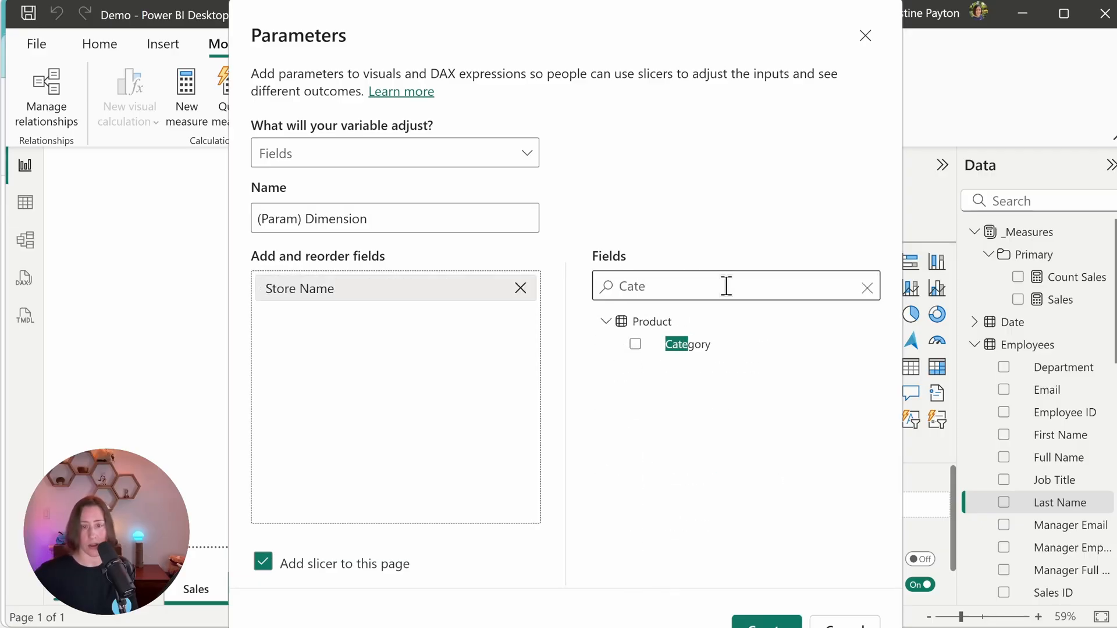
click(635, 343)
Add Flavor from Product and Full Name from Employees to the parameter, and create it with a slicer on the page.
double_click(660, 277)
text(Fla)
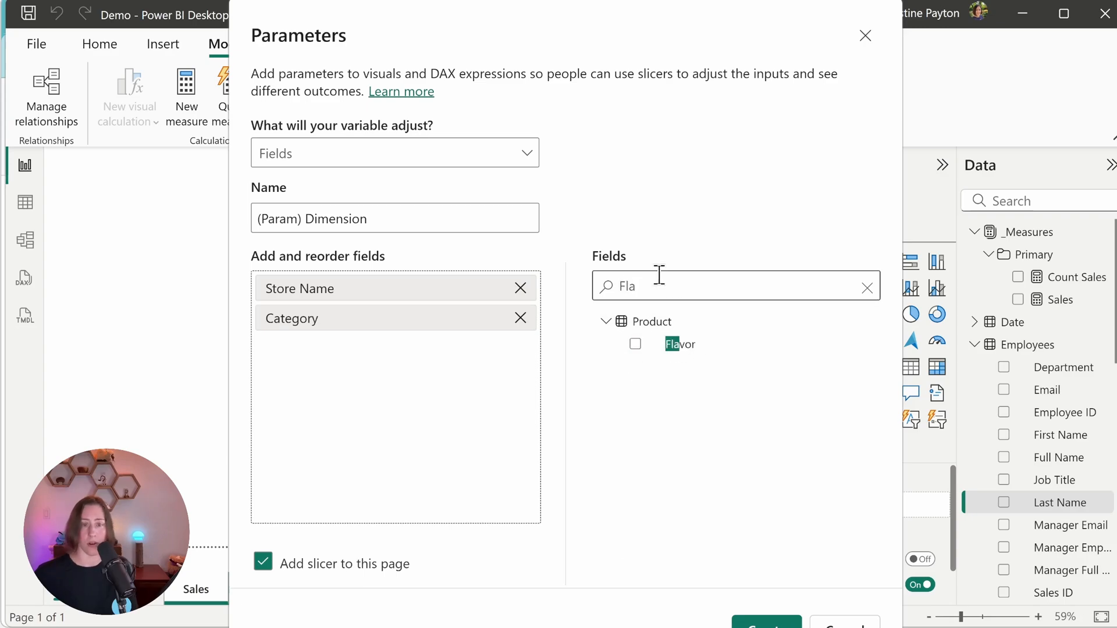
click(635, 344)
double_click(652, 284)
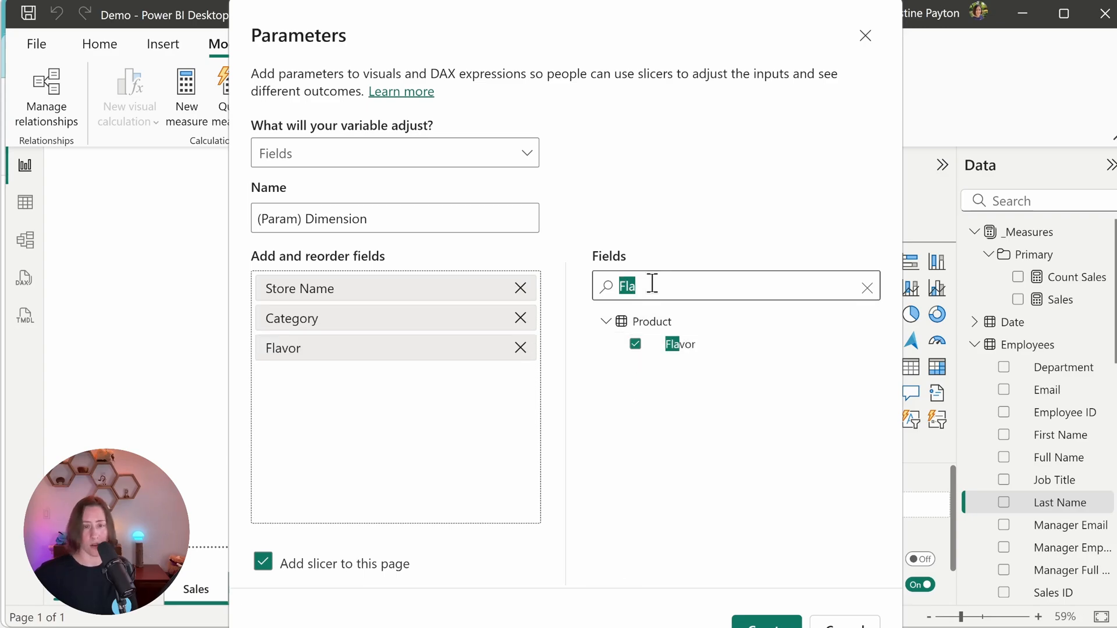
text(ful)
click(635, 344)
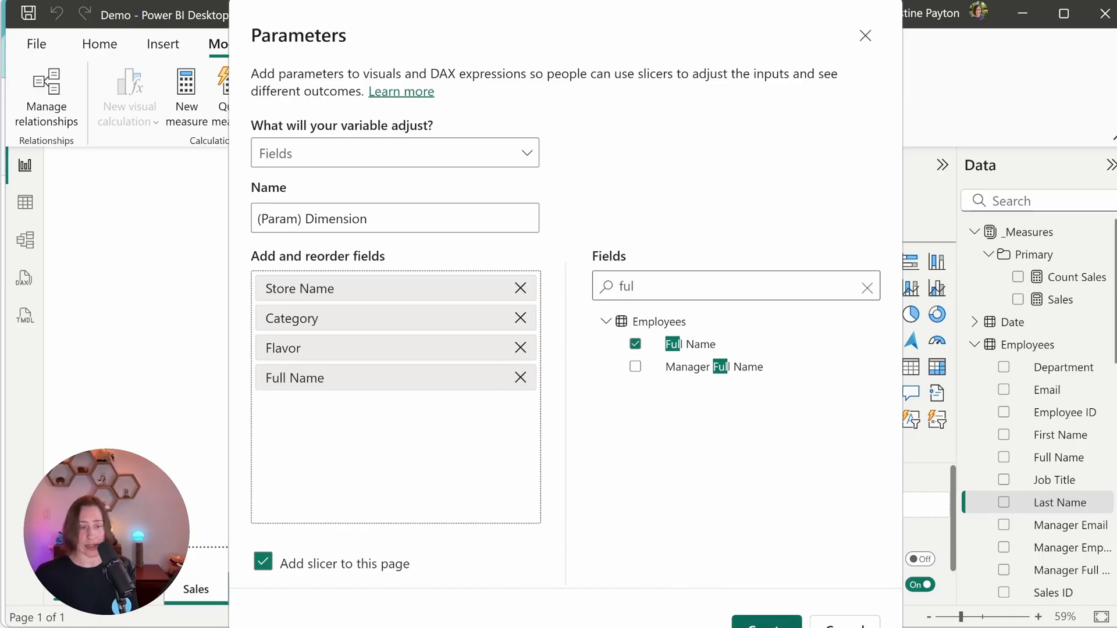
click(764, 621)
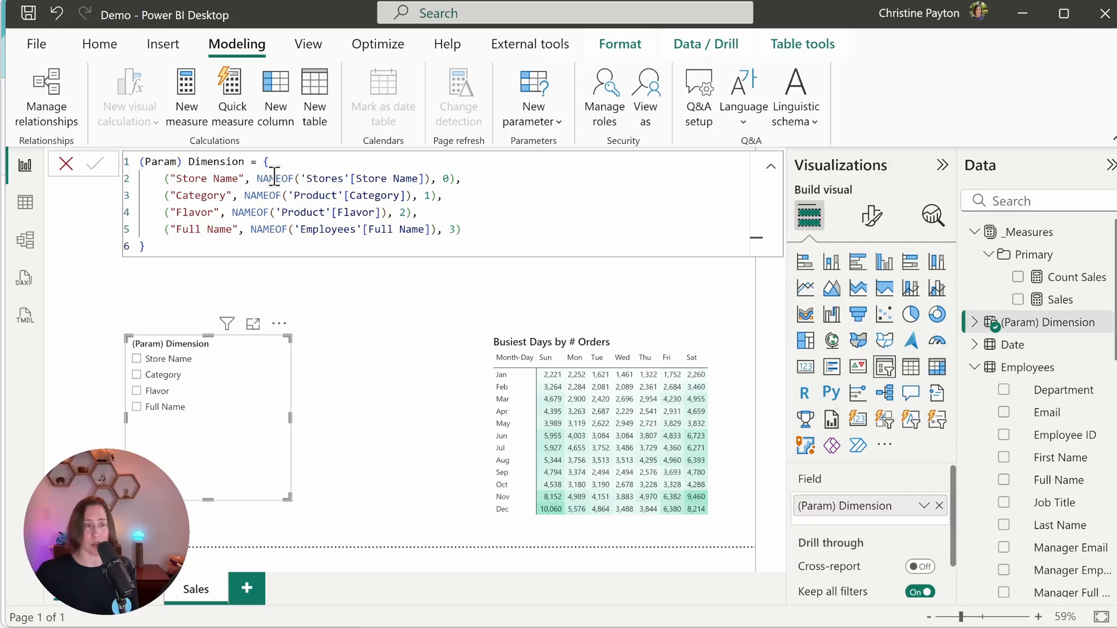
In the (Param) Dimension definition, change the Full Name label to Salesperson and the Store Name label to Store.
drag(192, 178, 227, 250)
click(307, 201)
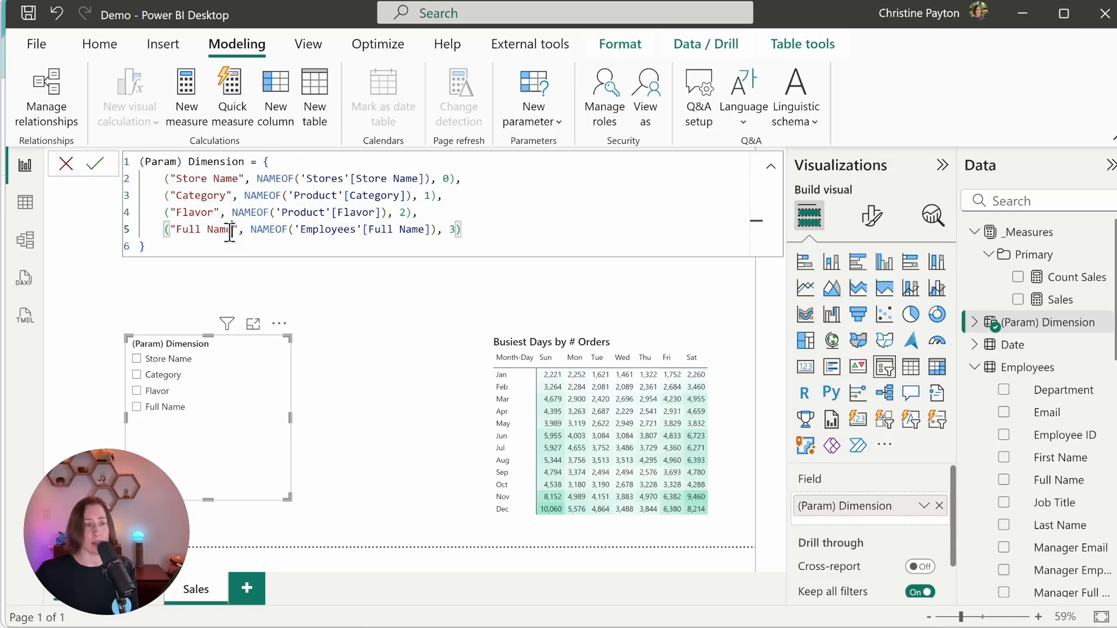
drag(231, 231, 176, 230)
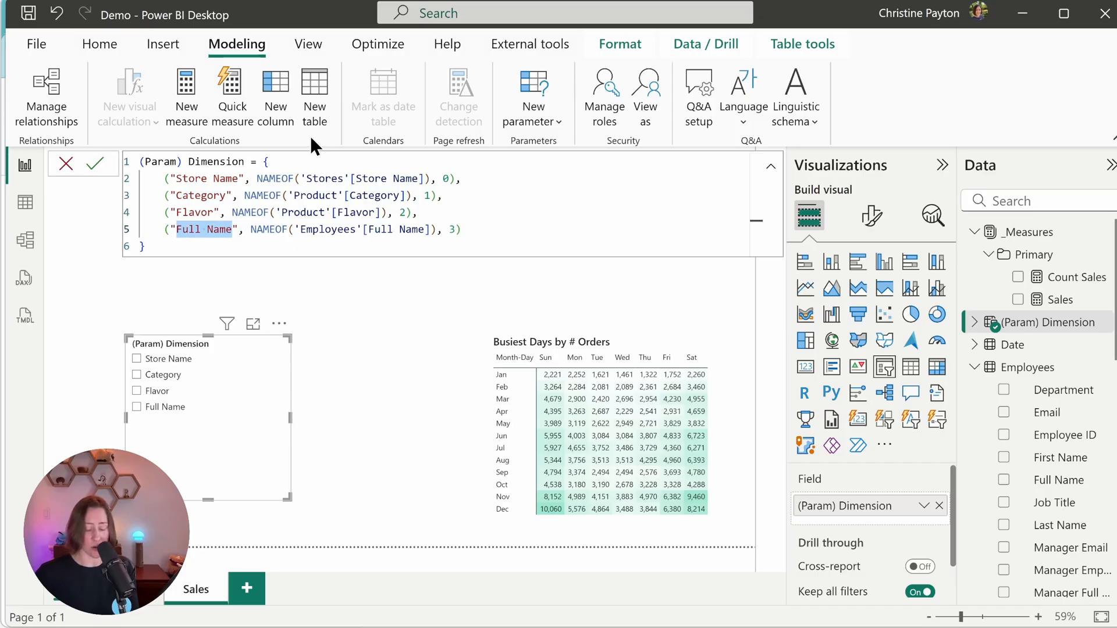
text(Salesperson)
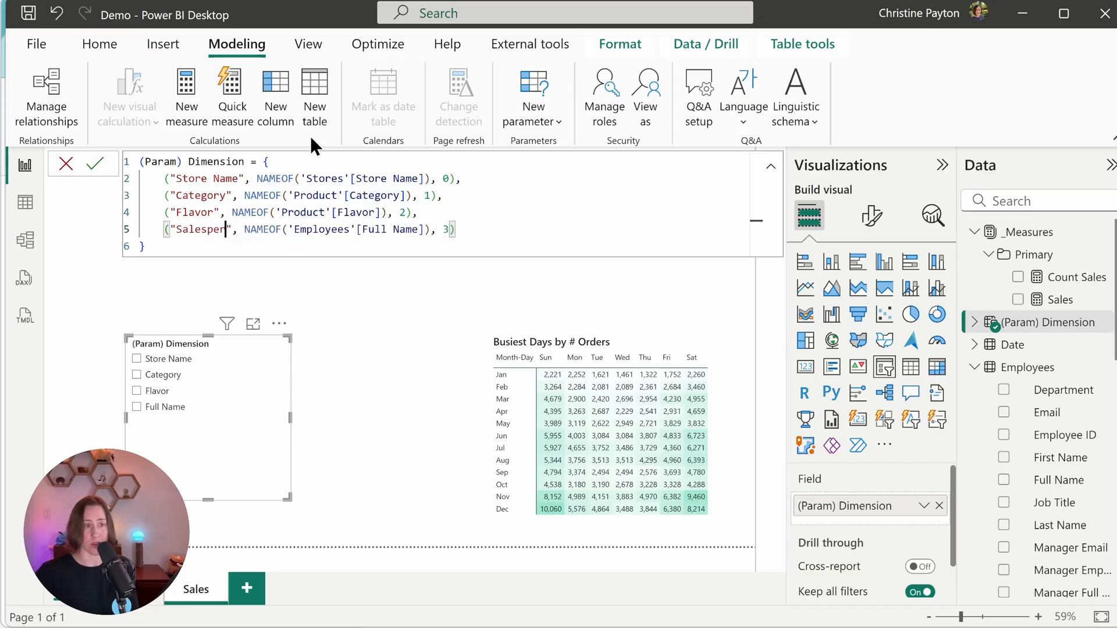
double_click(225, 179)
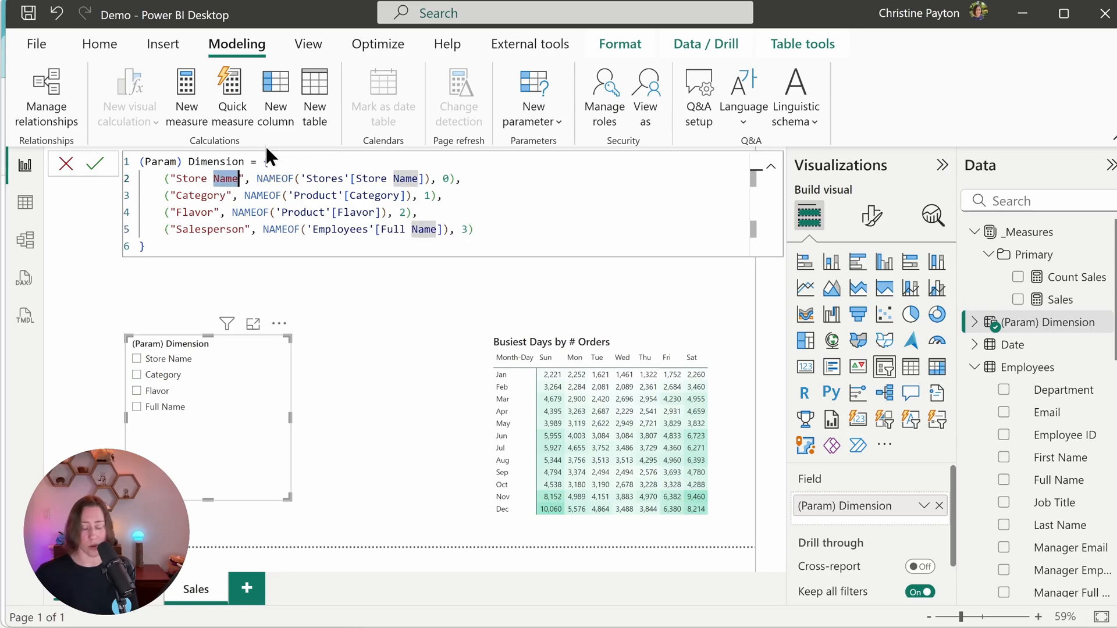
key(BackSpace)
key(BackSpace)
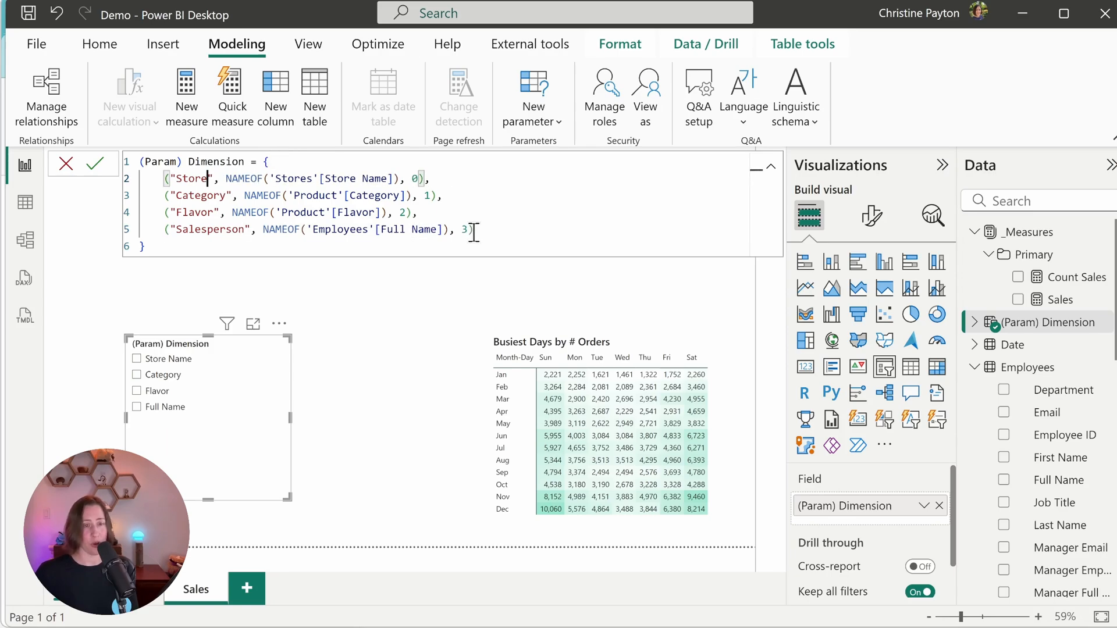
Duplicate the Salesperson entry as an extra line in the (Param) Dimension definition, and remove the copy again.
drag(475, 230, 164, 230)
key(ctrl+c)
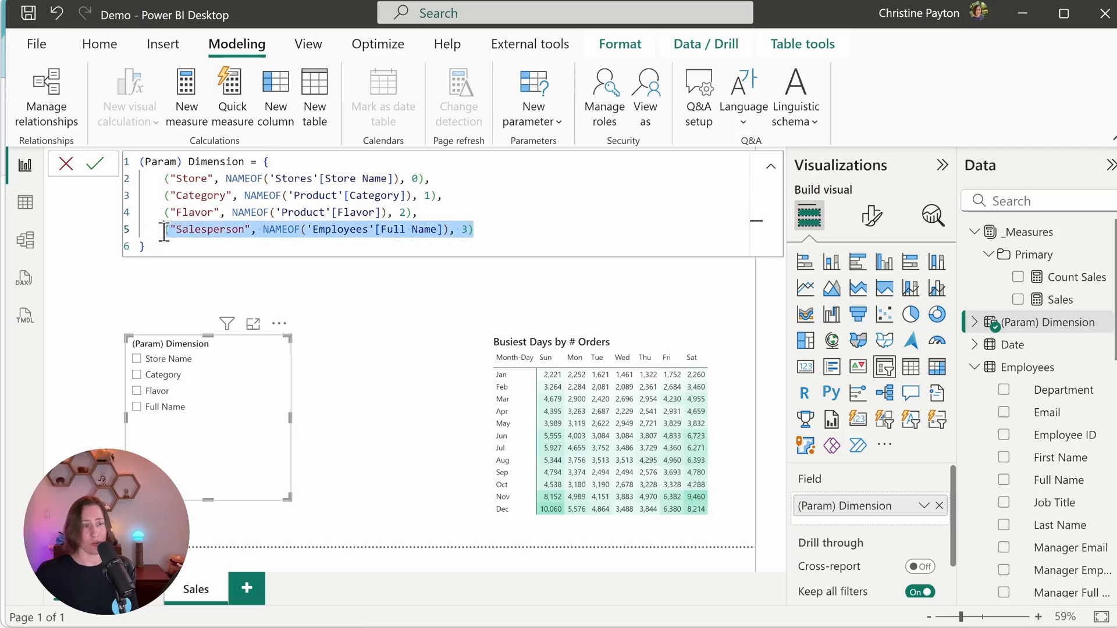
click(498, 227)
key(Return)
key(ctrl+v)
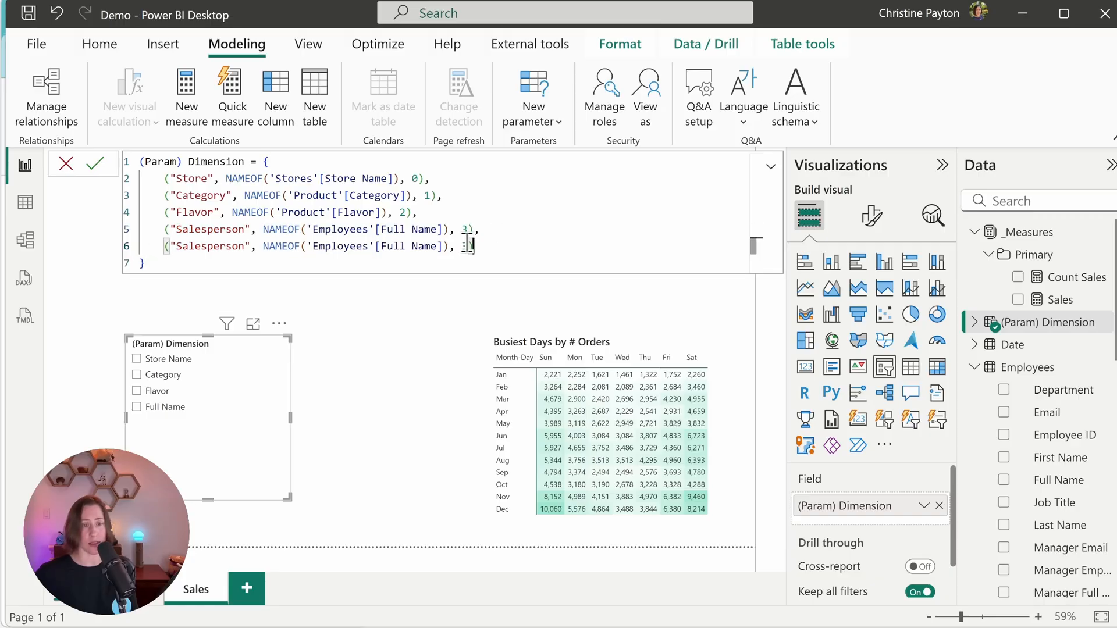
key(shift+Home)
key(BackSpace)
key(BackSpace)
key(BackSpace)
key(BackSpace)
Commit the (Param) Dimension definition and move its slicer to the left edge of the page.
click(98, 164)
drag(279, 324, 211, 327)
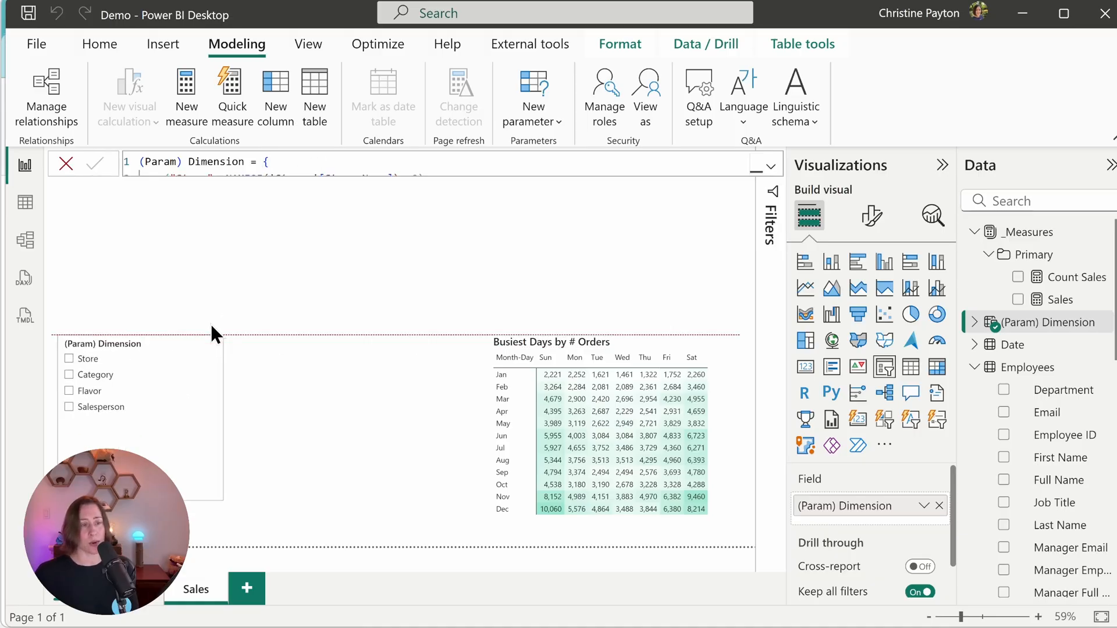
click(321, 355)
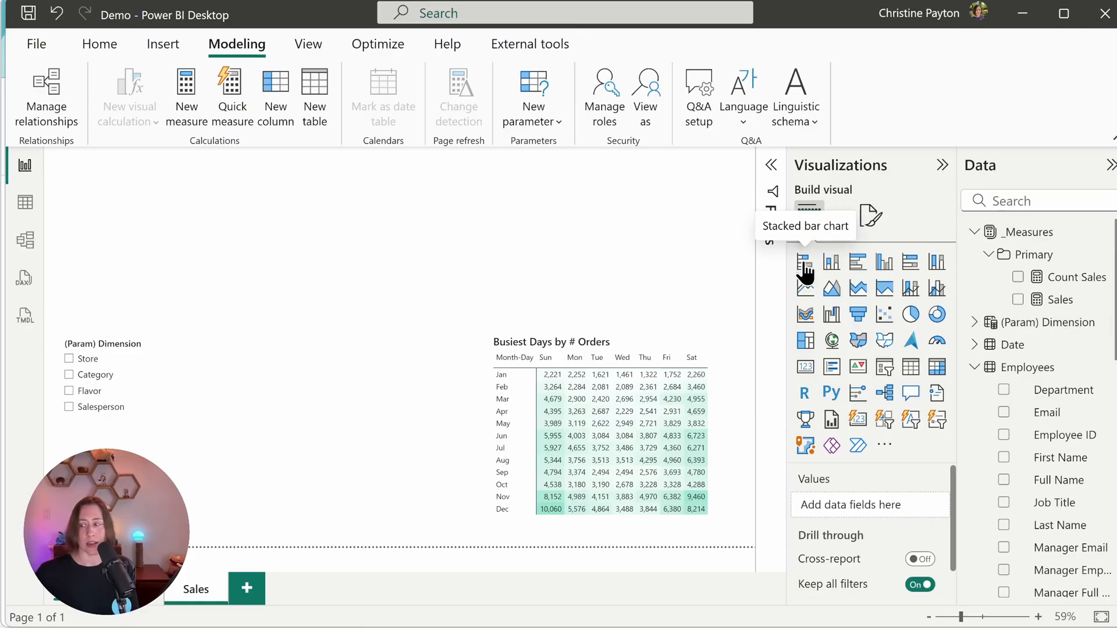
Insert a stacked bar chart between the slicer and the matrix, with (Param) Dimension on the Y-axis and Sales on the X-axis.
click(805, 270)
drag(158, 154, 285, 351)
drag(369, 492, 456, 536)
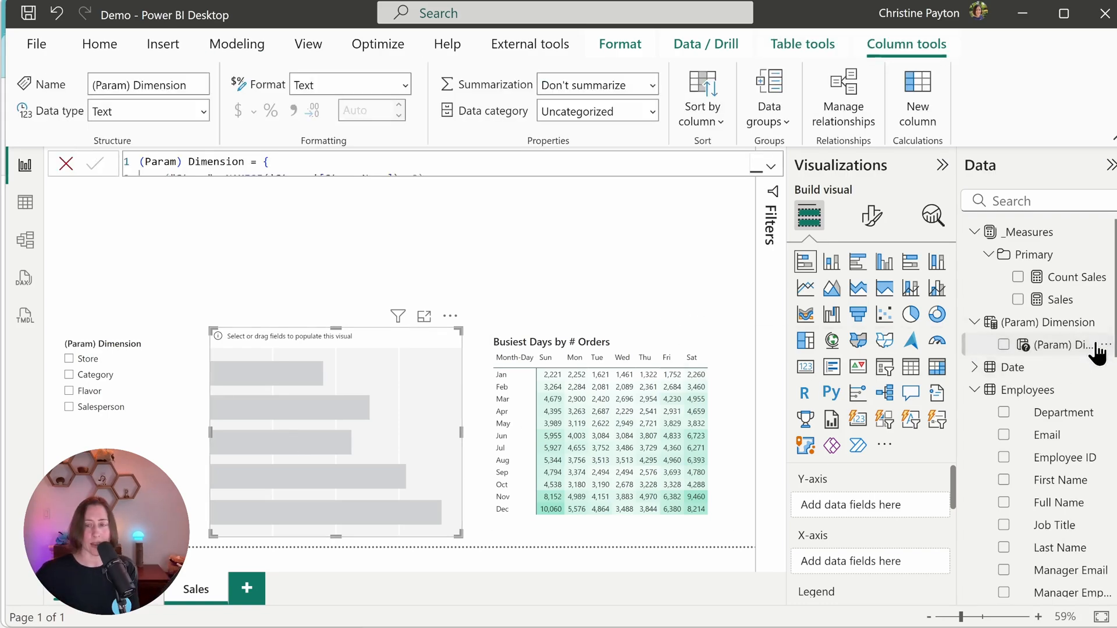
drag(1097, 352, 867, 507)
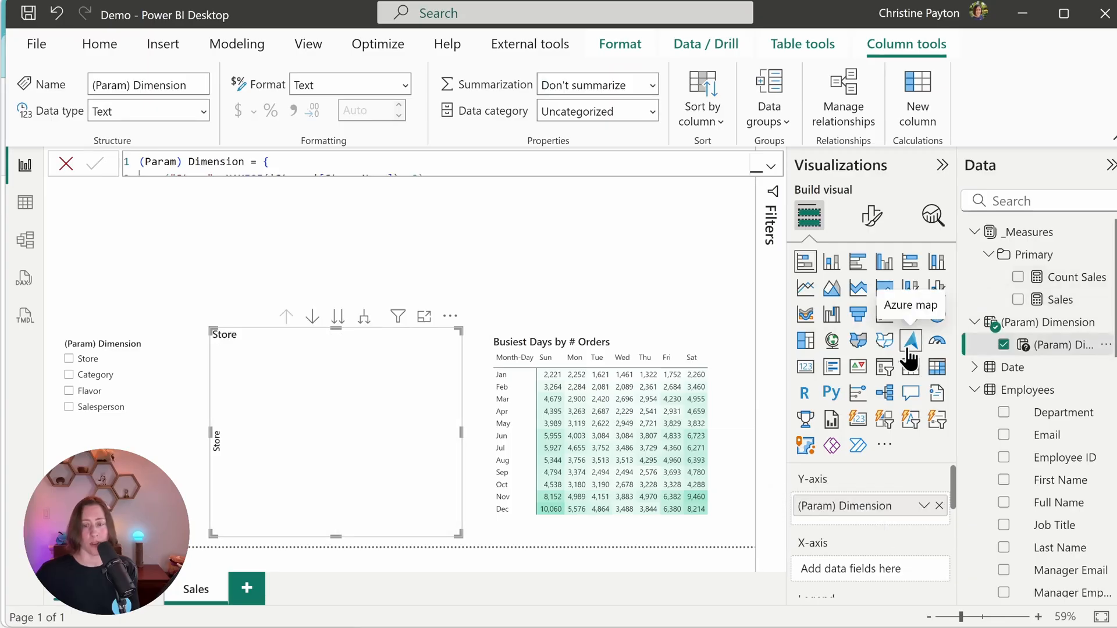
drag(1083, 300, 877, 570)
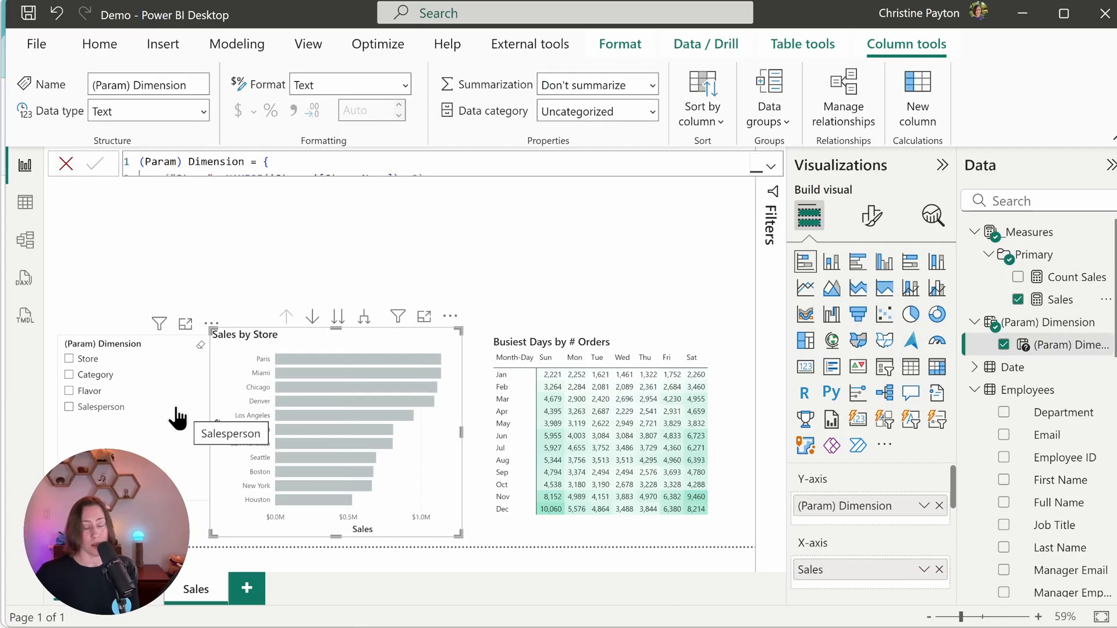
Select Category in the parameter slicer, and narrow and shift the slicer so it clears the bar chart.
click(69, 376)
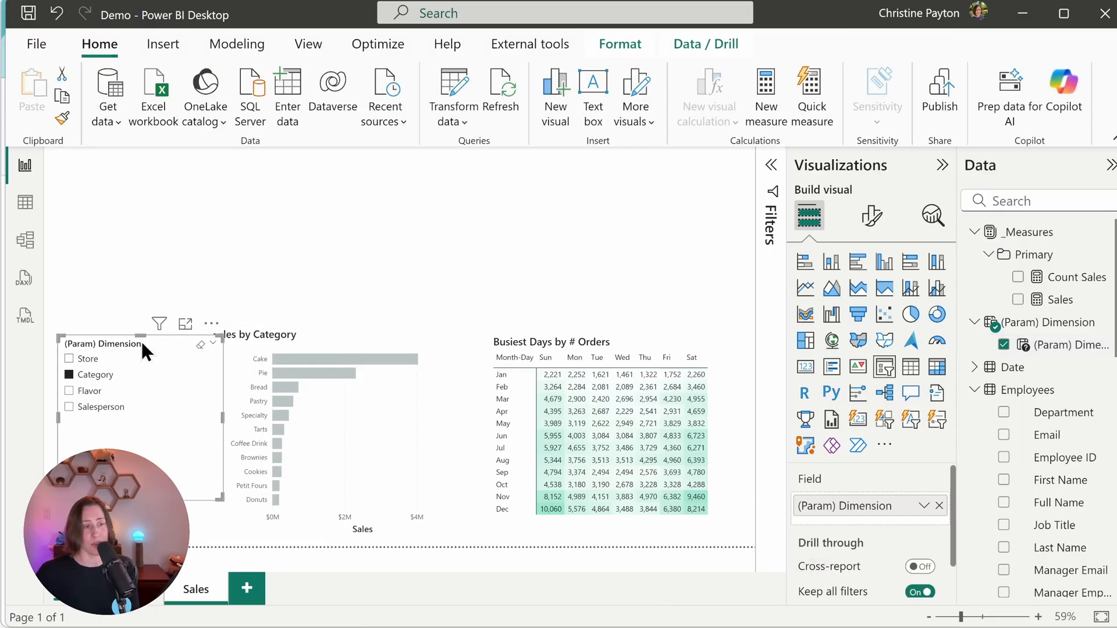
drag(222, 418, 177, 420)
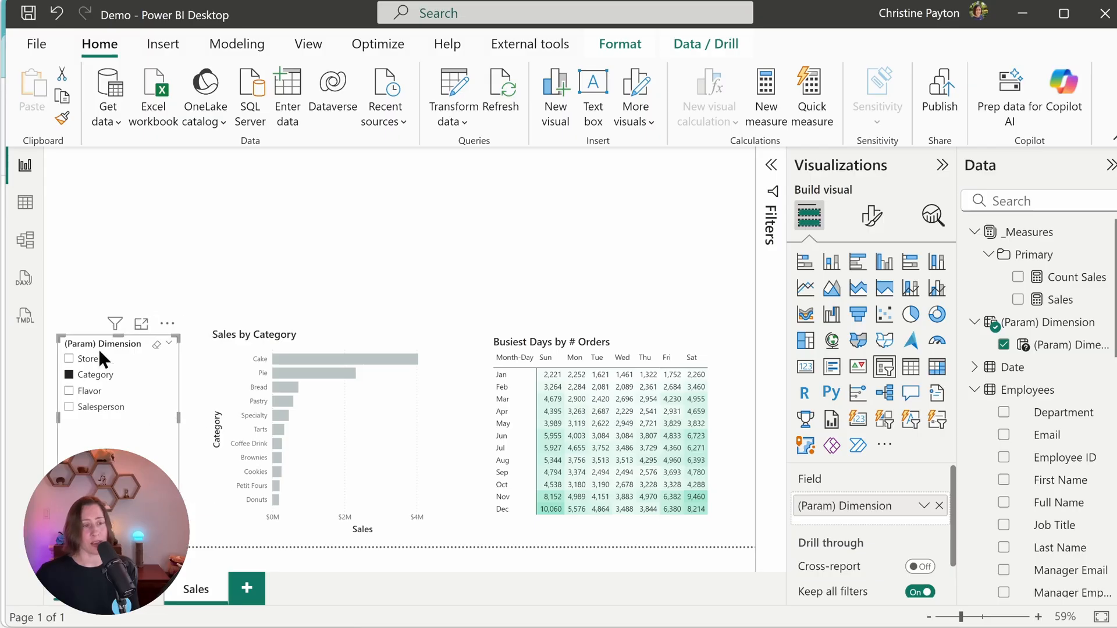
drag(103, 343, 107, 337)
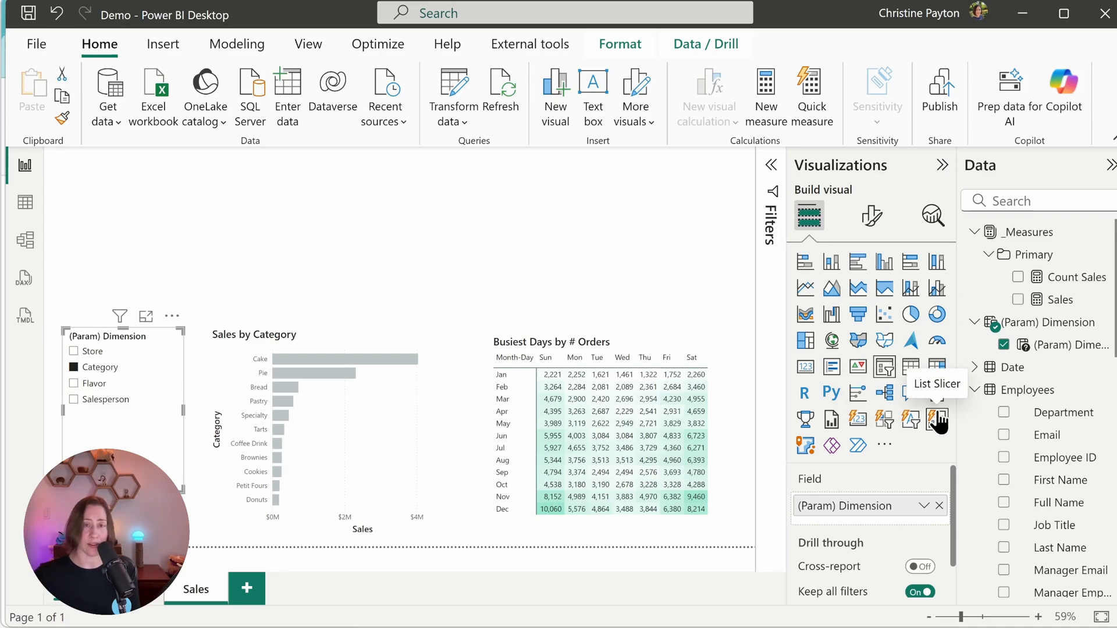
Convert the parameter slicer to a button slicer with Rounded Rectangle buttons and 10 px rounded corners.
click(884, 423)
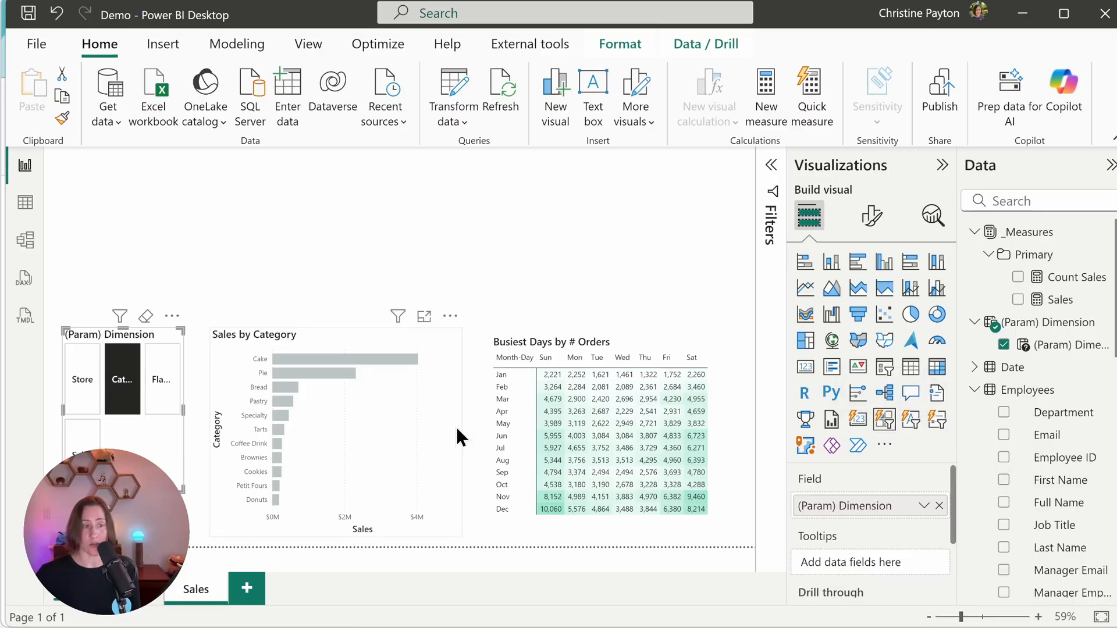
click(871, 218)
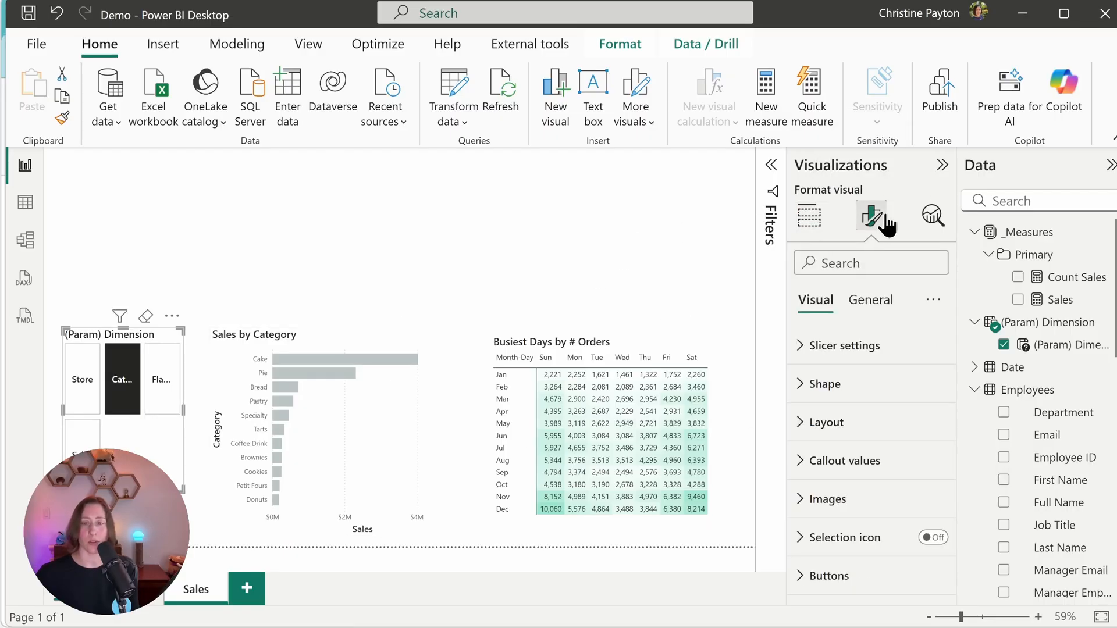
click(831, 381)
click(904, 460)
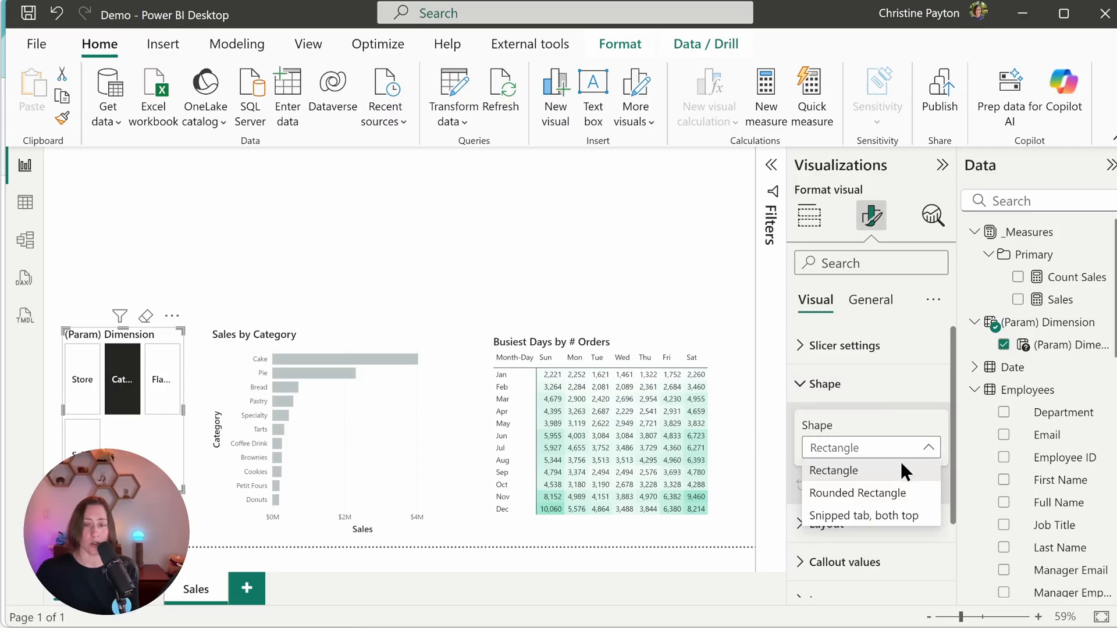
click(900, 491)
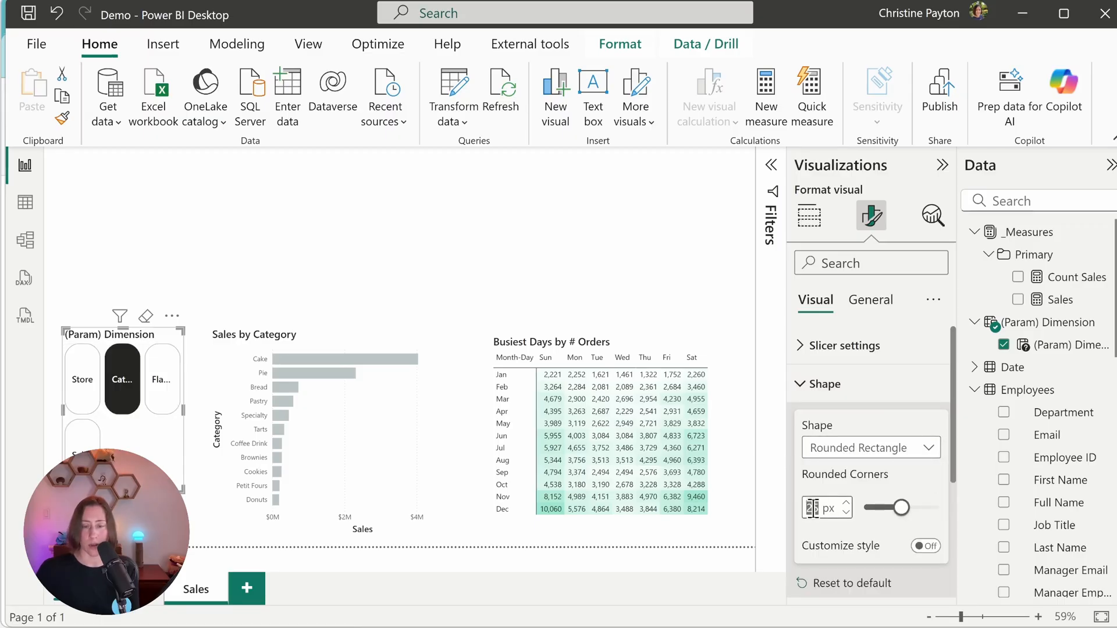
text(10)
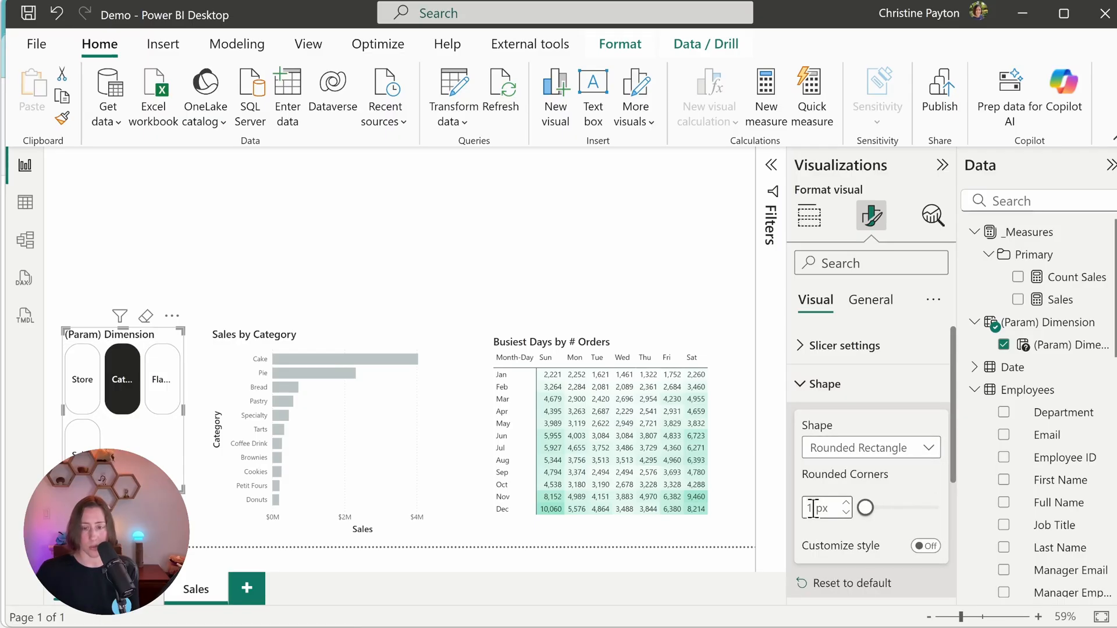
Arrange the slicer's buttons in a single column showing all four, and shorten the slicer to fit them.
click(825, 384)
click(843, 426)
scroll(850, 433, down, 2)
click(873, 423)
click(898, 445)
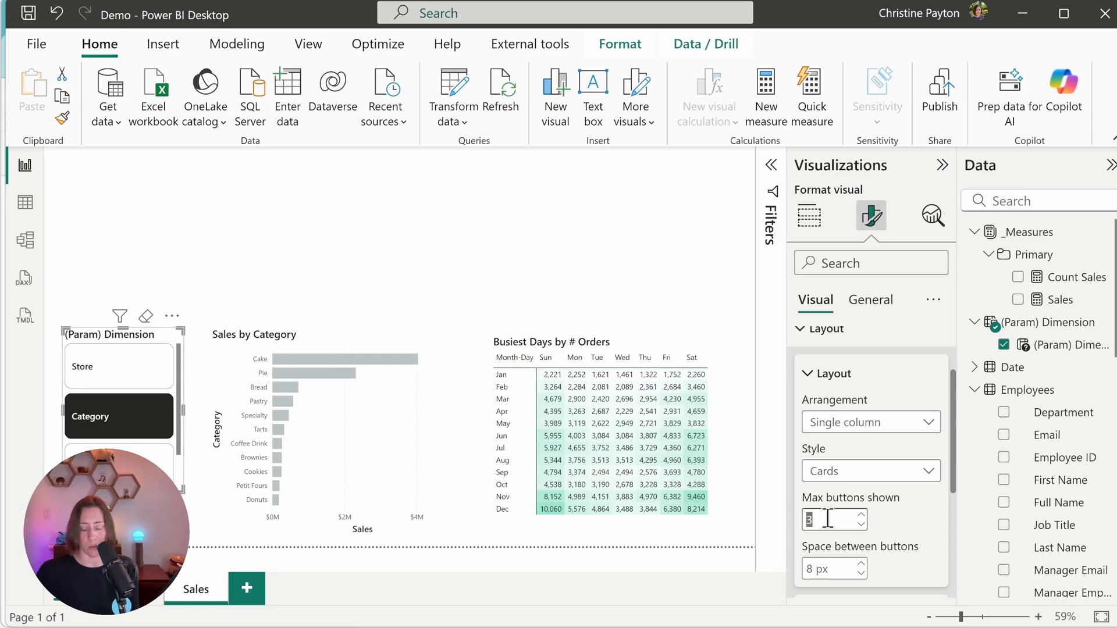
scroll(827, 519, down, 5)
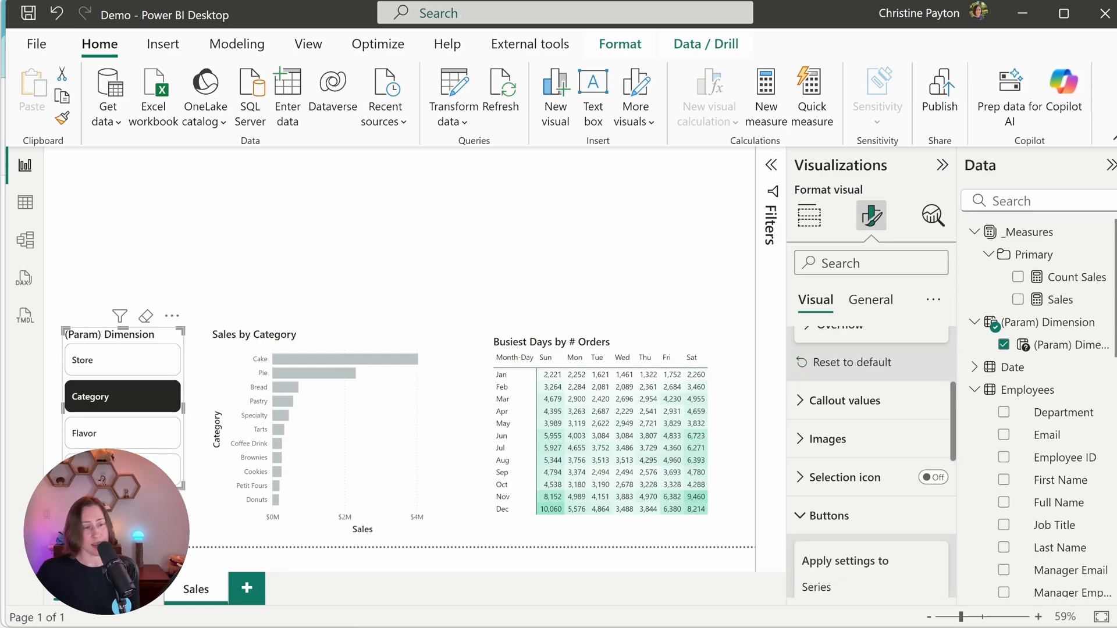
drag(135, 489, 135, 450)
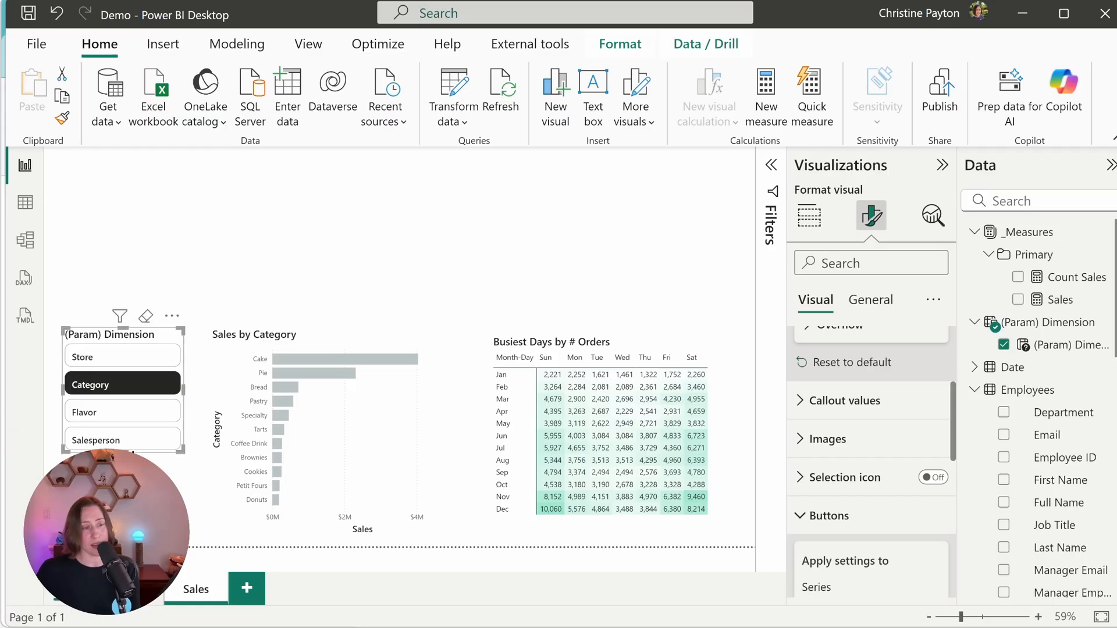
Give the slicer buttons custom padding of 2 px at the top, 20 px at the left and 2 px at the bottom.
scroll(899, 510, down, 1)
scroll(899, 510, down, 5)
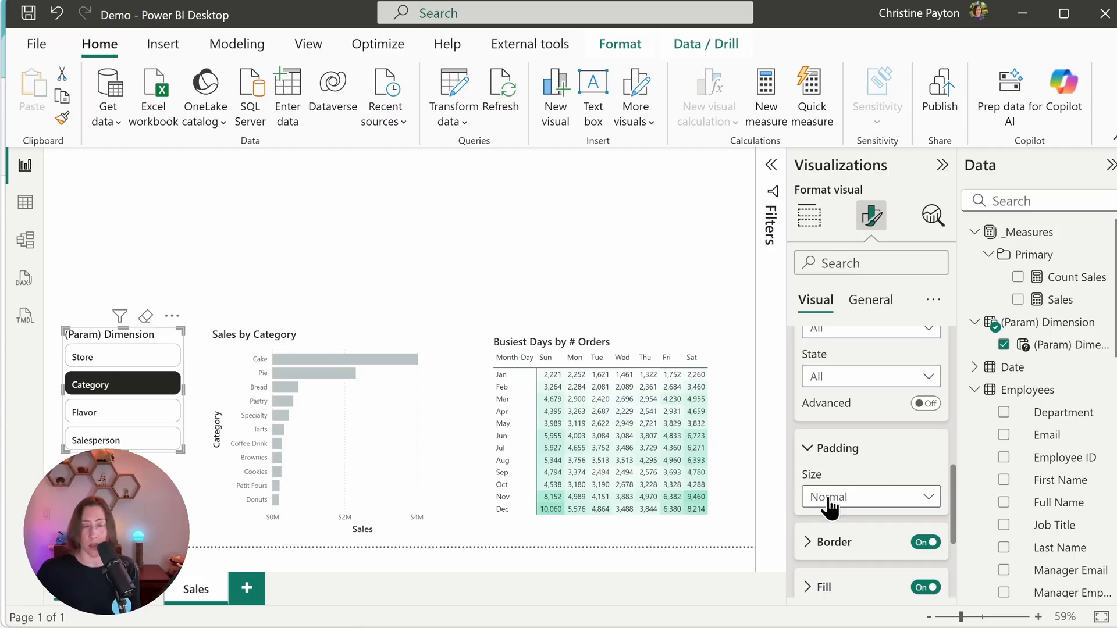
click(876, 498)
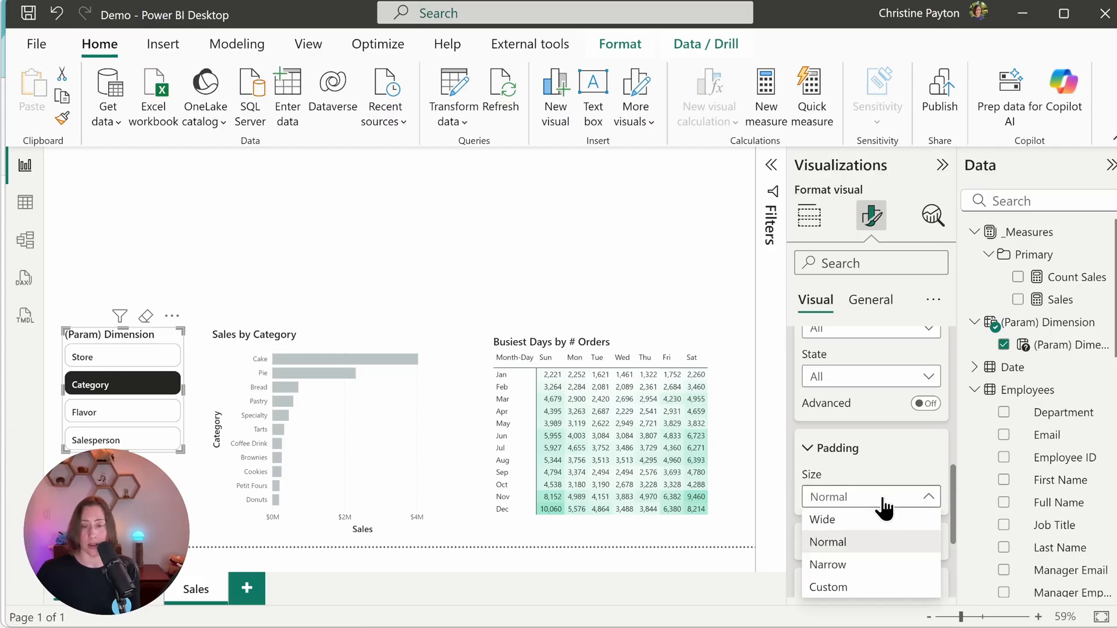
click(832, 588)
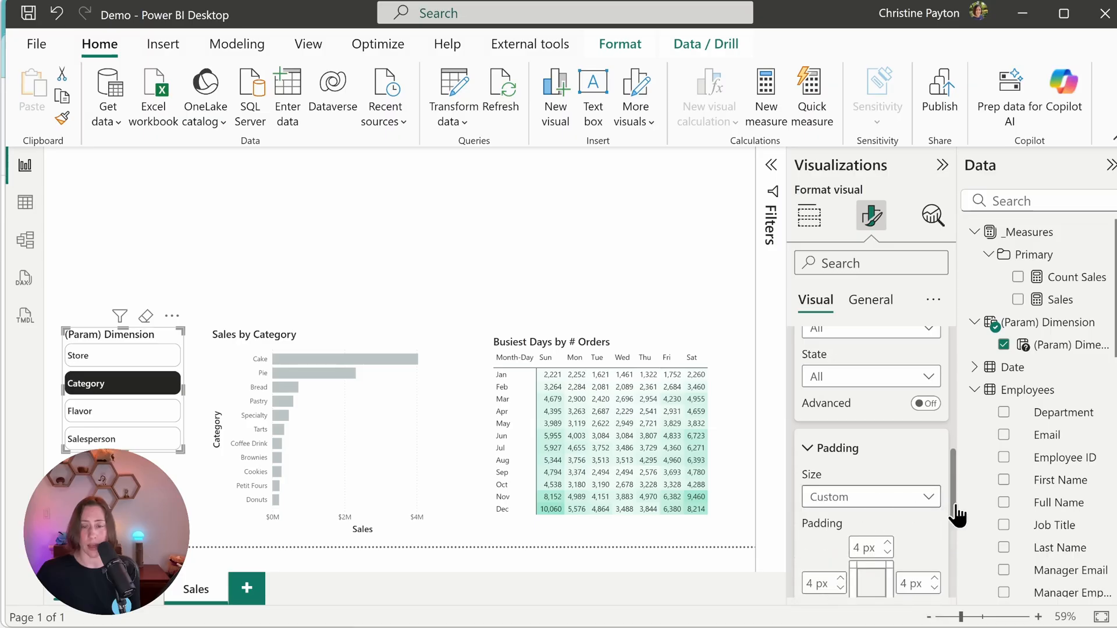
scroll(858, 455, down, 2)
click(855, 450)
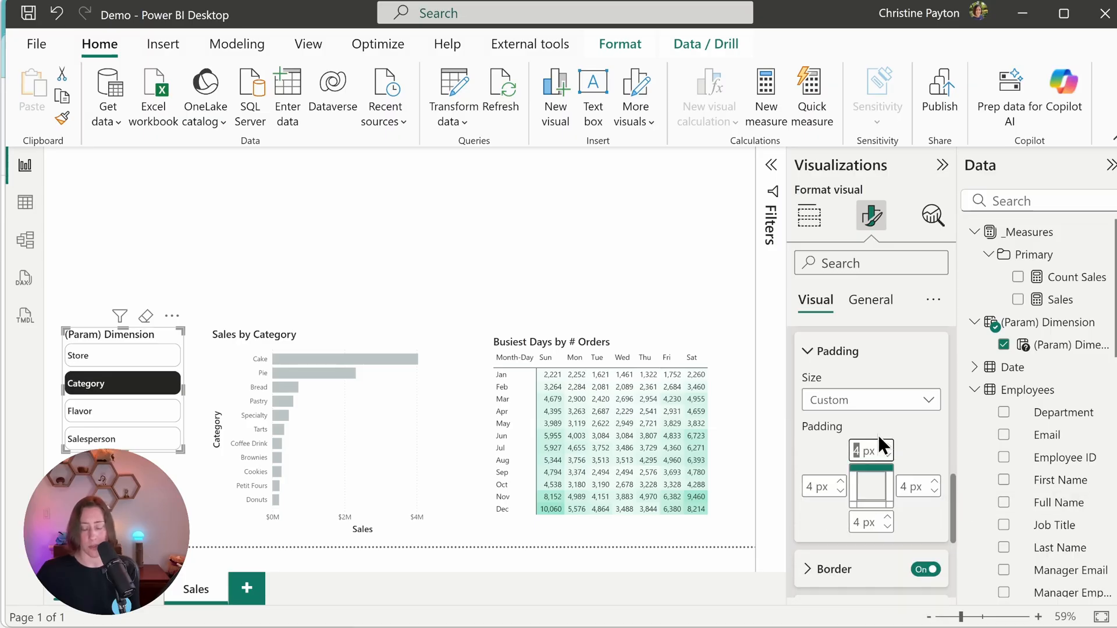
text(2)
click(810, 488)
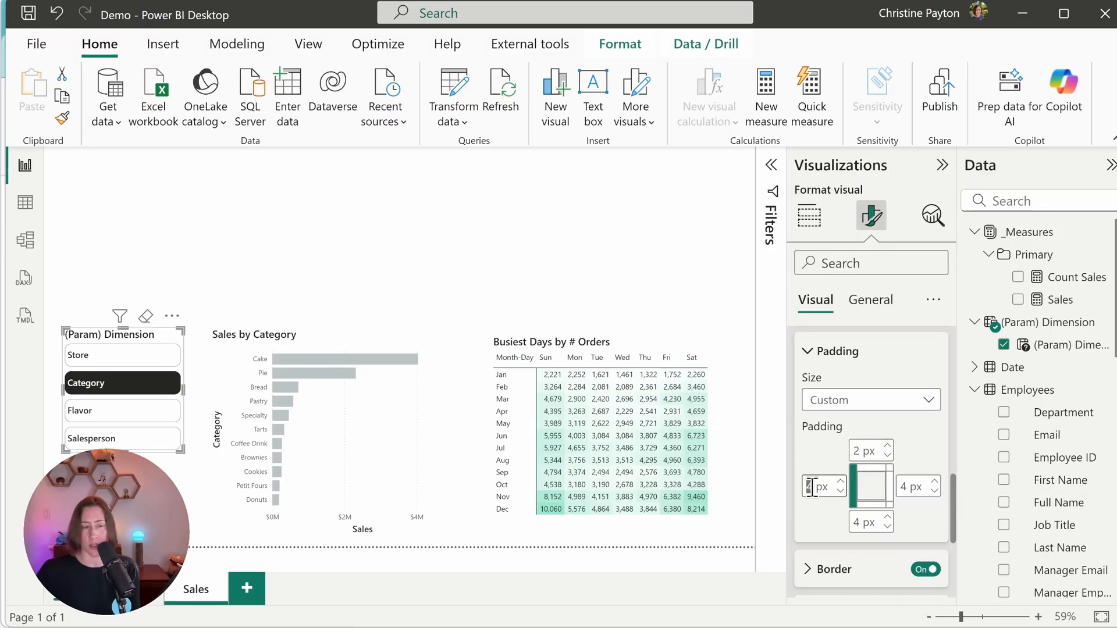
text(1)
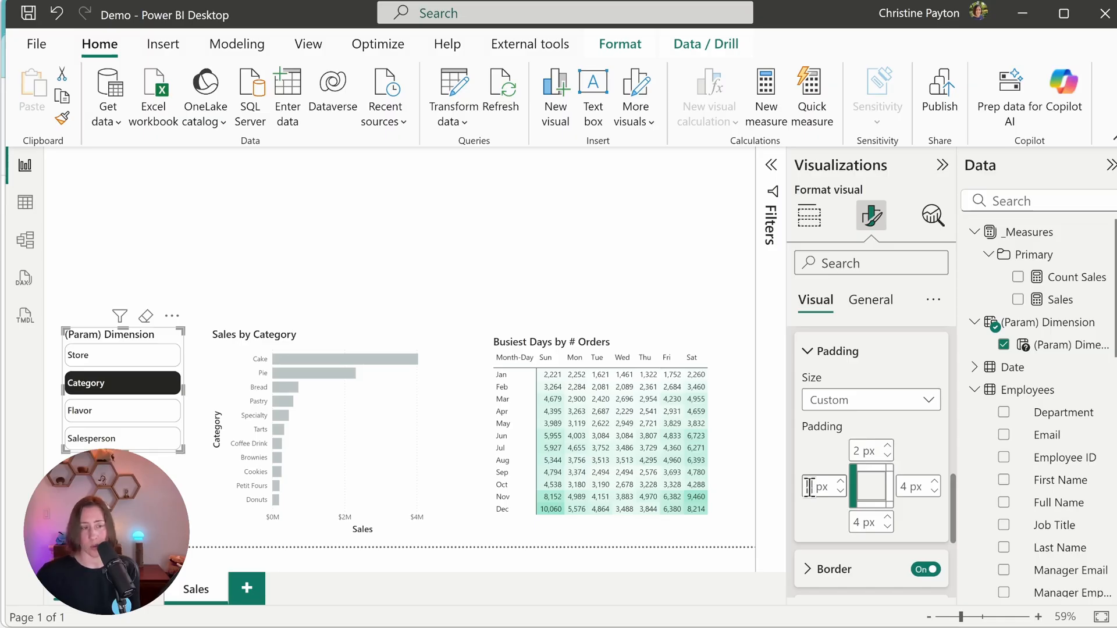
text(0)
click(860, 522)
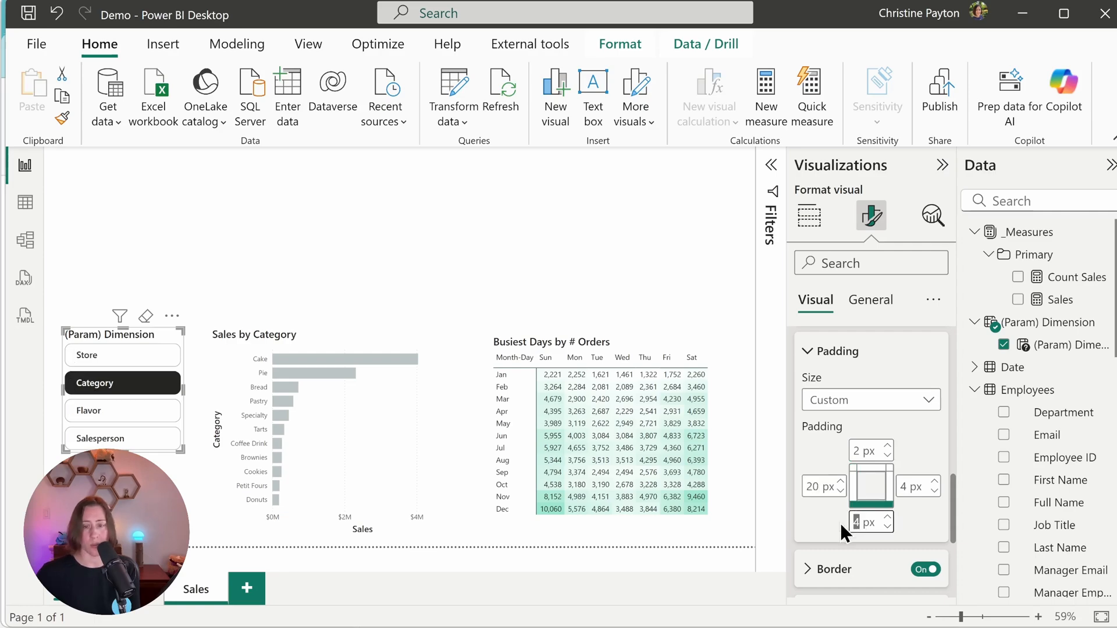
text(2)
click(826, 350)
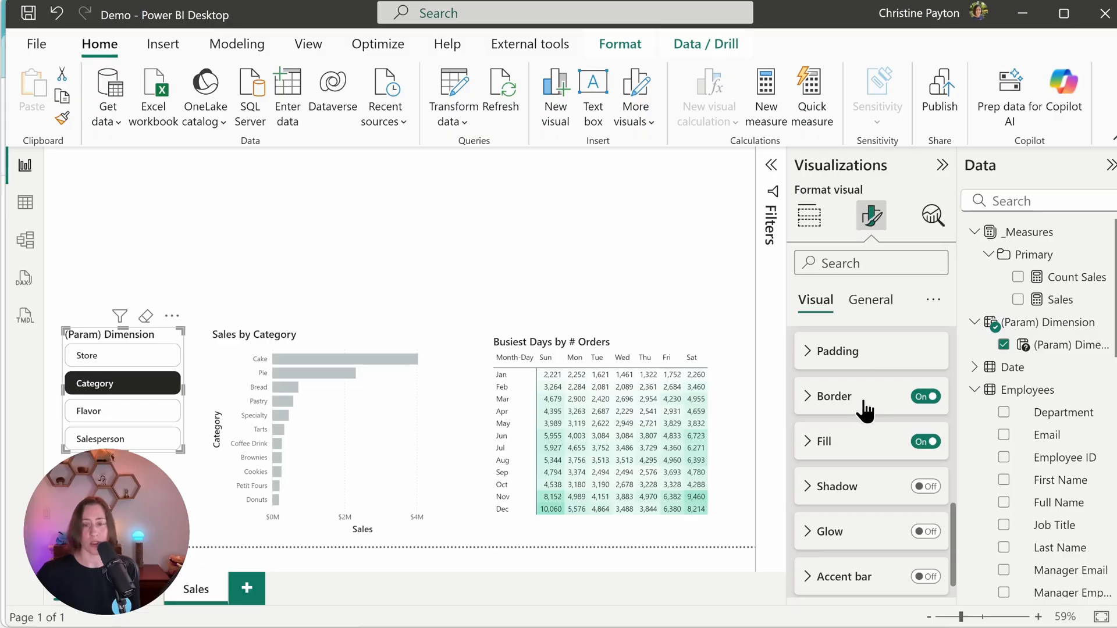
Set the slicer buttons' border color to the light gray theme color for all states.
scroll(869, 410, up, 4)
scroll(850, 415, down, 4)
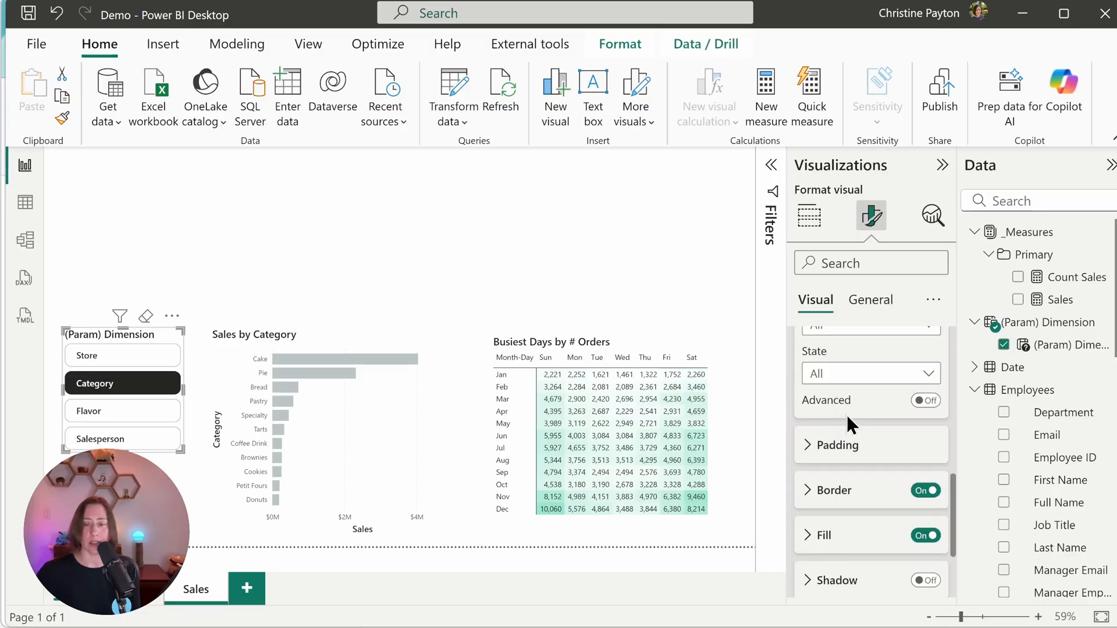
click(855, 402)
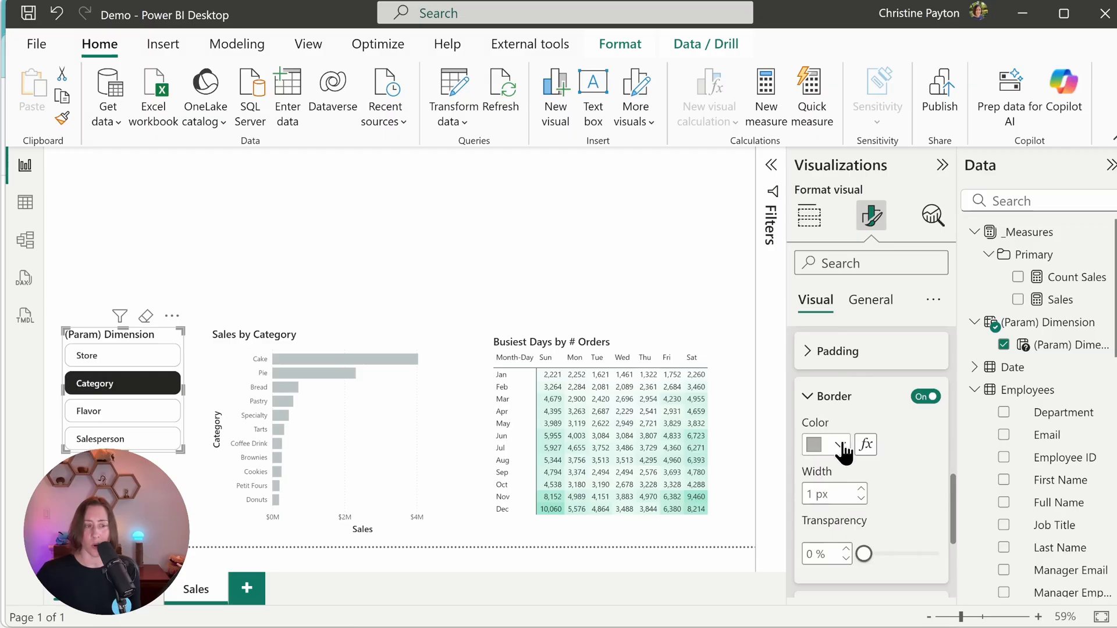
click(839, 446)
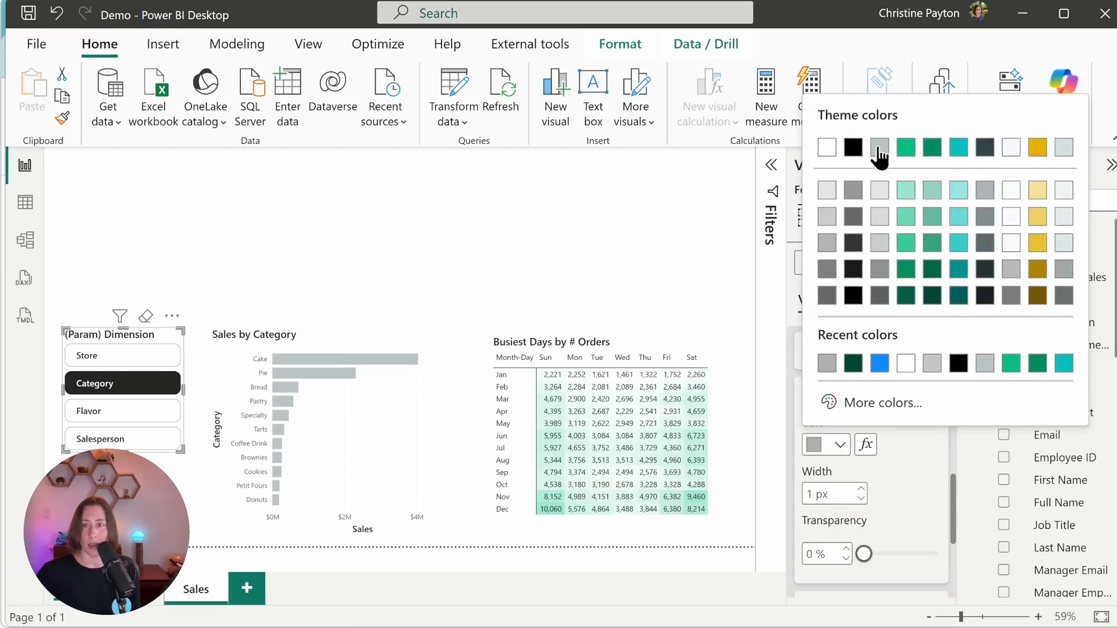
click(1065, 149)
Set the fill color of the slicer buttons' Selected state to a light green theme tint.
scroll(958, 513, down, 1)
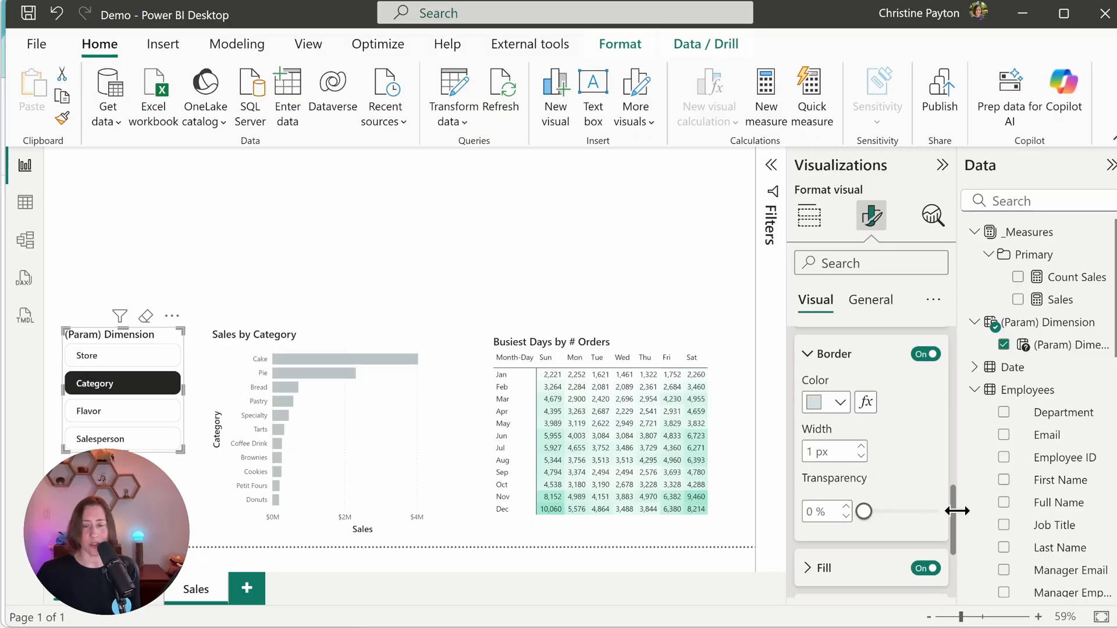
scroll(957, 511, up, 4)
scroll(958, 474, up, 2)
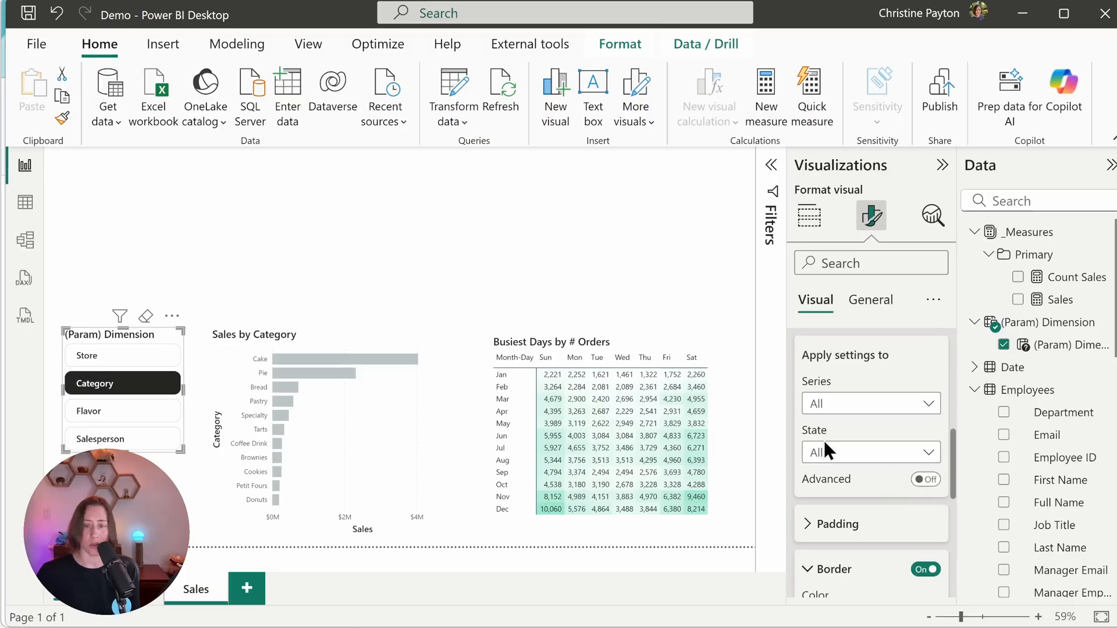
click(846, 455)
click(844, 567)
scroll(955, 470, down, 6)
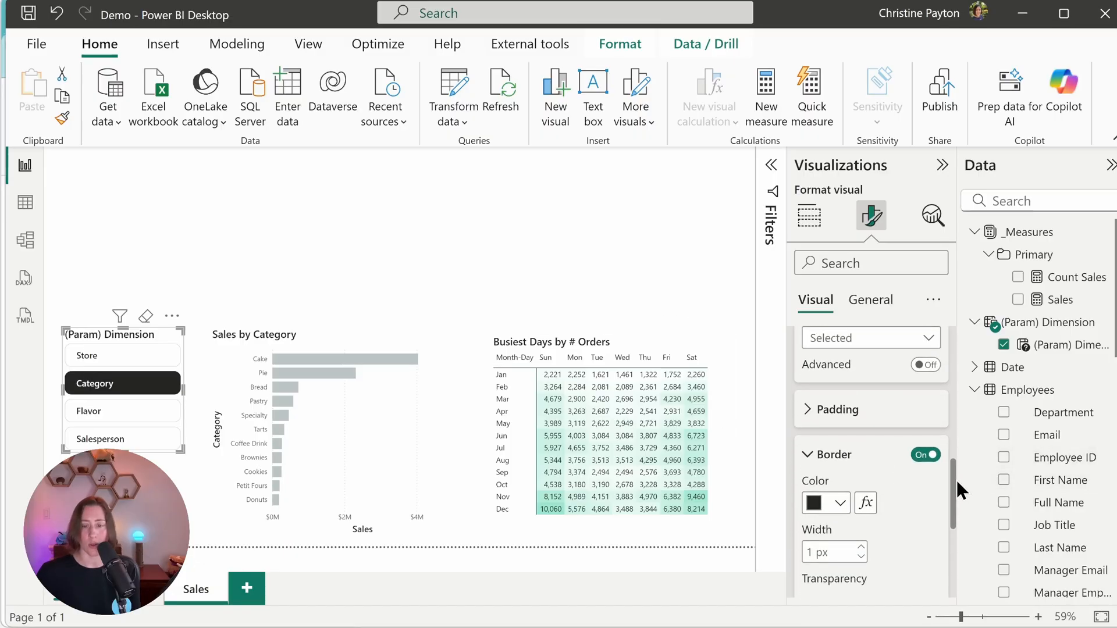
scroll(954, 530, down, 1)
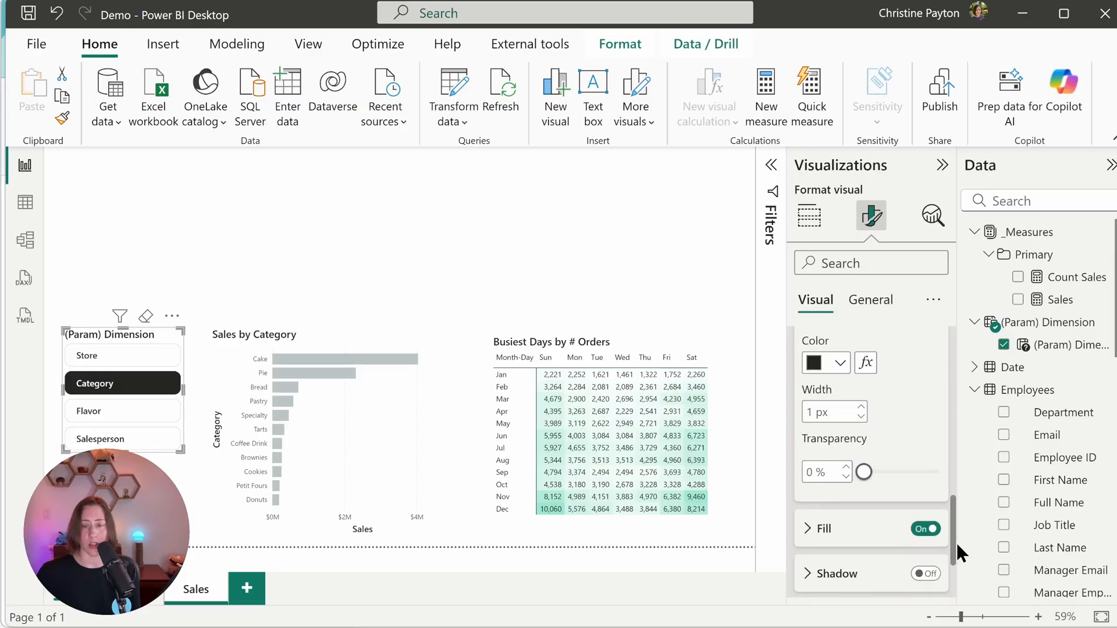
click(841, 531)
scroll(953, 485, down, 5)
click(830, 406)
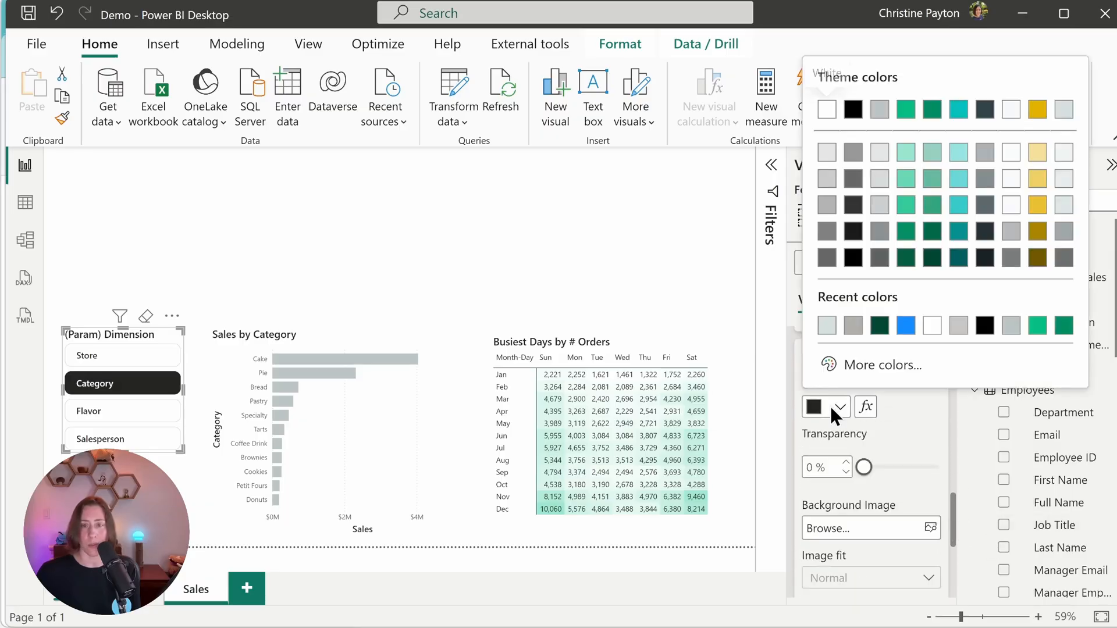
click(908, 153)
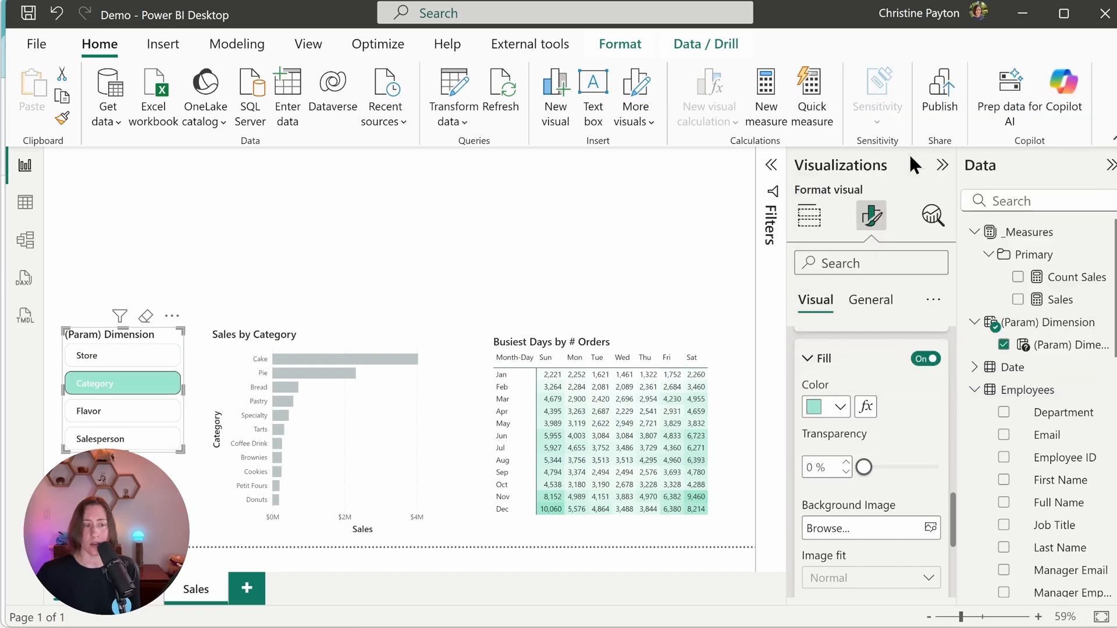
Set the callout value text color of the slicer buttons' Selected state to the black theme color.
scroll(950, 515, up, 1)
drag(951, 509, 954, 459)
click(861, 463)
drag(957, 490, 954, 373)
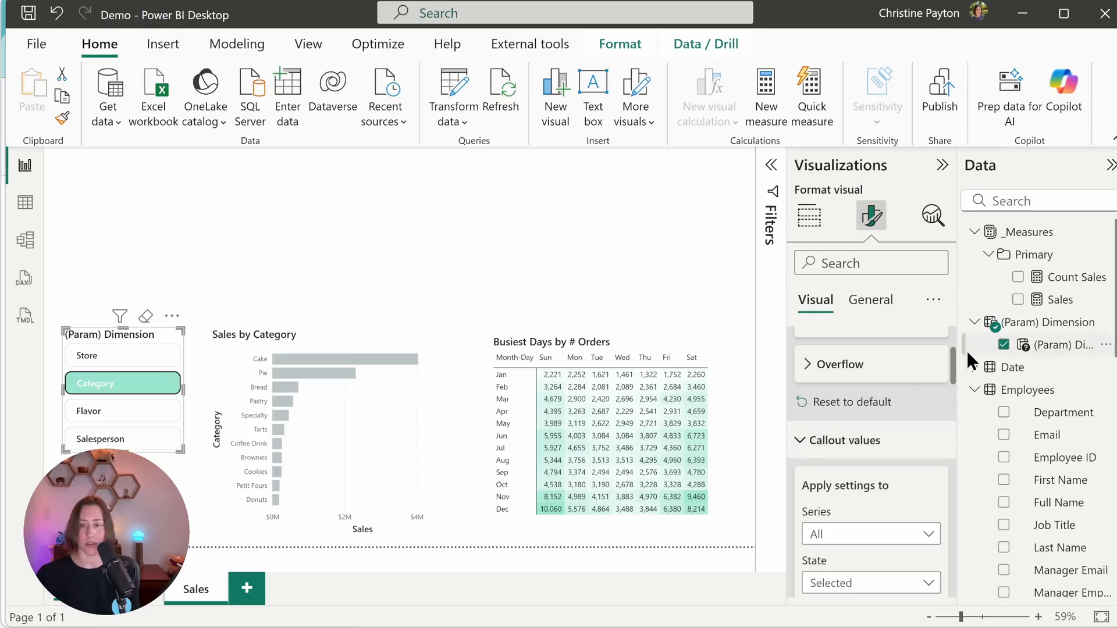
scroll(931, 408, down, 1)
click(881, 541)
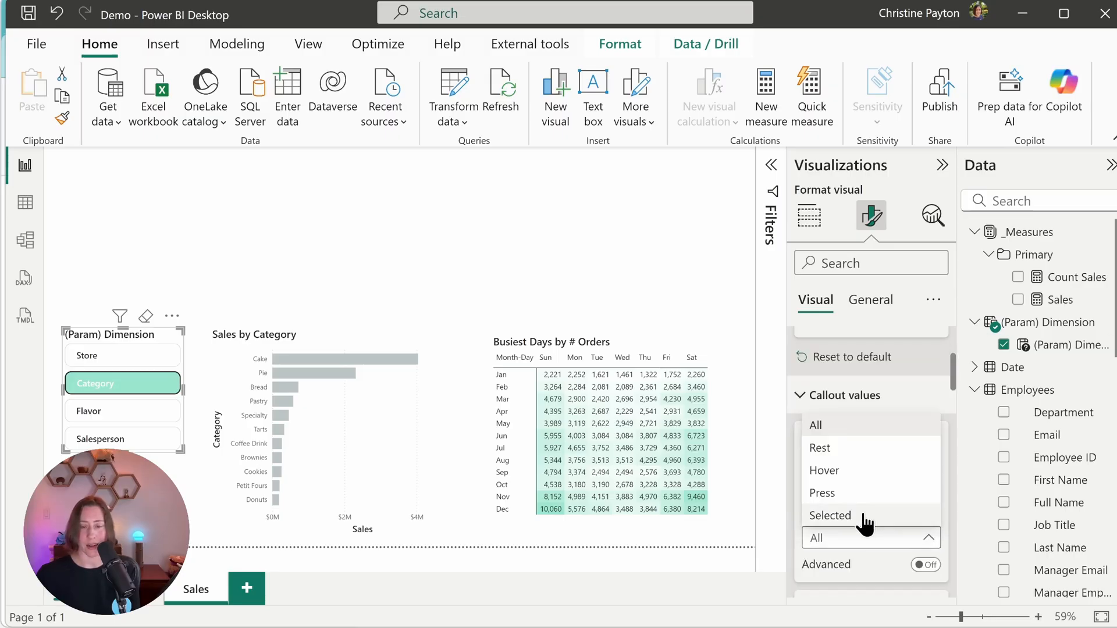
click(865, 516)
scroll(843, 481, down, 3)
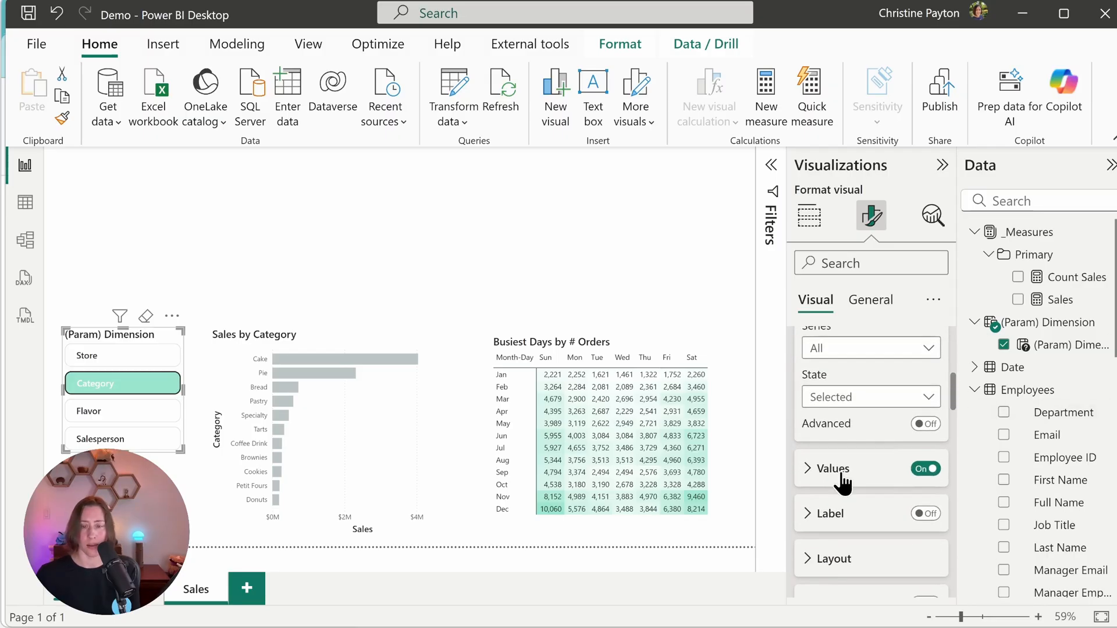
scroll(954, 405, down, 1)
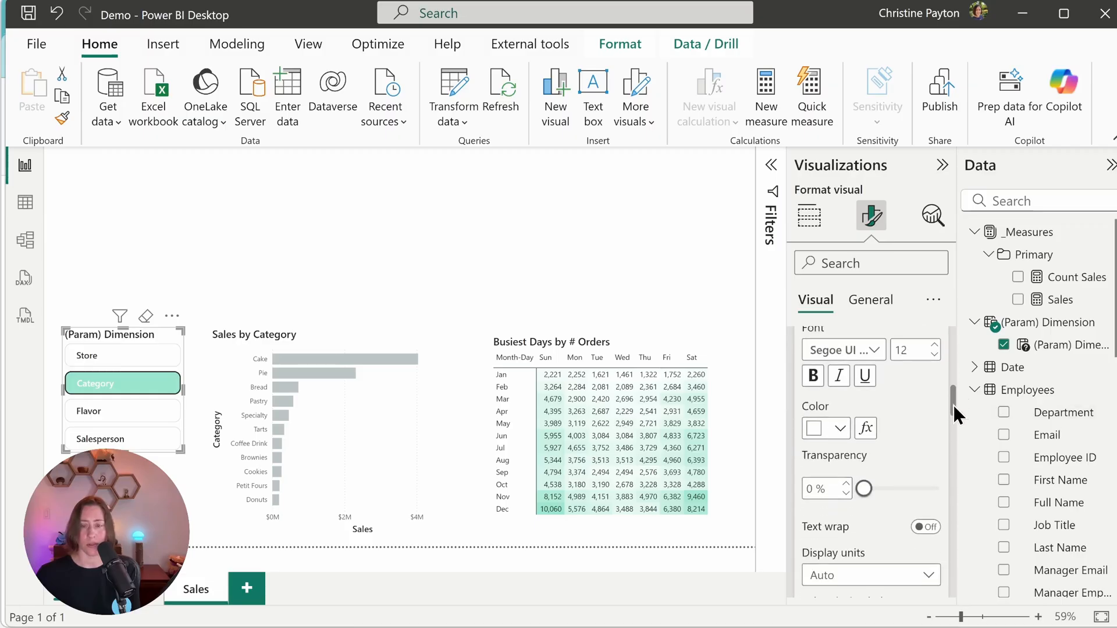
click(835, 430)
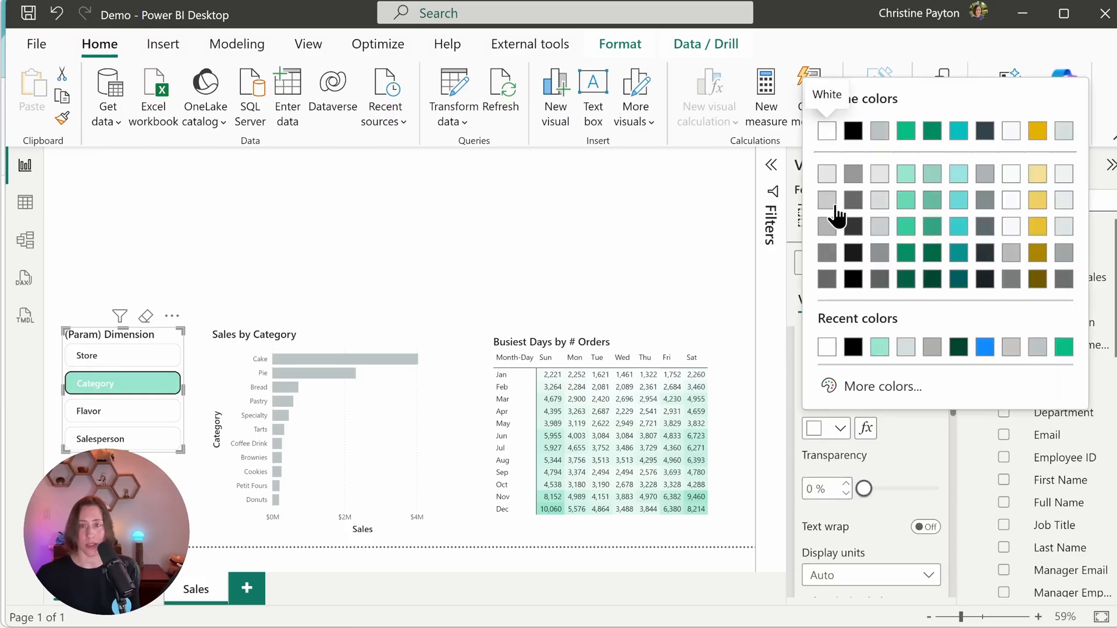
click(854, 130)
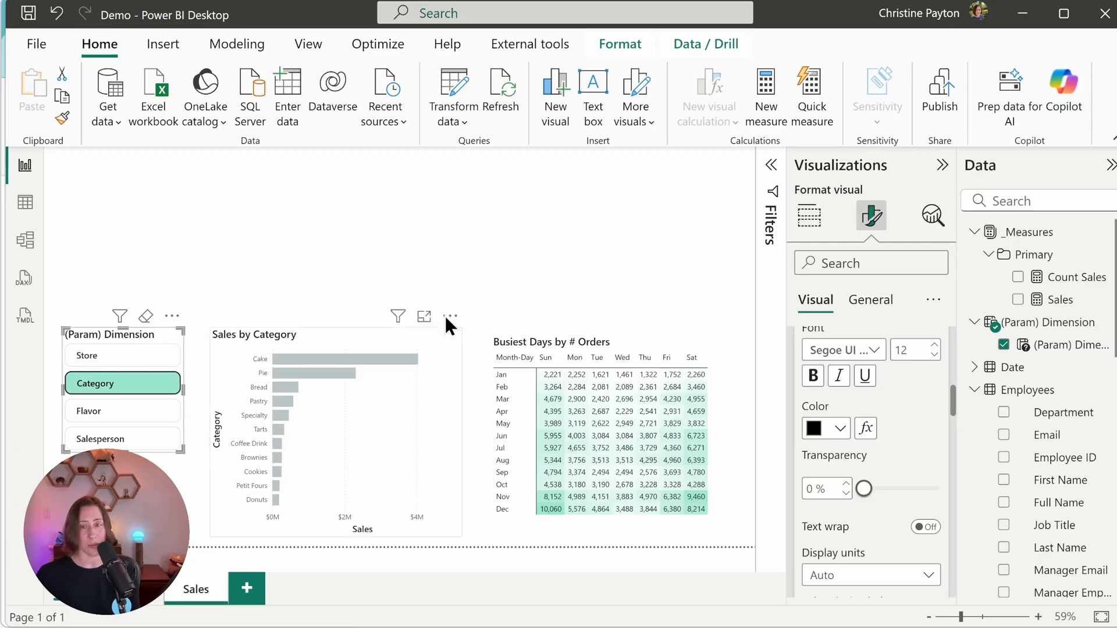
Change the slicer's title text to "Top...".
click(871, 309)
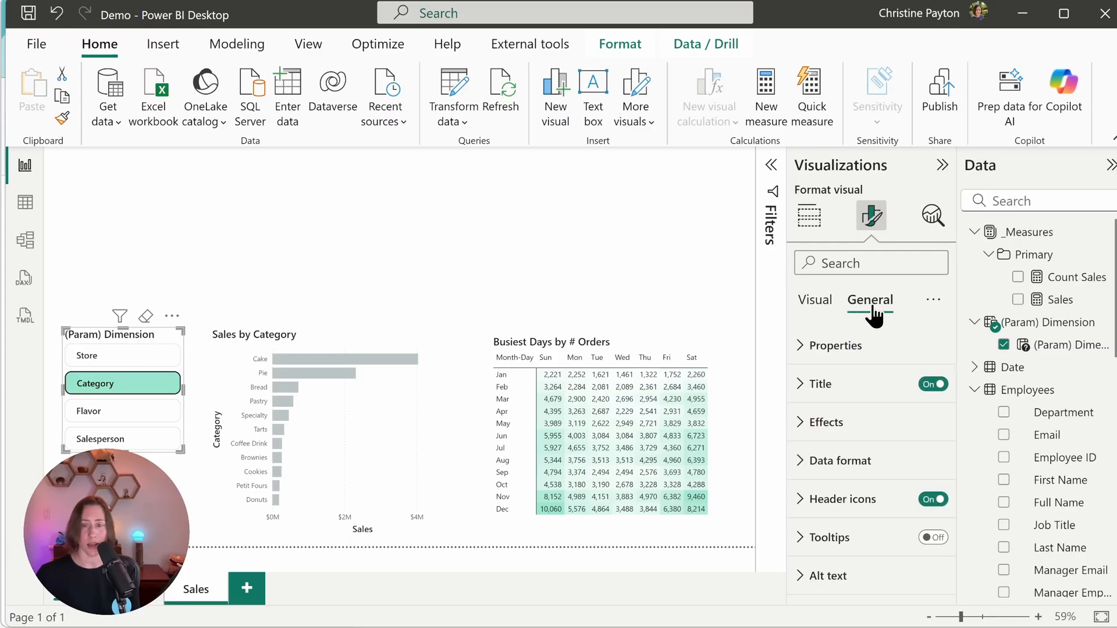
click(860, 387)
click(892, 478)
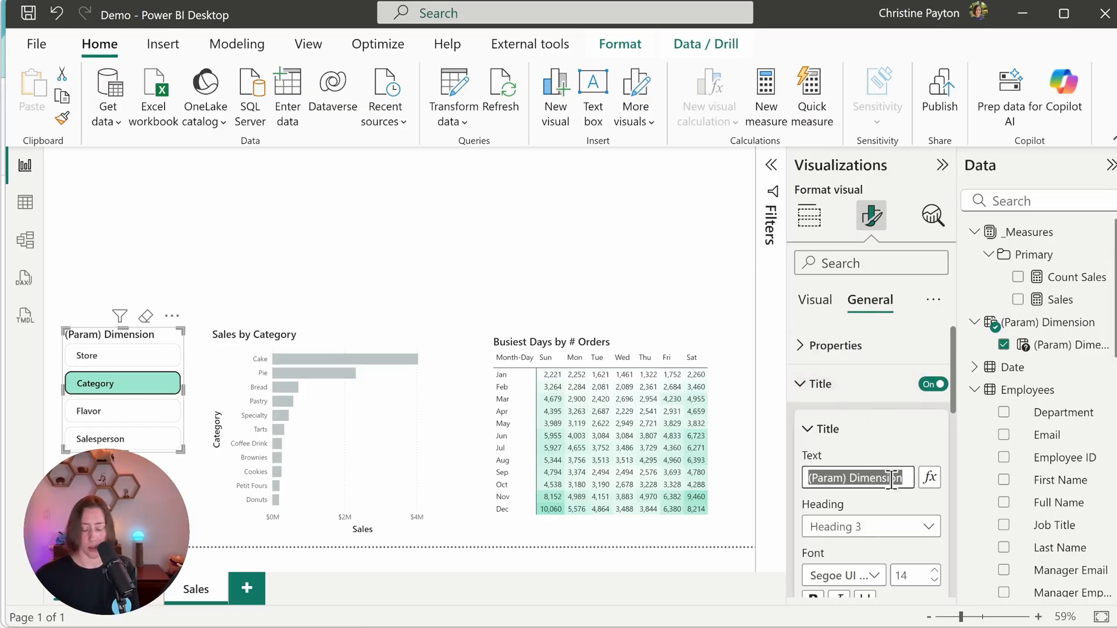
text(Top...)
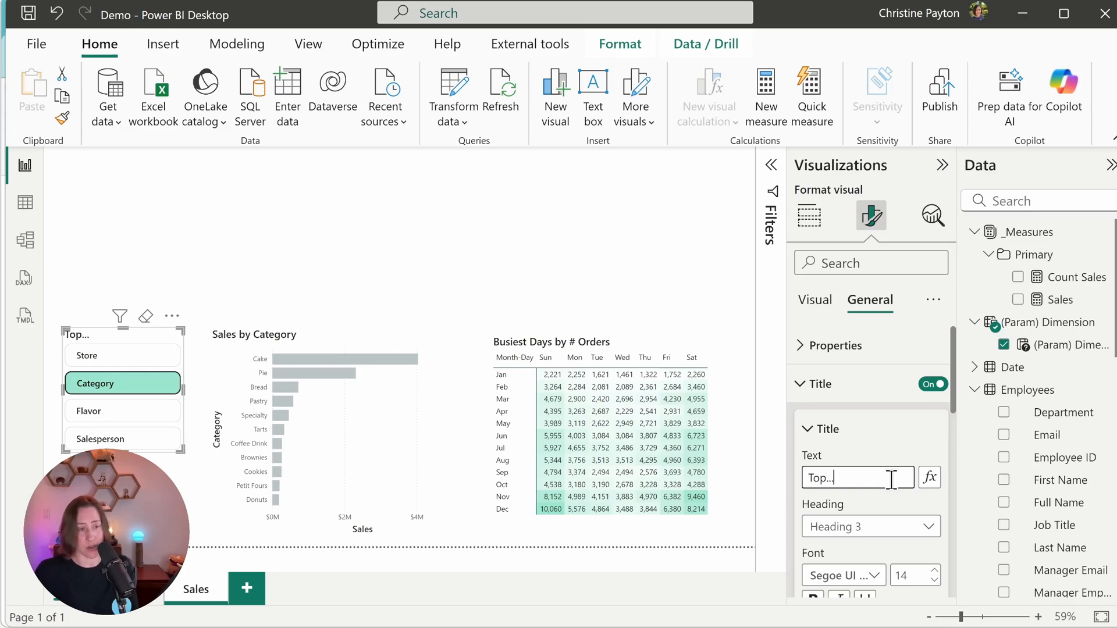
Test the slicer's effect on the bar chart by choosing Store, Category and Flavor, and return to Store.
click(111, 356)
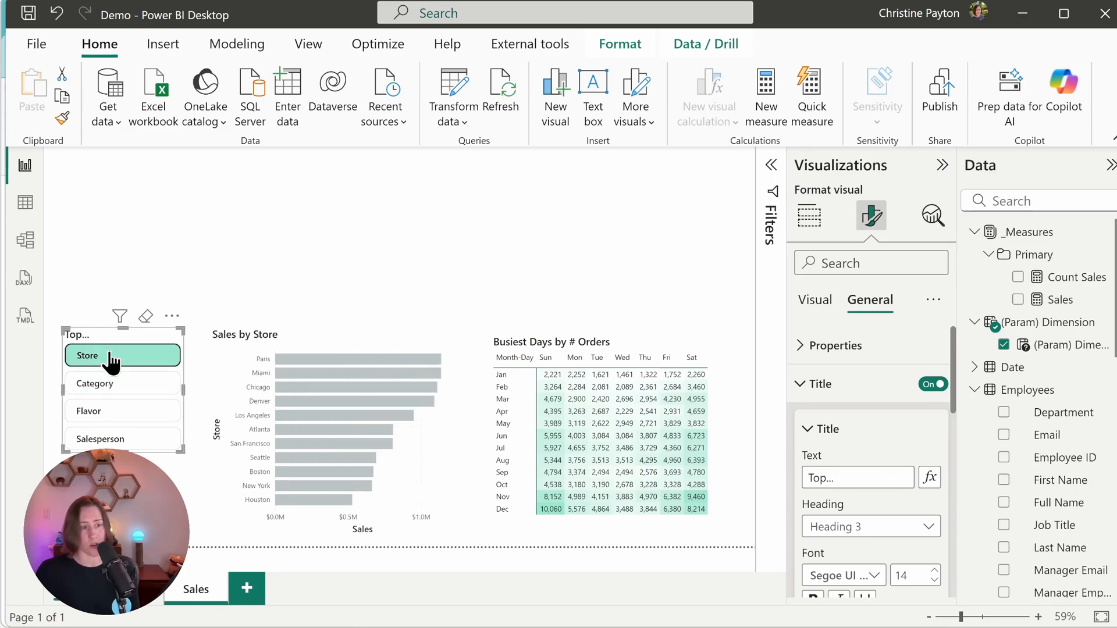
click(113, 383)
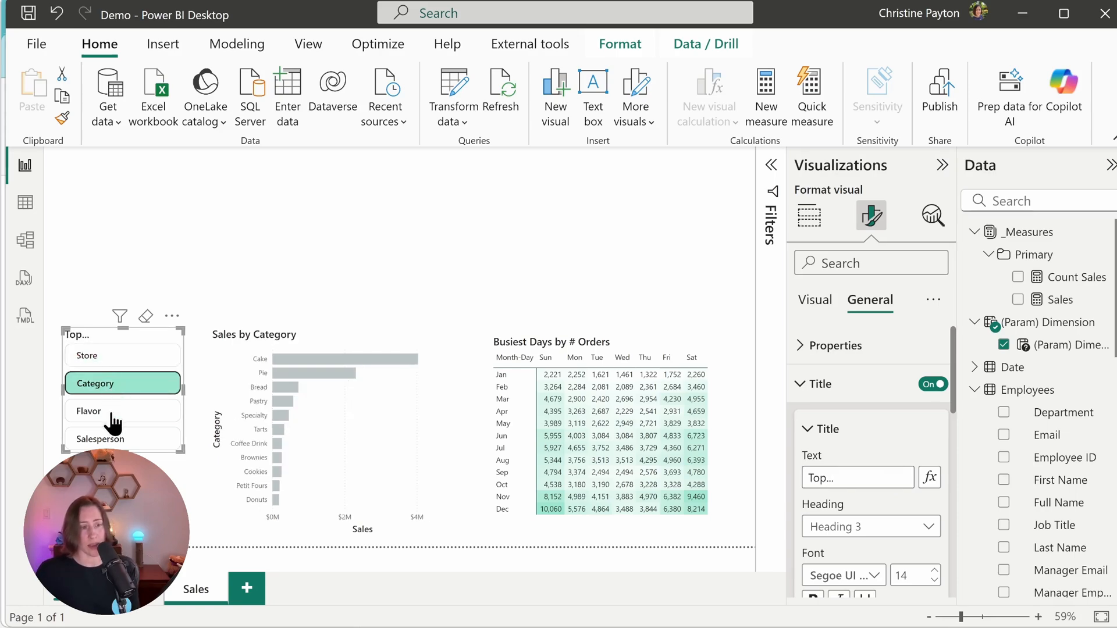
click(114, 413)
click(116, 360)
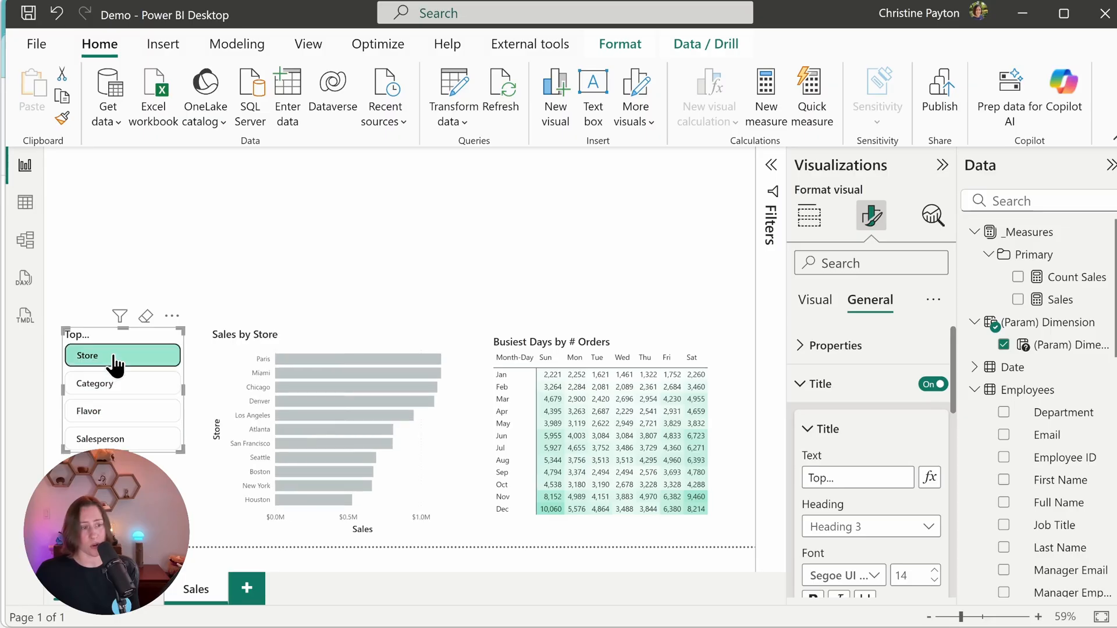
Turn on data labels for the Sales by Store bar chart.
click(263, 330)
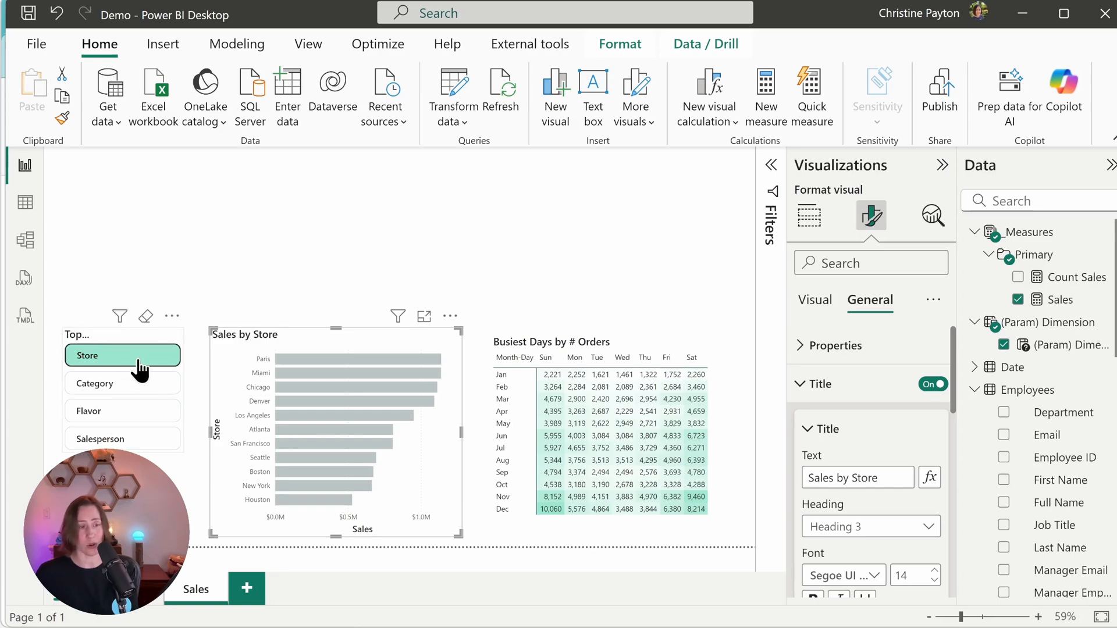
click(815, 299)
click(873, 262)
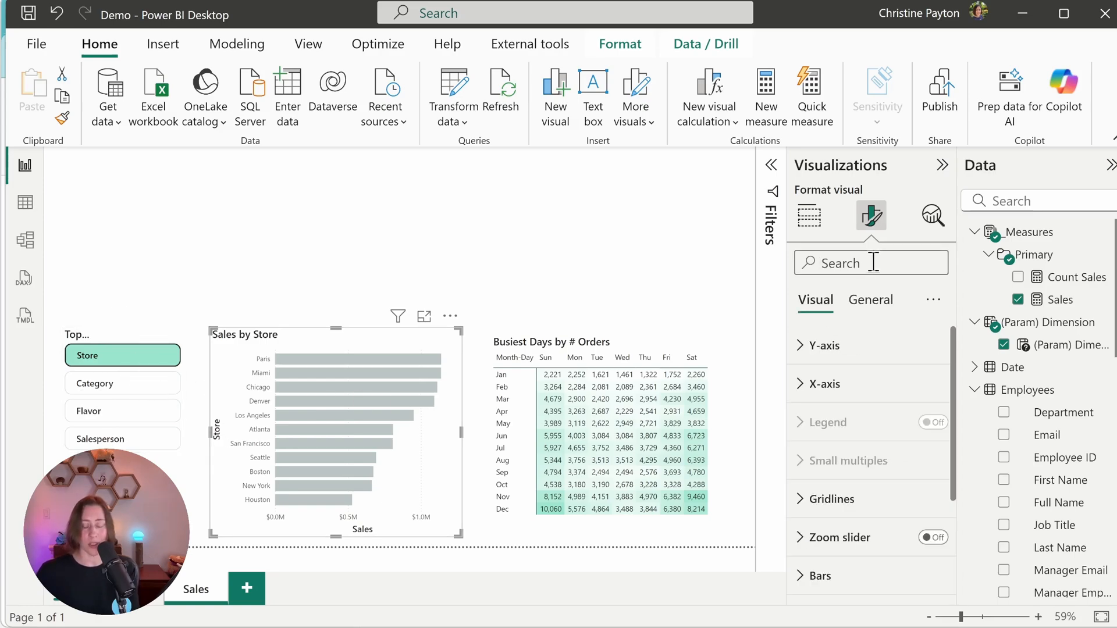
text(data)
drag(952, 325, 940, 452)
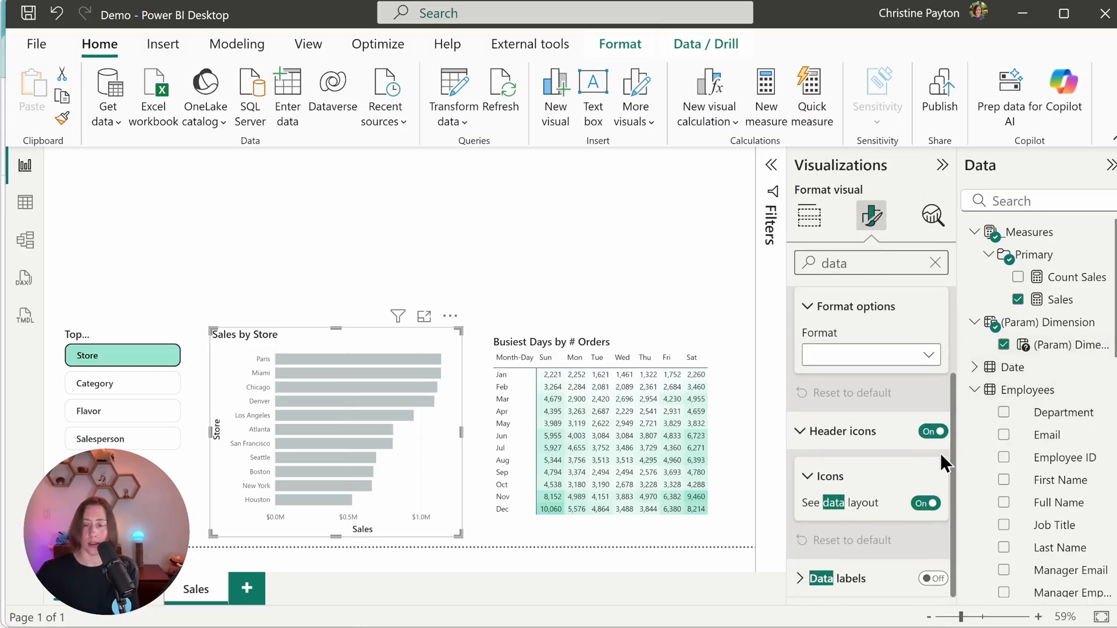
click(933, 578)
Widen the bar chart to fill the gap between slicer and matrix, and position its data labels at Inside end.
drag(482, 433, 486, 434)
click(927, 525)
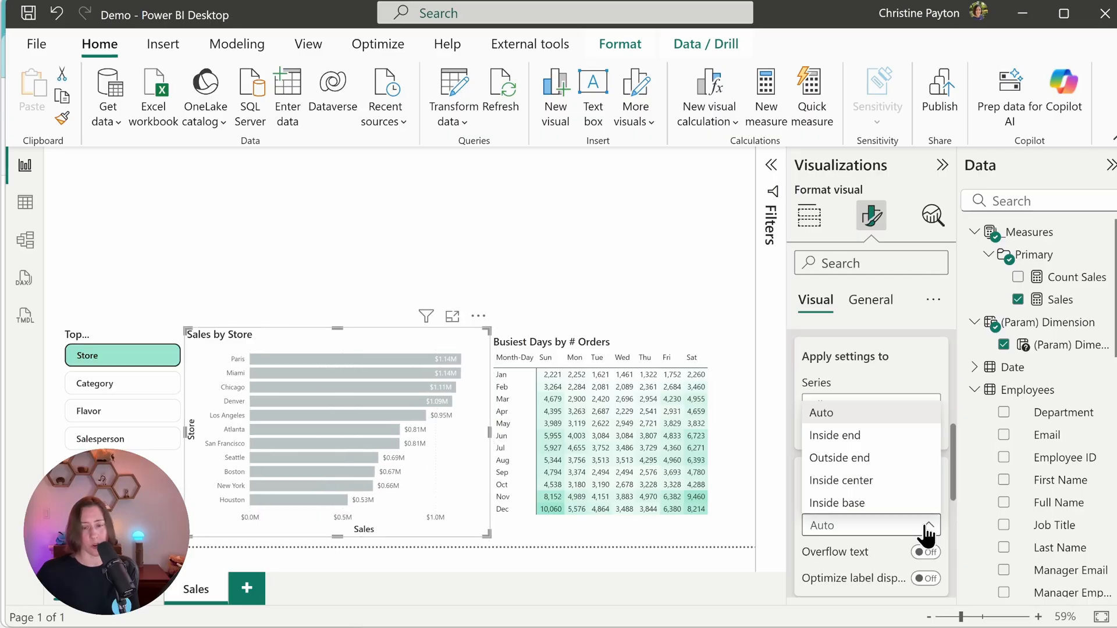
click(892, 437)
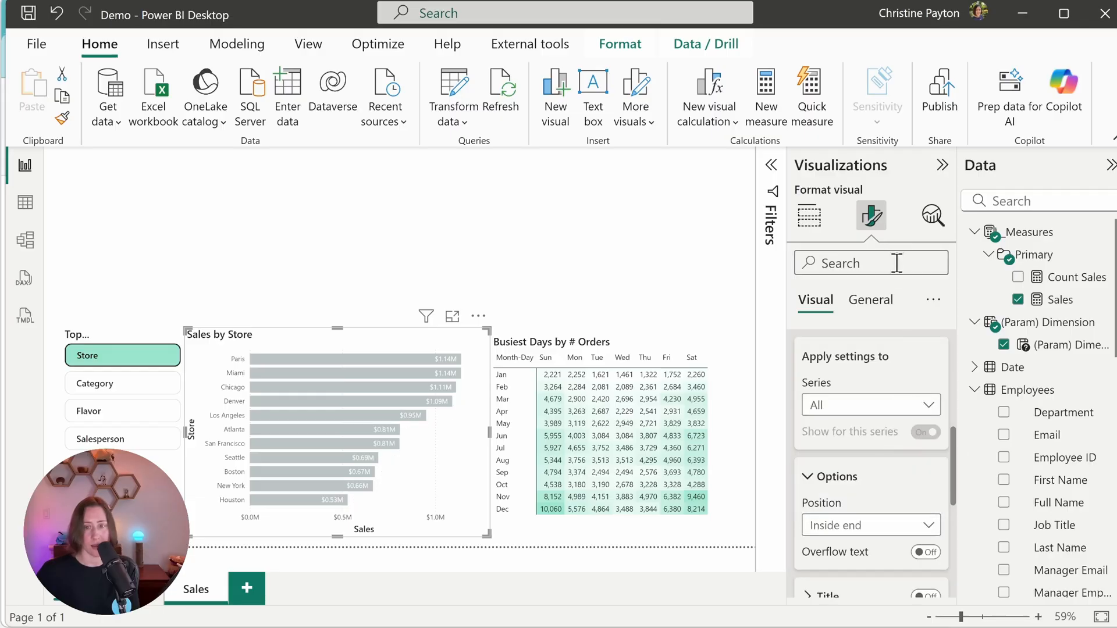
Turn off the bar chart's Y-axis title.
text(a)
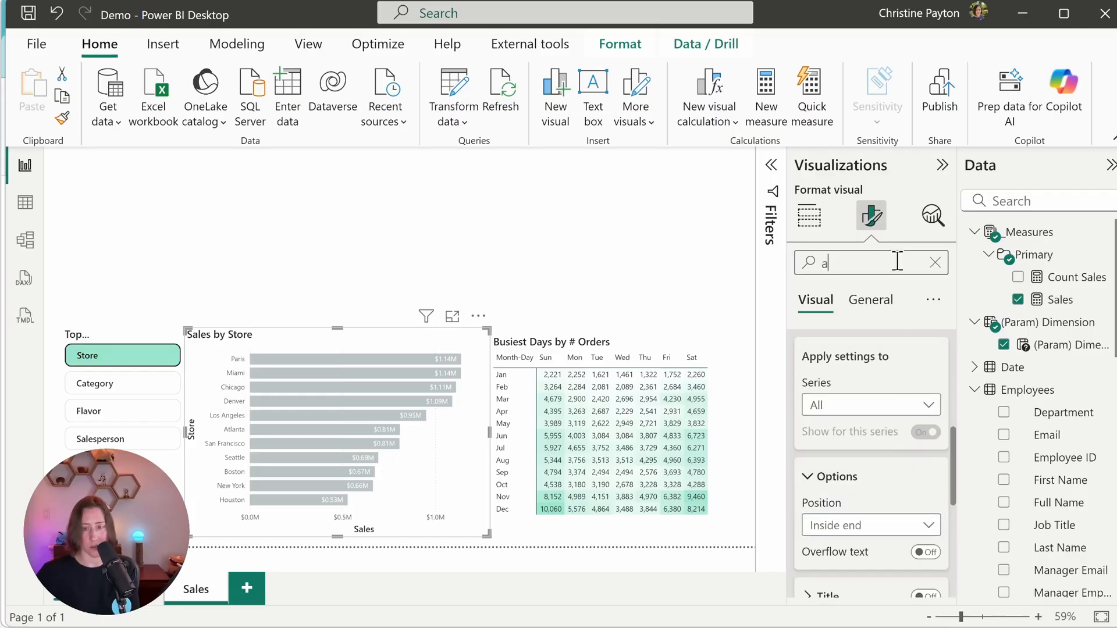
text(xis)
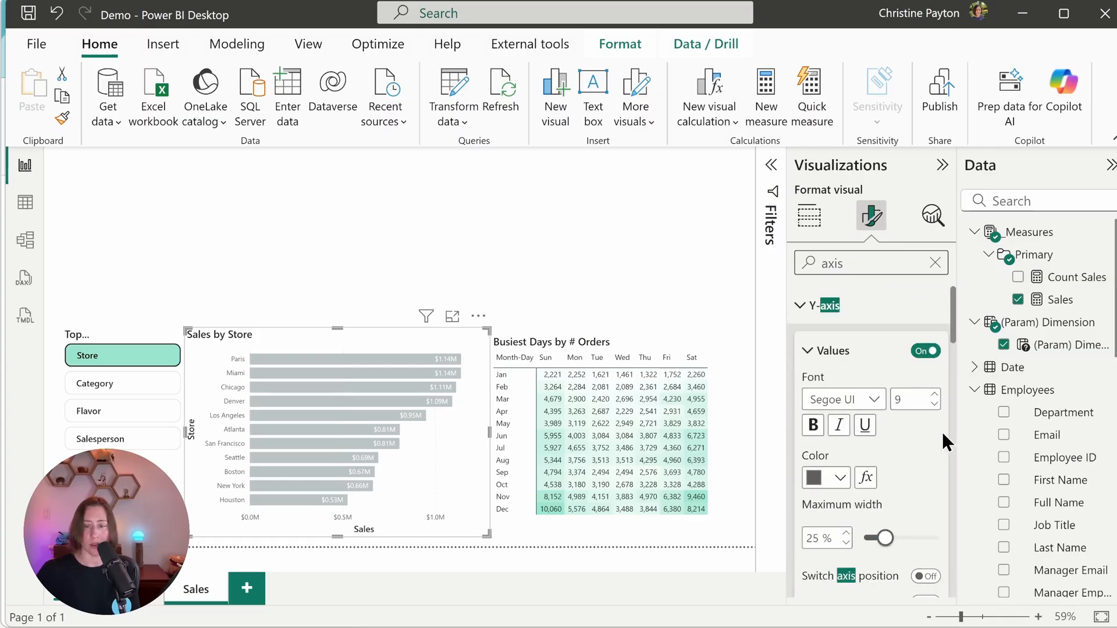
scroll(937, 433, down, 3)
click(924, 461)
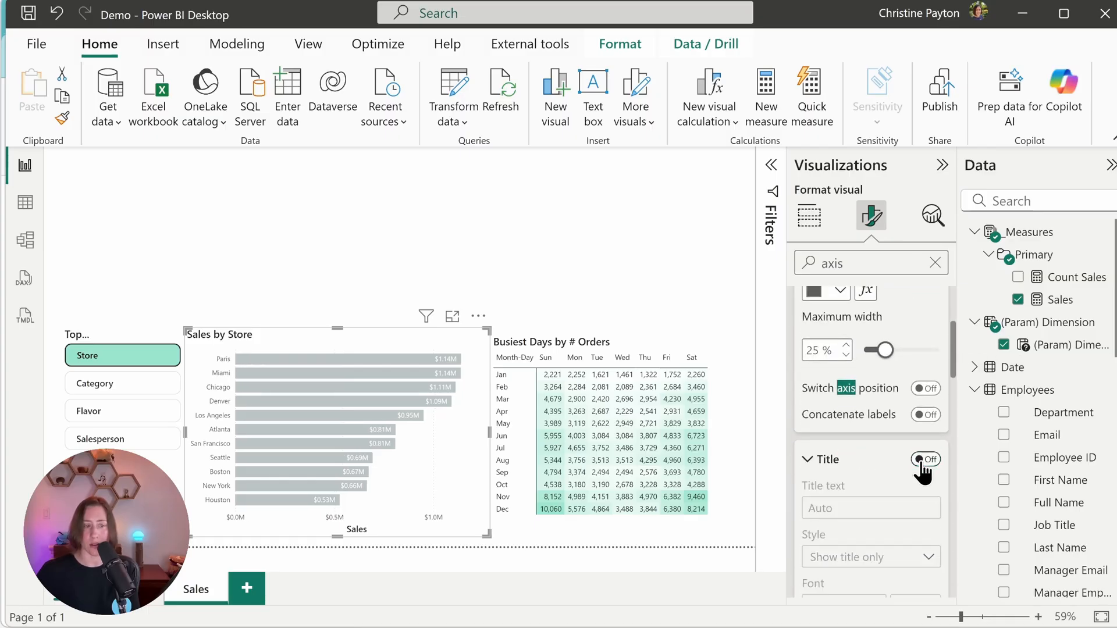
Turn off both the values and the title of the bar chart's X-axis.
scroll(855, 457, down, 5)
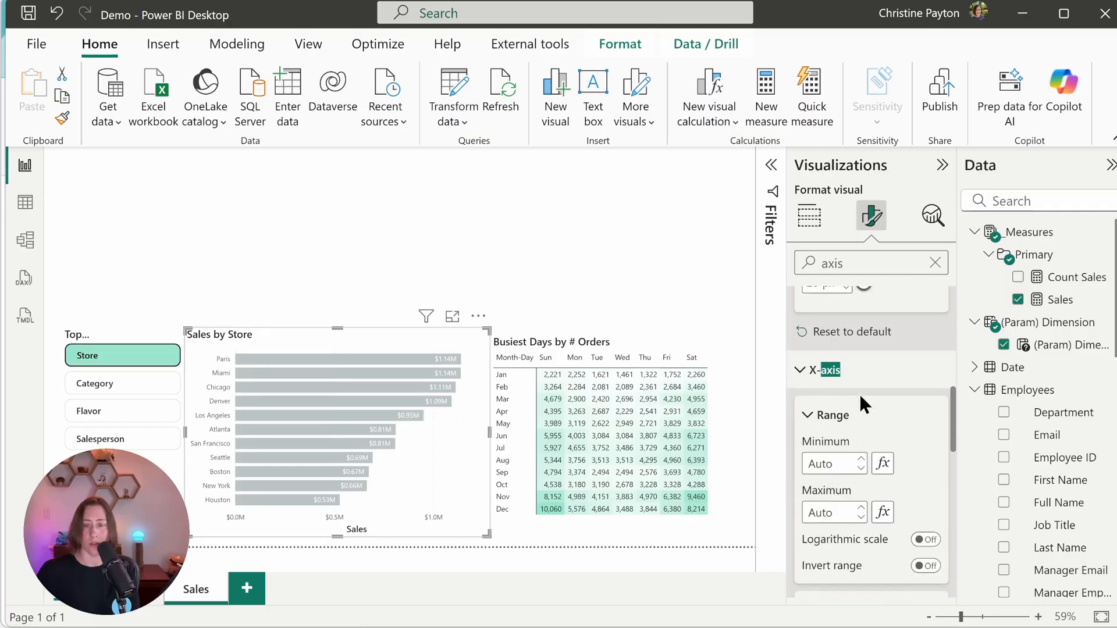
scroll(861, 396, down, 2)
click(925, 517)
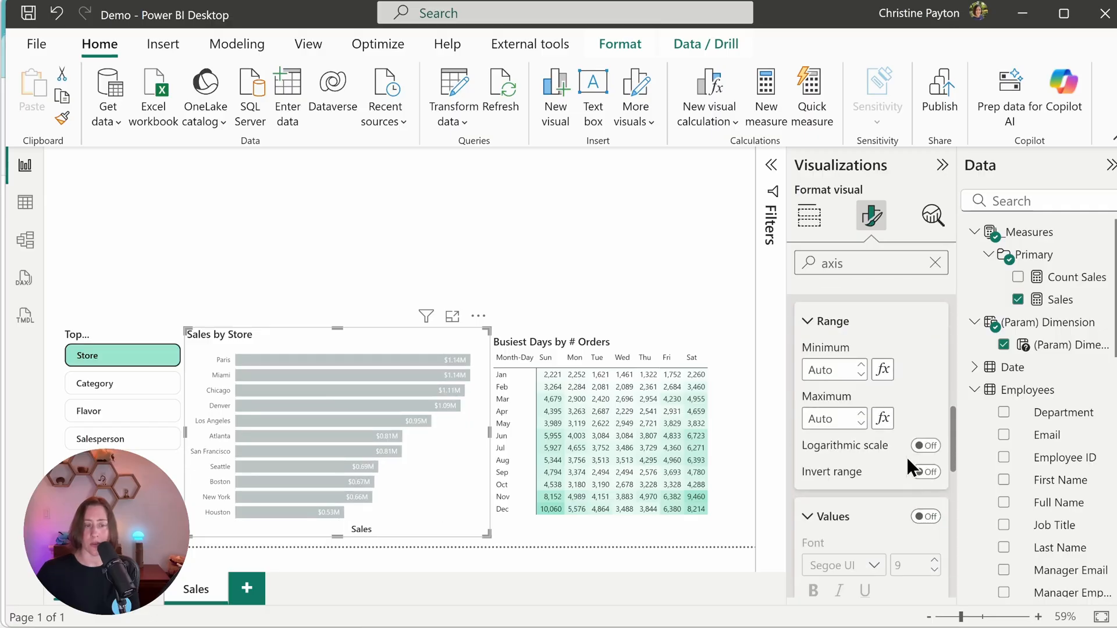
scroll(903, 448, down, 5)
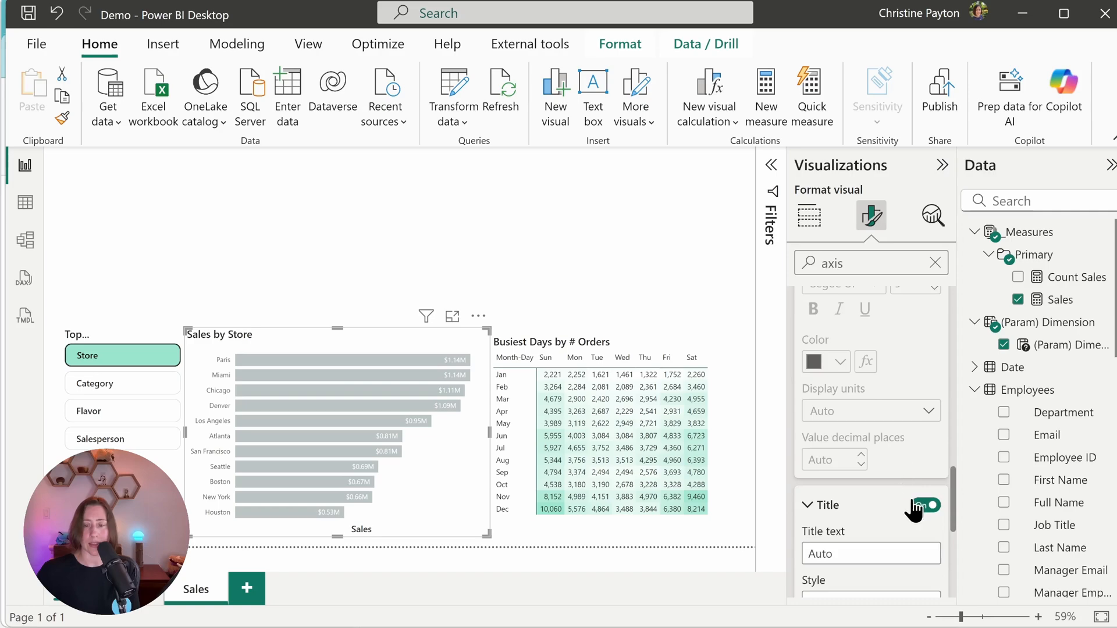
click(917, 505)
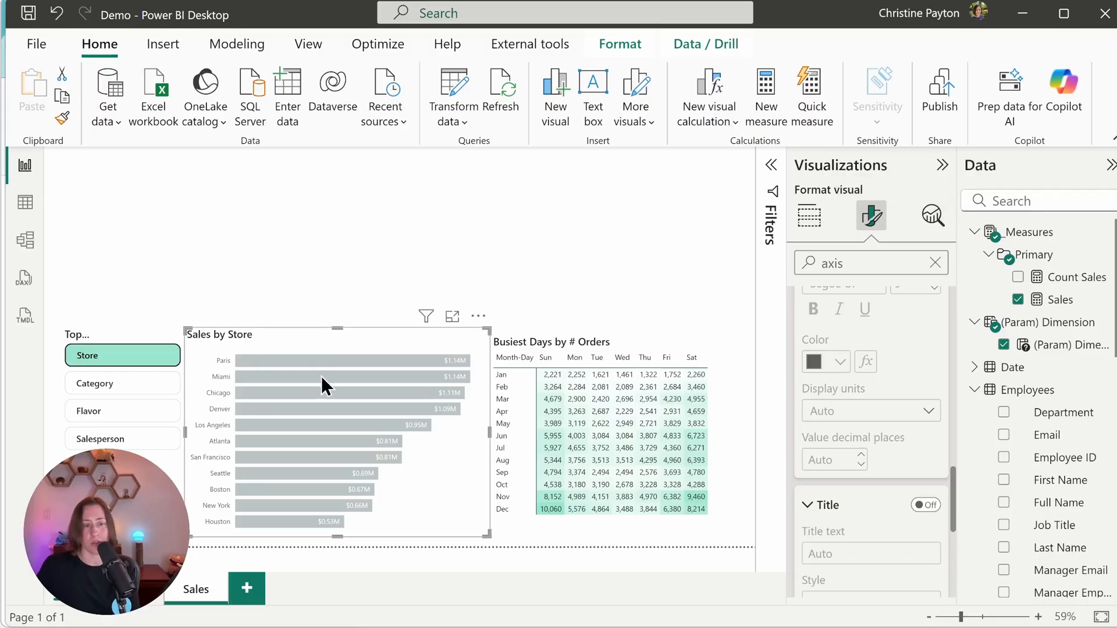
Turn off the bar chart's own title, then deselect the chart.
mouse_move(321, 376)
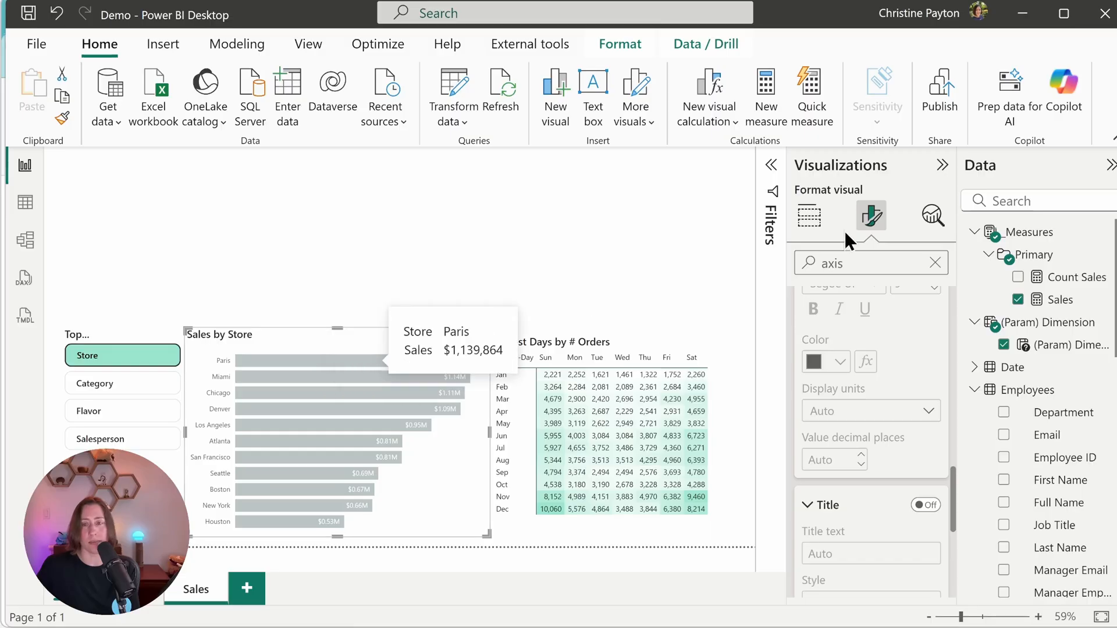
click(871, 216)
click(933, 384)
click(935, 385)
click(284, 306)
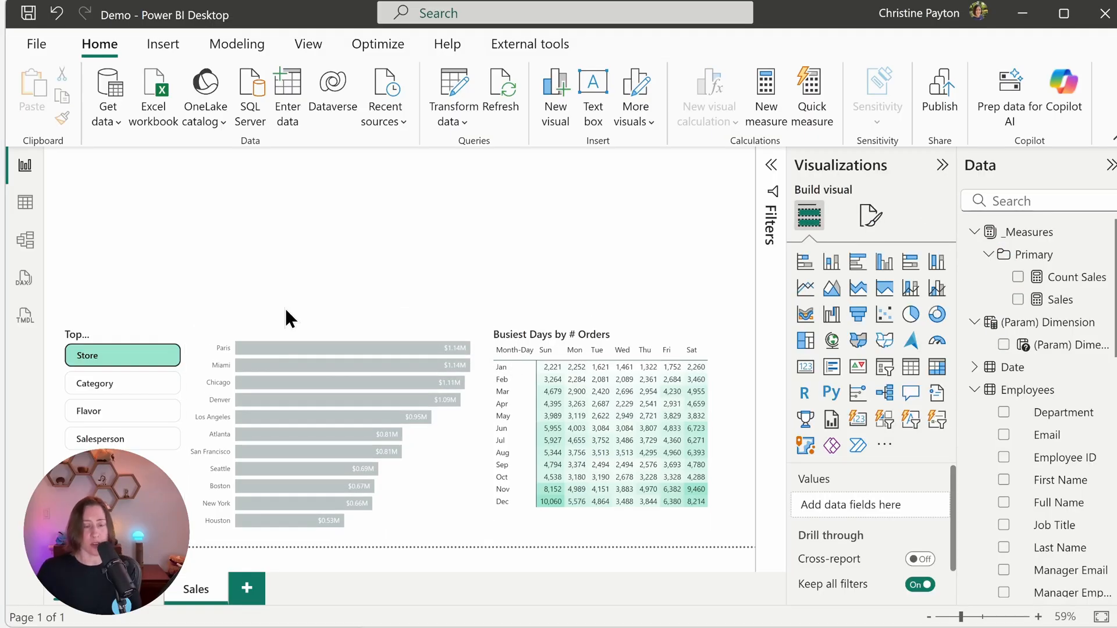
Add a custom visual calculation named Color to the bar chart.
click(239, 332)
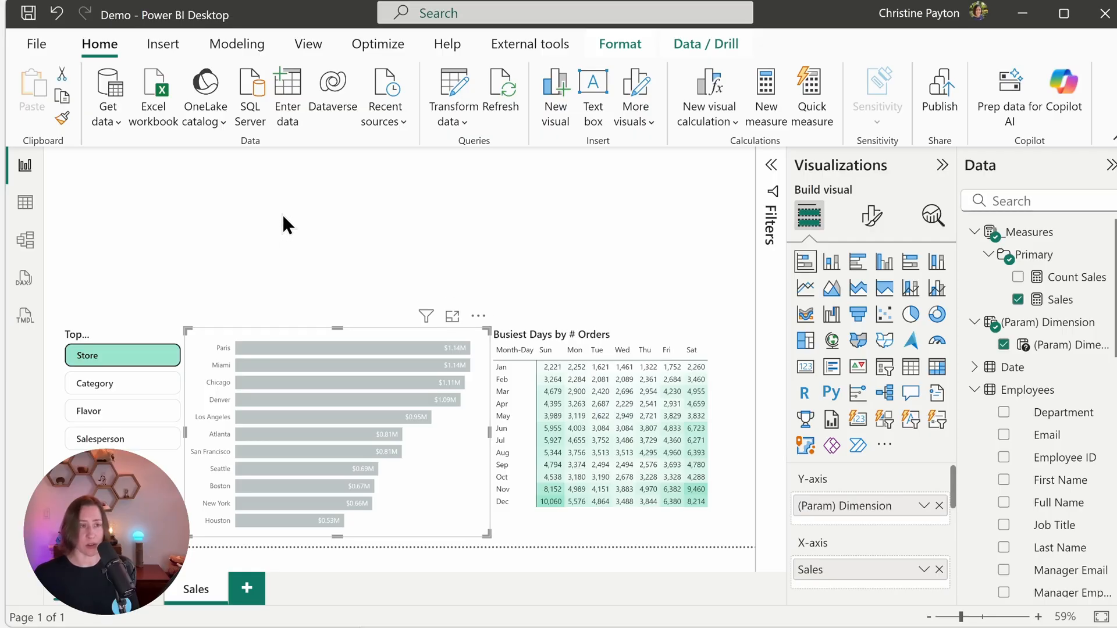
click(240, 50)
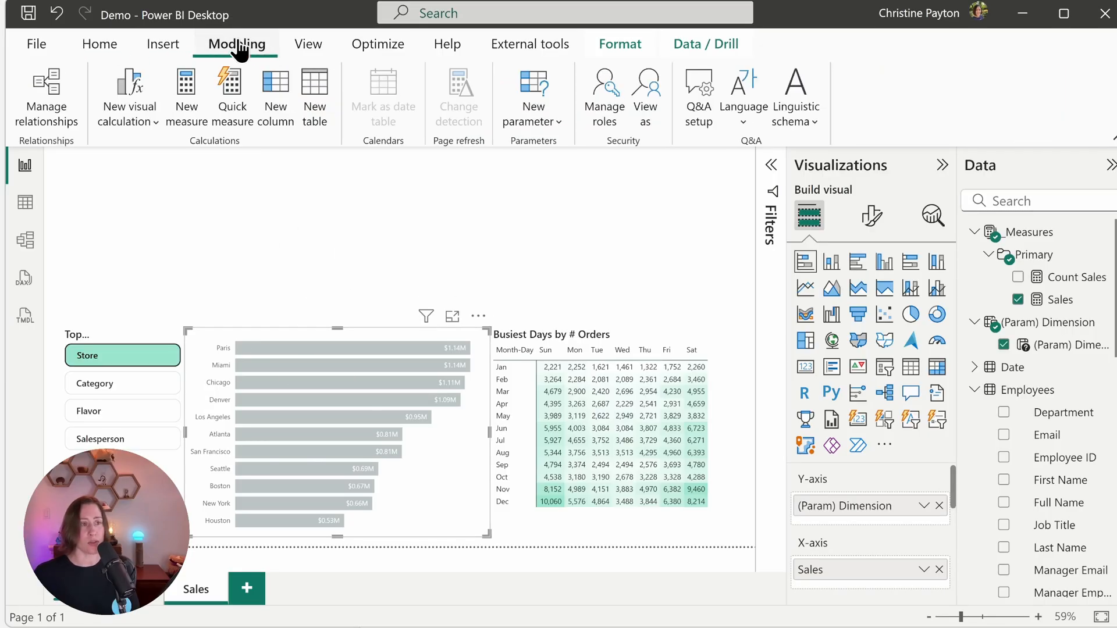
click(130, 122)
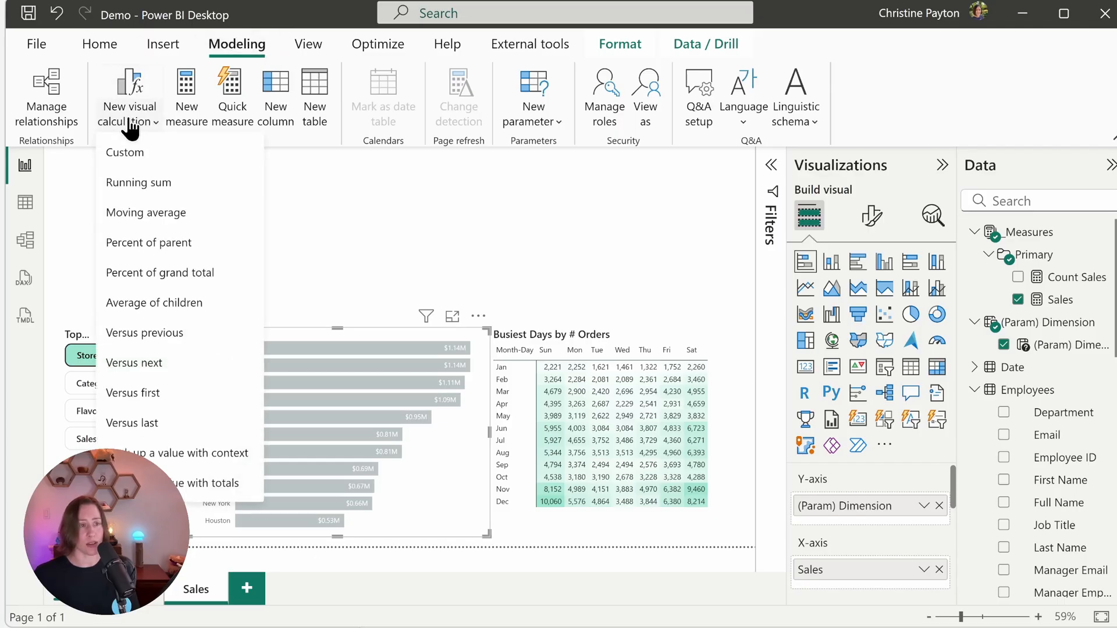
click(138, 155)
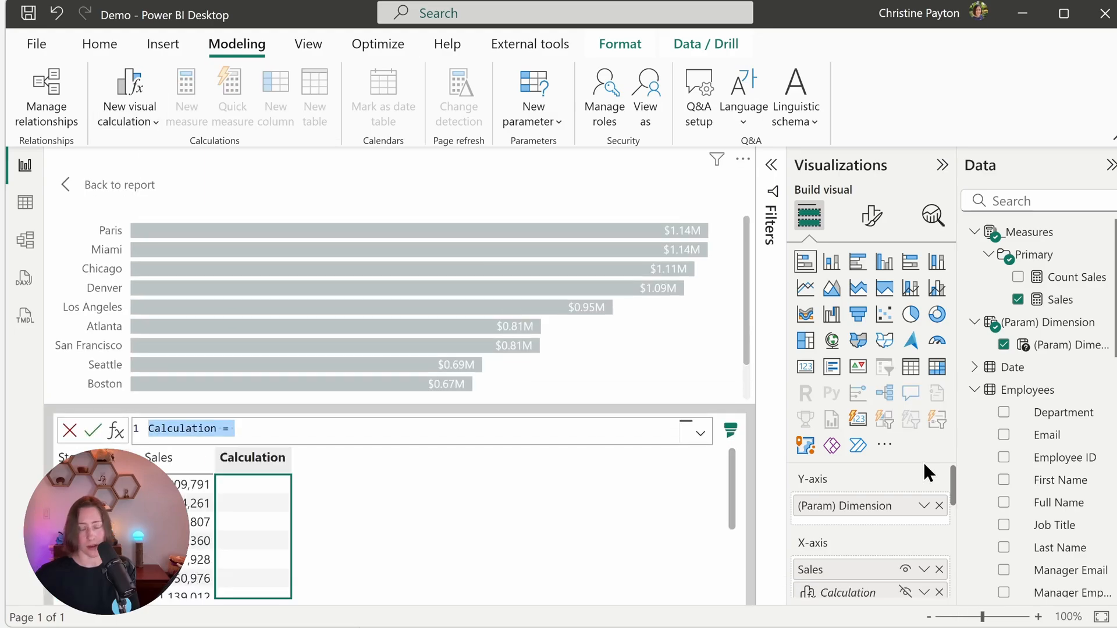
text(Color = )
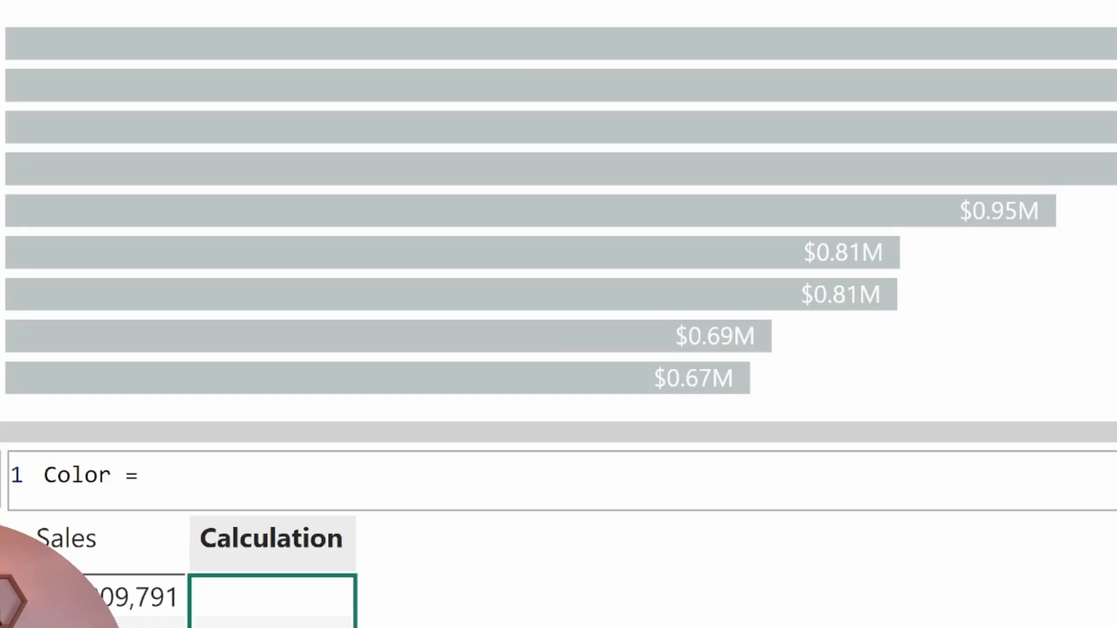
Write the Color calculation's condition as IF([Sales] = MAXX(ROWS, [Sales]), testing for the highest sales row.
text(IF(sales)
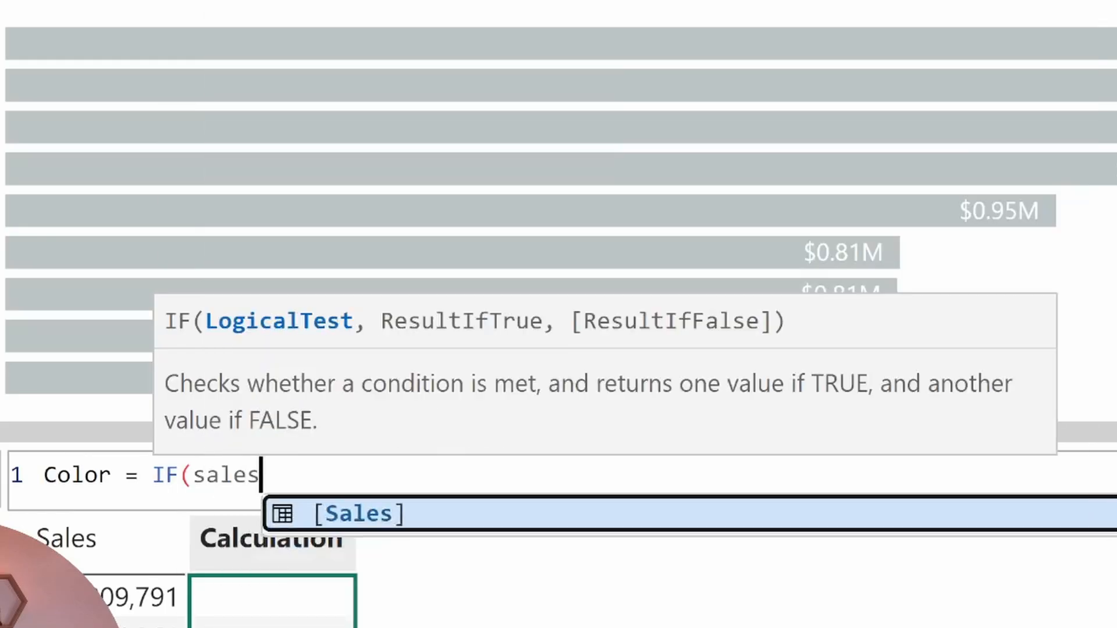
key(Tab)
text(= maxx)
key(Tab)
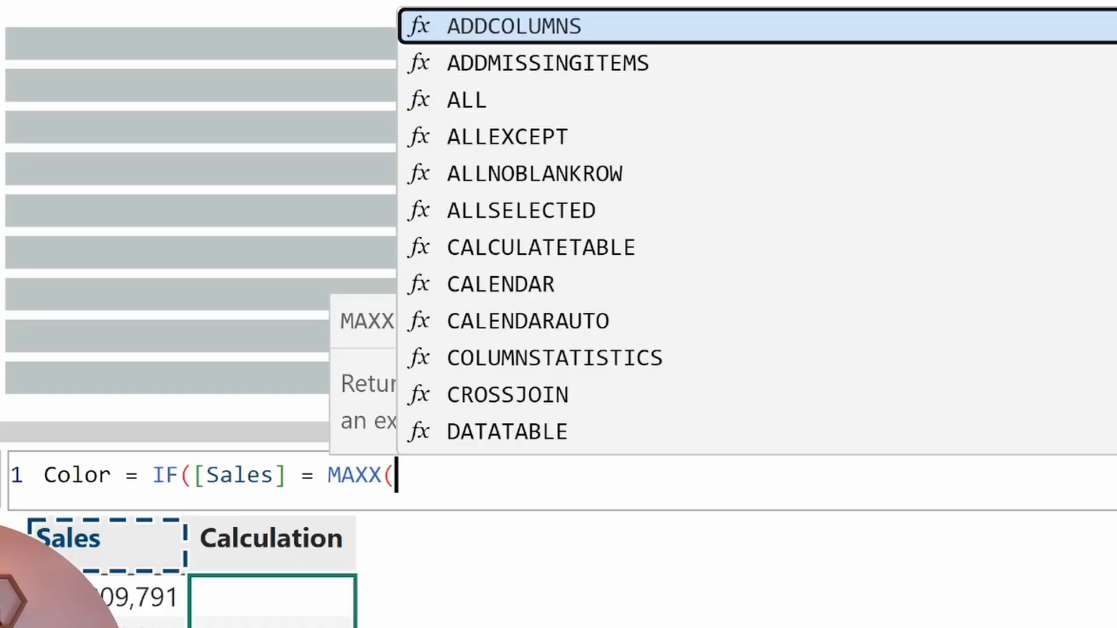
text(row)
key(Tab)
key(BackSpace)
key(BackSpace)
key(BackSpace)
text(o)
key(Down)
key(Tab)
text(, sale)
key(Tab)
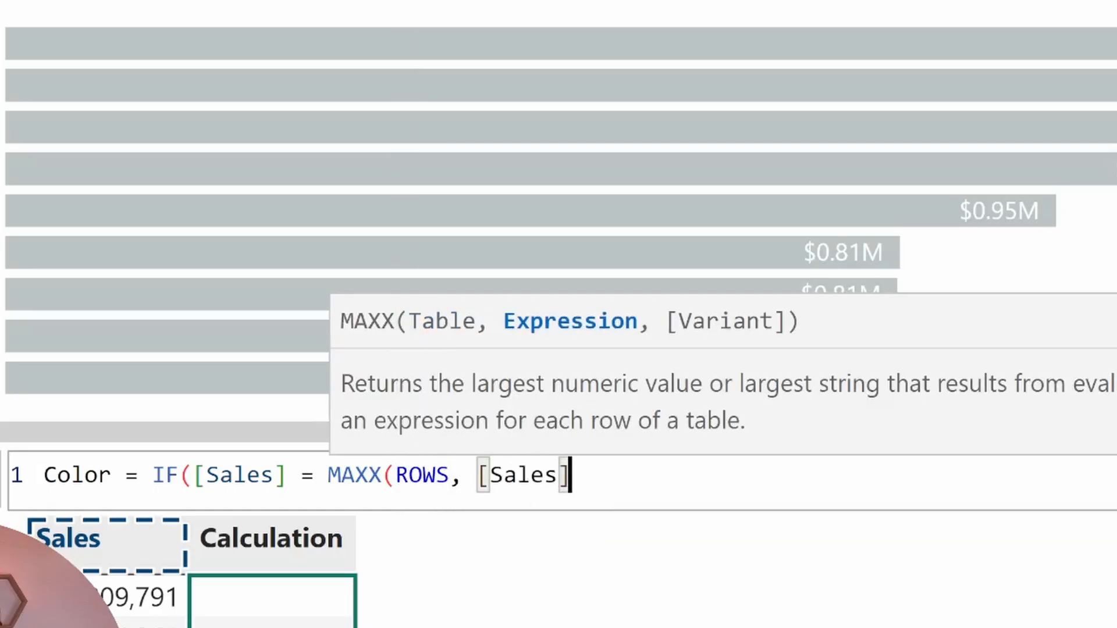
text(),)
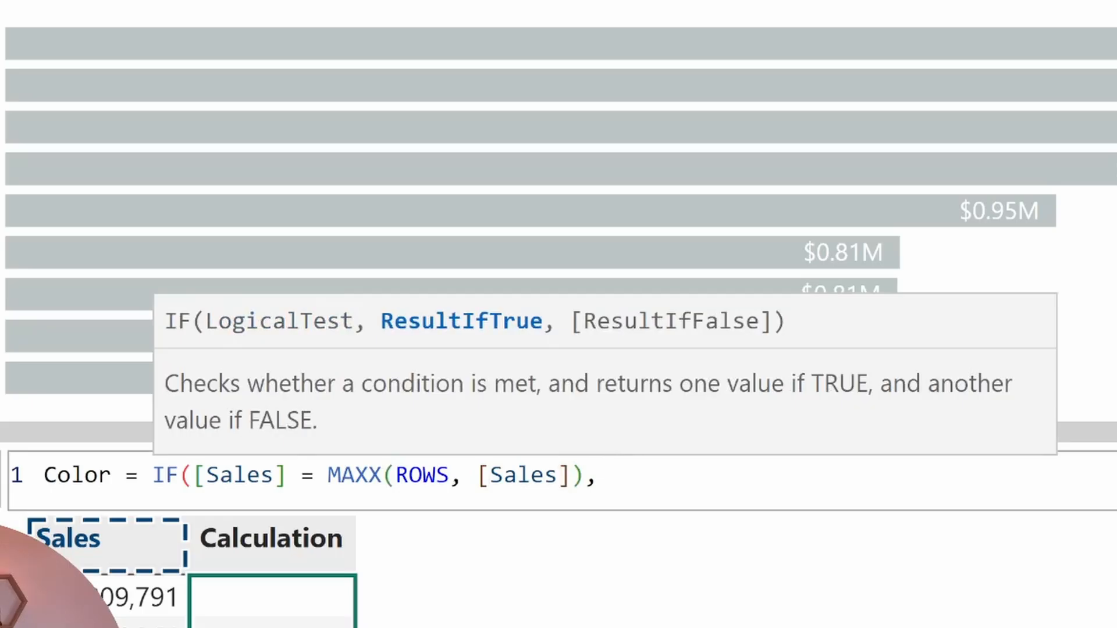
Complete the Color formula with "#00C385" as the result when true, and commit the calculation.
text( "#00C)
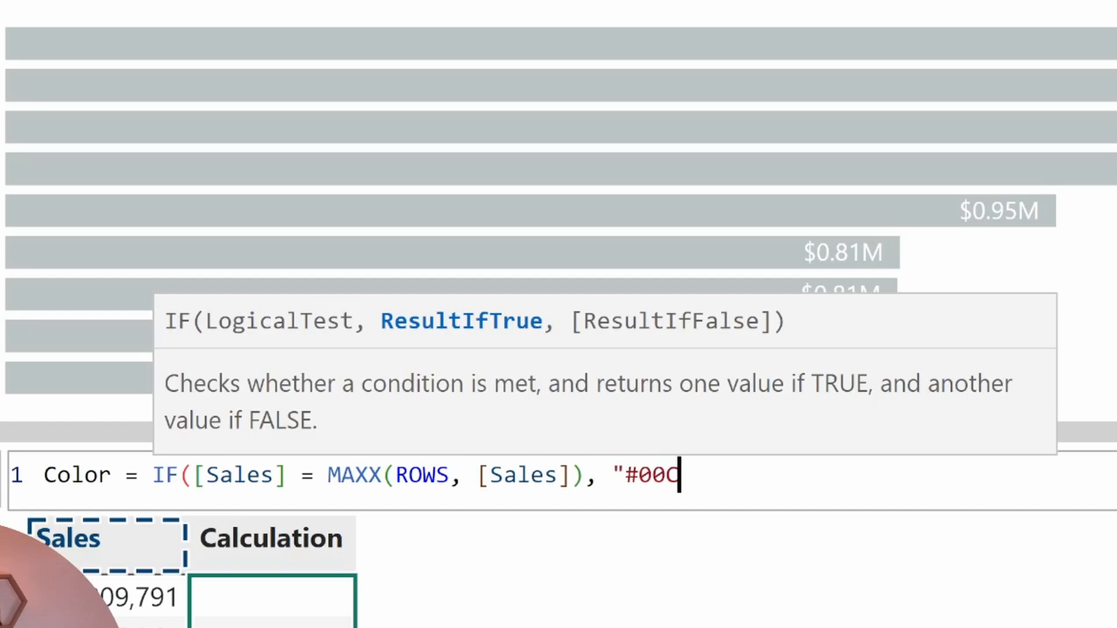
text(385)
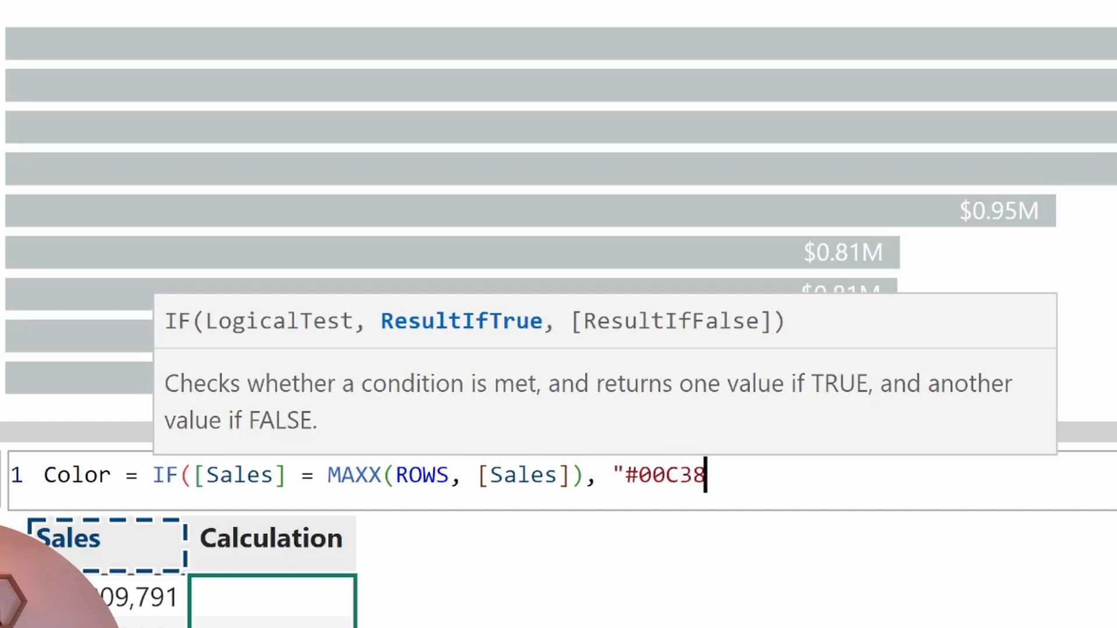
text("))
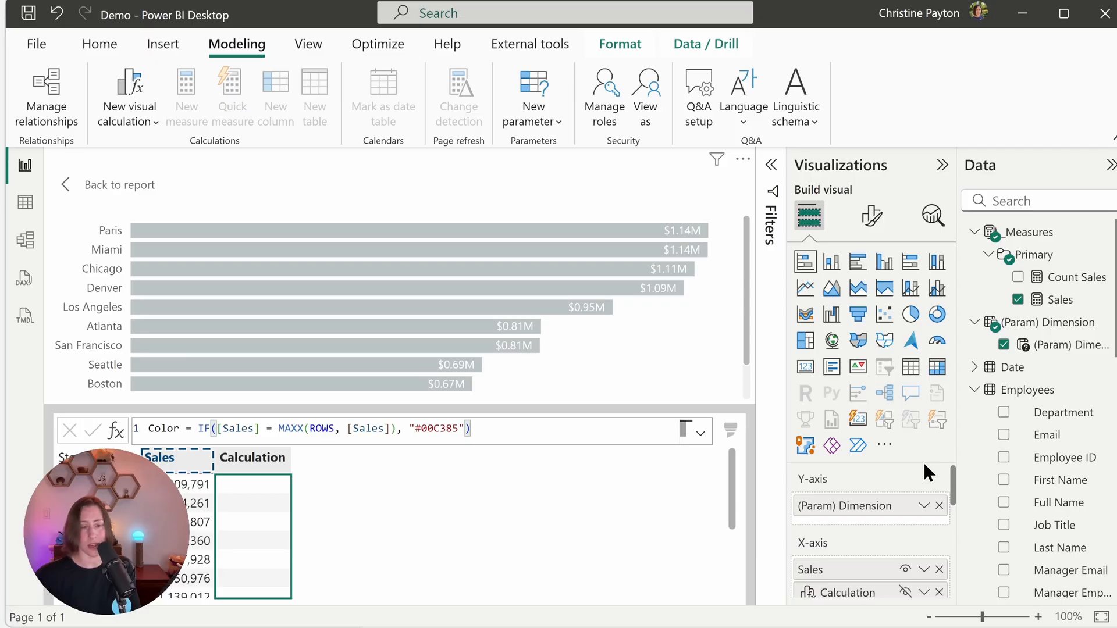
key(Return)
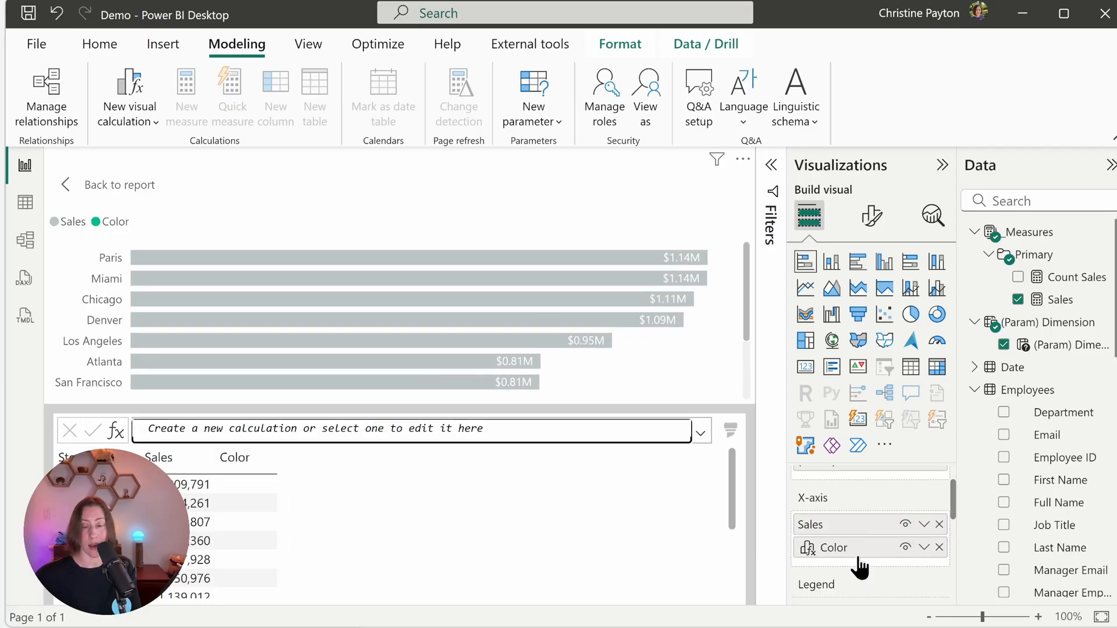
Hide the Color calculation from the bar chart and set its data type to Text in the data format settings.
click(905, 548)
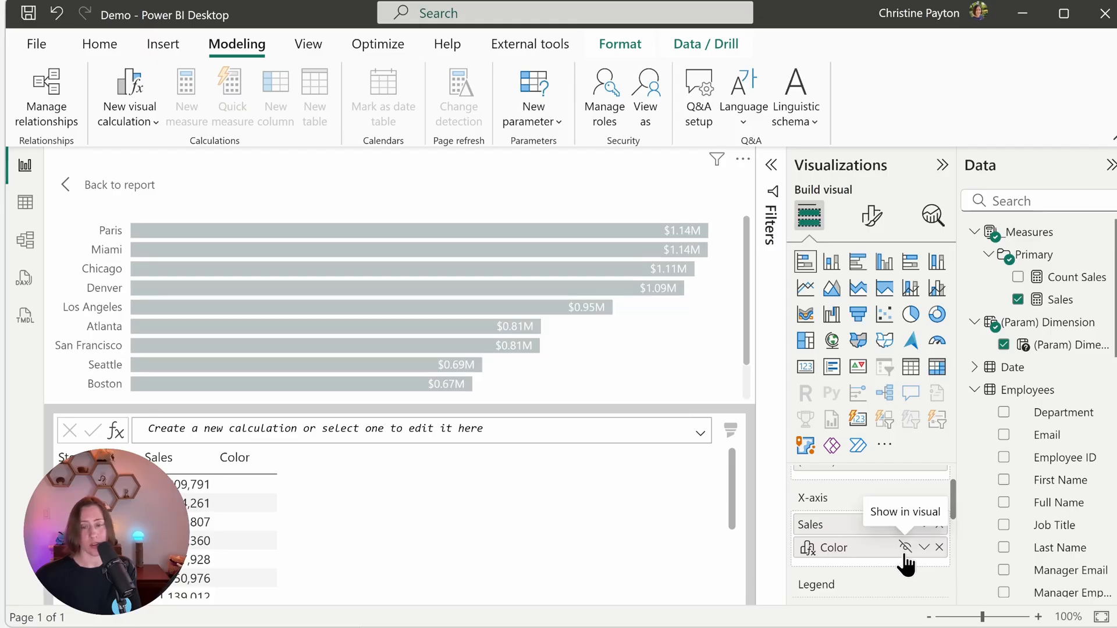
click(871, 215)
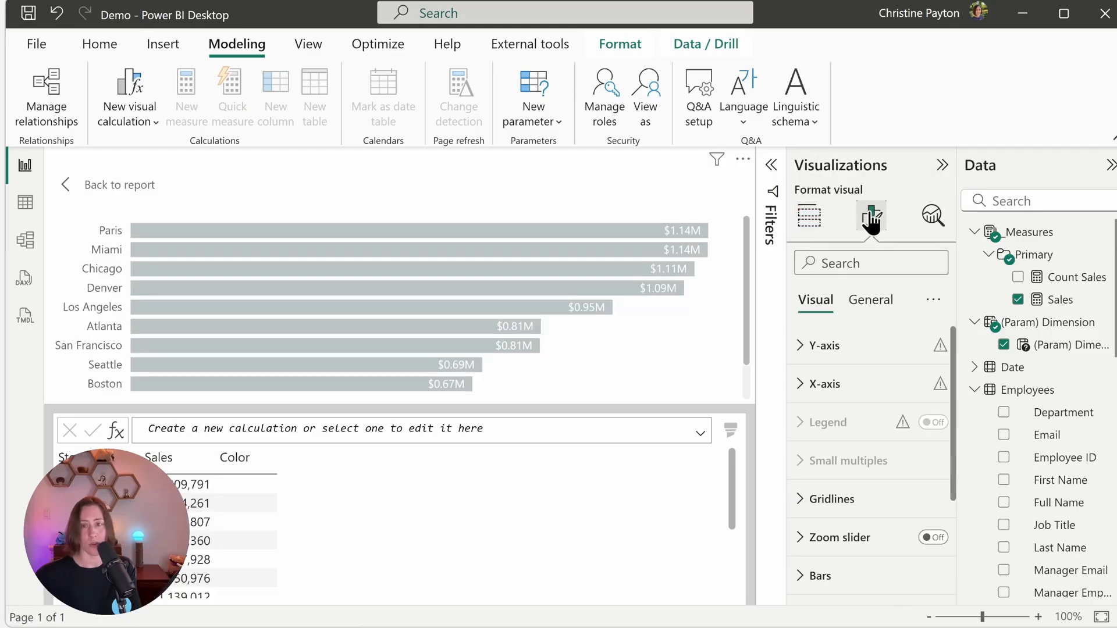
click(867, 303)
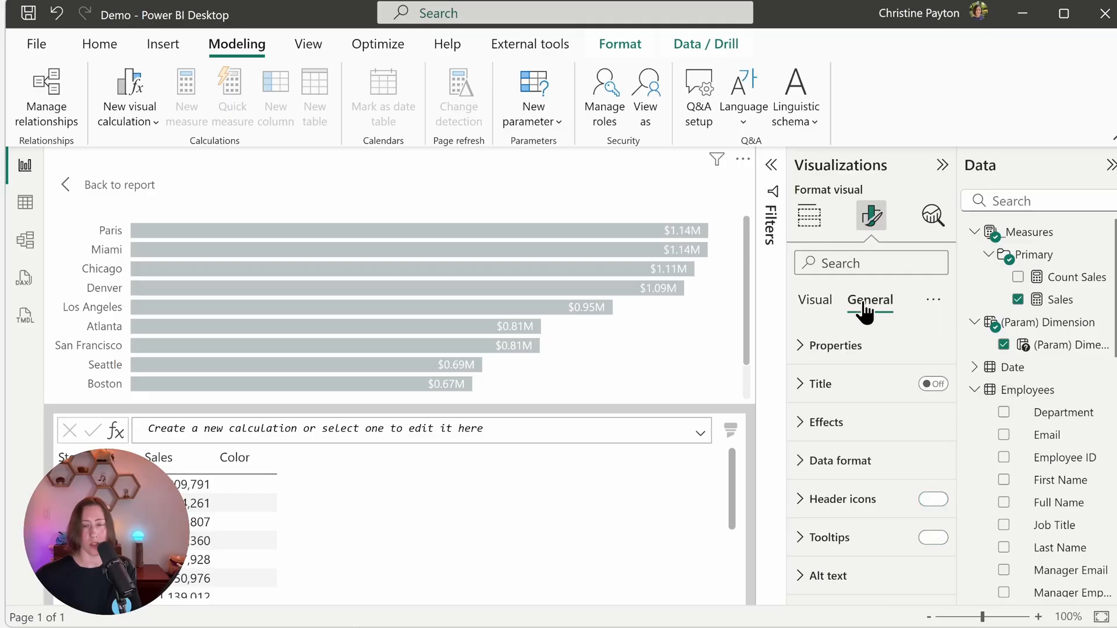
click(854, 461)
click(881, 442)
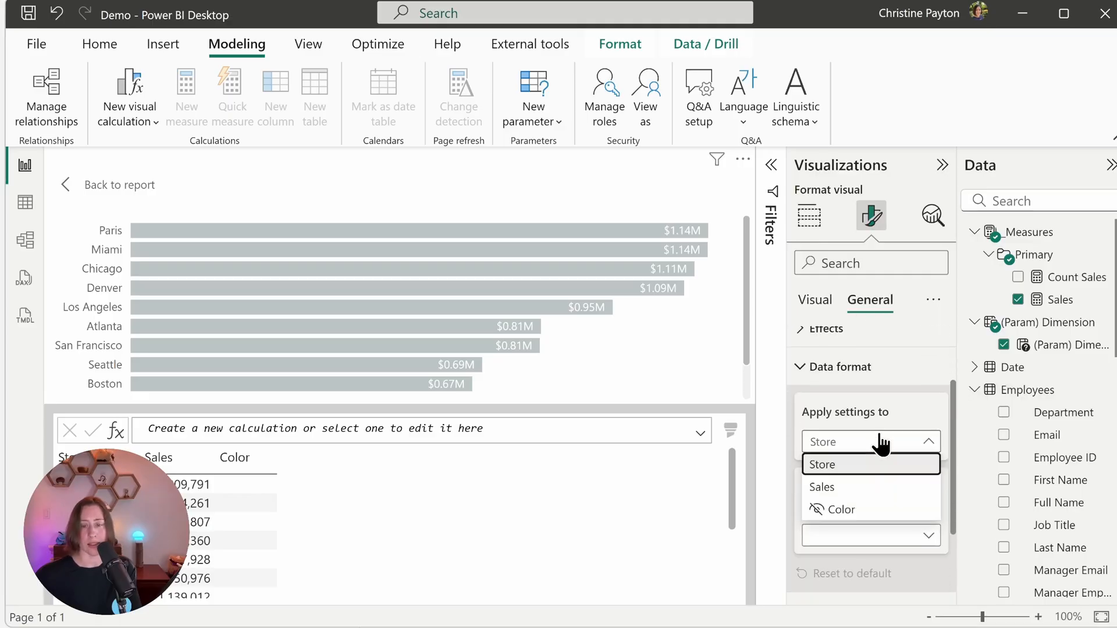
click(871, 512)
scroll(896, 512, down, 1)
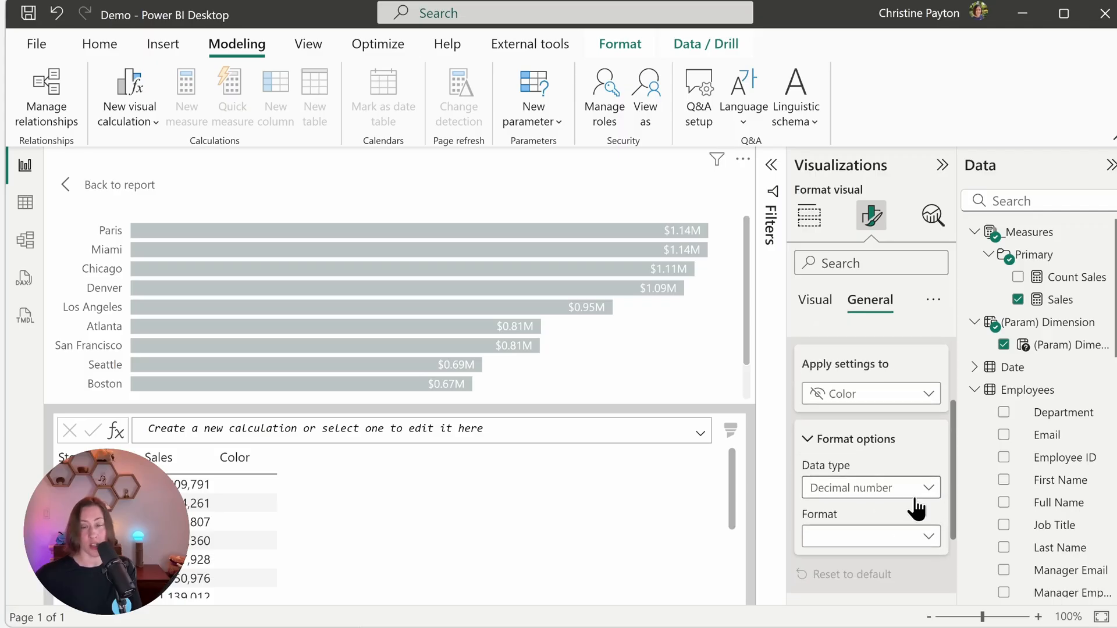
click(919, 488)
click(843, 422)
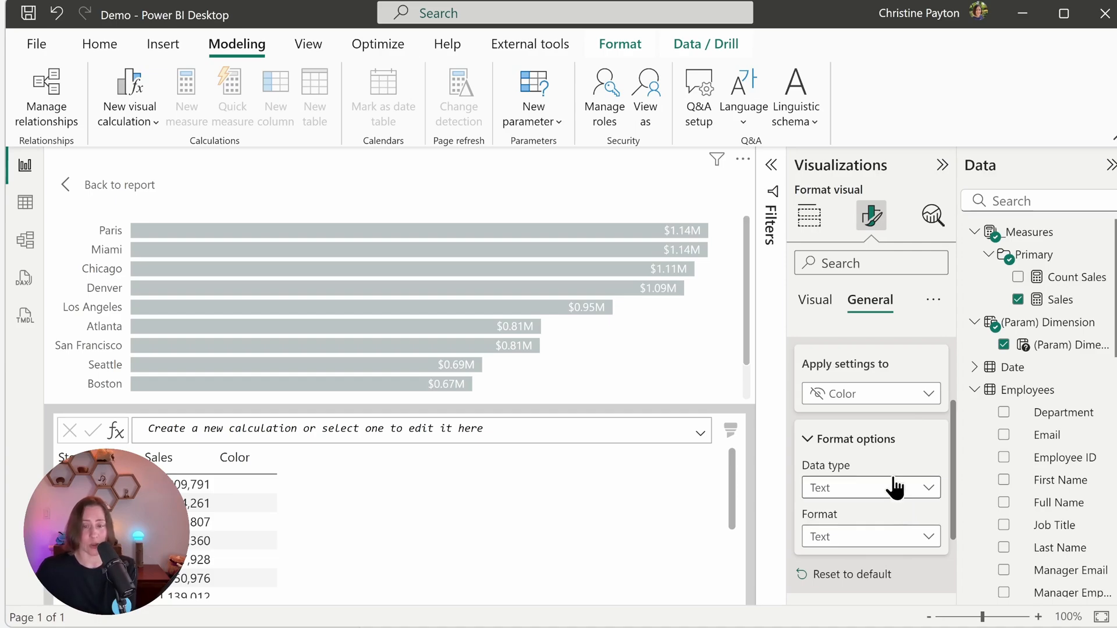
Conditionally format the bars' color by field value based on the Color calculation, and return to the report.
click(828, 314)
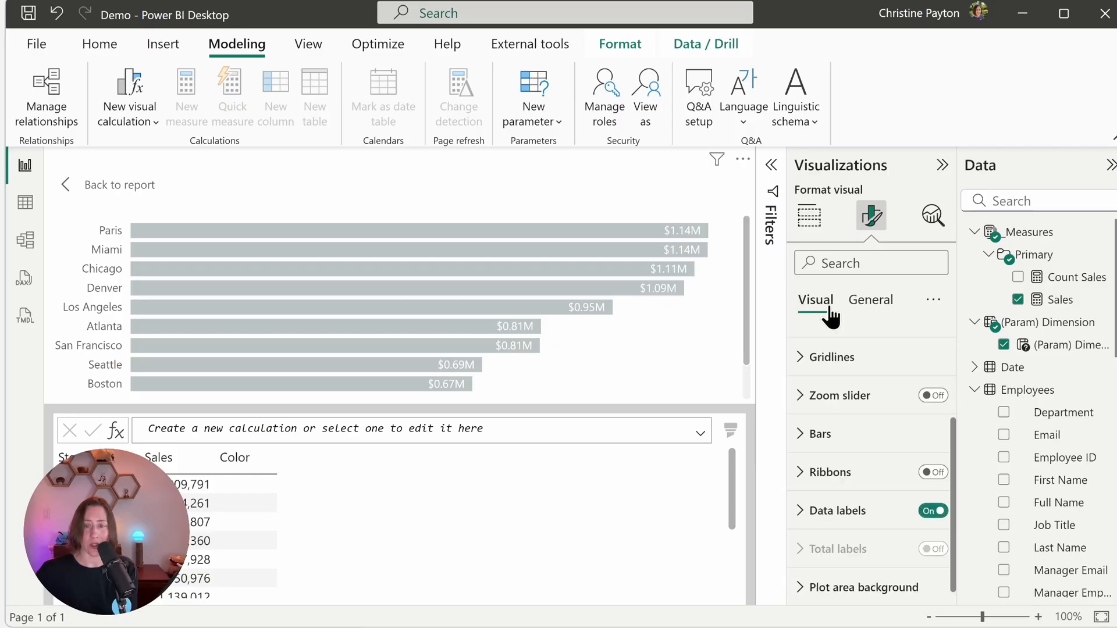
click(820, 425)
scroll(856, 429, down, 3)
scroll(867, 516, up, 2)
click(866, 519)
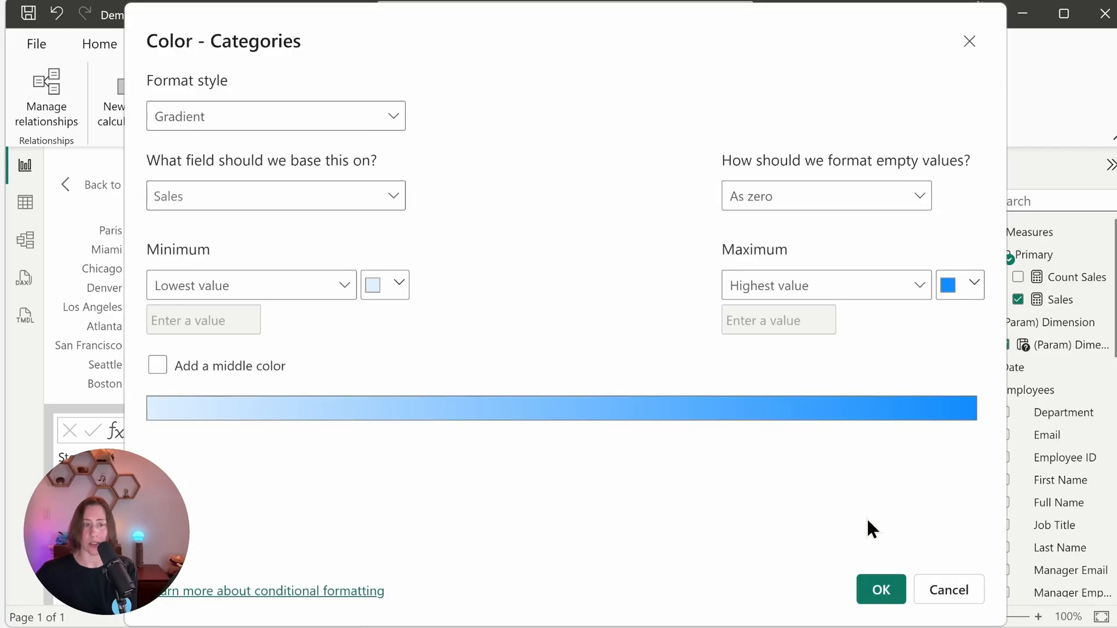
click(364, 125)
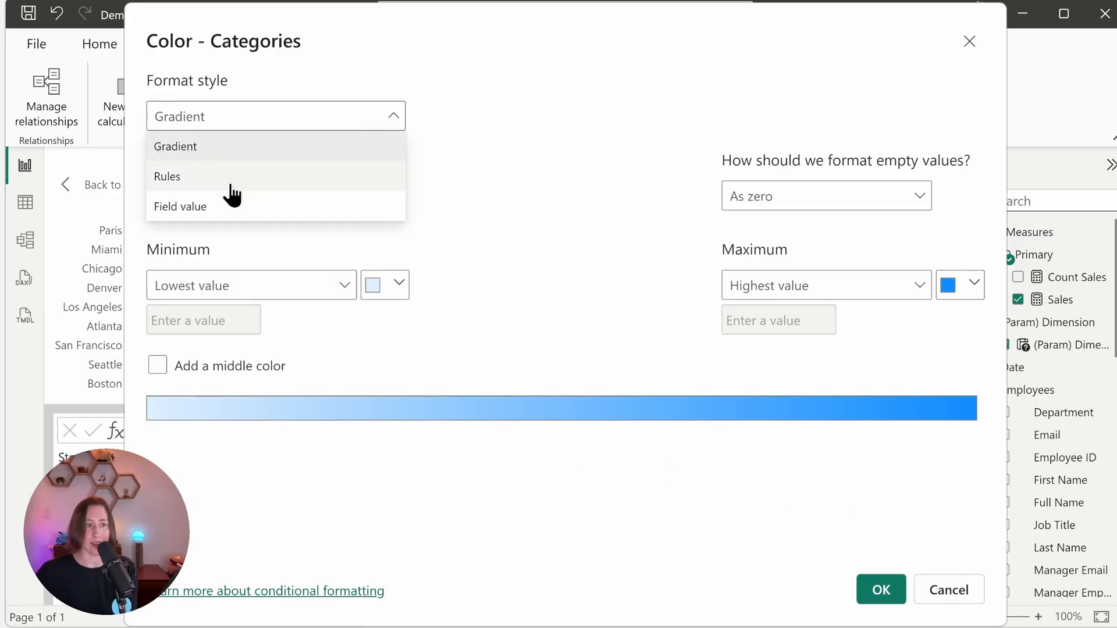
click(190, 211)
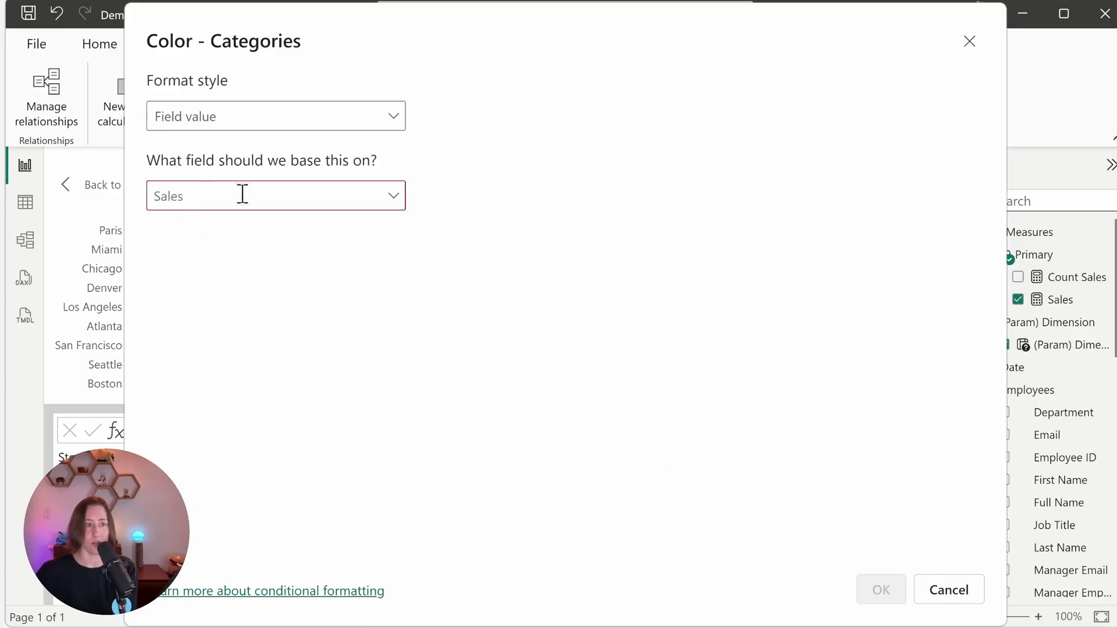
click(395, 201)
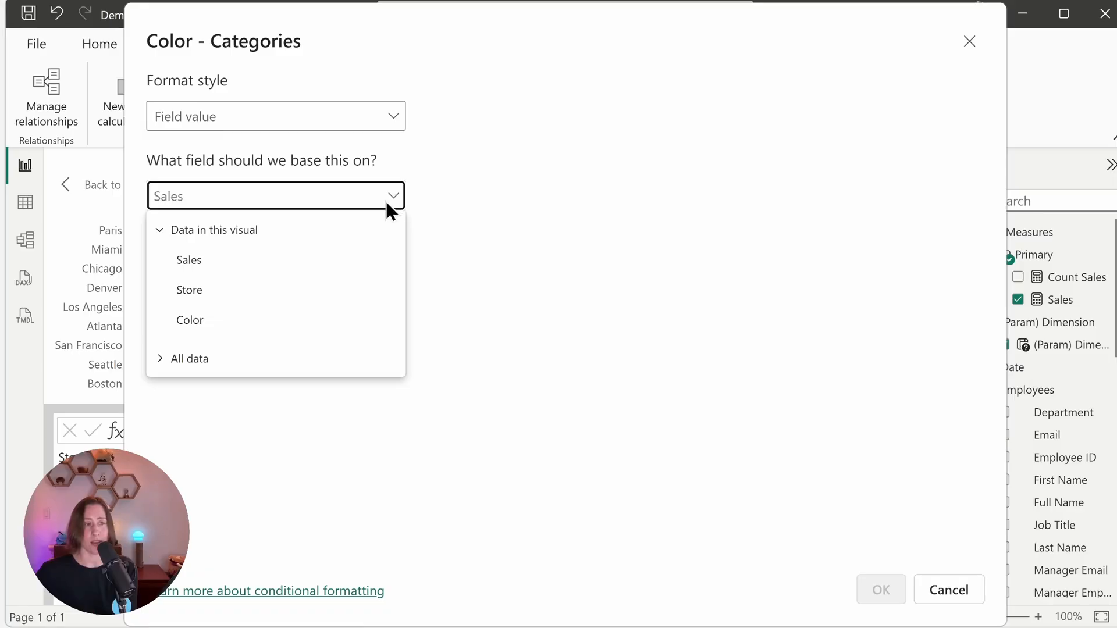
click(186, 323)
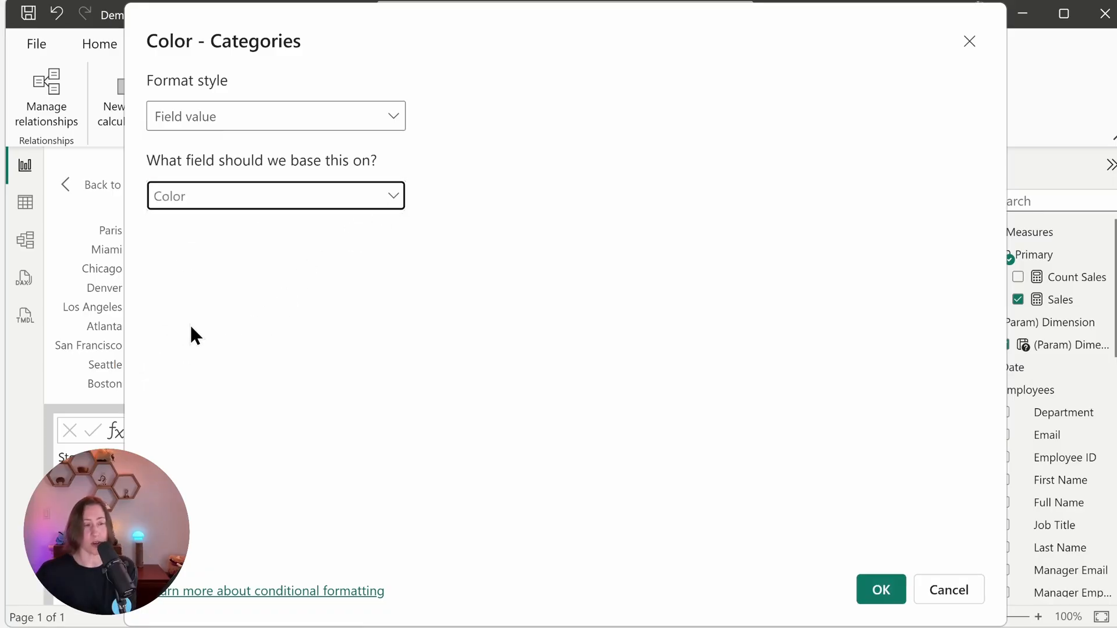
click(882, 590)
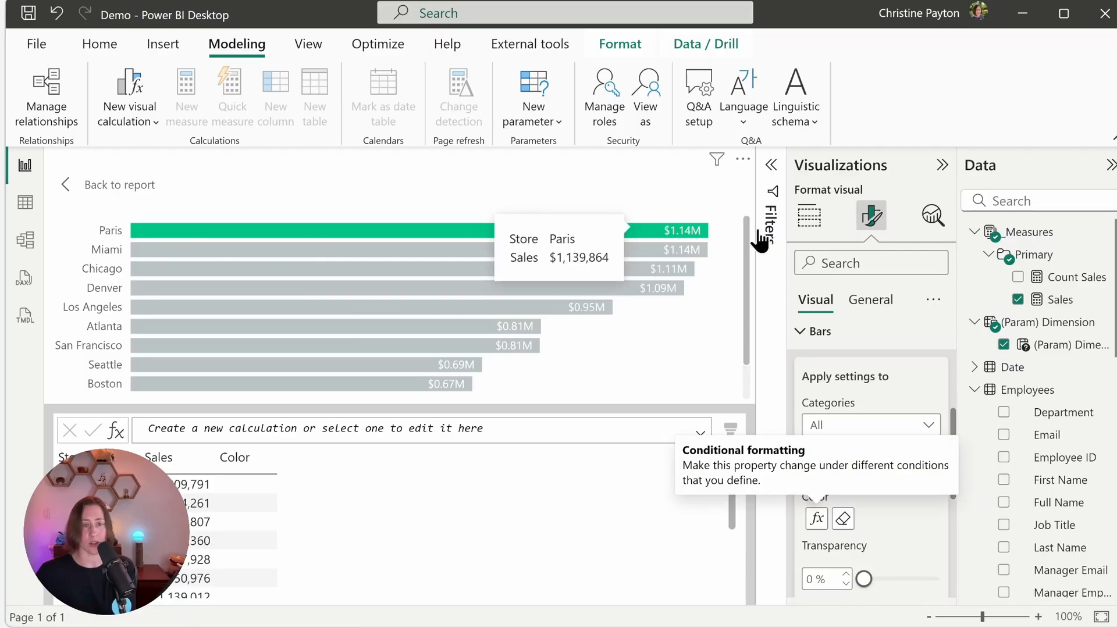
click(105, 185)
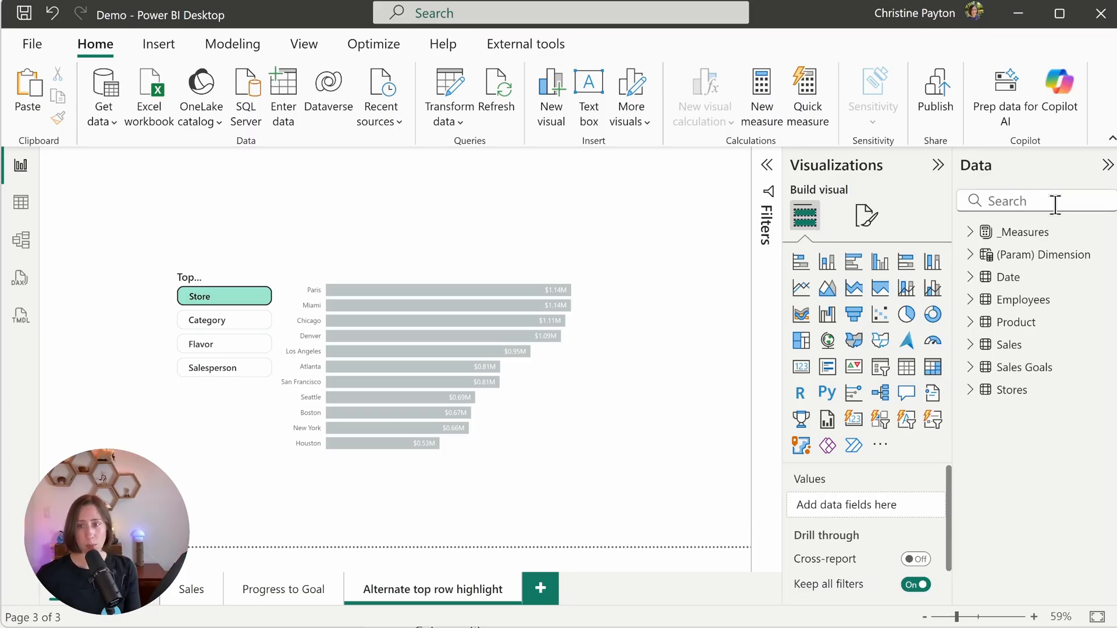
Add a new measure to the _Measures table.
click(970, 233)
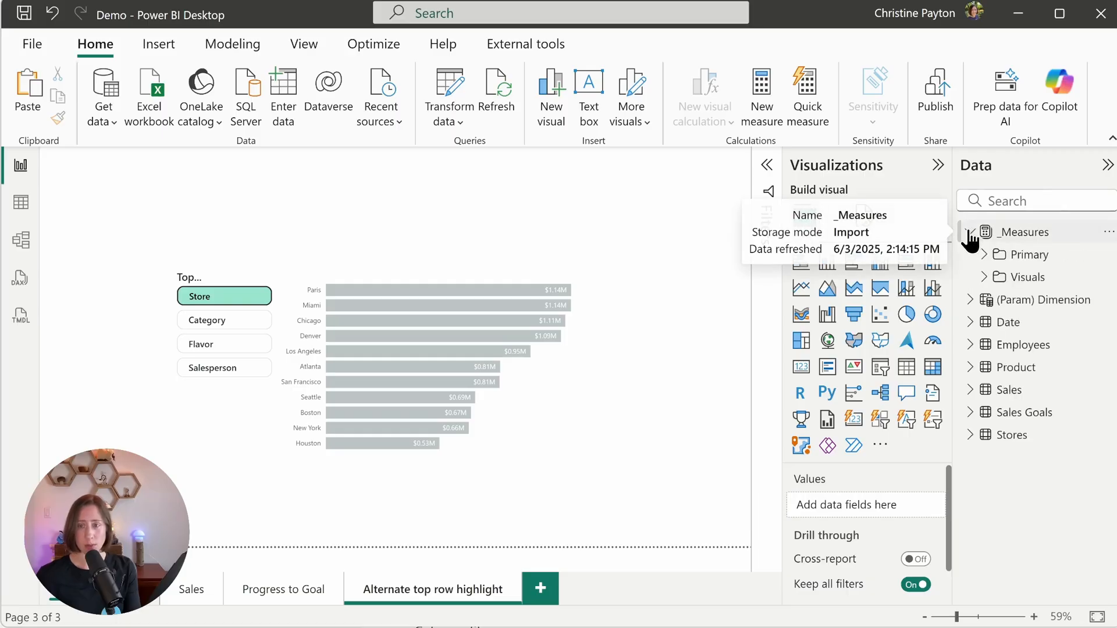
click(1021, 200)
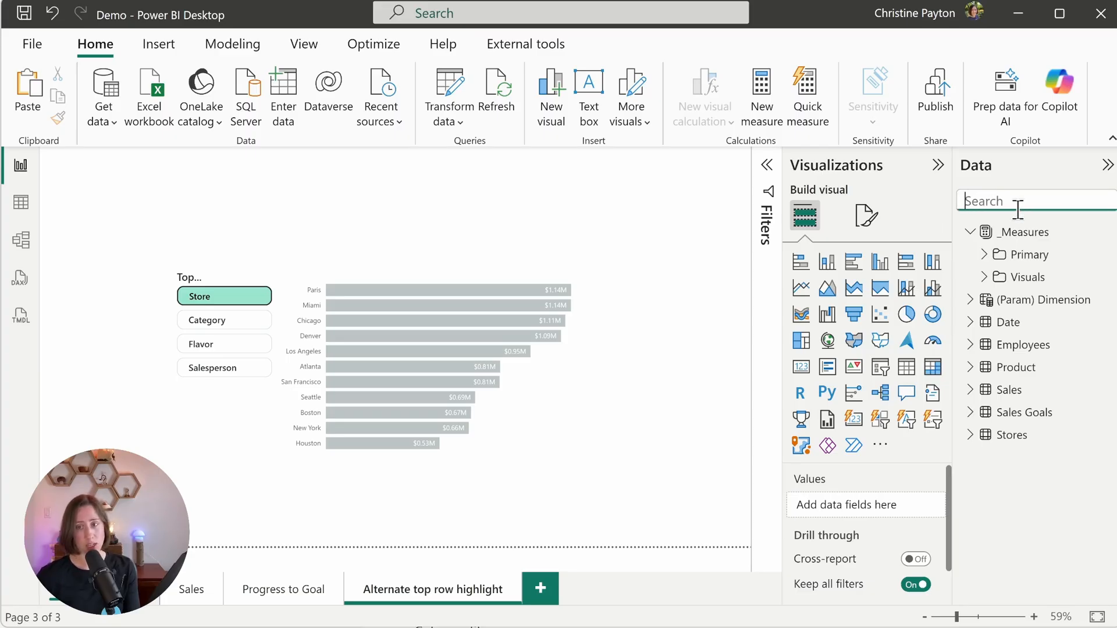
click(1027, 236)
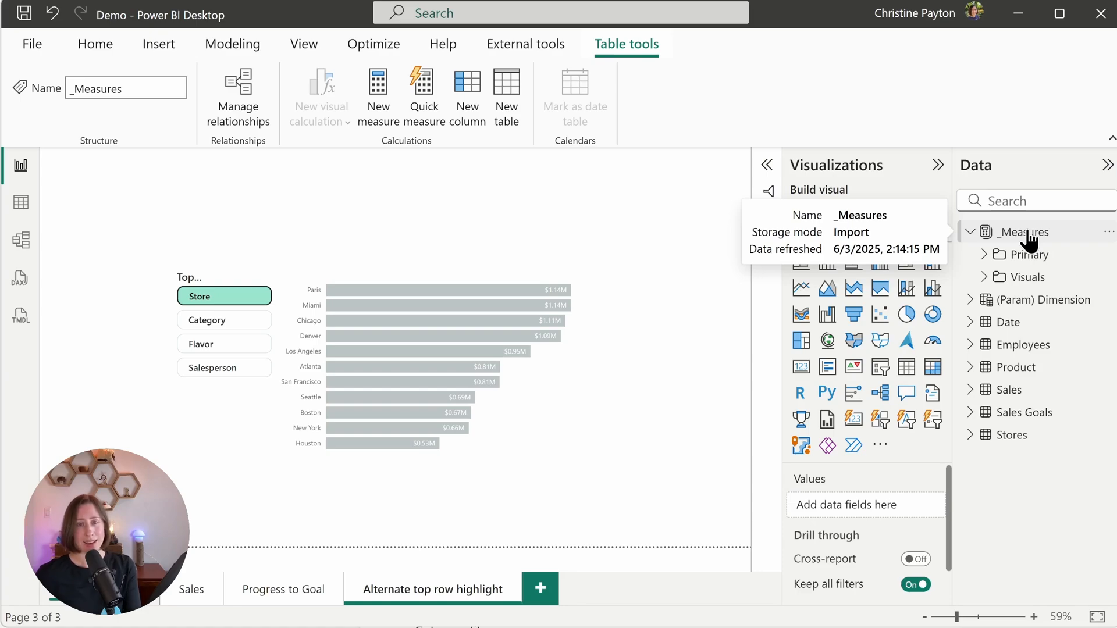
click(379, 91)
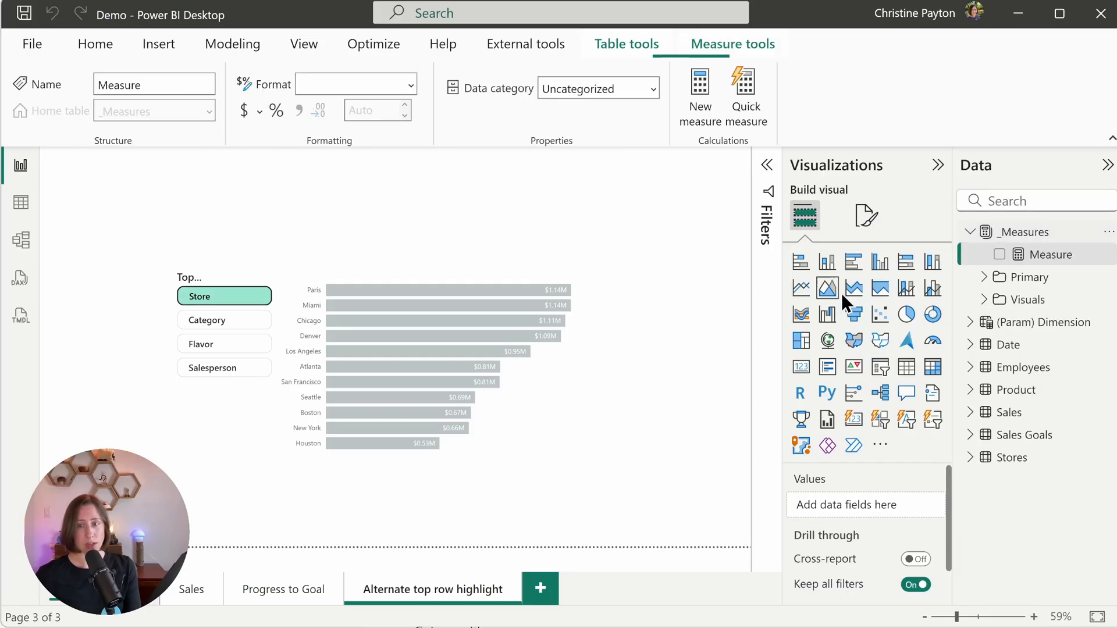
Define the measure as ALTERNATE - Top Category Color with the prepared SWITCH/TOPN DAX, returning "#00C385" when CurrentDimensionValue equals TopDimensionValue.
key(ctrl+v)
click(197, 178)
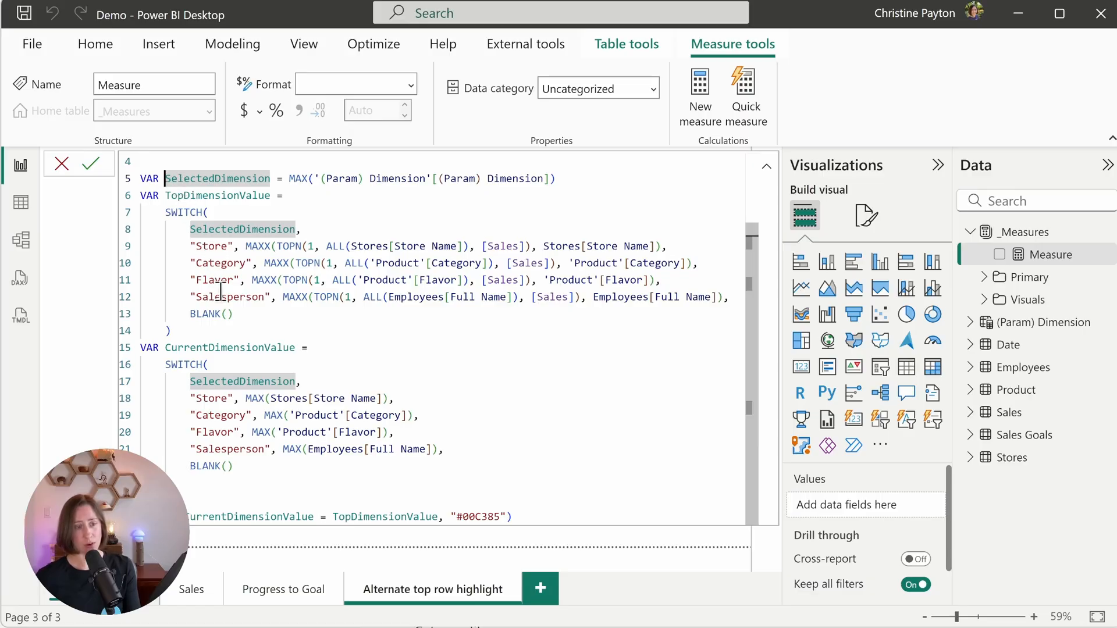
drag(277, 246, 351, 246)
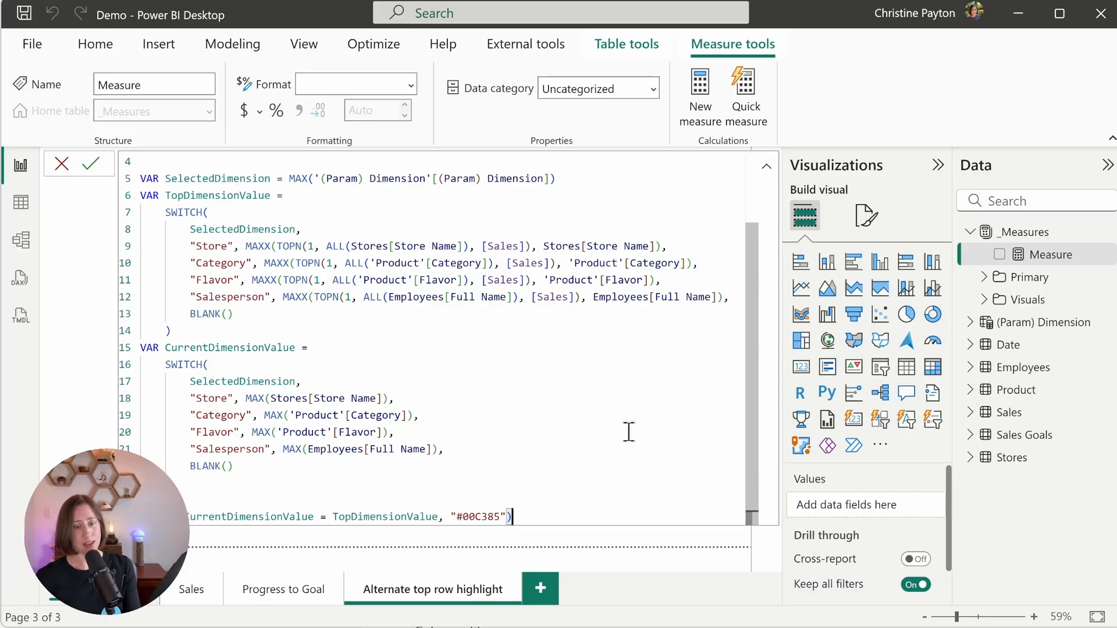
scroll(629, 432, down, 1)
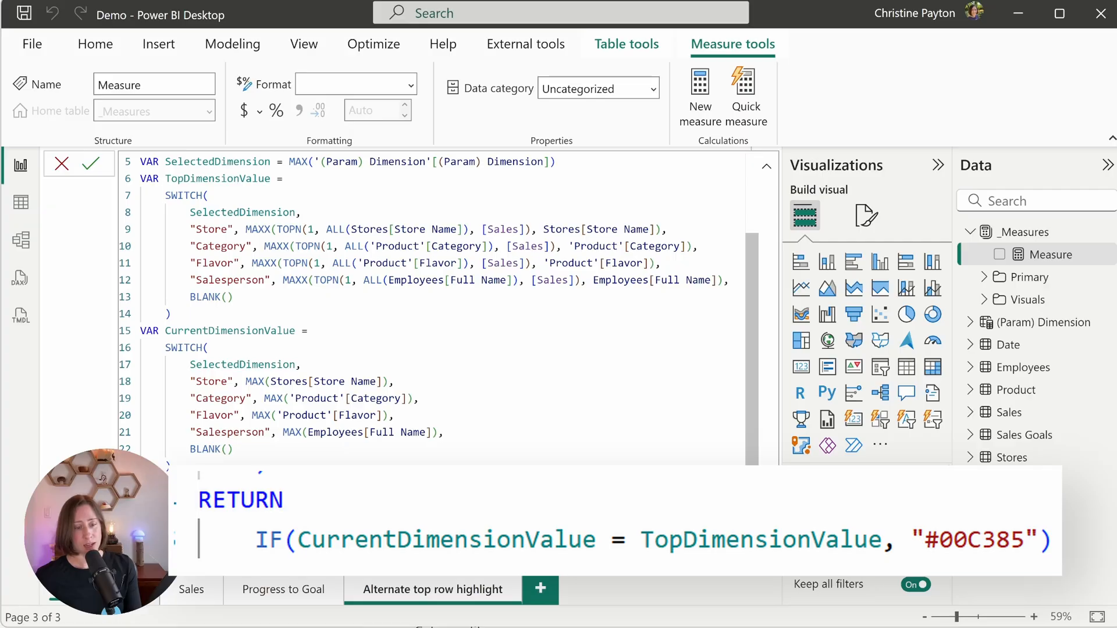
click(86, 163)
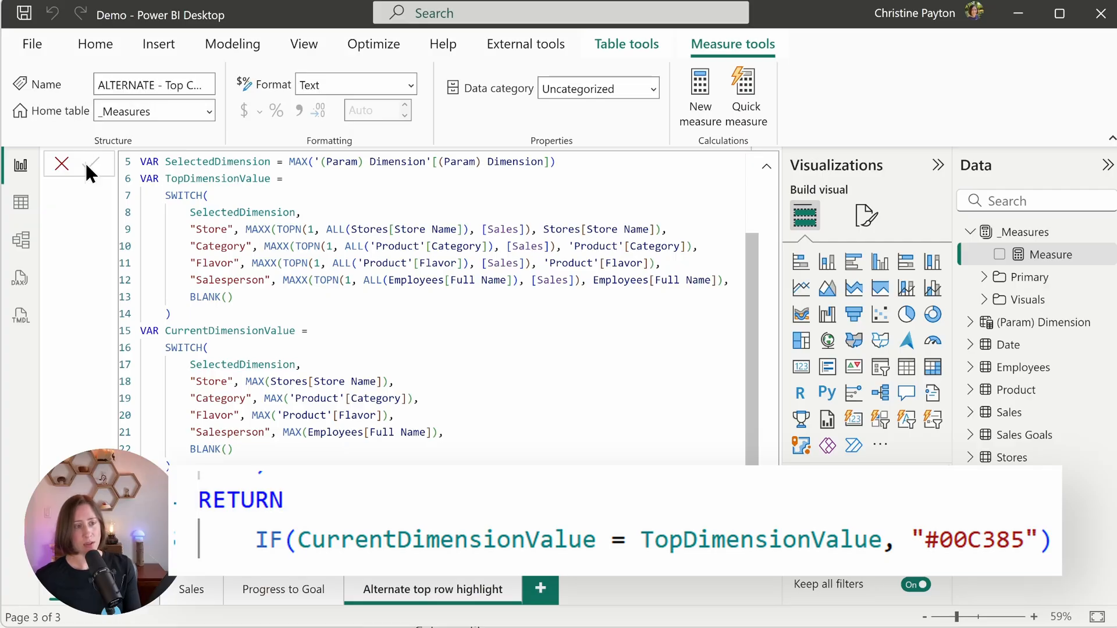
click(767, 169)
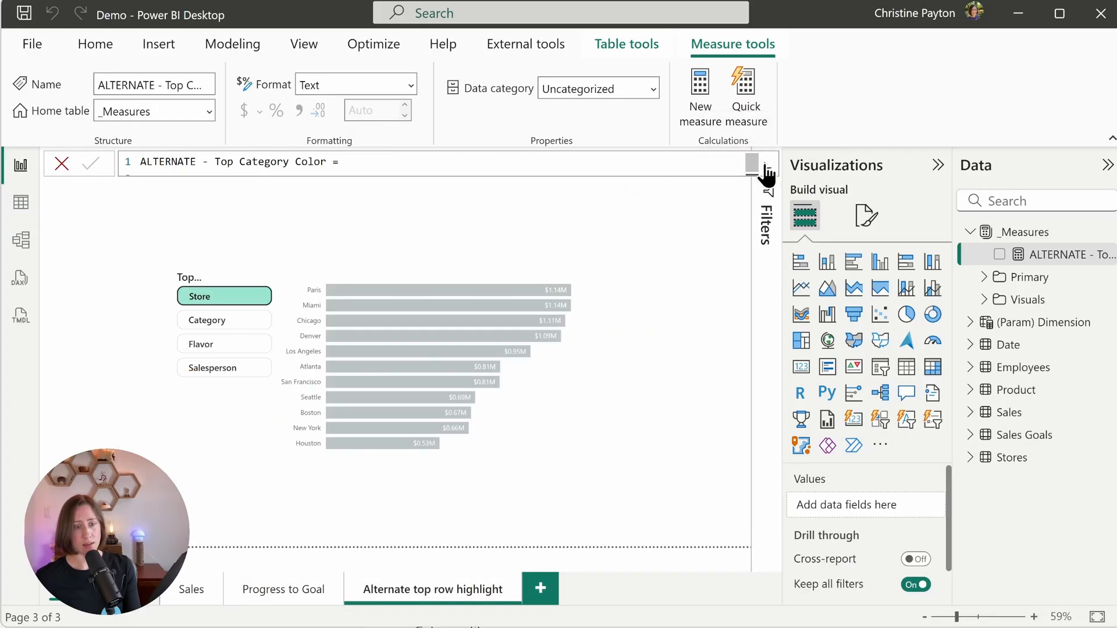
Conditionally format the bar chart's bar color by field value, based on the ALTERNATE - Top Category Color measure.
click(383, 277)
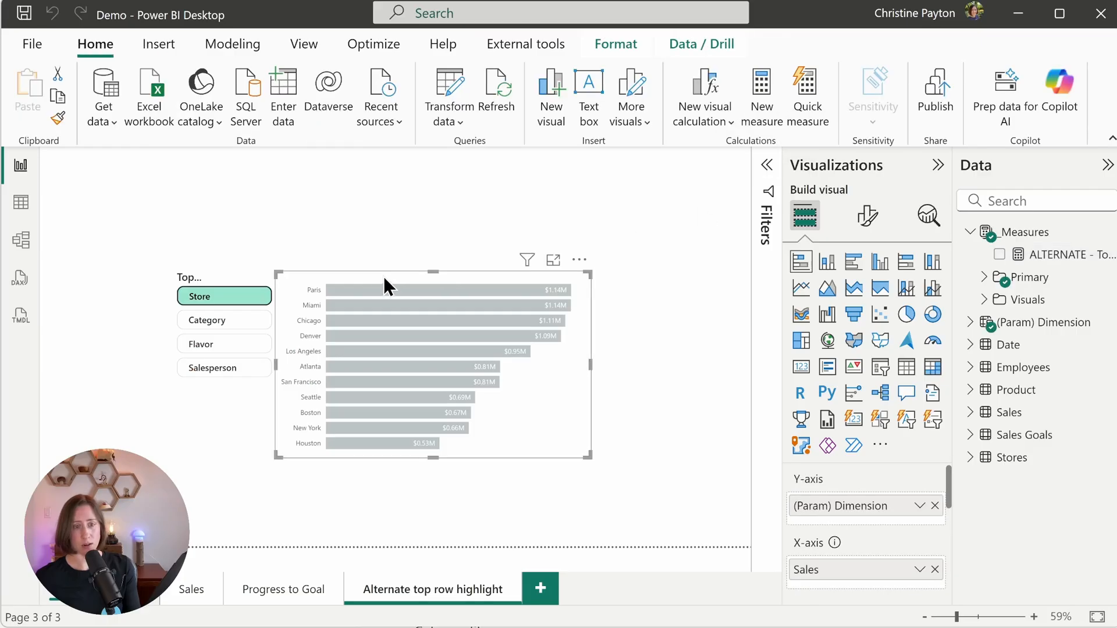
click(870, 216)
scroll(902, 381, down, 3)
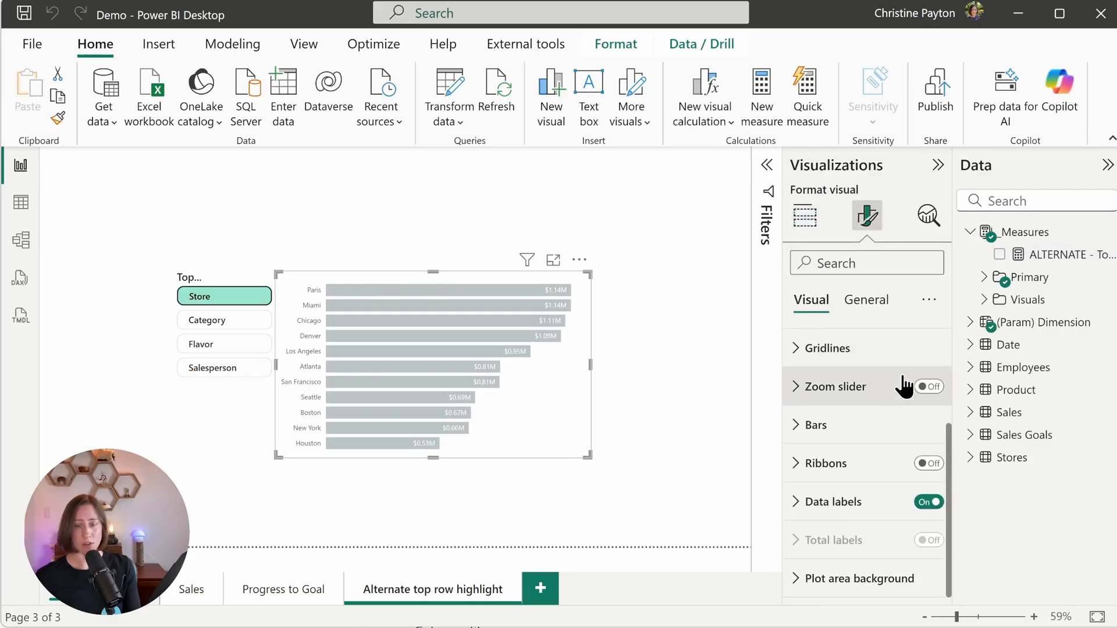
click(845, 436)
scroll(861, 412, down, 3)
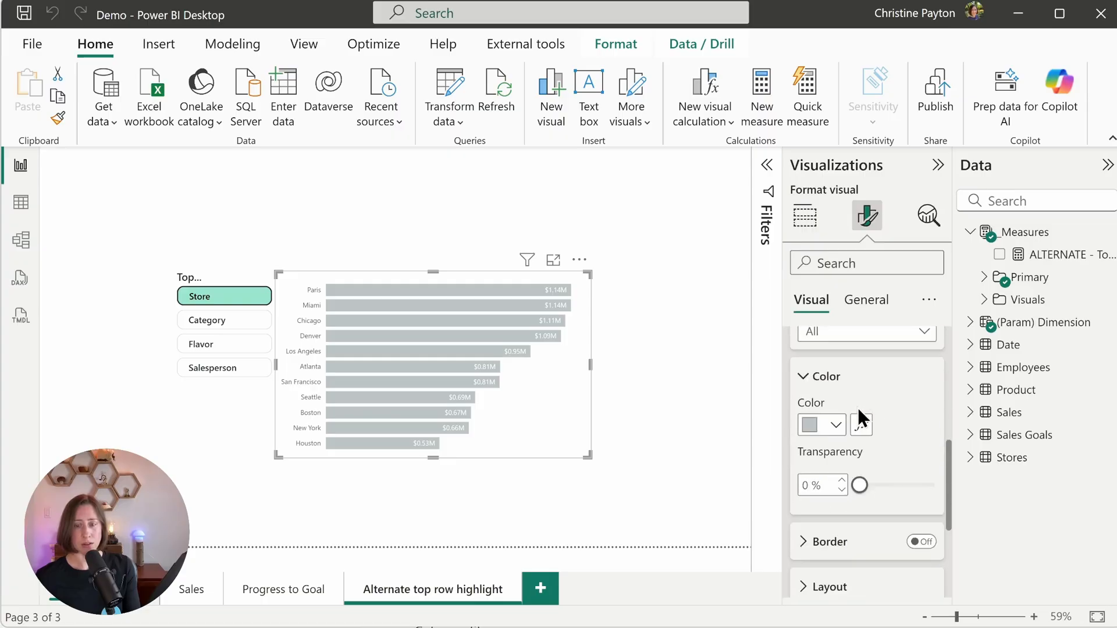
click(862, 427)
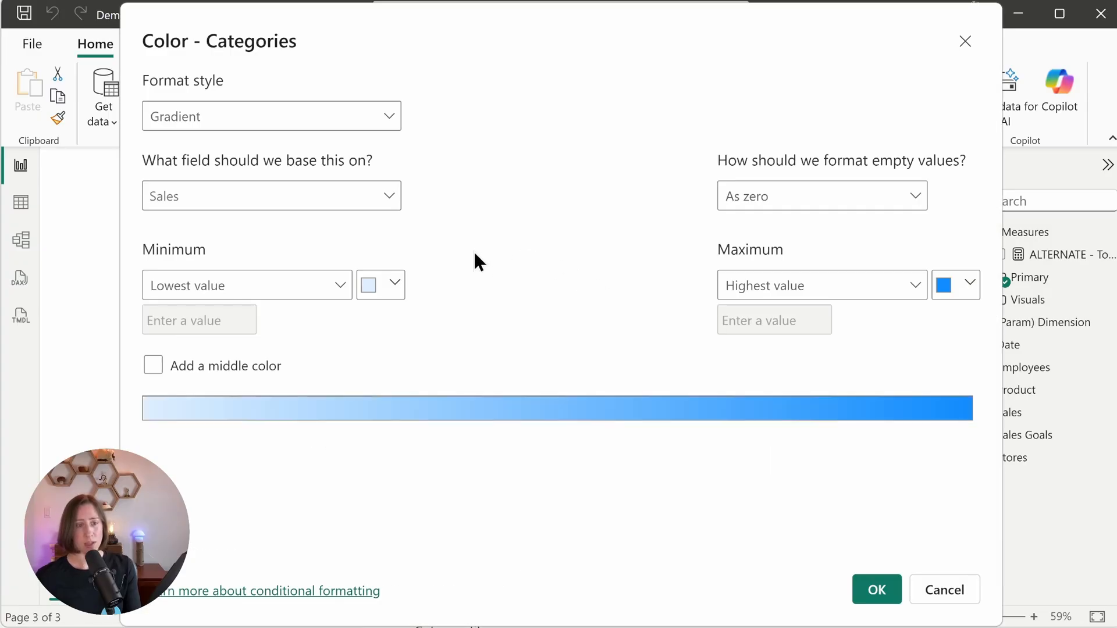
click(303, 119)
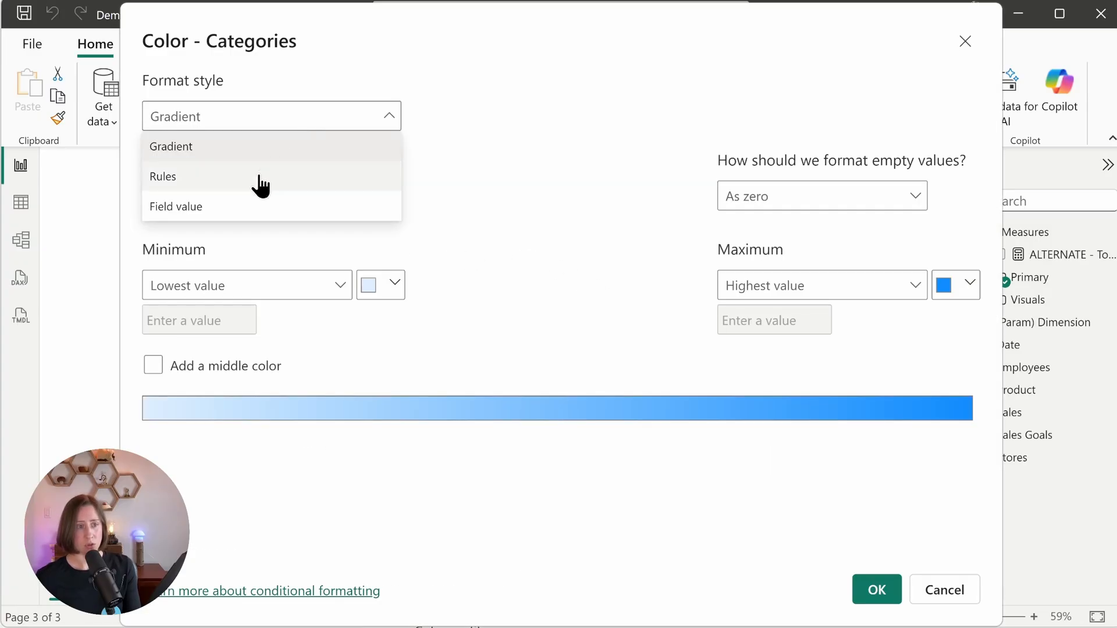
click(236, 206)
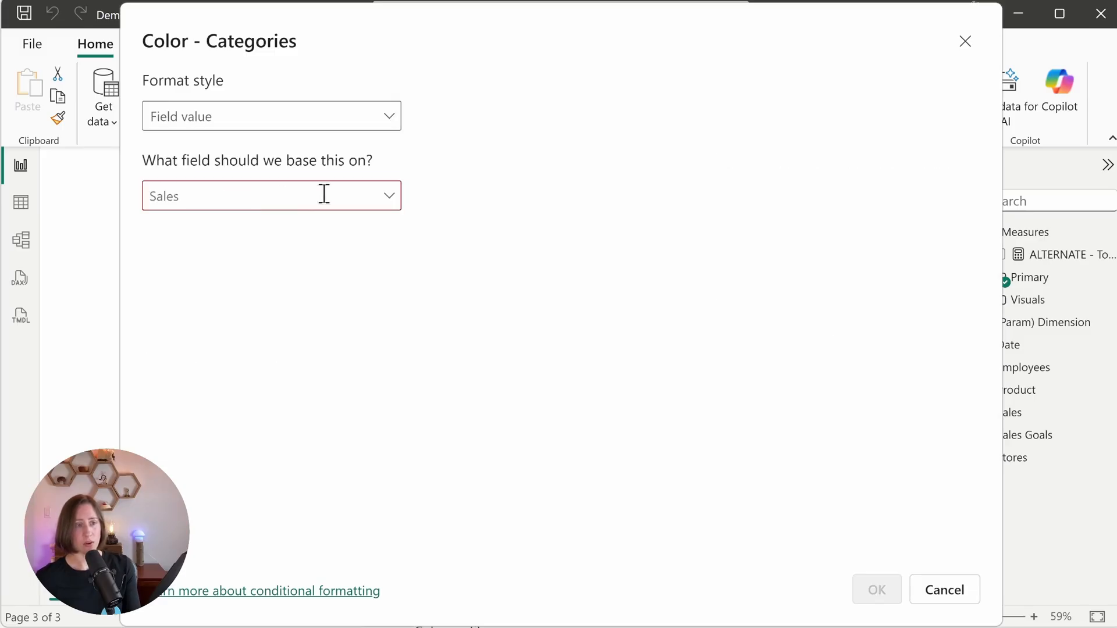
click(390, 201)
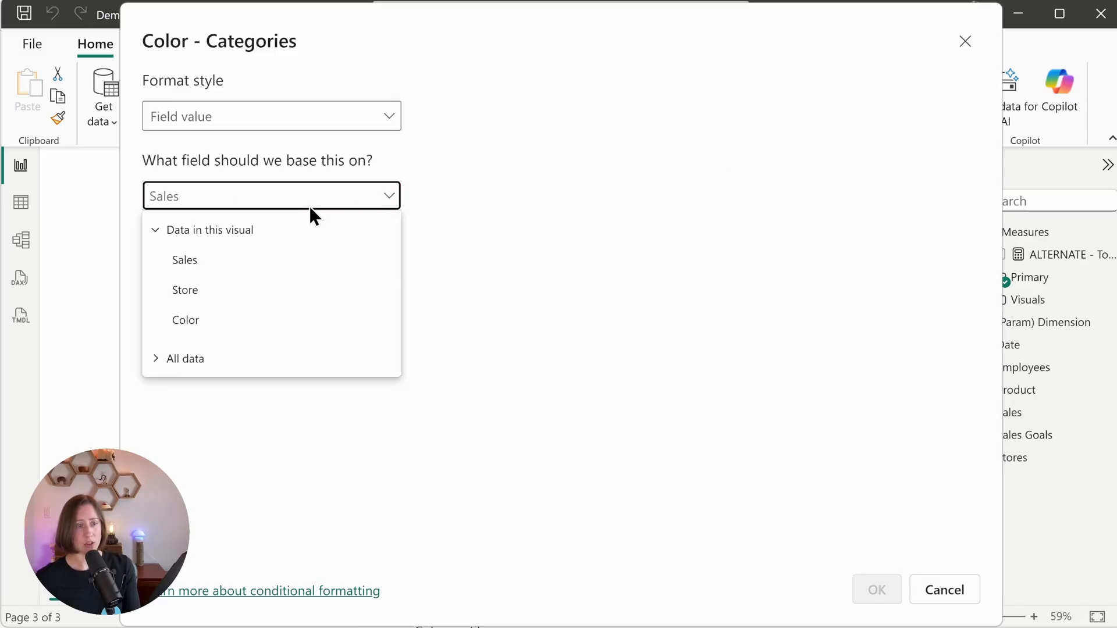
click(155, 359)
click(182, 385)
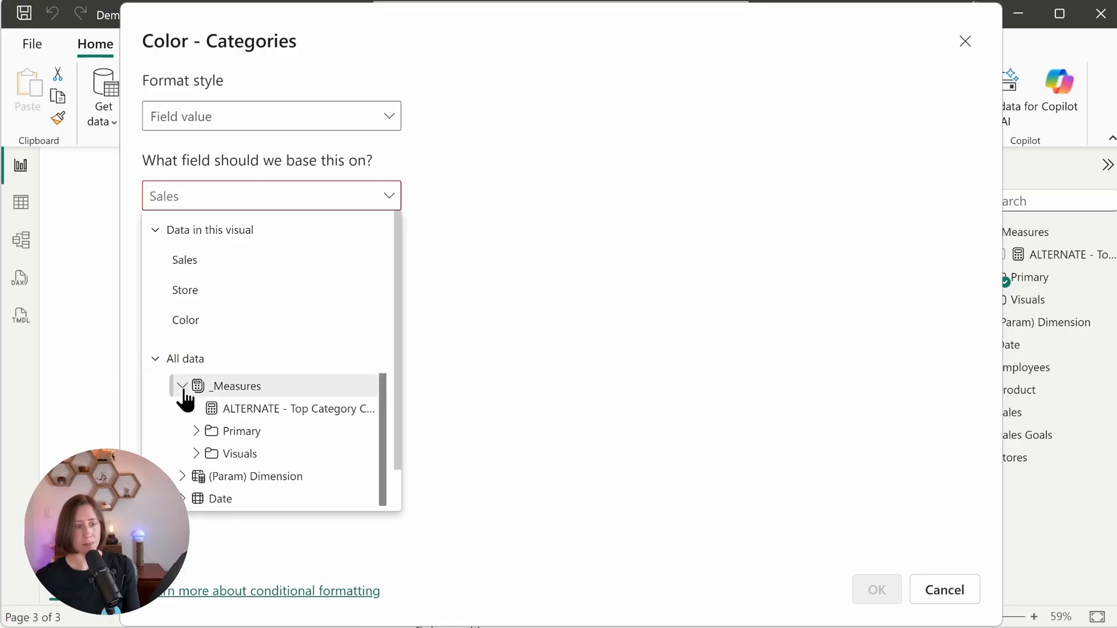
click(318, 409)
click(876, 592)
click(625, 505)
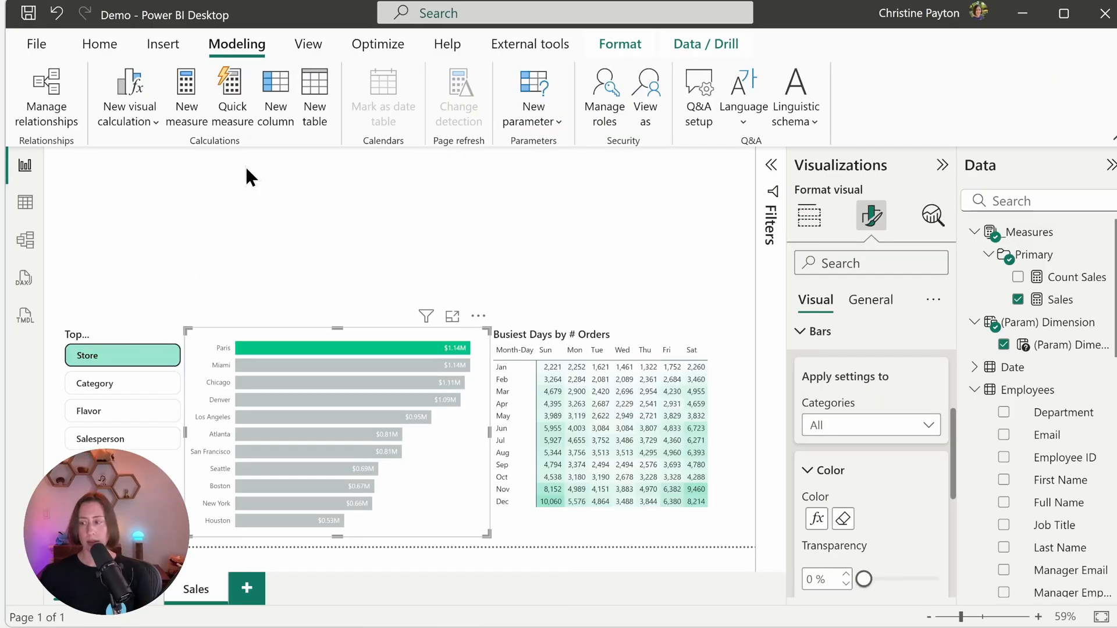
Insert an empty card visual above the Top... slicer on the Sales page and enlarge it.
click(62, 220)
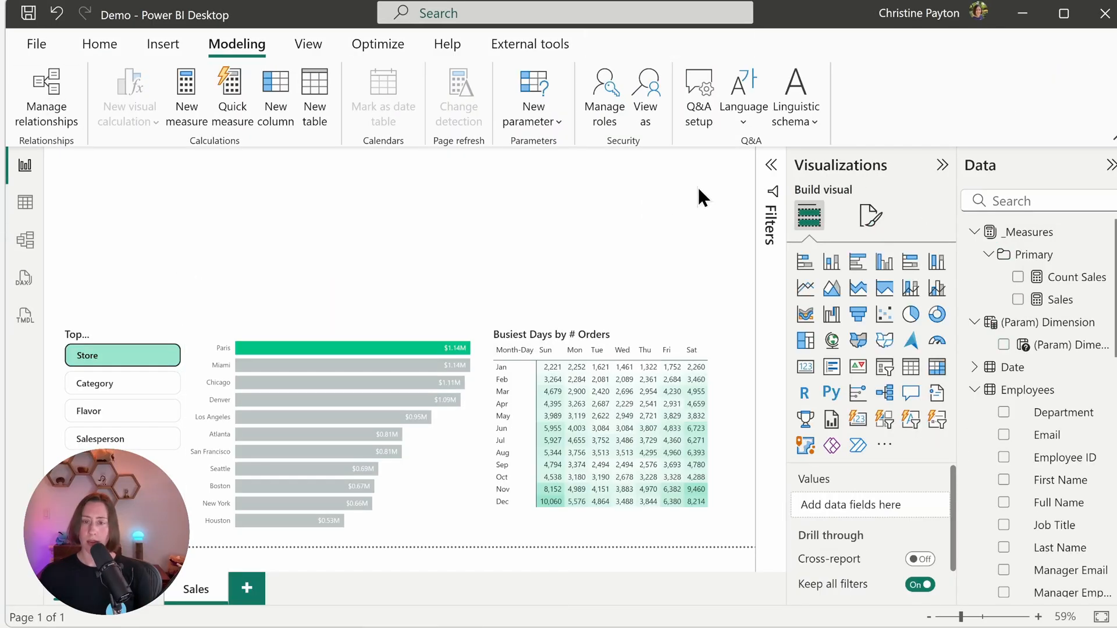
click(857, 428)
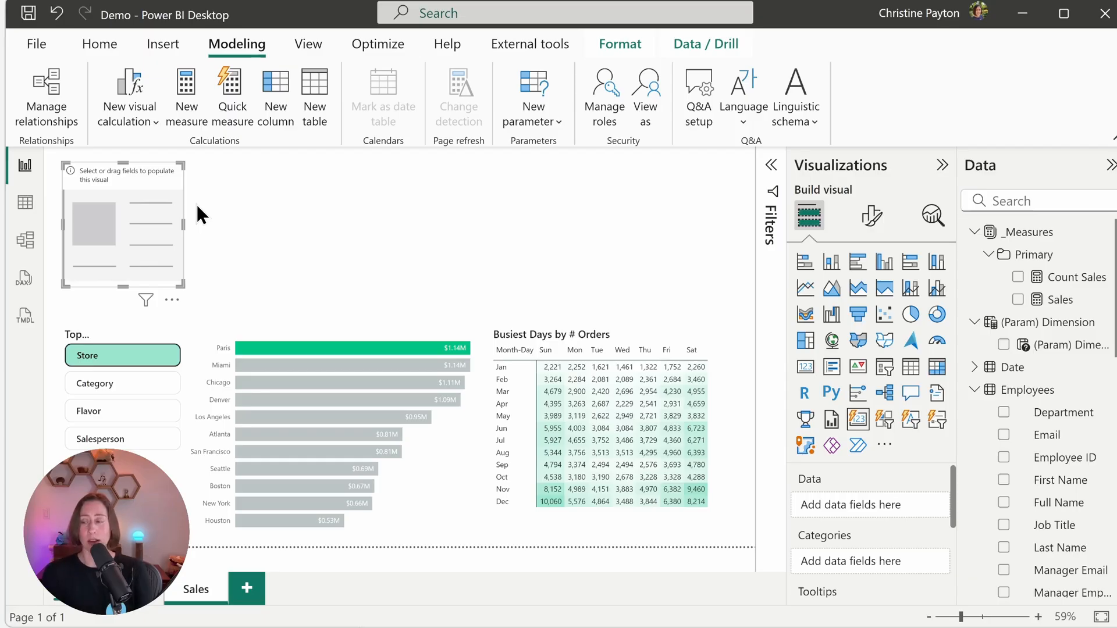
drag(184, 287, 269, 304)
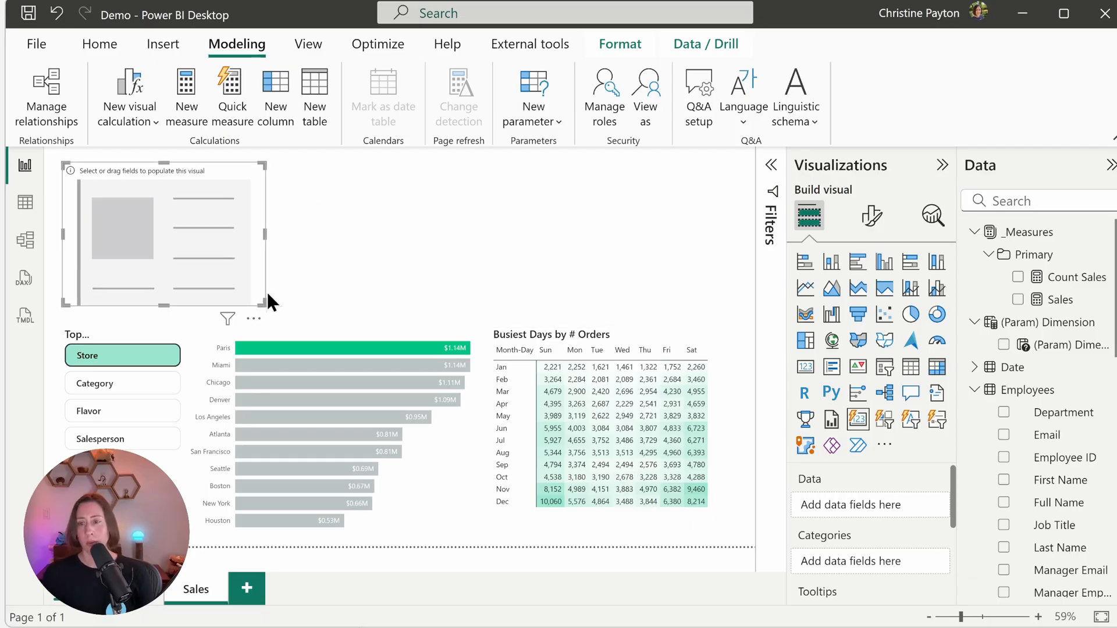
Add the Sales measure to the empty card visual.
click(1018, 300)
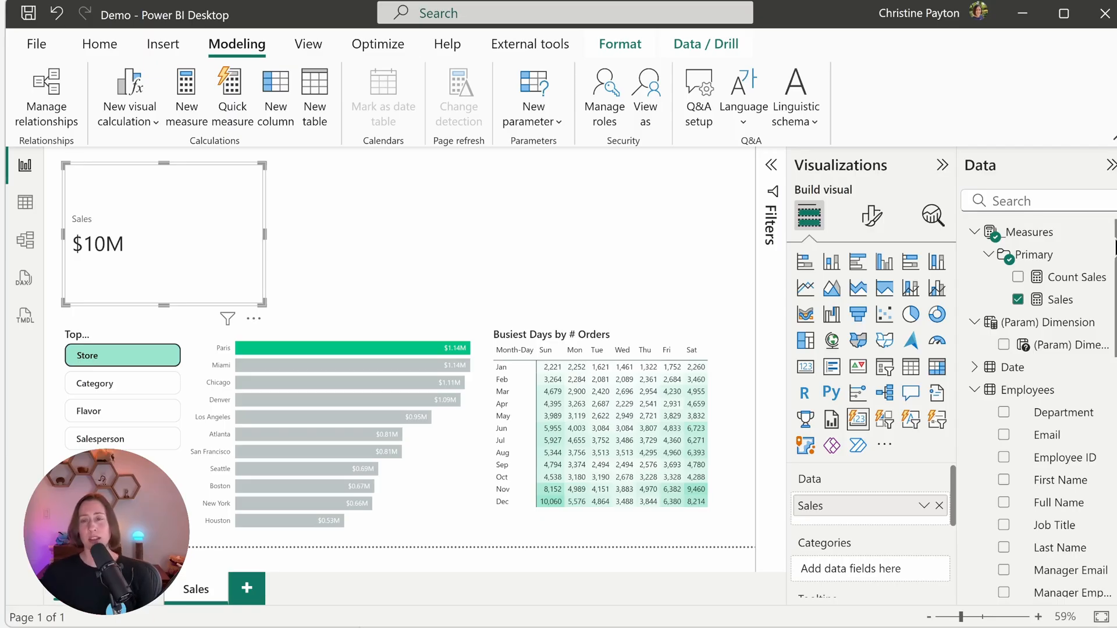
Create a measure Current Year Sales in the _Measures table, starting a CALCULATE with [Sales] as its expression.
click(1082, 231)
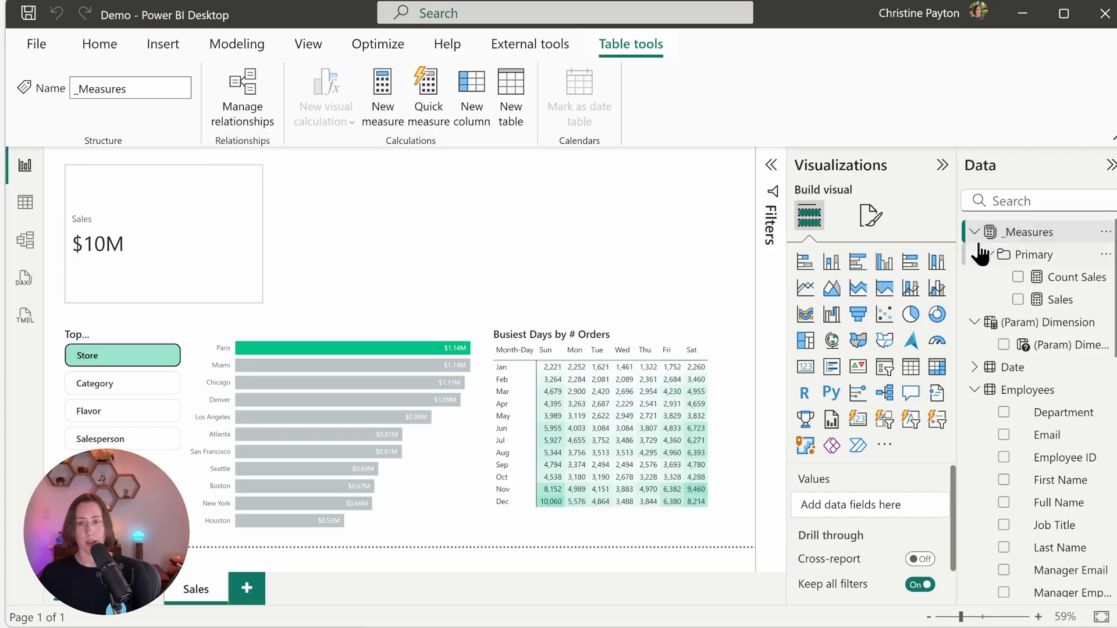
click(384, 86)
text(Current Year Sales =)
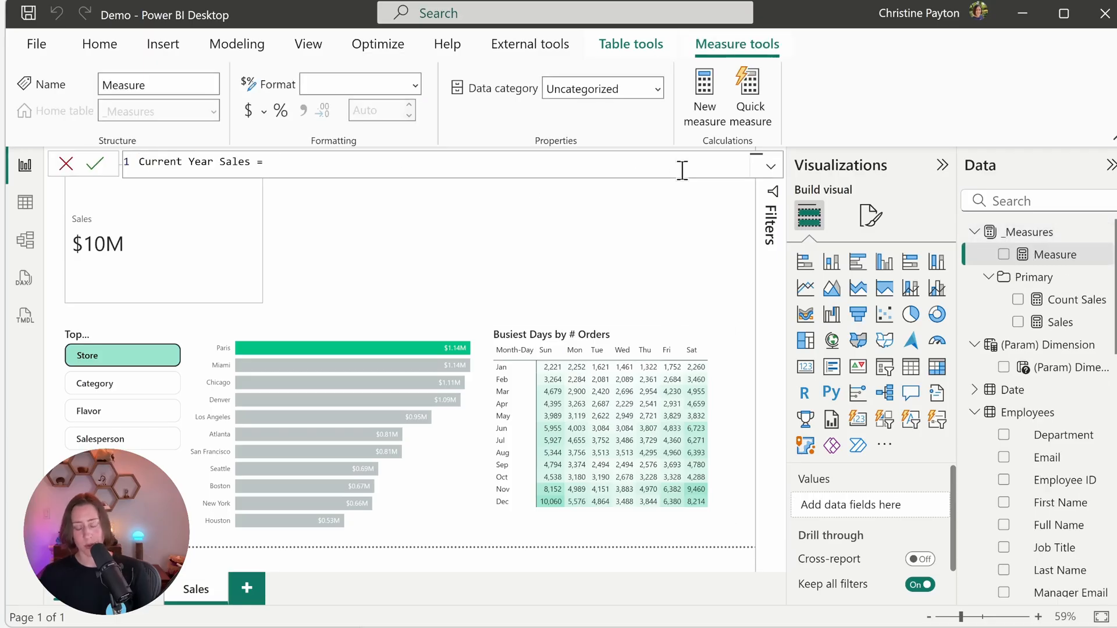
key(shift+Return)
text(CALCULATE()
key(shift+Return)
text(sales)
key(Tab)
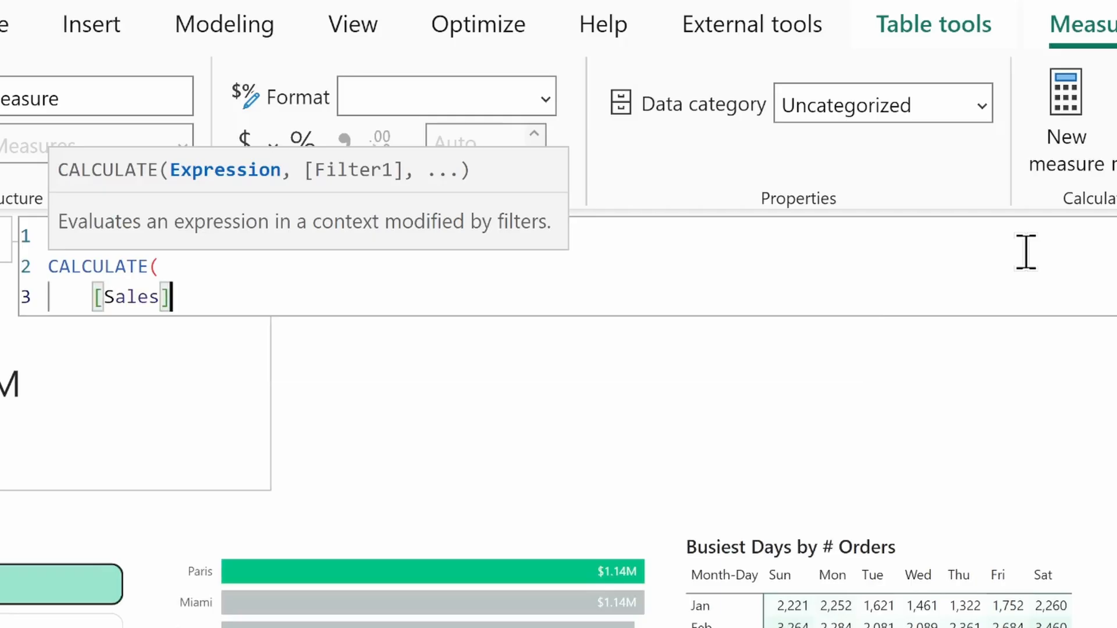
text(,)
key(shift+Return)
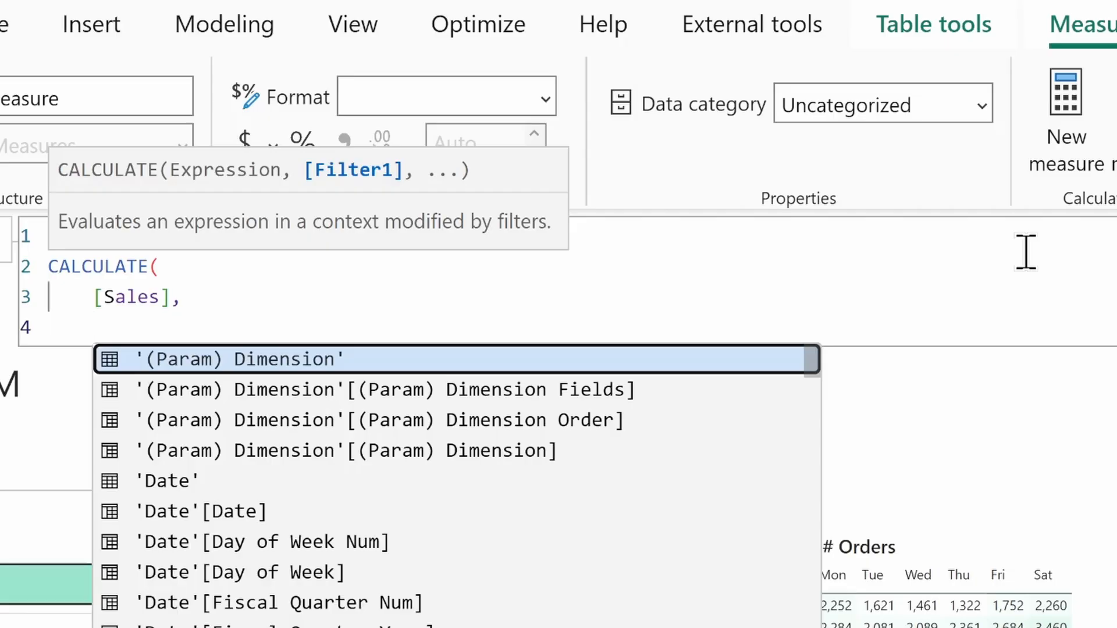
Complete Current Year Sales with the filter KEEPFILTERS('Date'[Year] = 2024) and commit the measure.
text(k)
key(Tab)
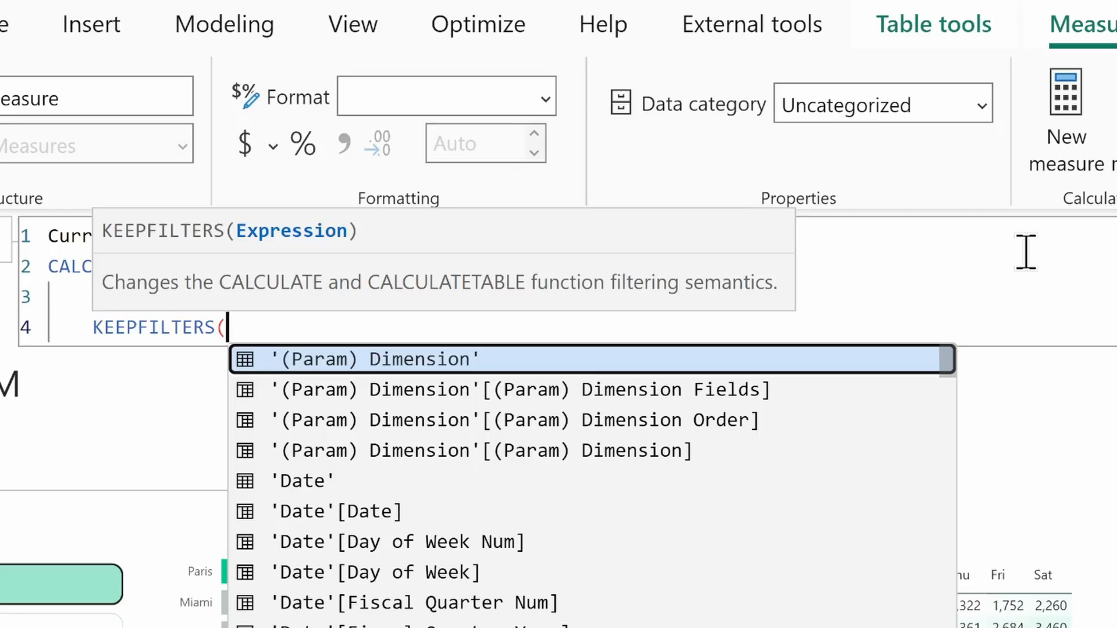
text(year)
key(Up)
key(Up)
key(Up)
key(Up)
key(Up)
key(Up)
key(Up)
key(Up)
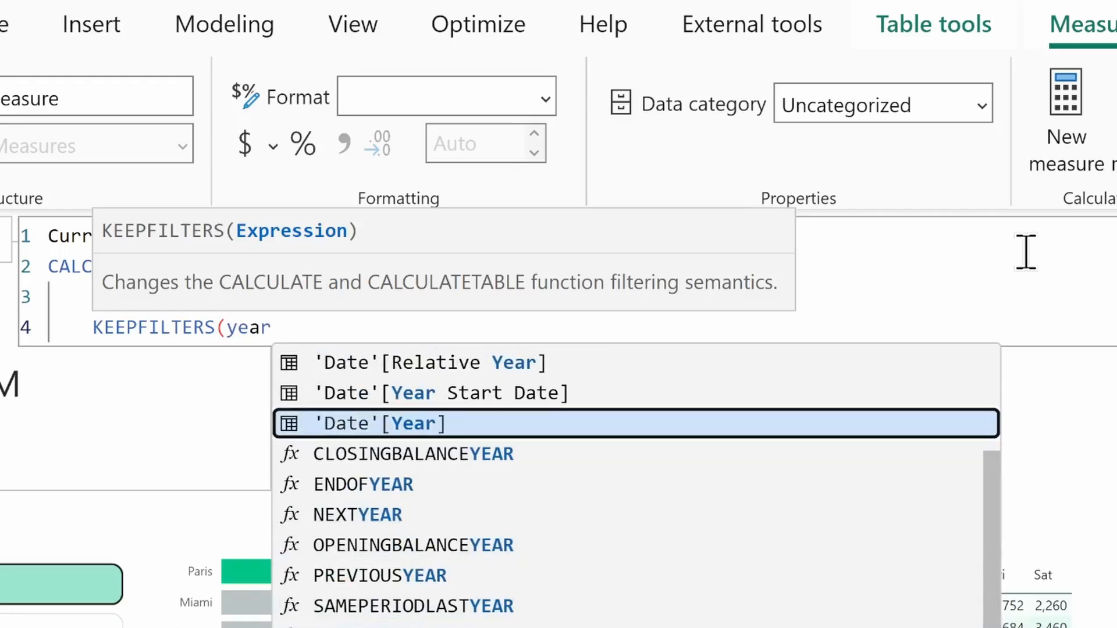
key(Tab)
text(= 2)
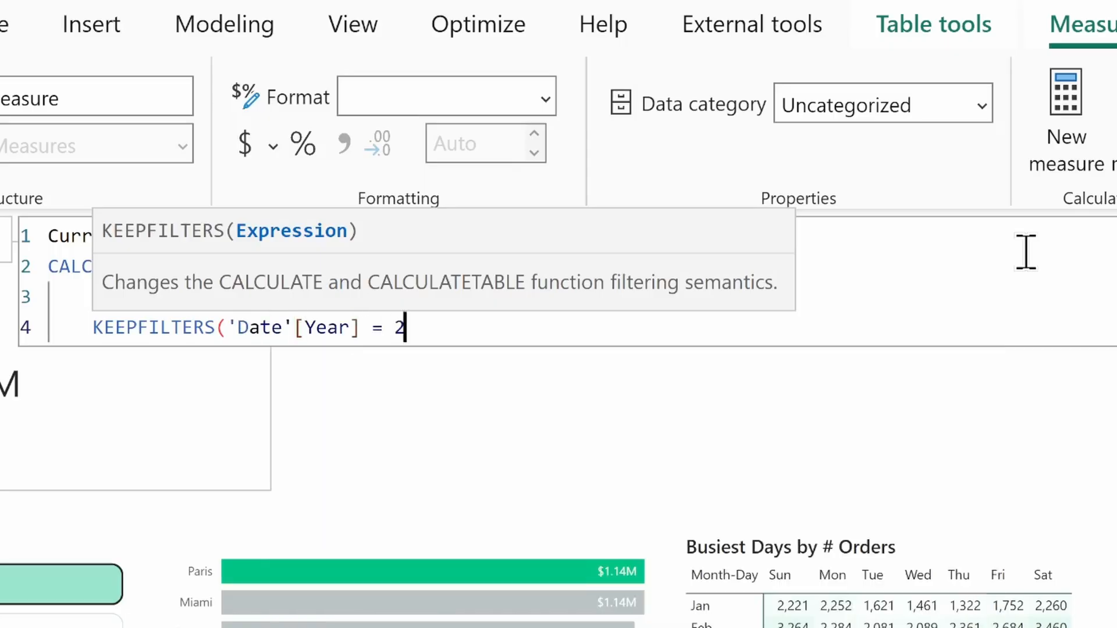
key(BackSpace)
text(2024))
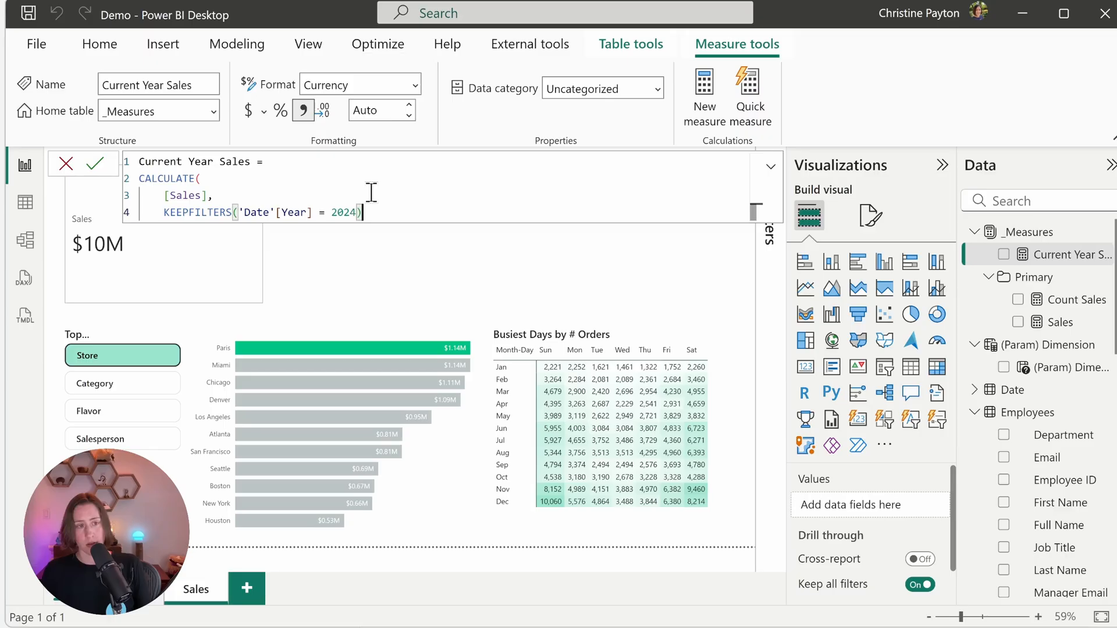
key(shift+Return)
text())
key(Return)
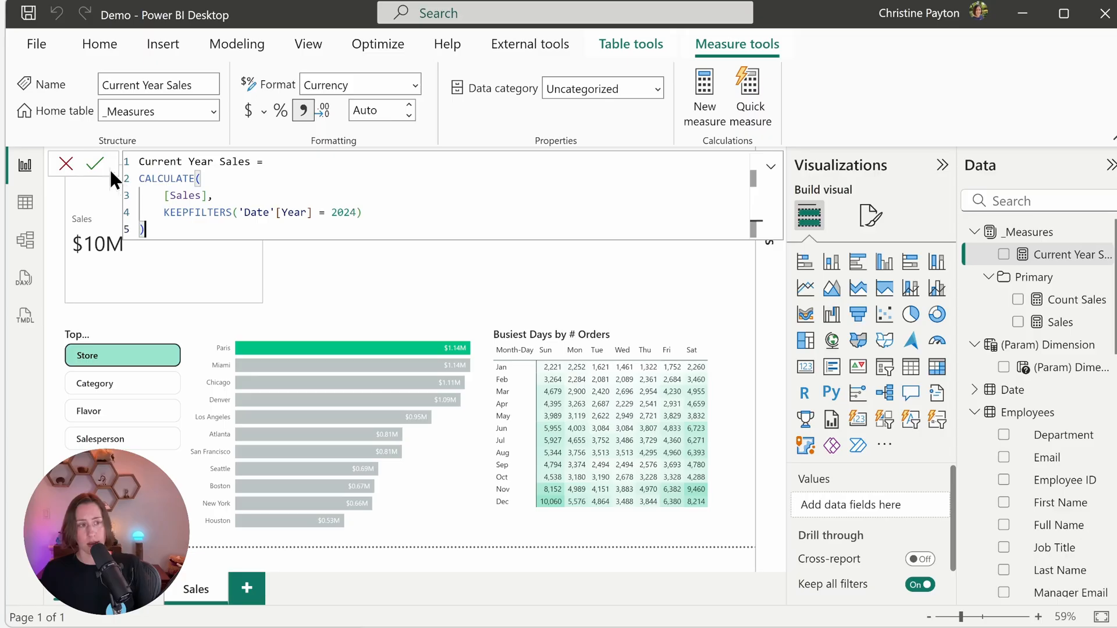
Create a measure Last Year Sales by reusing the Current Year Sales formula with the year filter set to 2023.
click(607, 202)
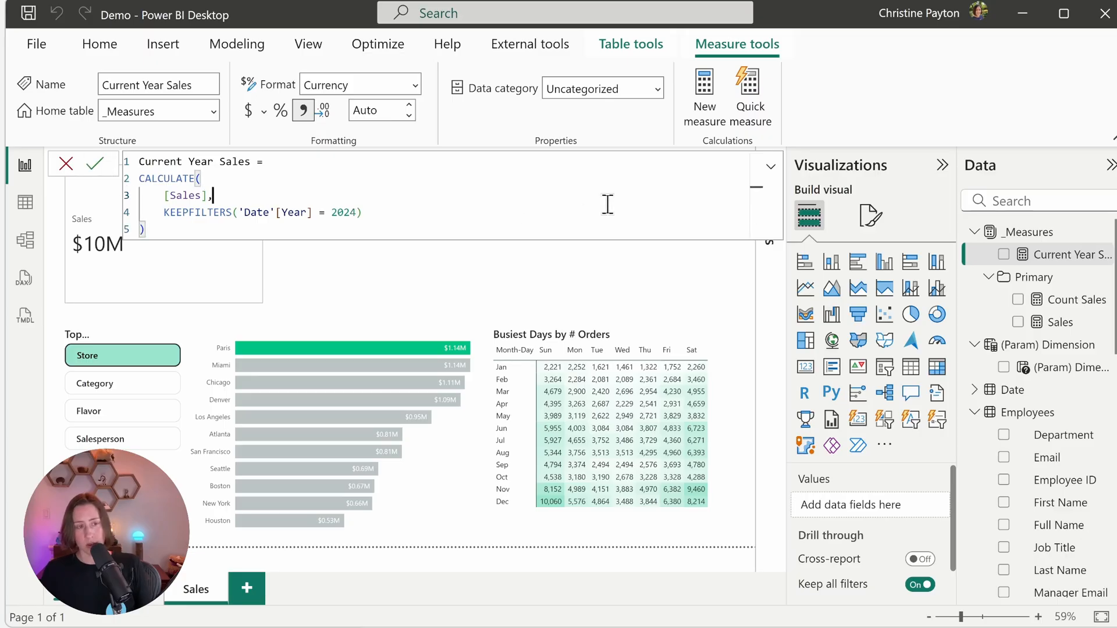
key(ctrl+a)
key(ctrl+c)
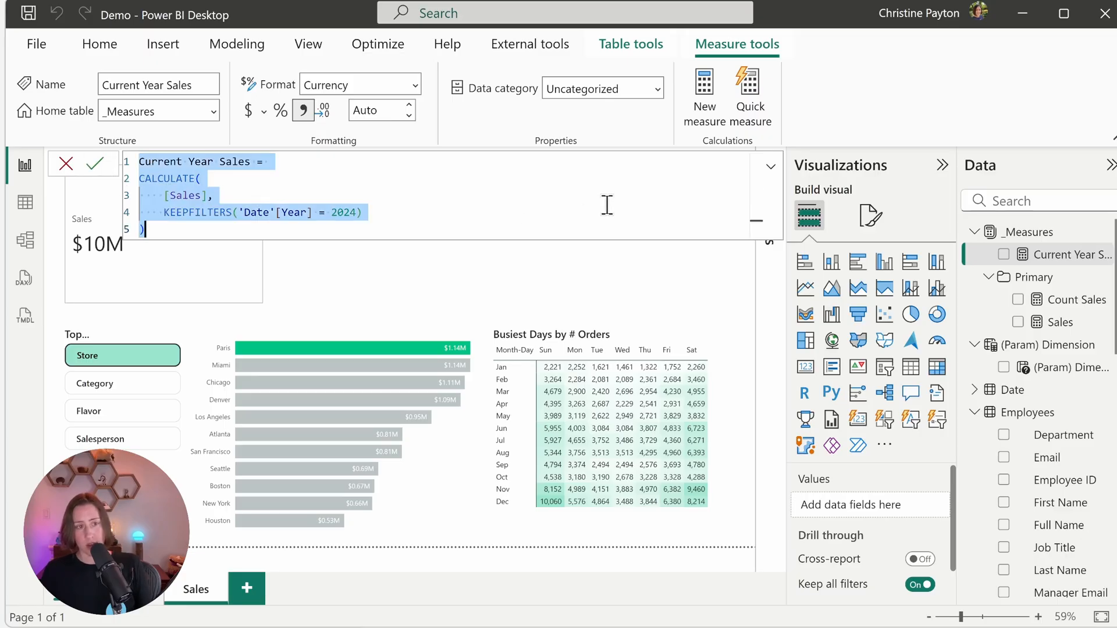
click(704, 94)
key(ctrl+v)
double_click(156, 162)
text(Last)
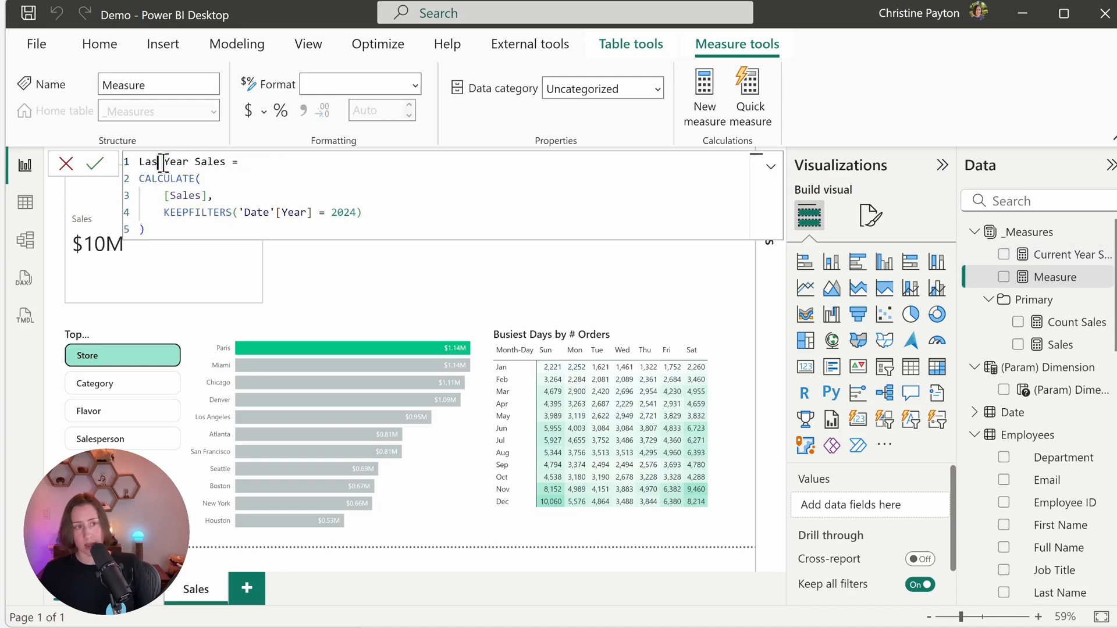
drag(358, 213, 347, 213)
text(23)
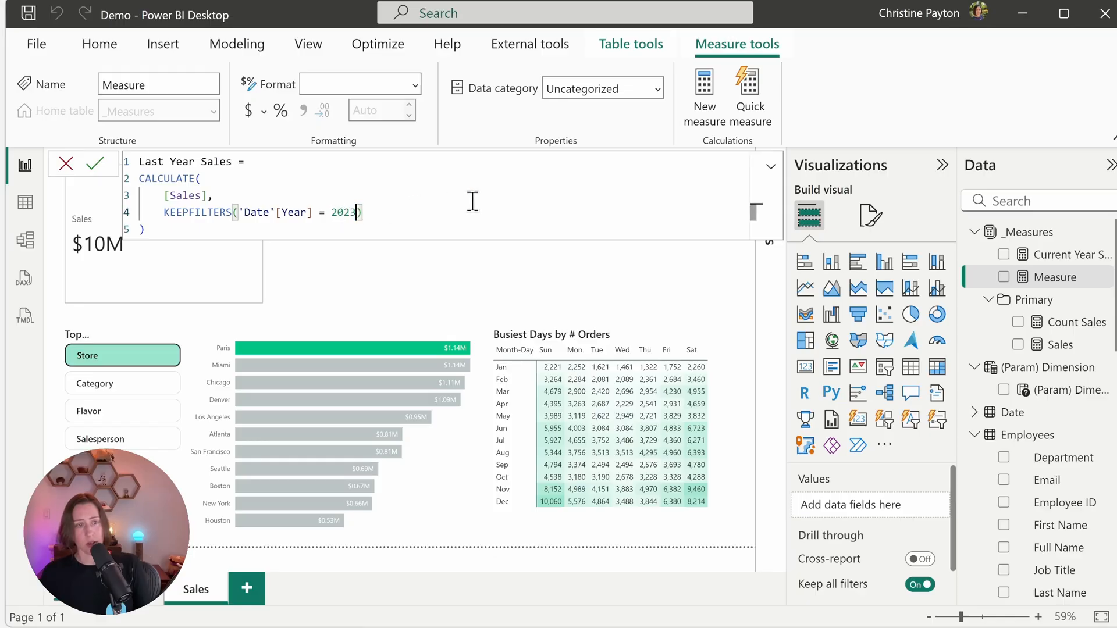
key(Return)
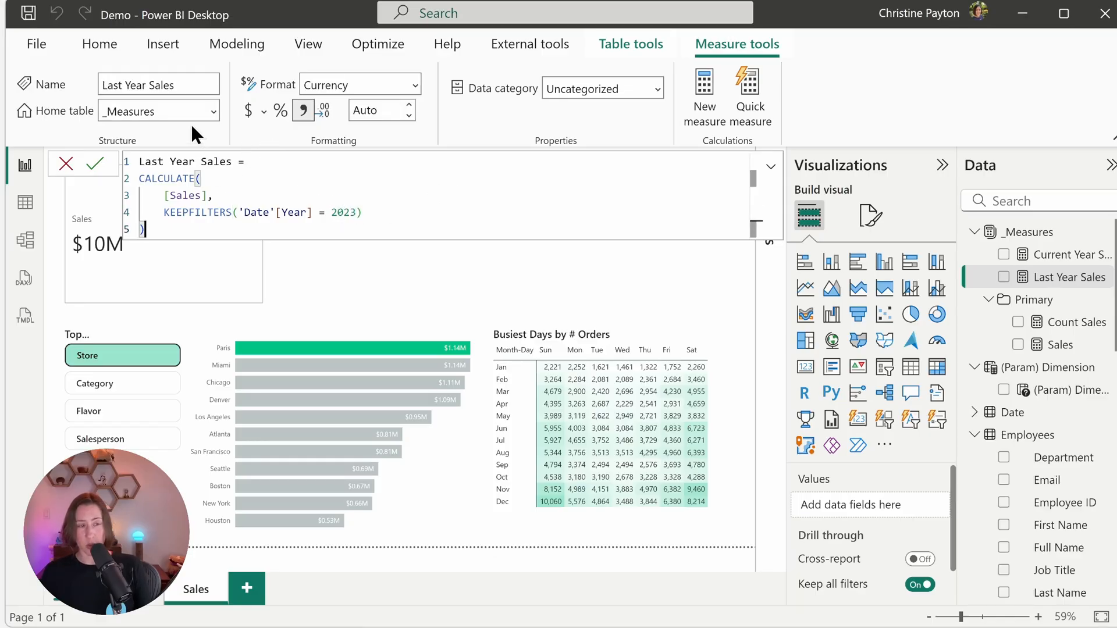
Create the measure Sales Changes vs Last Year % as DIVIDE([Current Year Sales] - [Last Year Sales], [Last Year Sales]).
click(715, 95)
text(Sal)
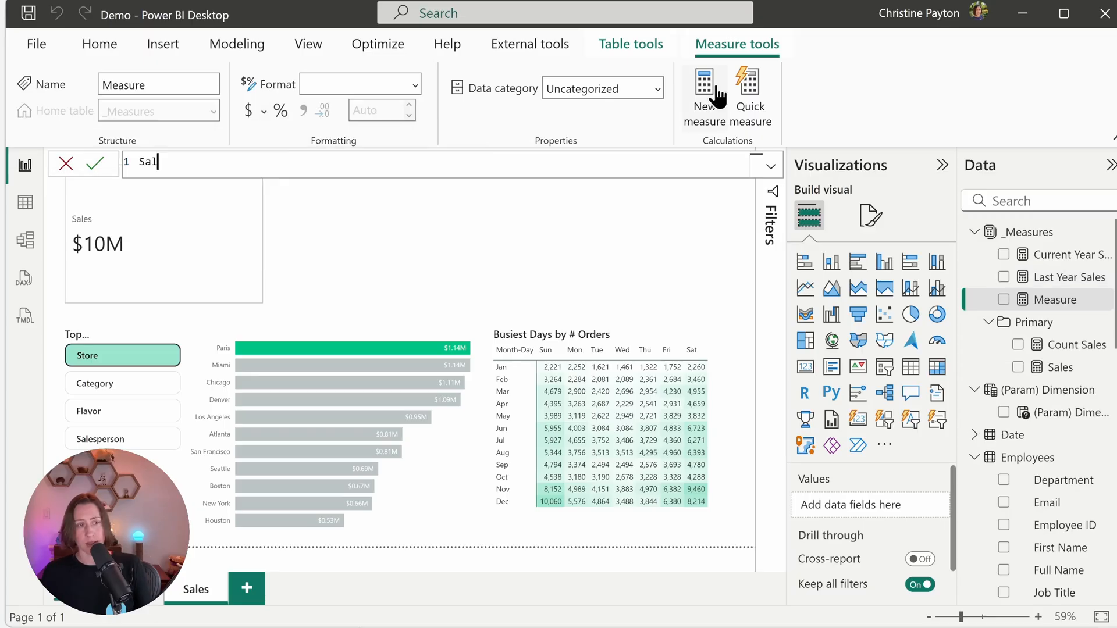
text(es Changes vs Last Year % )
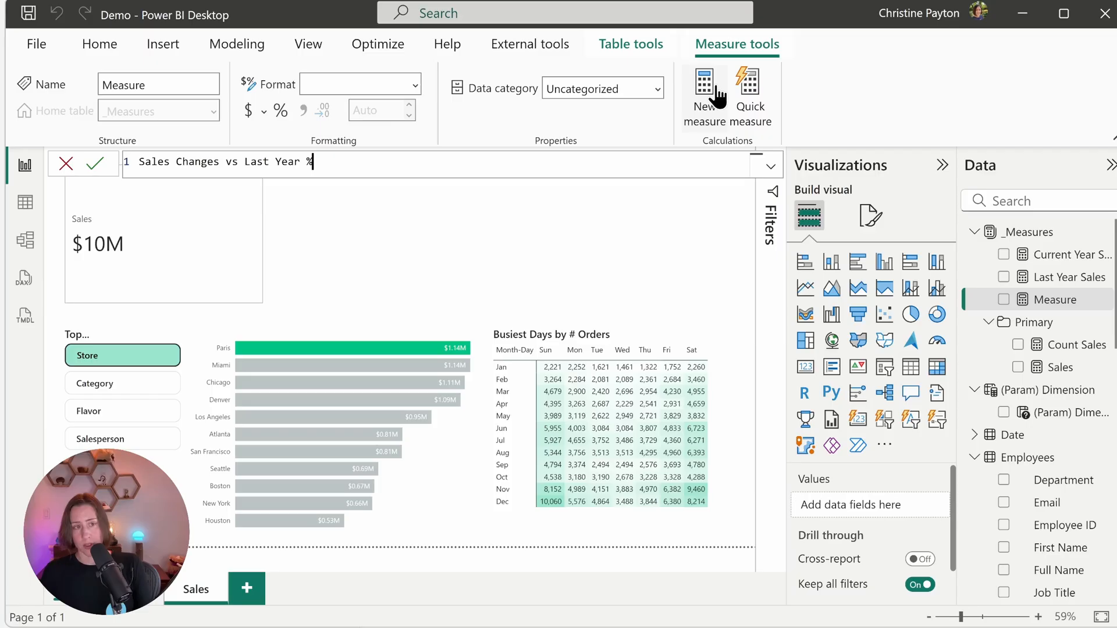
text(=)
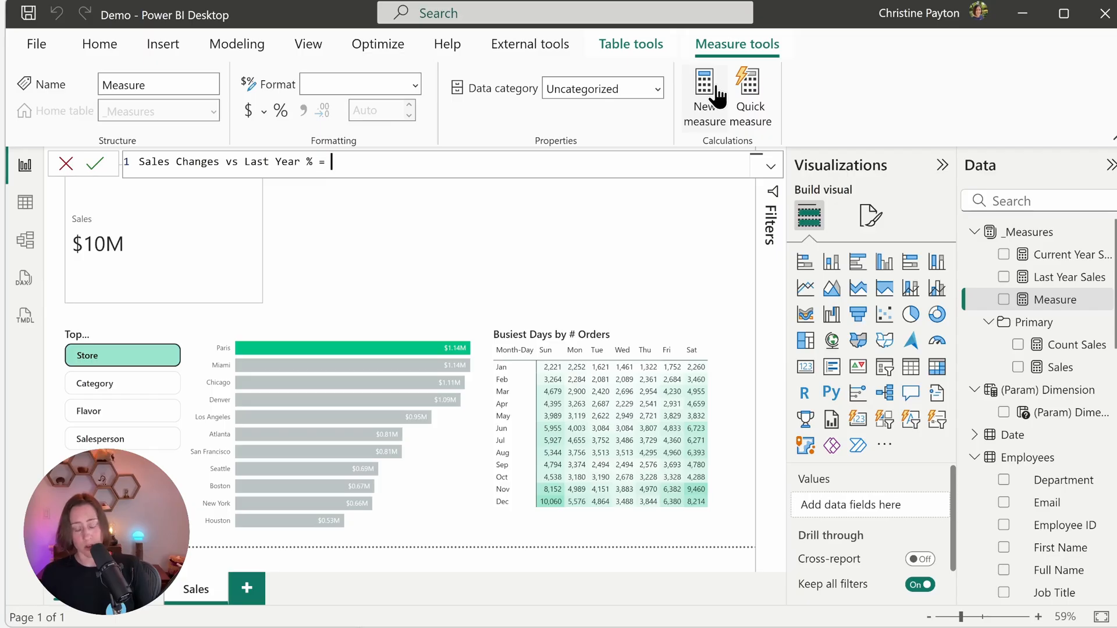
key(shift+Return)
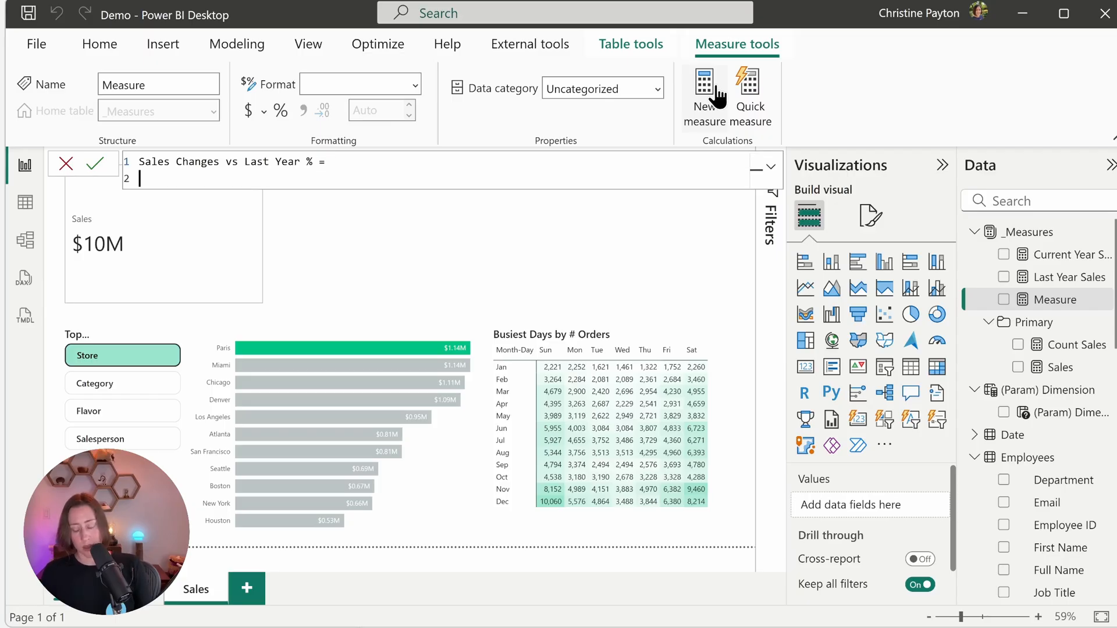
text(DIVIDE([Current Year Sales] - )
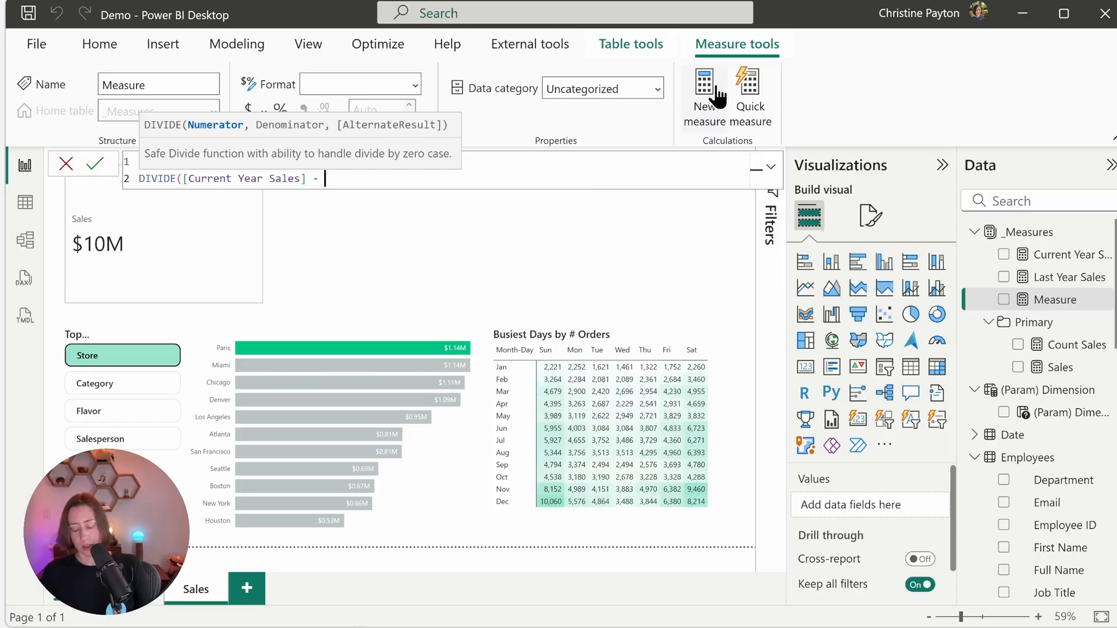
text([Last Year Sales],)
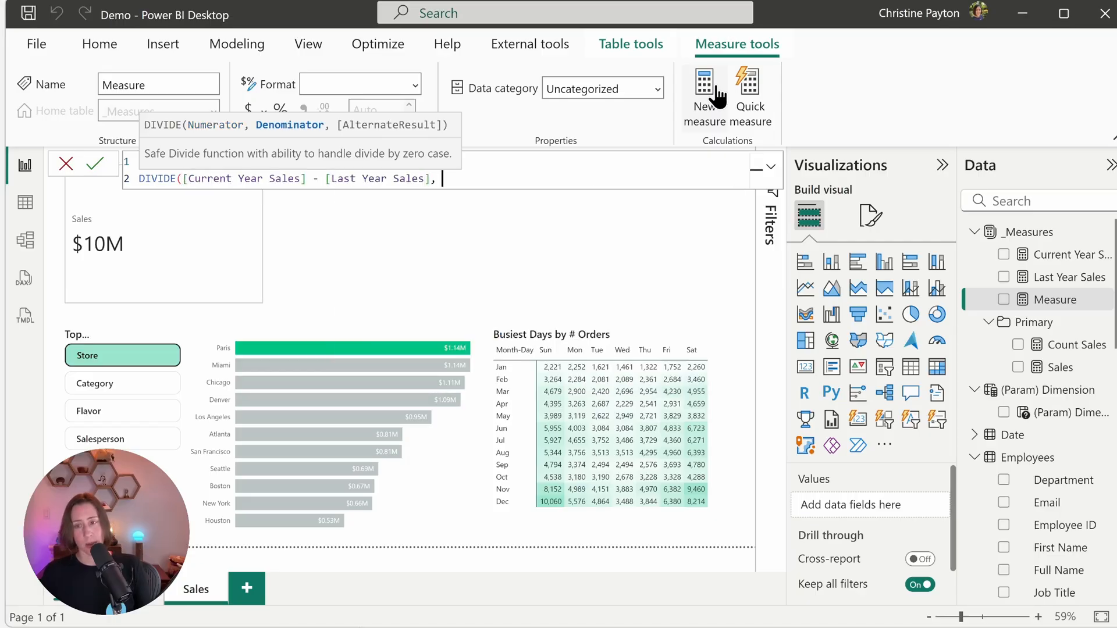
text( [Last Year Sales]))
key(Return)
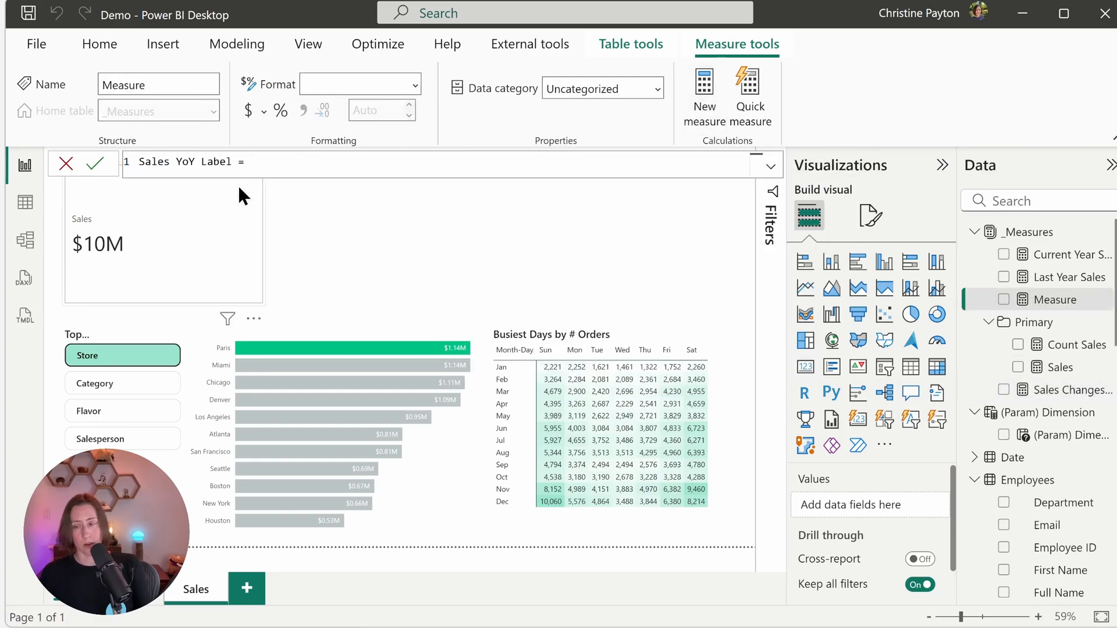
In a new measure Sales YoY Label, define the variable pctChange as [Sales Changes vs Last Year %].
key(shift+Return)
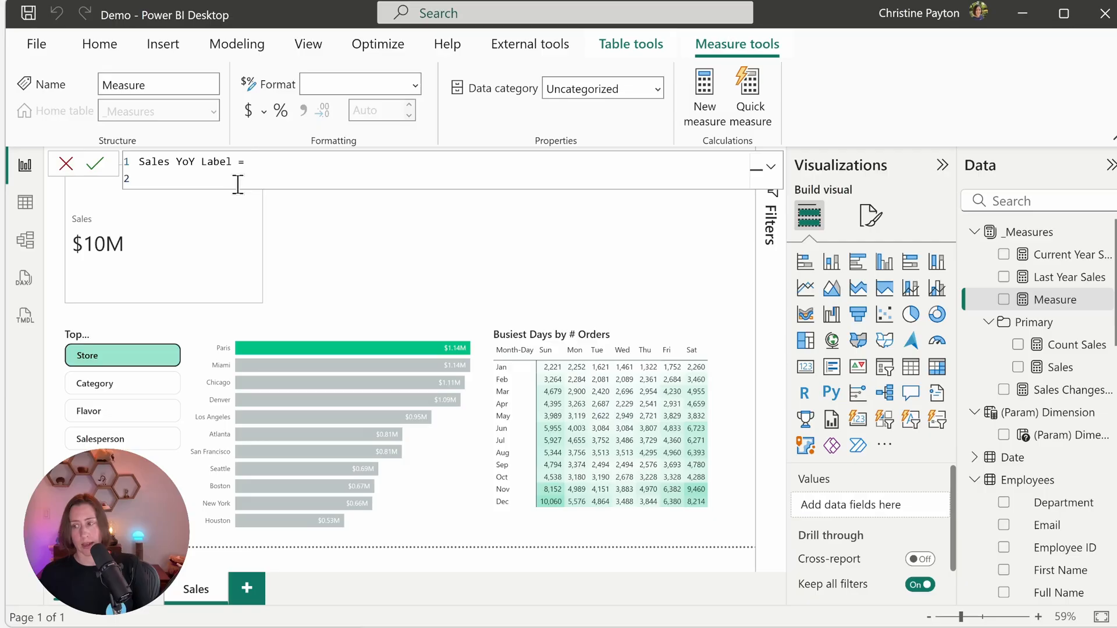
key(shift+Return)
text(VAR )
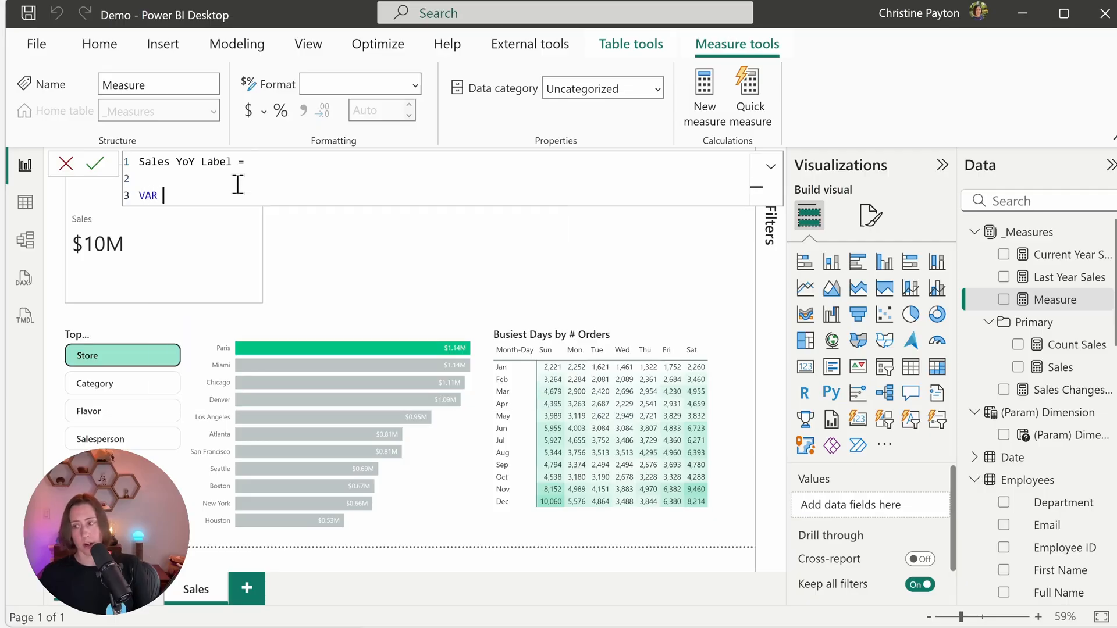
text(pctChange =)
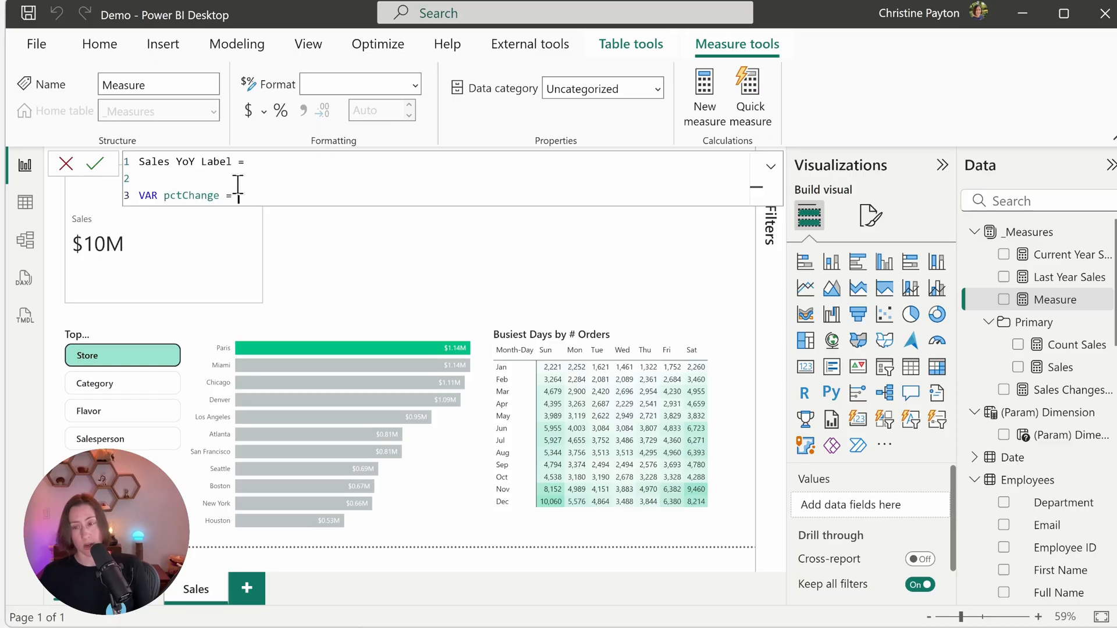
text([Sales Changes vs Last Year %])
key(shift+Return)
Add a variable triangle to Sales YoY Label that starts a SWITCH on TRUE().
text(VAR )
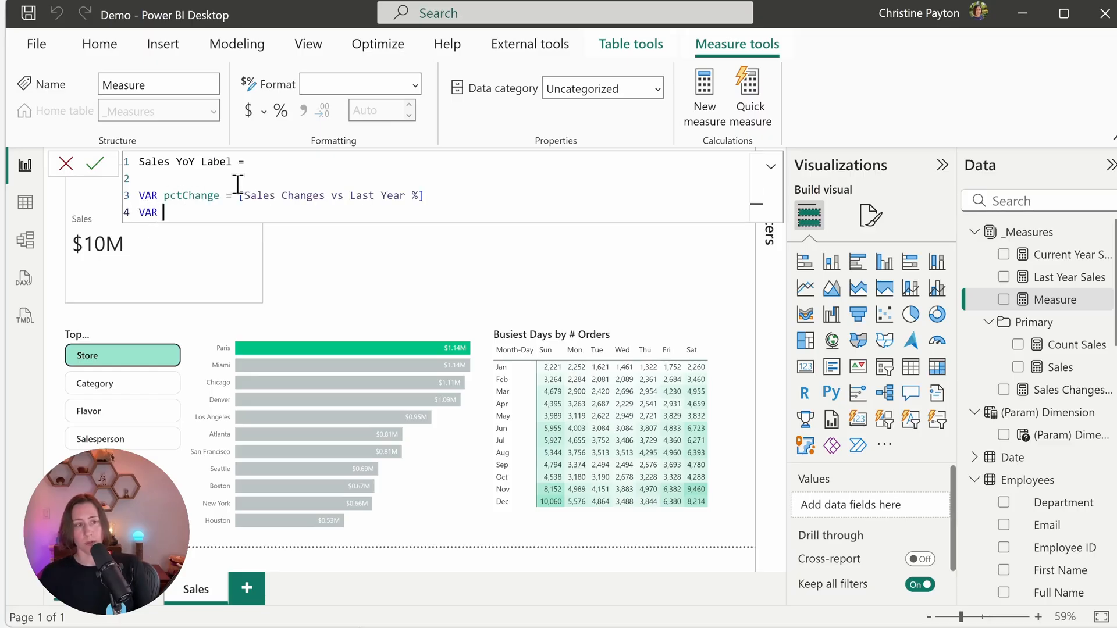
text(triangle =)
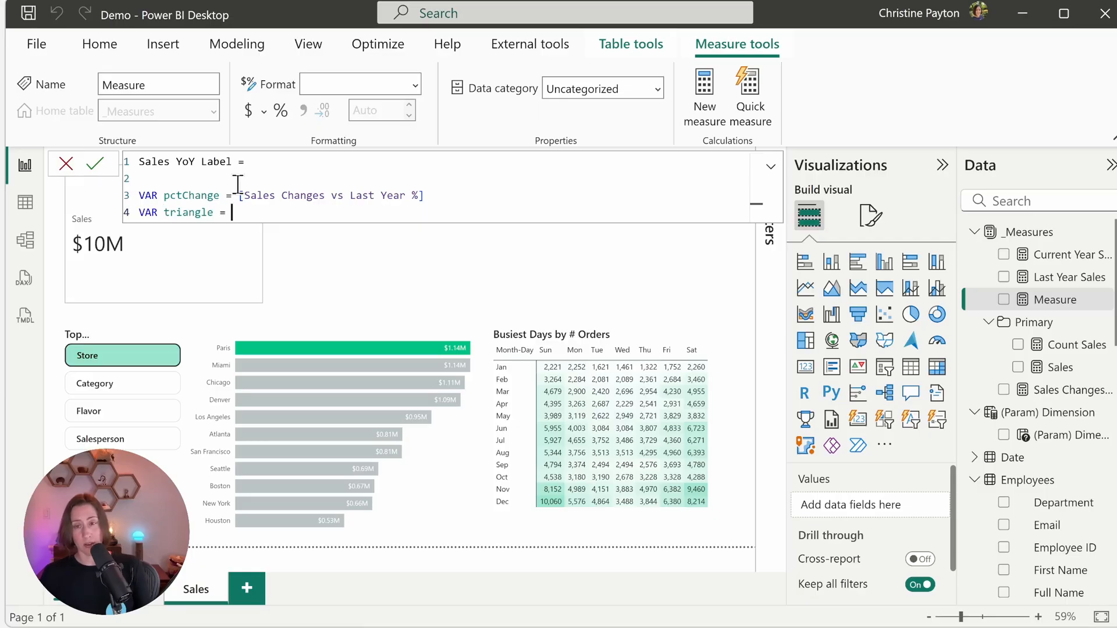
key(shift+Return)
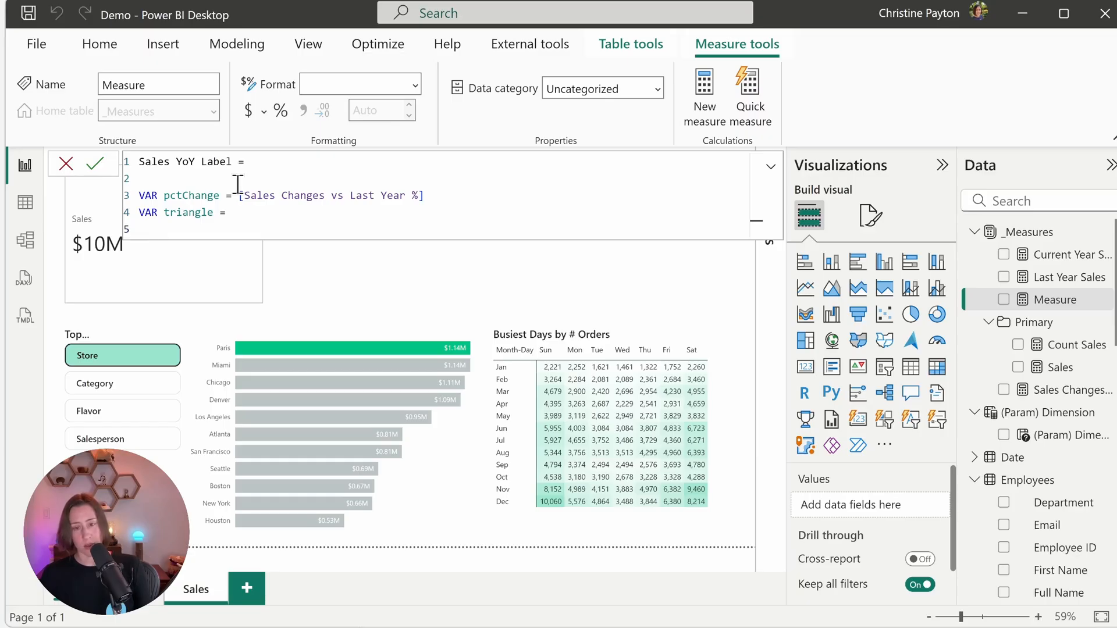
key(Tab)
text(SWITCH()
key(shift+Return)
key(Tab)
text(TRUE(),)
key(shift+Return)
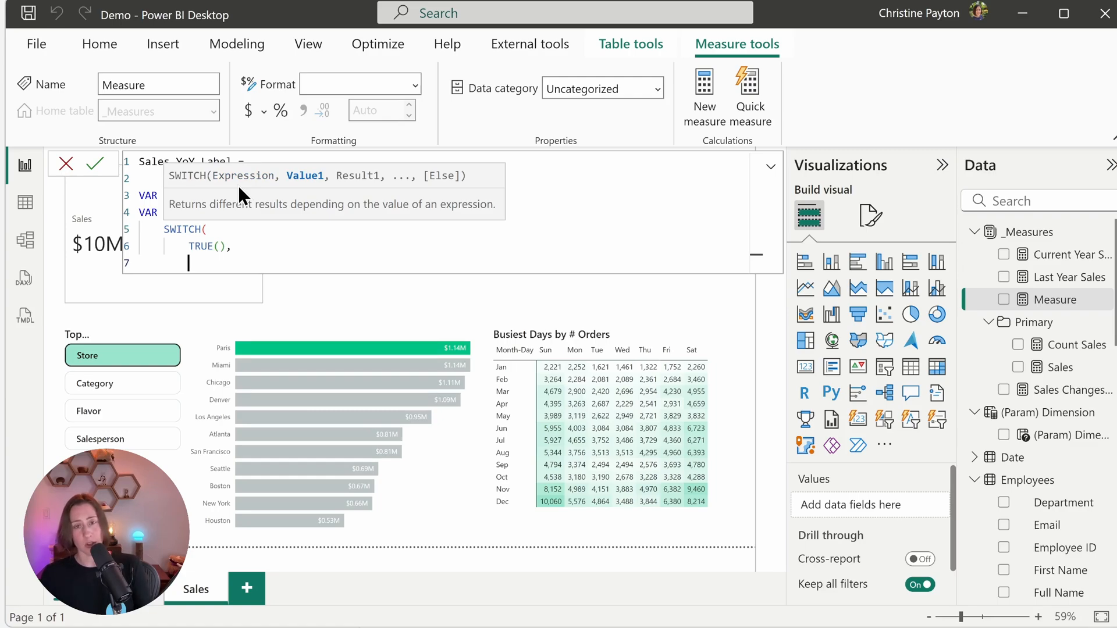
Add the SWITCH case returning UNICHAR(9650) when pctChange > 0.
text(pct)
key(Tab)
text(> 0, unich)
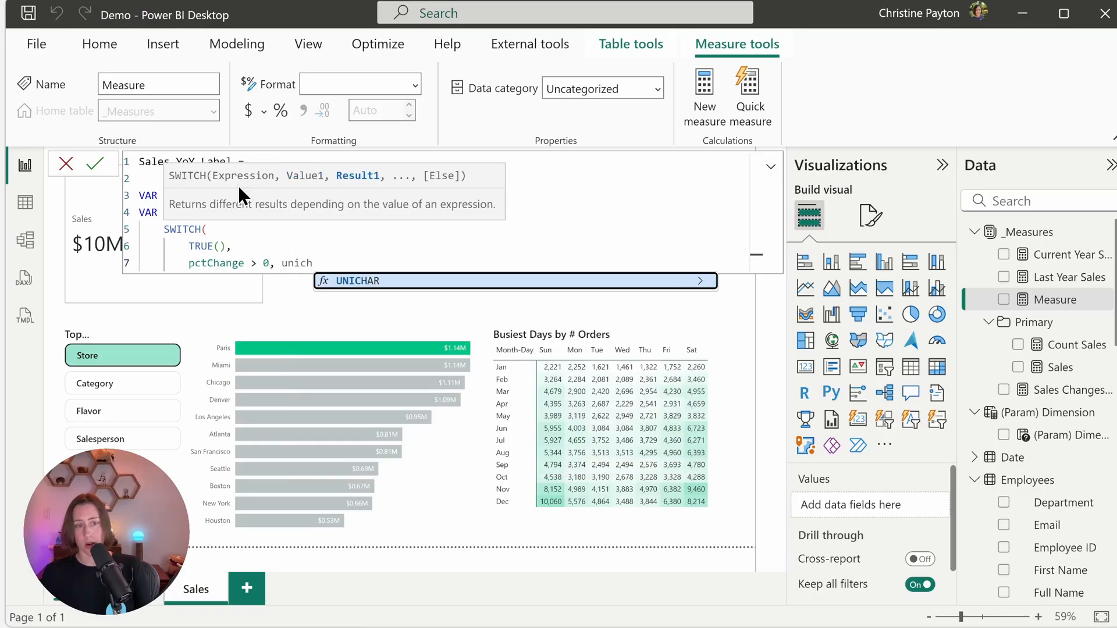
key(Tab)
text(9650)
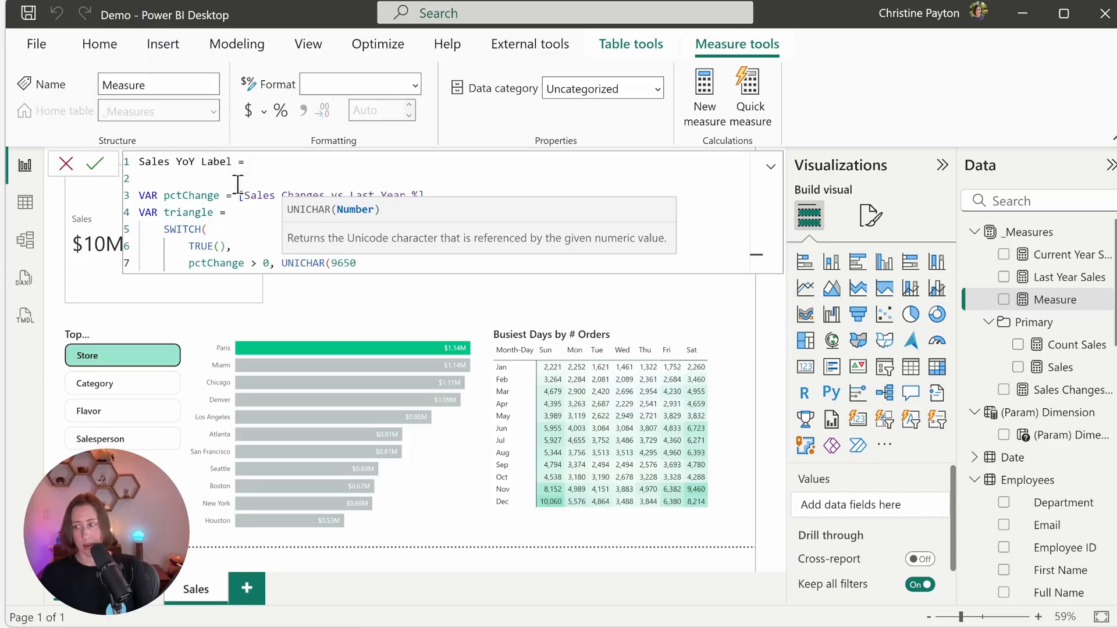
text())
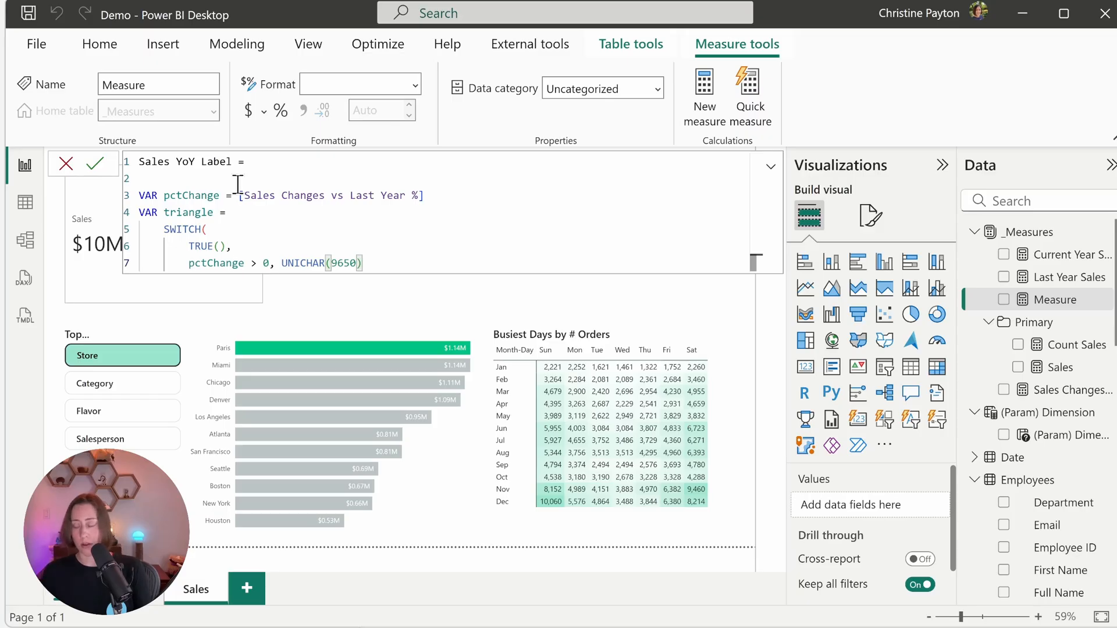
Add a second SWITCH case returning UNICHAR(9660) when pctChange < 0.
text(,)
key(Return)
text(pctChange )
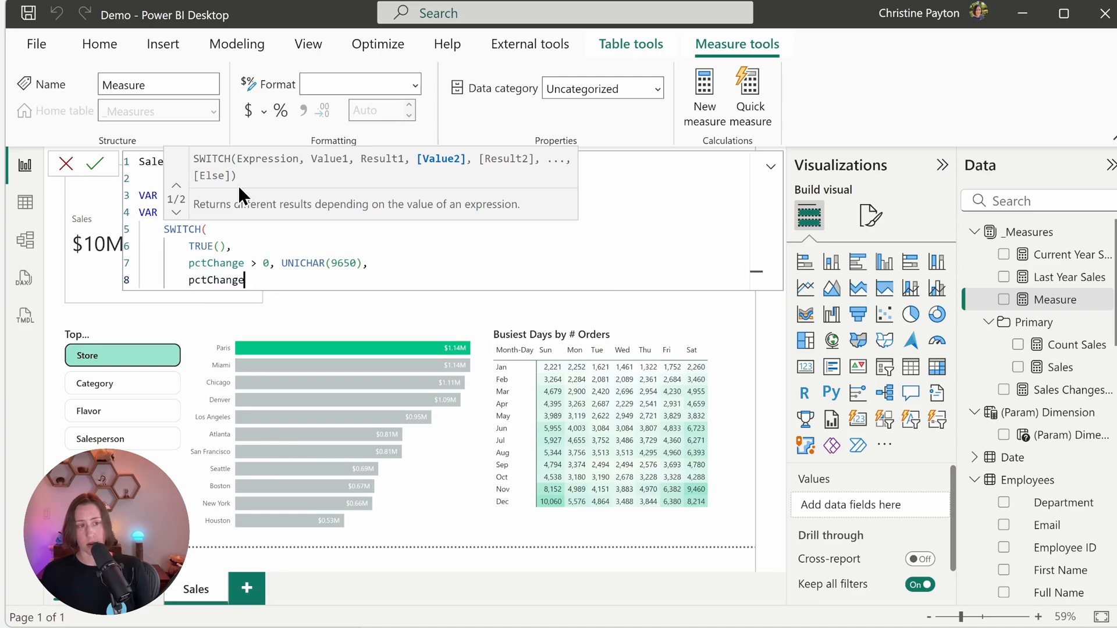
text(< 0, UNICH)
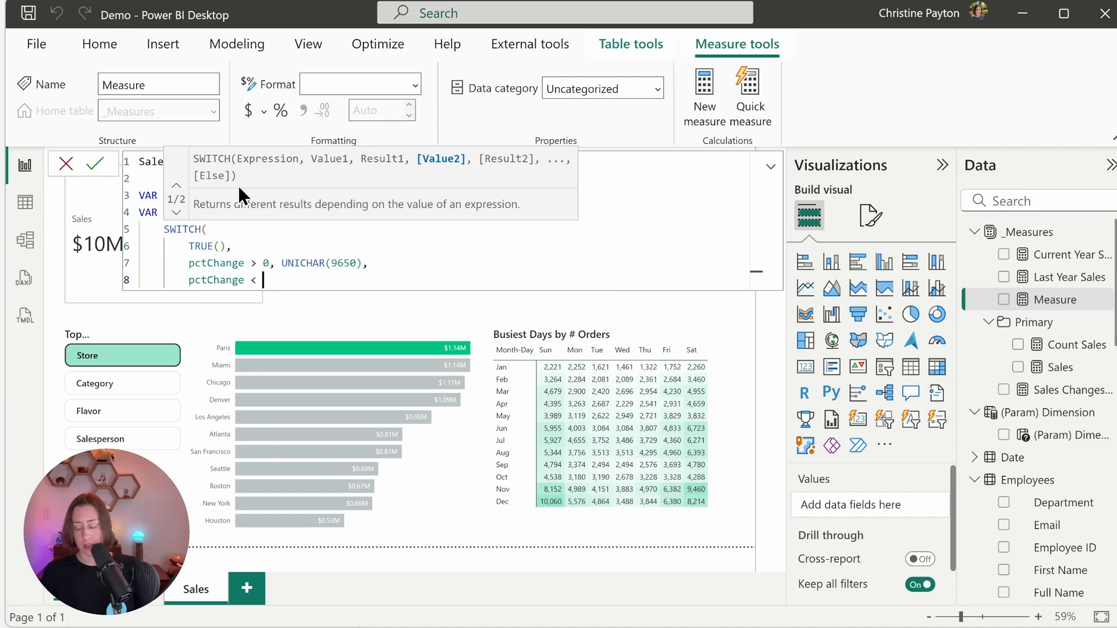
text(AR(9660),)
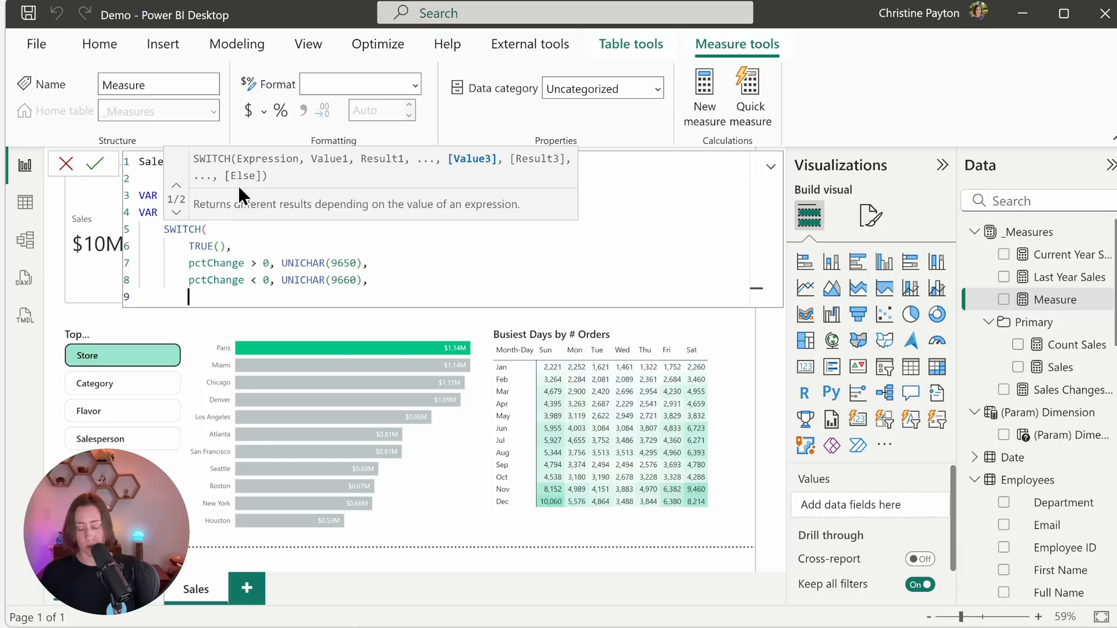
Finish the triangle SWITCH with an empty string "" as the default result and close the function.
text("")
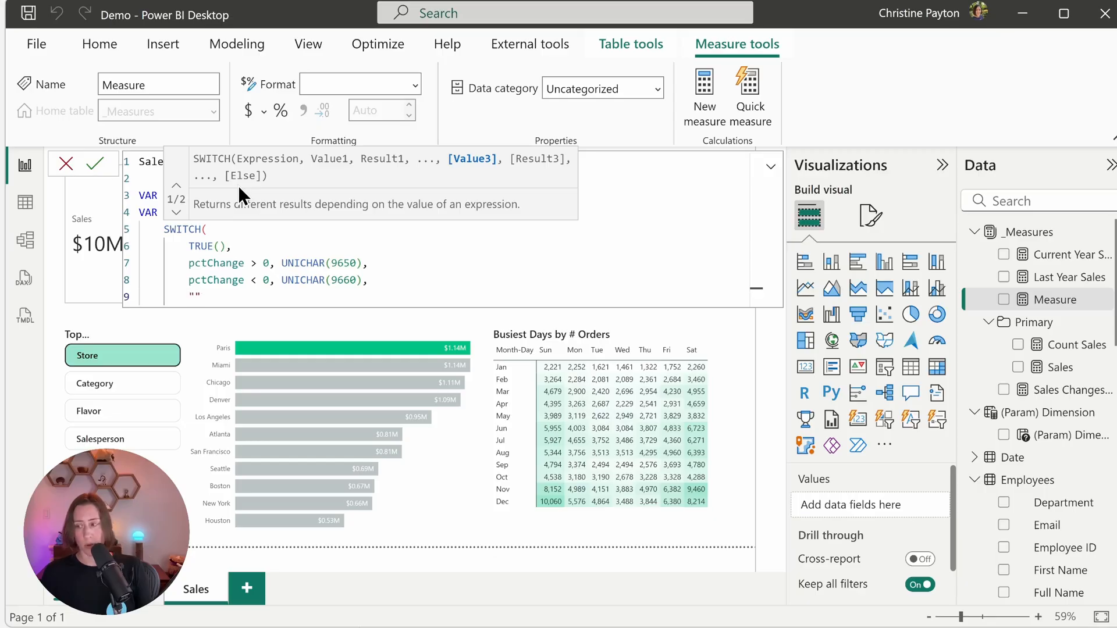
key(Return)
text())
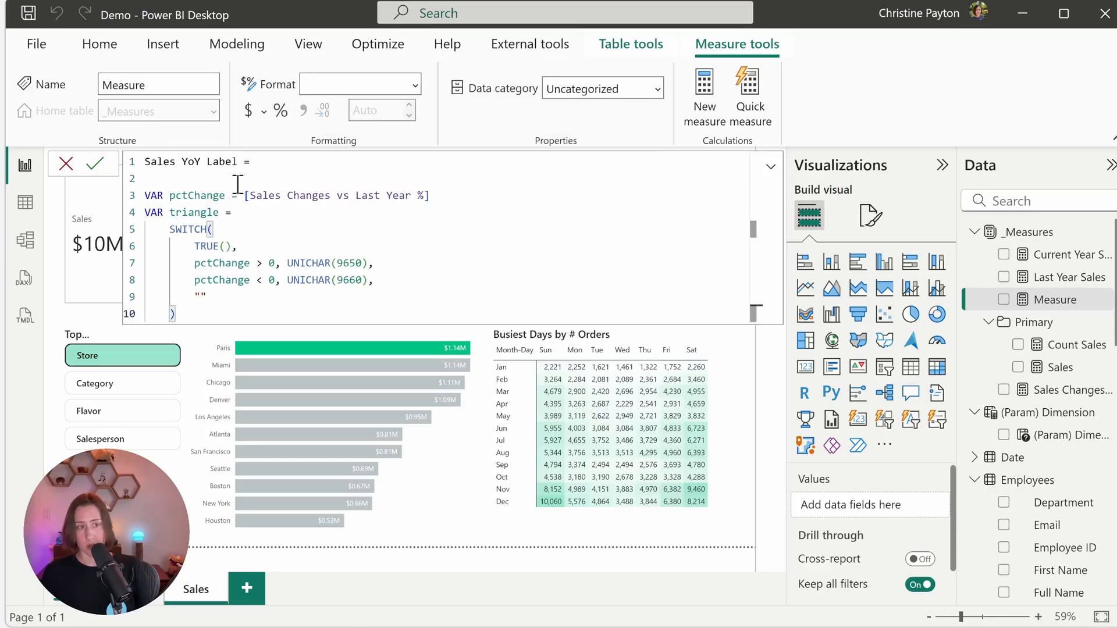
key(Return)
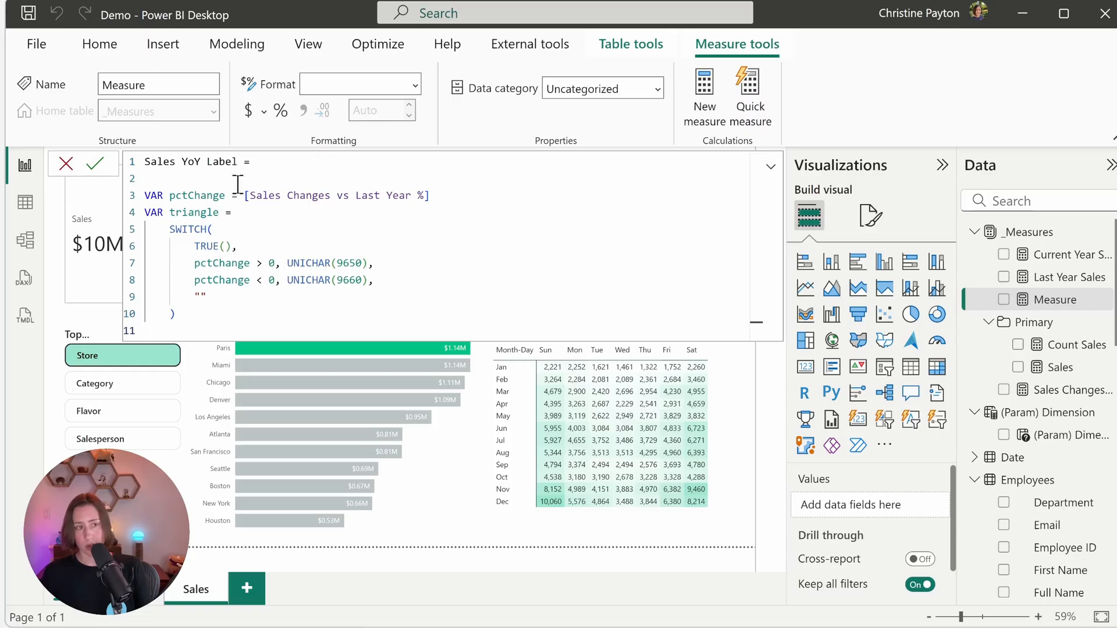
Return triangle & " " & FORMAT(pctChange *100, "0") & "%" and commit the Sales YoY Label measure.
text(RETURN )
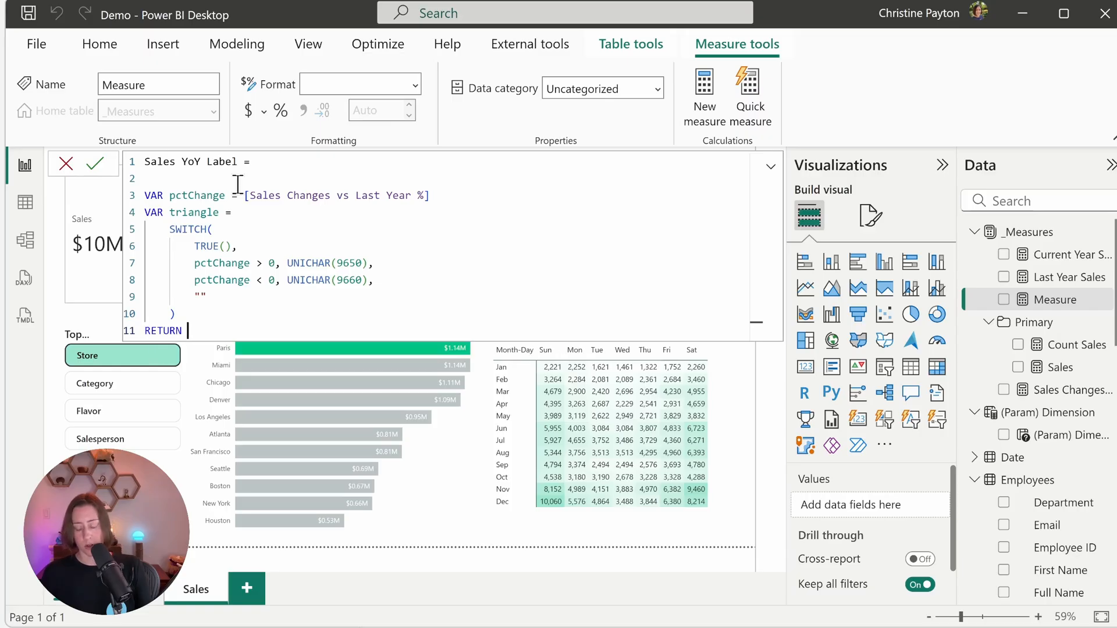
text(tria)
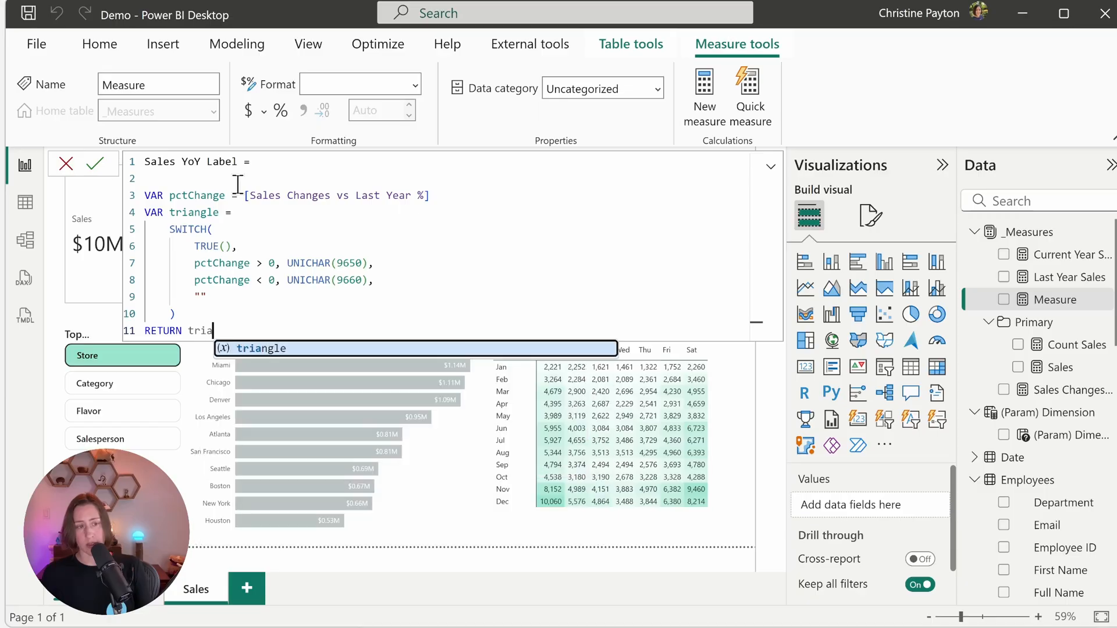
text(ngle & " ")
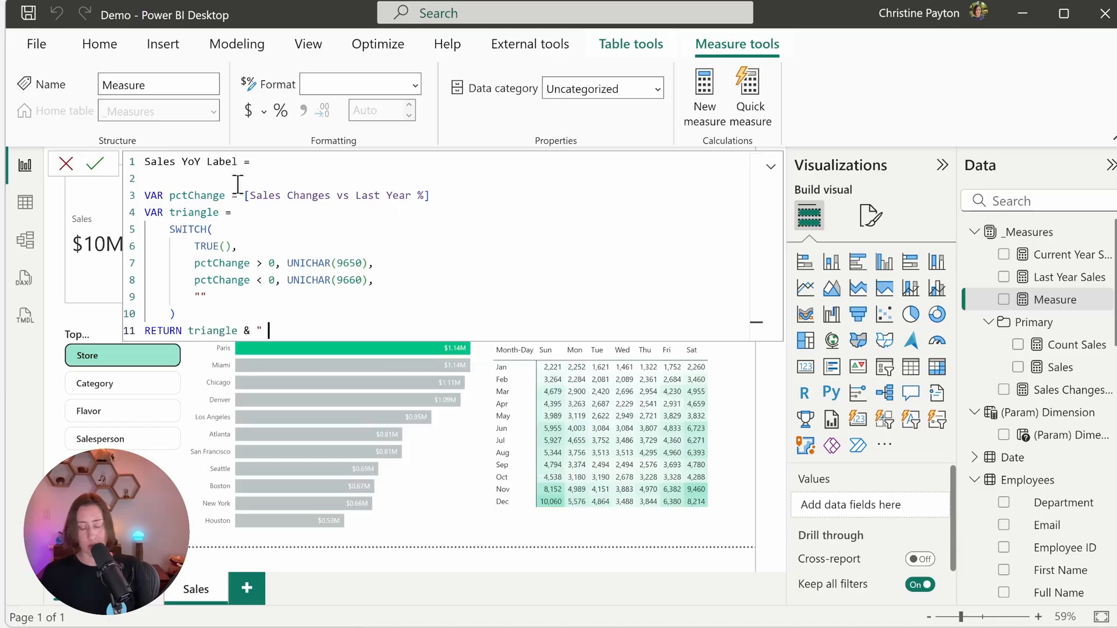
text( &)
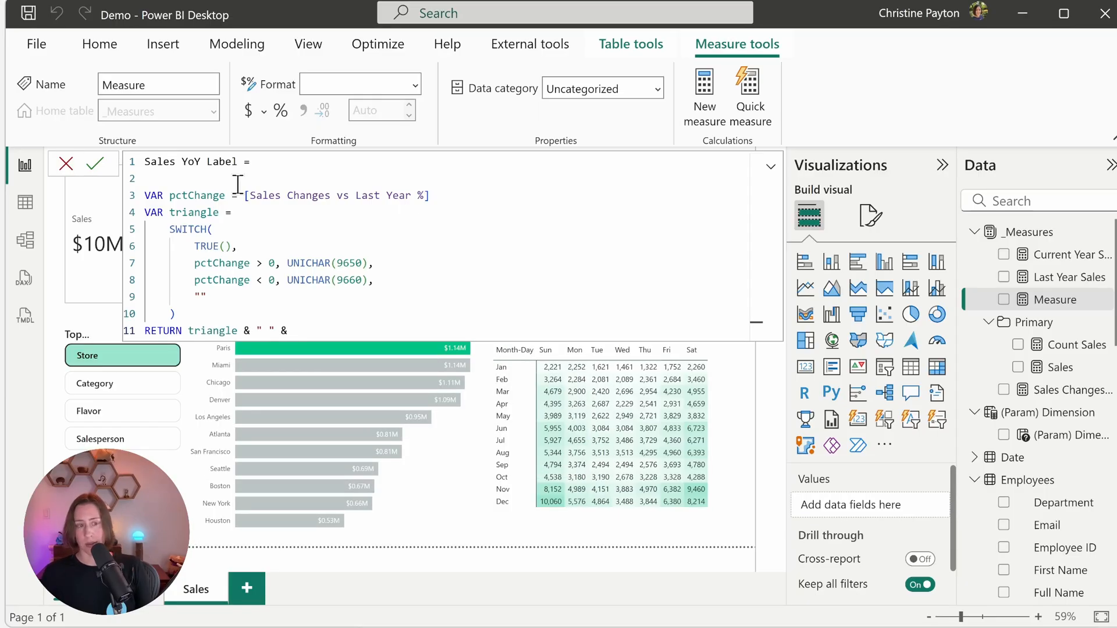
text( FORMAT()
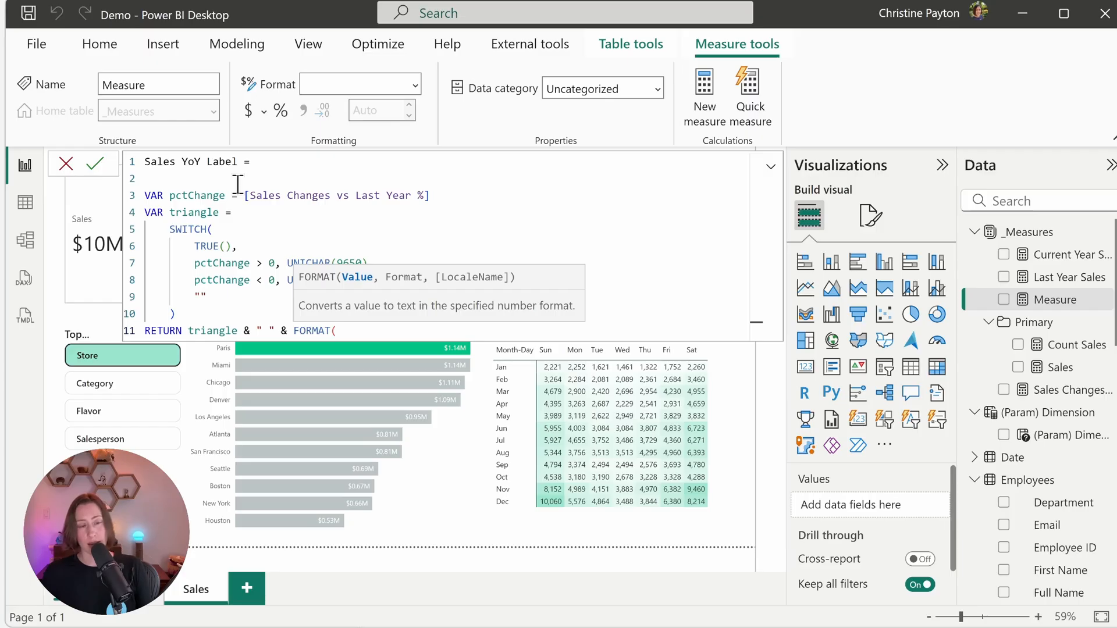
text(pctChange)
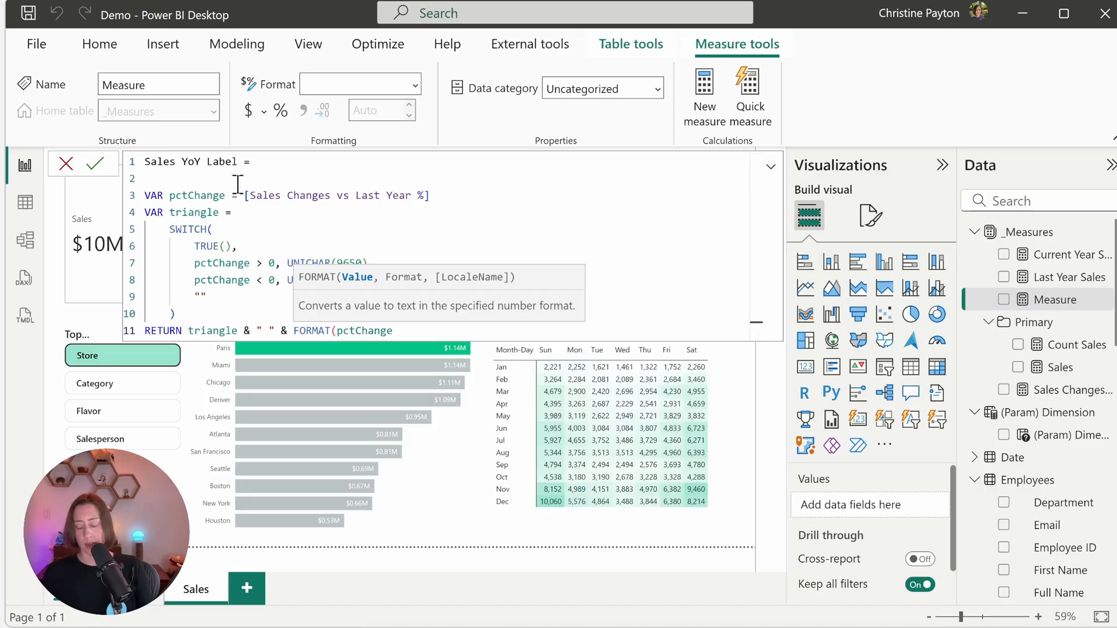
text( *100, ")
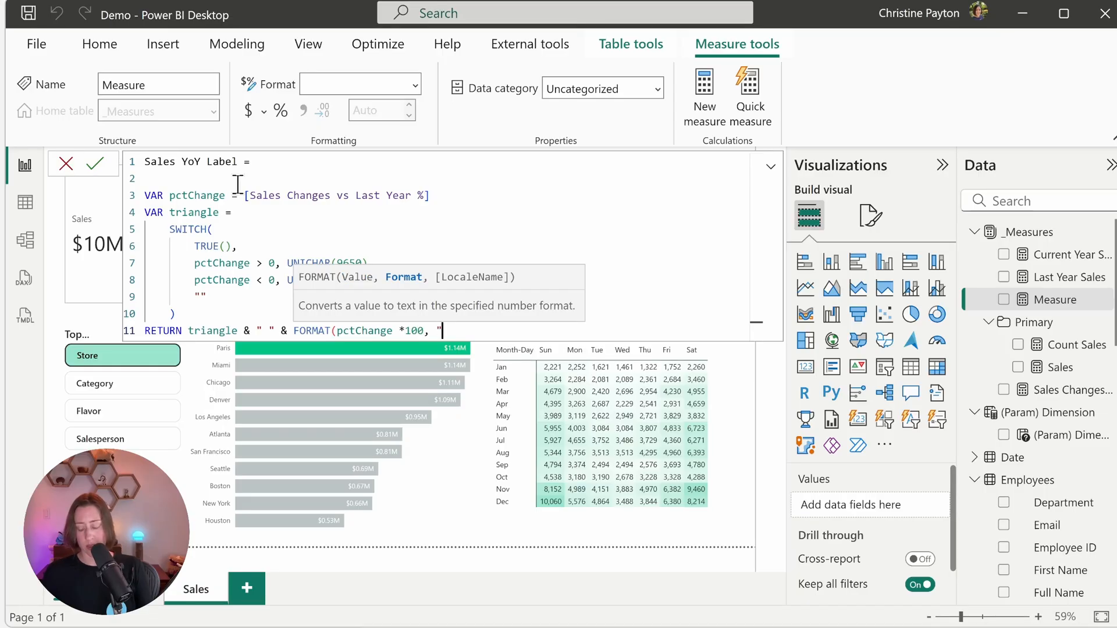
text(0"))
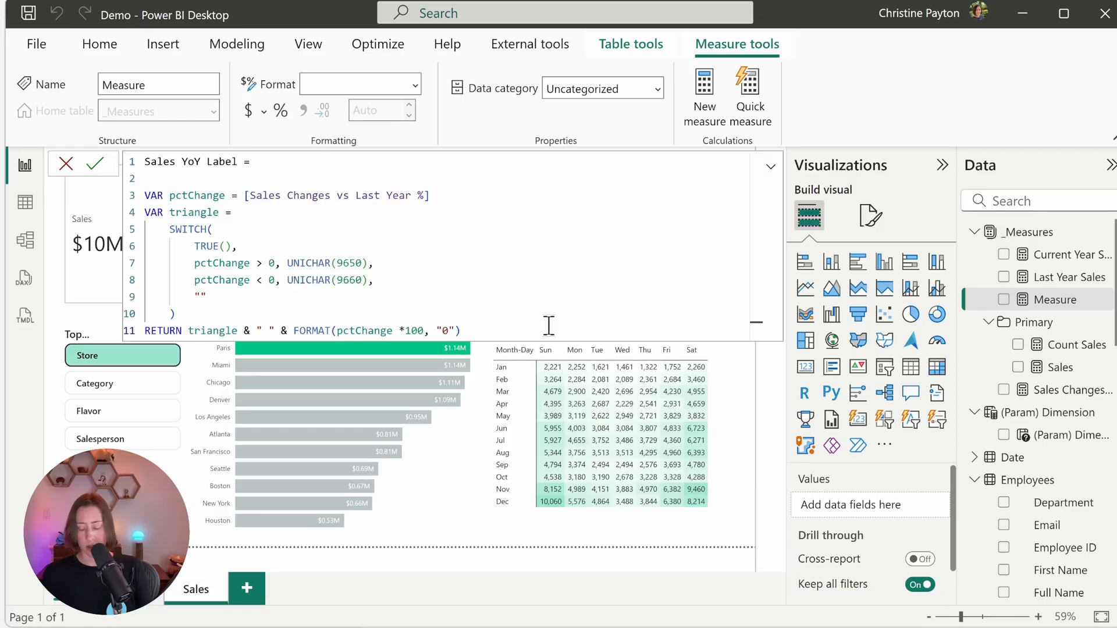
text( &)
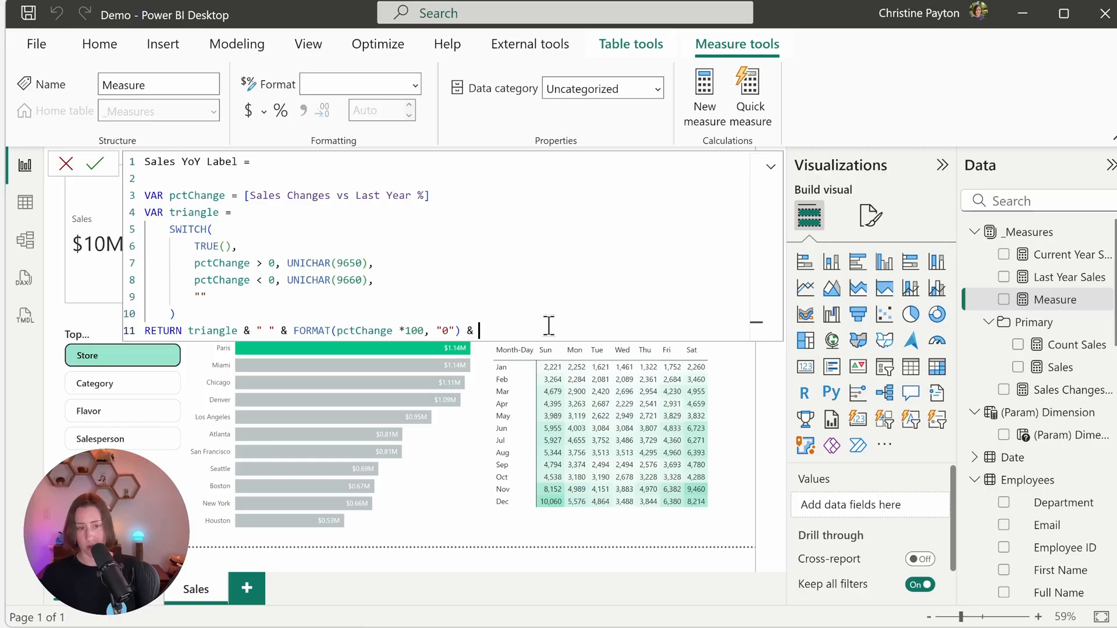
text( "%")
click(98, 167)
Replace the Sales field in the sales card with the Current Year Sales measure.
click(177, 232)
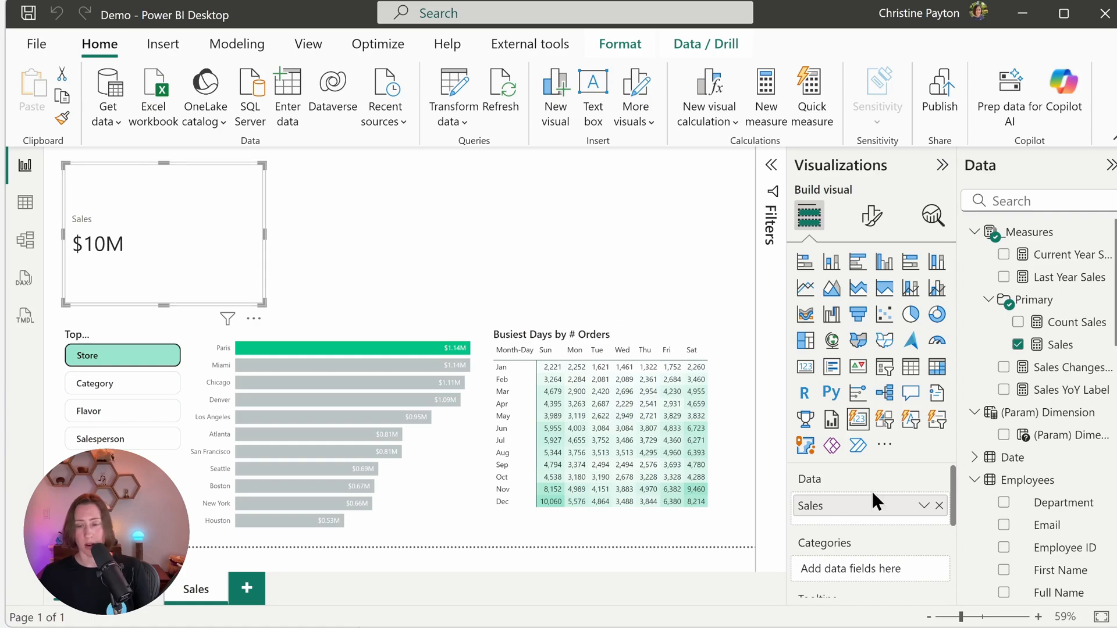
click(939, 505)
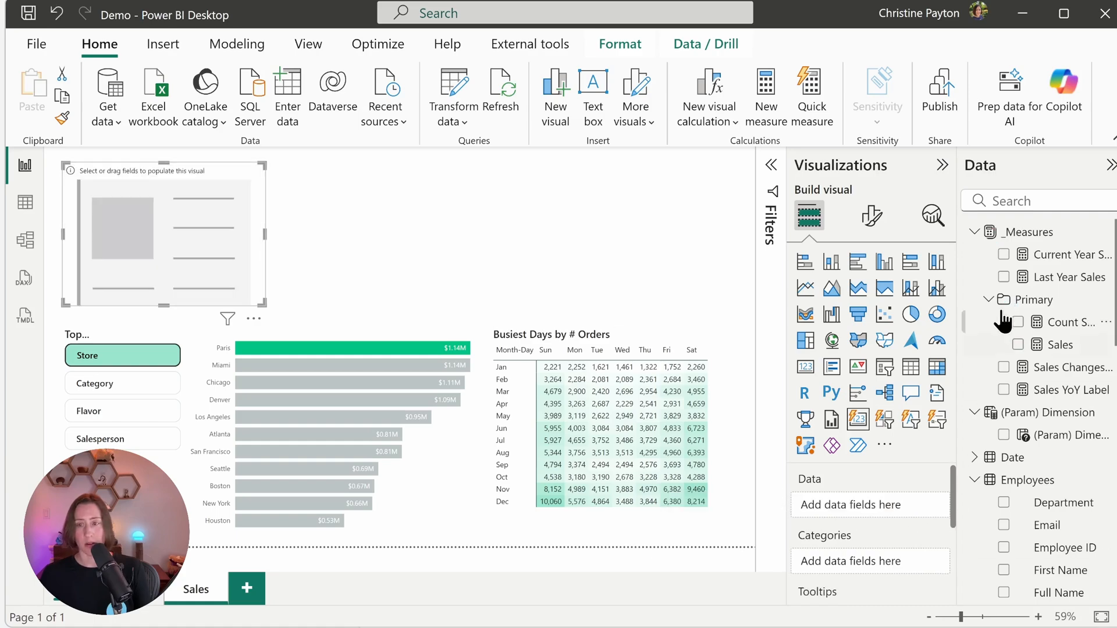
click(1003, 254)
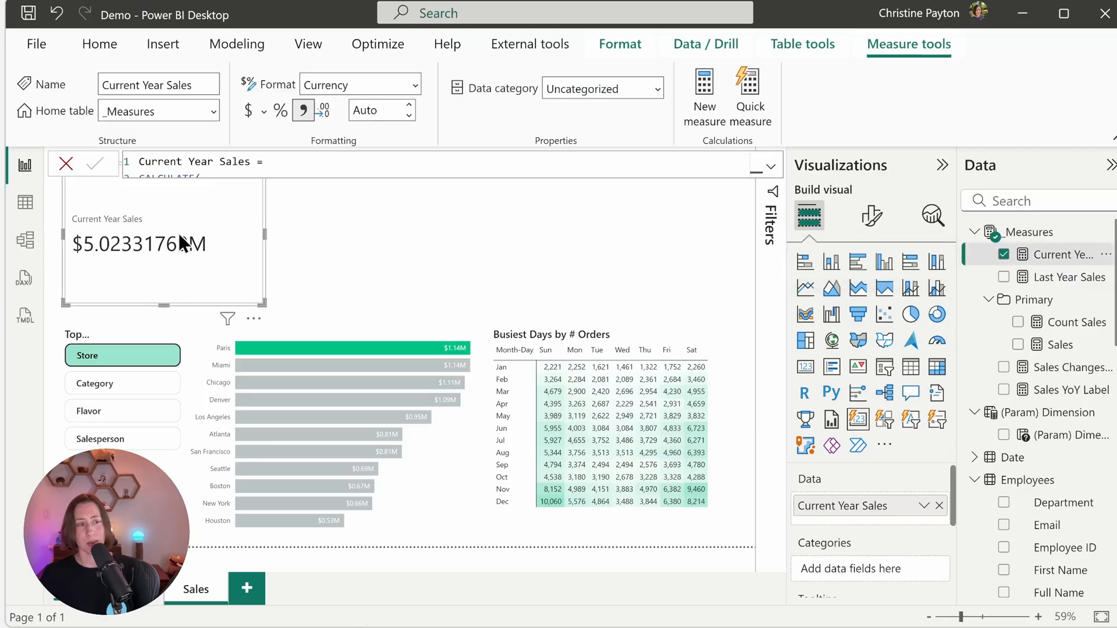
Set the Current Year Sales measure to show 1 decimal place.
click(397, 114)
text(1)
key(Return)
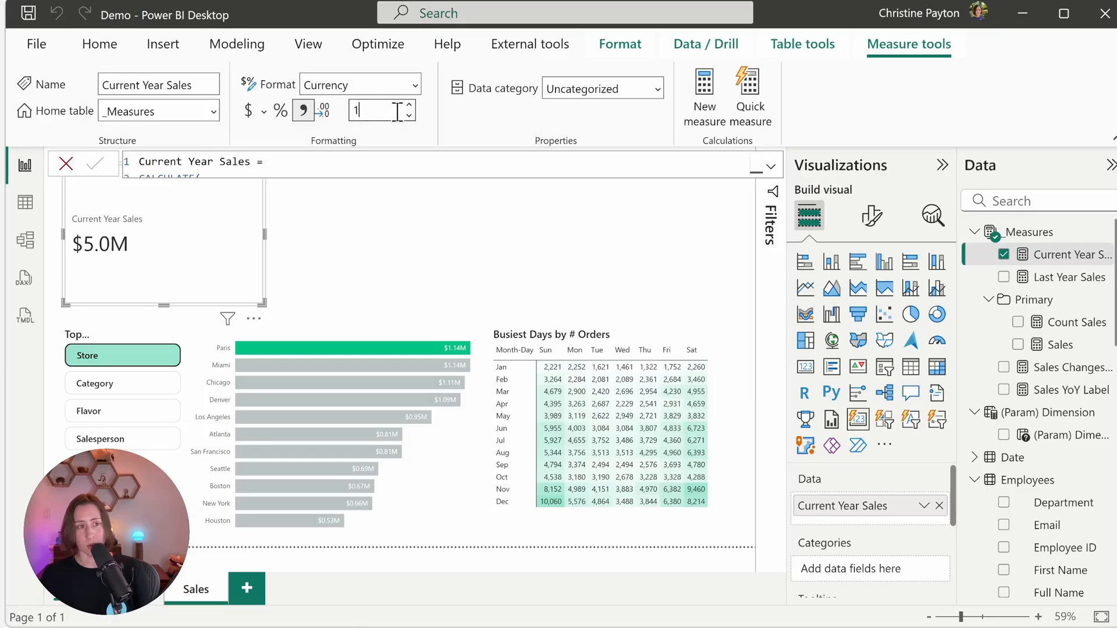
Add the Sales YoY Label measure to the card as a reference label for Current Year Sales.
click(877, 224)
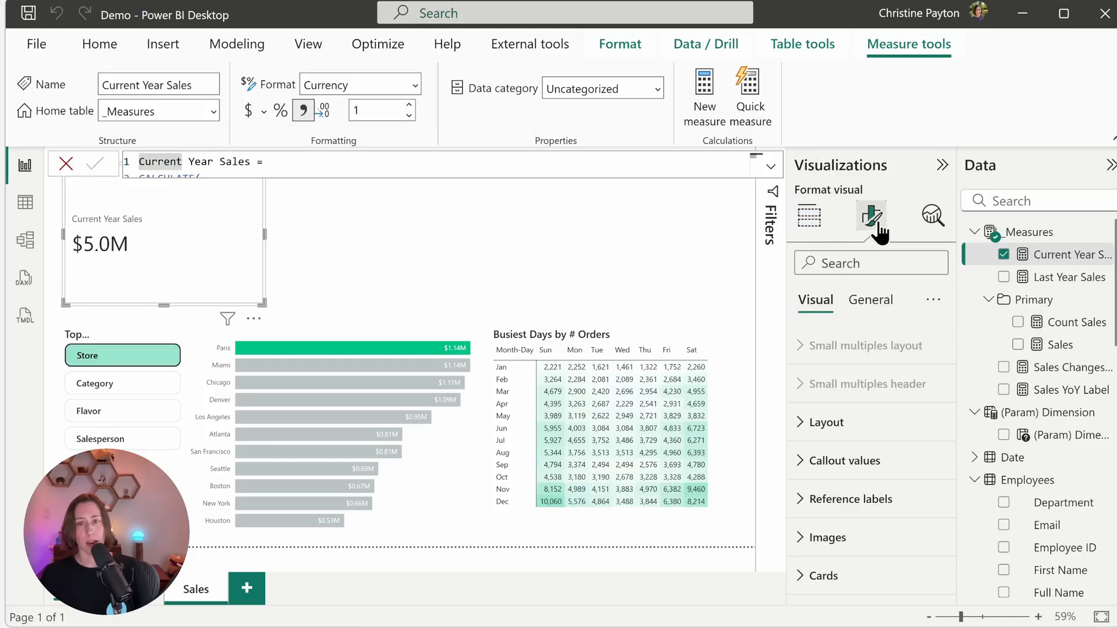
click(916, 501)
scroll(918, 479, down, 3)
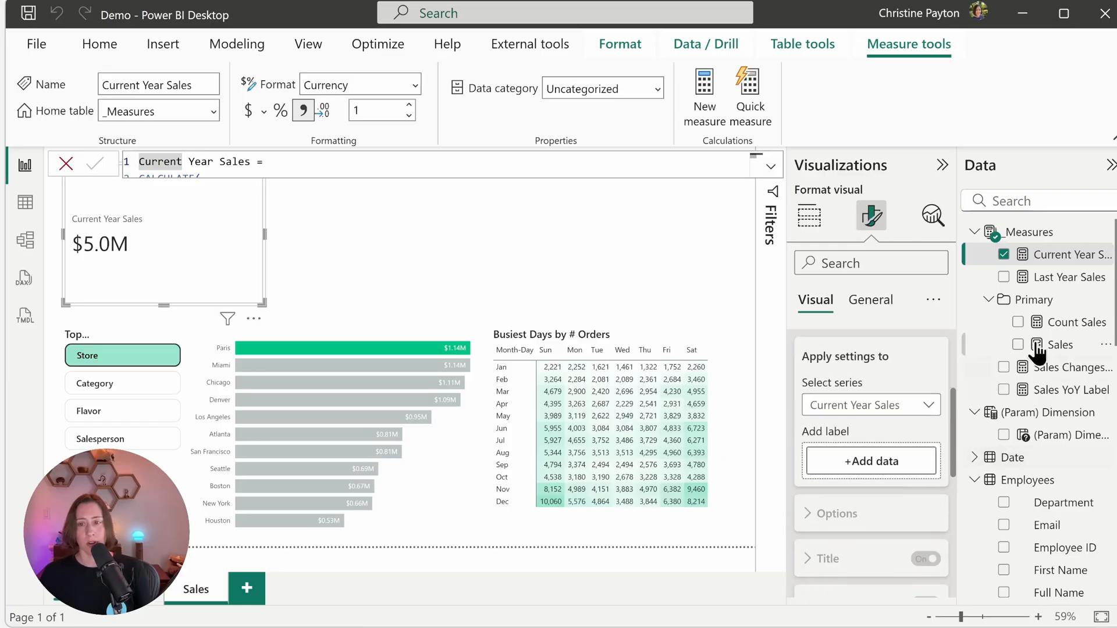
drag(1083, 391, 878, 465)
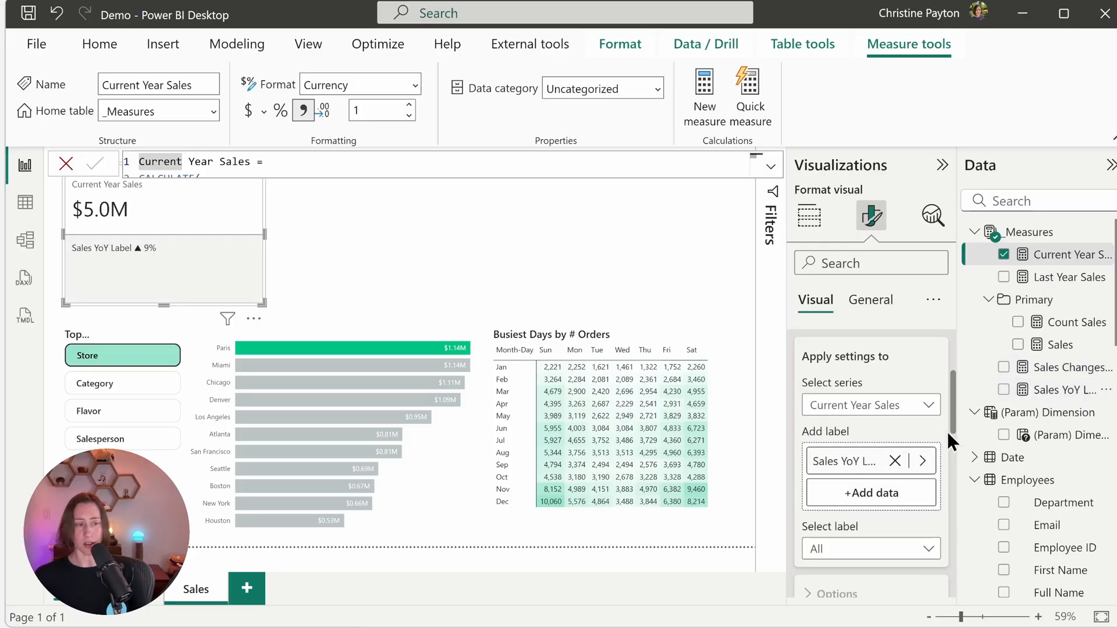
Turn off the divider and background of the card's reference label.
scroll(950, 429, down, 10)
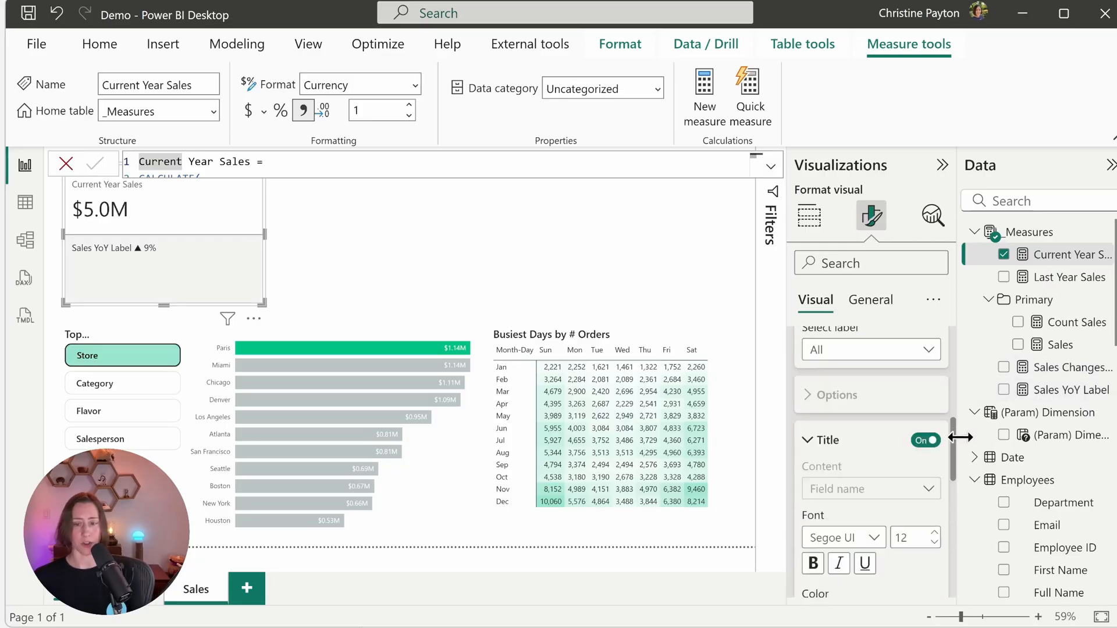
scroll(959, 515, down, 1)
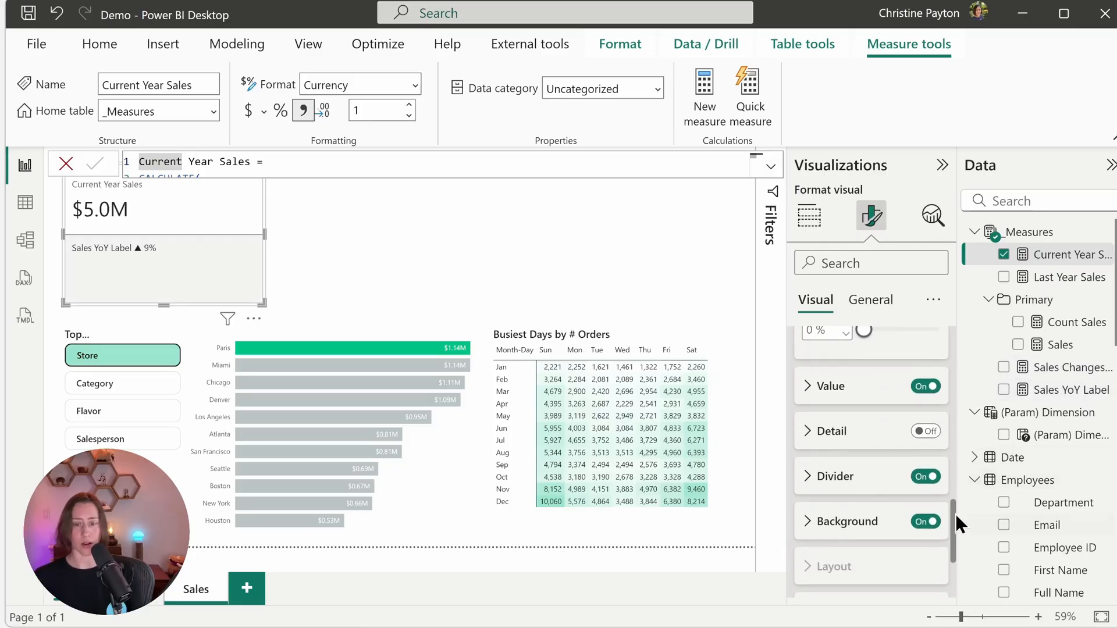
click(920, 489)
Find the card's border setting, turn the border off and clear the settings search.
click(857, 263)
text(bo)
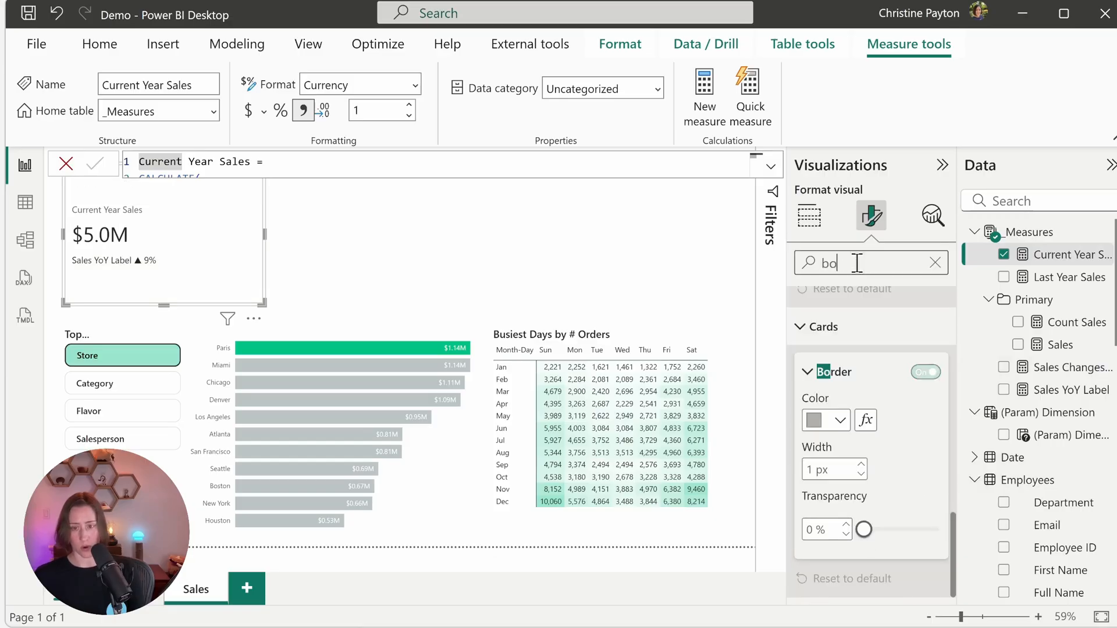
click(926, 372)
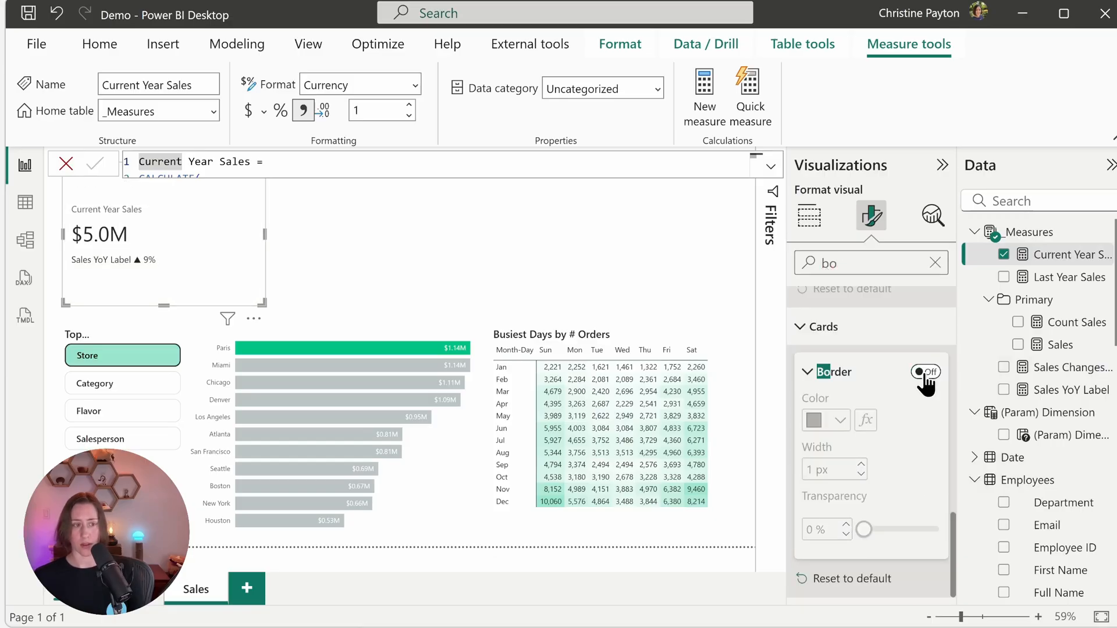
click(935, 262)
Give the Sales YoY Label reference label a custom title reading "Change vs Last Year".
scroll(953, 410, down, 3)
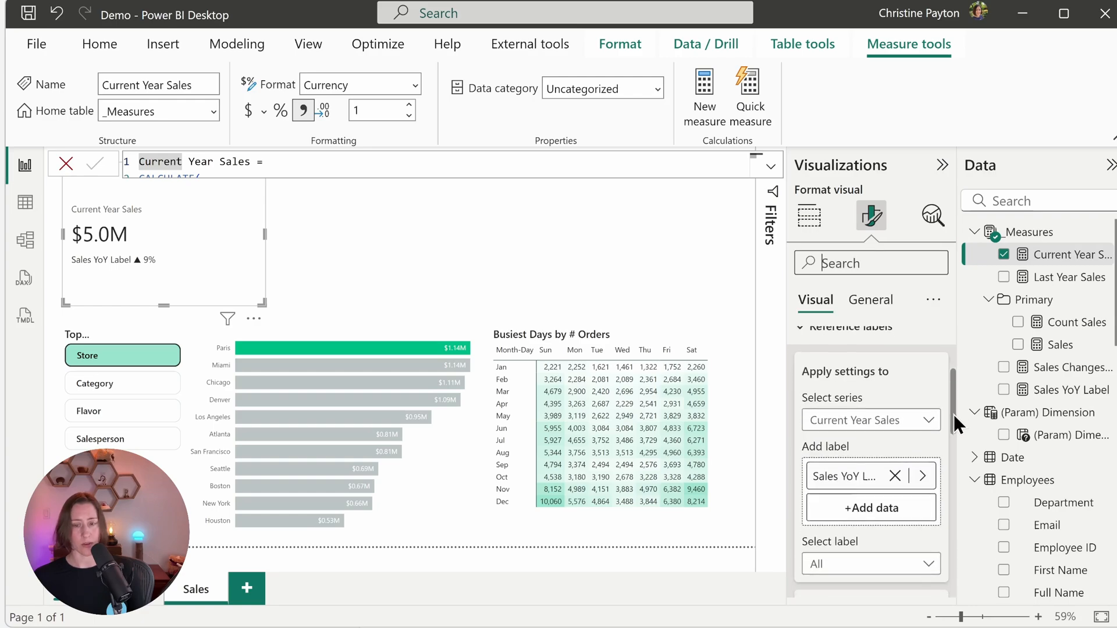
click(911, 407)
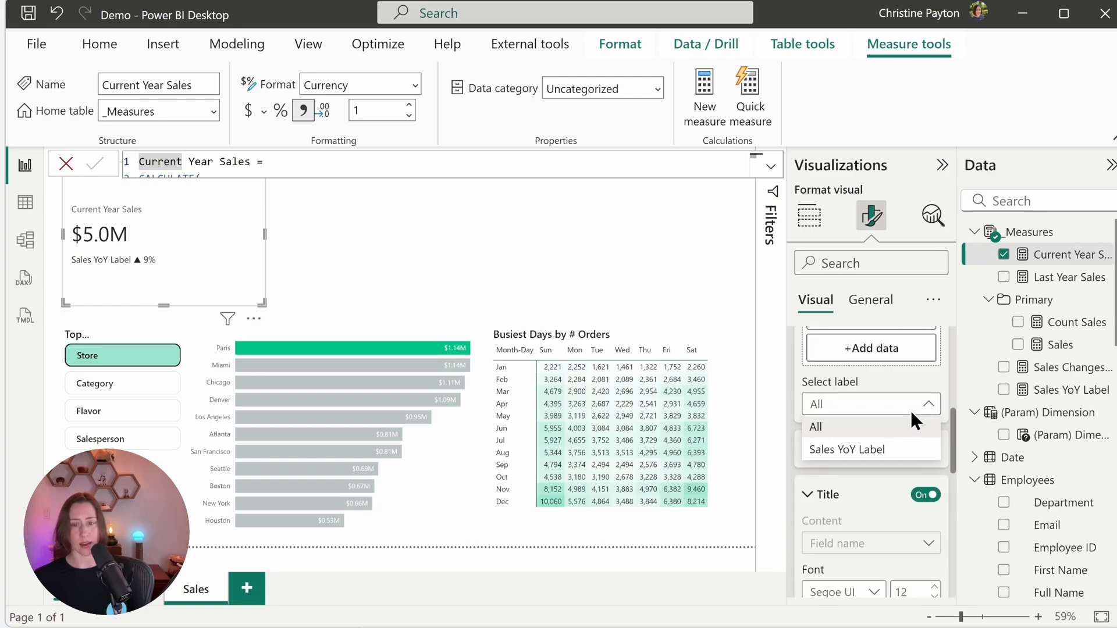
click(836, 451)
scroll(908, 438, down, 2)
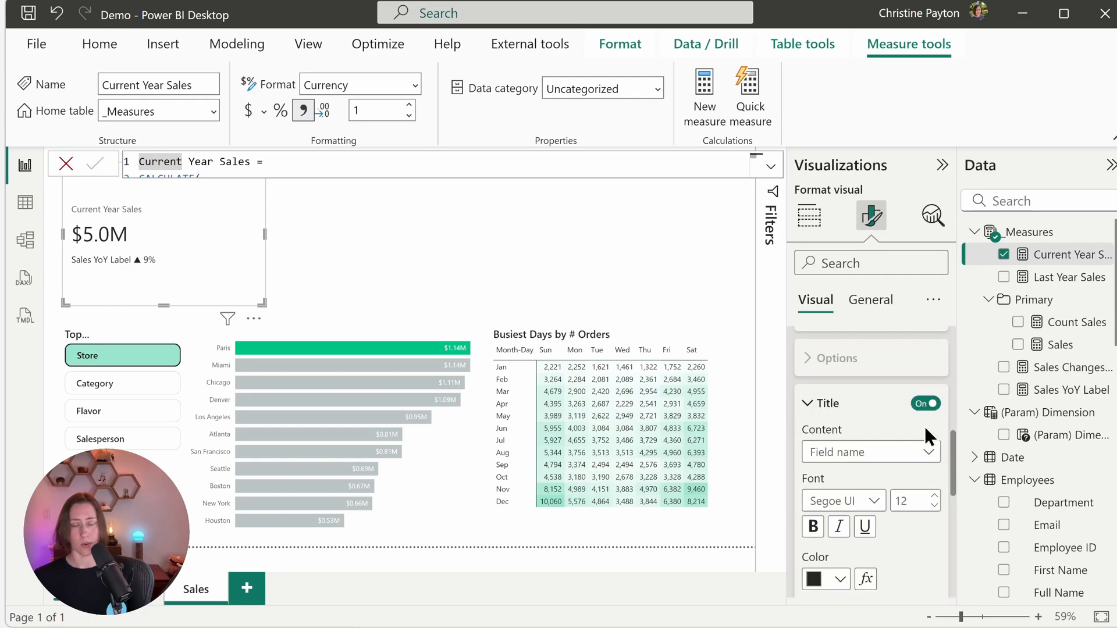
click(902, 453)
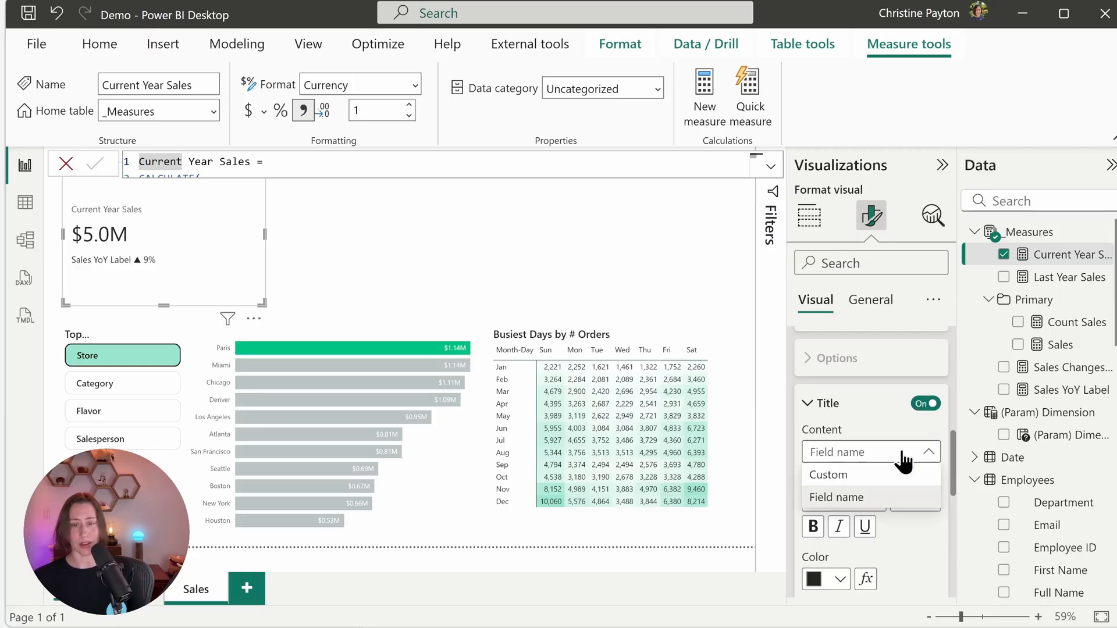
click(873, 479)
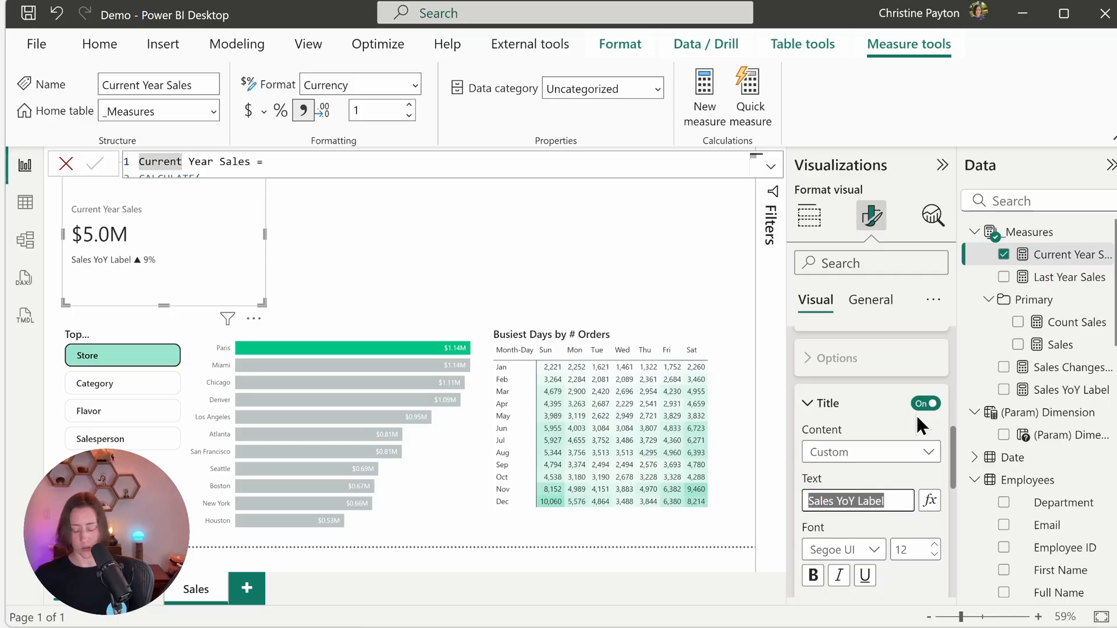
text(Change vs Last Year)
scroll(916, 414, down, 3)
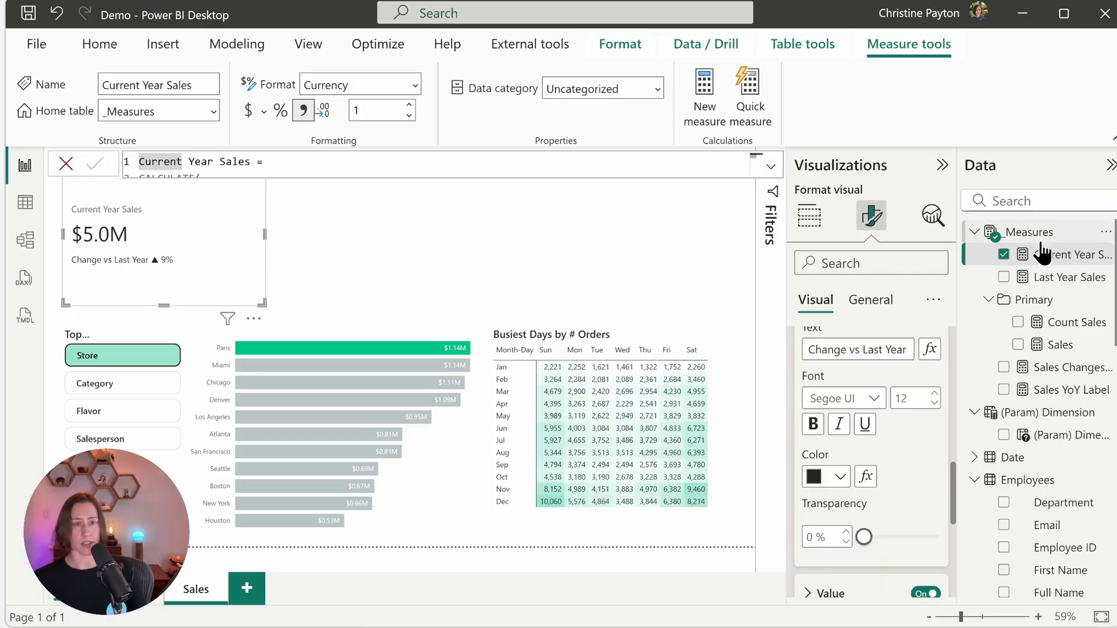
In the _Measures table, create a measure Sales YoY Color with a variable pctChange set to [Sales Changes vs Last Year %].
click(1030, 232)
click(395, 93)
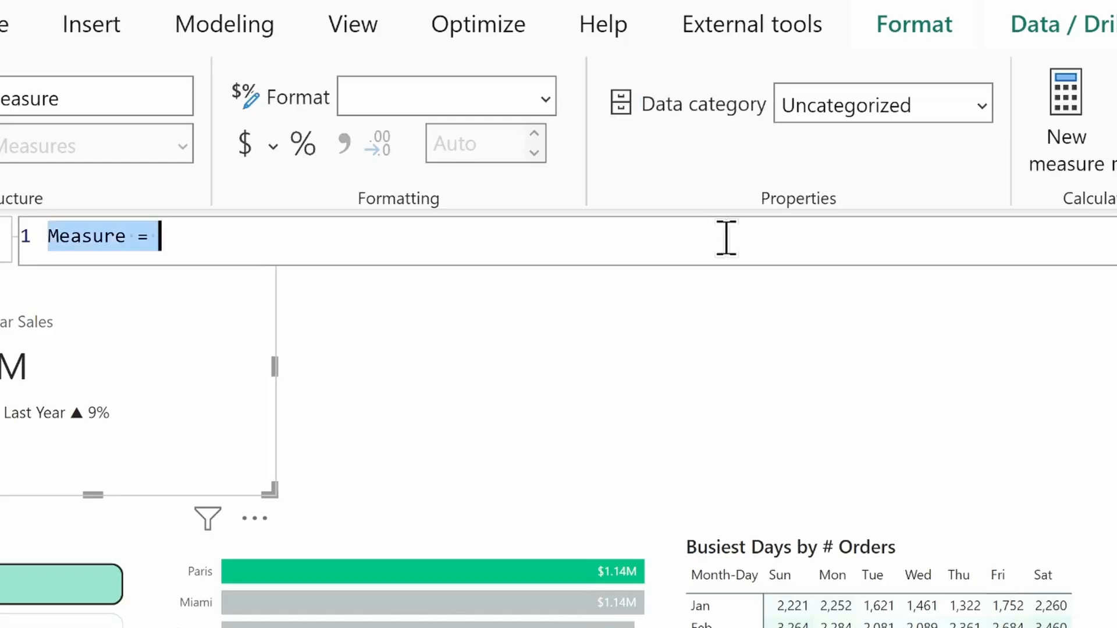
text(Sales YoY Color =)
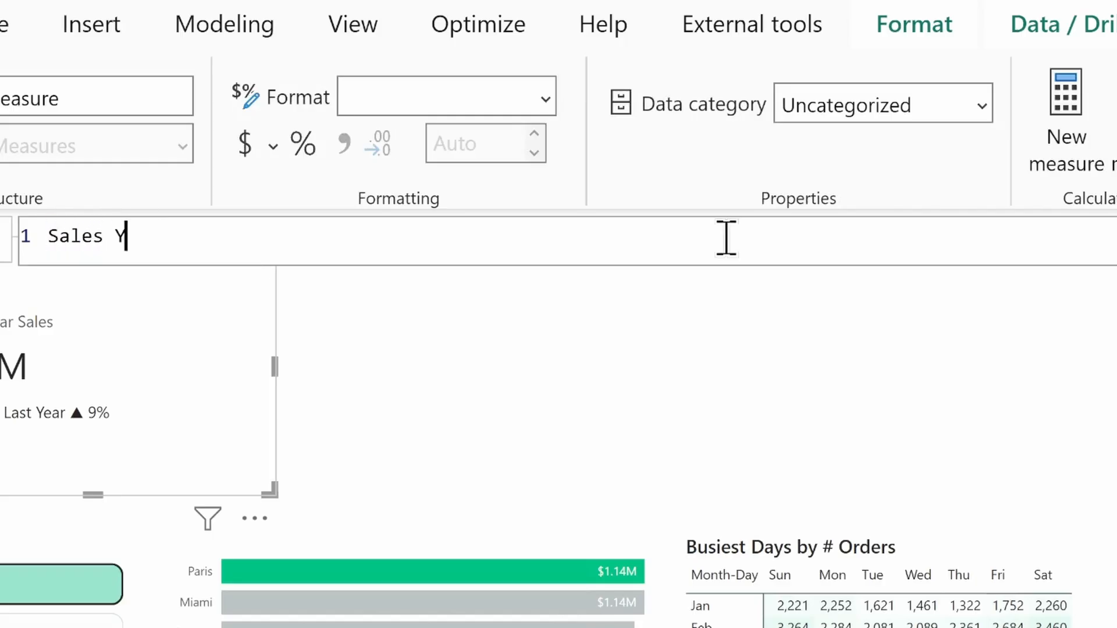
key(shift+Return)
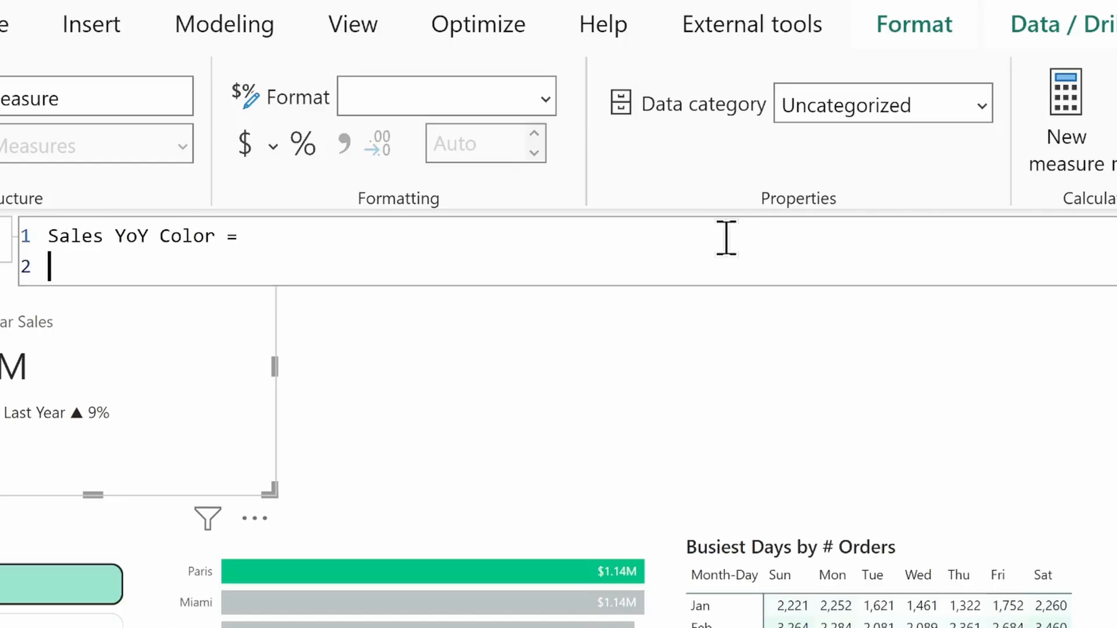
text(var)
key(Tab)
text(pctChange =)
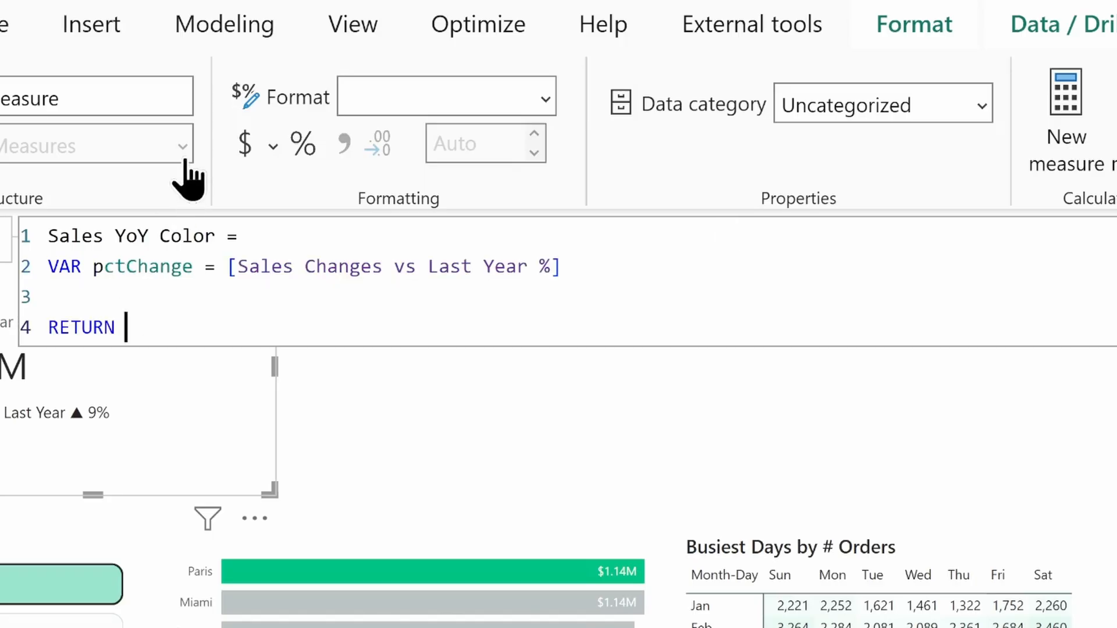
In the Sales YoY Color measure, return a SWITCH on TRUE() that gives "good" when pctChange > 0.
text(swt)
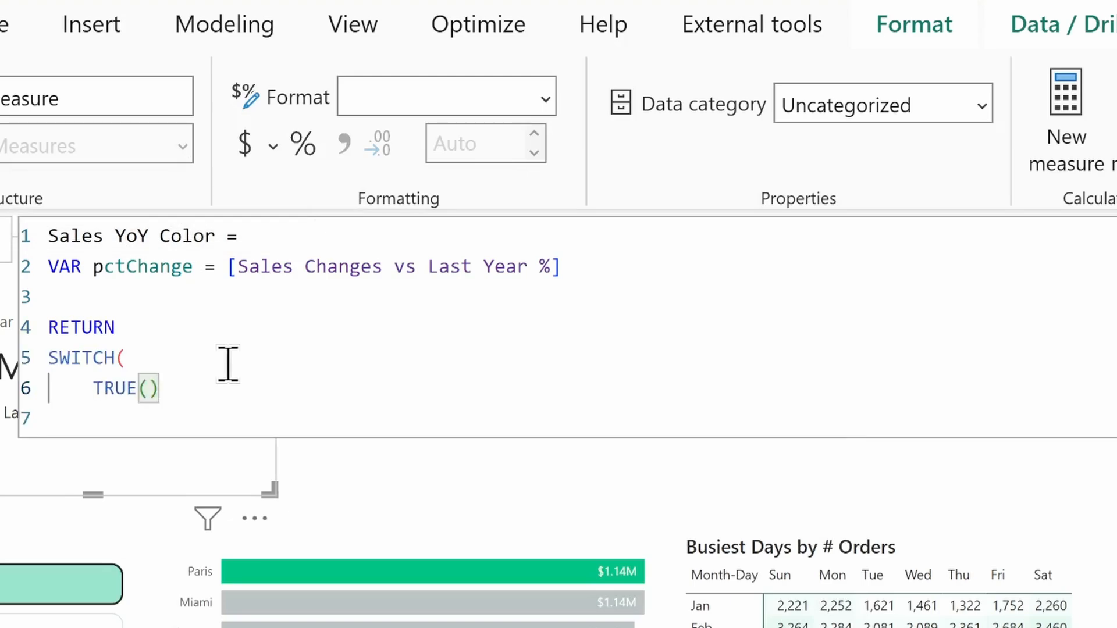
text(,)
key(Return)
text(pctChange >)
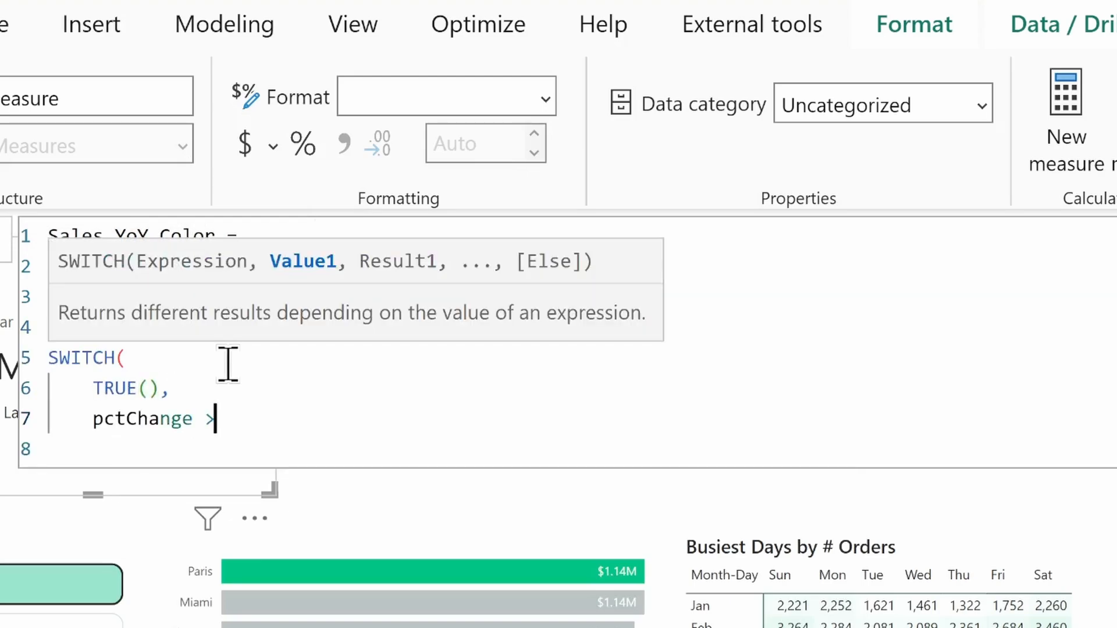
text( 0, "good")
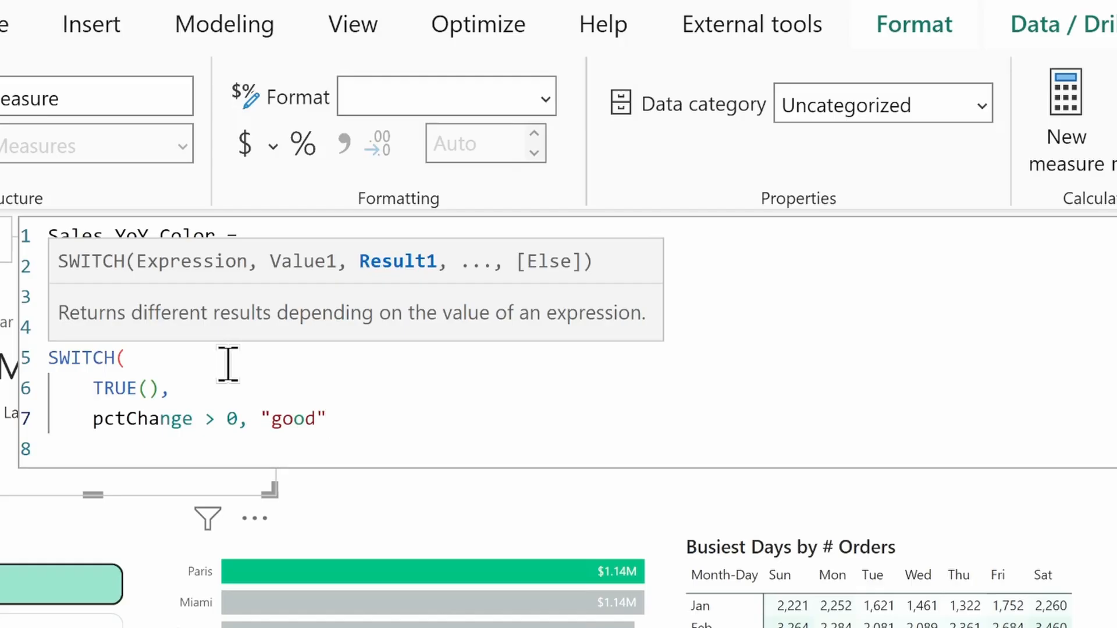
Add a second SWITCH condition that returns "bad" when pctChange < 0 and open the string for the default result.
text(,)
key(Return)
text(pctChange <0, ")
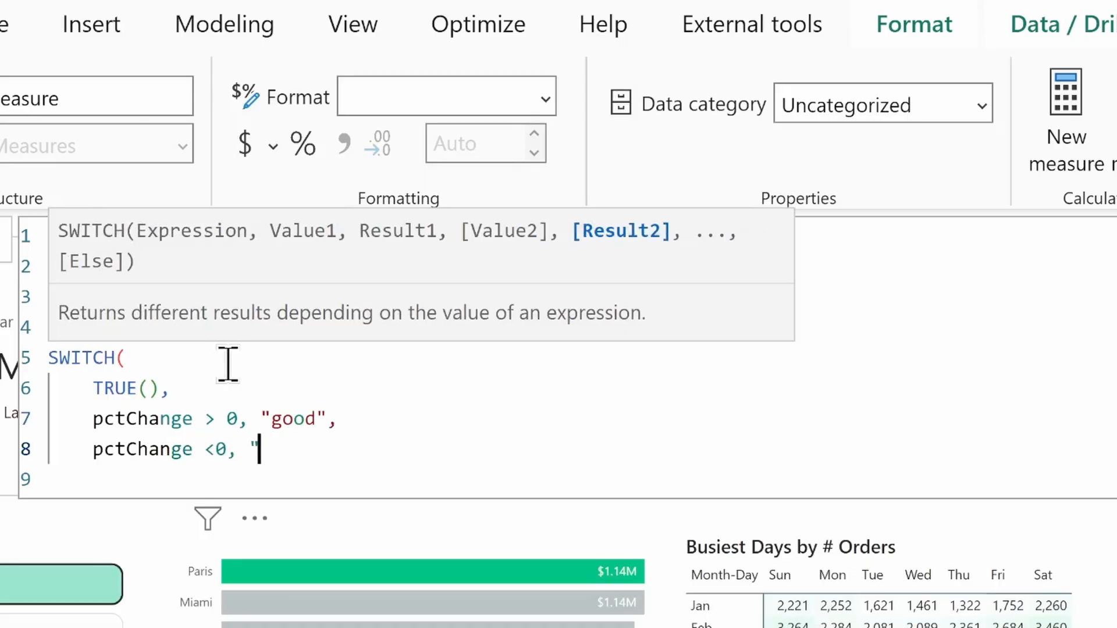
text(bad",)
key(Return)
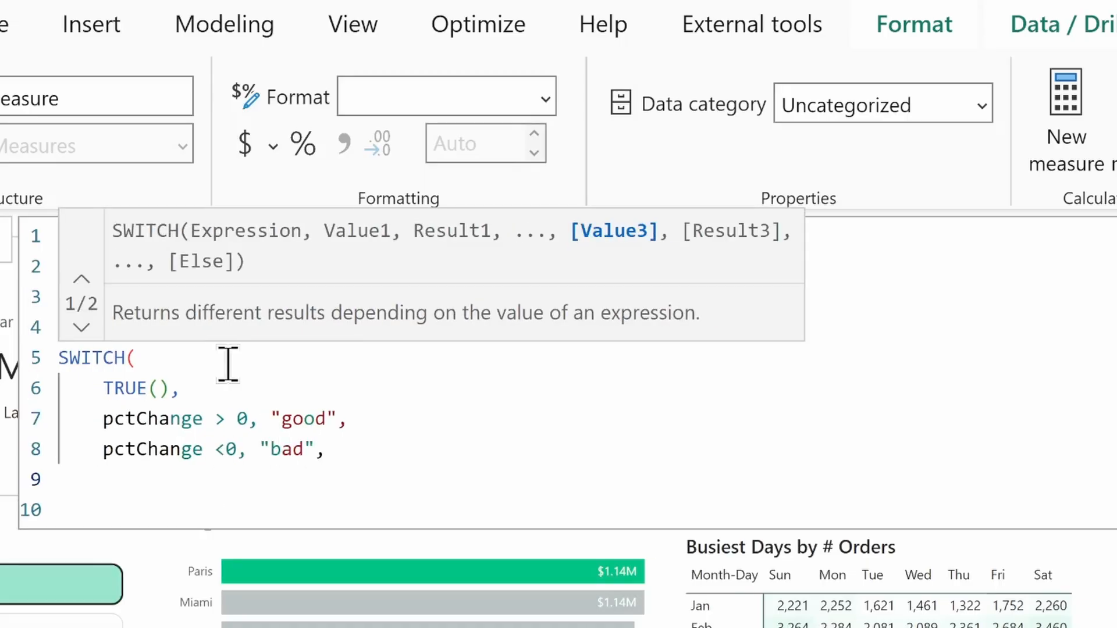
text(")
click(227, 449)
click(138, 493)
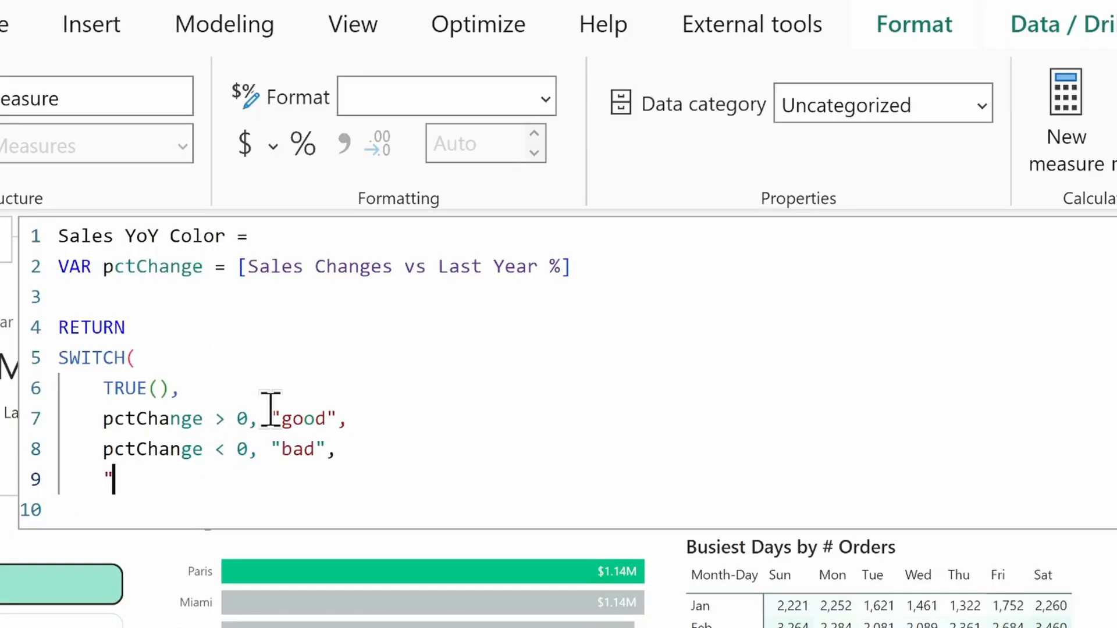
Finish the SWITCH with the default color "#000000", close the expression and collapse the formula editor.
text(#000000")
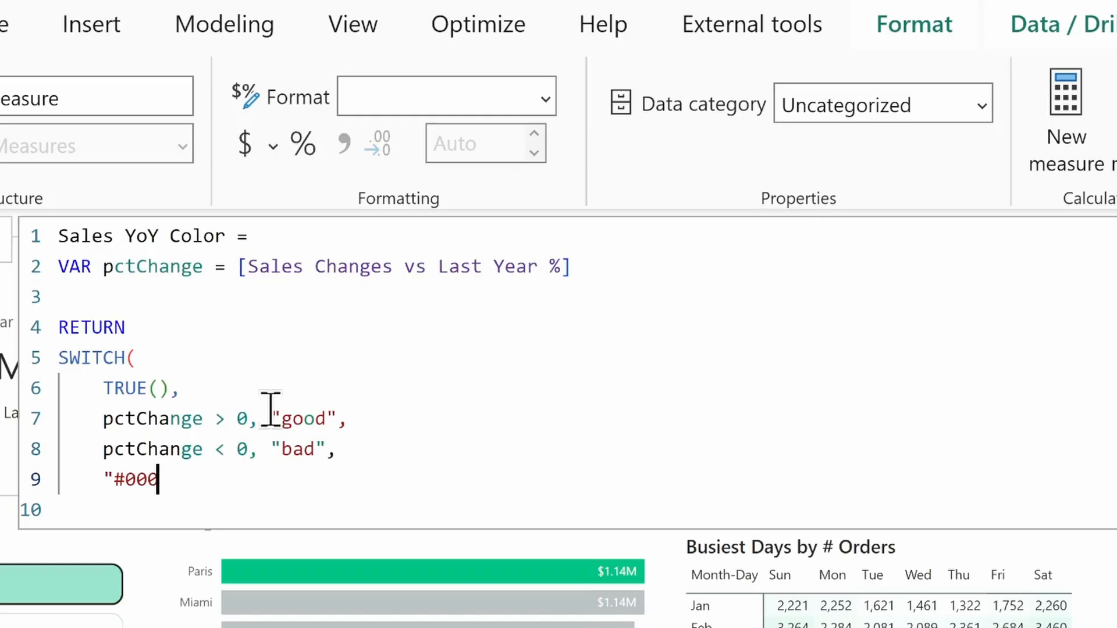
key(Return)
text())
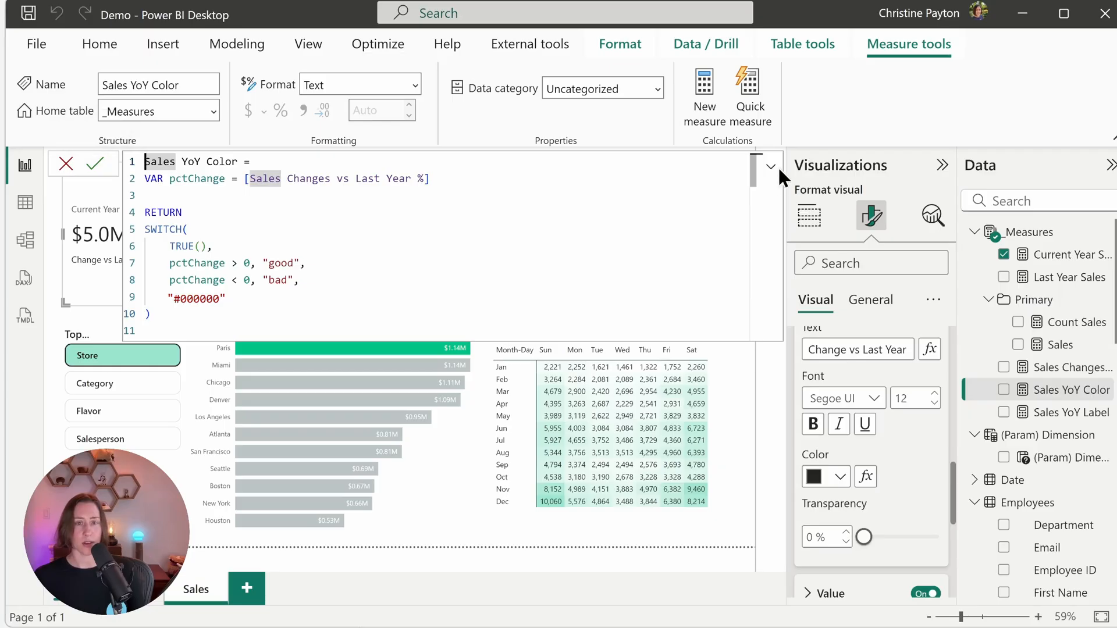
click(774, 167)
click(773, 168)
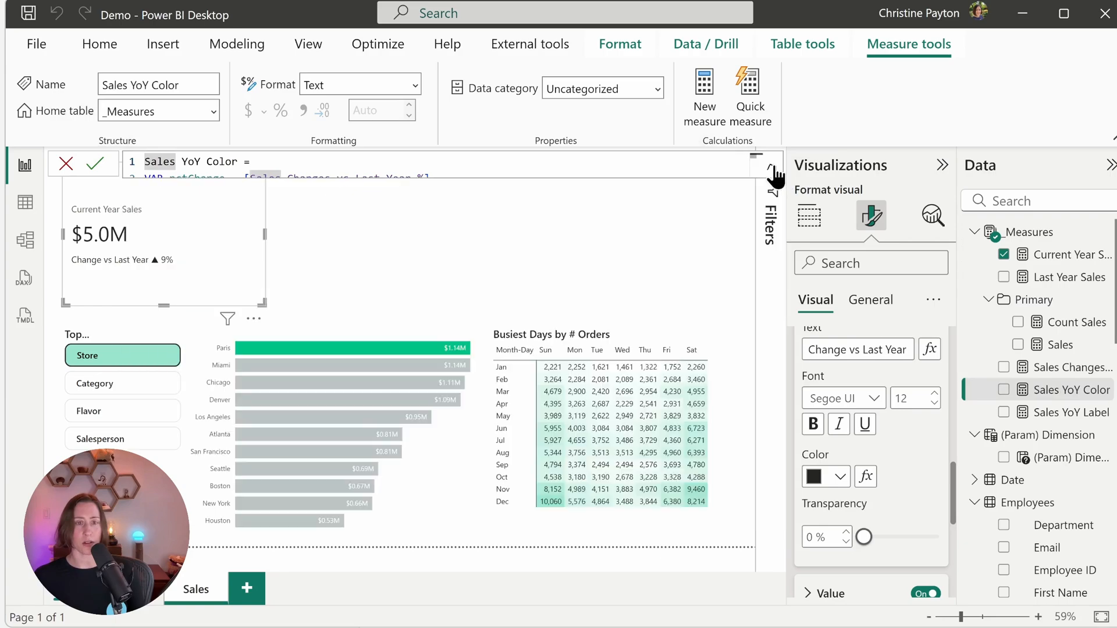
Apply conditional formatting to the color of the reference label's value, using format style Field value based on the Sales YoY Color measure.
drag(952, 485, 950, 535)
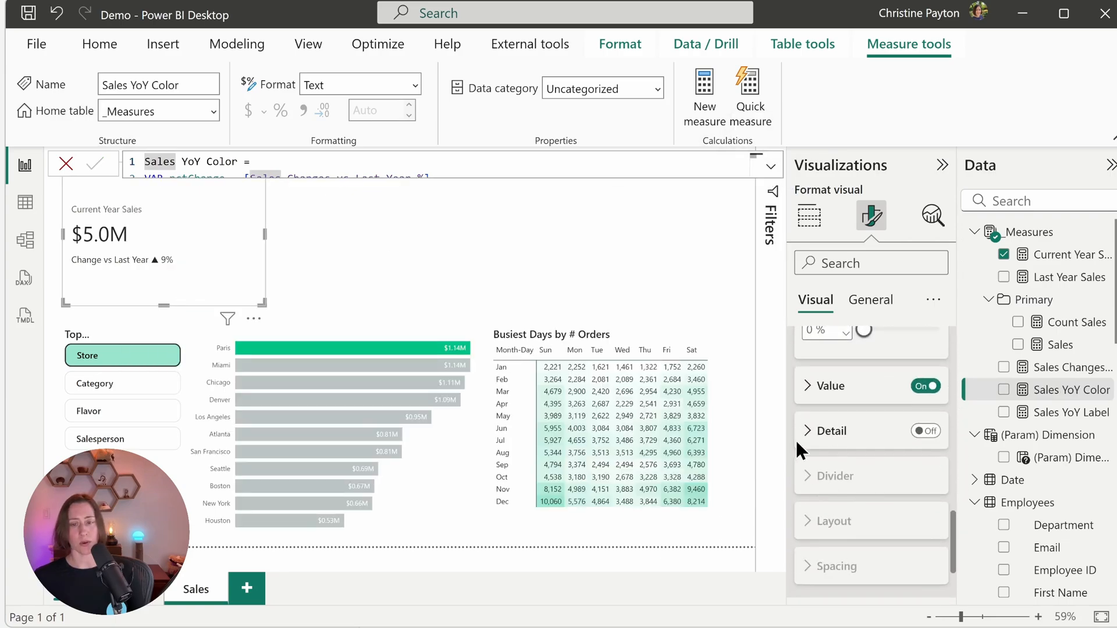
click(843, 399)
scroll(925, 518, down, 1)
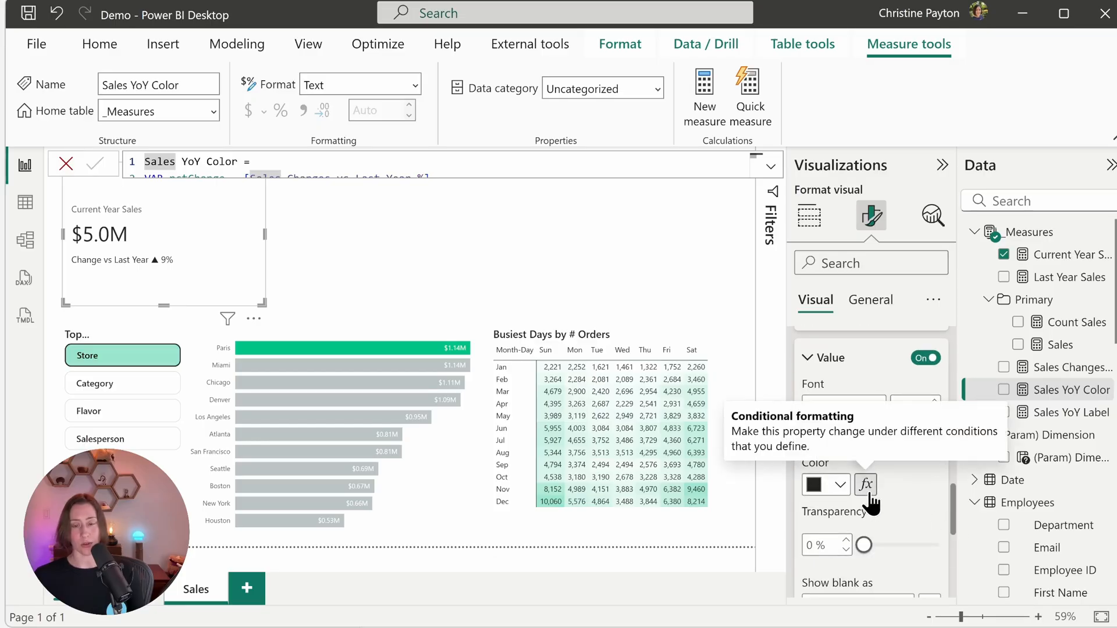
drag(955, 513, 954, 451)
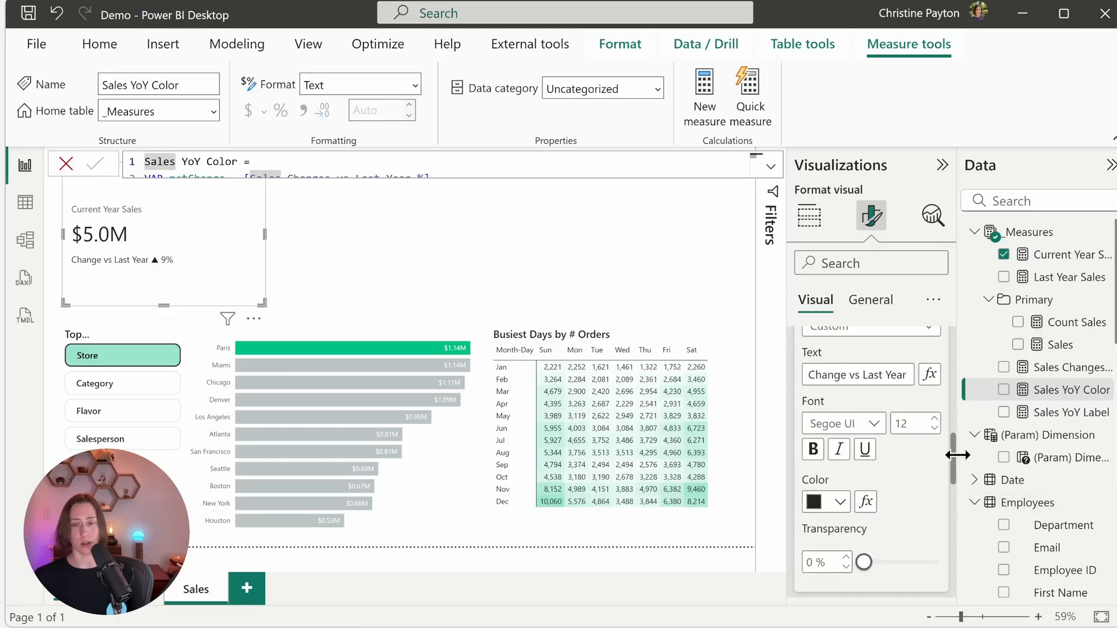
click(952, 516)
drag(954, 525, 954, 475)
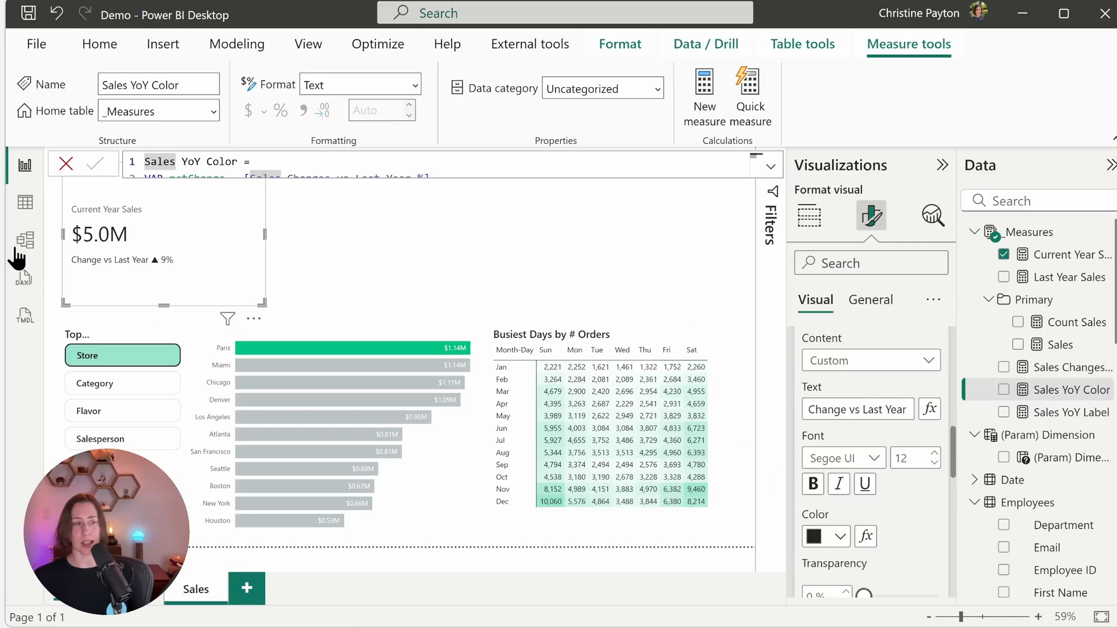
click(953, 523)
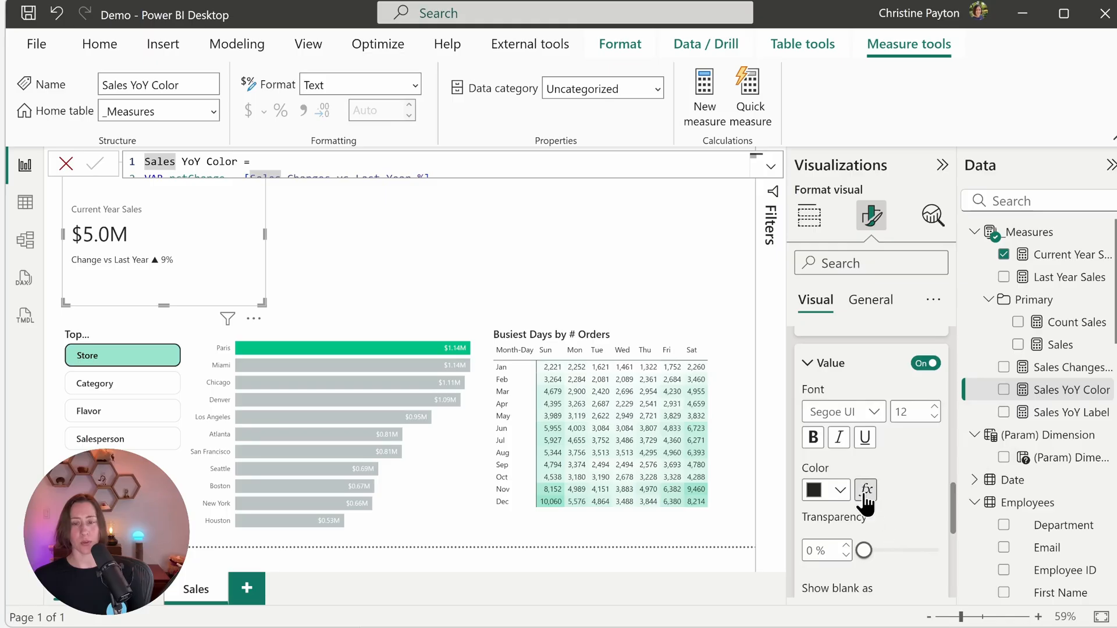
click(866, 492)
click(399, 116)
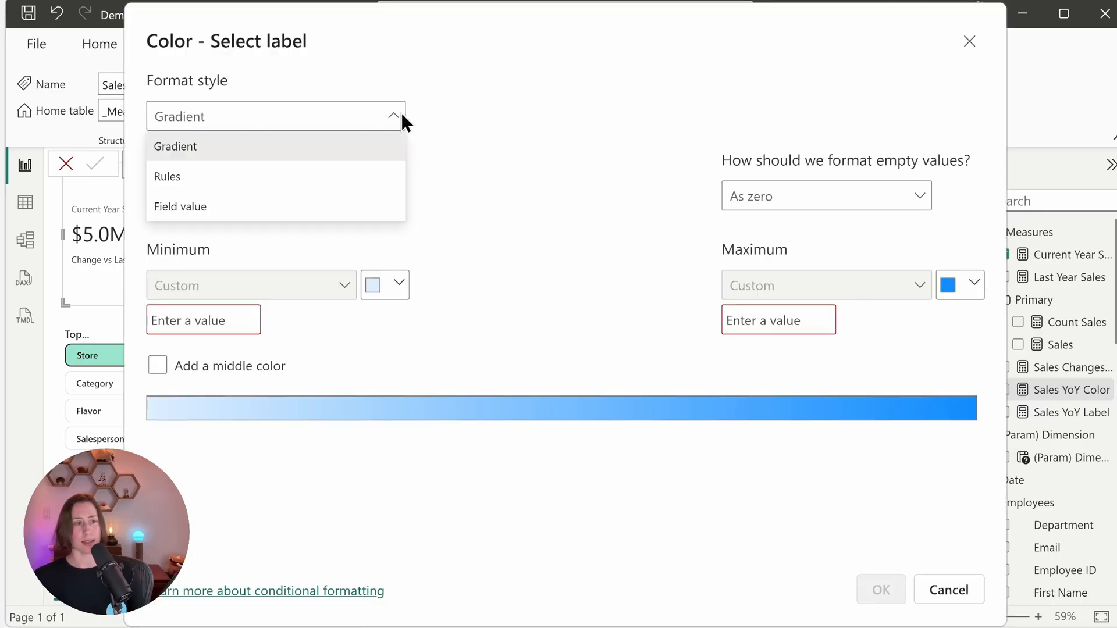
click(227, 206)
click(398, 195)
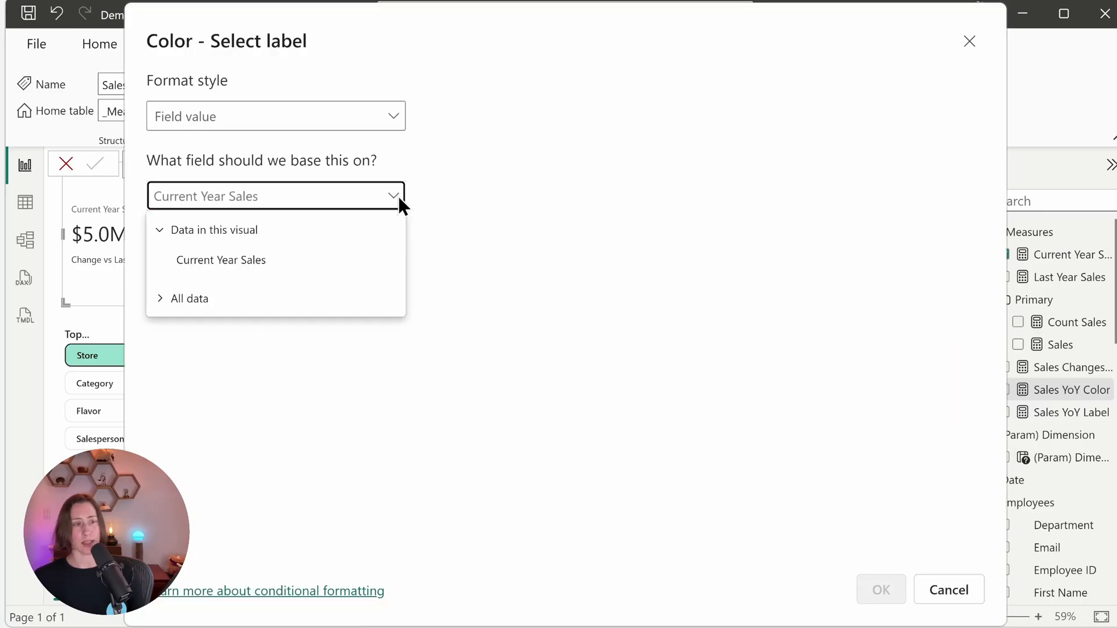
click(160, 299)
click(187, 326)
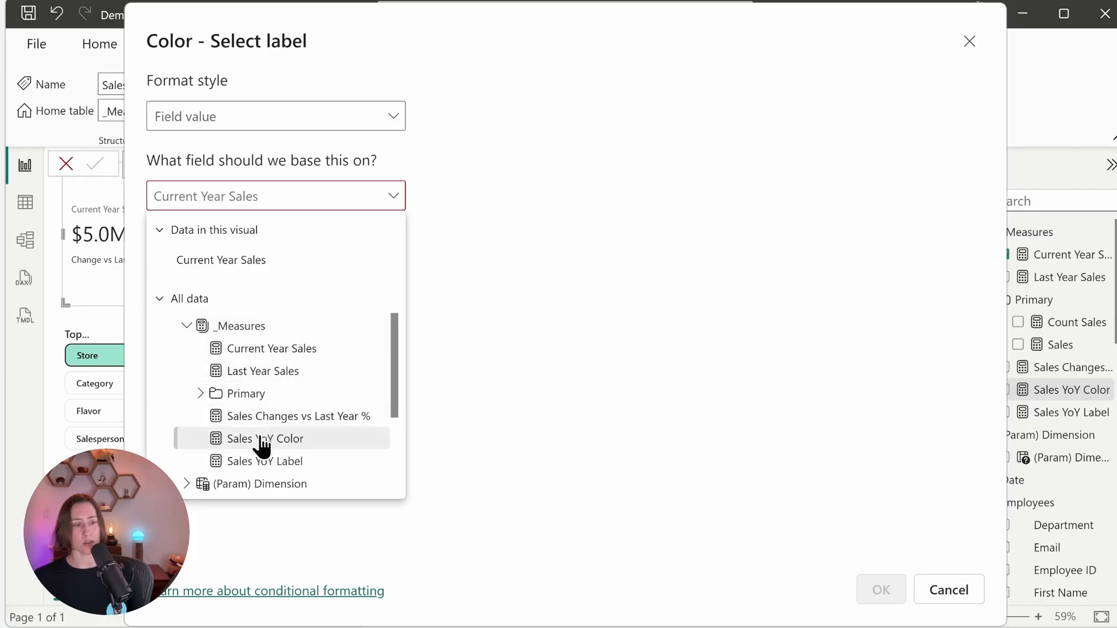
click(324, 442)
click(881, 590)
Set the Current Year Sales label's font size to 14 and switch it to a heavier Segoe UI font variant.
scroll(964, 491, up, 8)
scroll(867, 445, down, 2)
scroll(868, 454, down, 6)
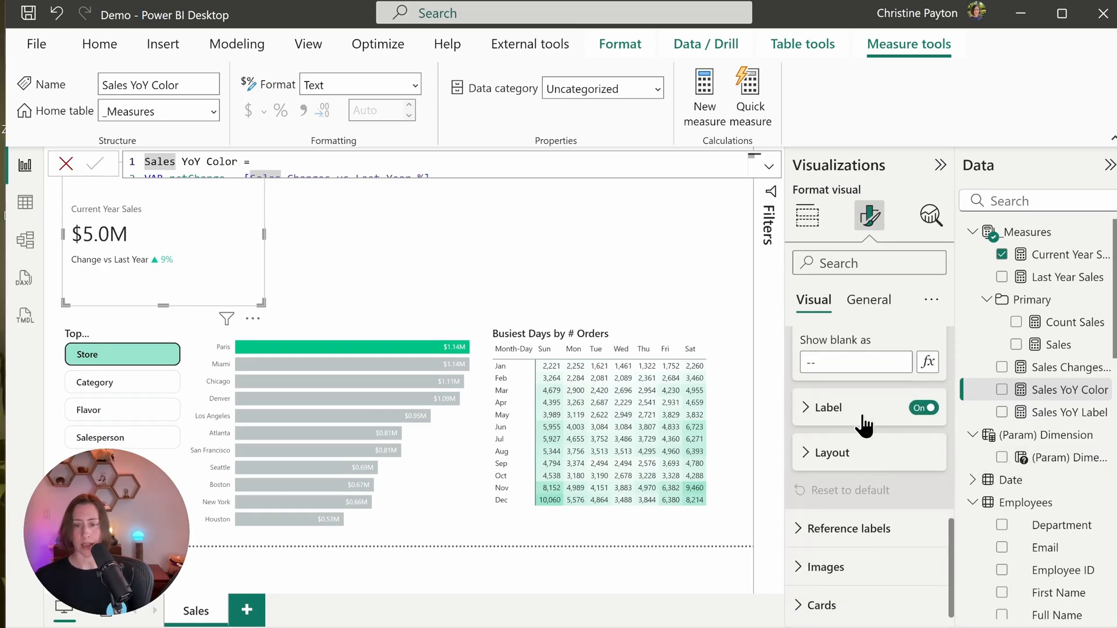
click(864, 427)
scroll(903, 442, down, 2)
click(907, 461)
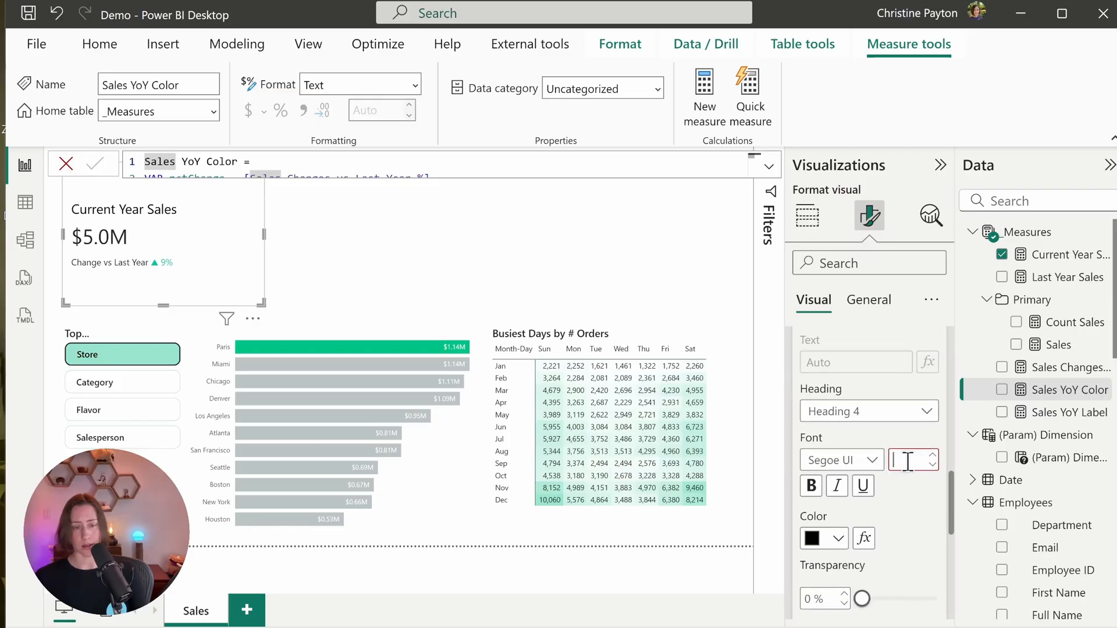
text(14)
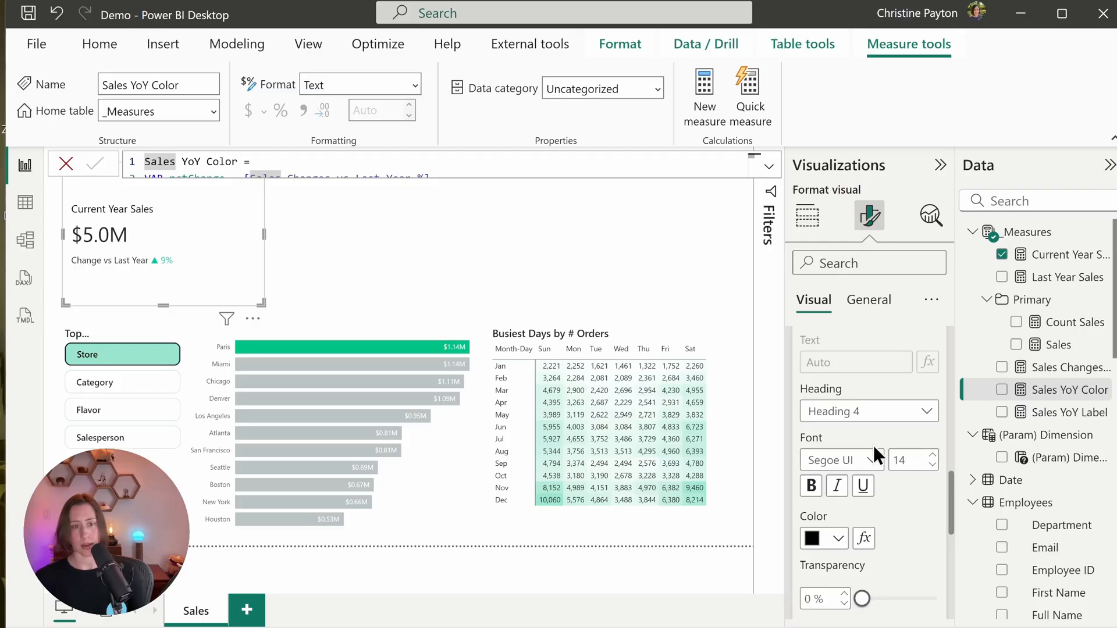
click(873, 456)
click(892, 338)
Find the card's padding settings, switch the cards' padding to Custom, and enter 20 px on the left and 120 px at the bottom.
click(891, 262)
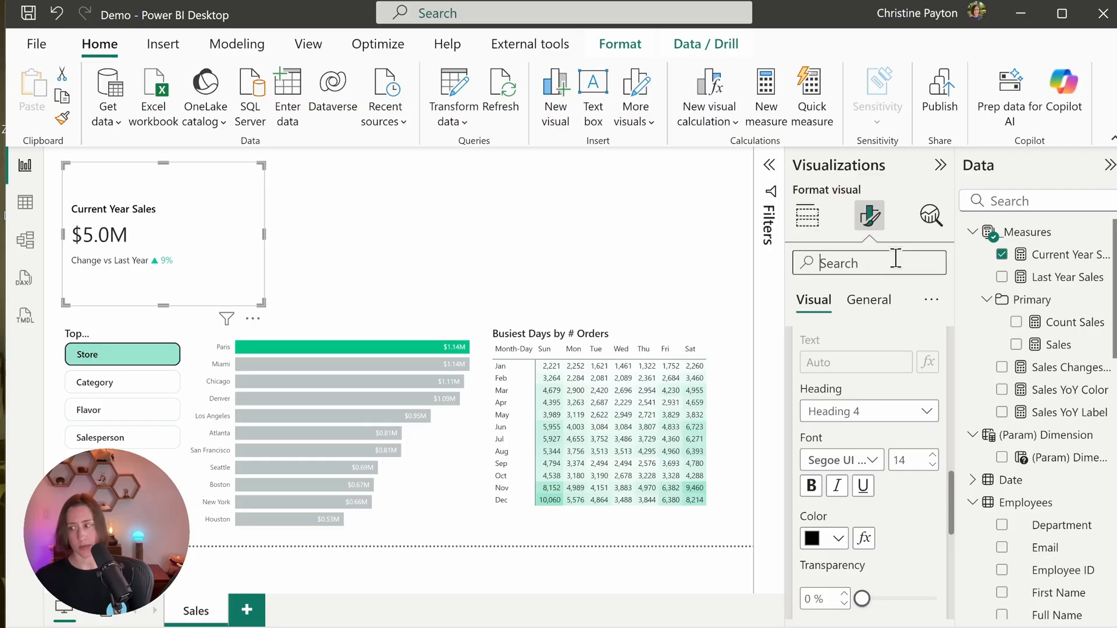
text(padd)
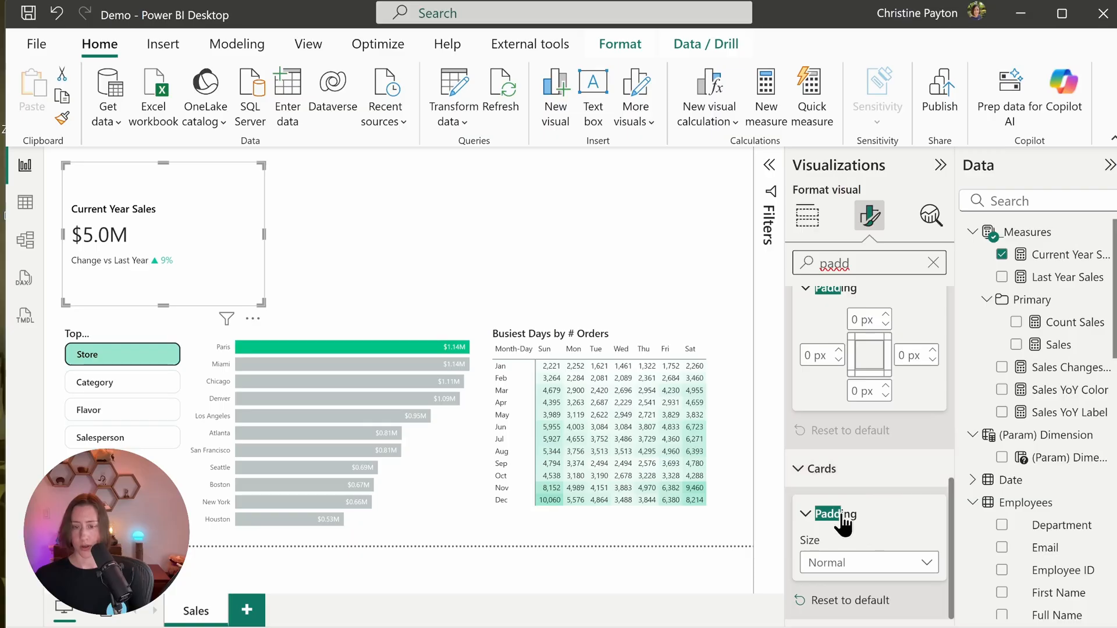
click(867, 563)
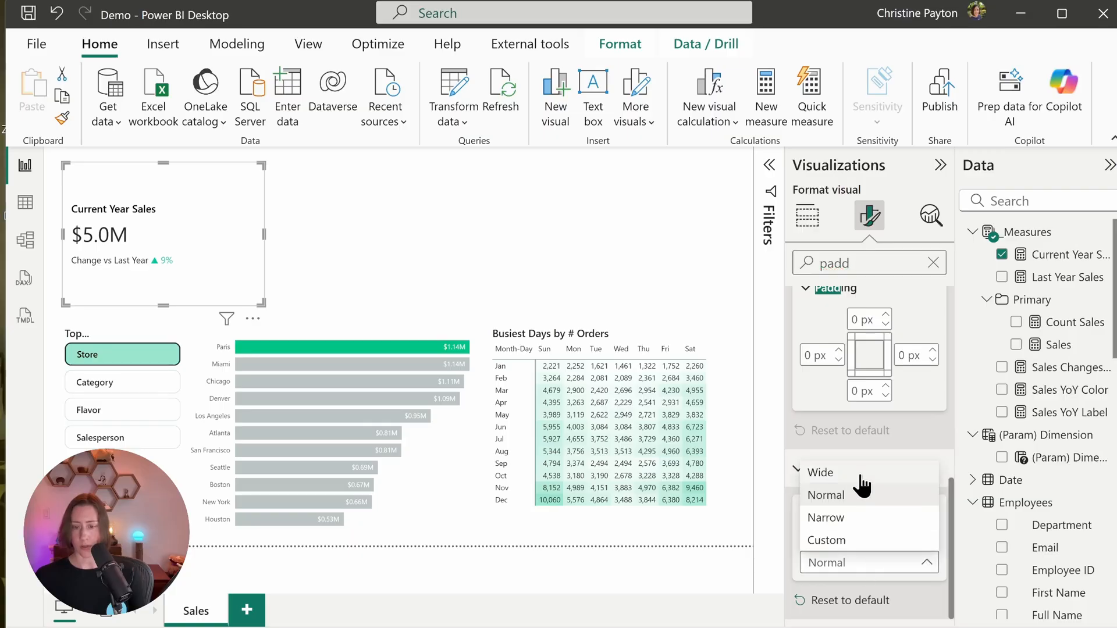
click(865, 540)
click(808, 524)
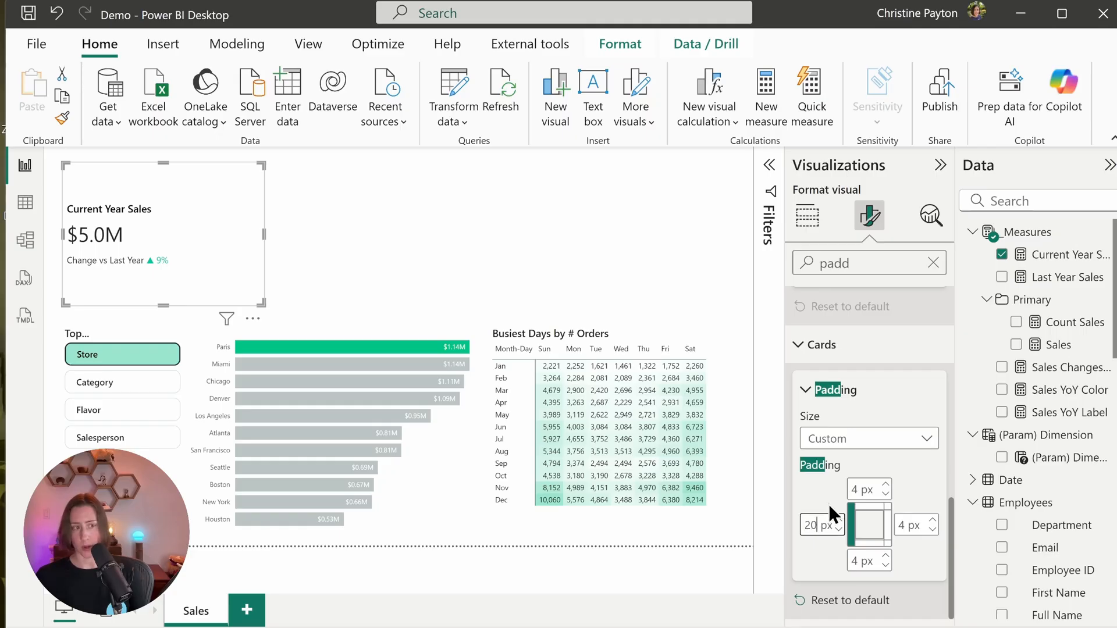
text(20)
click(889, 538)
text(120)
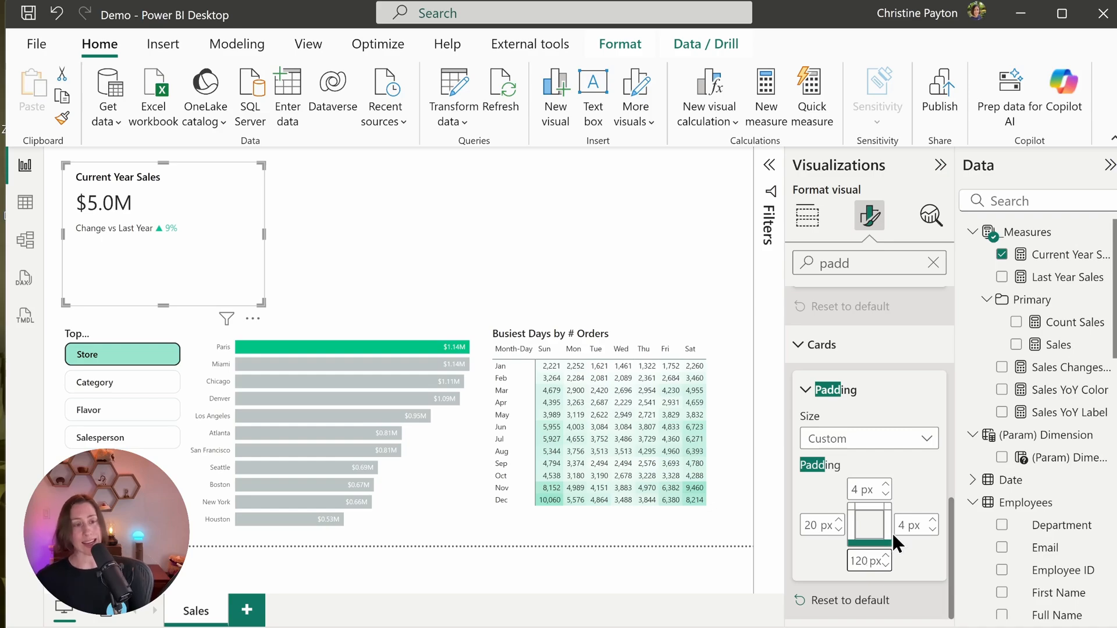
Set the page's canvas background to color #F5F5F5 with 0% transparency.
click(571, 177)
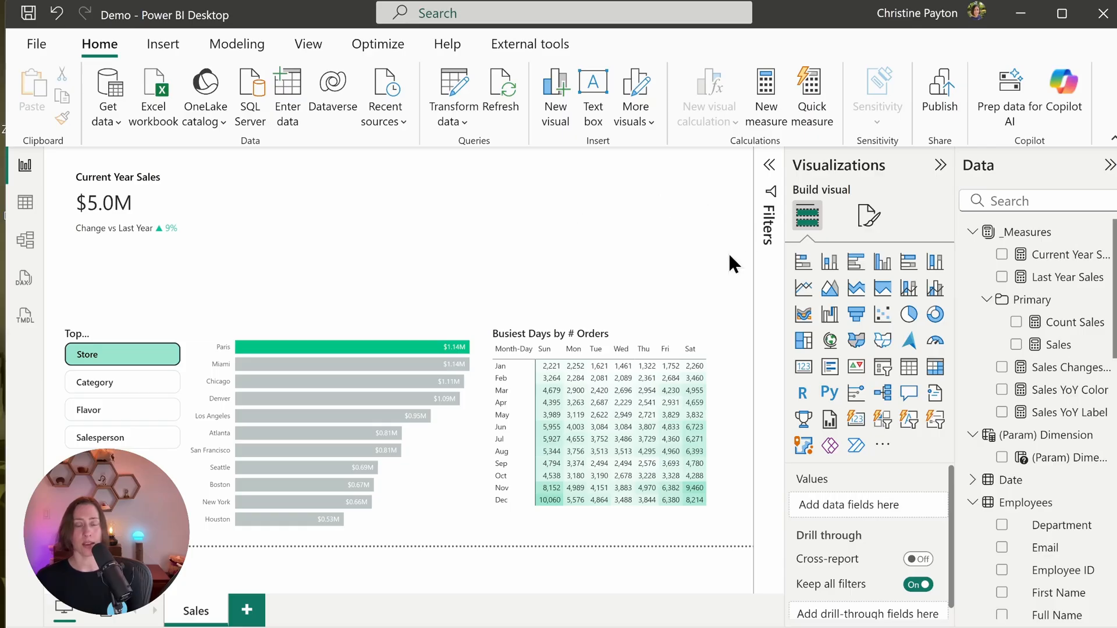
click(870, 220)
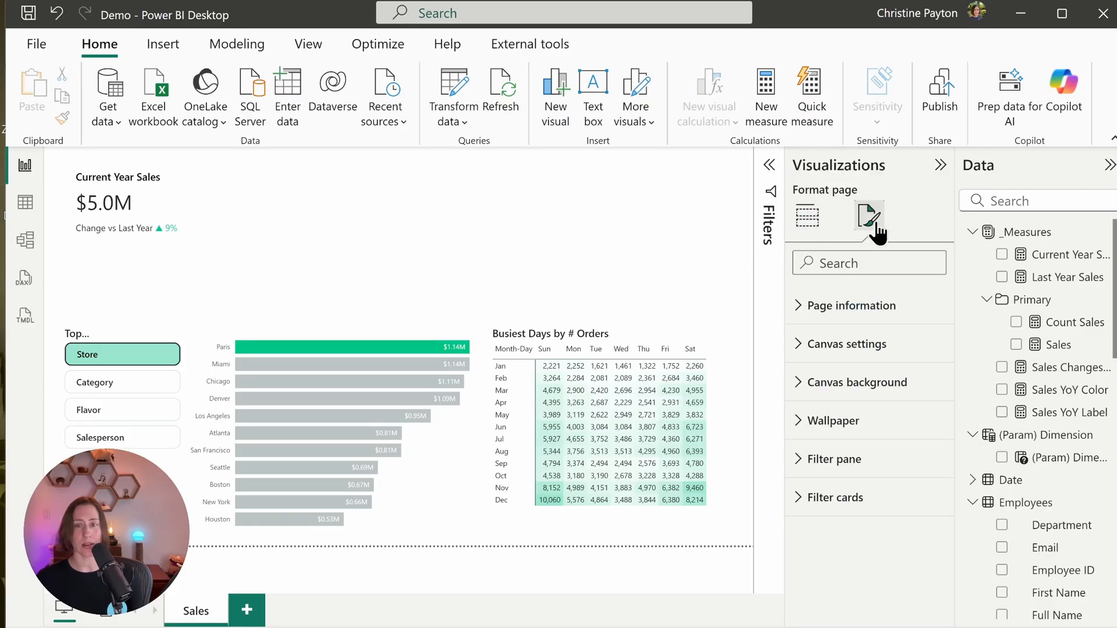
click(847, 384)
click(826, 445)
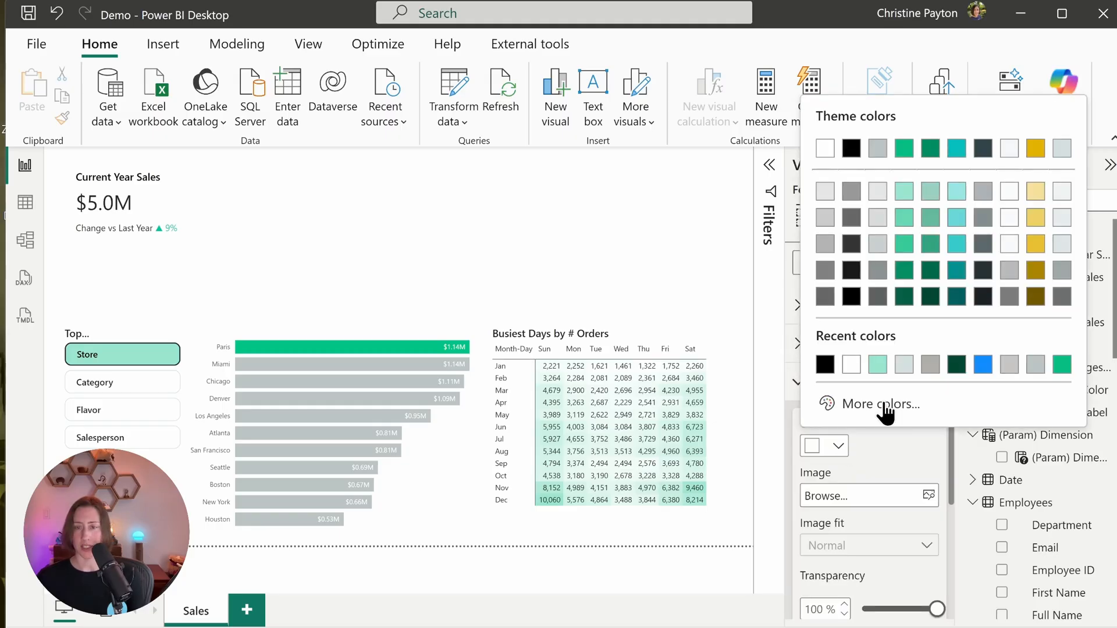
click(885, 407)
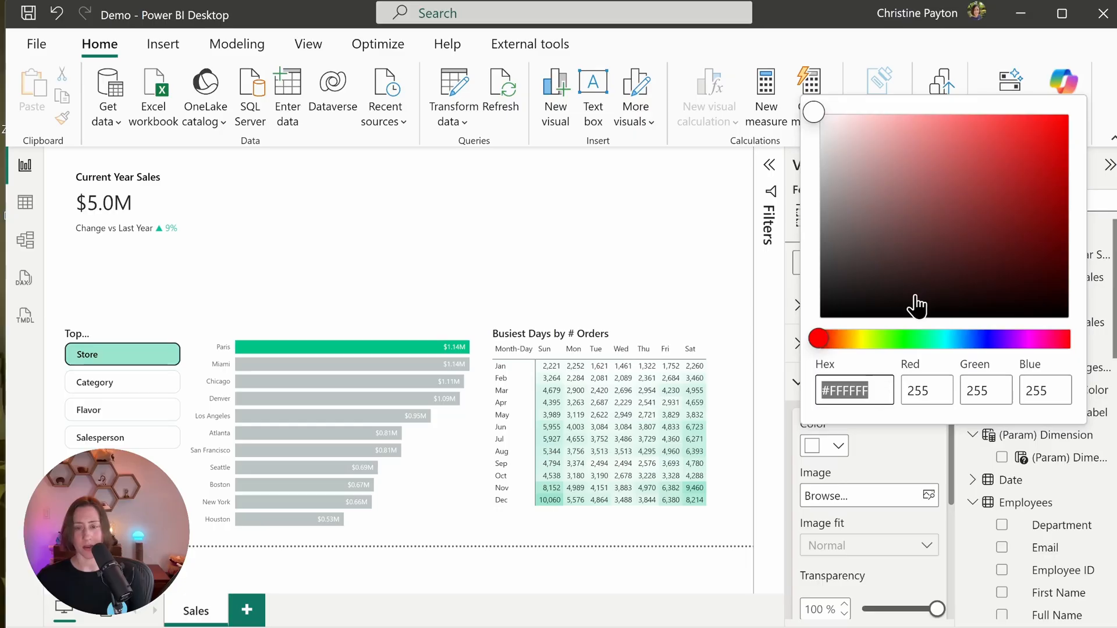
key(BackSpace)
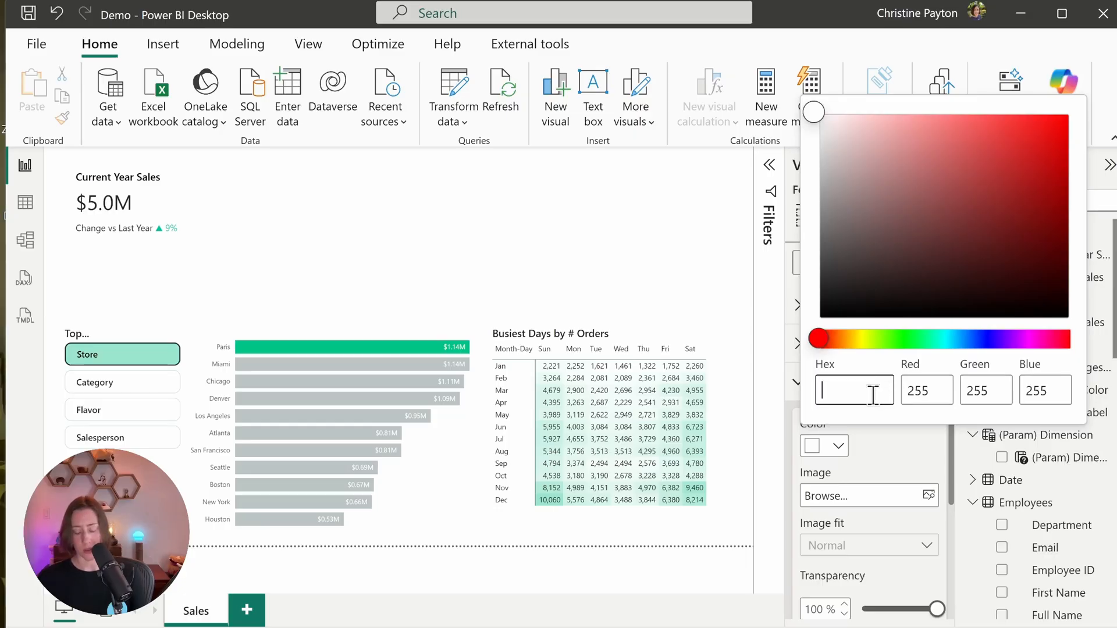
text(#F5F5F5)
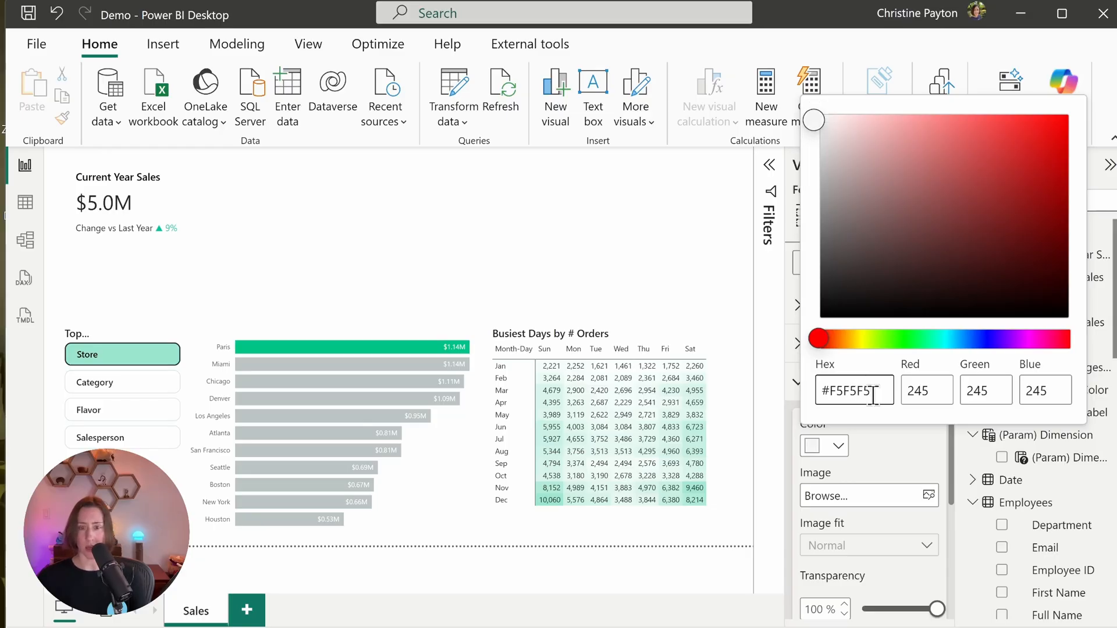
scroll(834, 532, down, 1)
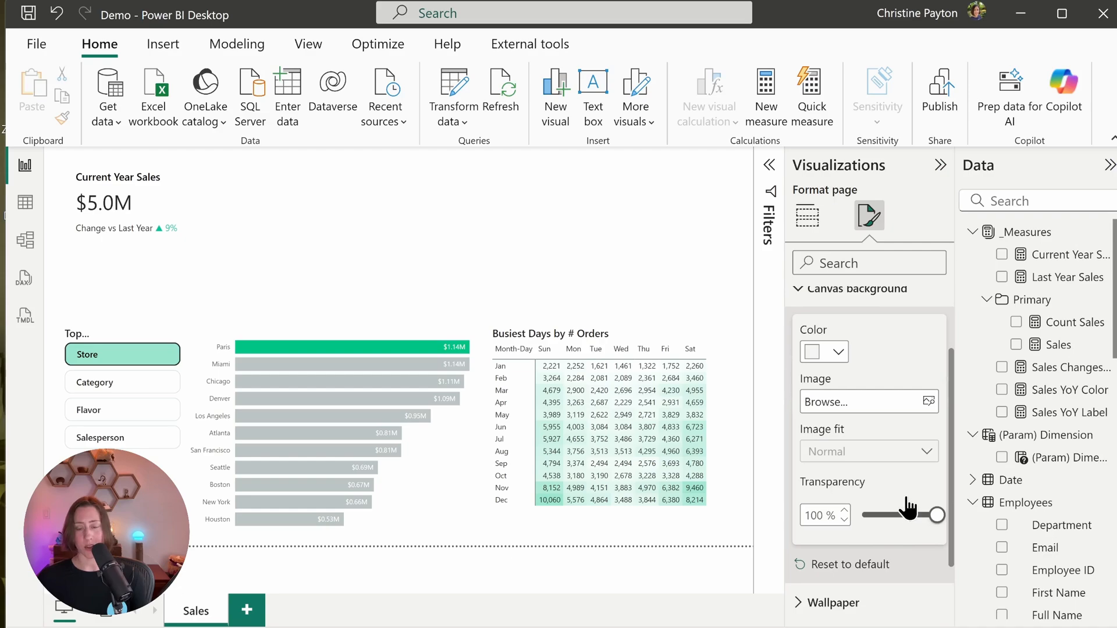
drag(937, 515, 782, 533)
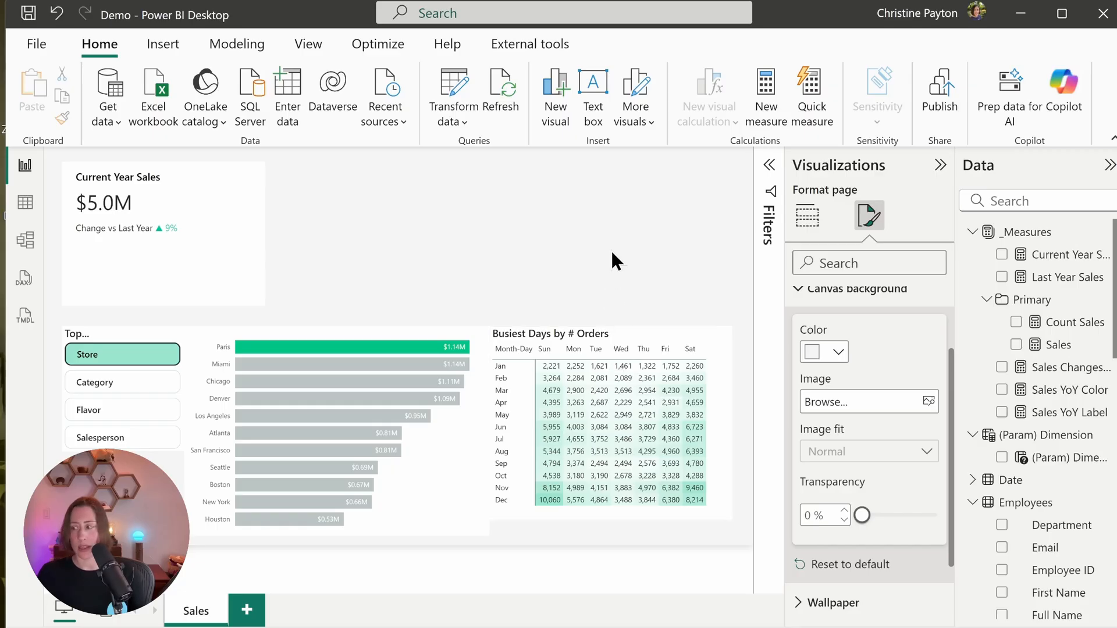
Move the Busiest Days by # Orders matrix to leave a gap beside the bar chart and align their bottom edges.
click(581, 238)
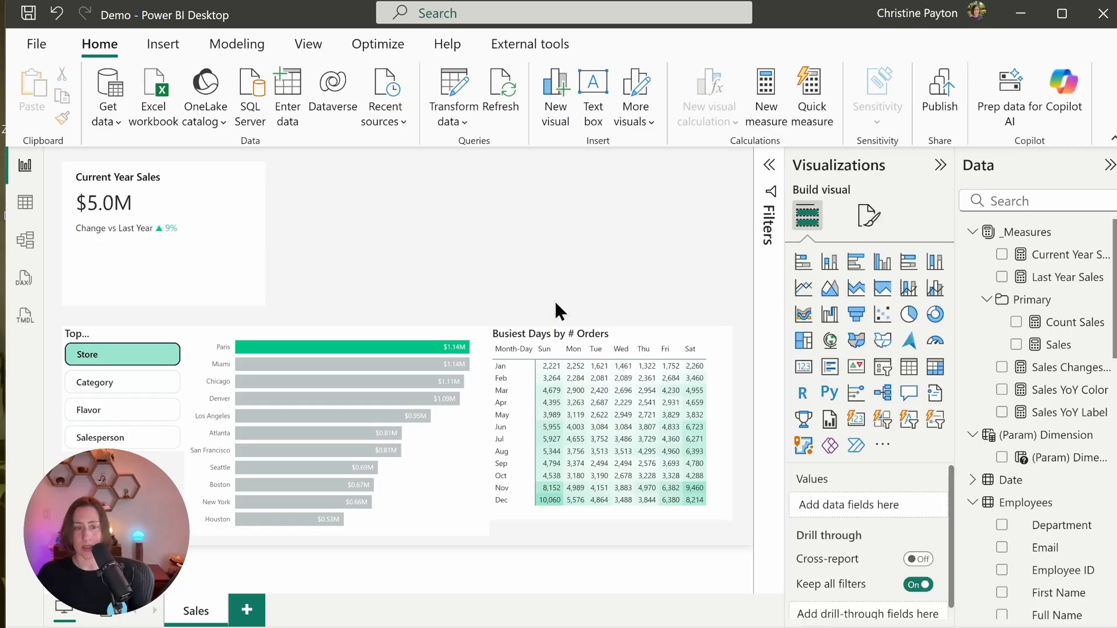
mouse_move(544, 334)
mouse_down()
mouse_move(560, 344)
mouse_move(548, 347)
mouse_up()
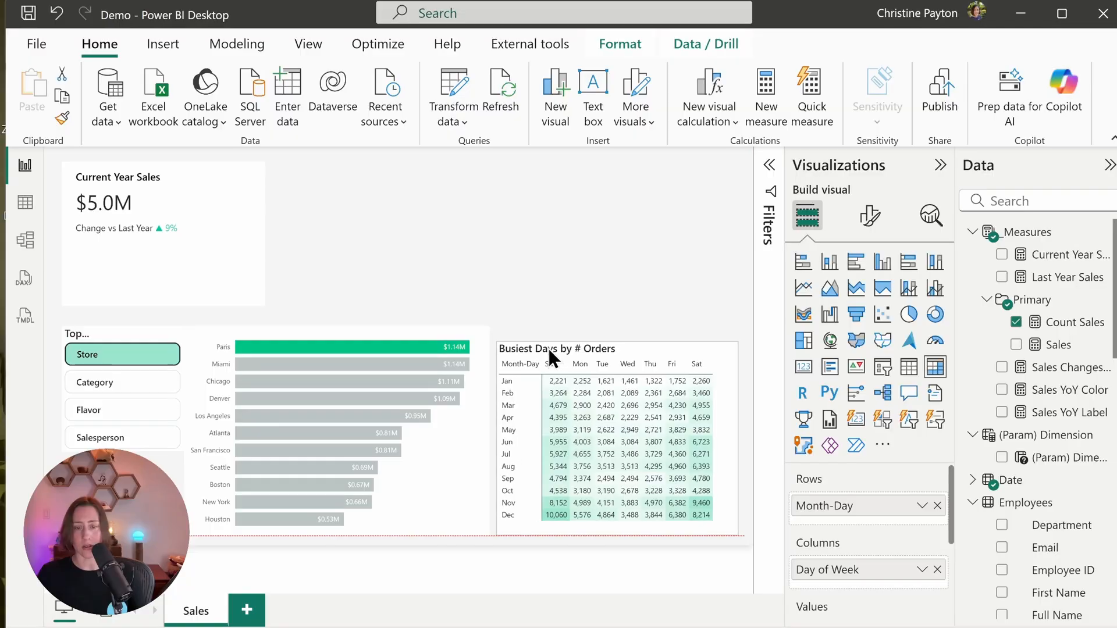
click(617, 234)
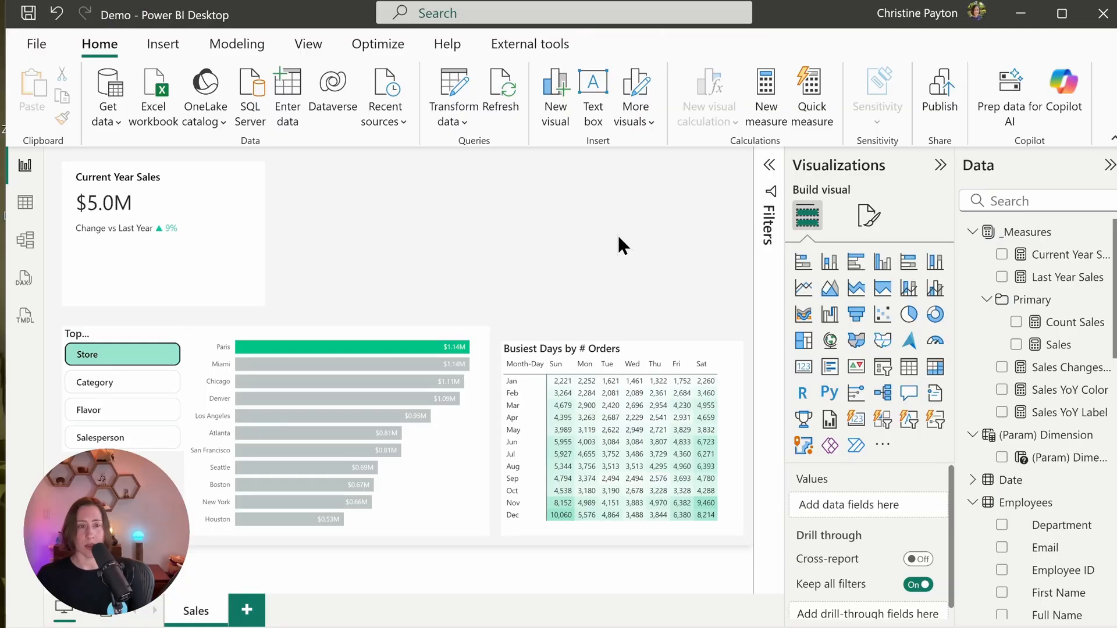
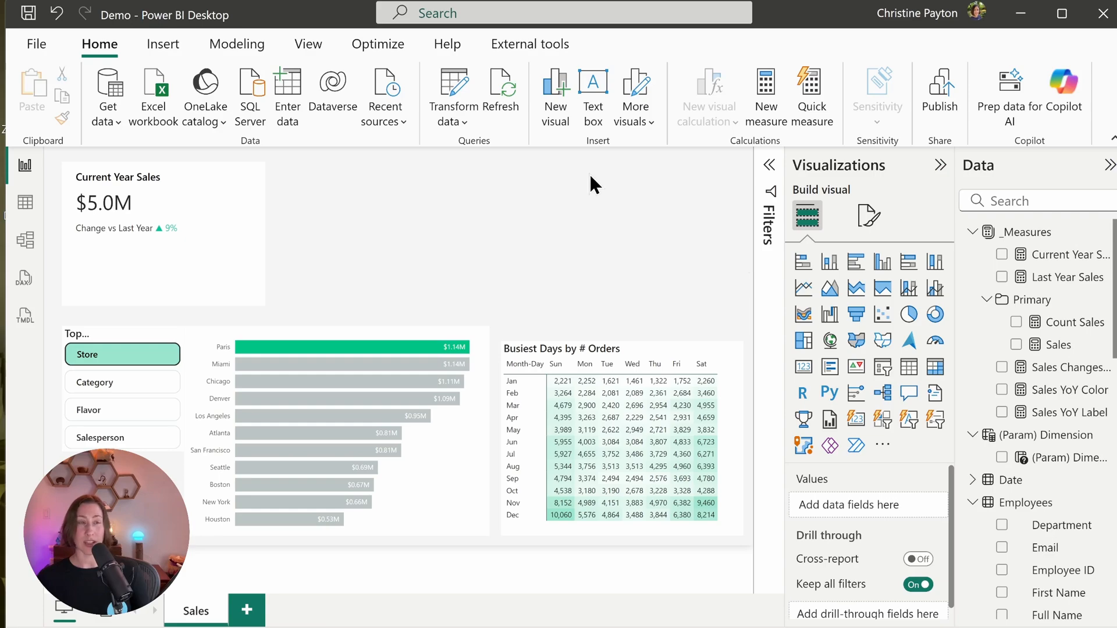
Insert a plain rectangle shape on the page and set its fill color to White.
click(163, 45)
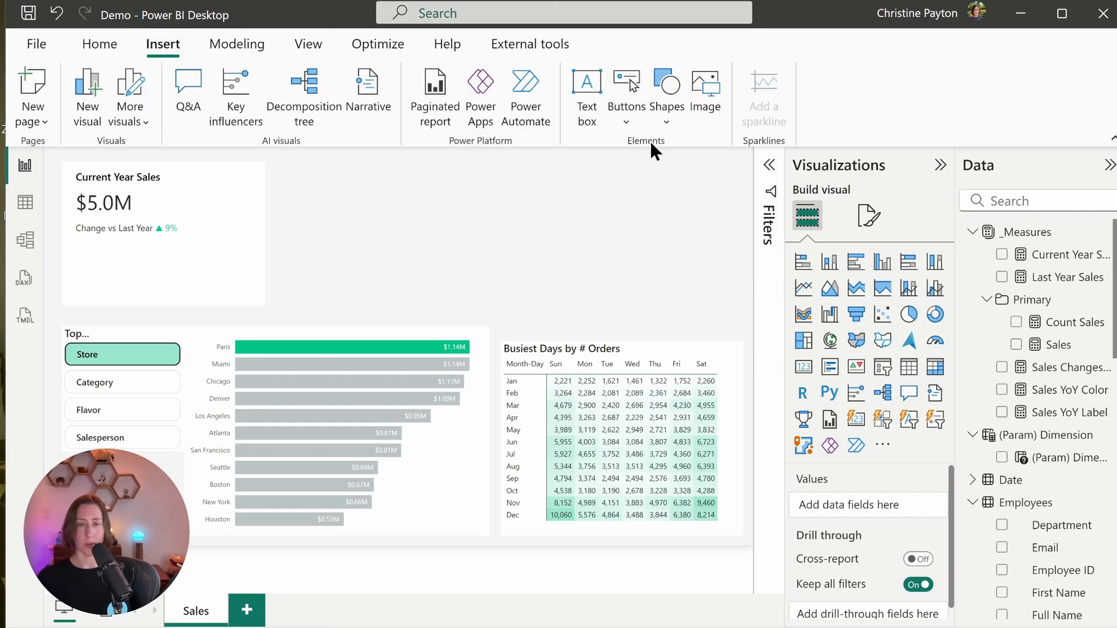
click(667, 125)
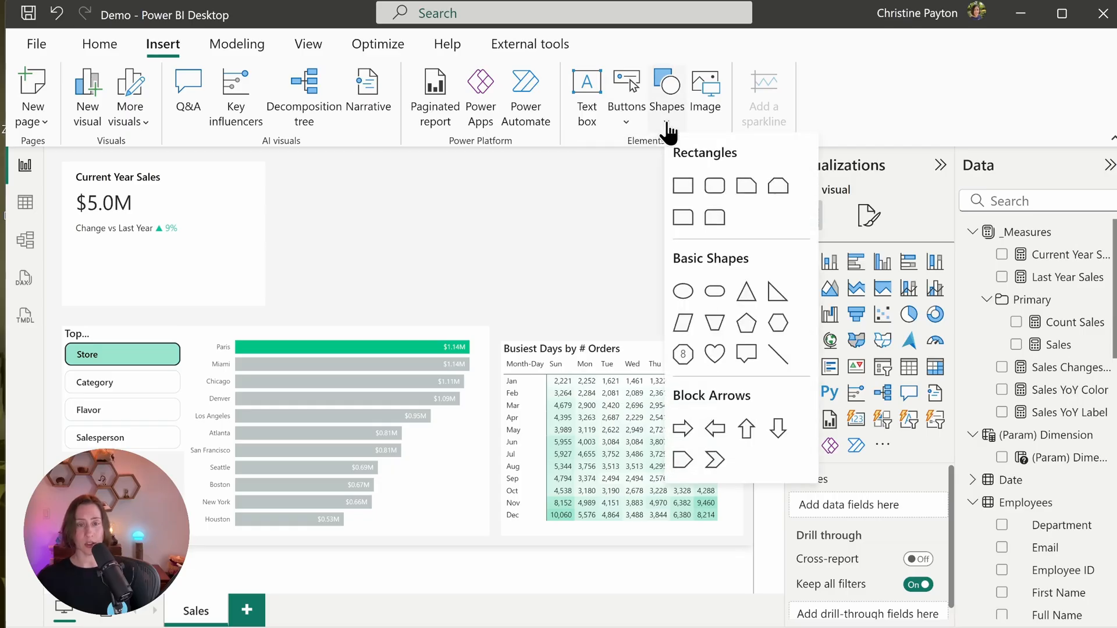
click(693, 187)
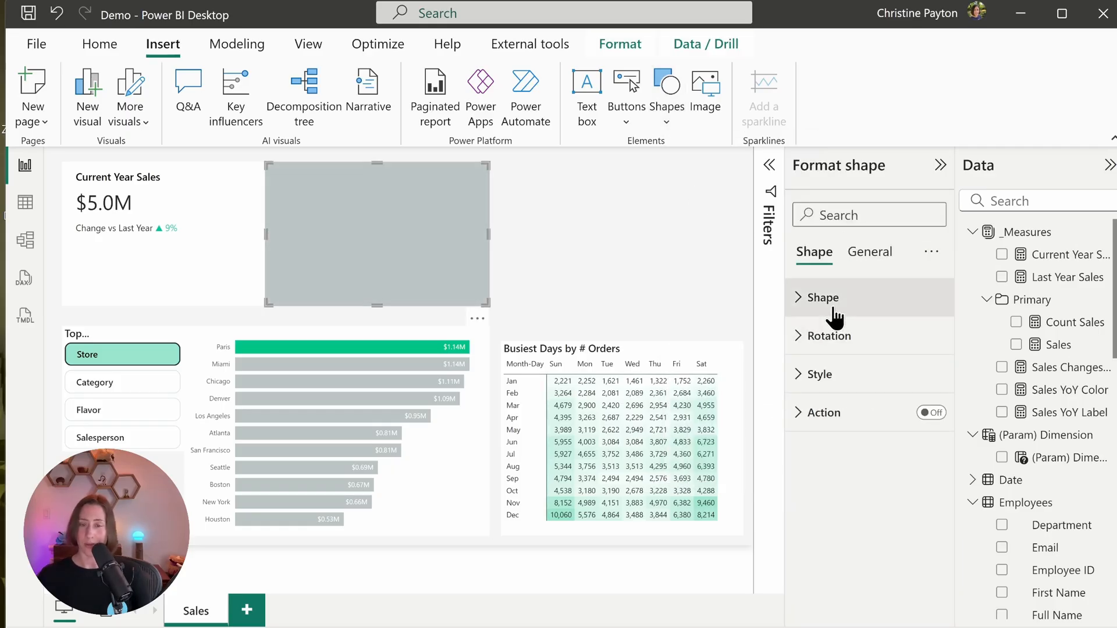
click(826, 374)
click(838, 468)
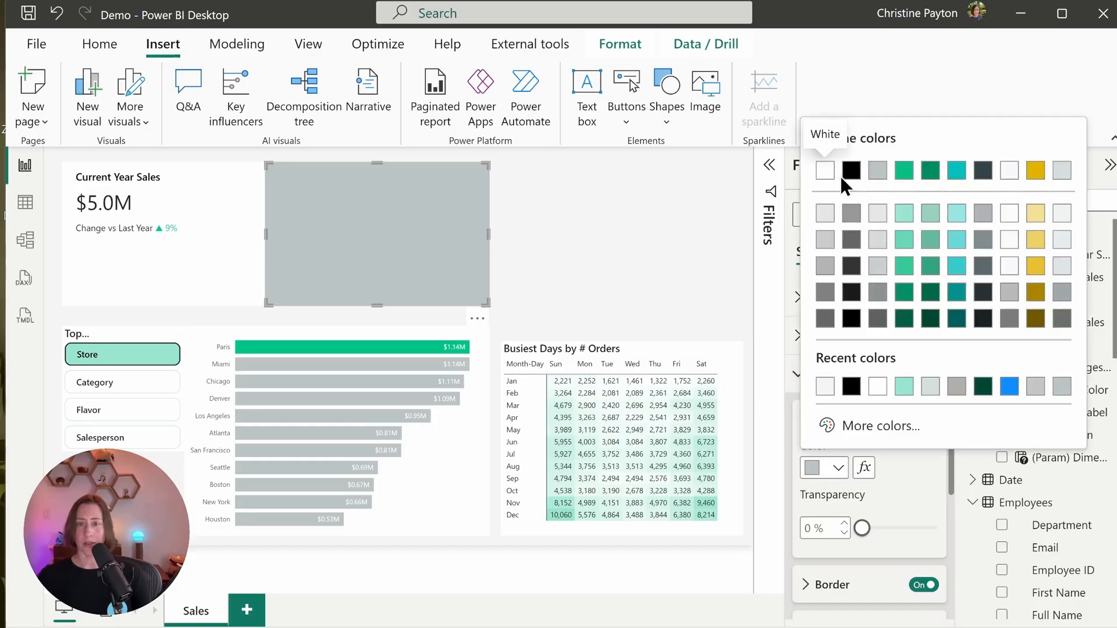
click(824, 173)
Move the rectangle to an empty area in the upper page and set its border color to White, 10% darker.
scroll(869, 511, down, 3)
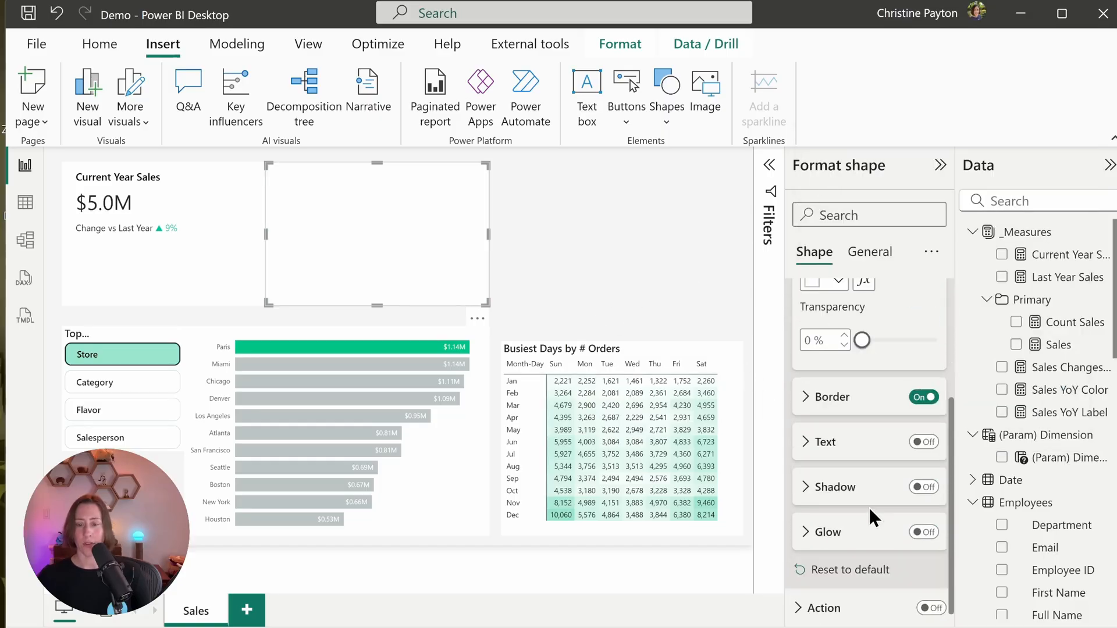
click(838, 397)
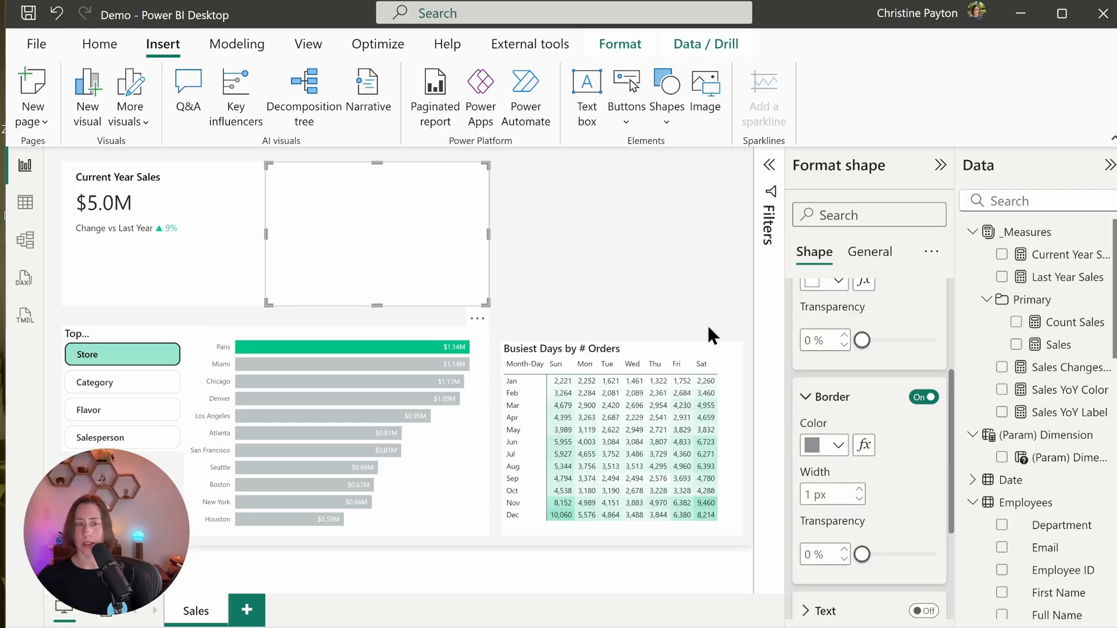
click(573, 221)
drag(445, 233, 576, 233)
click(685, 264)
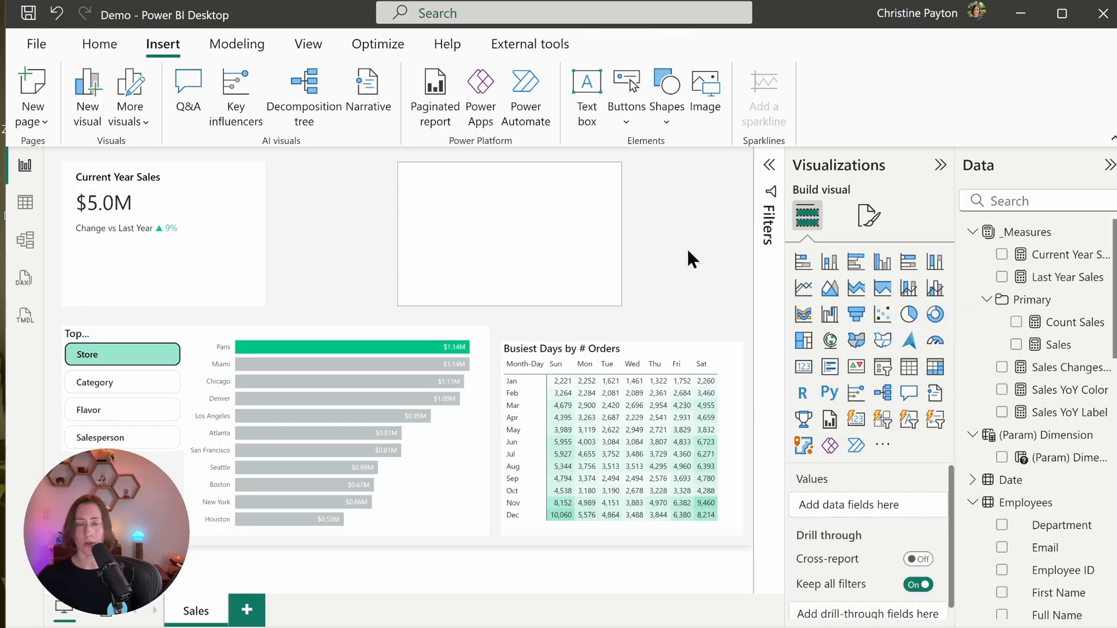
click(591, 242)
click(826, 445)
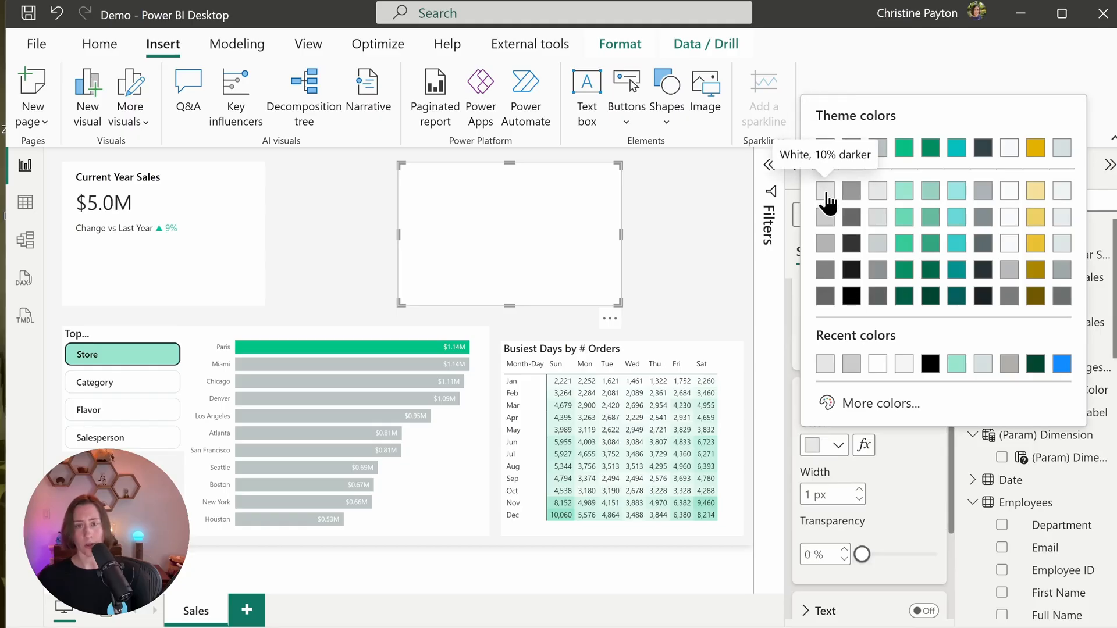
click(826, 192)
click(687, 232)
Place the rectangle behind the Current Year Sales card with Send to back, then shift both down with the card inset inside the rectangle.
drag(525, 221, 222, 214)
right_click(222, 214)
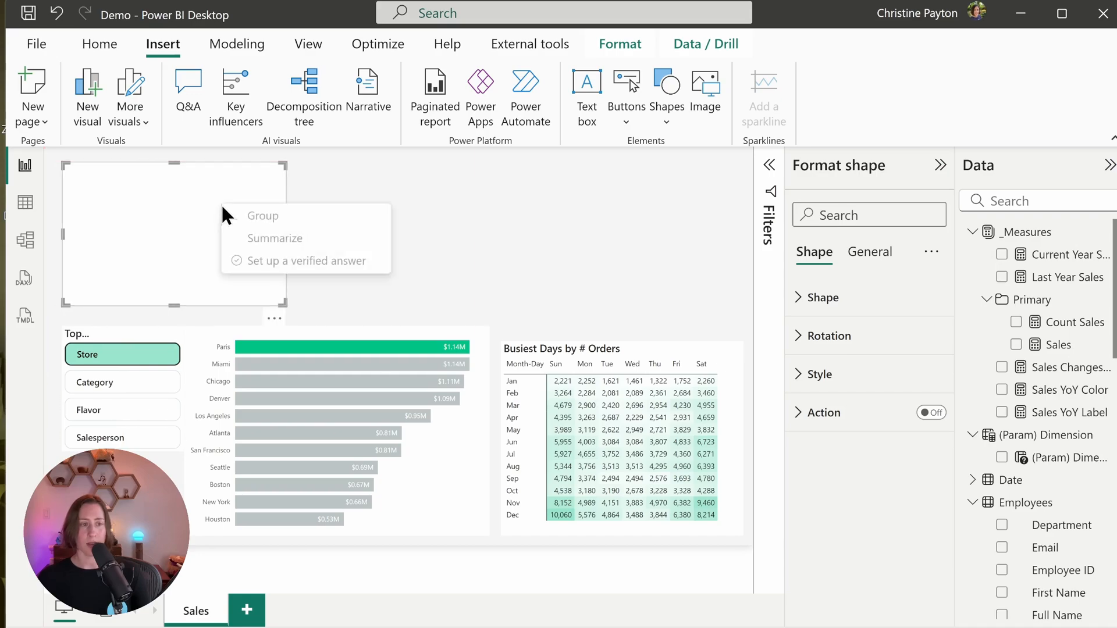
click(608, 46)
click(309, 120)
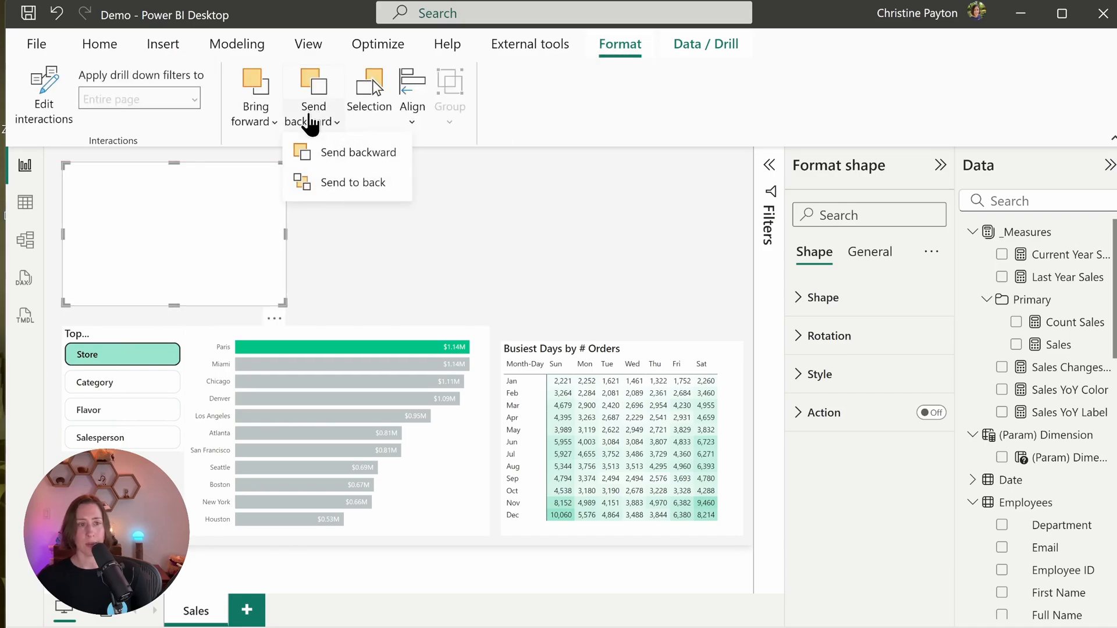
click(317, 190)
click(423, 204)
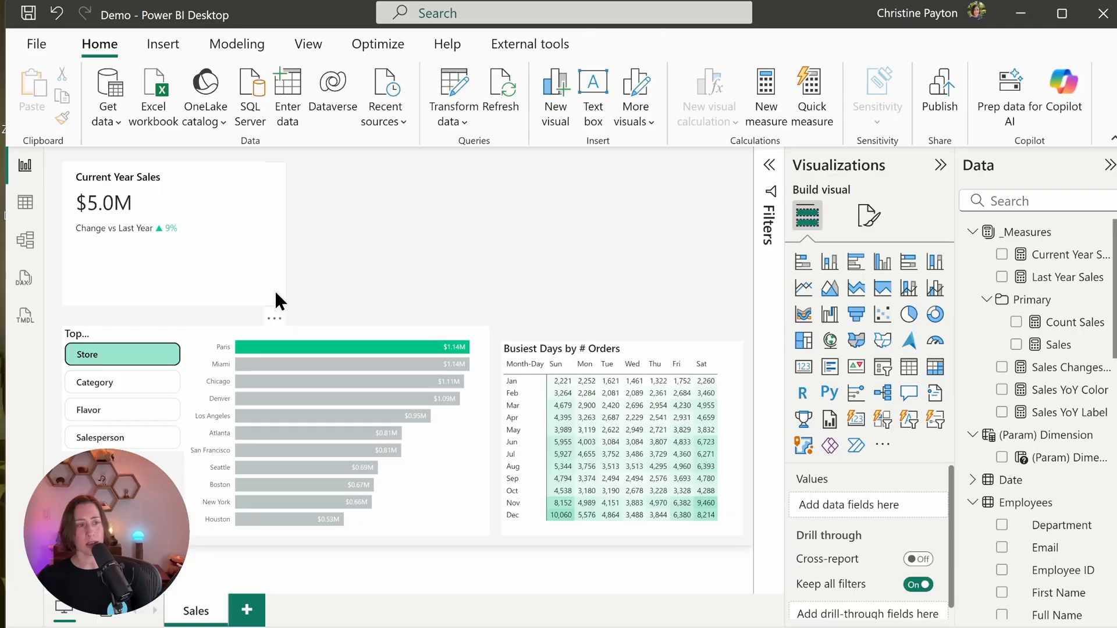
drag(272, 295, 270, 302)
drag(205, 163, 218, 187)
Duplicate the card's background rectangle, stretch the copy across the slicer and bar chart area, and send it to back.
click(283, 242)
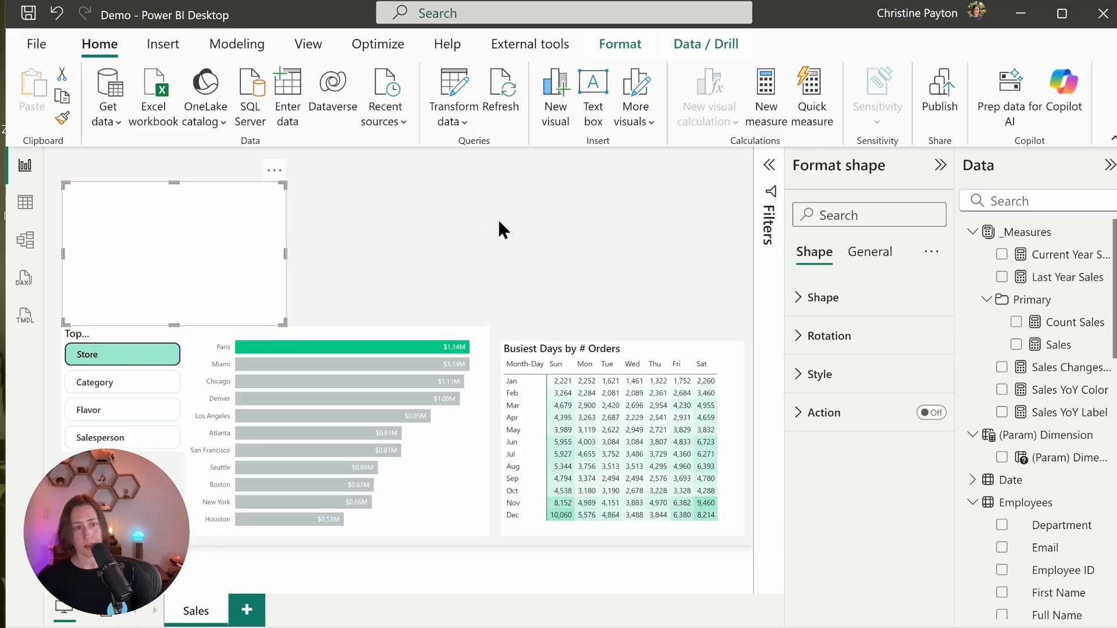
drag(206, 234, 211, 379)
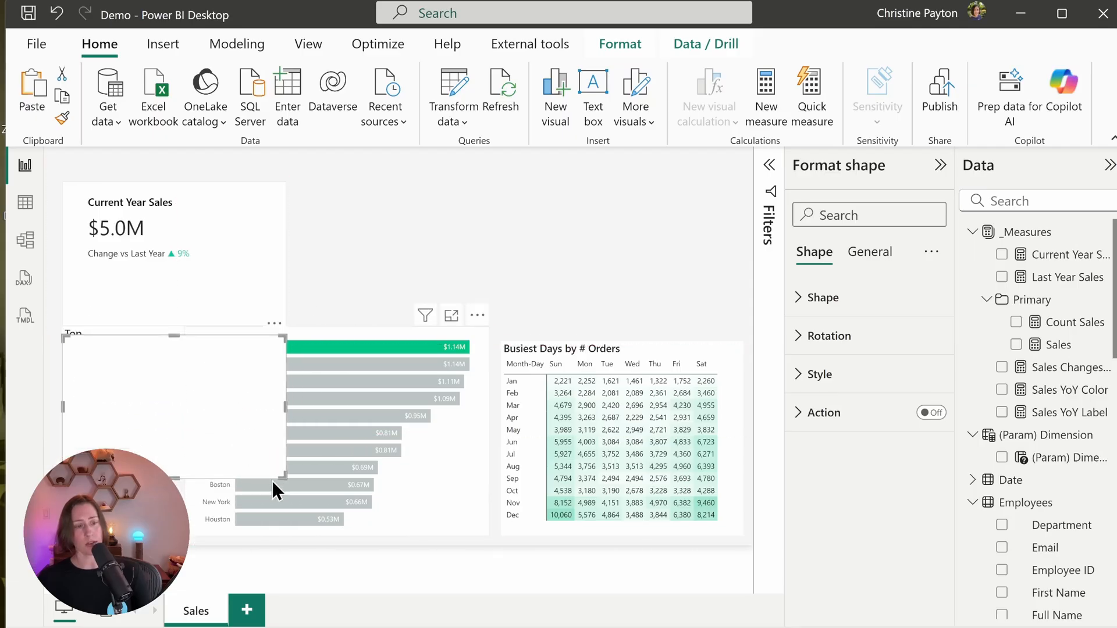
drag(283, 477, 486, 536)
right_click(335, 396)
click(620, 44)
click(317, 112)
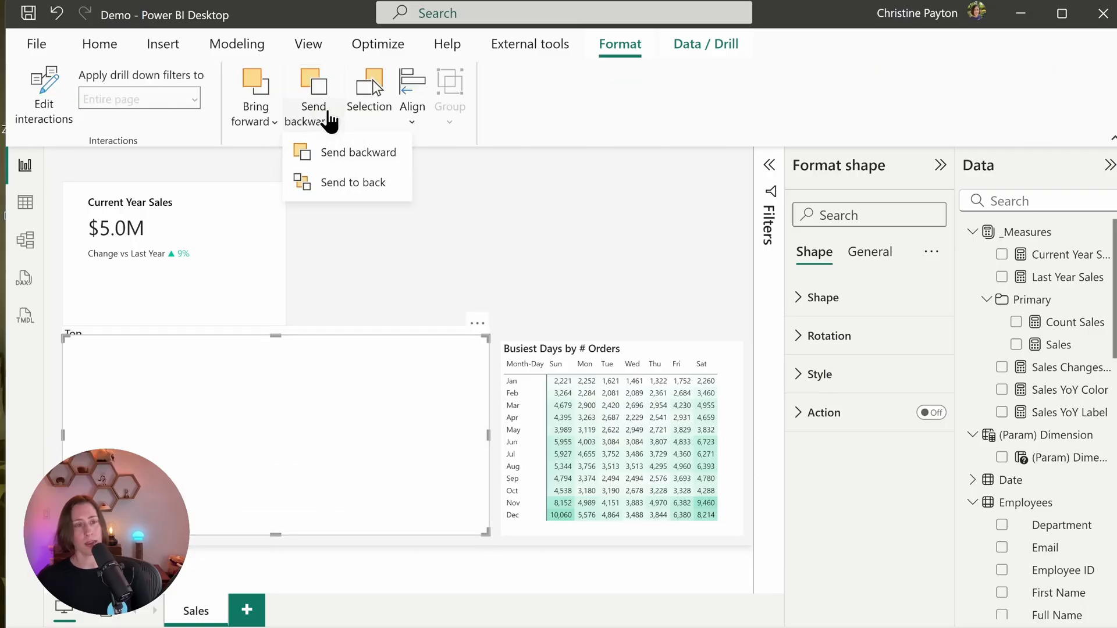
click(330, 184)
click(484, 245)
Move the Top... slicer inside its background rectangle and shrink the bar chart from its upper-left corner to fit beside it.
drag(106, 337, 91, 359)
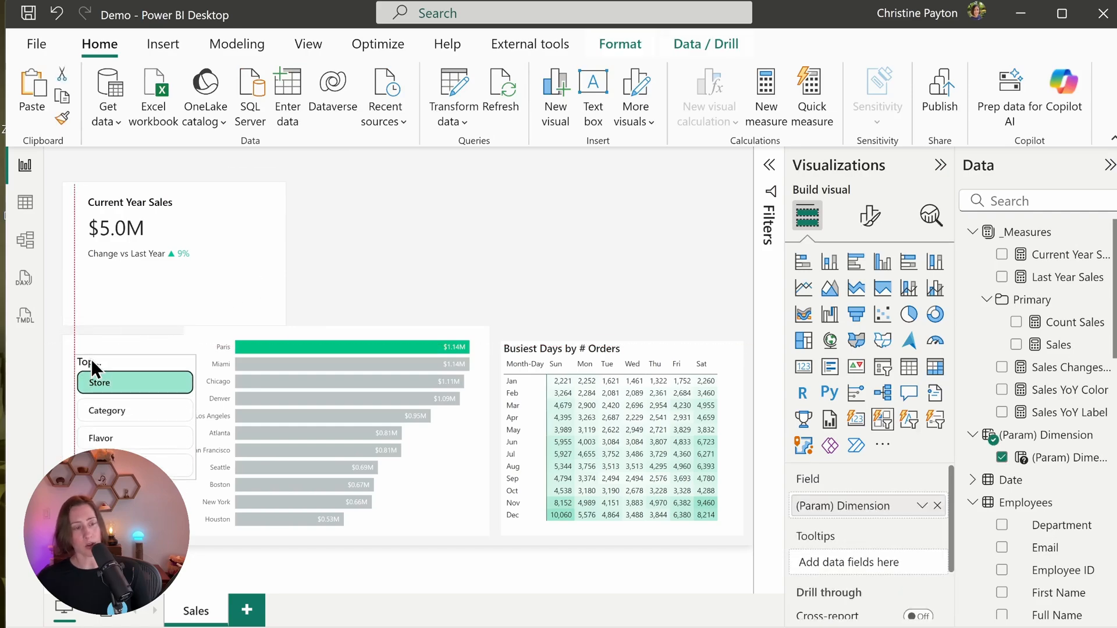
click(295, 333)
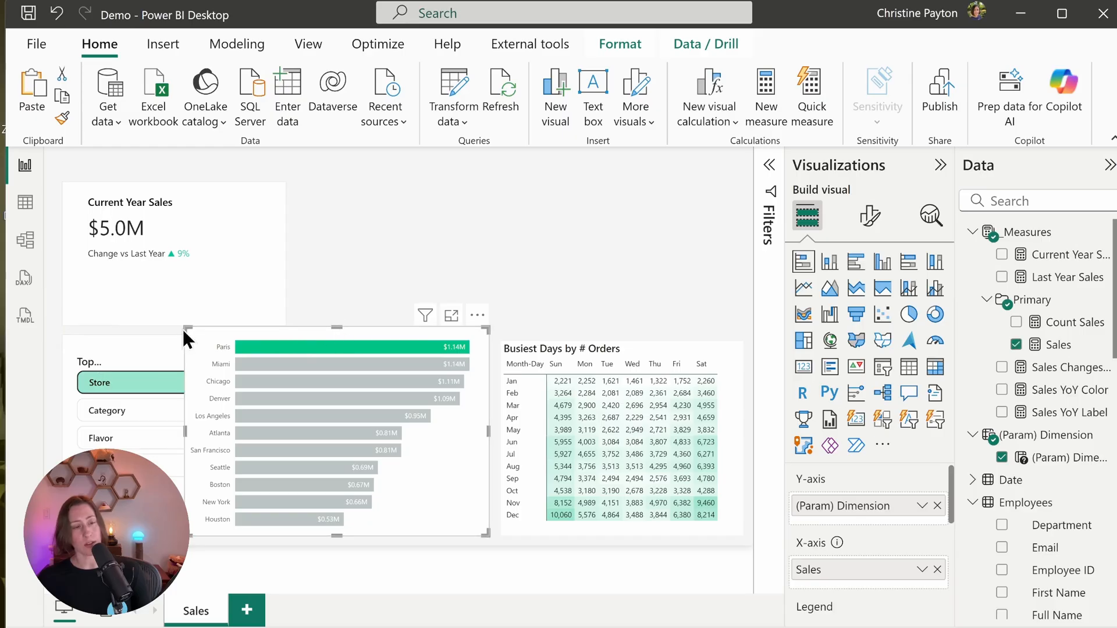
drag(184, 331, 204, 347)
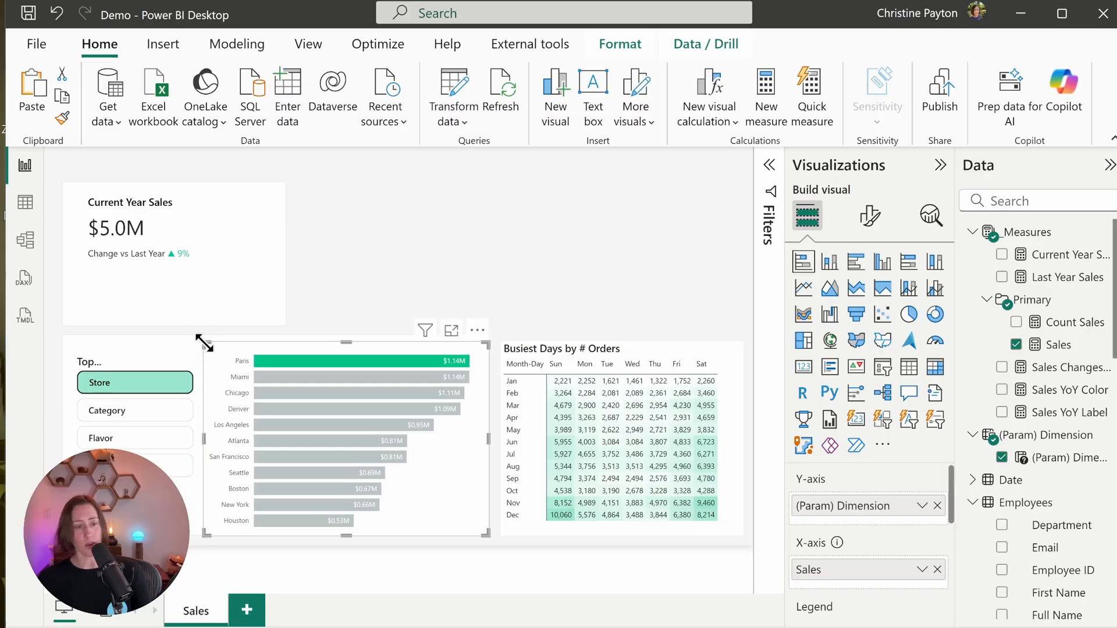
click(93, 365)
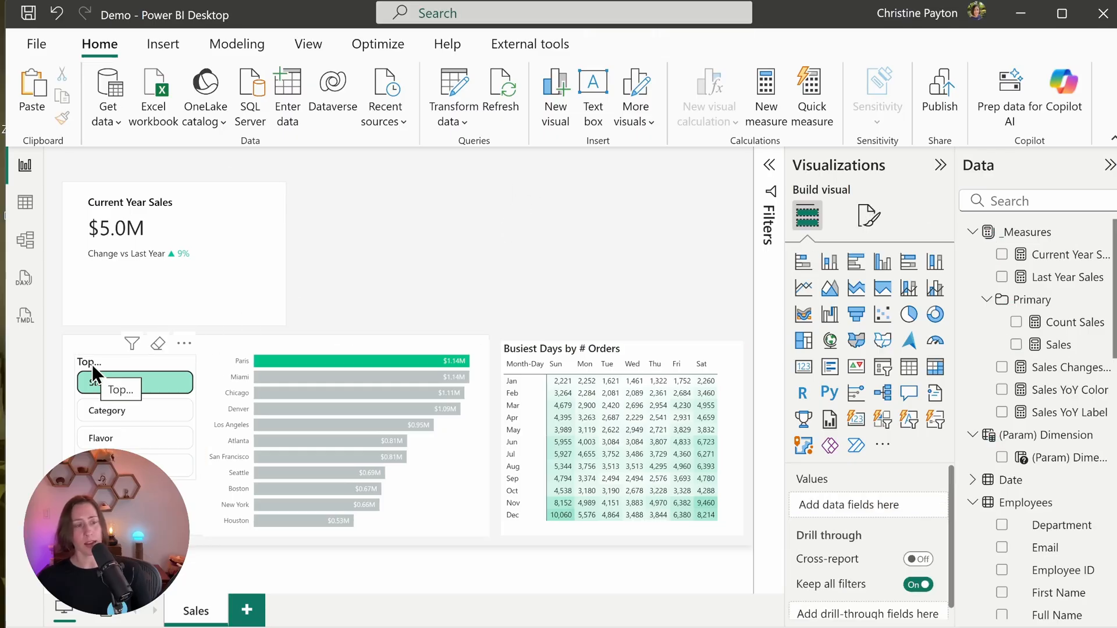
Nudge the Current Year Sales card upward within its background and widen the bar chart toward the matrix.
click(224, 306)
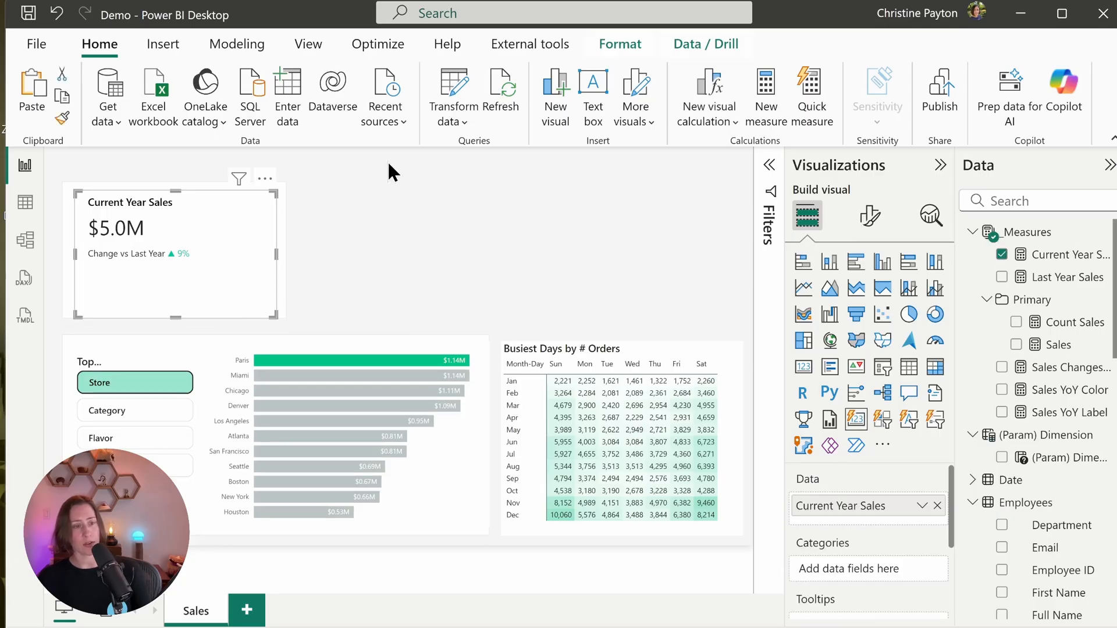
drag(118, 198, 116, 194)
click(488, 433)
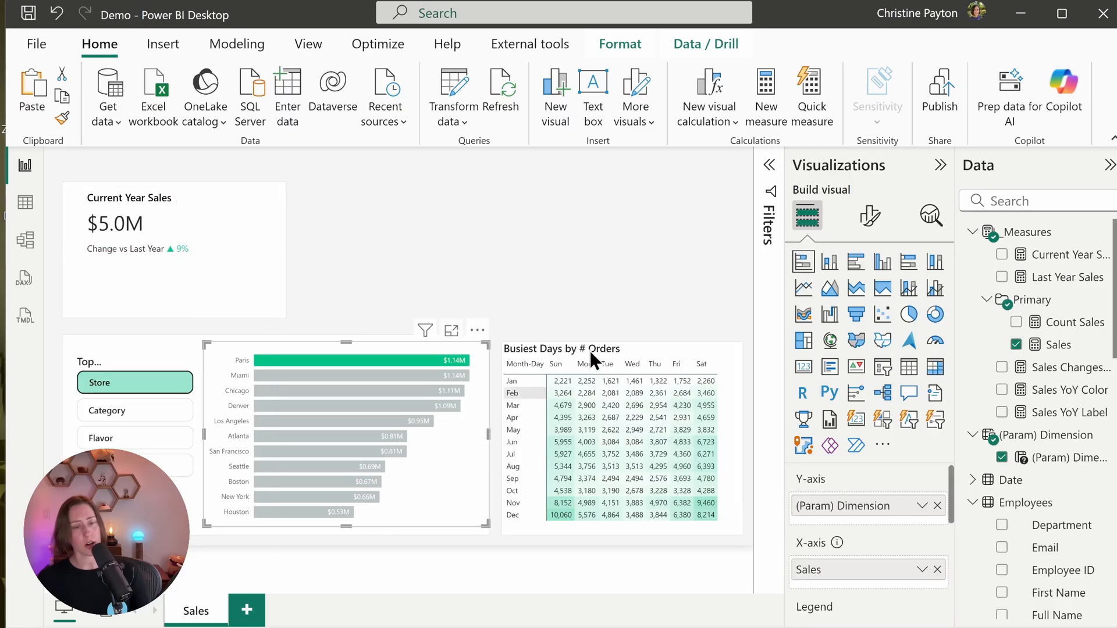
drag(487, 434, 495, 438)
Place a copy of the background rectangle behind the Busiest Days matrix with Send to back, and fit the matrix within it.
drag(493, 336, 505, 334)
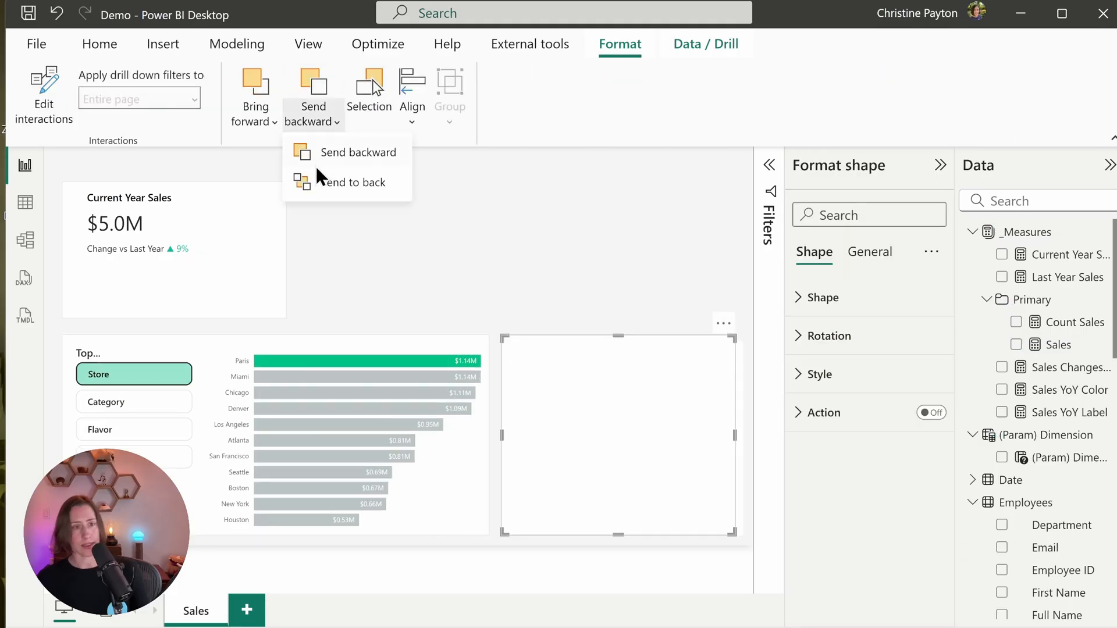
click(319, 178)
click(612, 243)
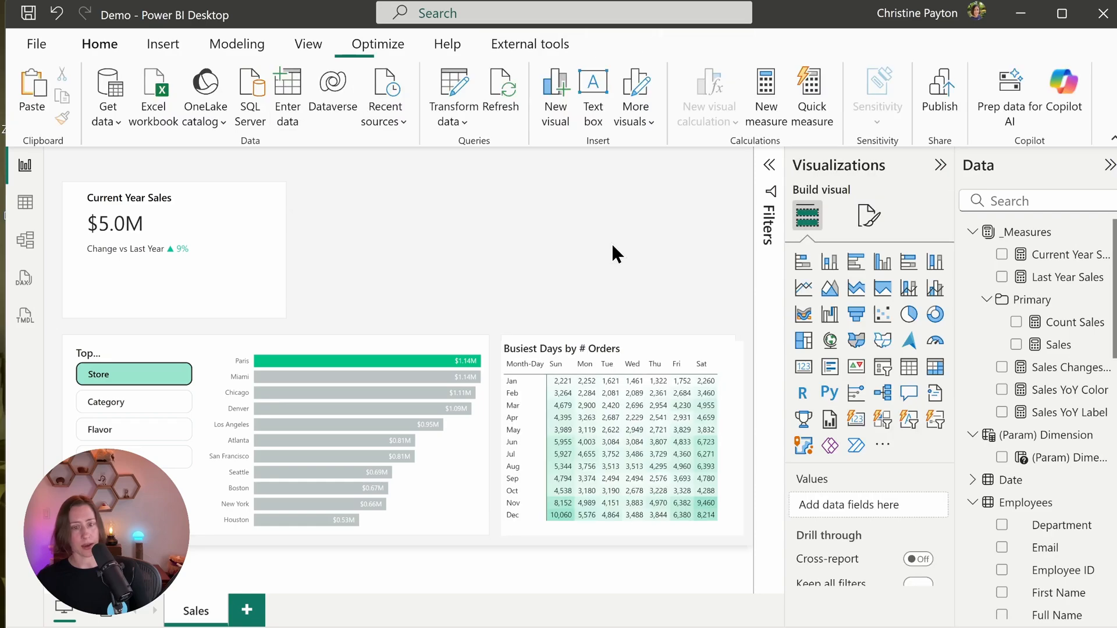
click(741, 439)
drag(740, 439, 726, 448)
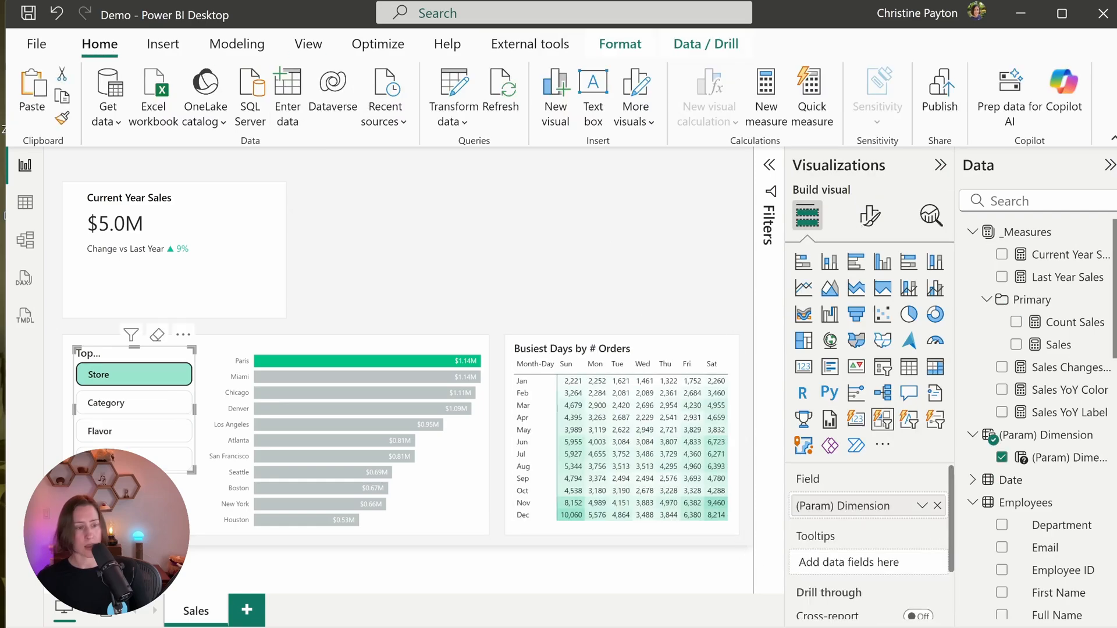
Make the Top... slicer shorter and narrower, and shift the bar chart closer to it.
drag(133, 472, 134, 458)
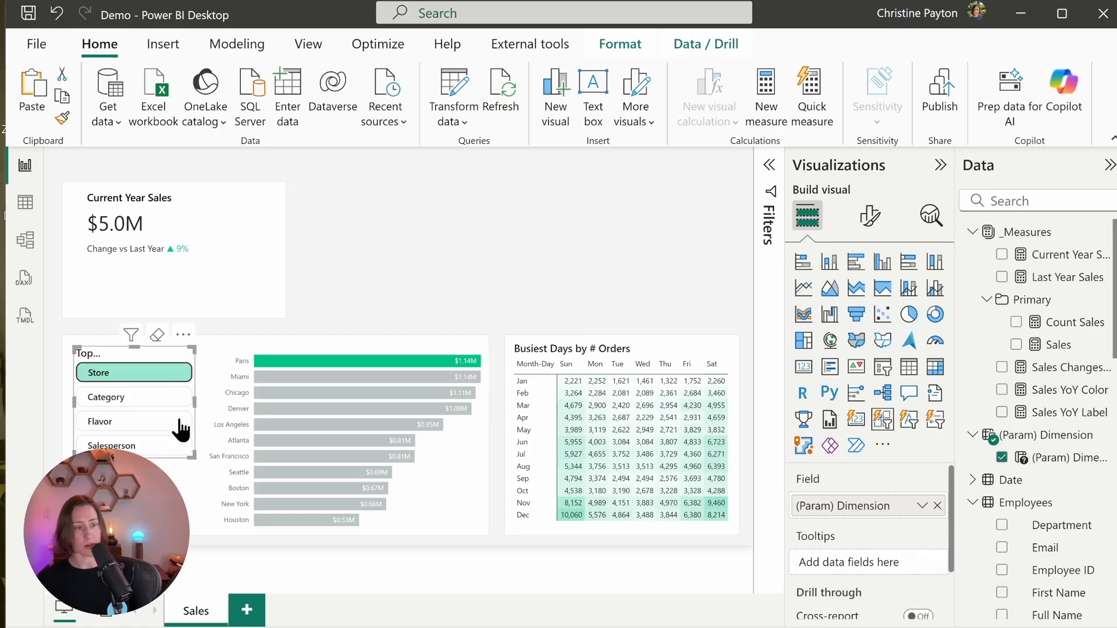
click(389, 239)
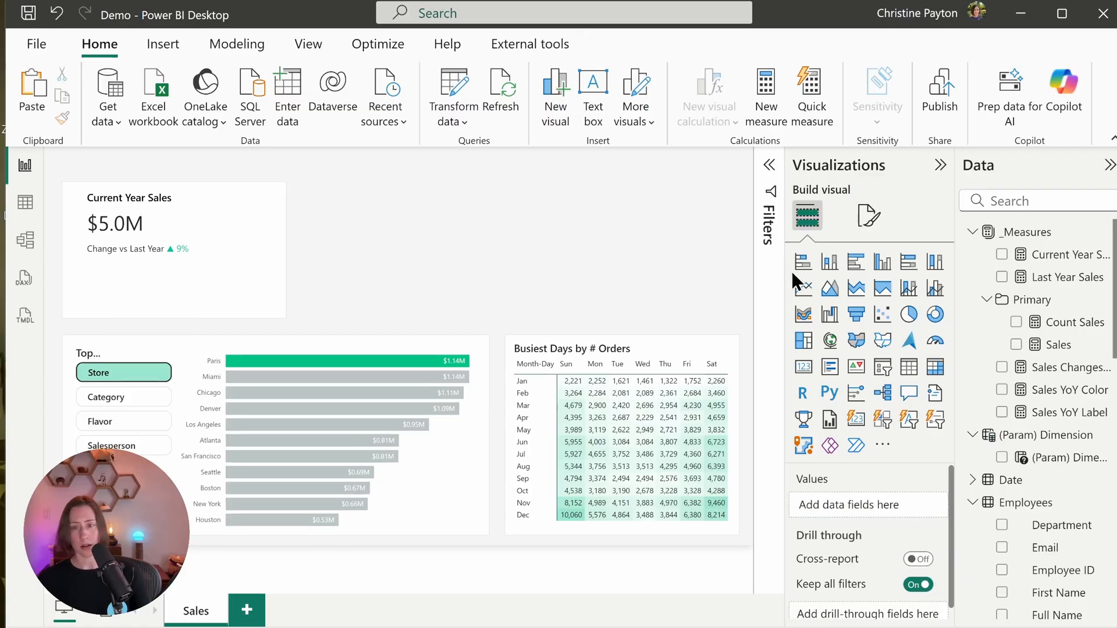
Add a line chart beside the Current Year Sales card with Sales on the Y-axis and Month on the X-axis.
click(804, 289)
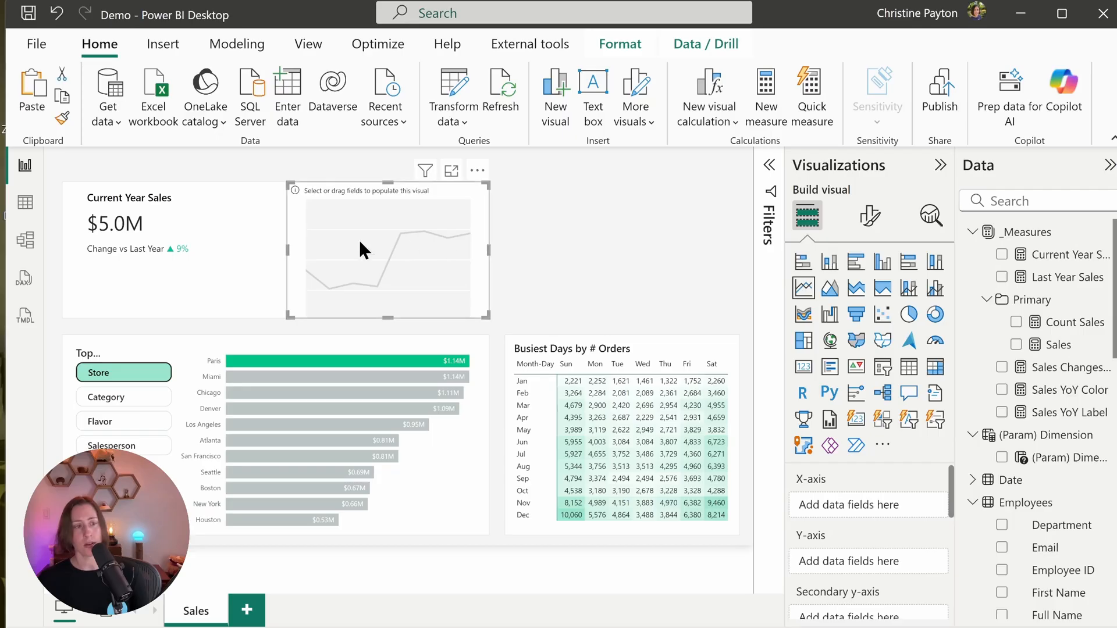
click(1016, 345)
click(1044, 201)
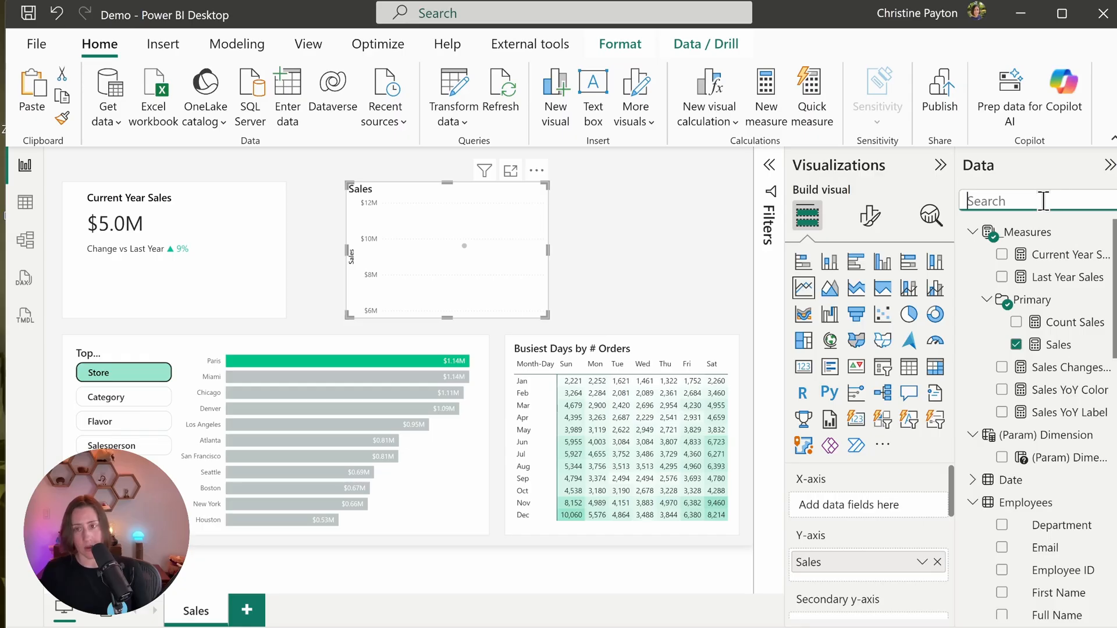
text(mo)
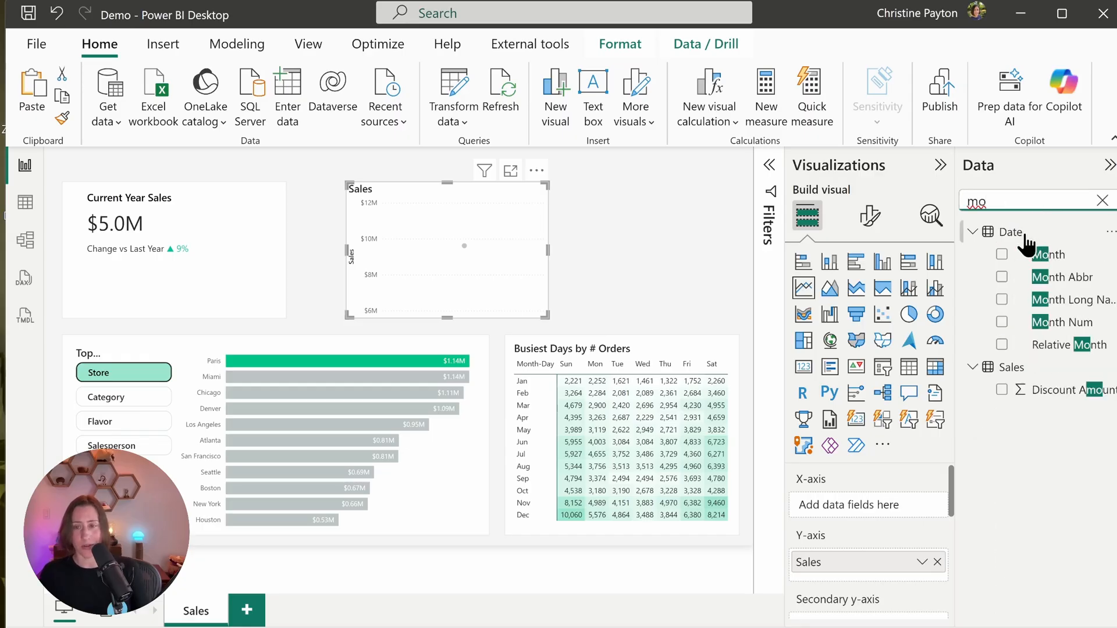
click(1001, 254)
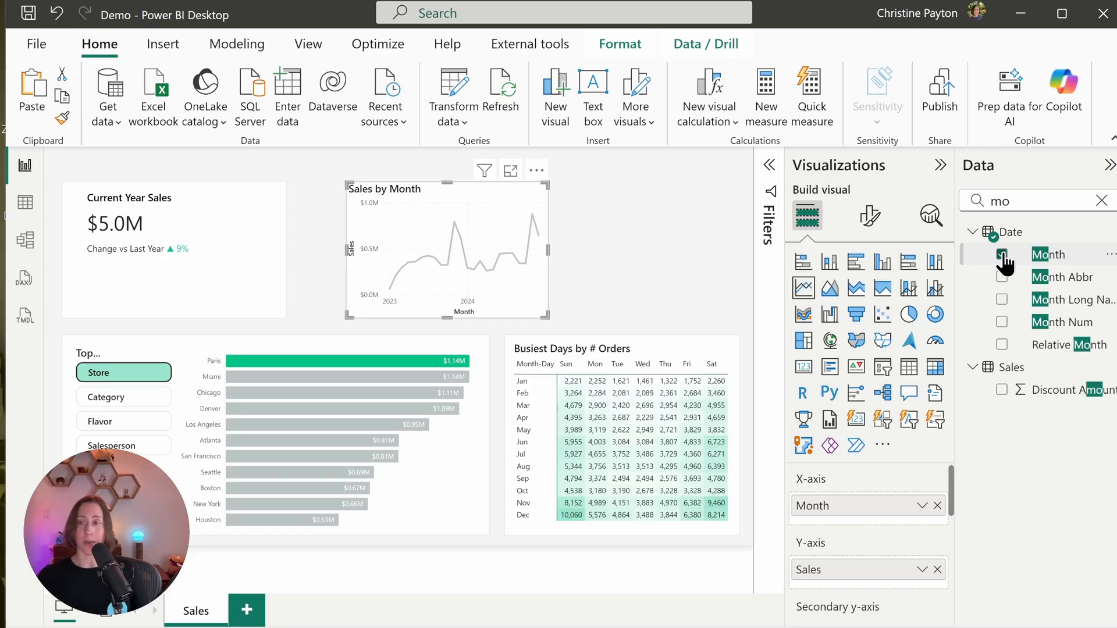
Turn off the horizontal and vertical gridlines of the Sales by Month line chart.
click(869, 216)
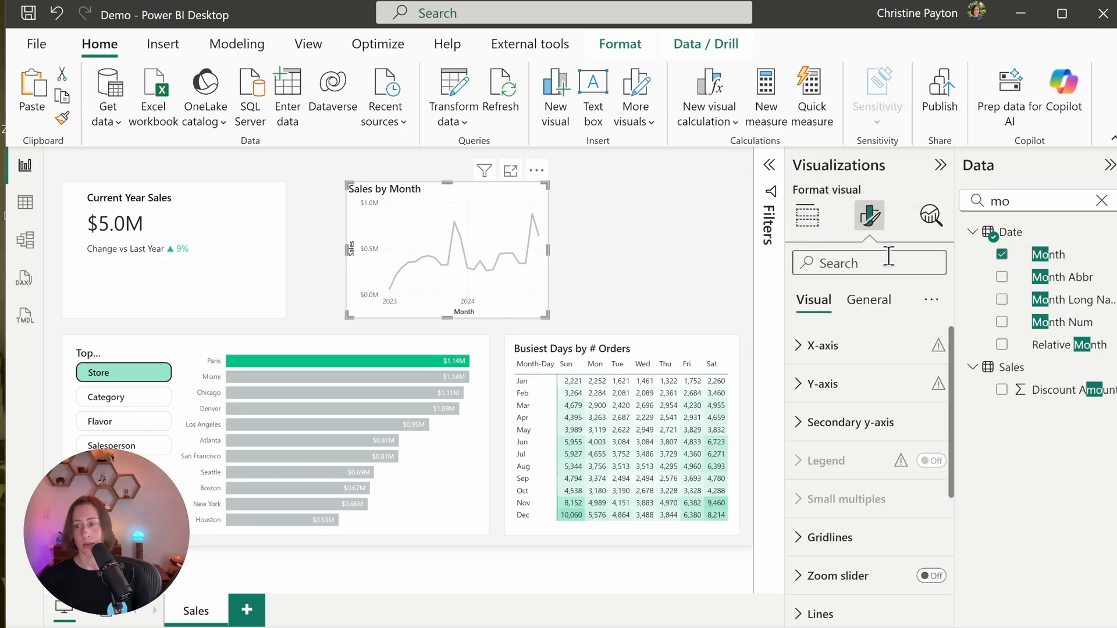
click(847, 263)
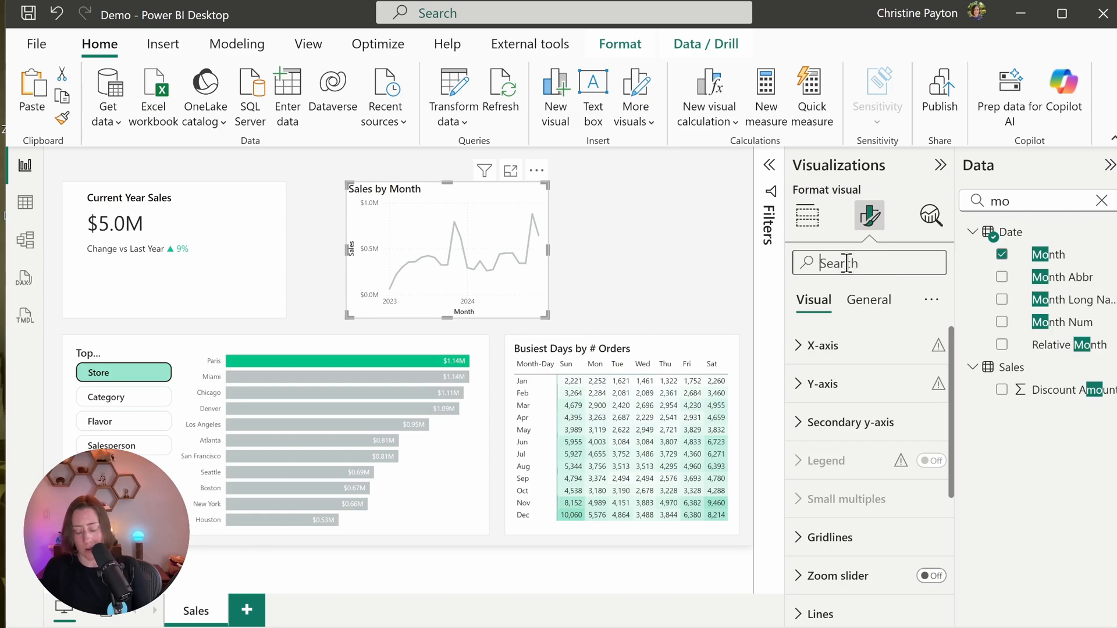
text(grid)
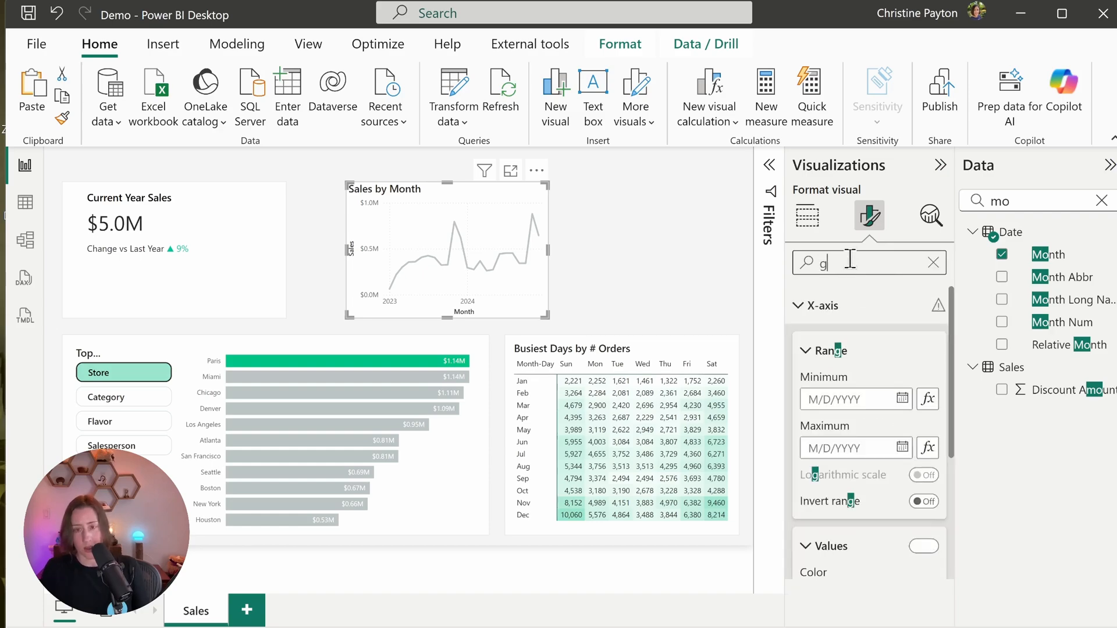
click(920, 352)
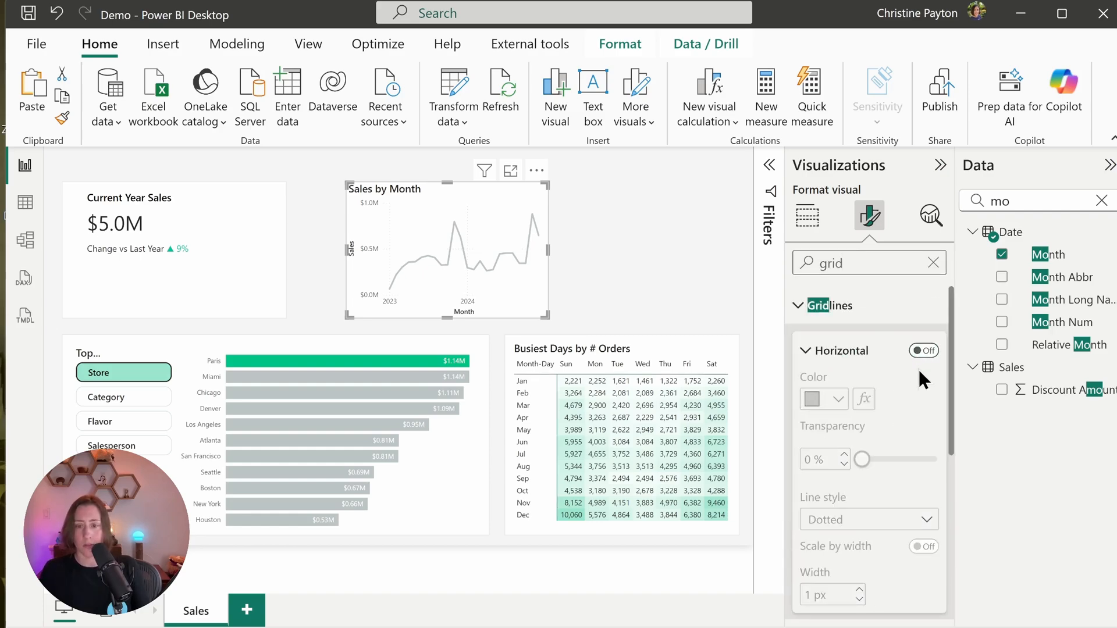
scroll(917, 372, down, 4)
click(913, 359)
click(933, 263)
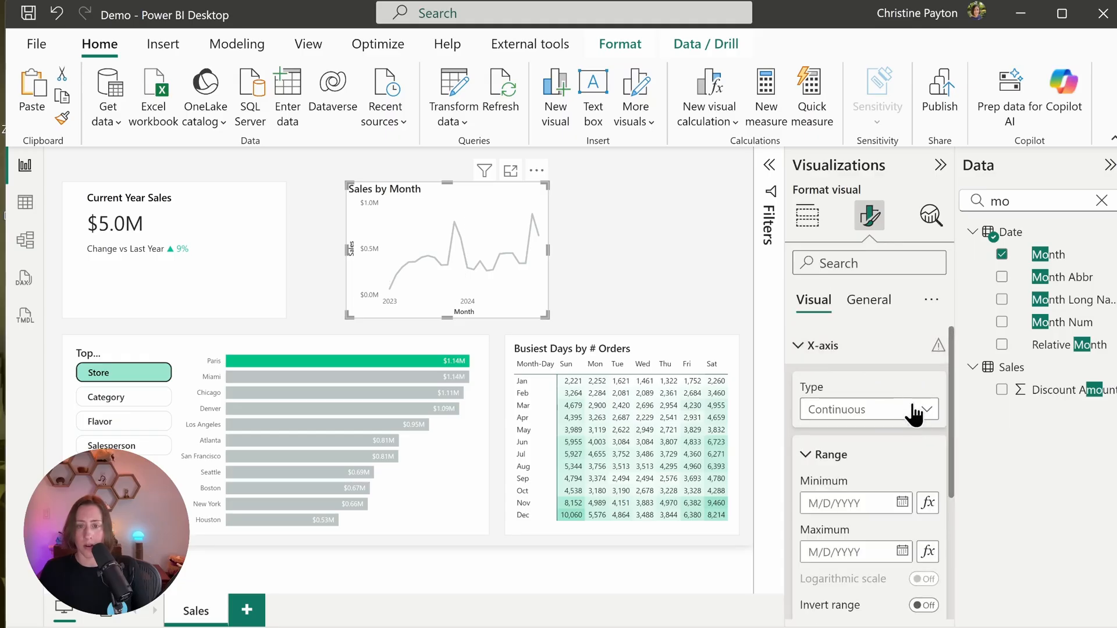
Turn off the X-axis values and X-axis title on the line chart.
scroll(913, 418, down, 2)
click(919, 559)
scroll(916, 500, down, 2)
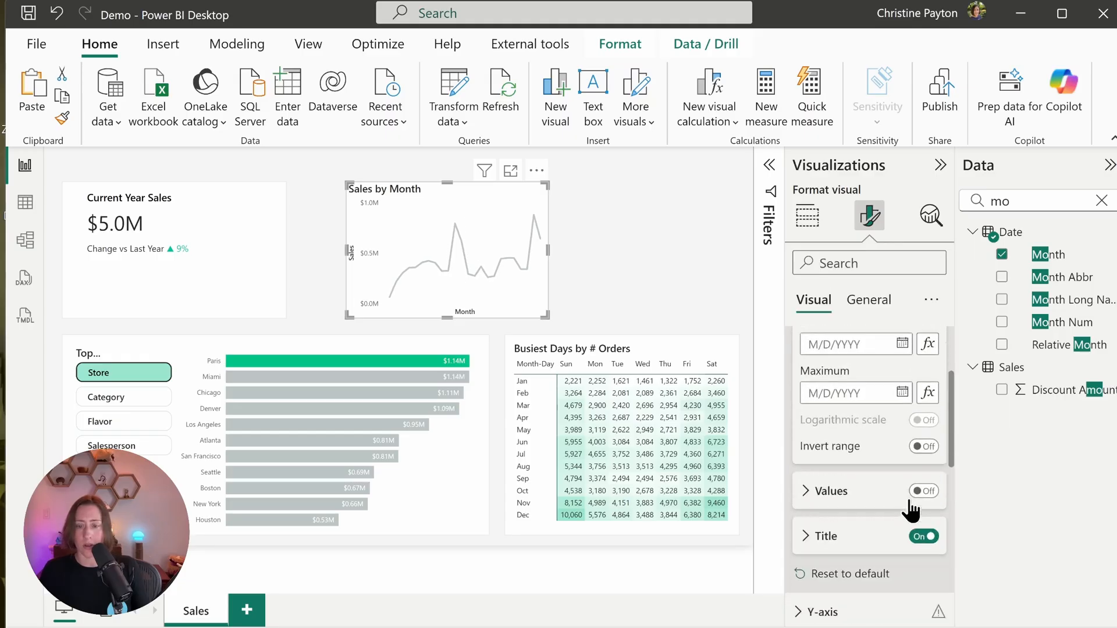
click(922, 505)
scroll(875, 338, down, 3)
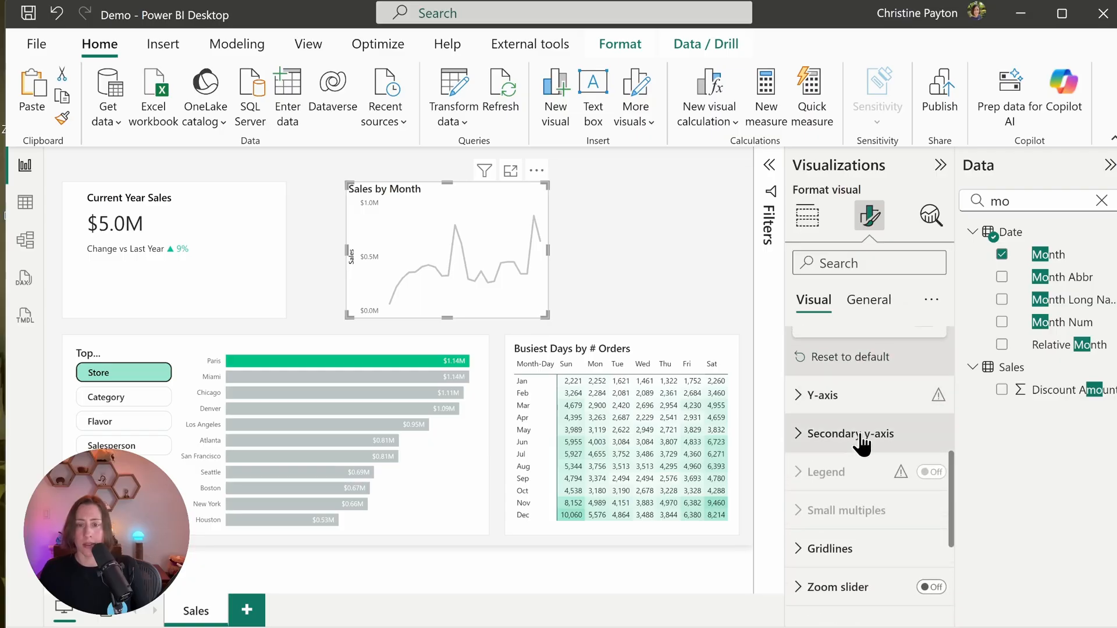
Turn off the Y-axis values and Y-axis title on the line chart.
click(856, 392)
scroll(905, 501, down, 2)
click(924, 541)
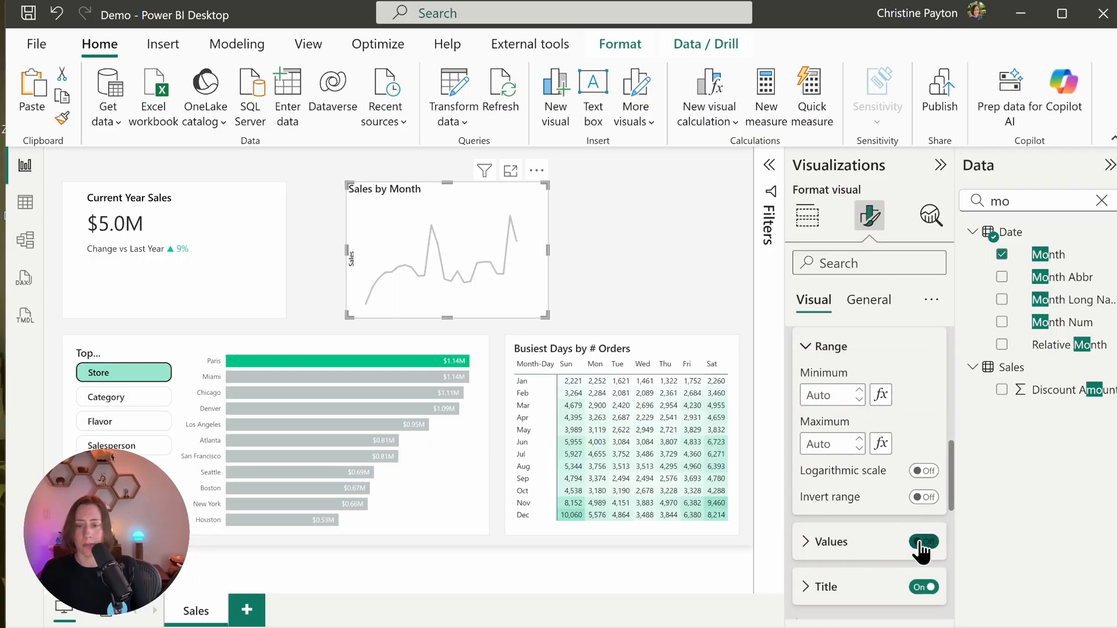
click(923, 587)
scroll(909, 430, down, 6)
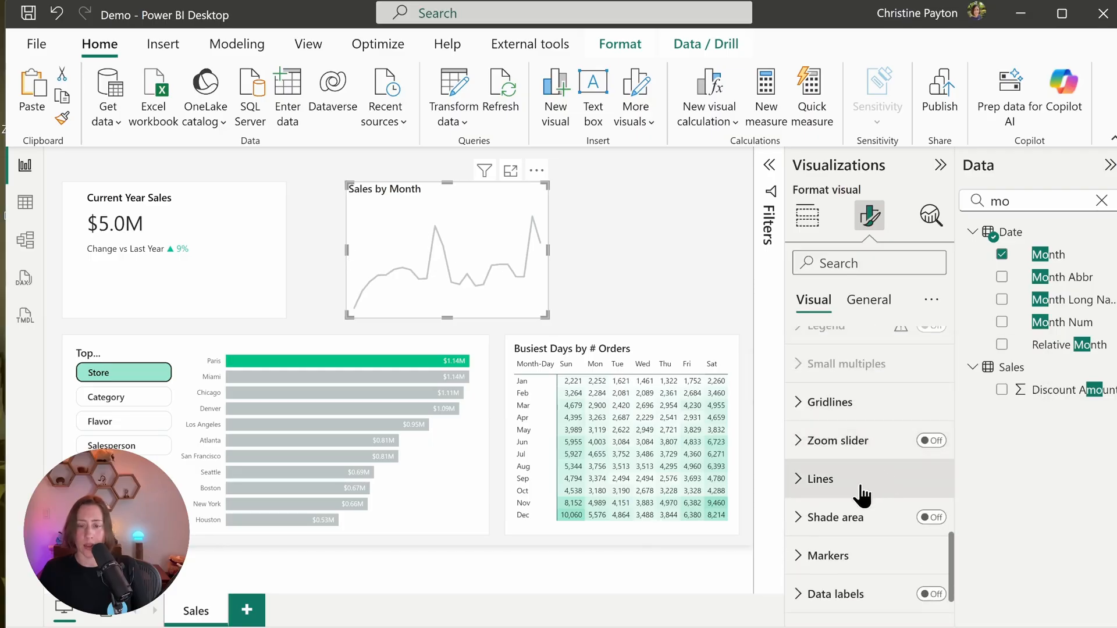
Set the line chart's interpolation type to Smooth.
click(861, 495)
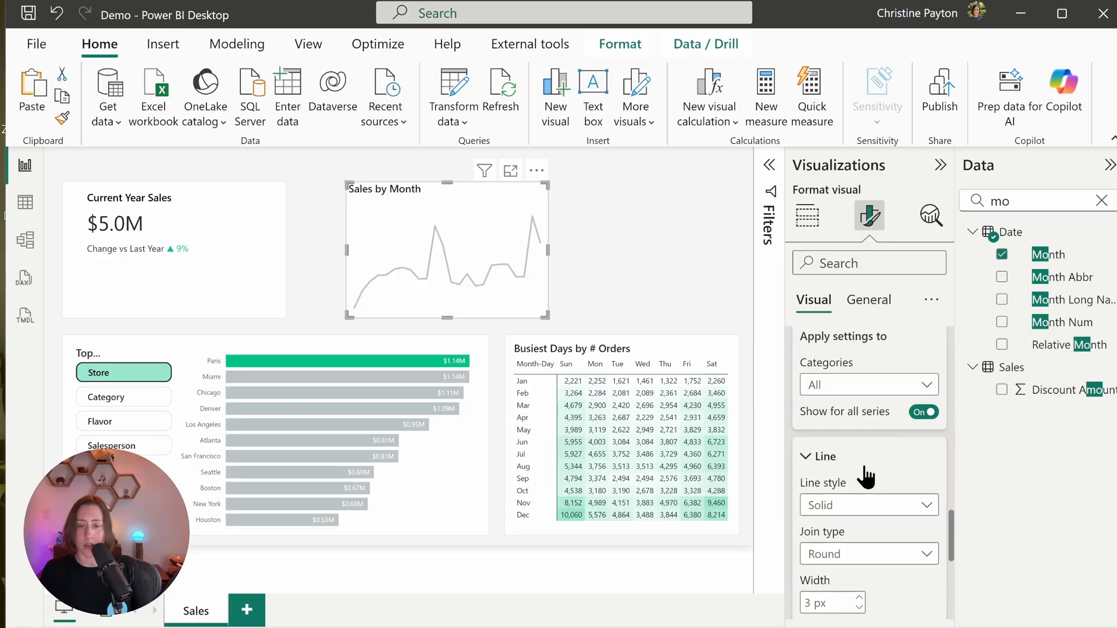
scroll(906, 521, down, 2)
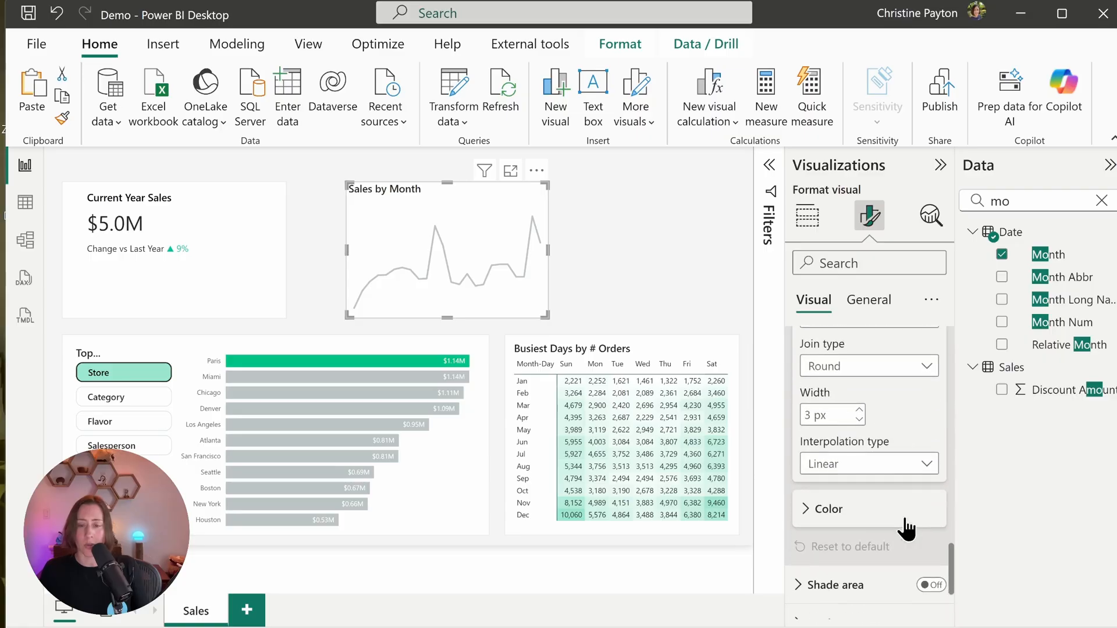
click(896, 464)
click(885, 509)
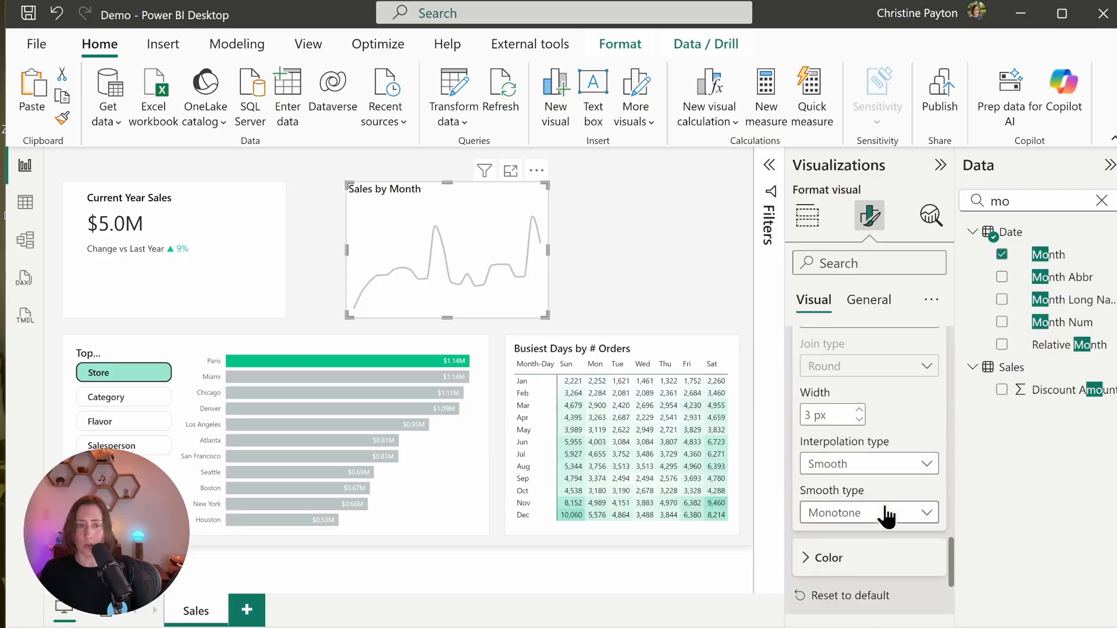
Change the color of the line in the line chart to black.
scroll(878, 497, down, 2)
click(884, 463)
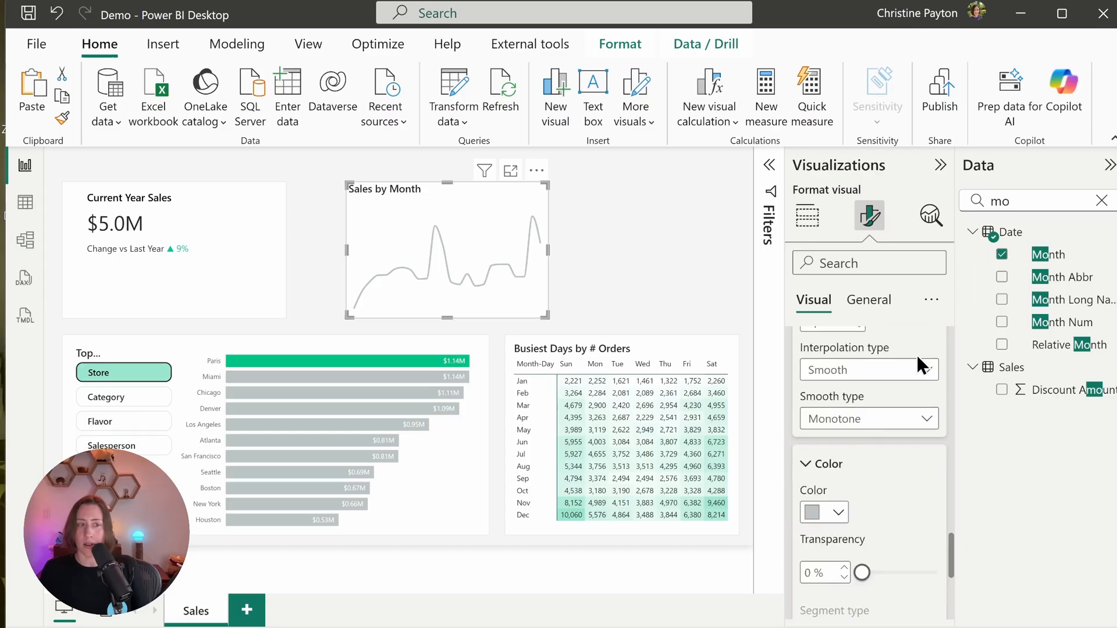
scroll(917, 355, down, 2)
click(835, 416)
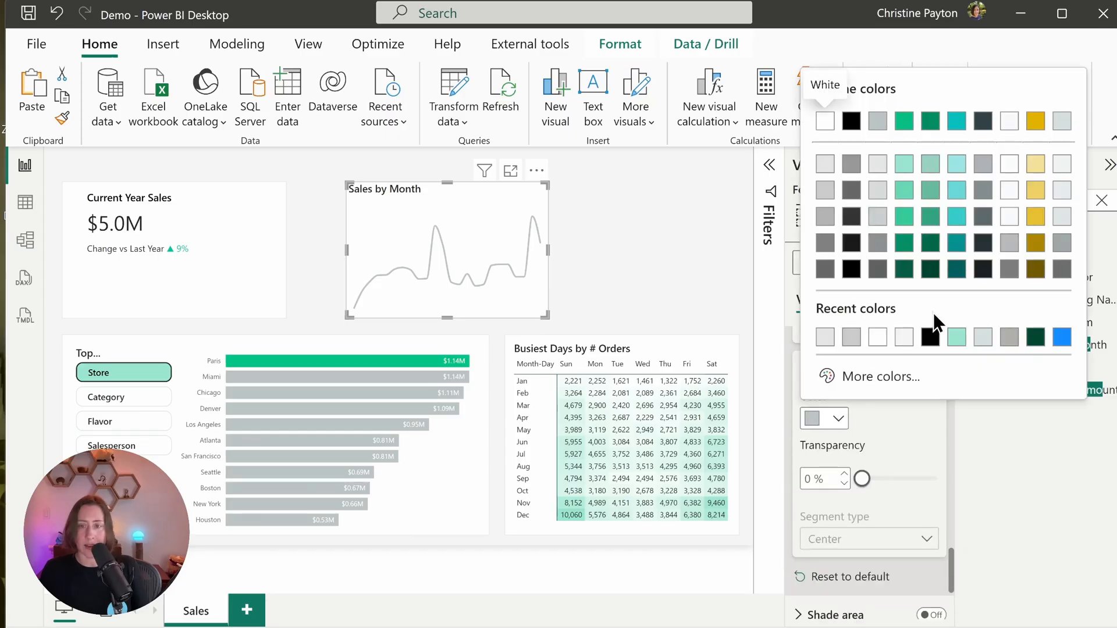
click(851, 121)
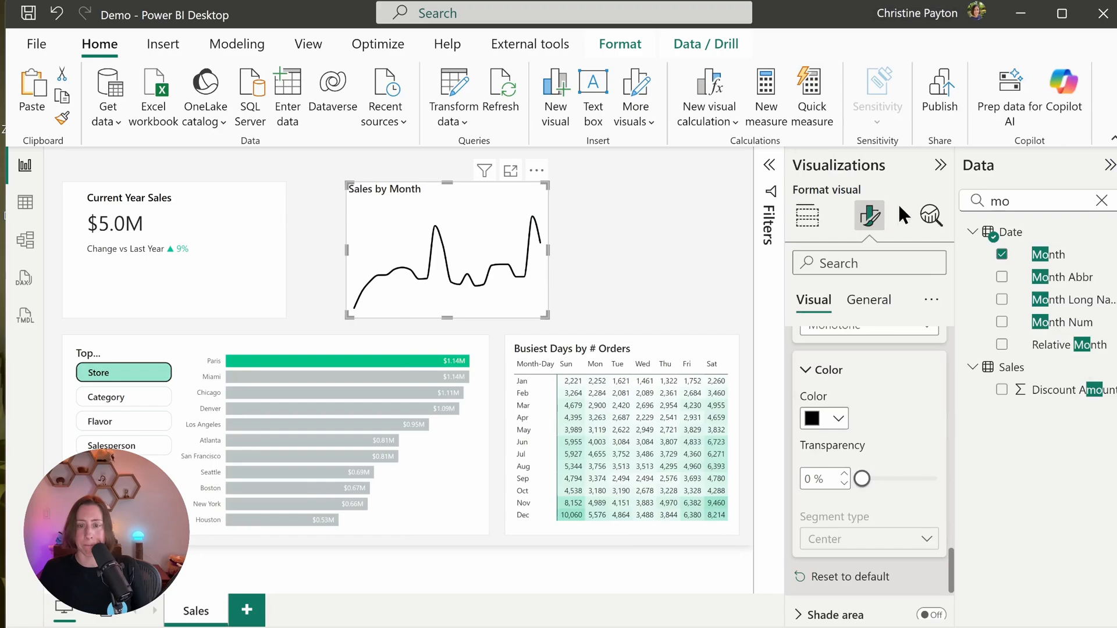
Turn on the shade area under the line and raise its area transparency to a very light tint.
scroll(931, 501, down, 2)
click(931, 521)
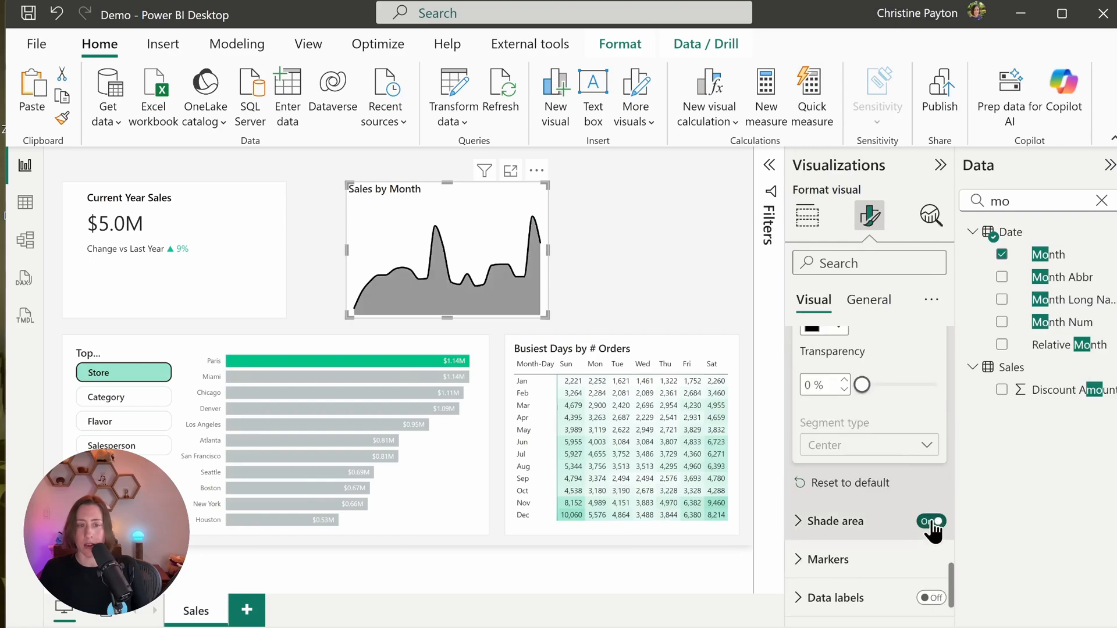
scroll(890, 459, down, 2)
scroll(885, 454, down, 3)
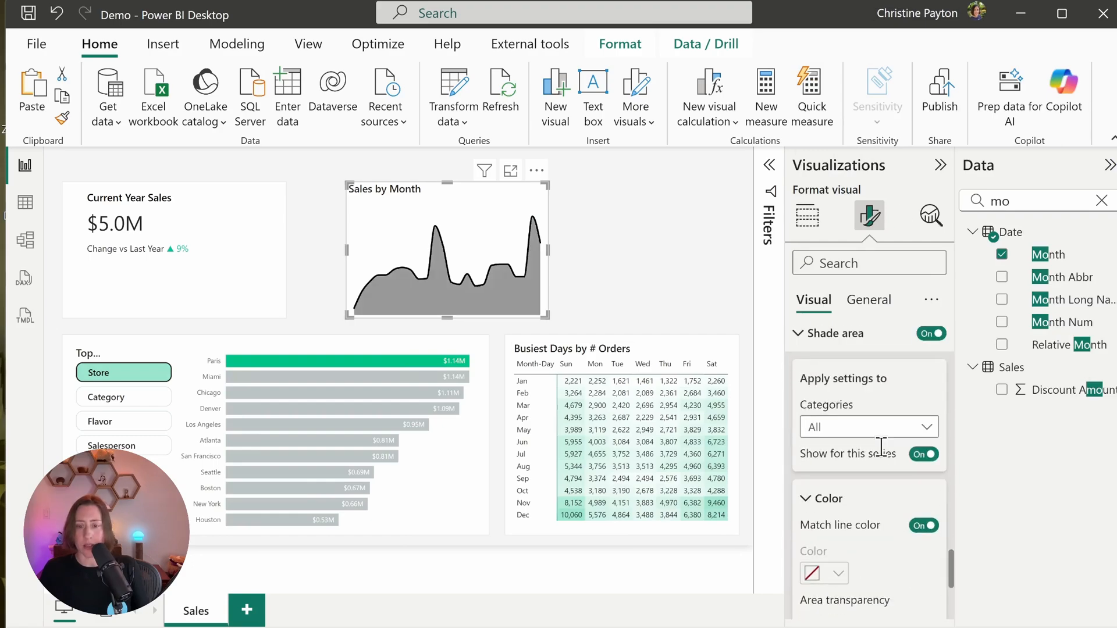
scroll(881, 447, down, 3)
drag(921, 541, 933, 540)
Turn off the line chart's title, make the chart shorter and place it in the lower part of the Current Year Sales panel.
click(870, 308)
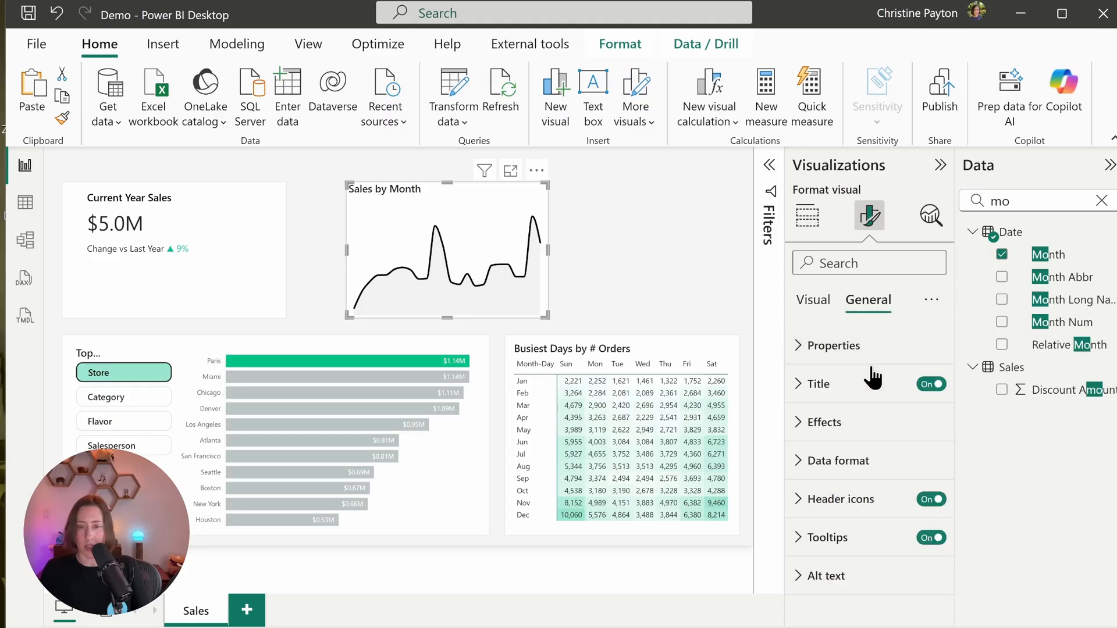
click(932, 385)
mouse_move(542, 274)
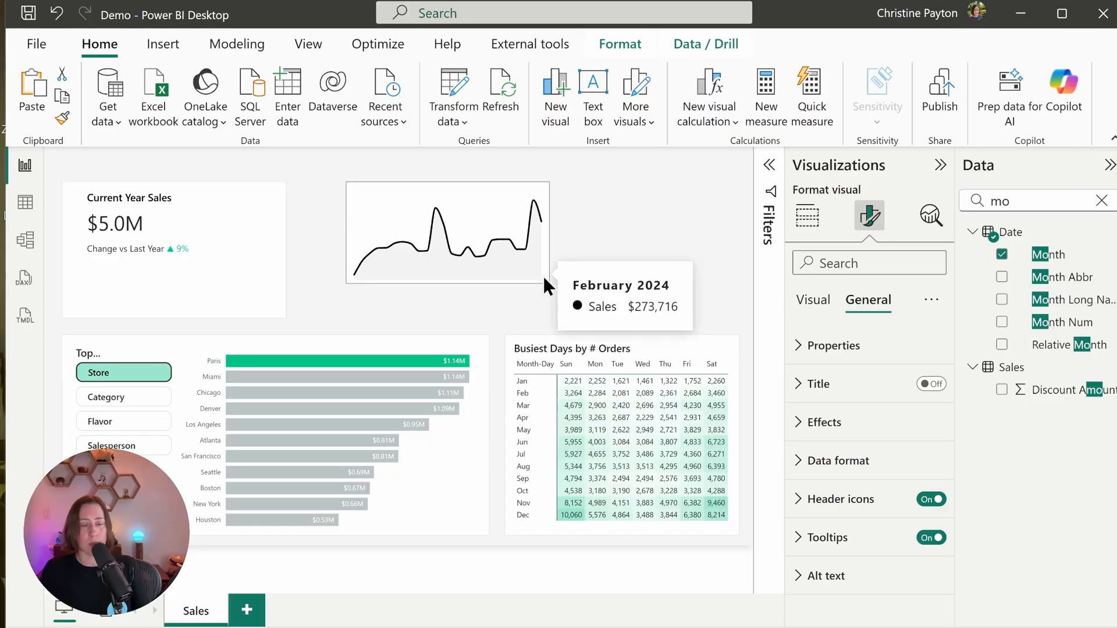
drag(420, 191, 173, 239)
drag(252, 228, 273, 257)
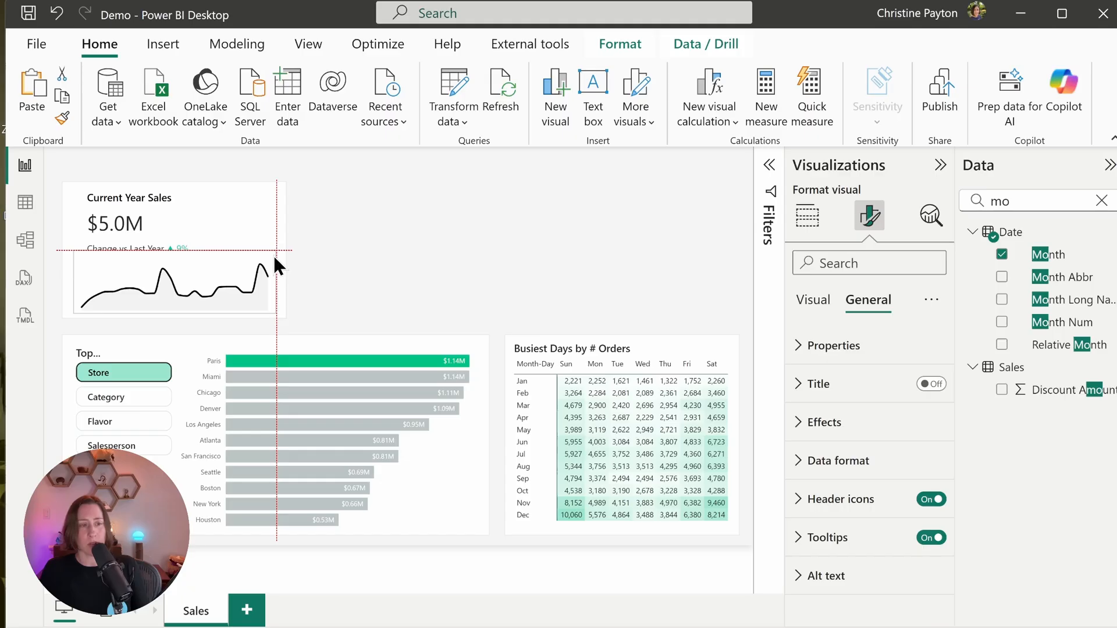
mouse_move(275, 257)
mouse_down()
mouse_move(263, 247)
mouse_move(280, 251)
mouse_up()
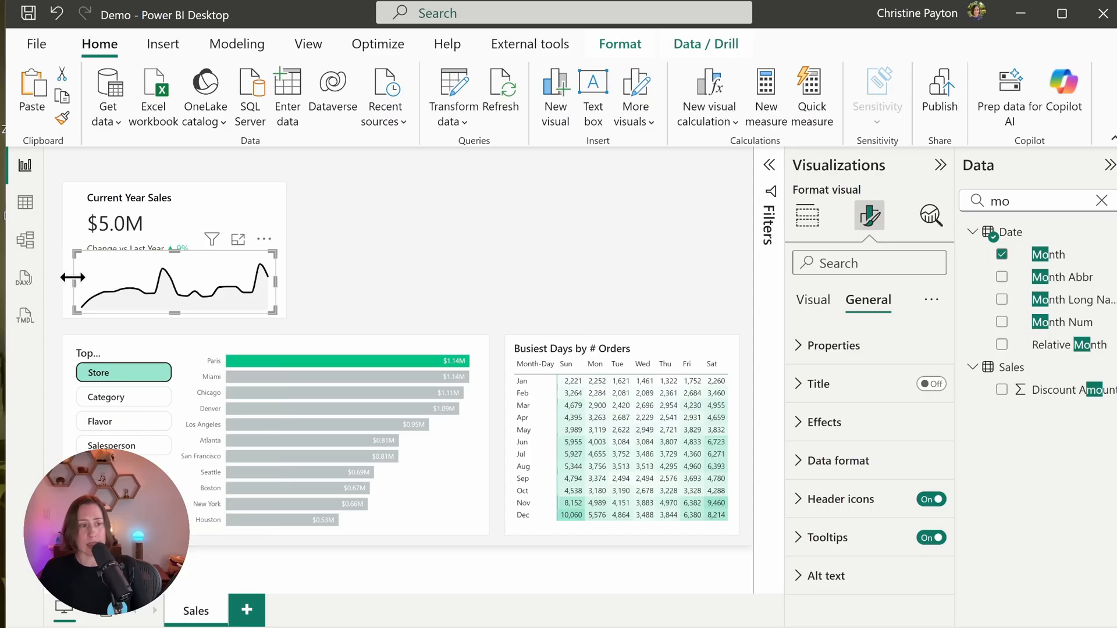
Turn off the line chart's background and enlarge the chart upward and sideways to fill the width of the sales panel.
click(884, 433)
click(924, 468)
drag(178, 248, 177, 239)
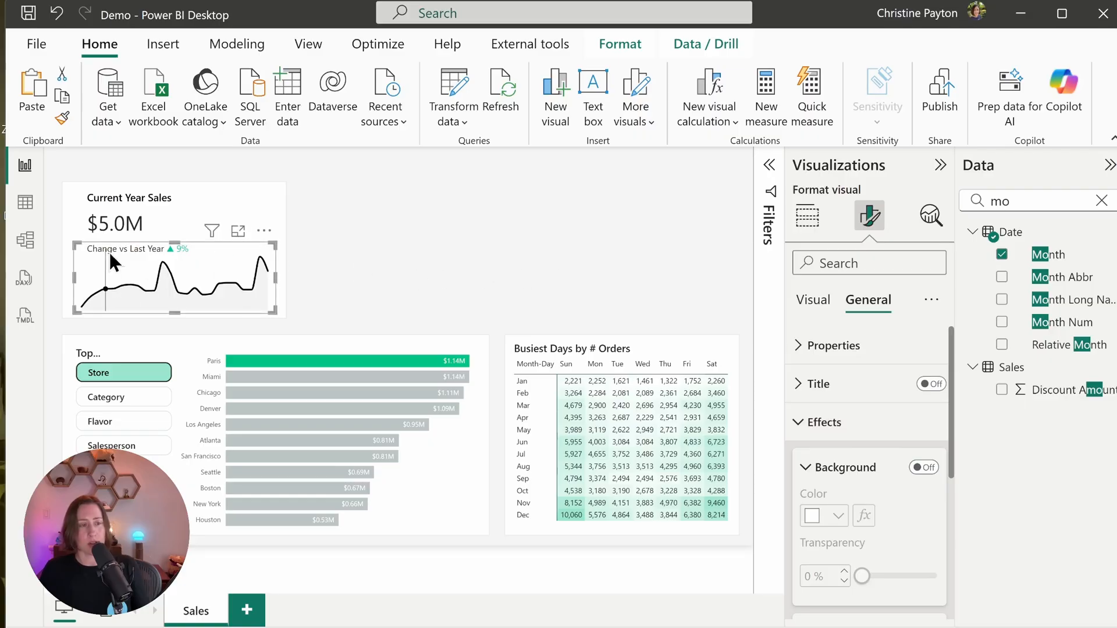
click(571, 249)
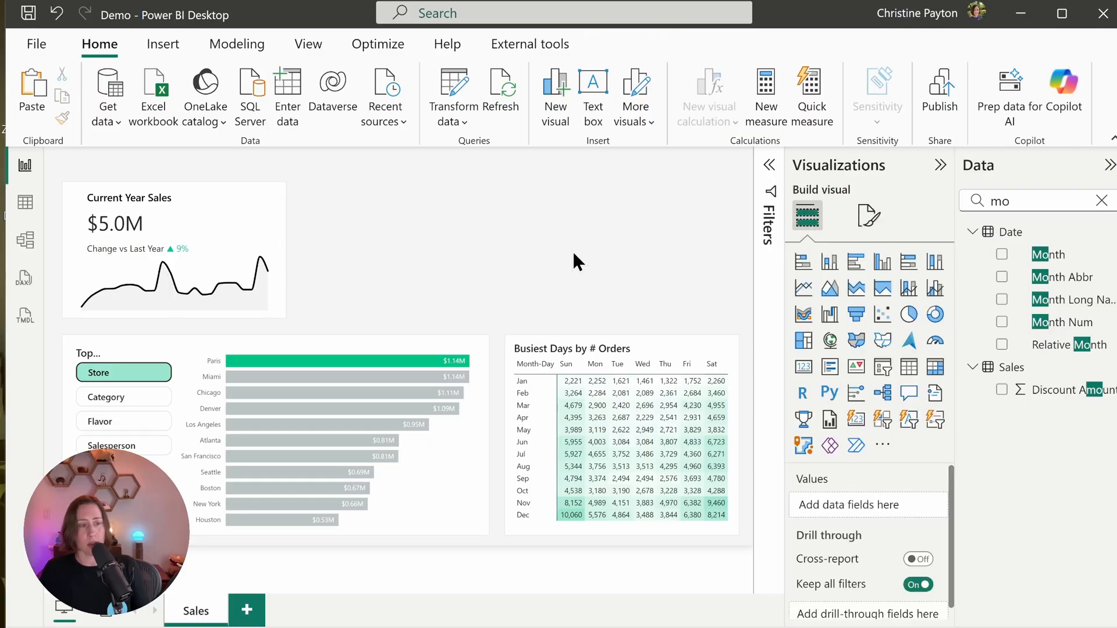
click(241, 252)
click(576, 231)
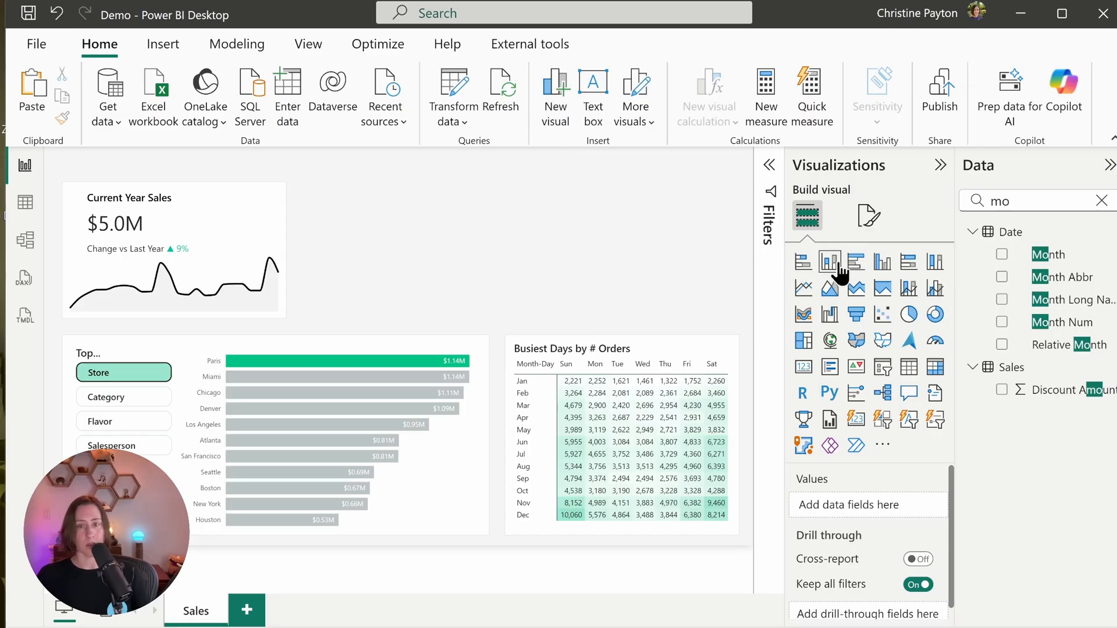
Add a clustered column chart beside the Current Year Sales card and widen it to the matrix's outer edge.
click(884, 263)
mouse_move(368, 241)
mouse_down()
mouse_move(402, 244)
mouse_move(376, 235)
mouse_move(381, 242)
mouse_up()
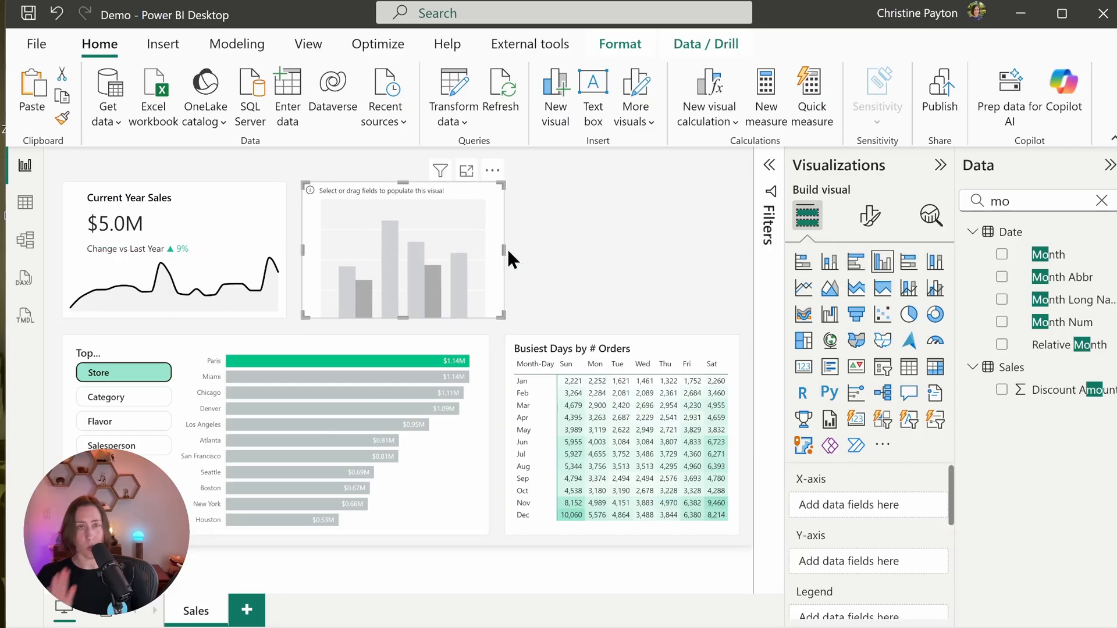
drag(507, 247, 738, 251)
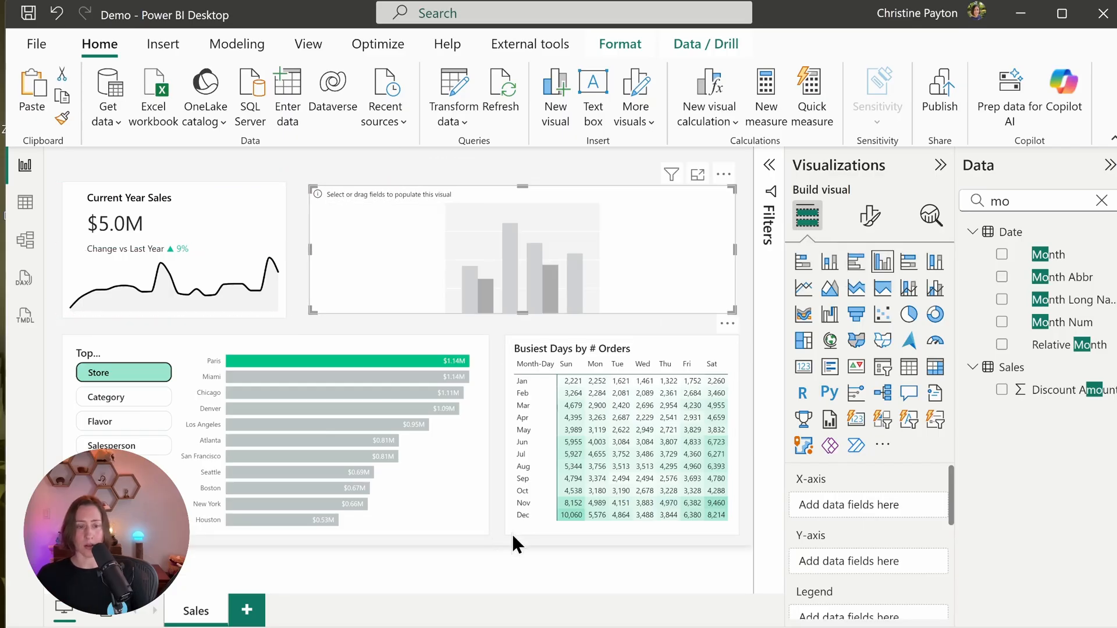
Place a copy of the matrix's background rectangle behind the new column chart and resize it to frame the chart.
click(512, 534)
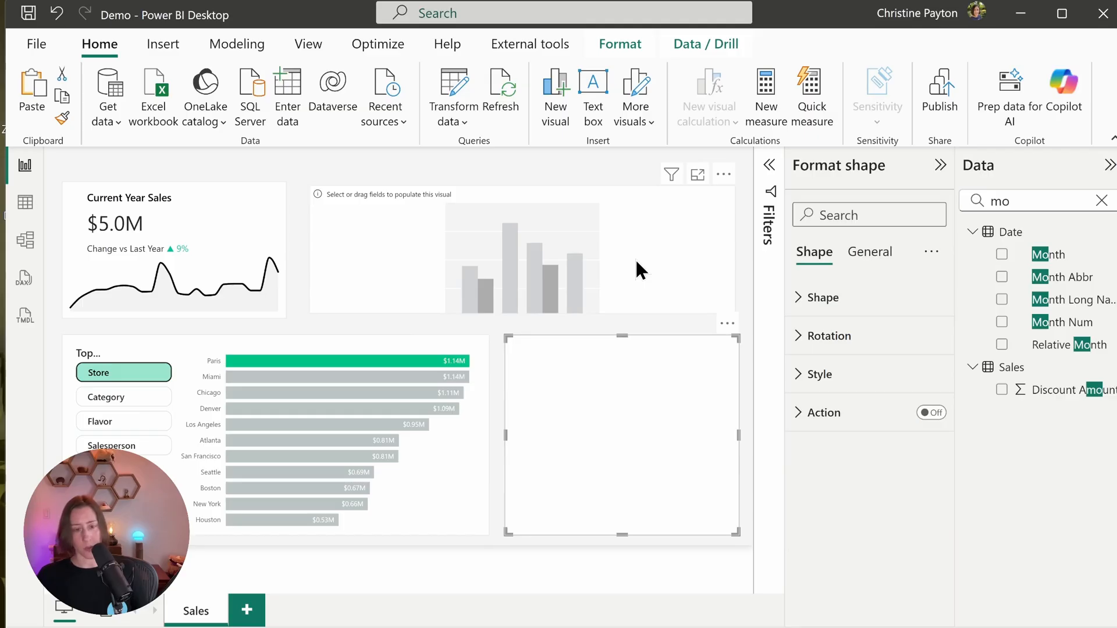
drag(596, 402, 569, 361)
drag(406, 267, 401, 267)
drag(535, 380, 738, 318)
click(313, 110)
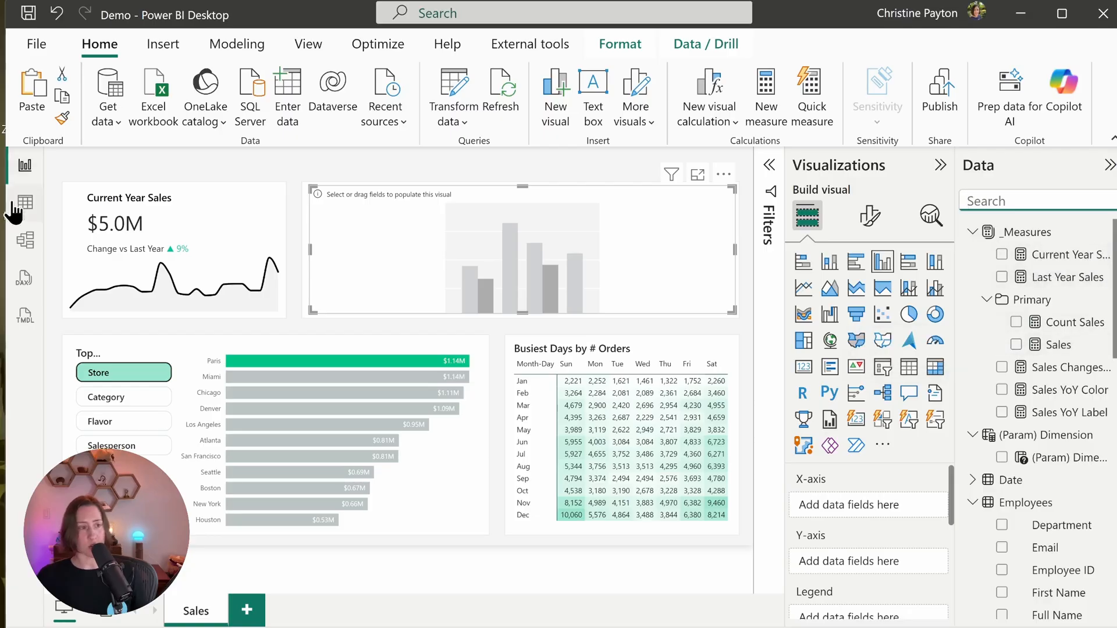
In the model view, assign the Sales YoY Color and Sales YoY Label measures to a display folder named Visuals.
click(27, 248)
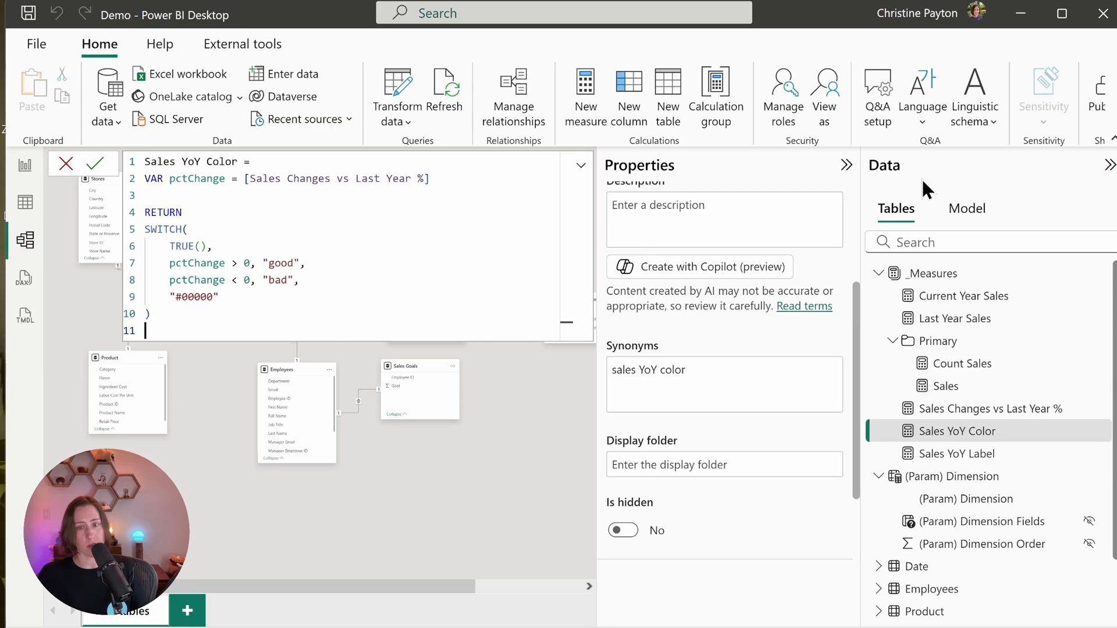
ctrl+click(959, 455)
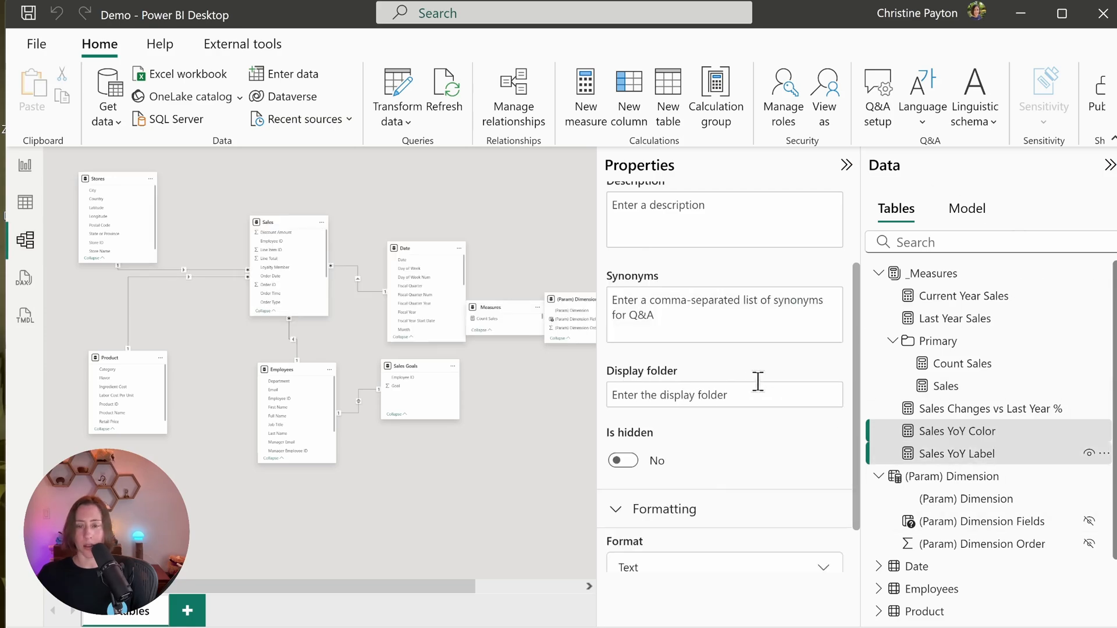
click(696, 394)
text(V)
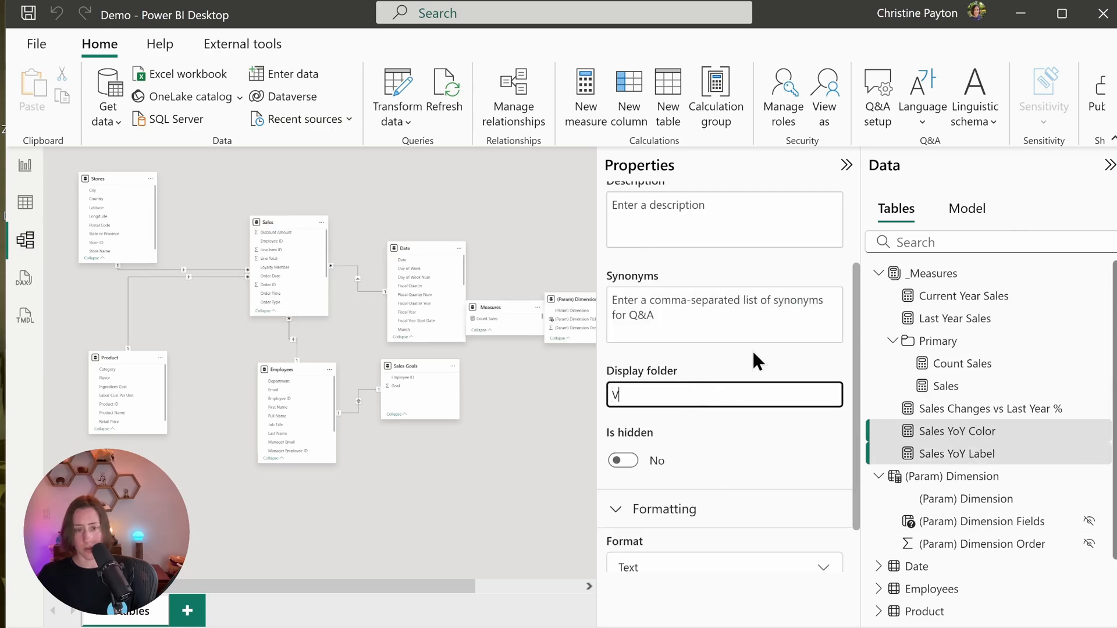
text(isuals)
key(Return)
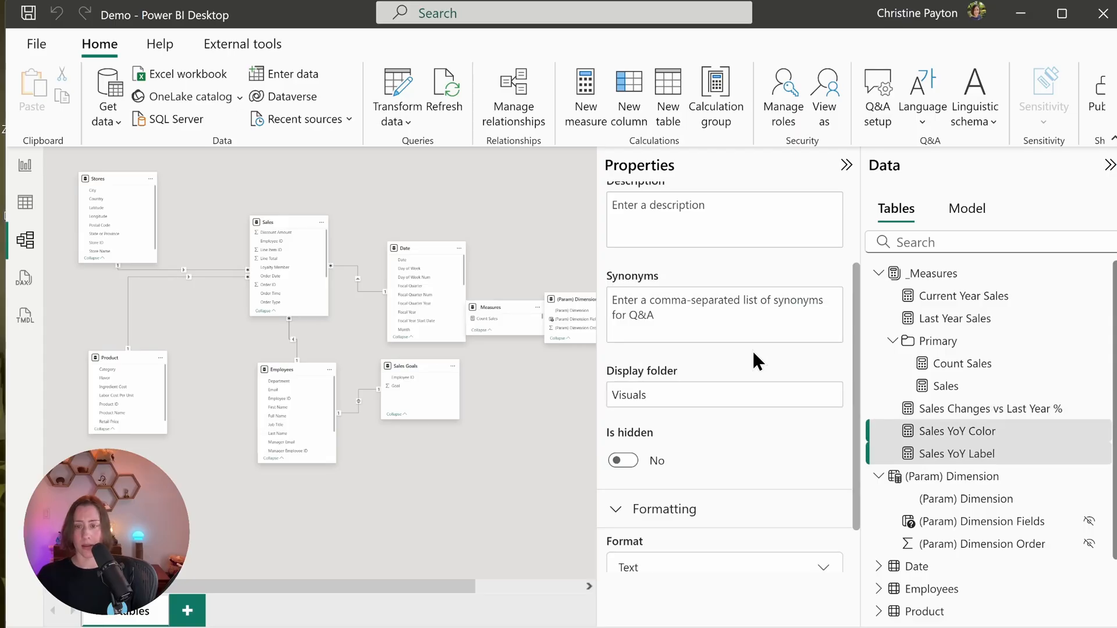
Move the Current Year Sales, Last Year Sales and Sales Changes vs Last Year % measures into the Primary folder.
click(972, 409)
ctrl+click(980, 320)
ctrl+click(993, 295)
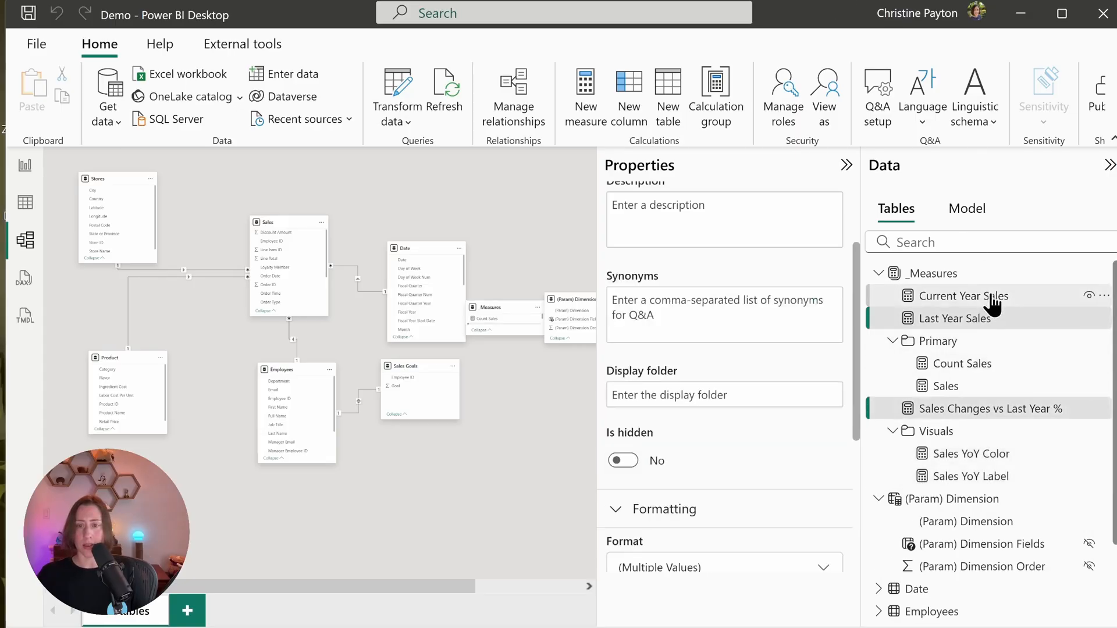
ctrl+click(967, 319)
drag(967, 319, 941, 342)
Return to the report view and plot the Sales measure on the column chart's Y-axis with Month Abbr on its X-axis.
click(25, 166)
drag(1069, 345, 881, 564)
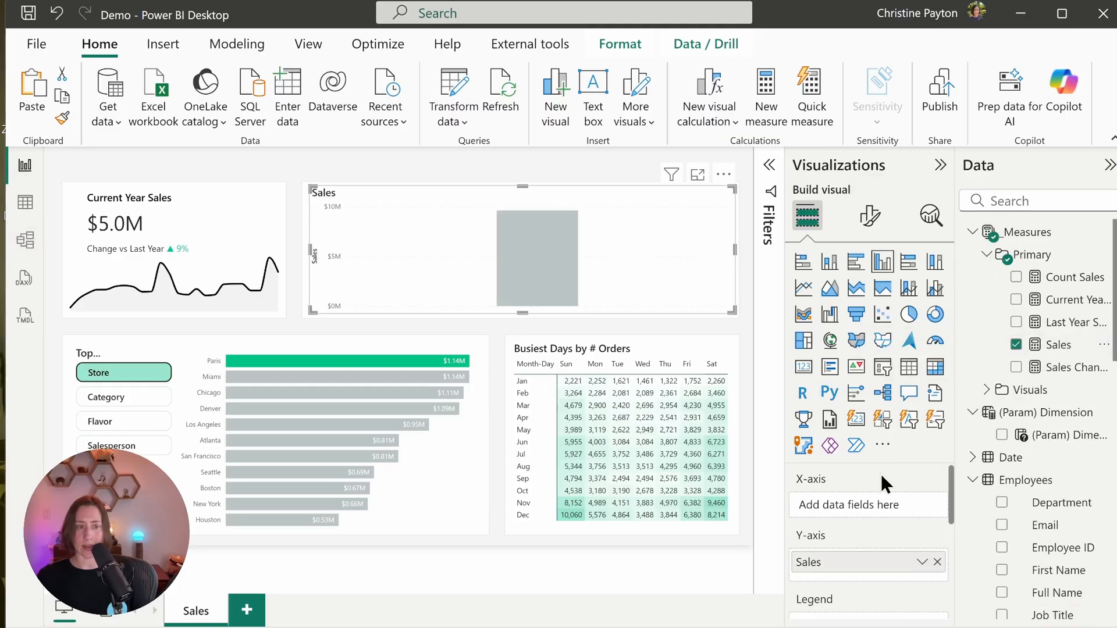
scroll(1054, 338, down, 5)
scroll(1055, 337, down, 4)
click(1046, 200)
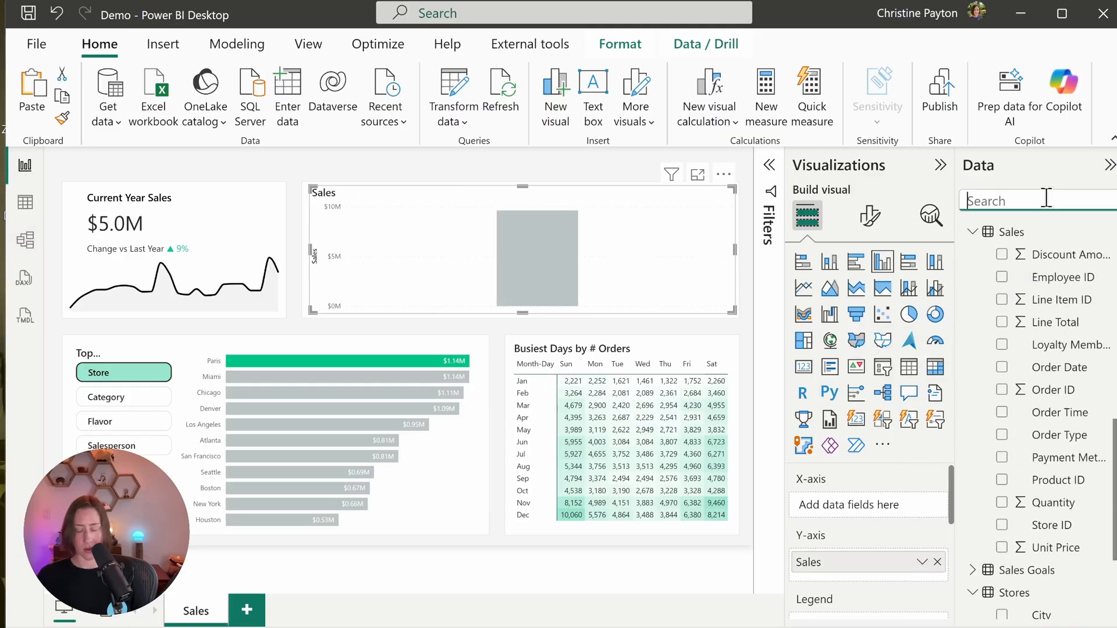
text(abbr)
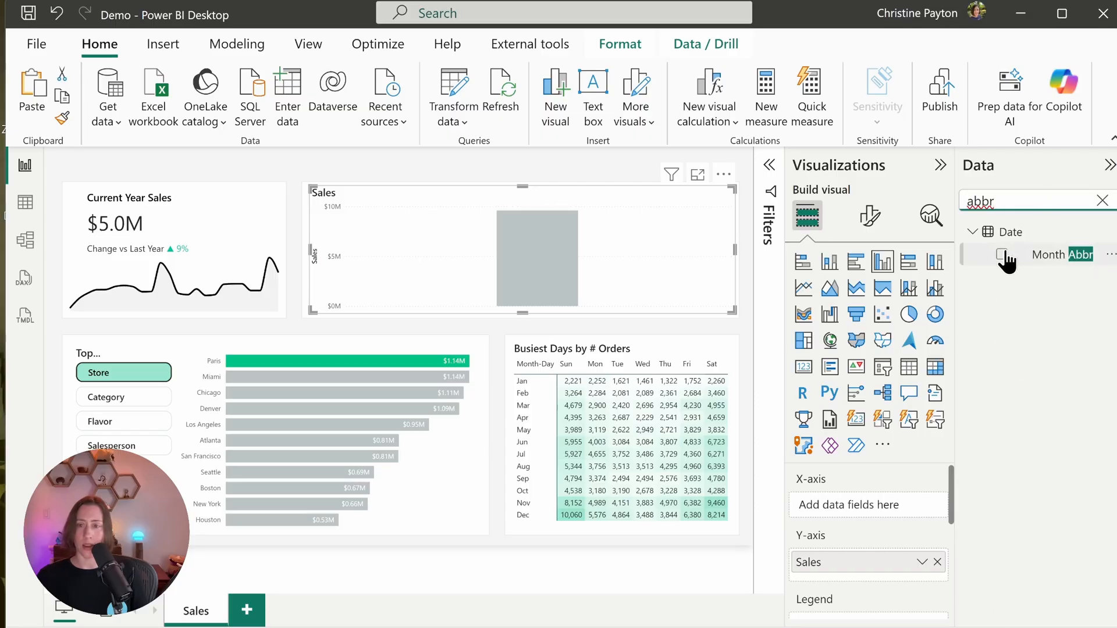
drag(1005, 260, 835, 501)
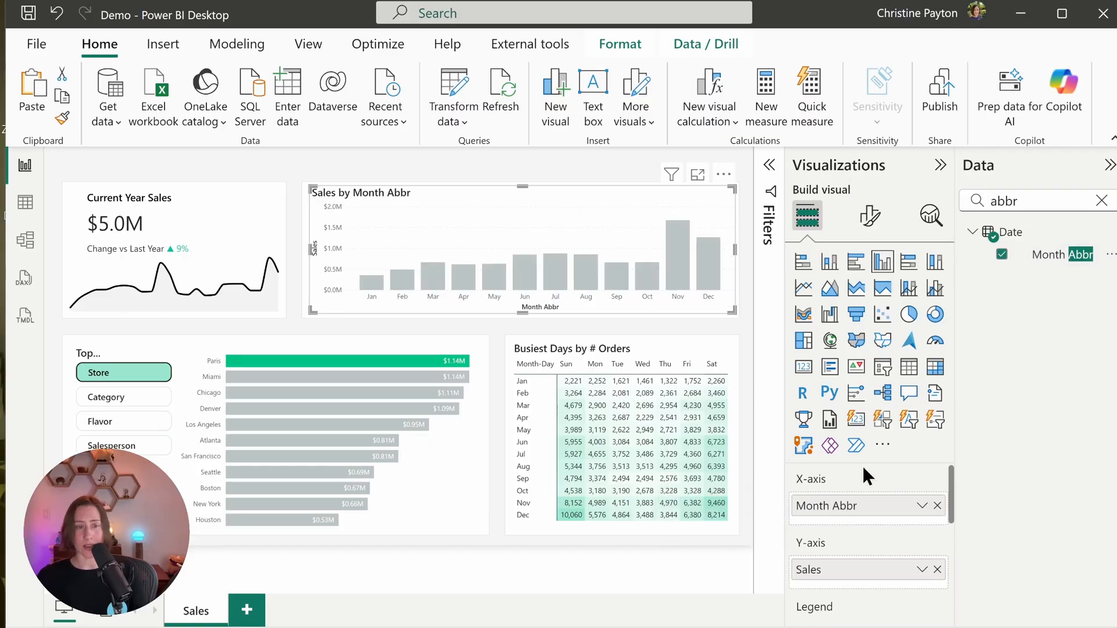
Split the column chart's monthly columns by the Date table's Year field using the legend.
click(1102, 200)
text(year)
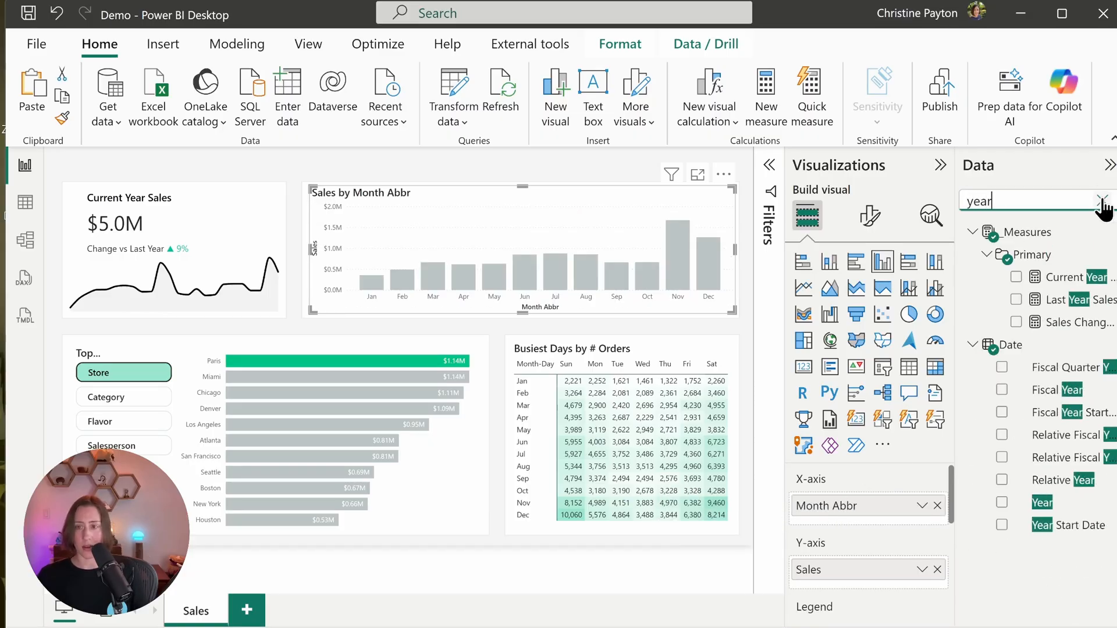
drag(1042, 502, 859, 547)
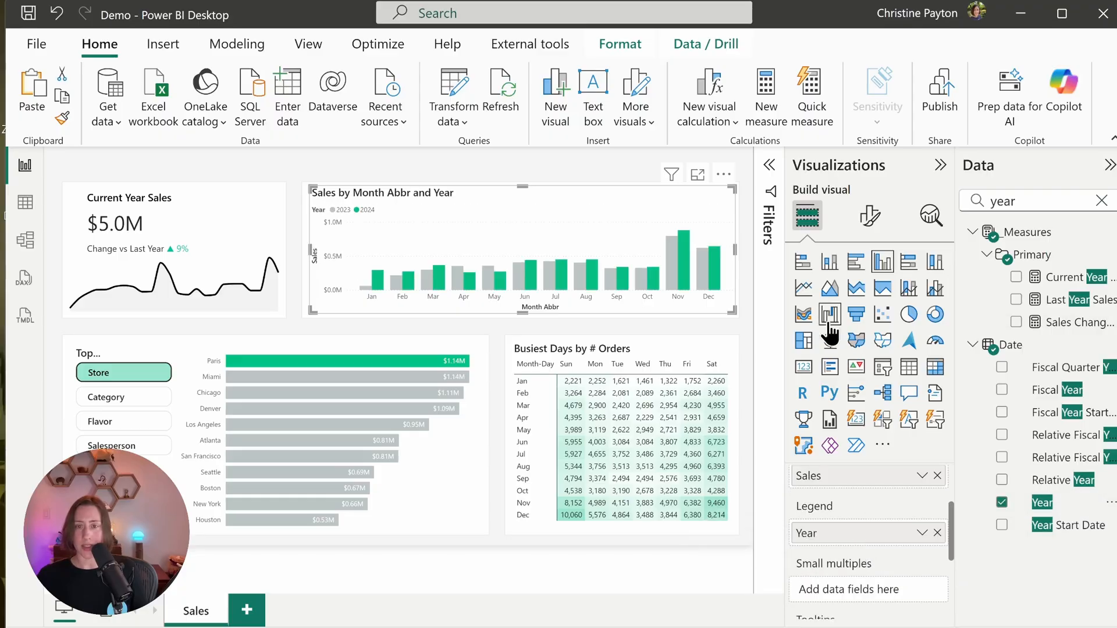
Set the column color of the 2023 series to the light grey base theme color.
click(870, 218)
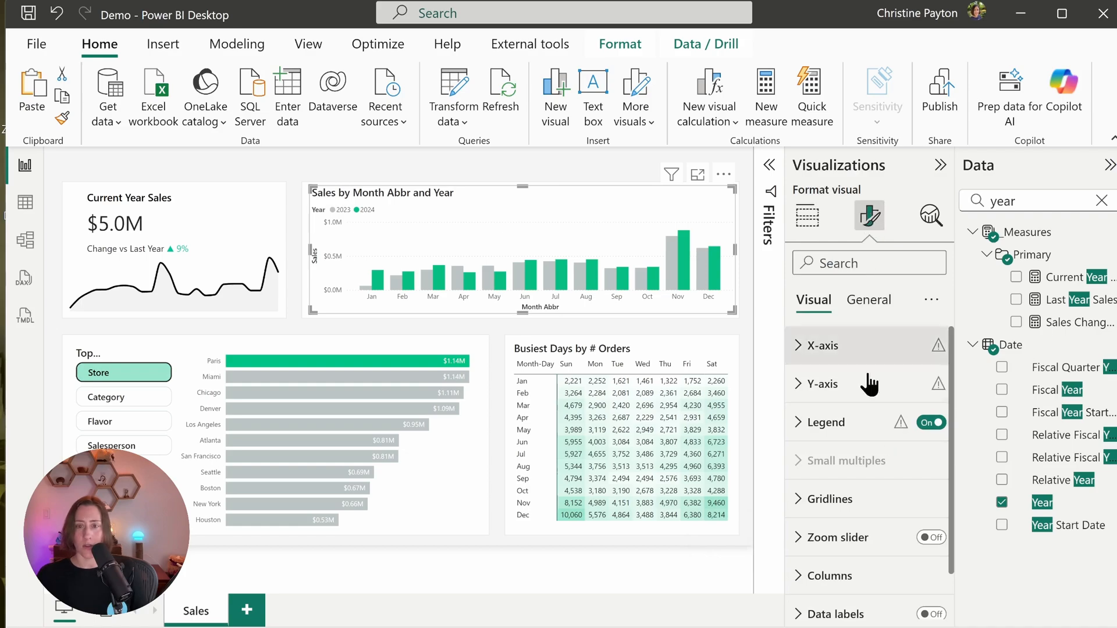
scroll(867, 361, down, 1)
click(861, 526)
scroll(870, 454, down, 3)
click(870, 431)
click(862, 476)
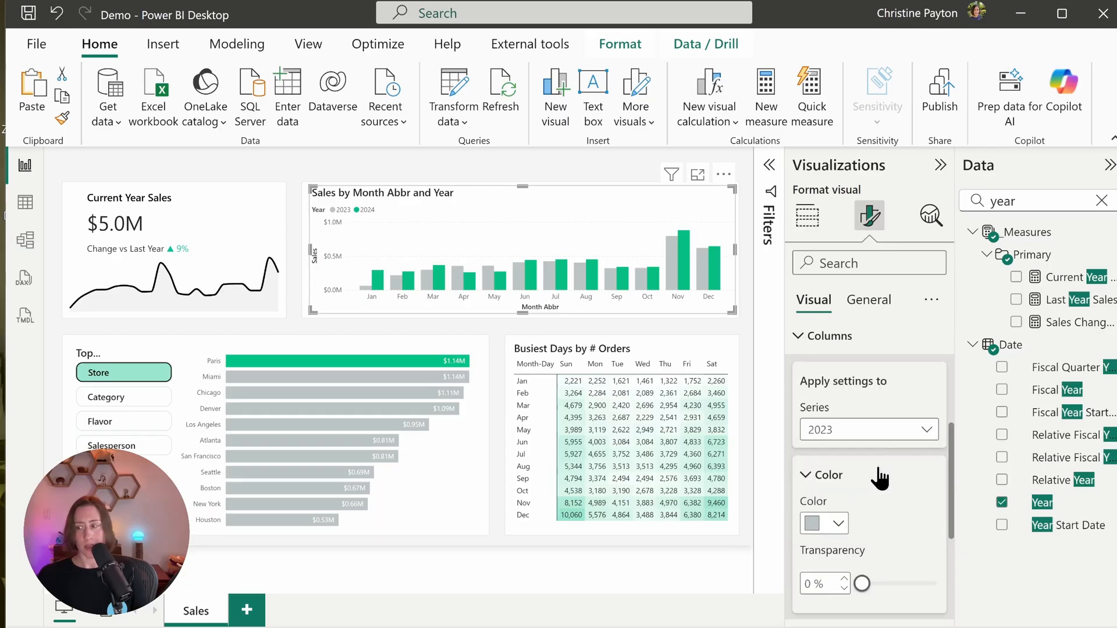
scroll(867, 460, down, 2)
click(839, 430)
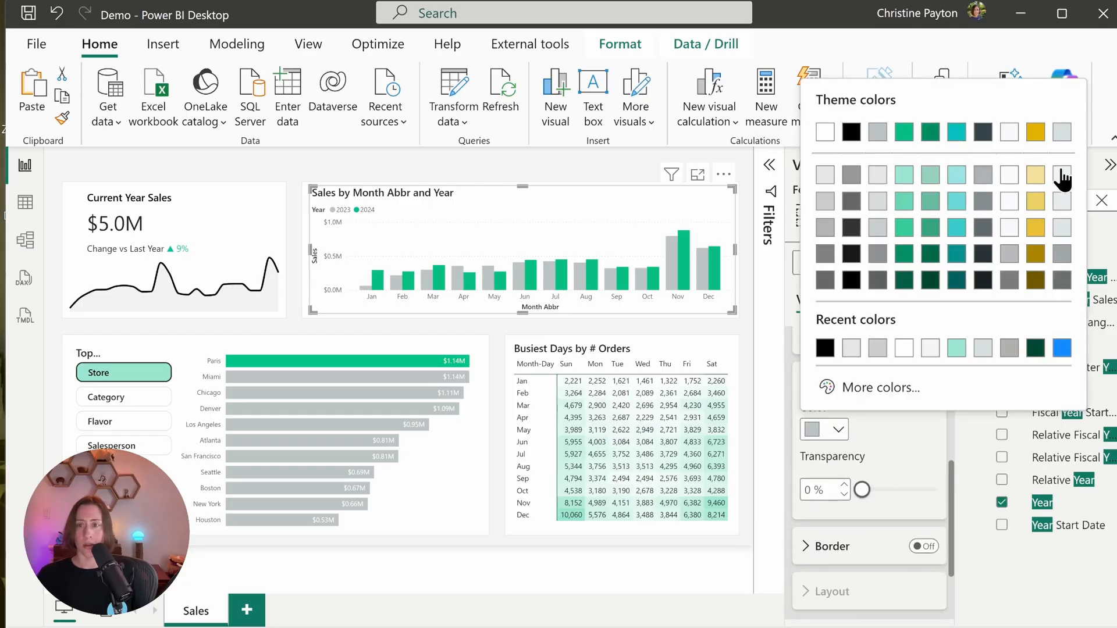
click(1068, 145)
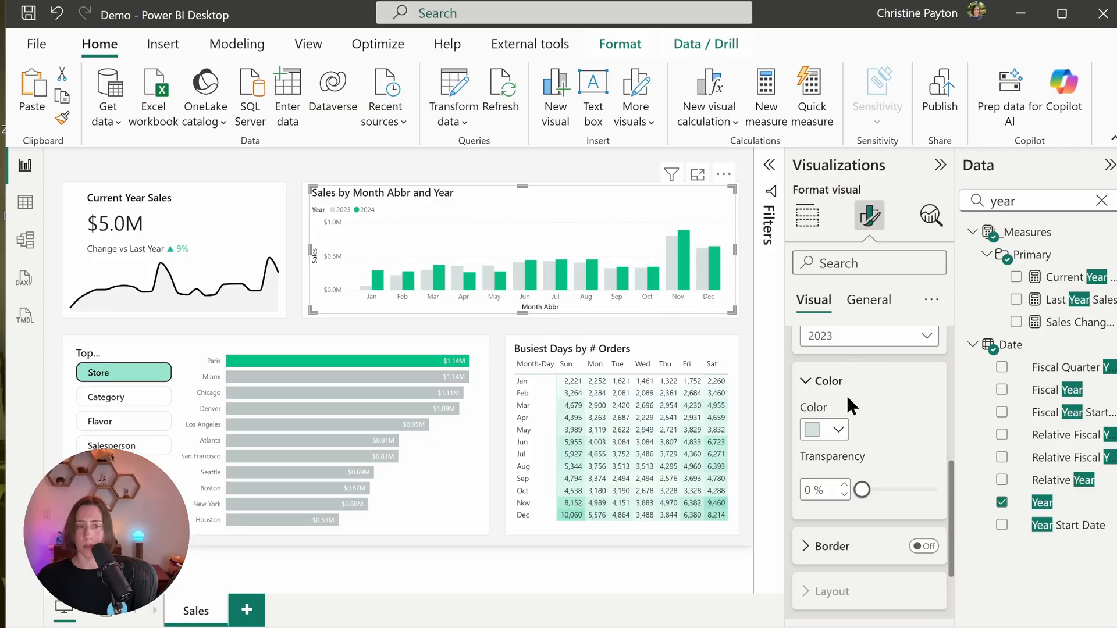
Set the column color of the 2024 series to black.
scroll(848, 396, up, 2)
click(854, 431)
click(855, 498)
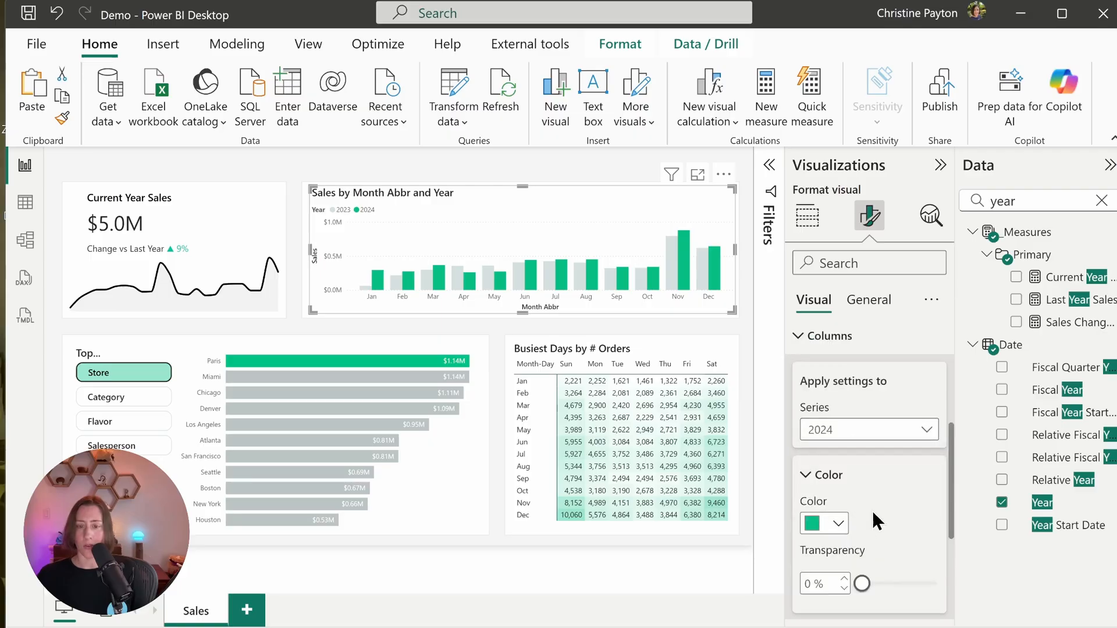
click(838, 524)
click(853, 224)
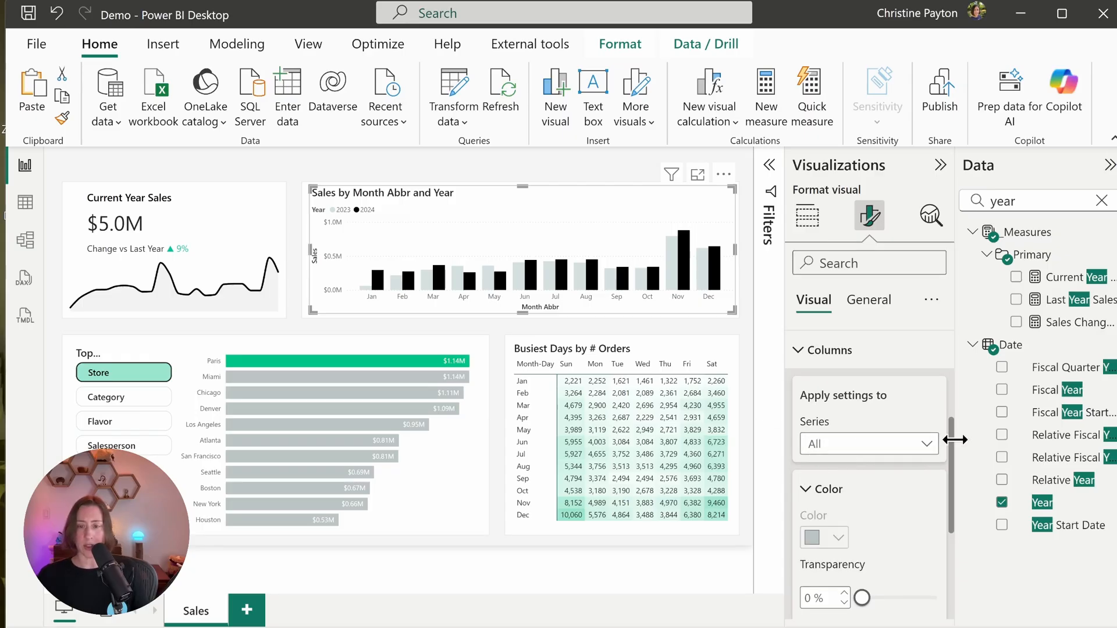
Turn on overlap for the chart's columns and set the space between series to 40%.
scroll(879, 454, down, 8)
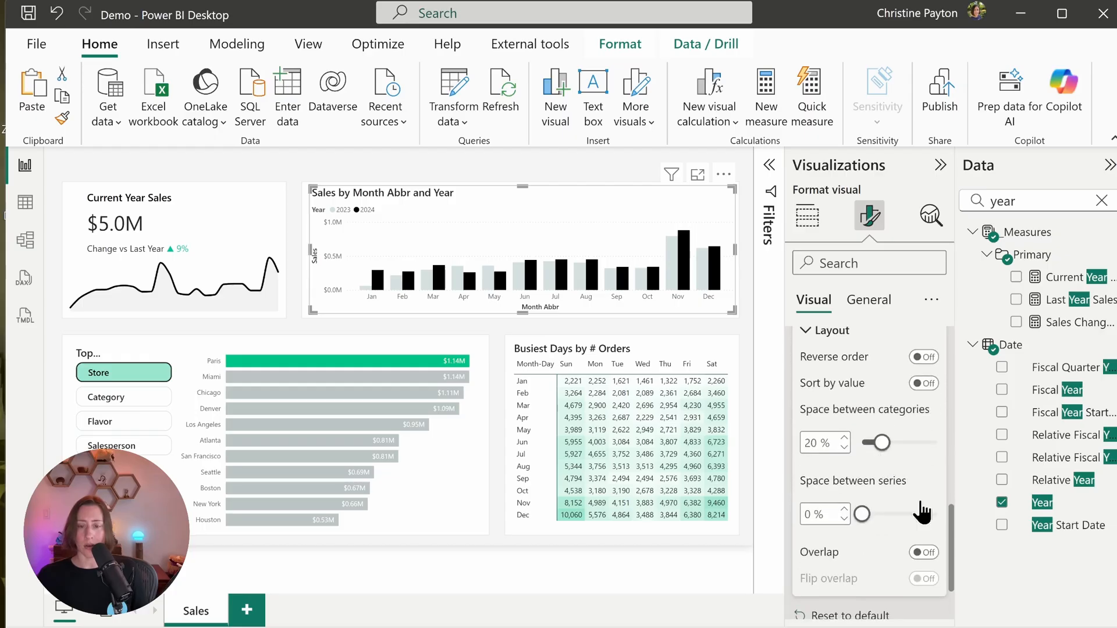
click(925, 554)
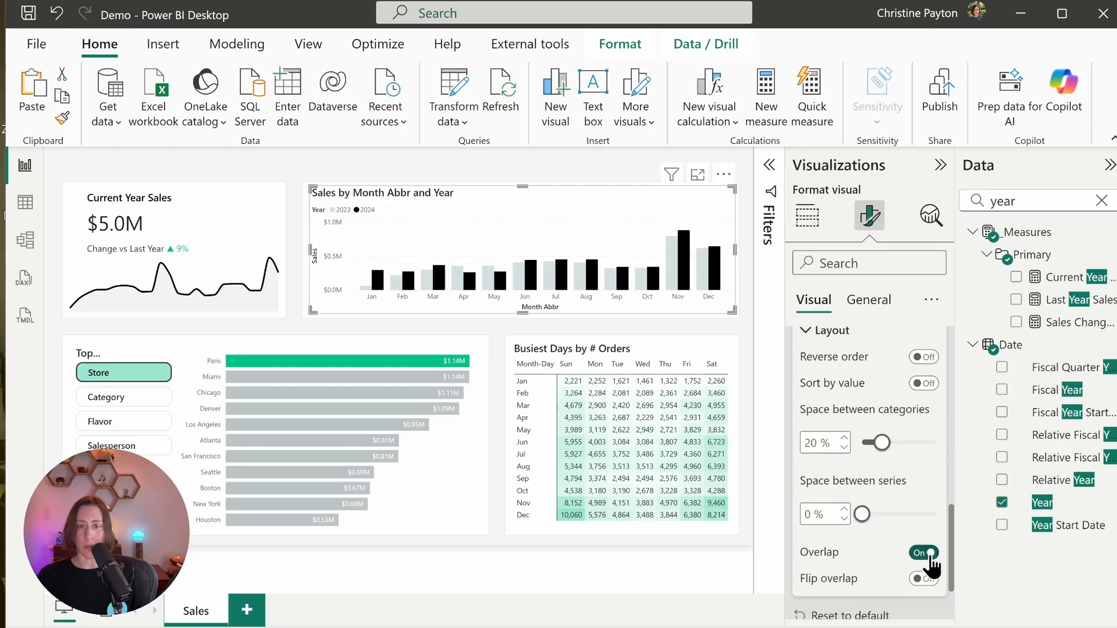
drag(862, 522, 892, 518)
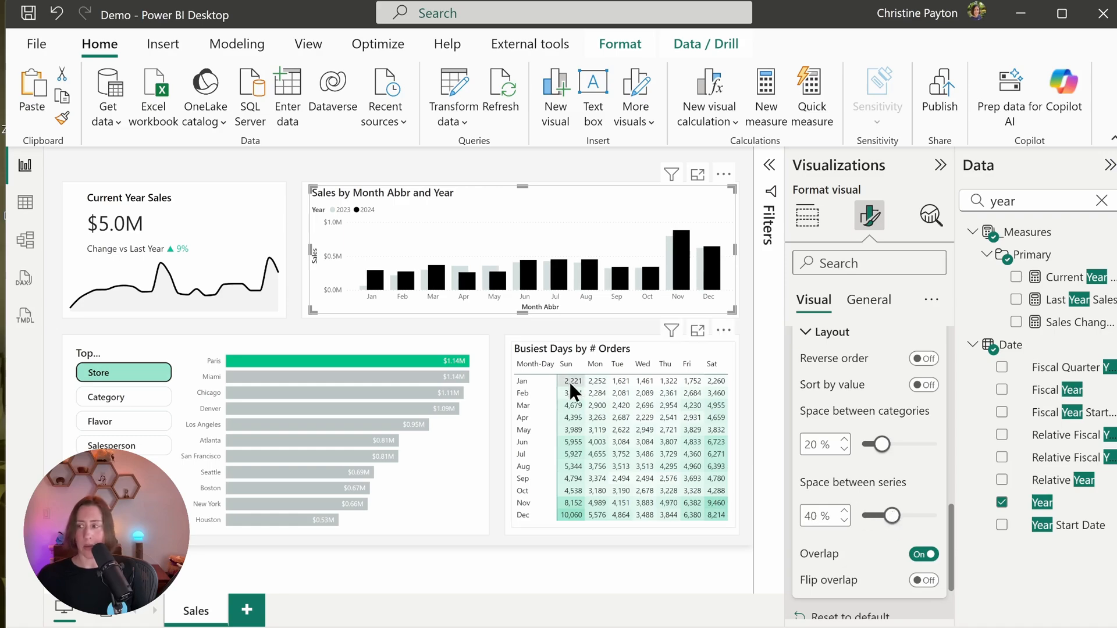
Find the gridline settings and turn off the column chart's horizontal gridlines.
click(896, 263)
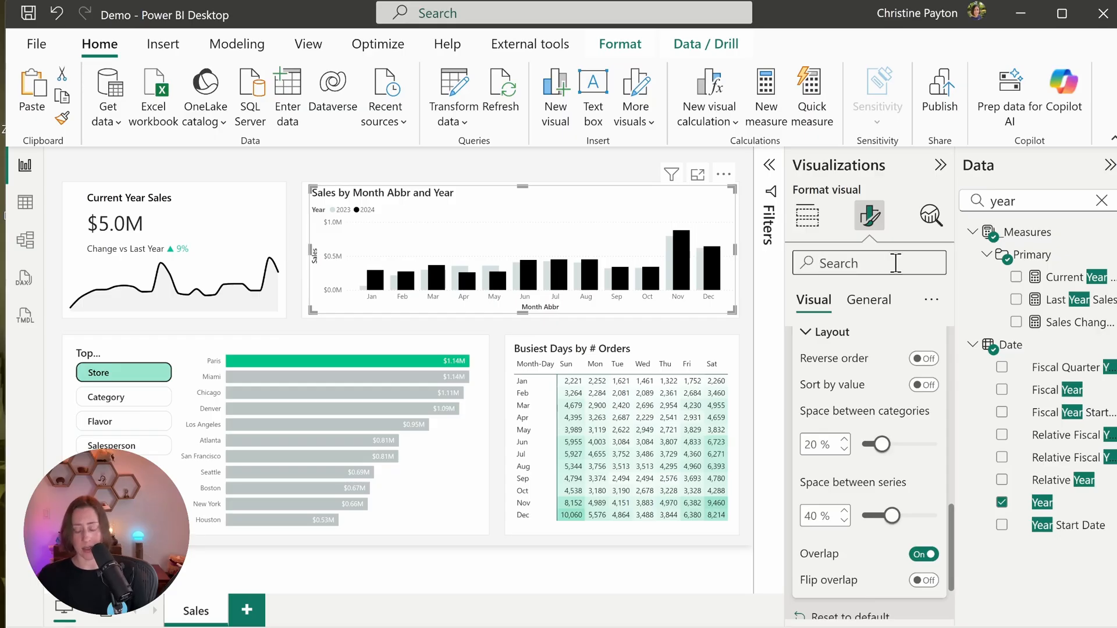
text(grid)
double_click(895, 261)
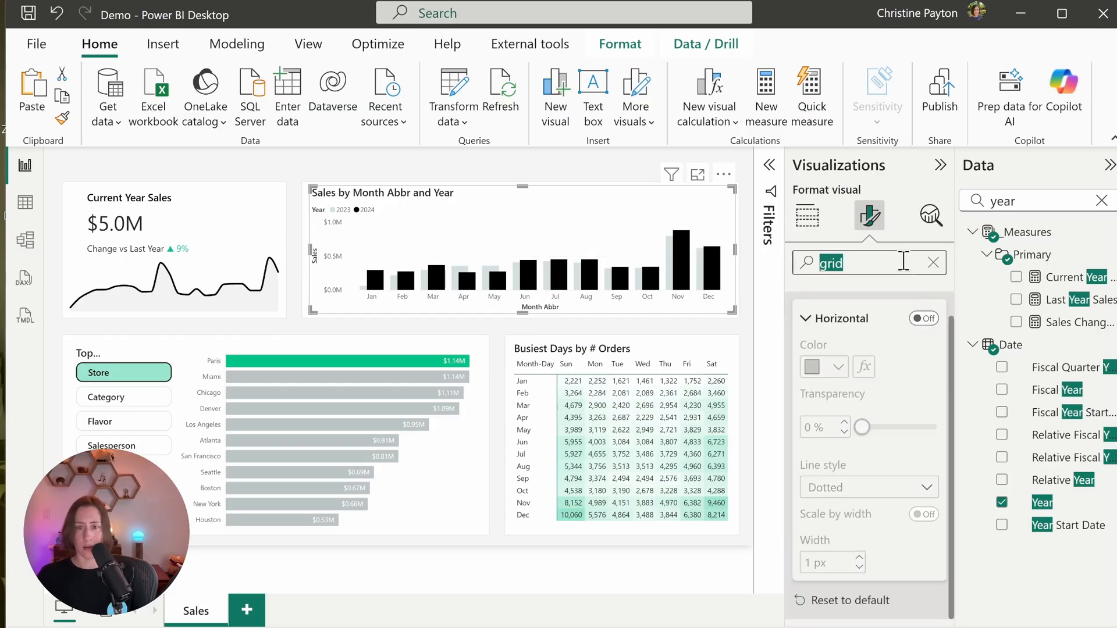
key(BackSpace)
Hide the column chart's X-axis title as well as its Y-axis title and values.
click(858, 349)
scroll(867, 372, down, 4)
click(924, 379)
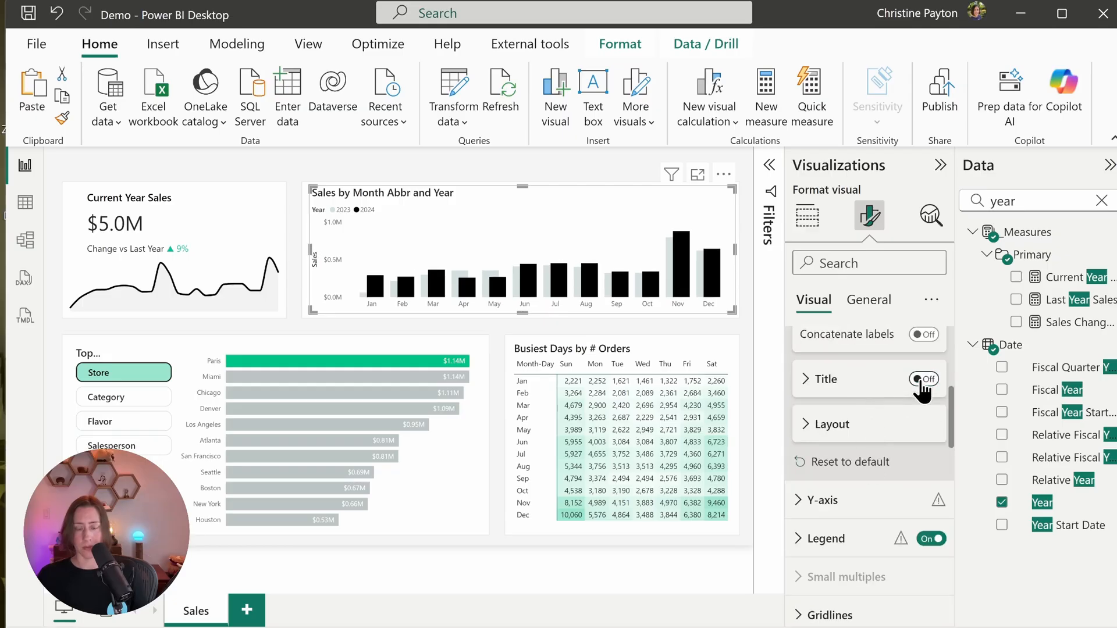
click(868, 502)
click(923, 503)
click(922, 462)
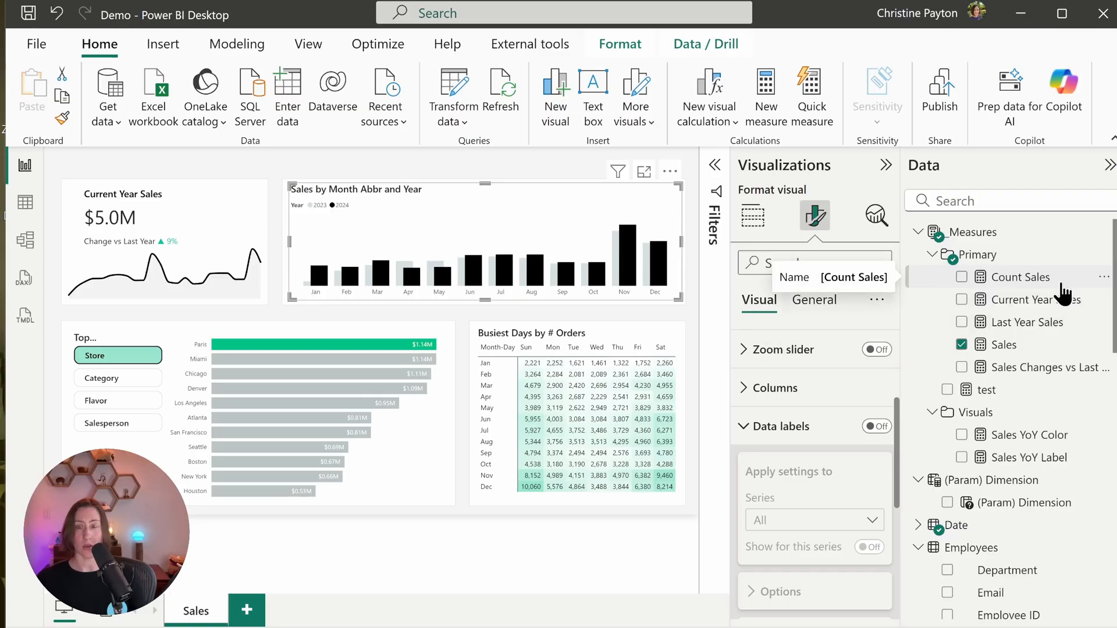
In the _Measures table, create the measure Same Period Last Year % Change with a variable currentSales equal to [Sales].
click(989, 231)
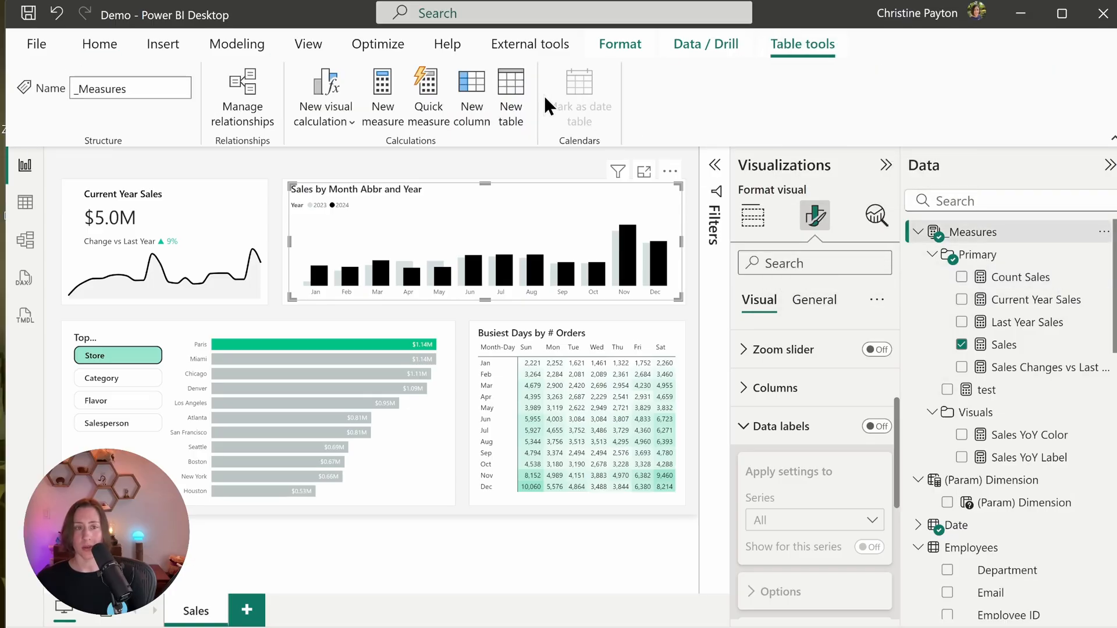
click(389, 84)
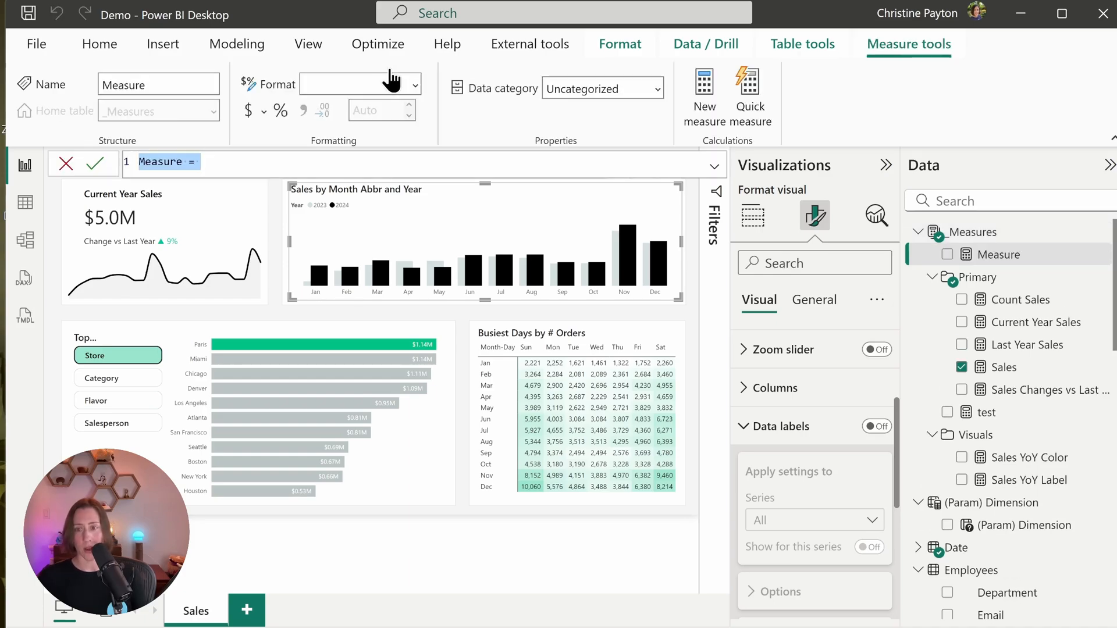
text(Same Period Last Year % Change =)
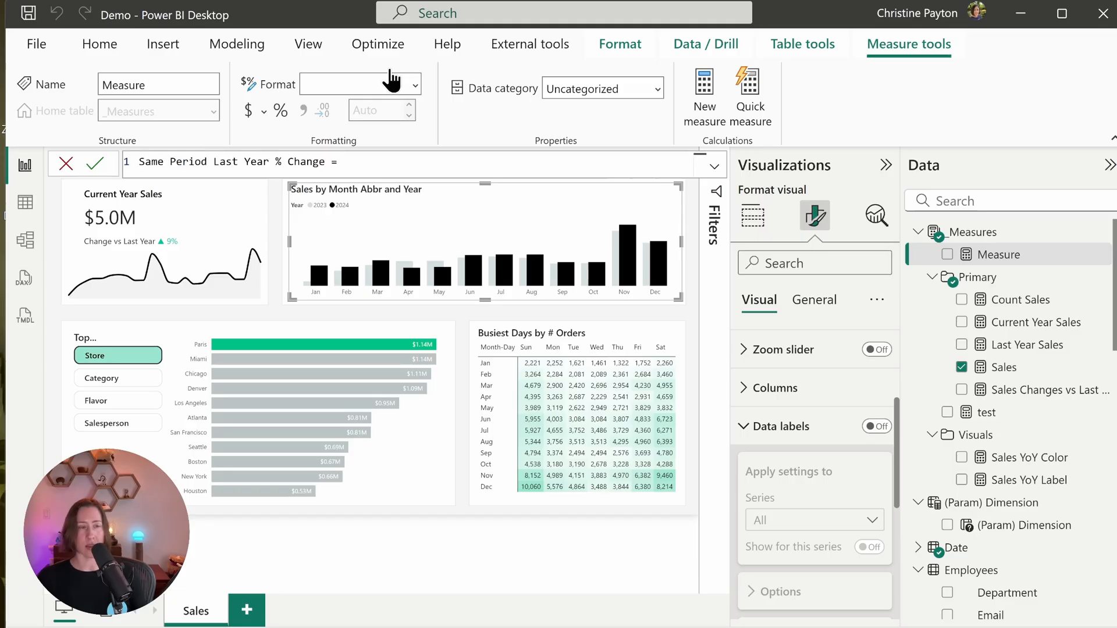
key(shift+Return)
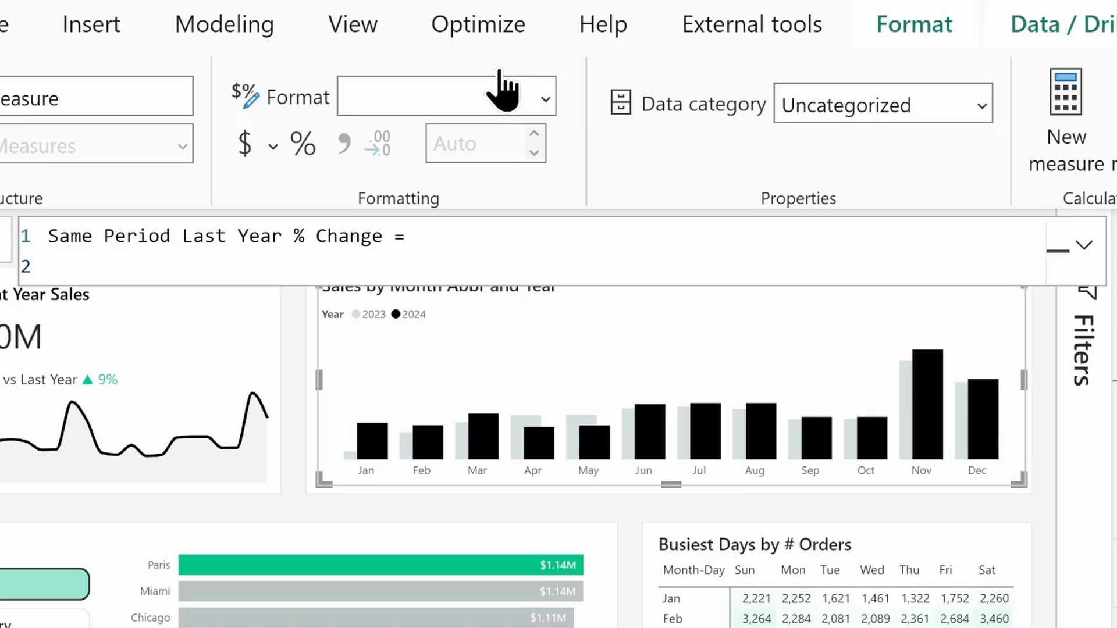
text(var currentSales = S)
key(Tab)
key(shift+Return)
Define the measure's variable lastSales as CALCULATE([Sales], SAMEPERIODLASTYEAR('Date'[Date])).
text(VAR lastSales =)
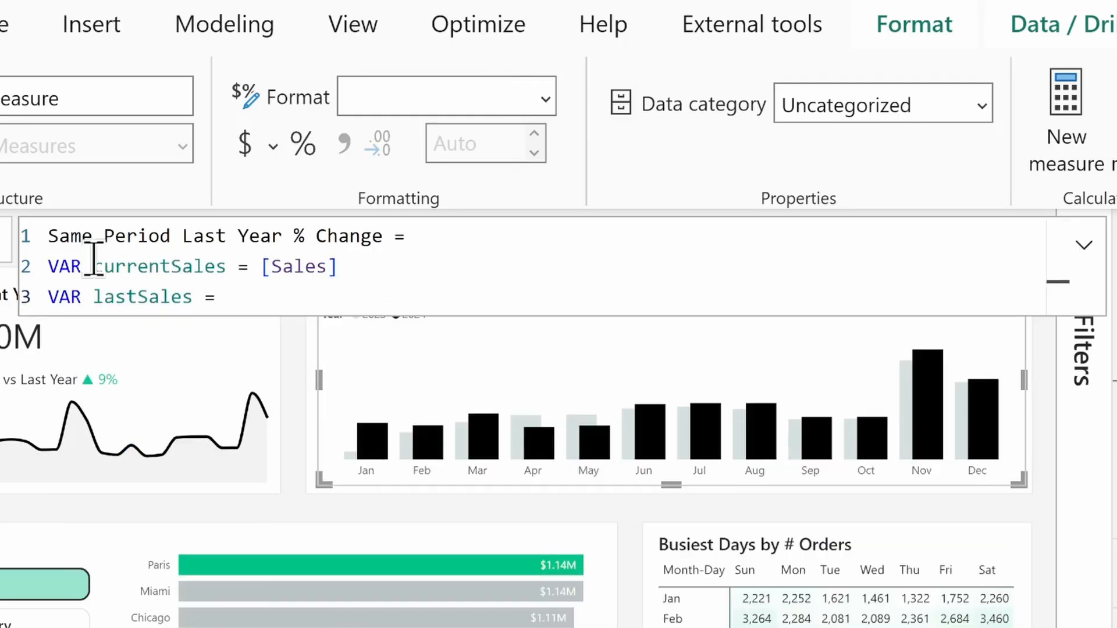
key(shift+Return)
text(calc)
key(Tab)
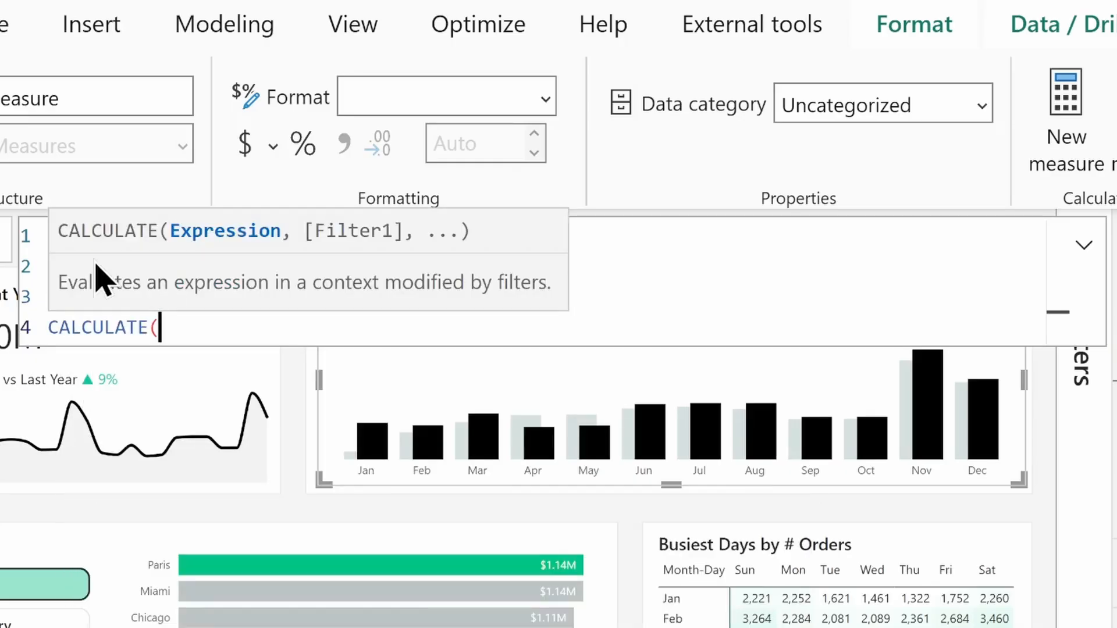
text(sales)
key(BackSpace)
text(same)
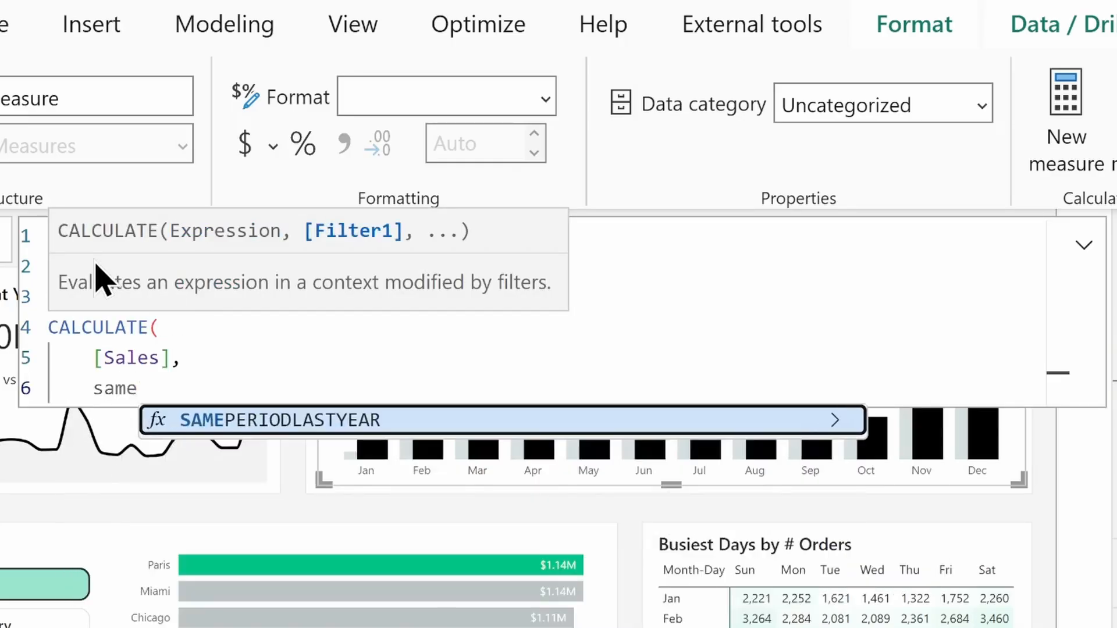
key(Tab)
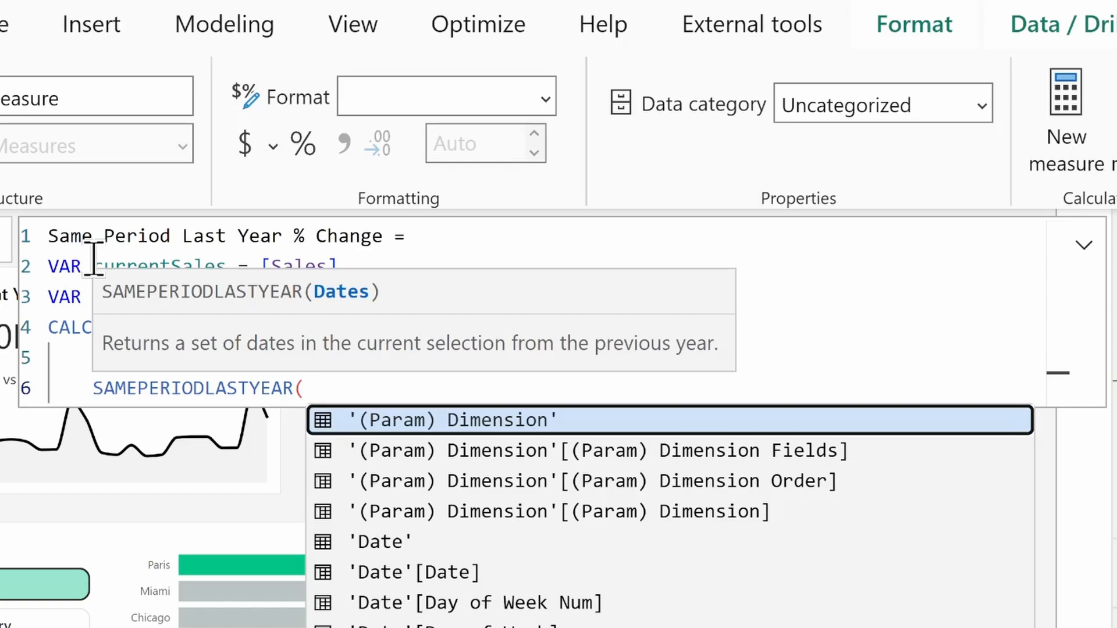
text(ac)
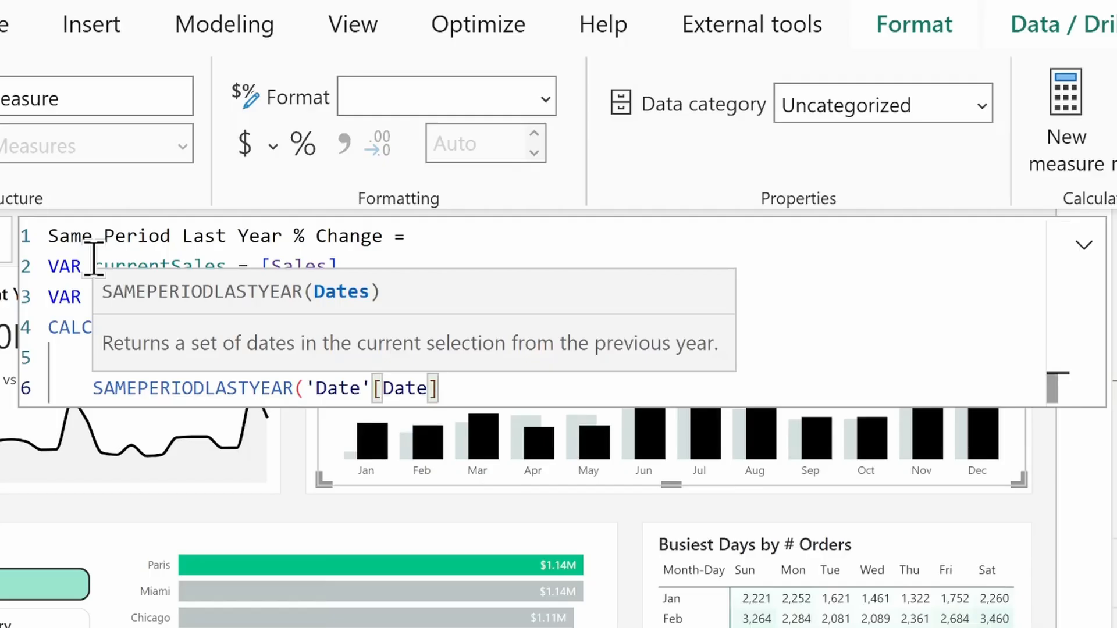
text())
key(Return)
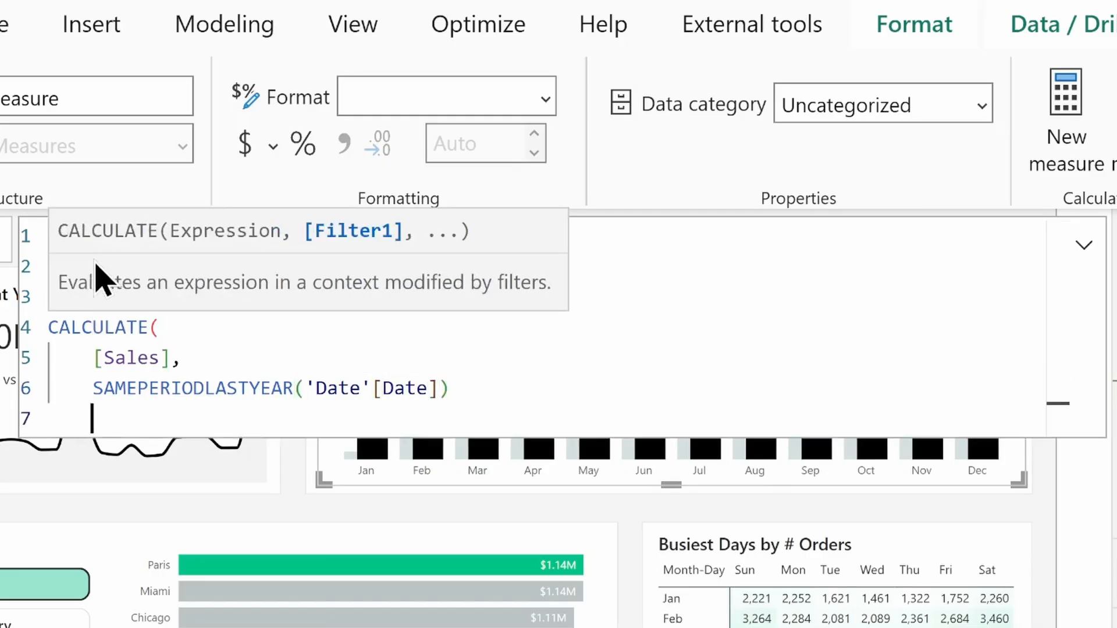
text())
key(Return)
Add a RETURN line to the measure with a DIVIDE whose numerator is currentSales - lastSales.
text(v)
key(BackSpace)
text(r)
key(Tab)
key(Return)
text(div)
key(Tab)
text(c)
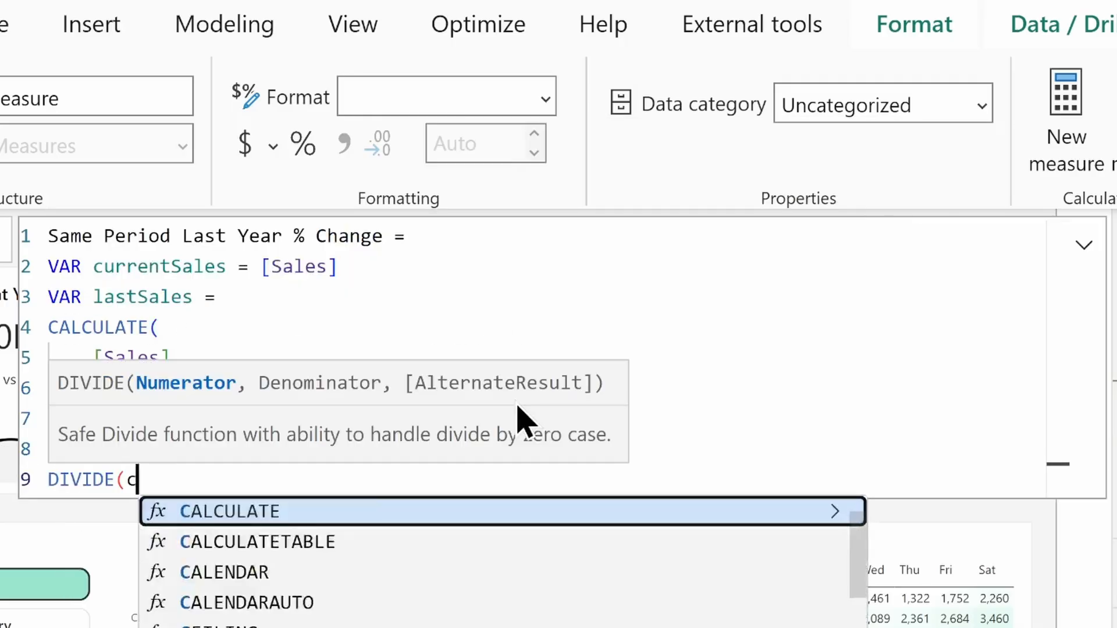
text(urrentSales - last)
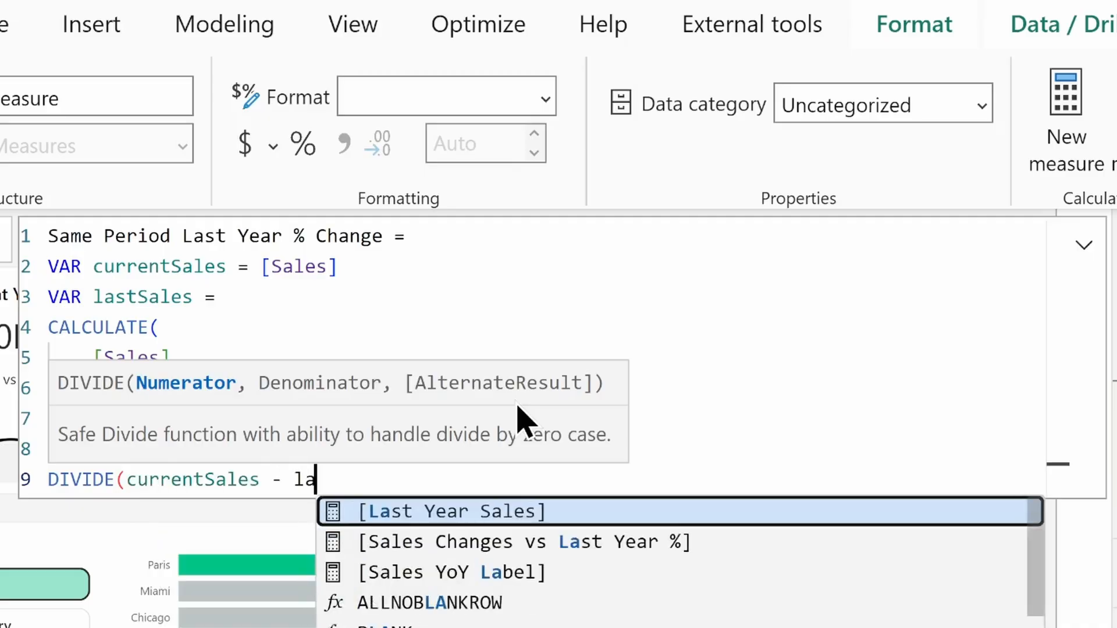
key(Down)
key(Down)
key(Down)
key(Down)
key(Tab)
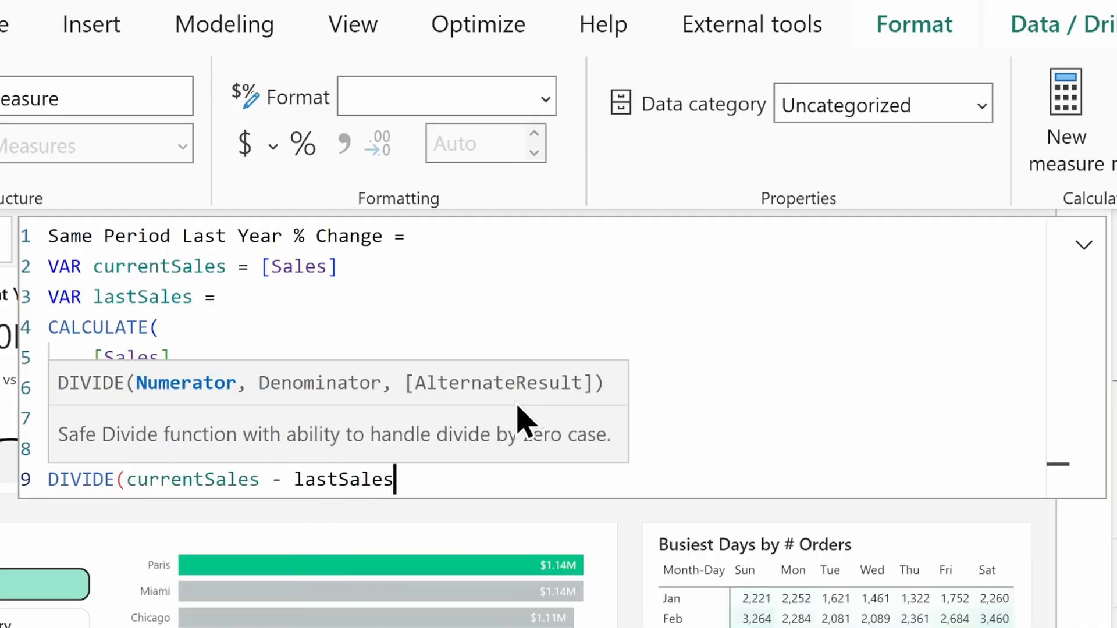
Set the DIVIDE denominator to lastSales and complete the Same Period Last Year % Change measure.
text(m)
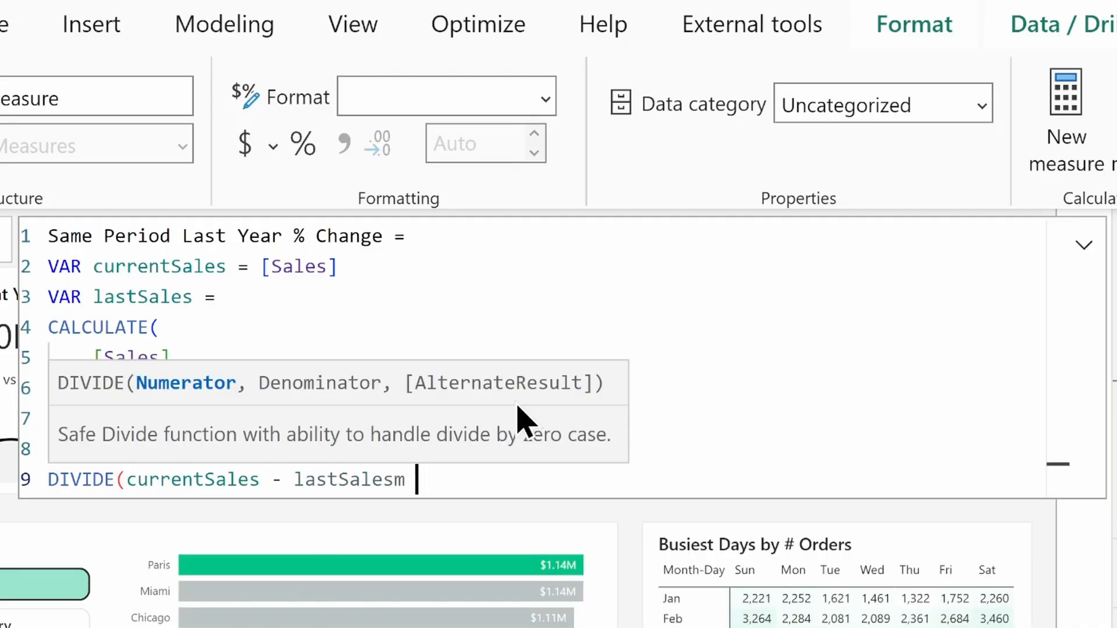
key(BackSpace)
key(BackSpace)
text(, lla)
key(BackSpace)
key(BackSpace)
text(a)
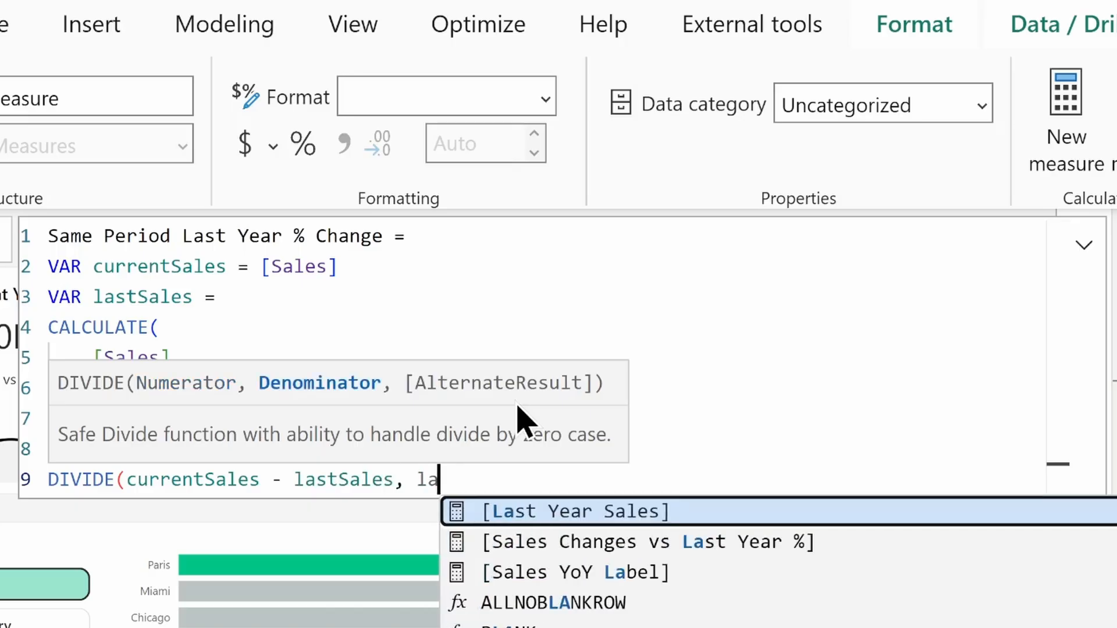
text(st)
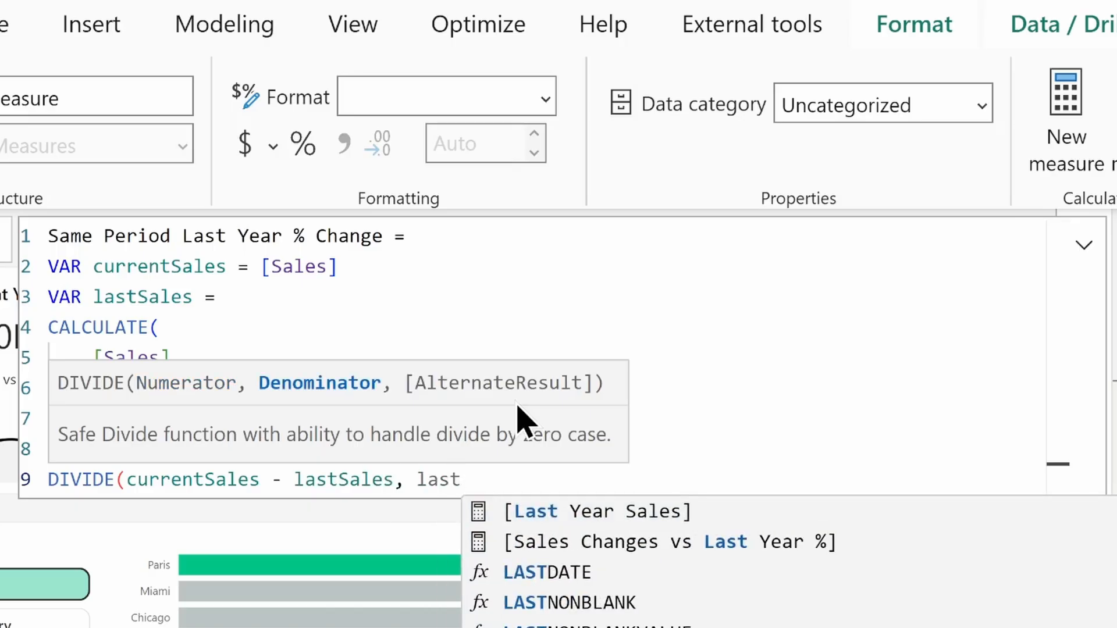
text(Sales))
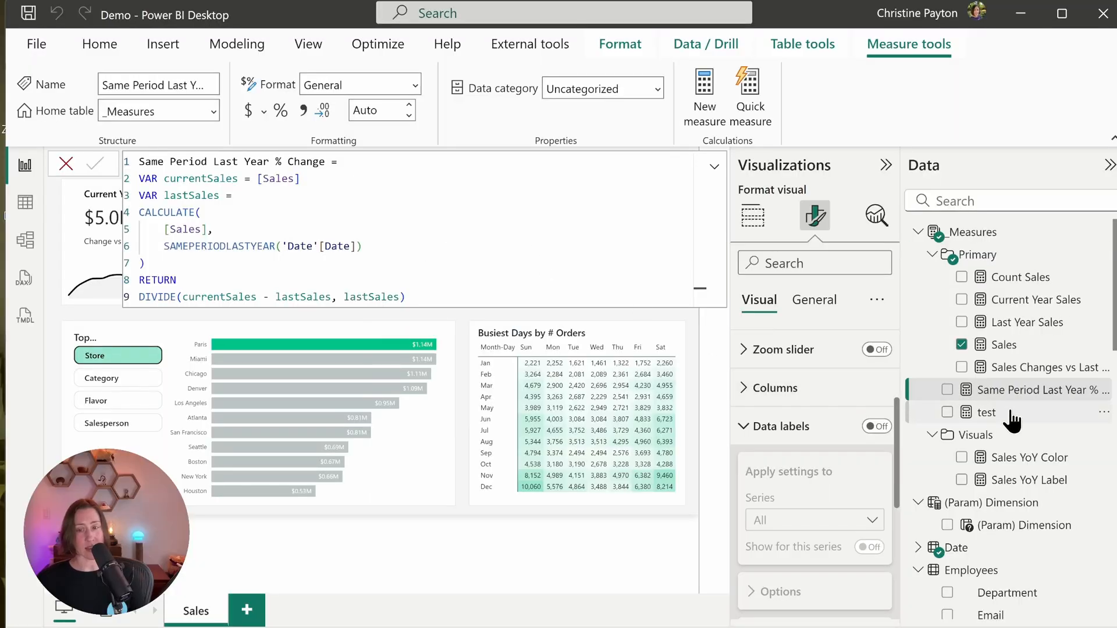
Mark the Date table as a date table using its Date column.
click(1086, 528)
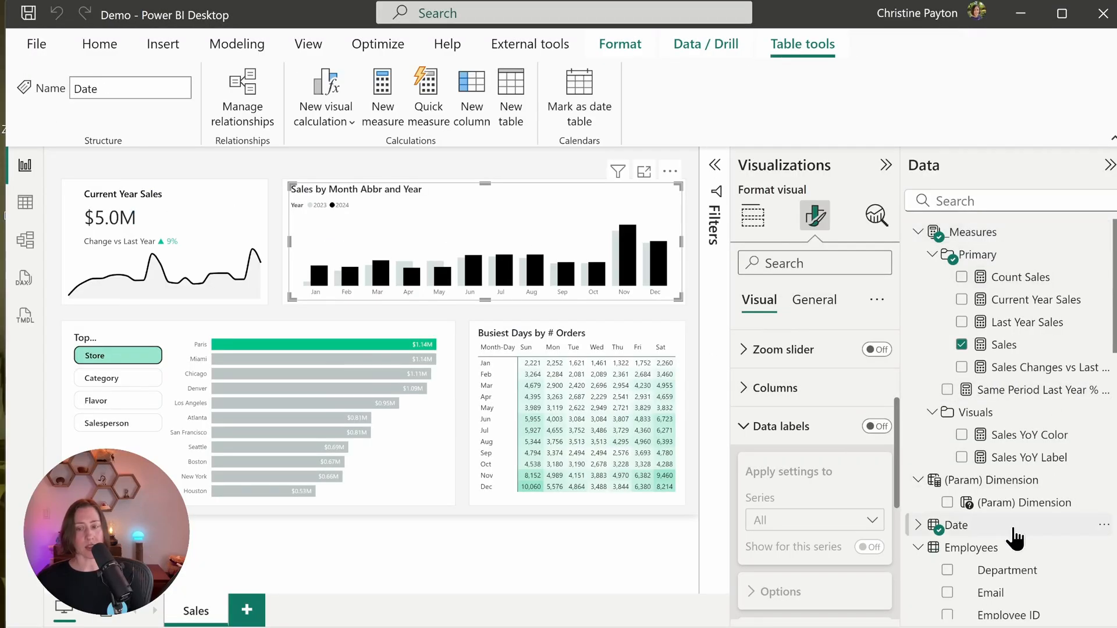
click(1104, 526)
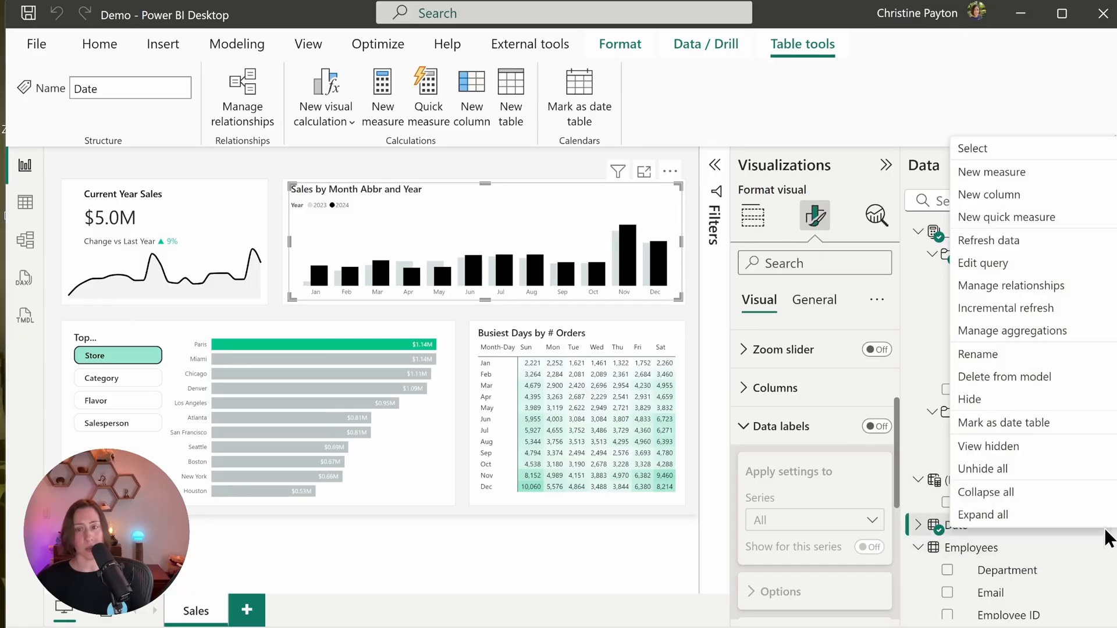
click(1067, 430)
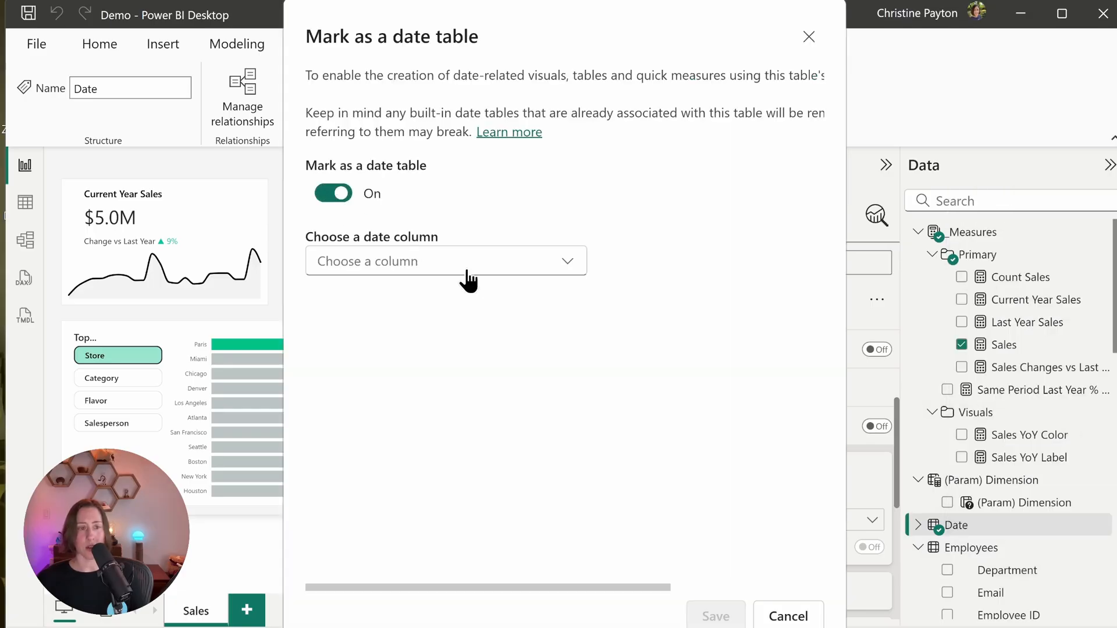
click(532, 265)
click(323, 300)
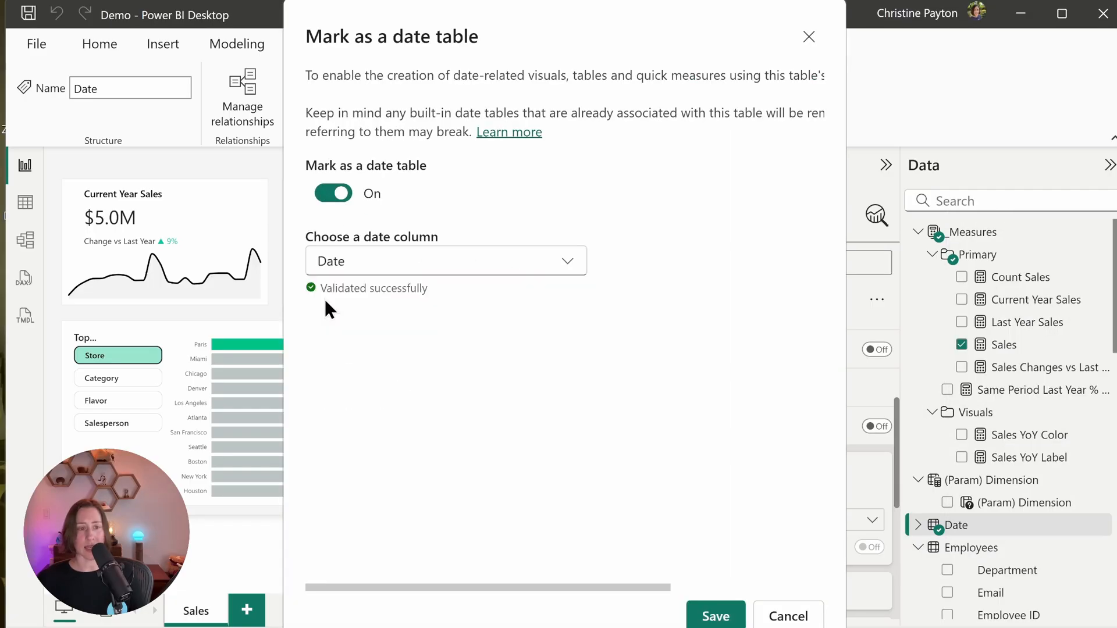
click(720, 618)
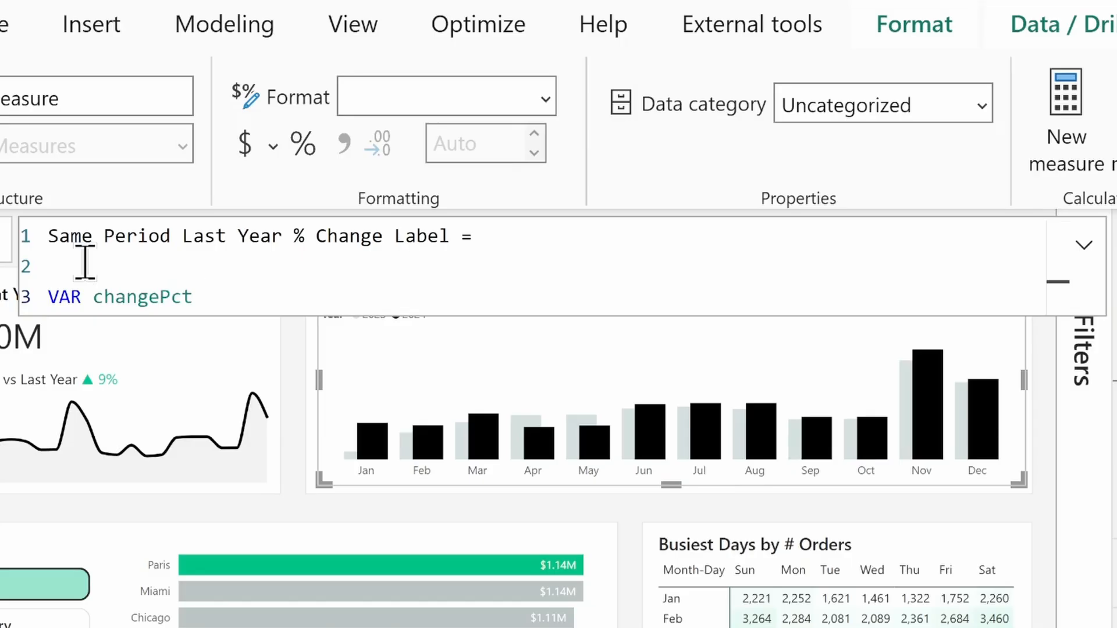
In Same Period Last Year % Change Label, set changePct to [Same Period Last Year % Change] and begin variable triangle with SWITCH(TRUE(),.
text(= [Same Period Last Year % Change])
key(Return)
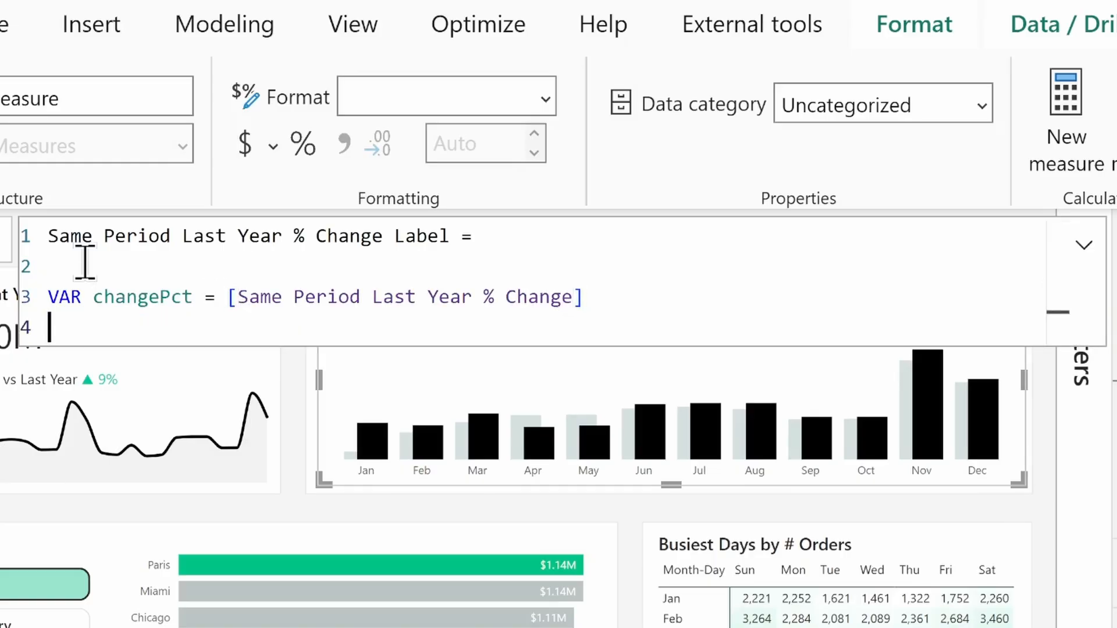
text(VAR triangle =)
key(Return)
text(w)
key(BackSpace)
text(SWITCH()
key(Return)
text(tu)
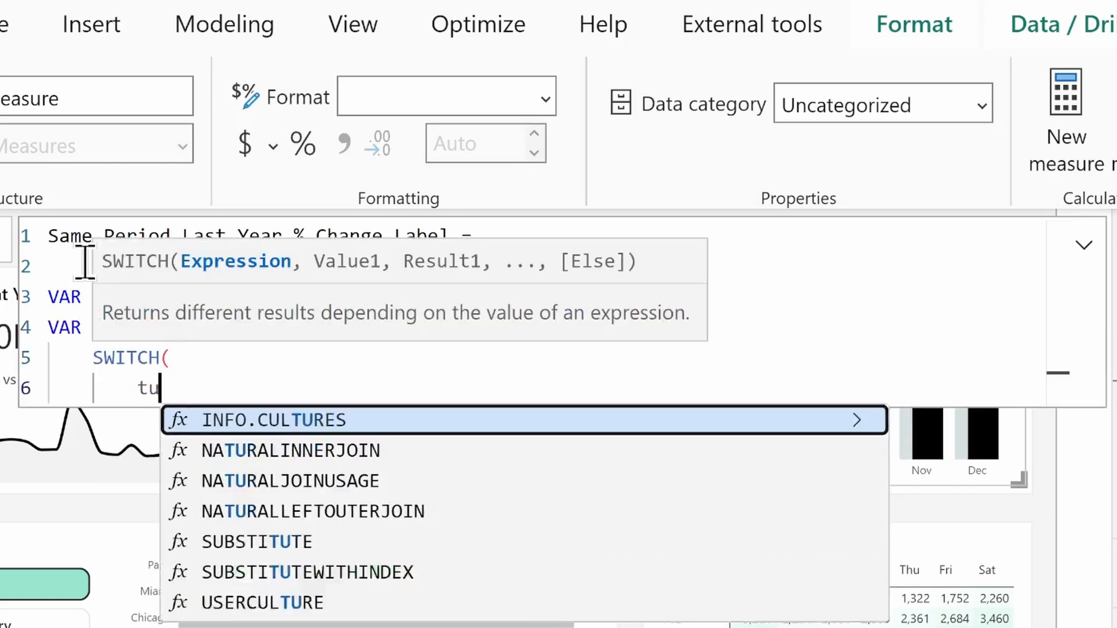
text(r)
key(Tab)
text((),)
key(Return)
Make the triangle SWITCH return UNICHAR(9650) when changePct > 0.
text(changePct > )
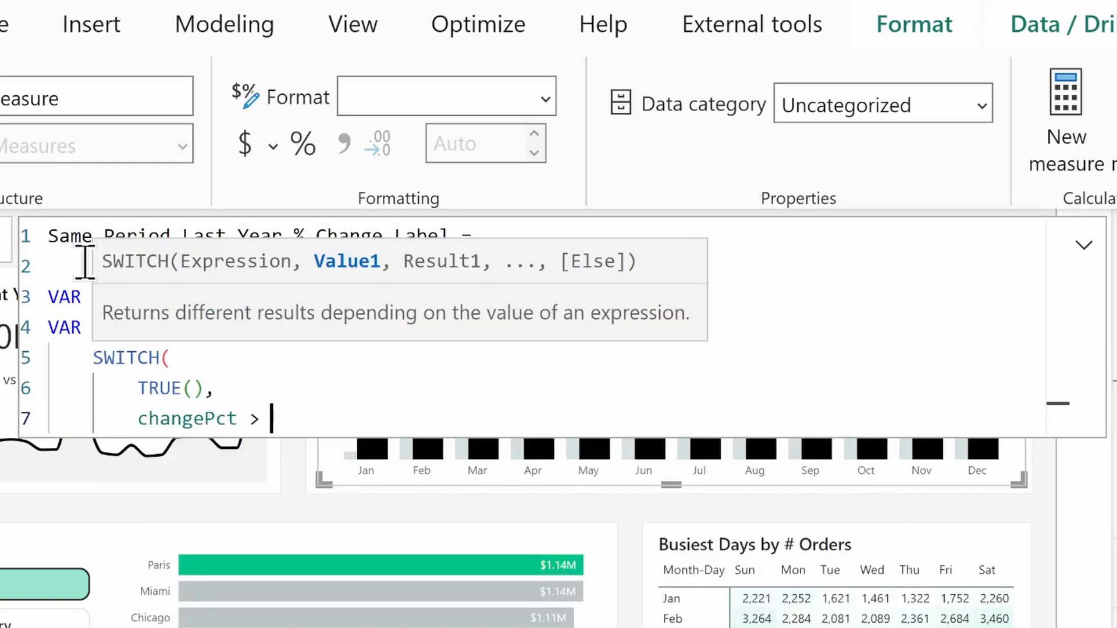
text(0, unic)
key(Tab)
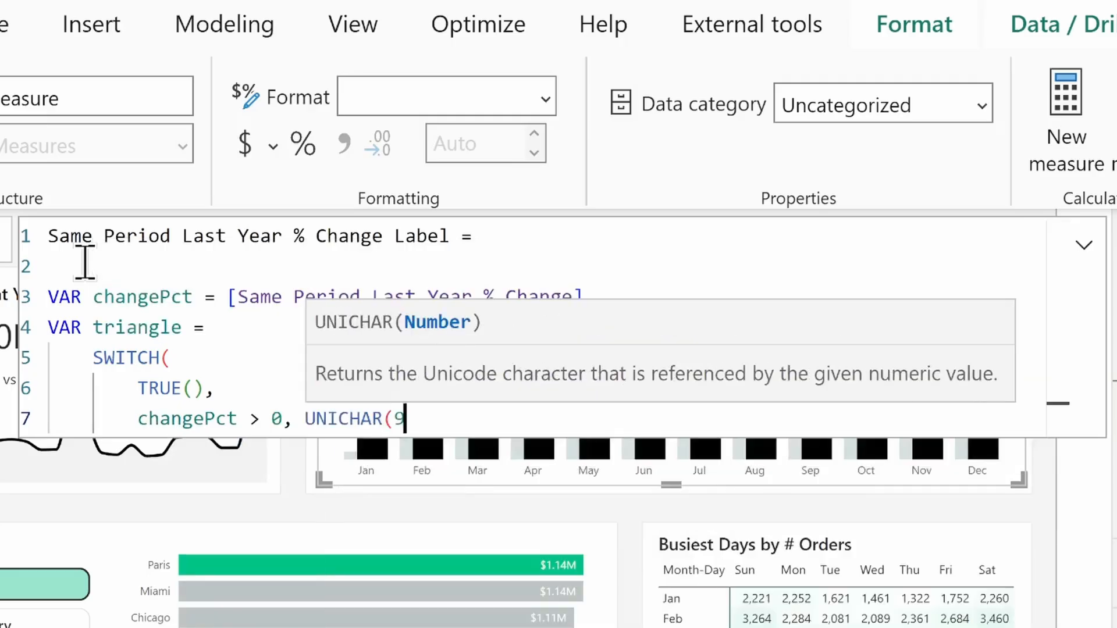
text(9650),)
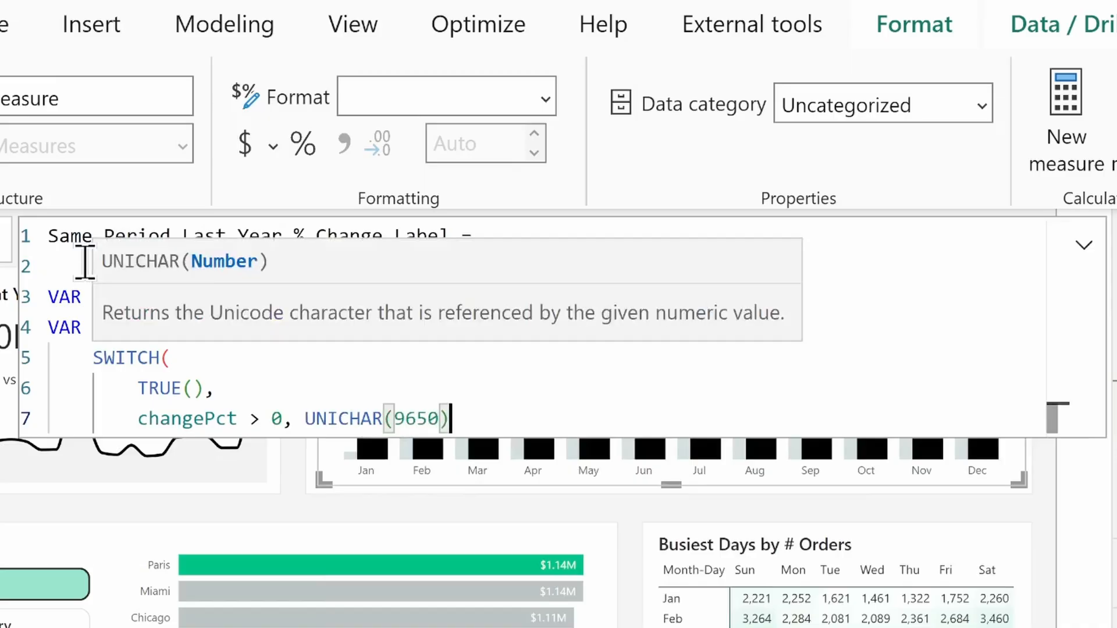
Make the triangle SWITCH return UNICHAR(9660) when changePct < 0 and an empty string otherwise.
key(Return)
text(changePct <)
text( 0)
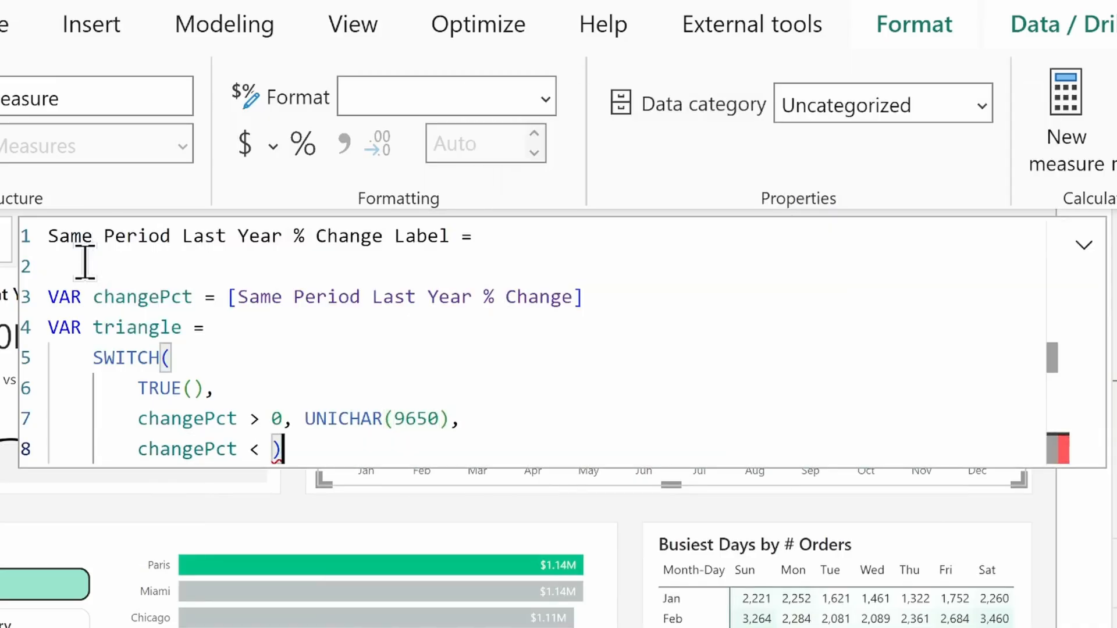
text(, uni)
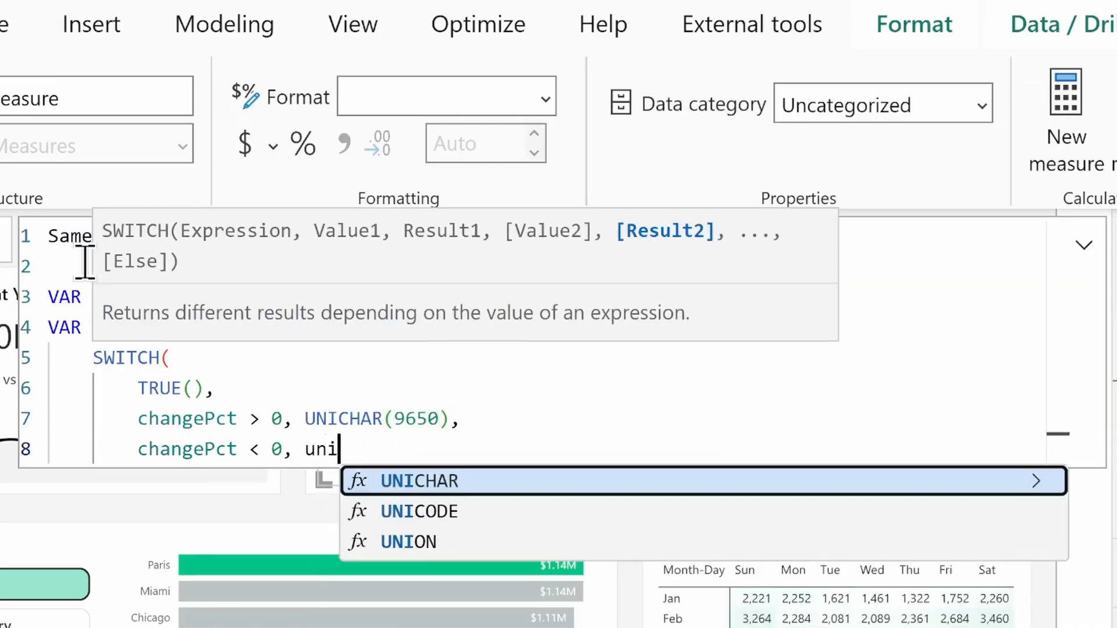
key(Tab)
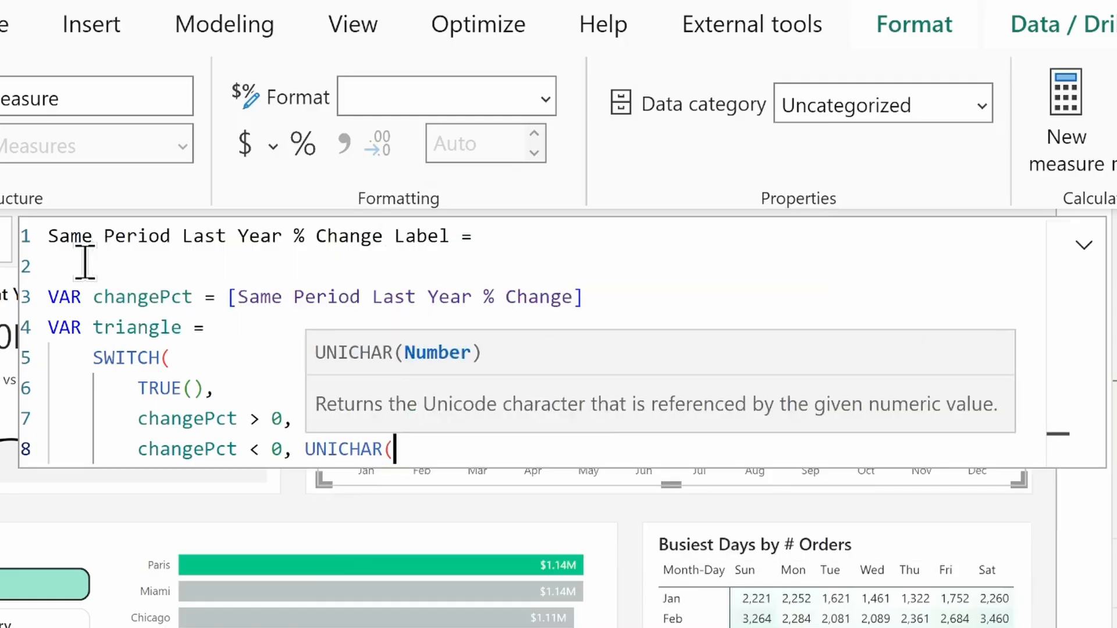
text(9660)
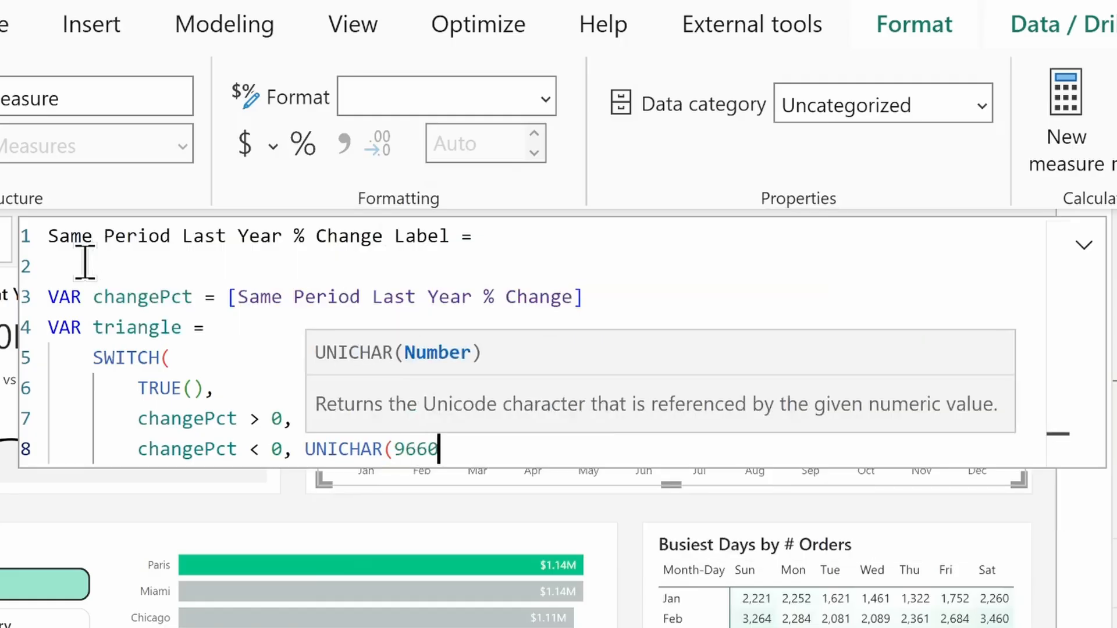
text(),)
key(Return)
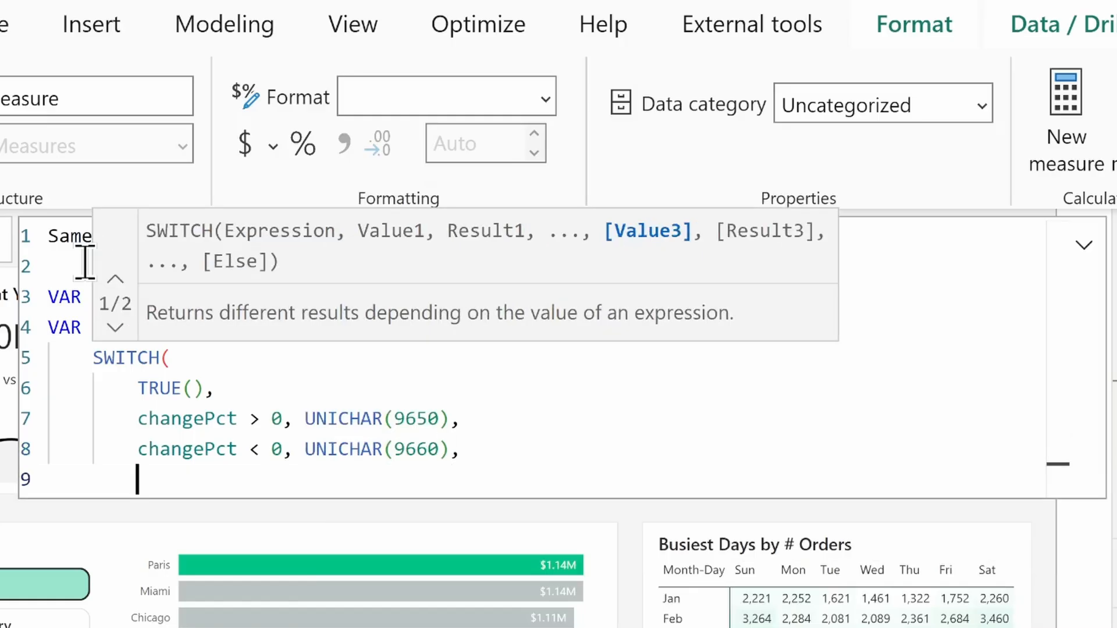
text(""))
key(Return)
Have the label measure return triangle & " " & FORMAT(changePct *100, "0") & "%".
text(RETURN )
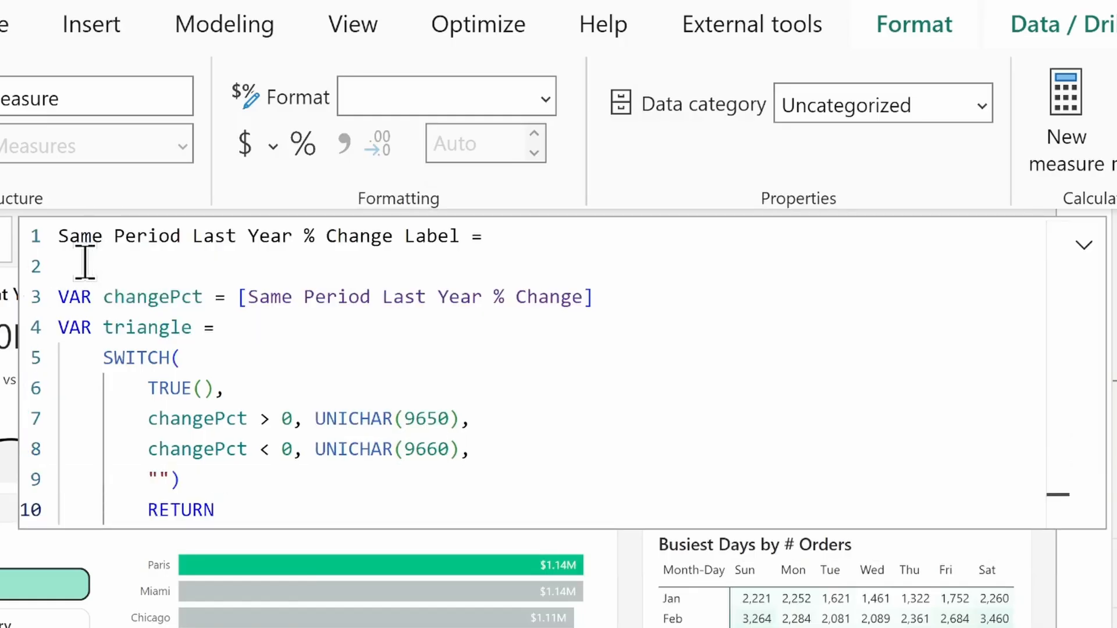
text(triangle &)
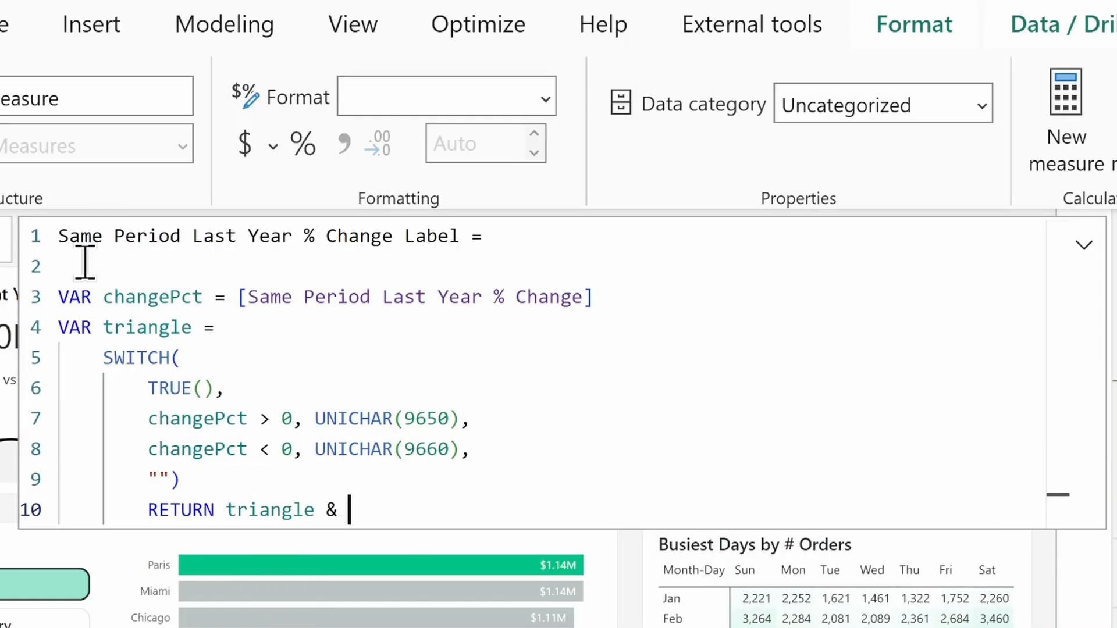
text( " " & FORMAT()
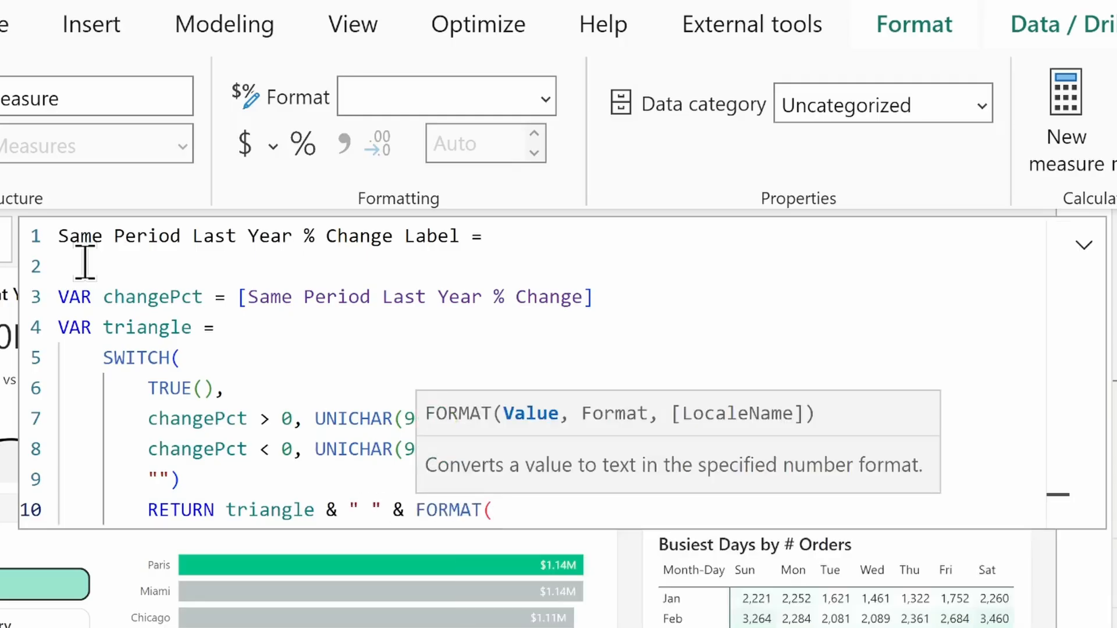
text(ch)
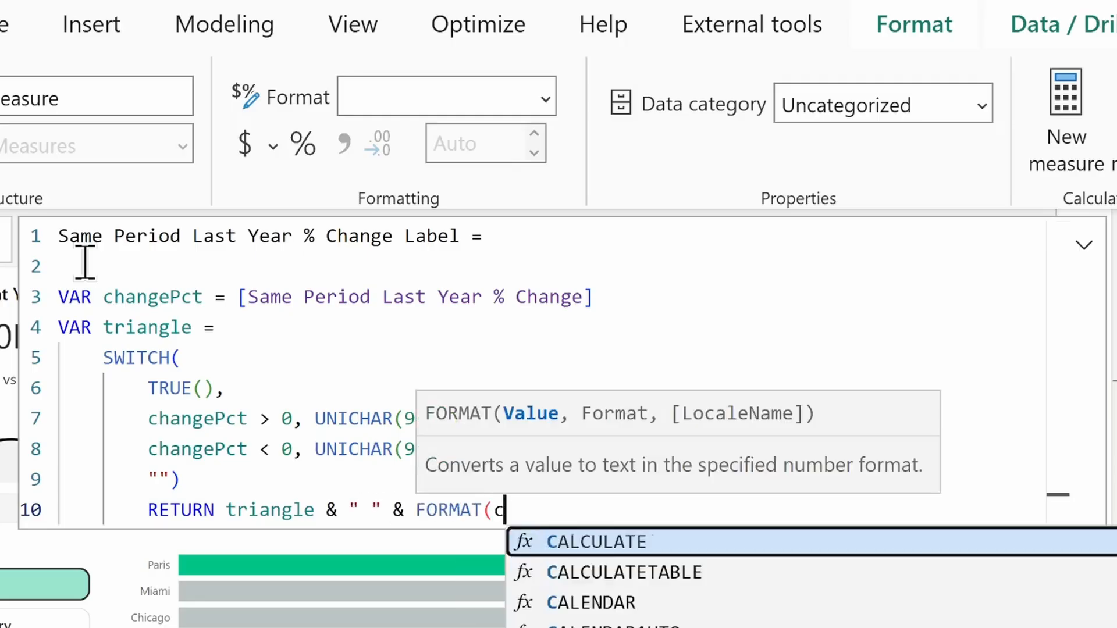
key(Tab)
text(*10)
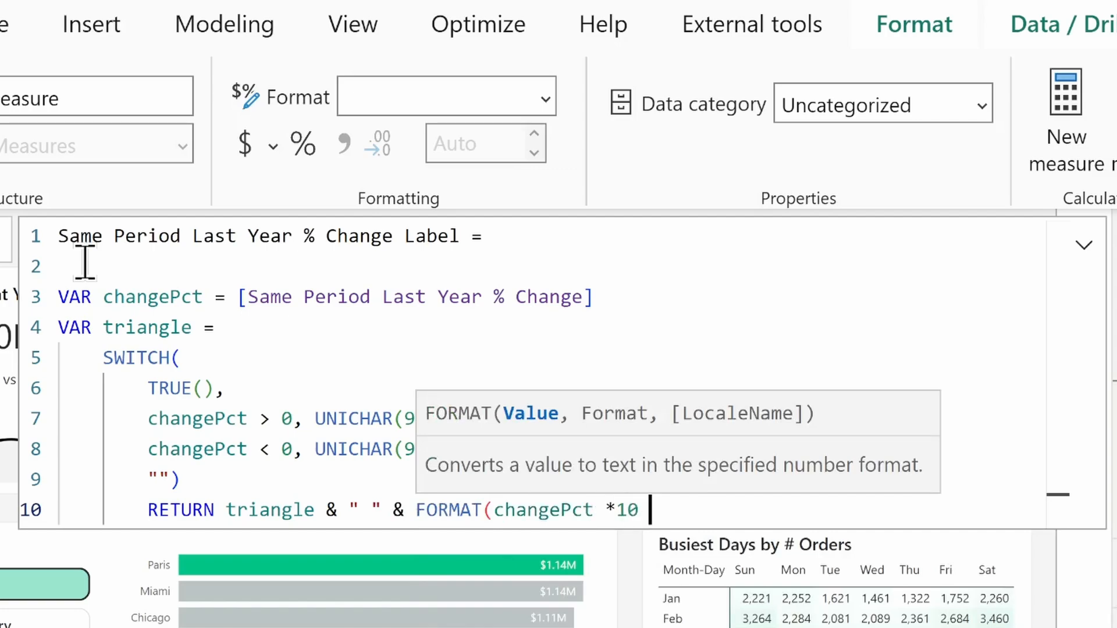
key(BackSpace)
text(0, "0") & %)
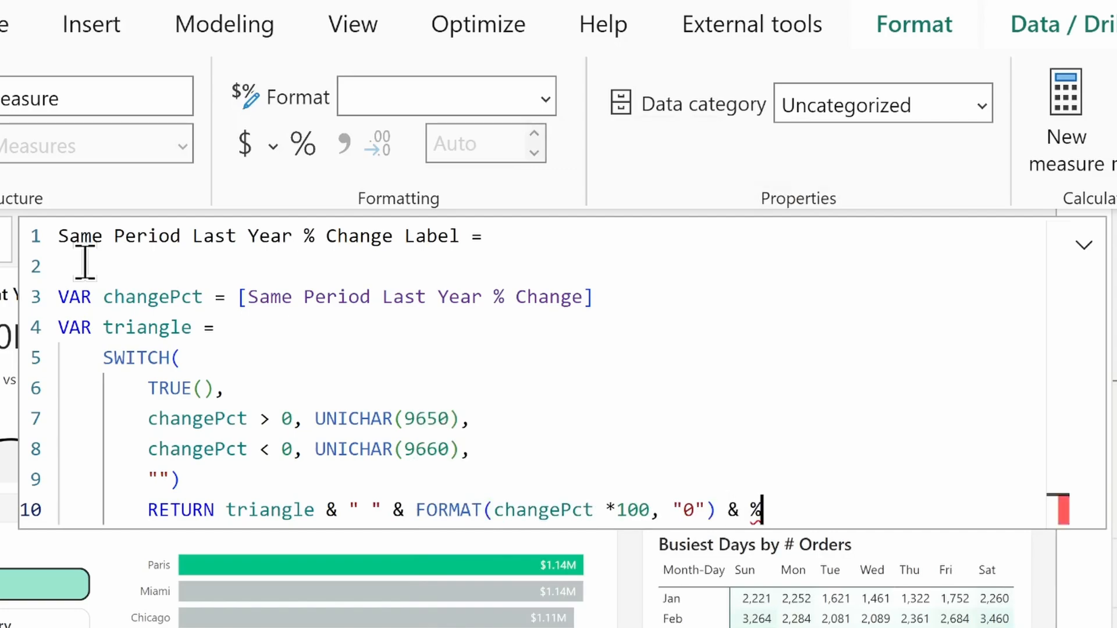
key(BackSpace)
text("%")
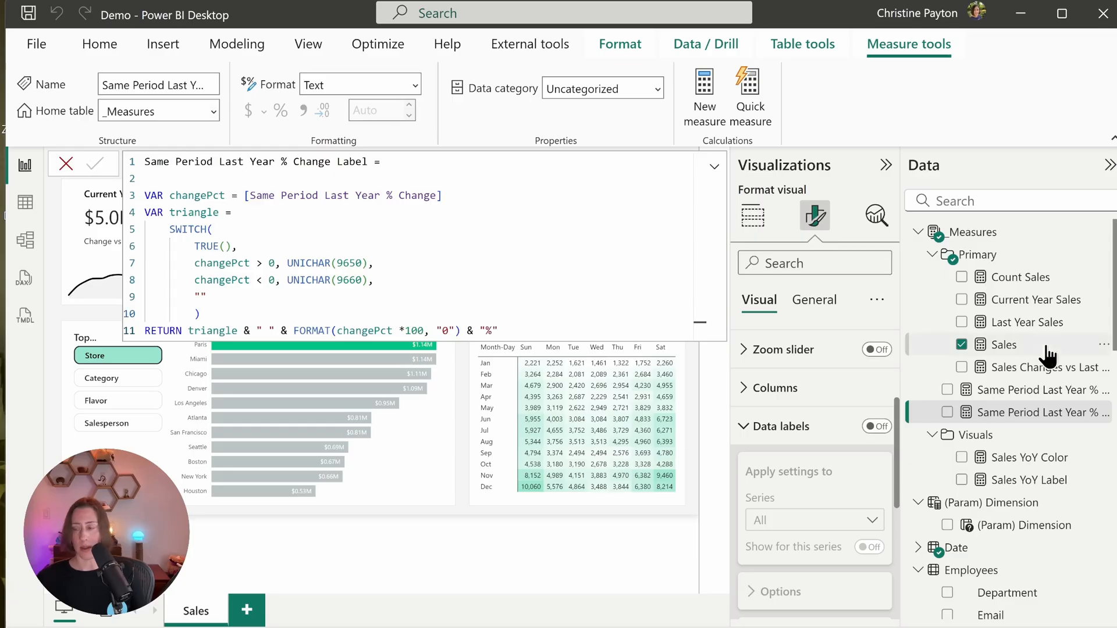
Create the measure Same Period Last Year % Change Color with a variable changePct equal to [Same Period Last Year % Change].
click(704, 93)
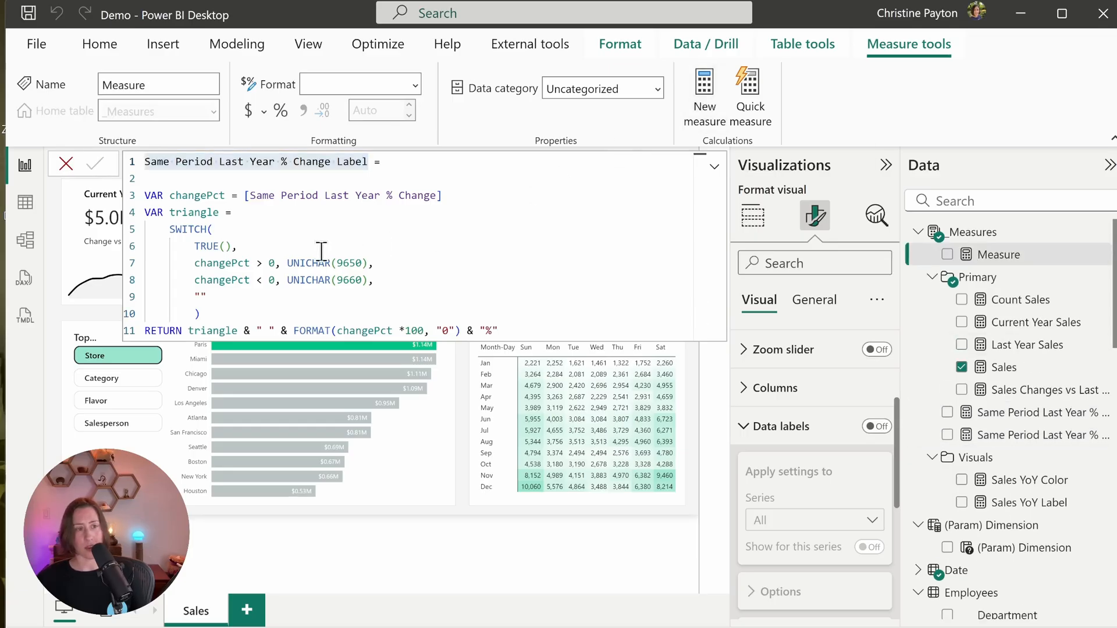
text(Same Period Last Year % Change Color =)
key(shift+Return)
text(var changePct = [Same Period Last Year % Change])
key(shift+Return)
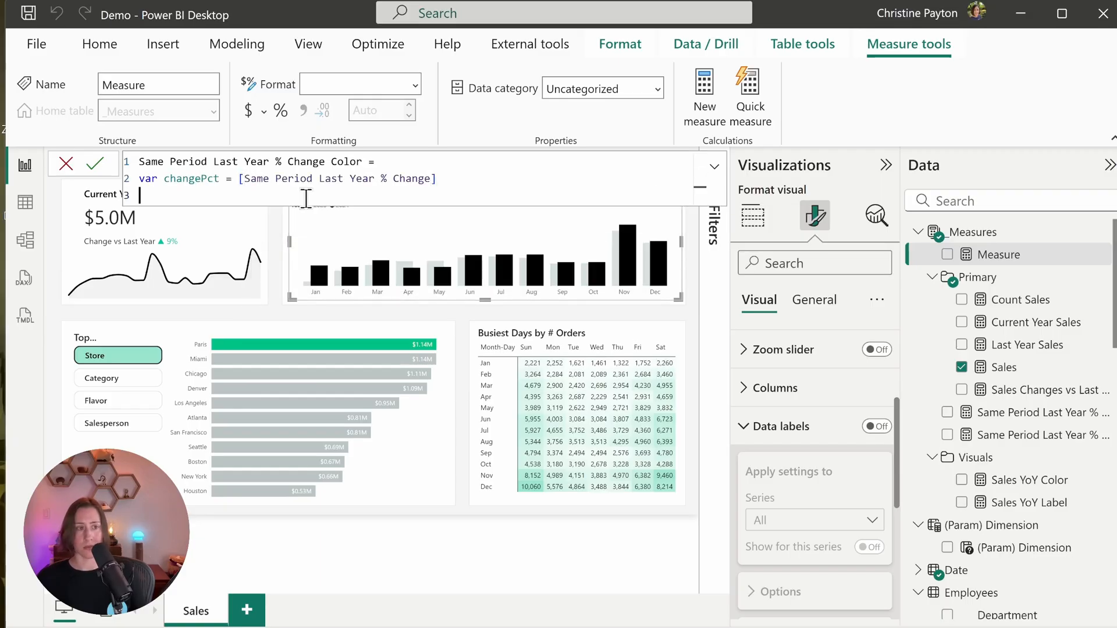
double_click(143, 178)
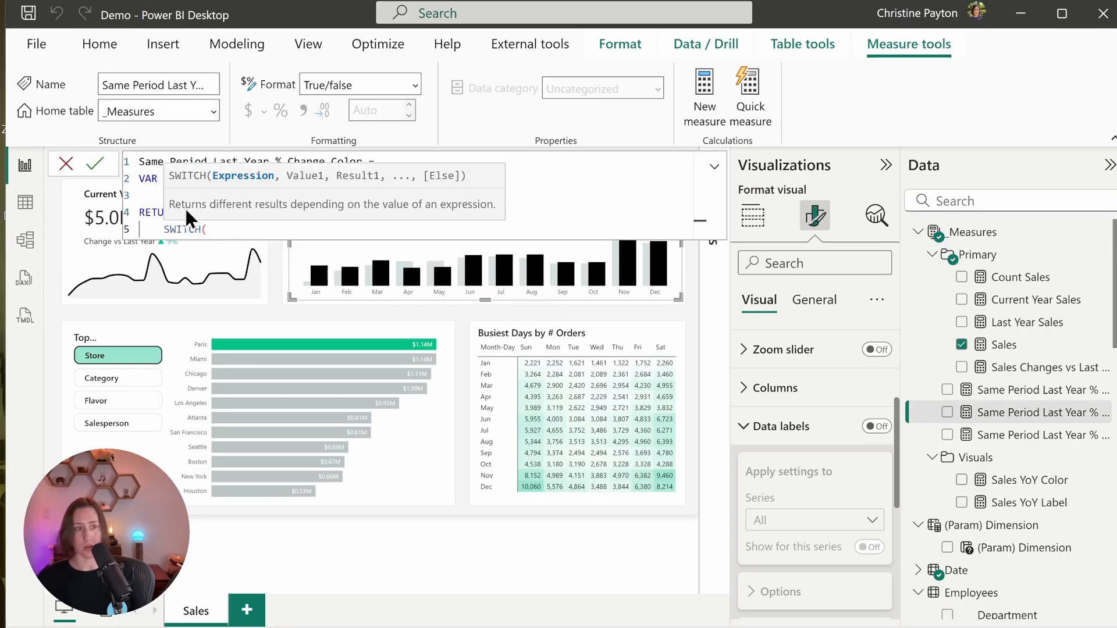
Make the color measure's SWITCH evaluate TRUE() and return "good" when changePct > 0.
key(shift+Return)
text(TRUE())
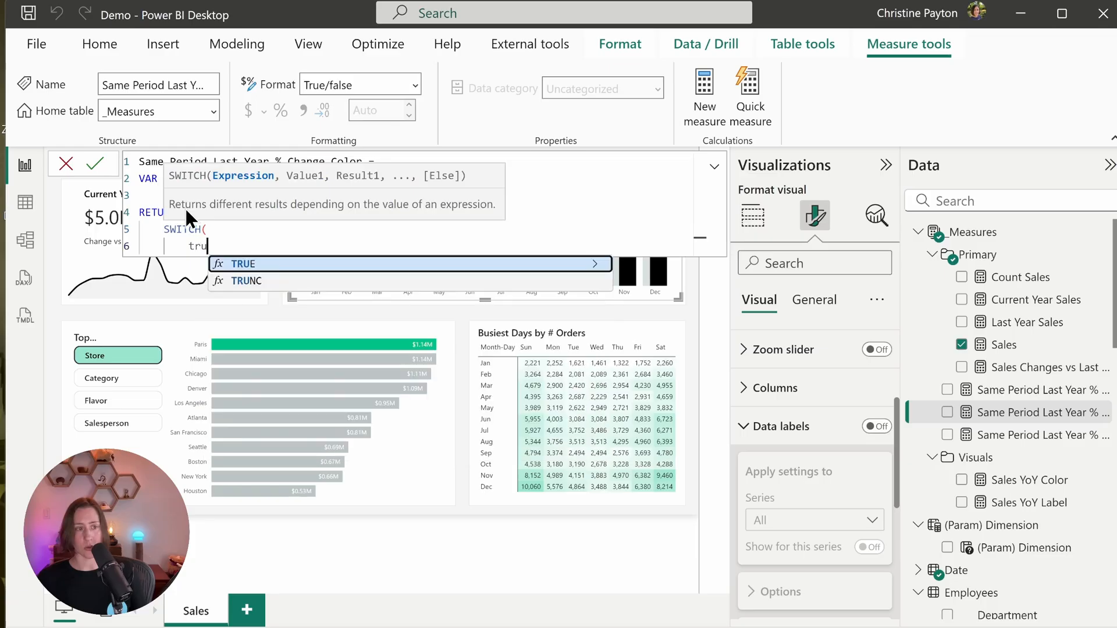
text(,)
key(shift+Return)
text(changePct)
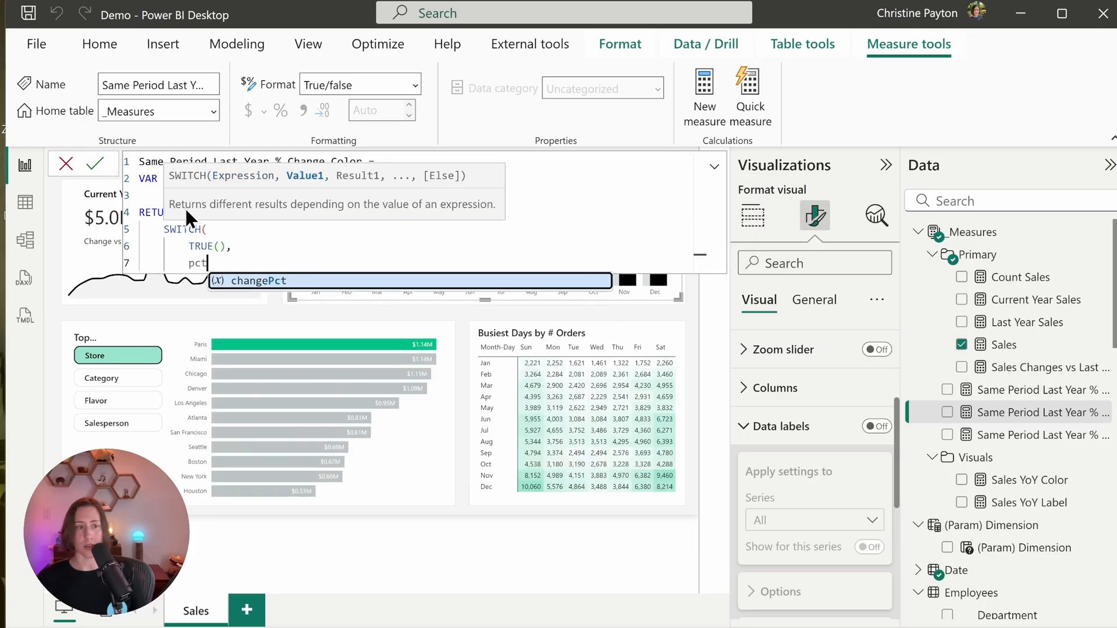
text( > )
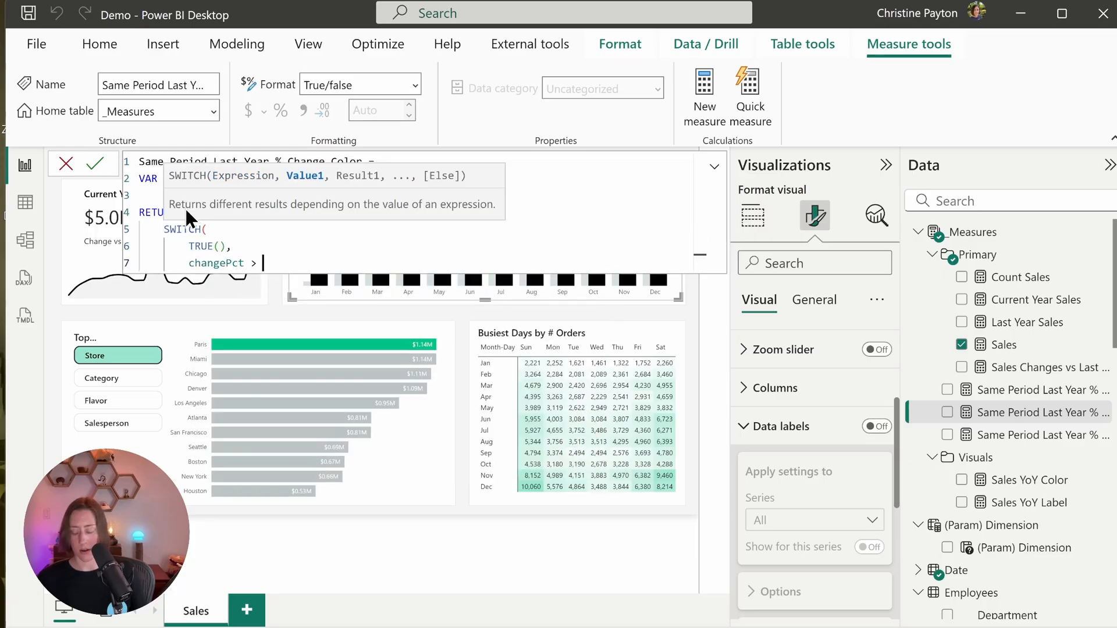
text(0, "good",)
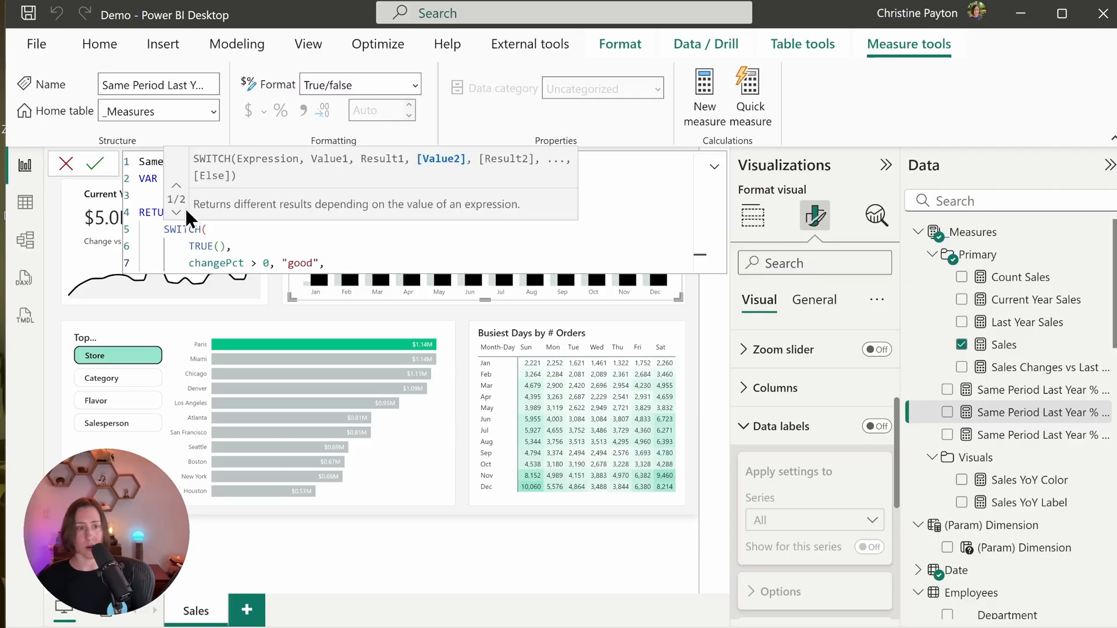
Return "bad" when changePct < 0 and "#000000" otherwise, then close the SWITCH and commit the color measure.
key(shift+Return)
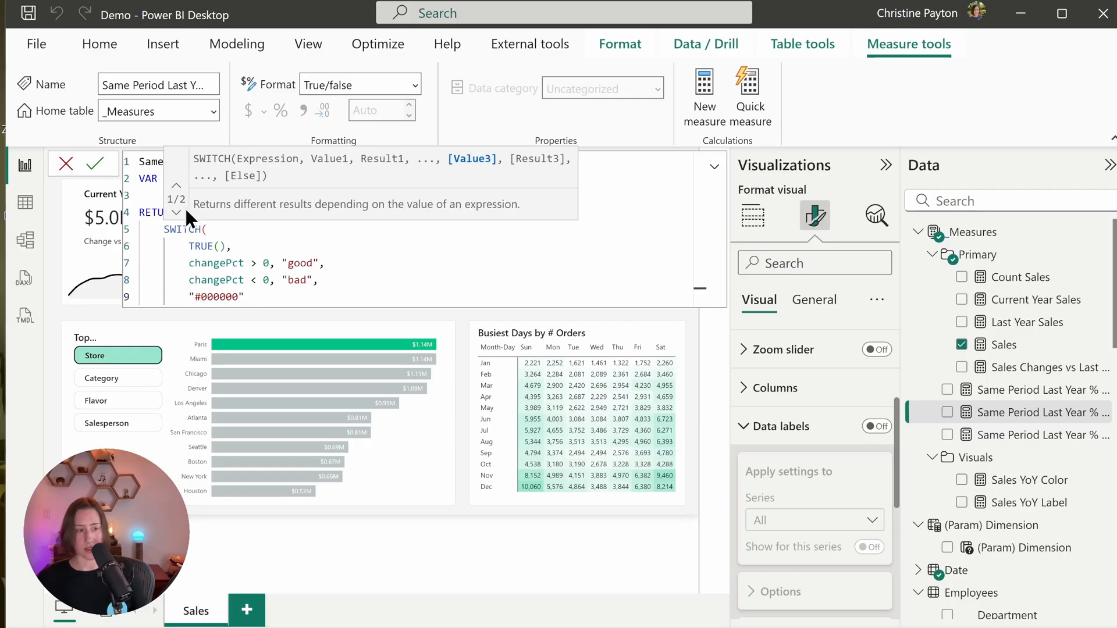
key(shift+Return)
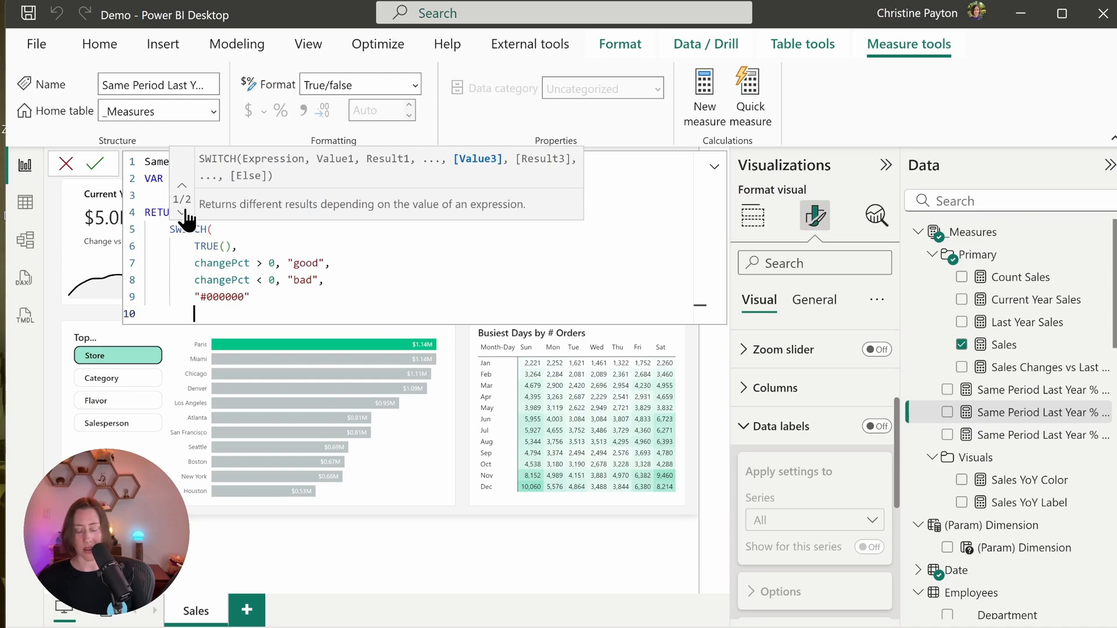
text())
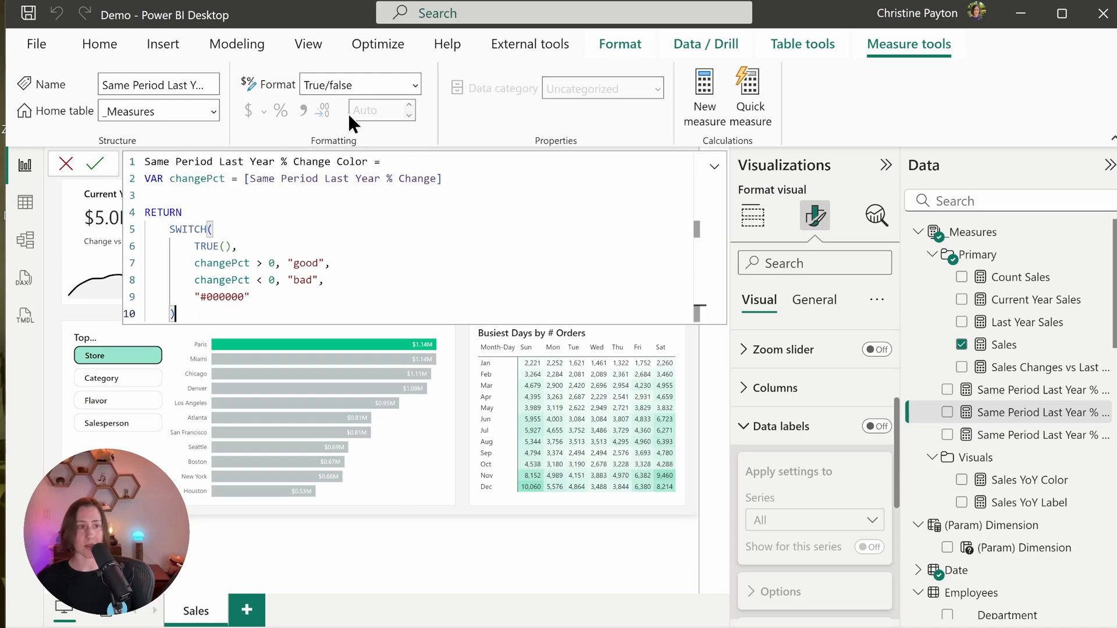
key(Return)
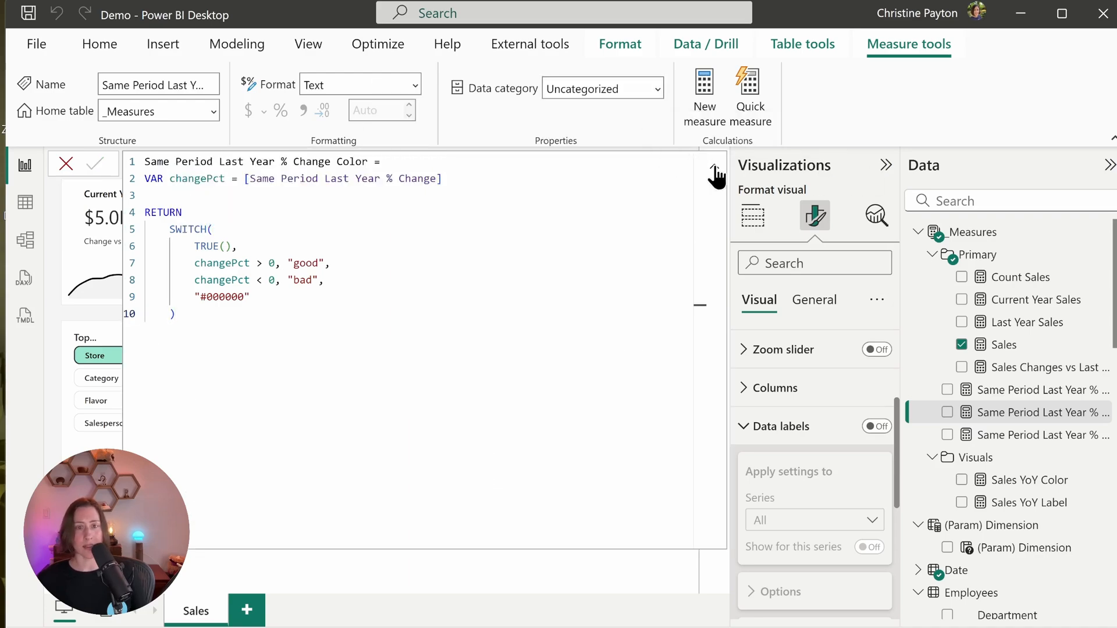
Collapse the formula editor and turn on data labels for the monthly sales column chart.
click(713, 170)
click(916, 390)
scroll(900, 395, up, 1)
click(878, 447)
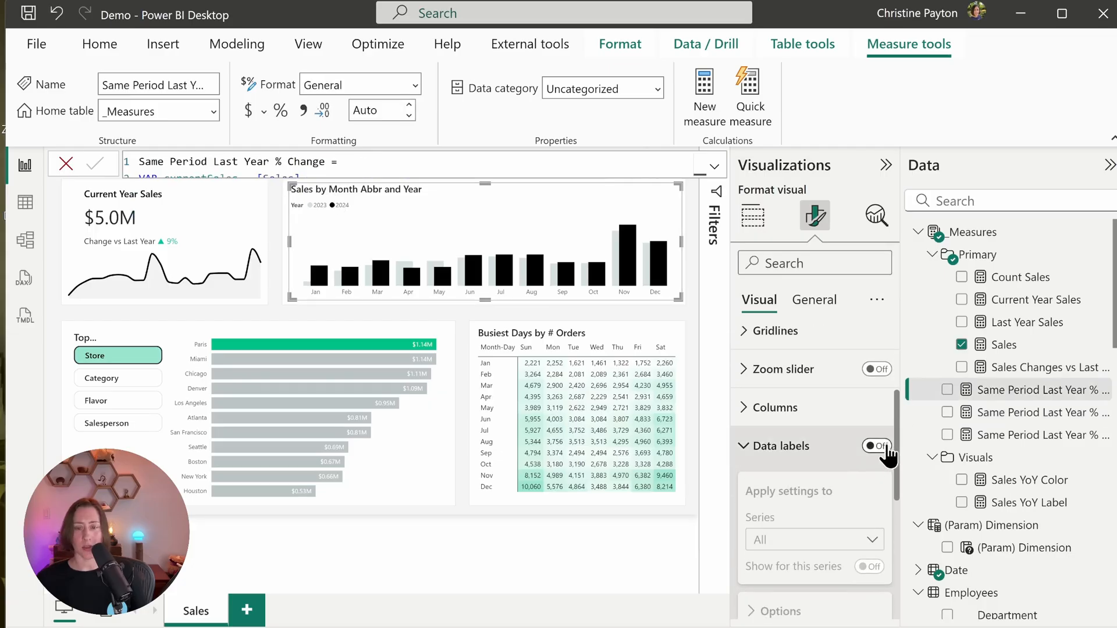
Hide the data labels of the 2023 series and set the label settings back to apply to all series.
scroll(830, 330, down, 3)
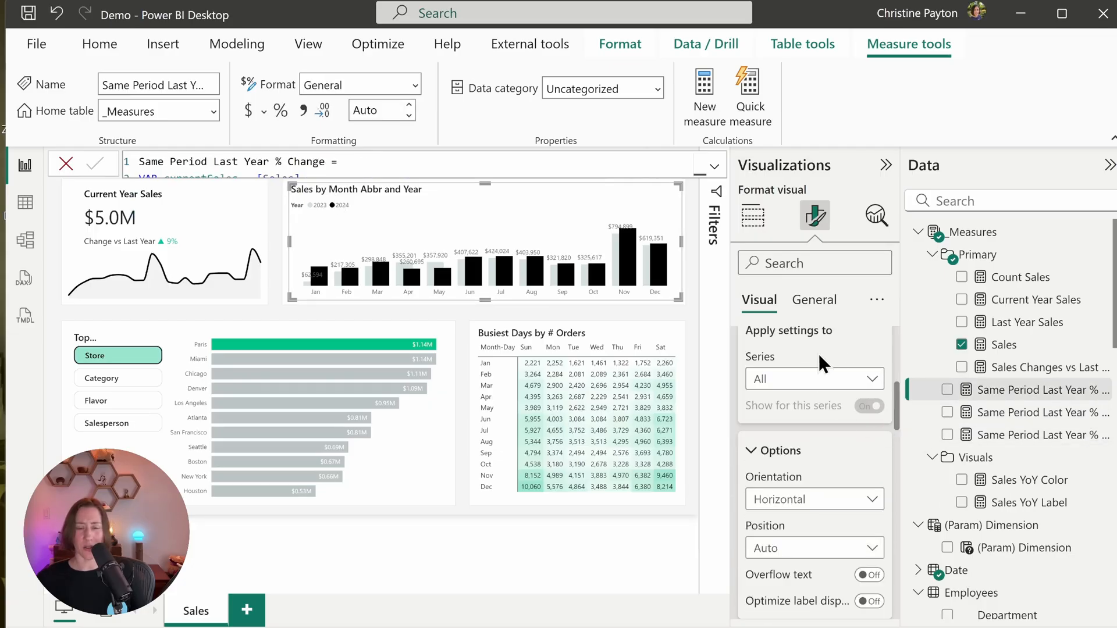
click(873, 380)
click(813, 422)
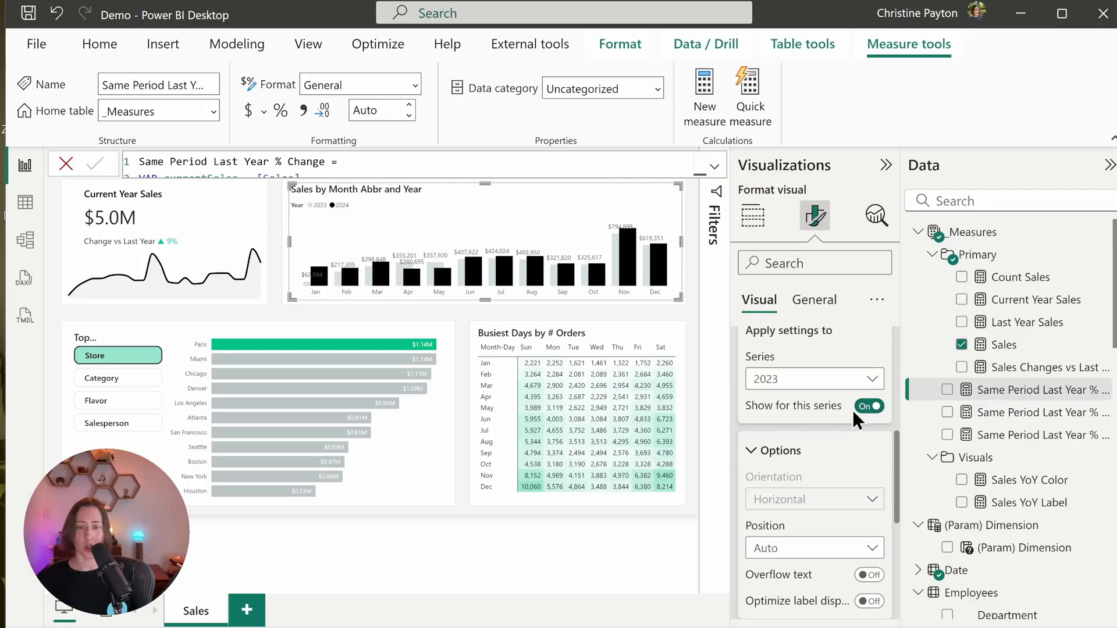
click(867, 407)
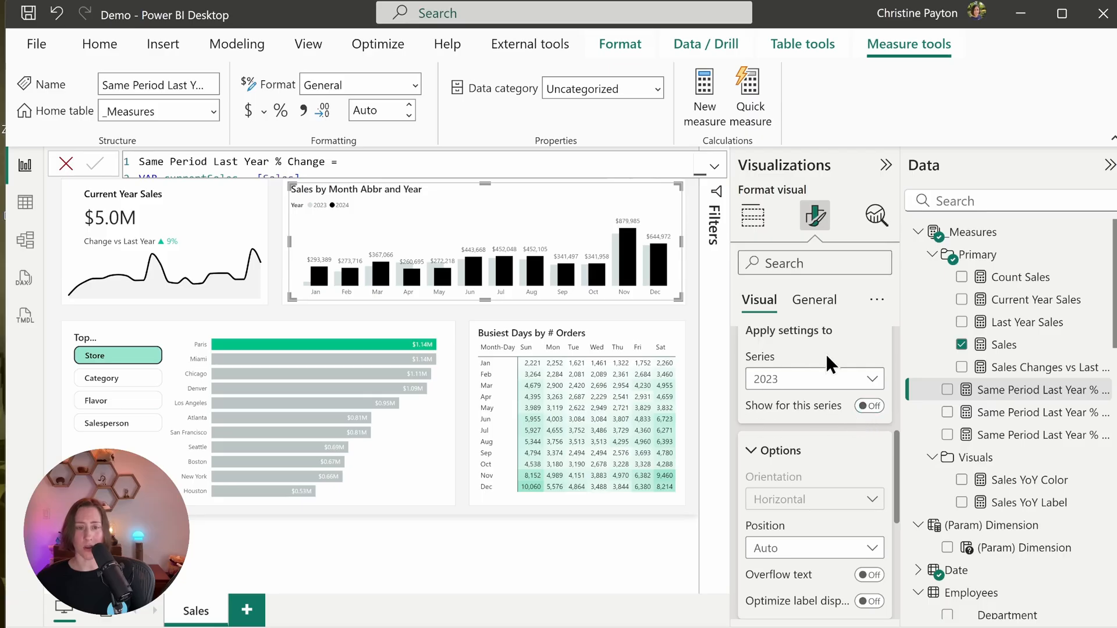
click(812, 384)
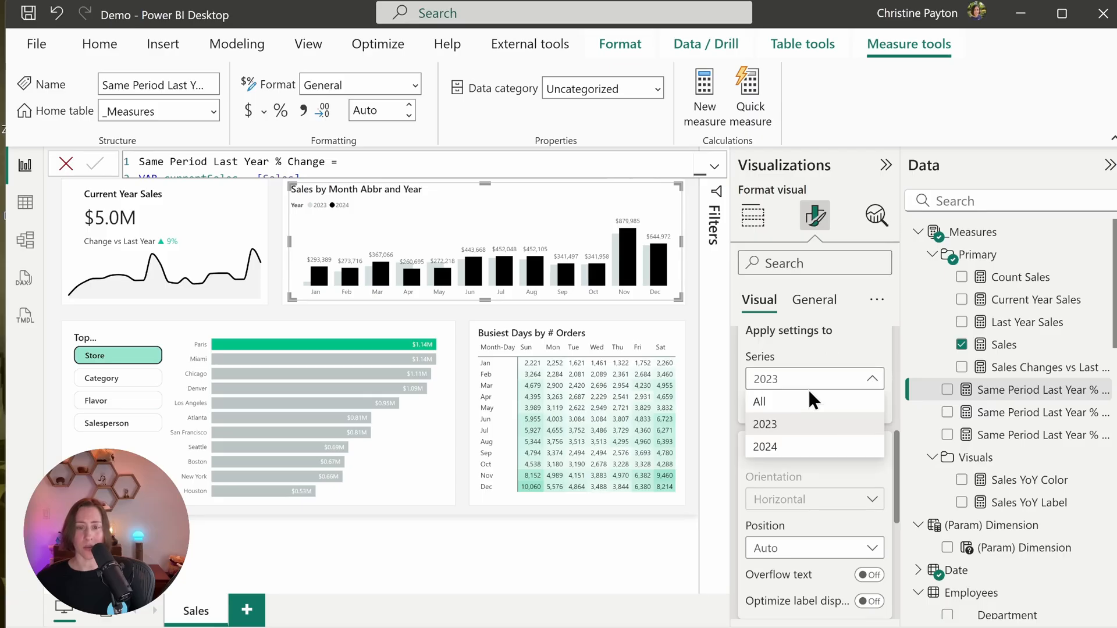
click(812, 401)
scroll(803, 378, down, 2)
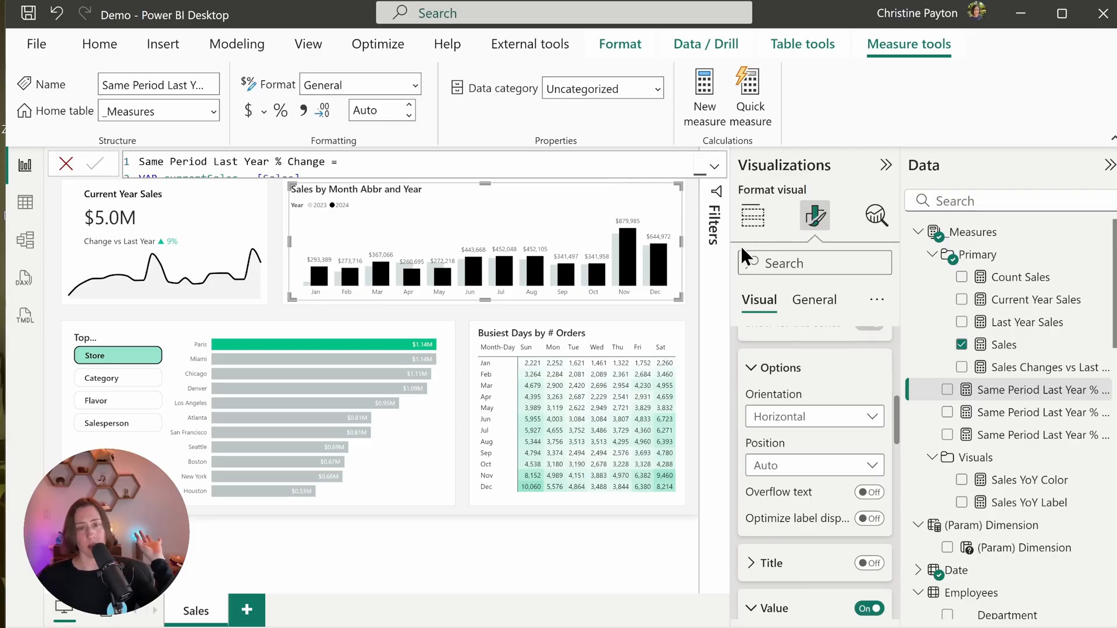
Filter the column chart's Year field with basic filtering to 2023 and 2024.
click(715, 228)
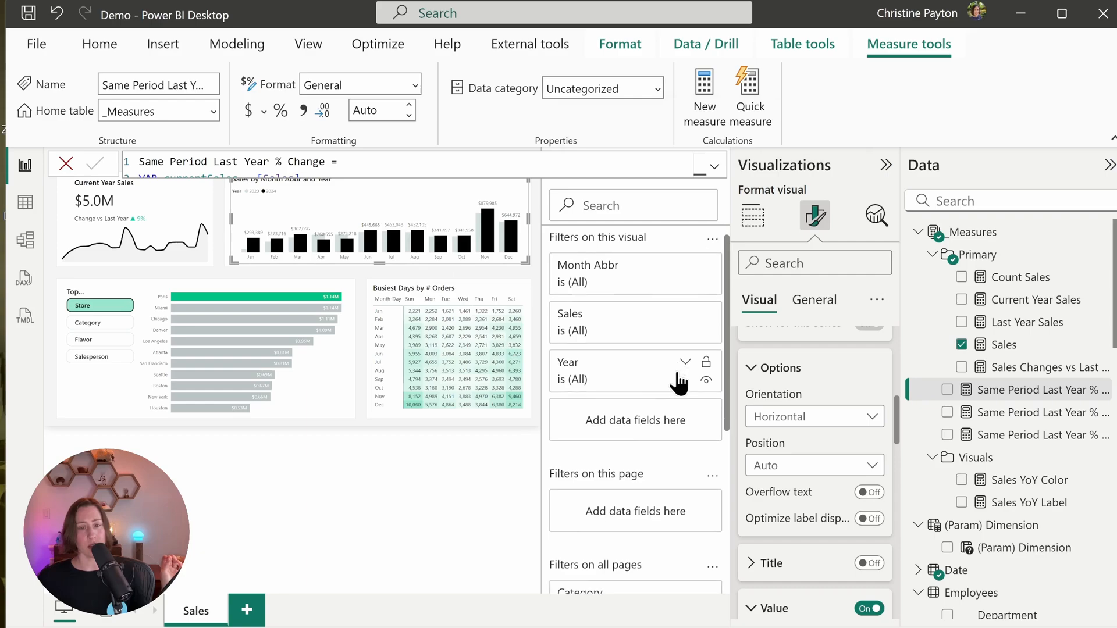
click(588, 378)
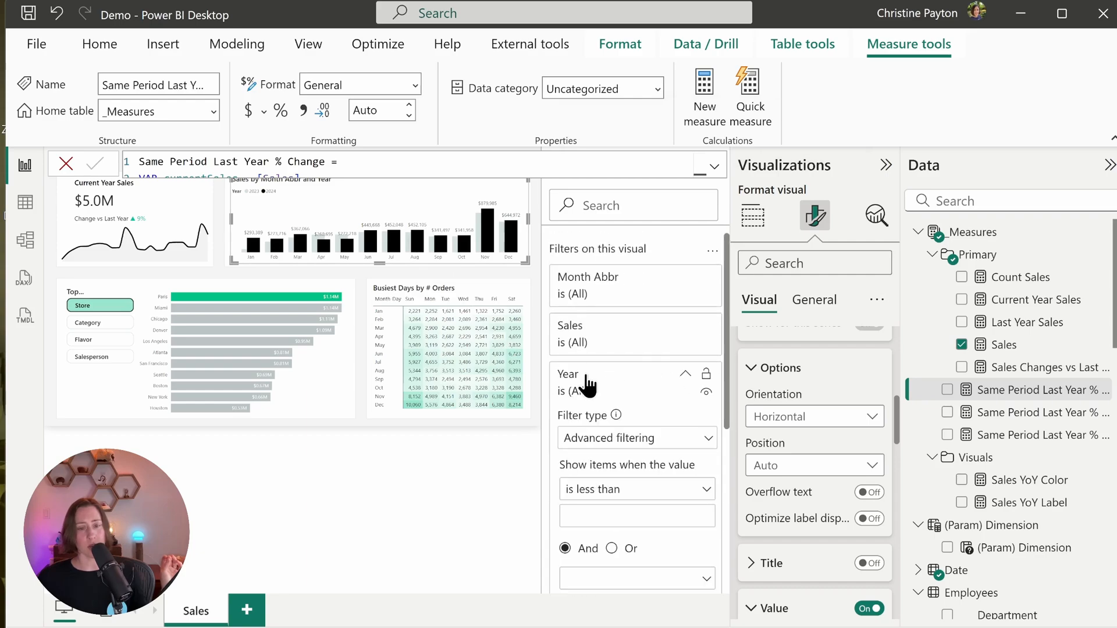
click(615, 448)
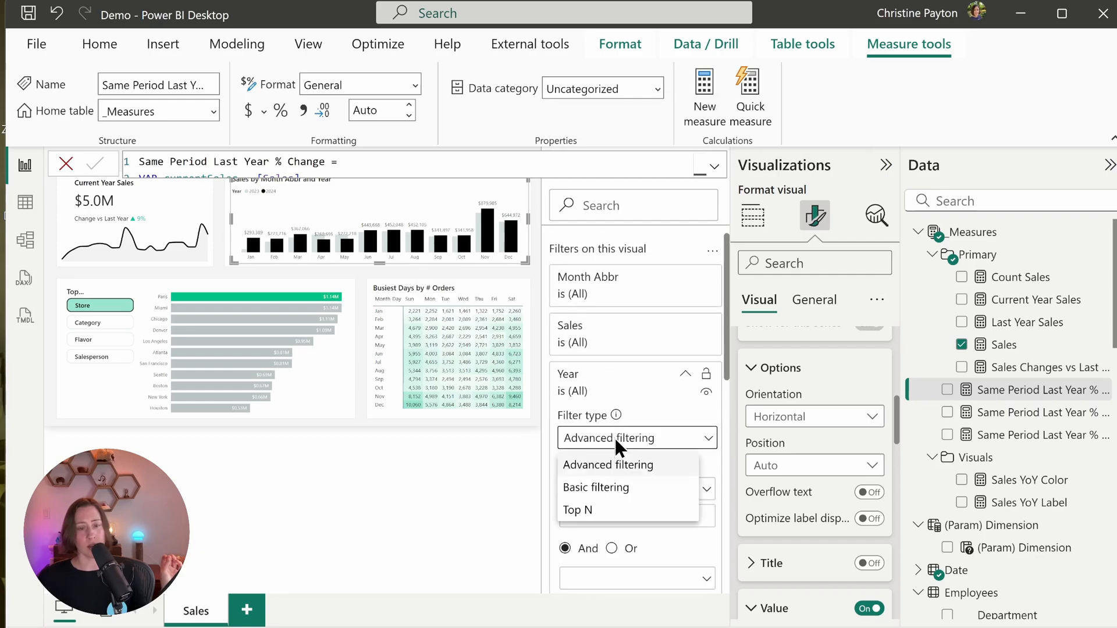
click(616, 490)
scroll(638, 462, down, 2)
scroll(640, 463, up, 2)
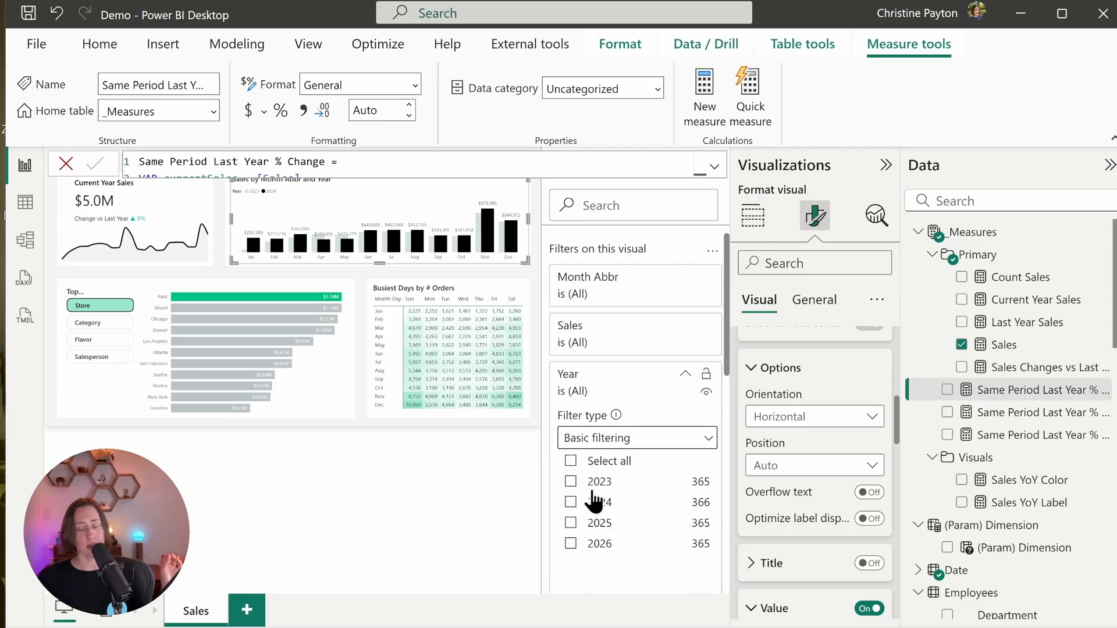
click(571, 482)
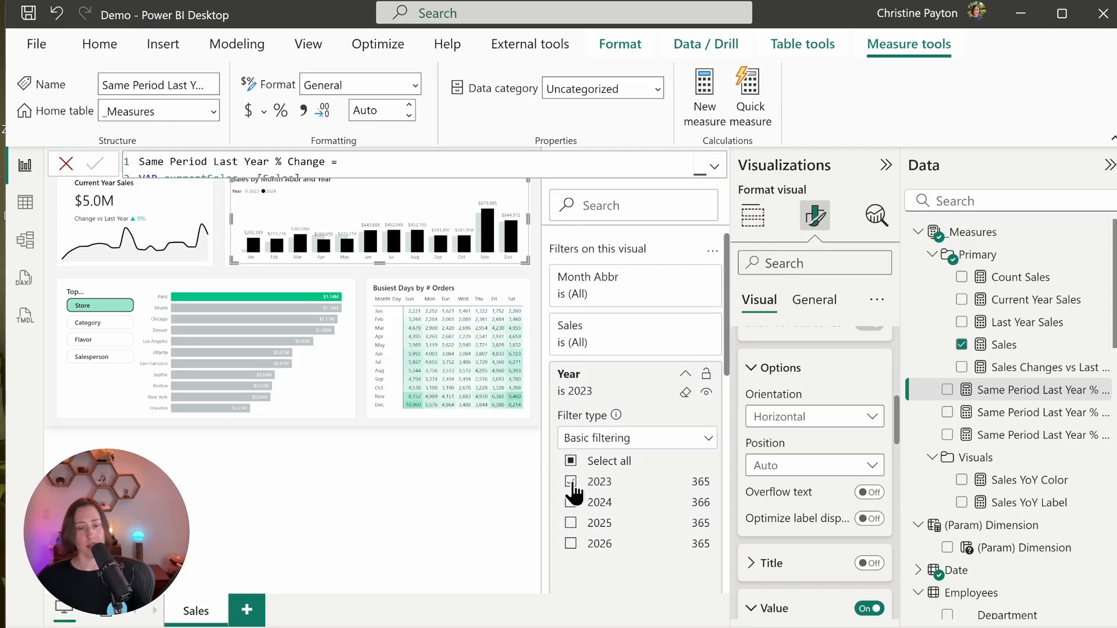
click(570, 503)
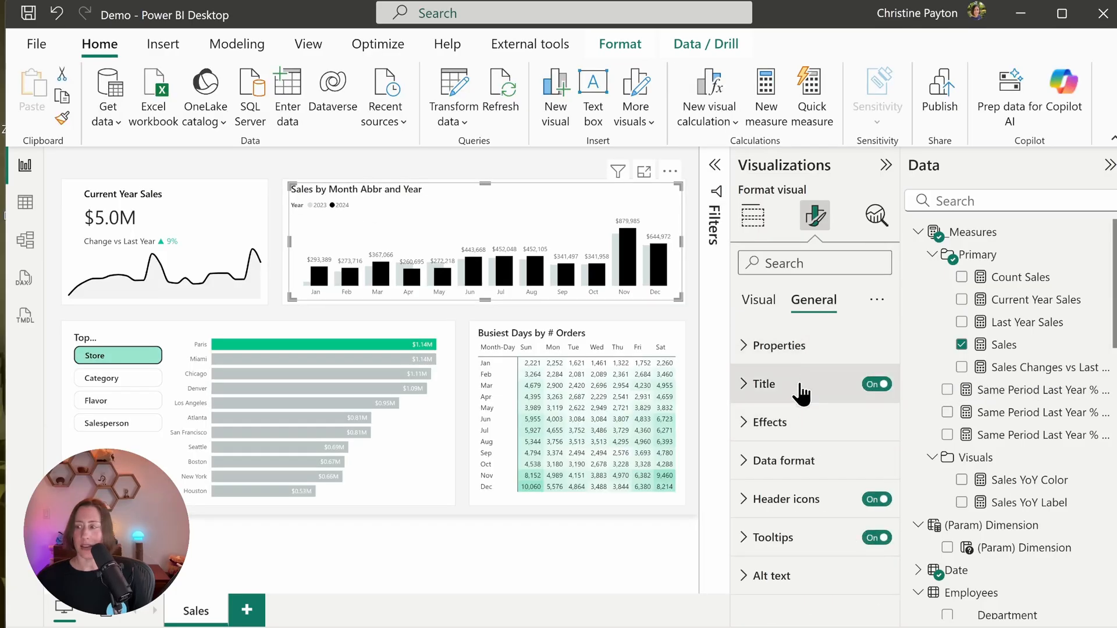
Set the column chart's title text to "Sales vs Same Period Last Year".
click(806, 387)
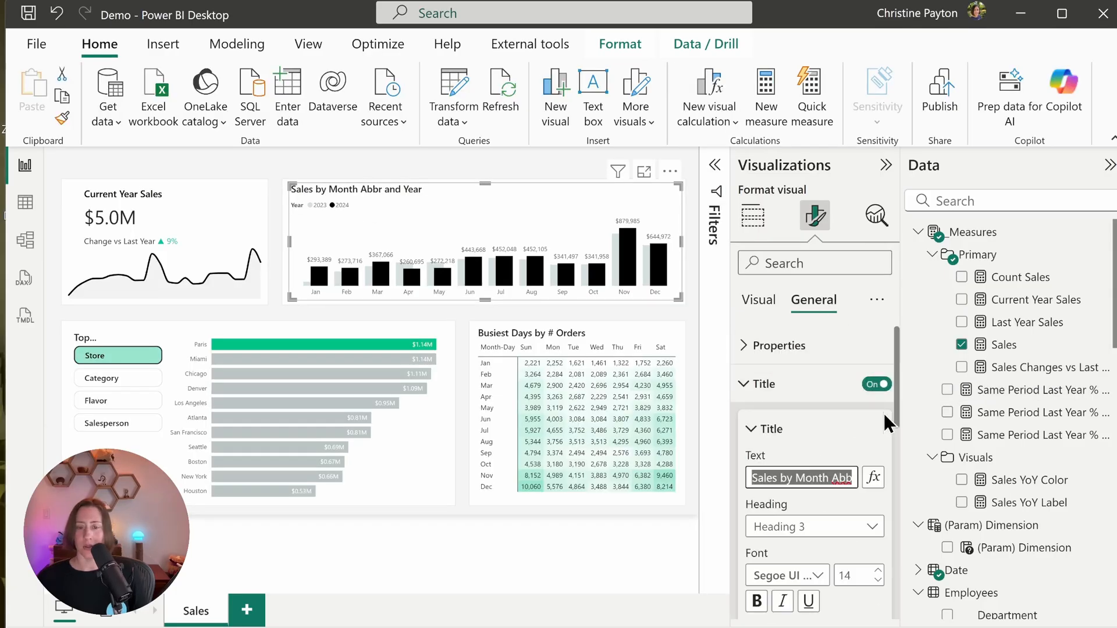
text(Sales vs Same Period Last Year)
key(Return)
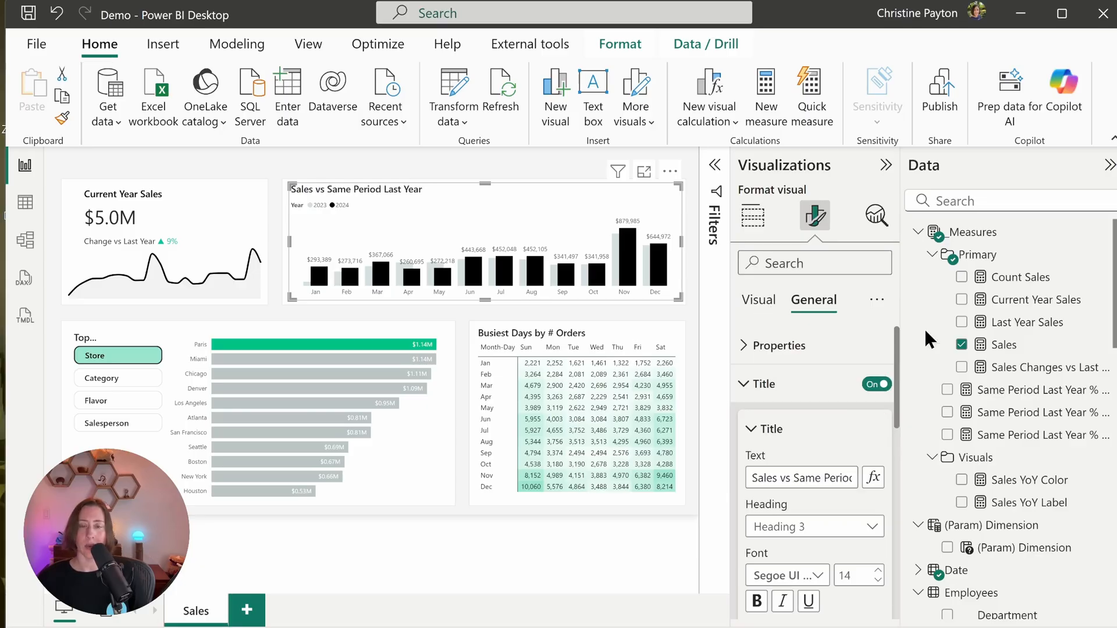
Use the same-period % change label measure as the value field of the column chart's data labels.
click(758, 300)
scroll(797, 403, down, 5)
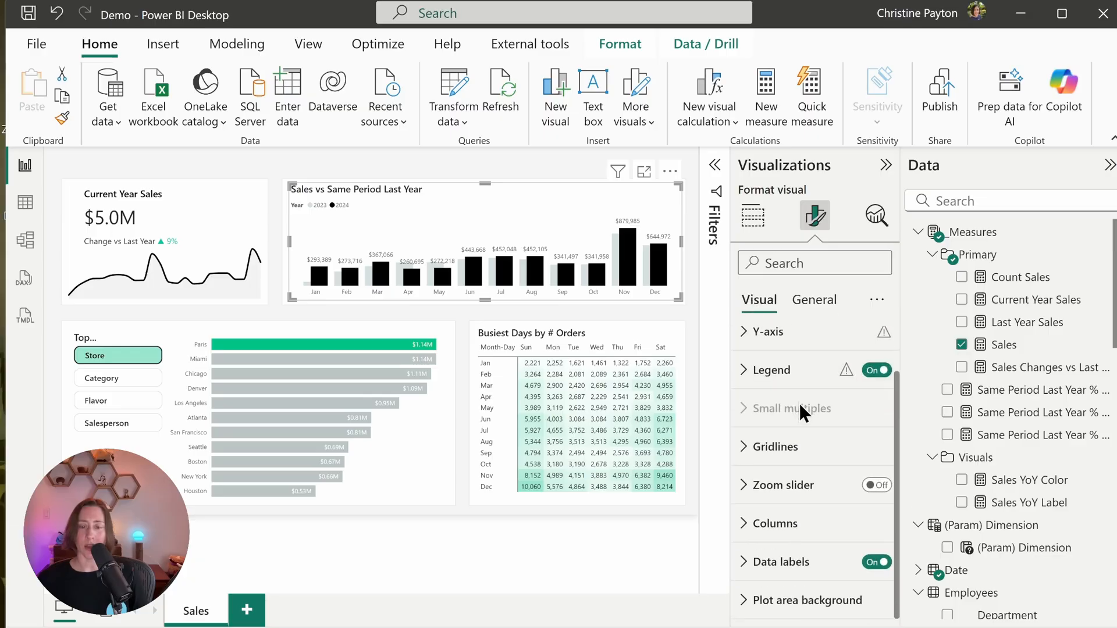
scroll(835, 480, down, 6)
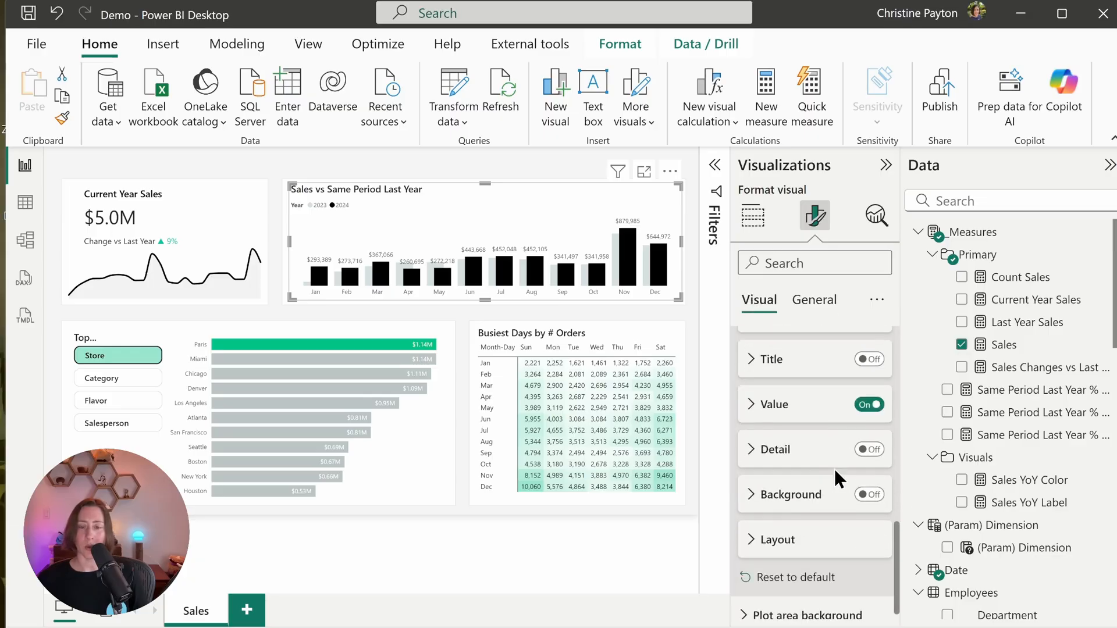
click(805, 407)
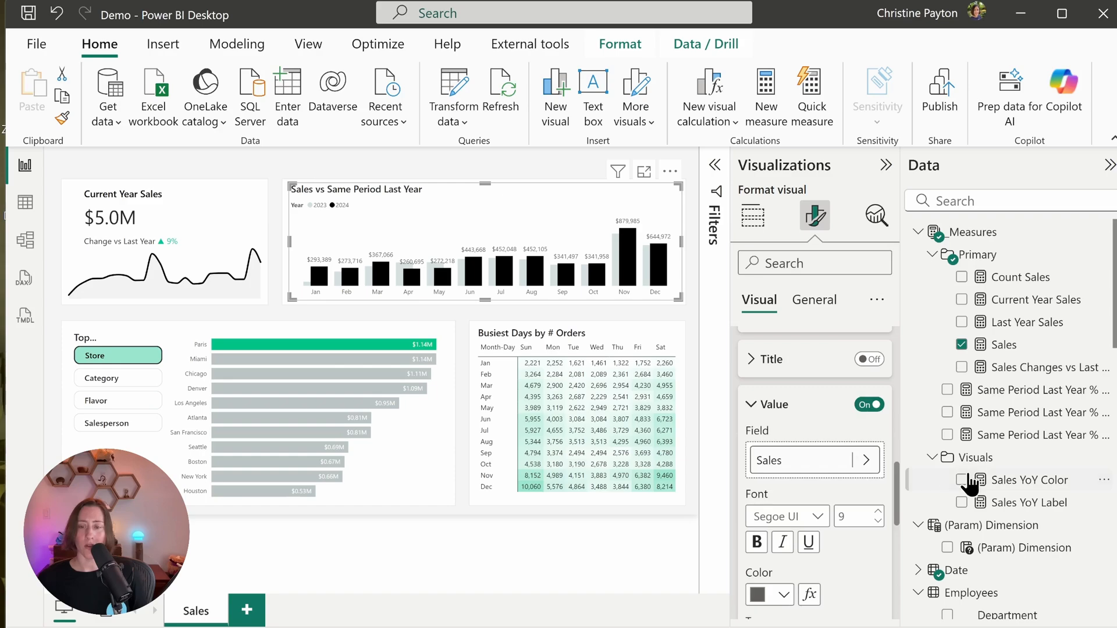
drag(976, 438, 819, 467)
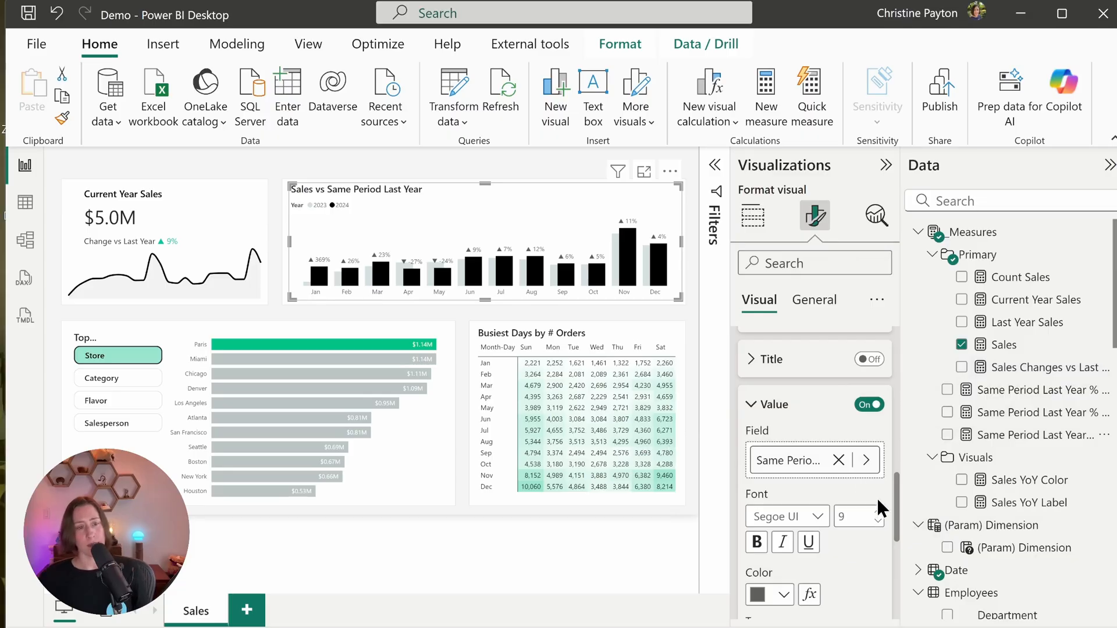
Color the data label values conditionally by field value, based on the Same Period Last Year % Change Color measure, and deselect the chart.
scroll(877, 506, down, 2)
click(809, 504)
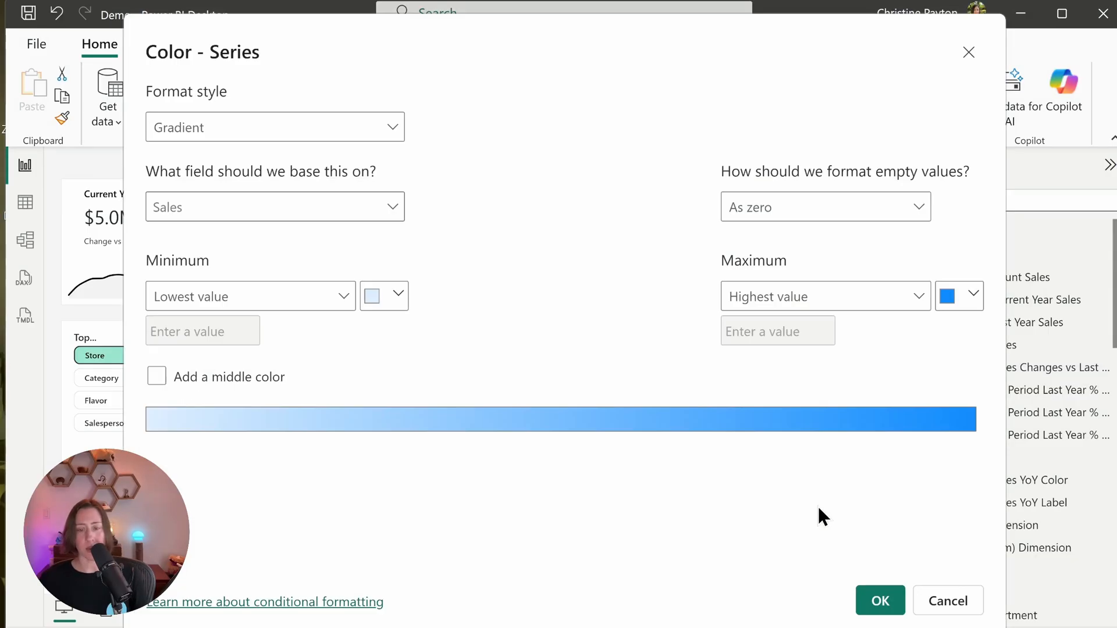
click(276, 127)
click(273, 201)
click(275, 204)
text(colo)
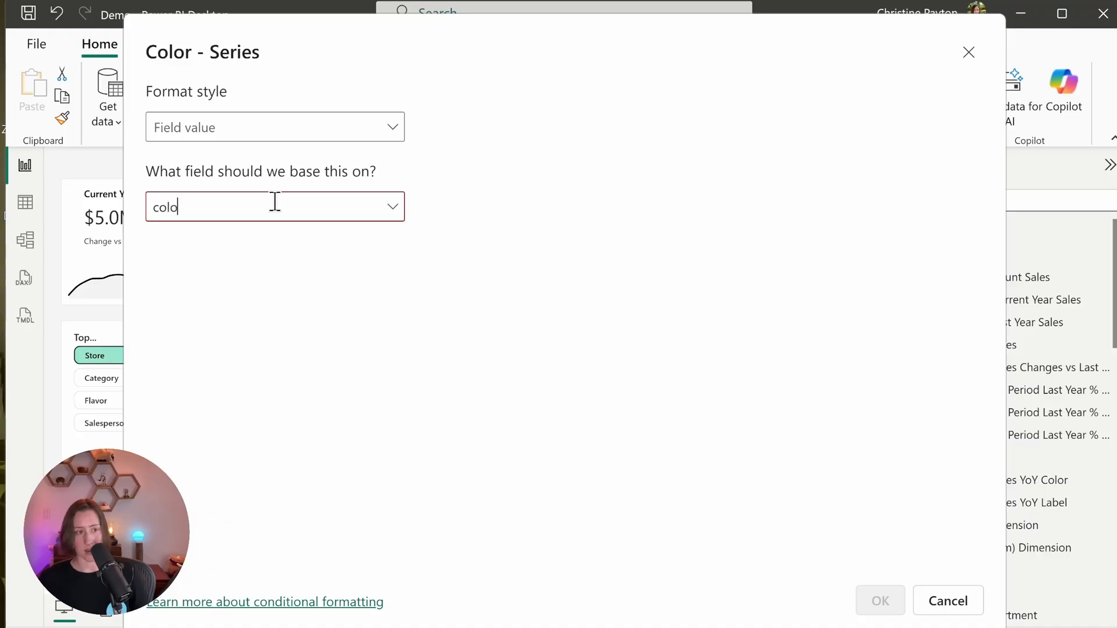
text(r)
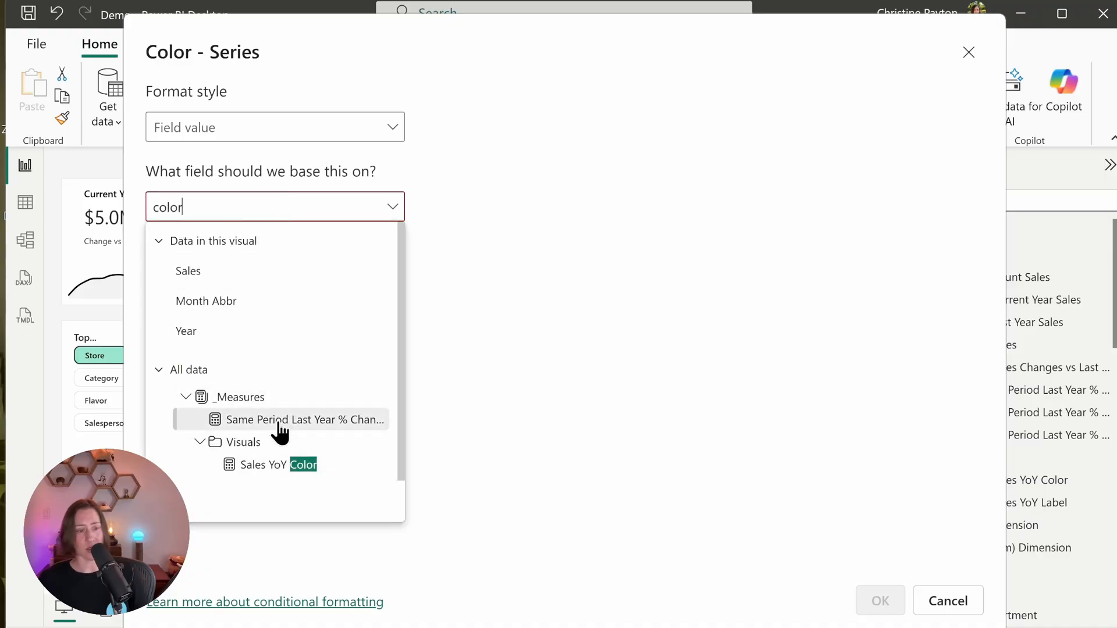
click(361, 423)
click(888, 610)
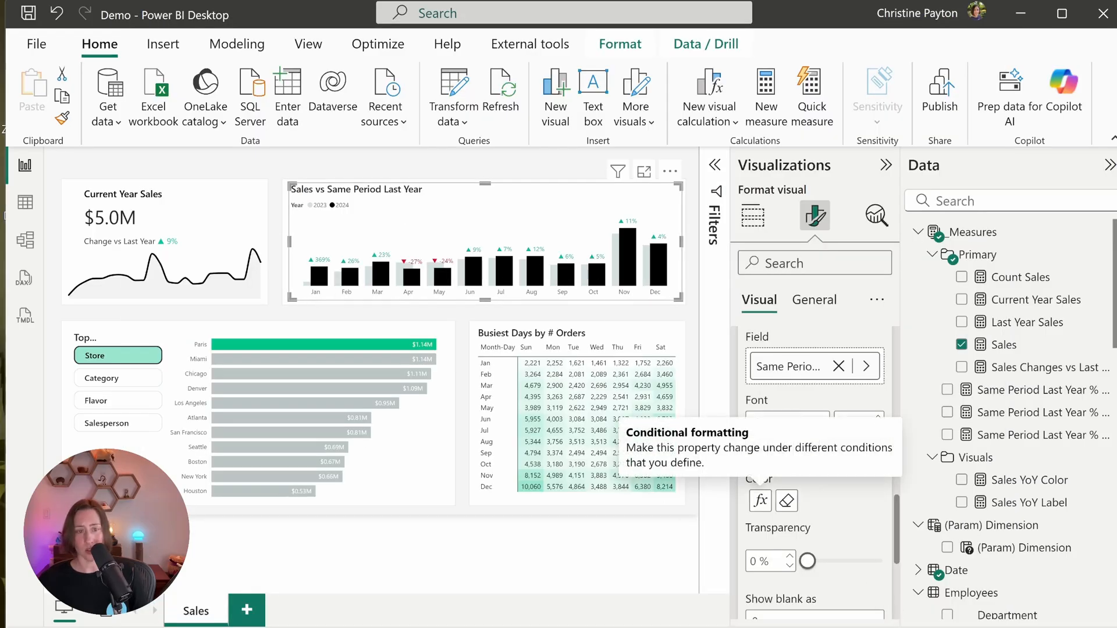
click(525, 569)
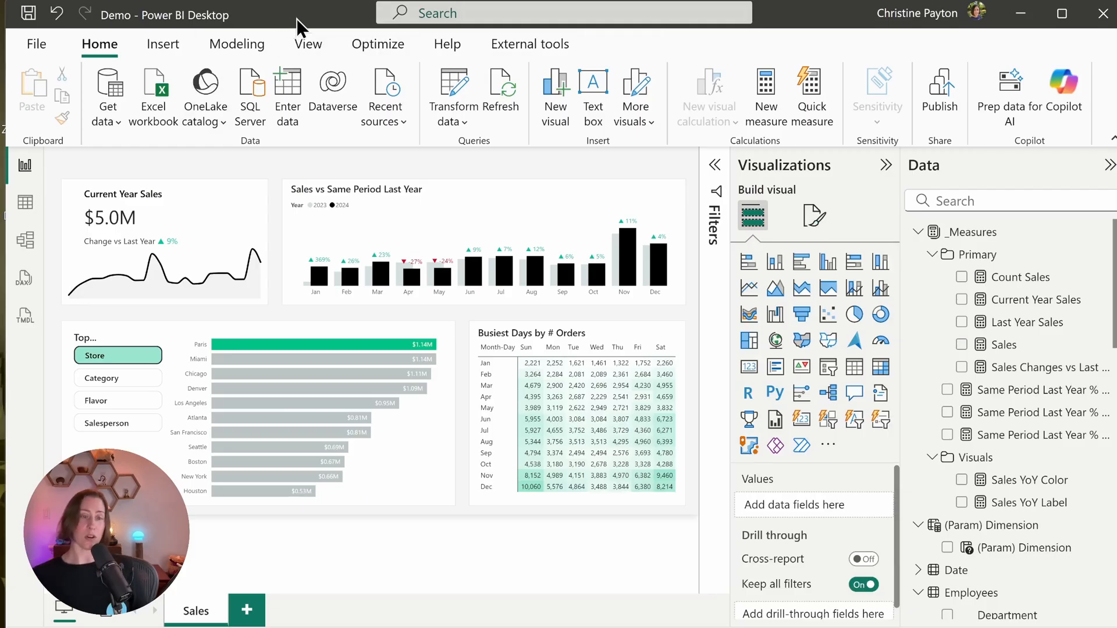
Select both lower background rectangles together and nudge them slightly upward to narrow the gap below the upper cards.
click(111, 326)
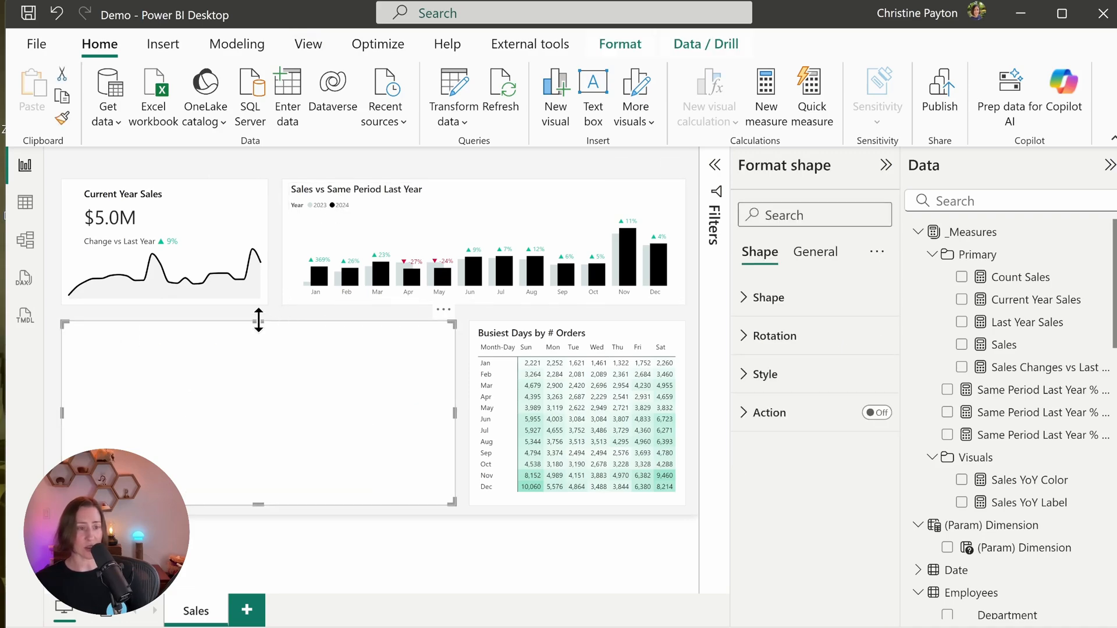
ctrl+click(473, 323)
key(Up)
key(Up)
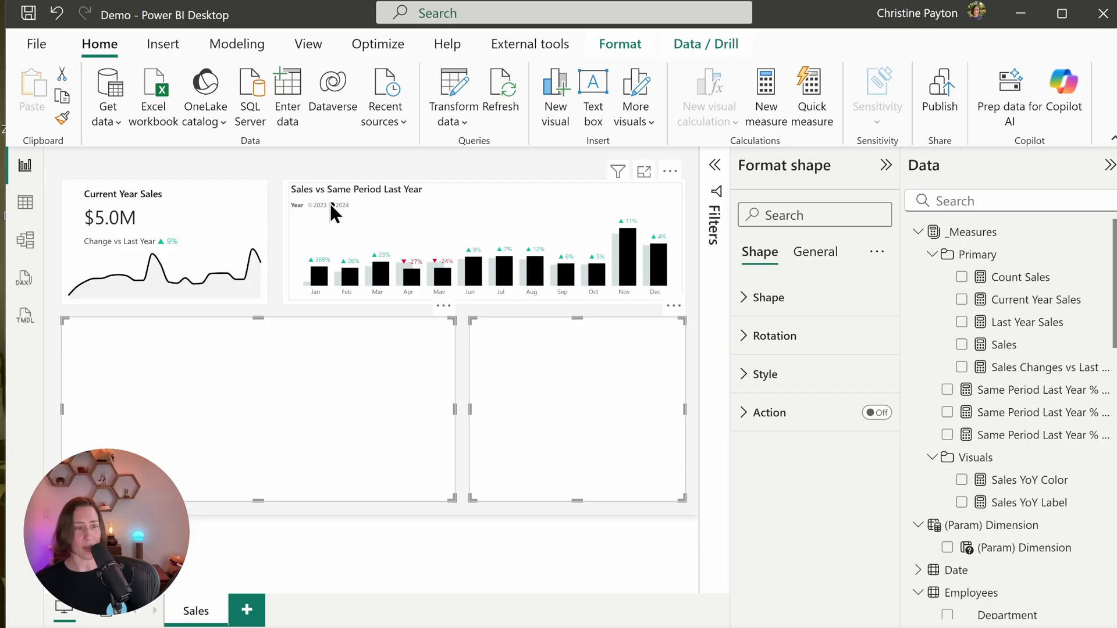
key(Down)
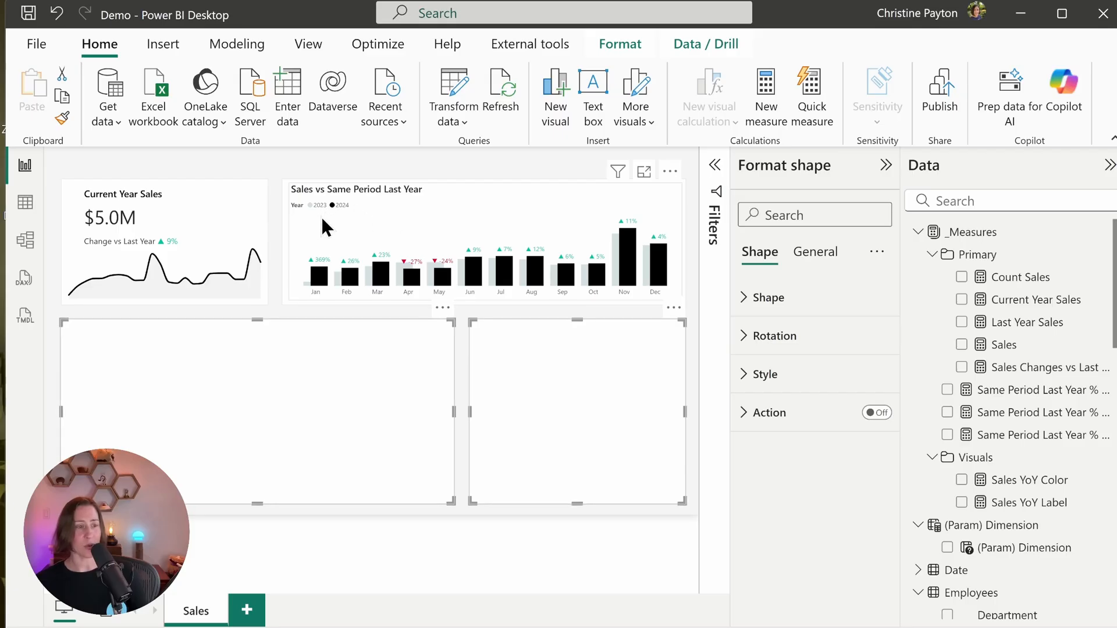
key(Up)
key(Down)
key(Up)
key(Up)
key(Up)
key(Up)
key(Up)
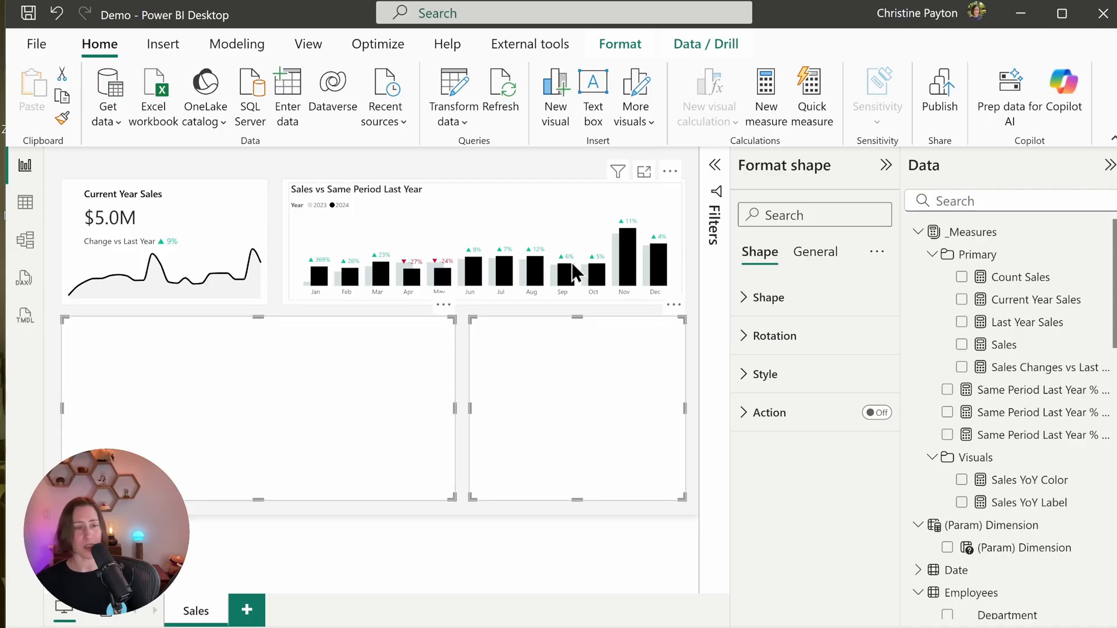
Examine the size and position properties of the background rectangle behind the store bar chart.
click(810, 256)
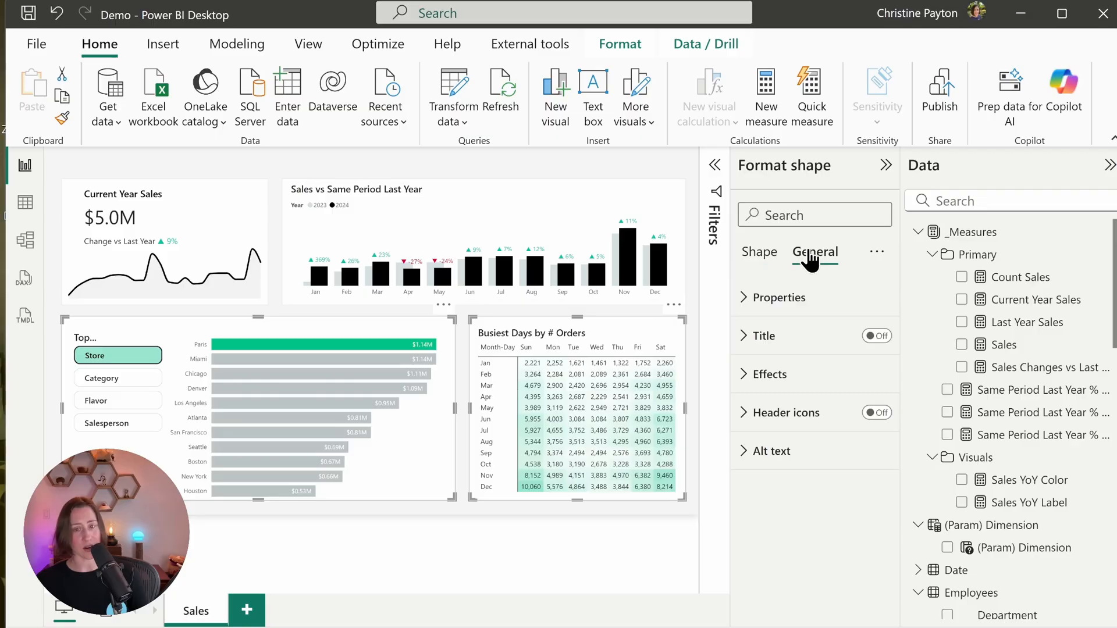
click(787, 296)
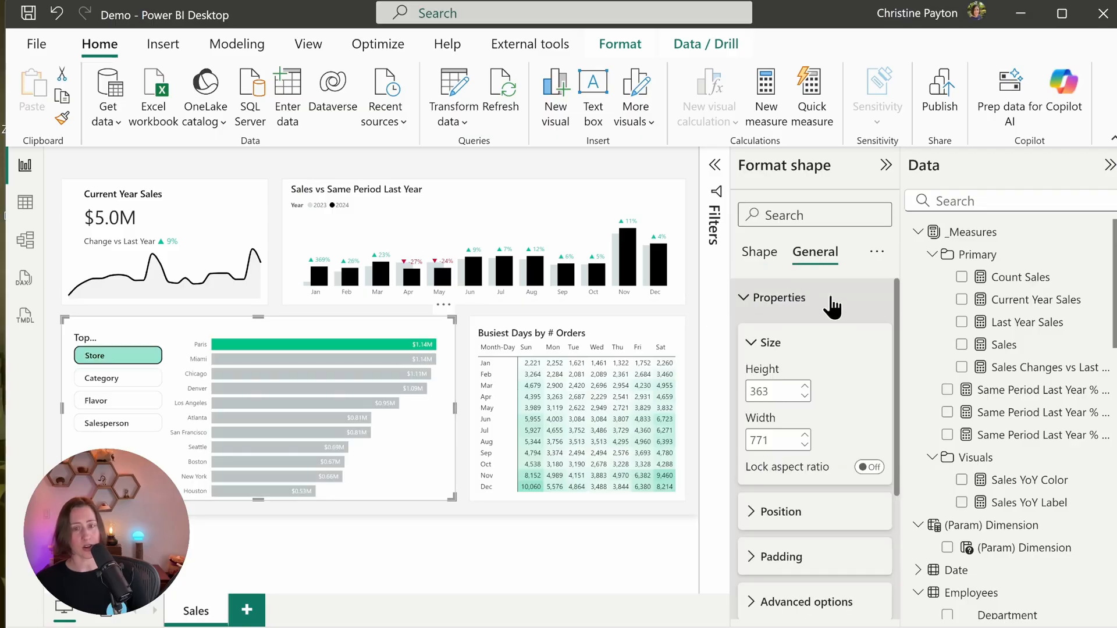
click(780, 512)
scroll(815, 430, down, 3)
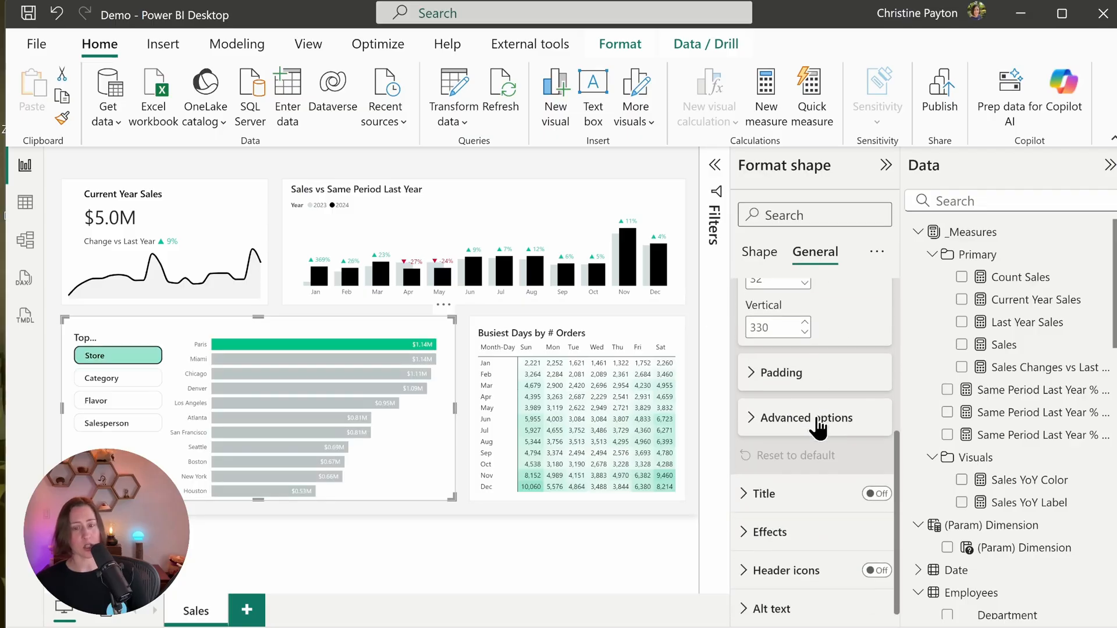
scroll(774, 431, up, 2)
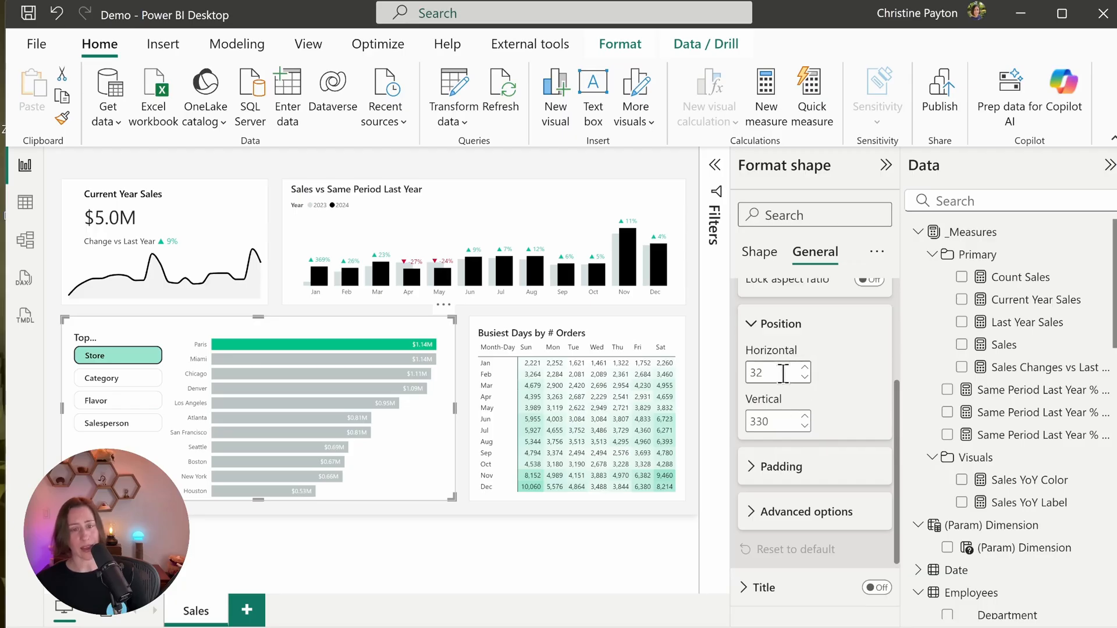
click(491, 506)
Insert a text box reading "Sales Dashboard" and set its font size to 24.
click(163, 45)
click(587, 93)
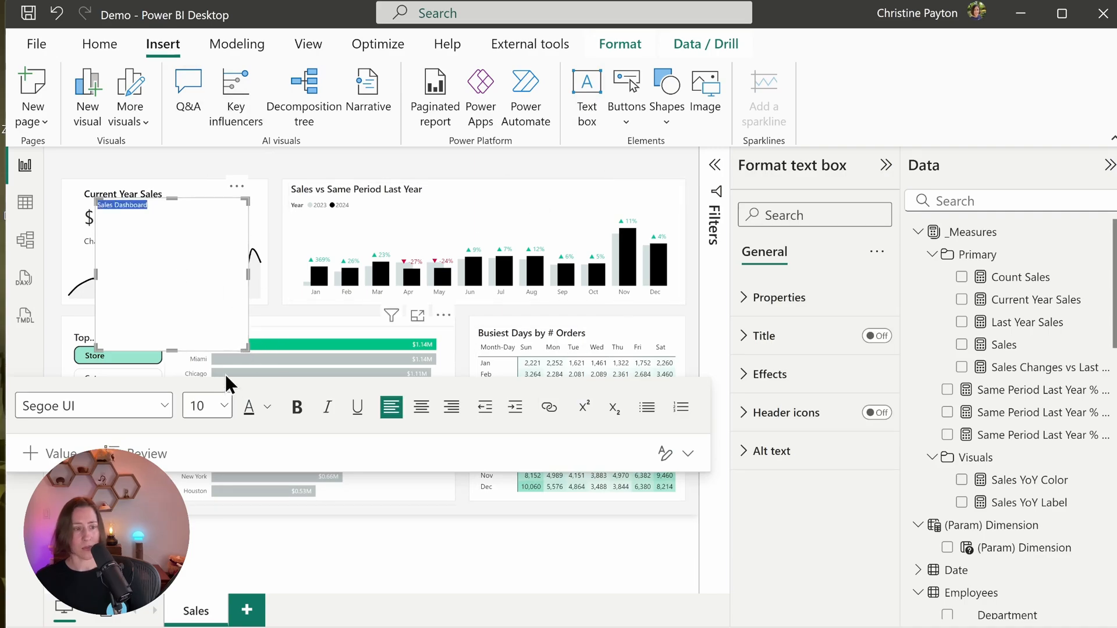
click(218, 407)
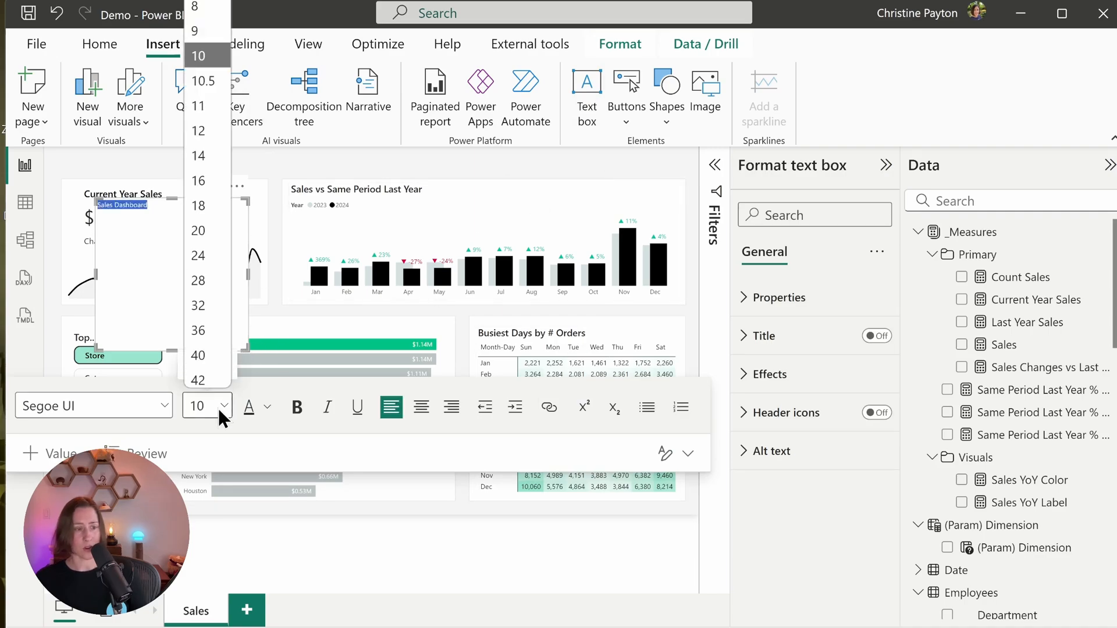
click(208, 254)
Turn off the title text box's background and fit it into the strip above the Current Year Sales card.
click(769, 374)
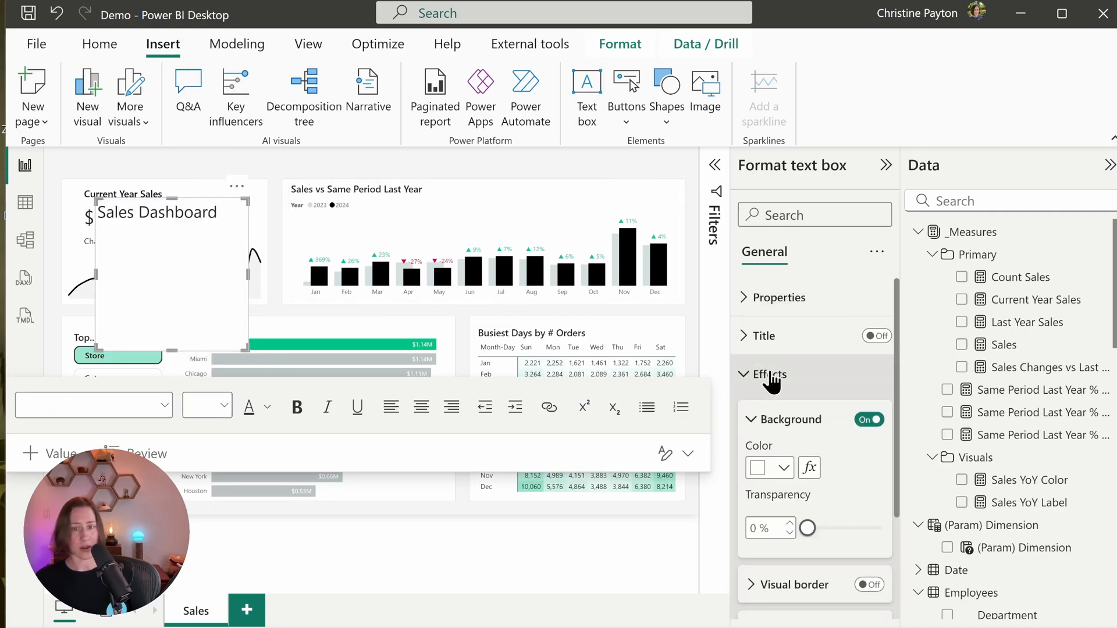
click(869, 419)
drag(244, 348, 310, 140)
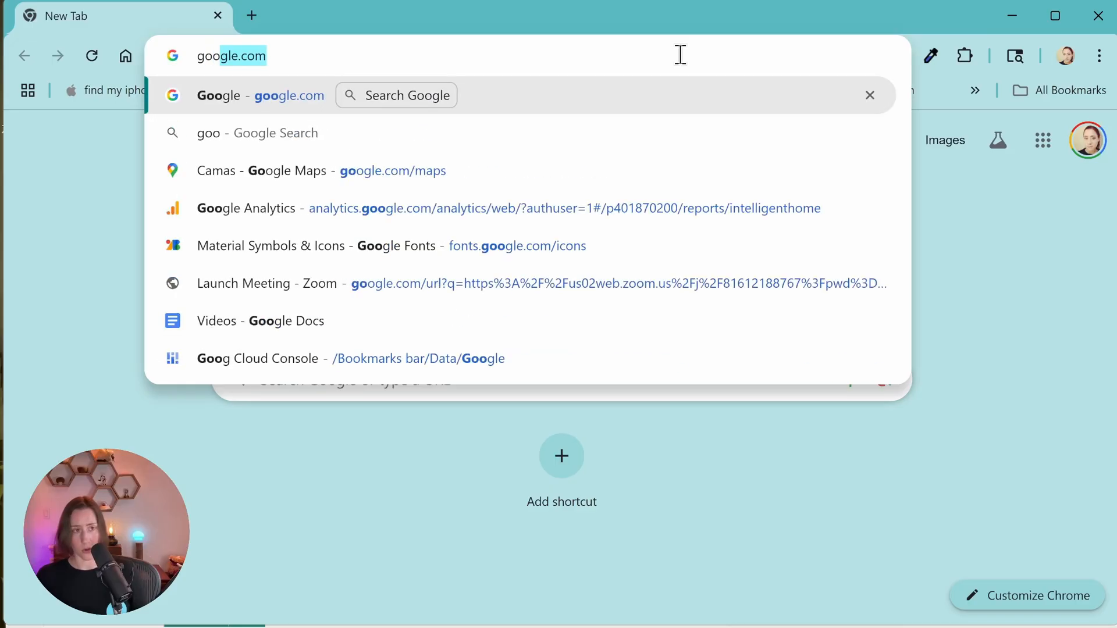
Switch to Chrome, look up "google icons" and open the Google Fonts icons page.
text(l)
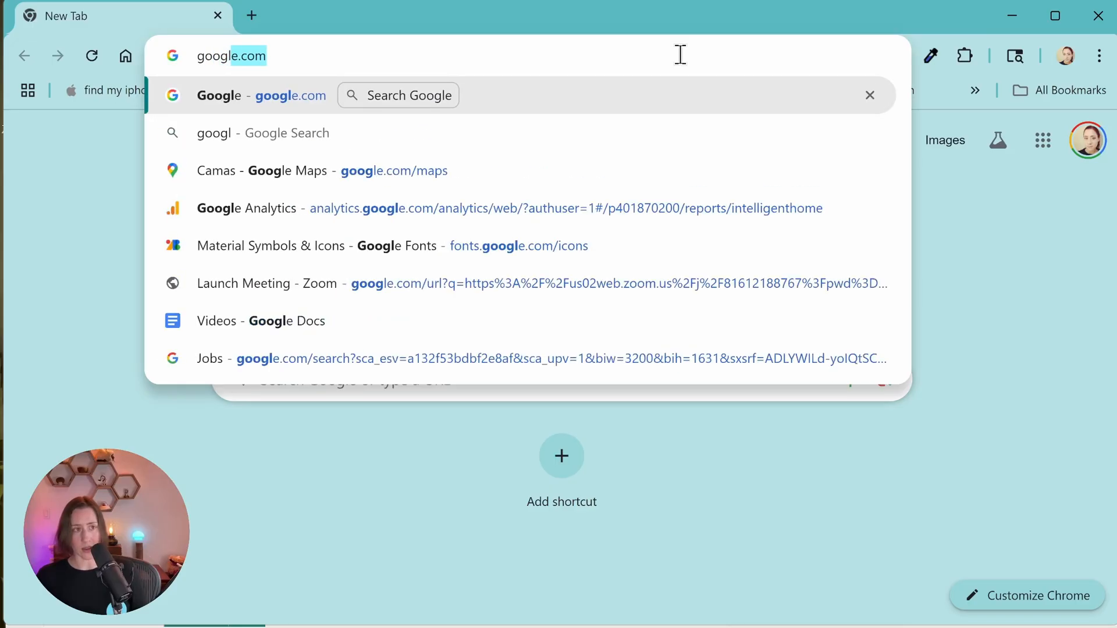
text(e icons)
key(Return)
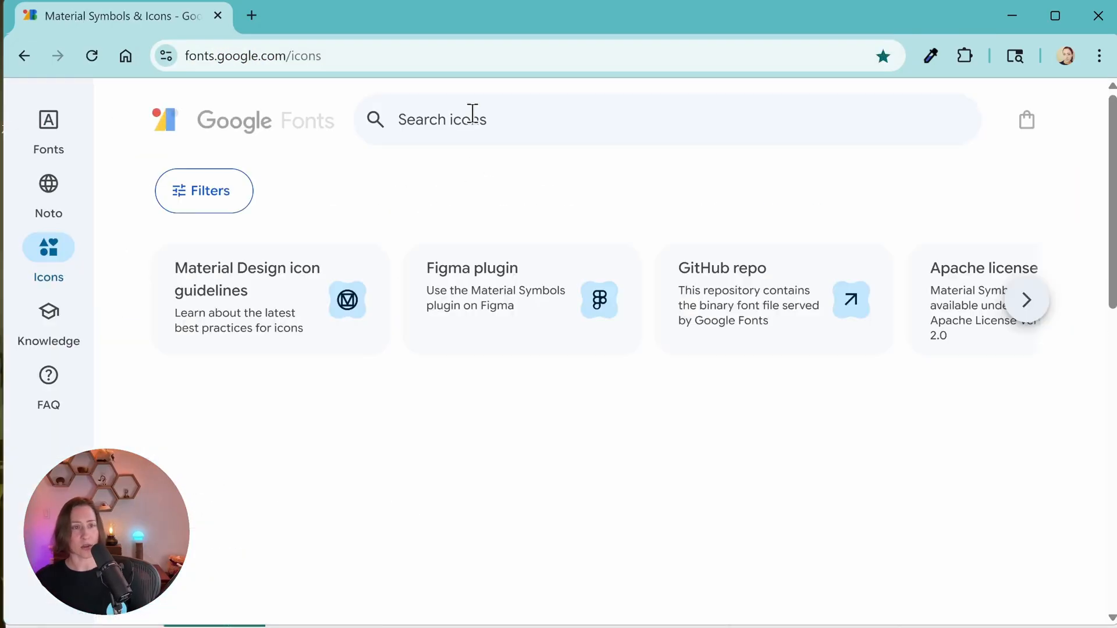
Search the icon library for "report" and open the Monitoring icon's details.
click(471, 114)
text(report)
click(601, 434)
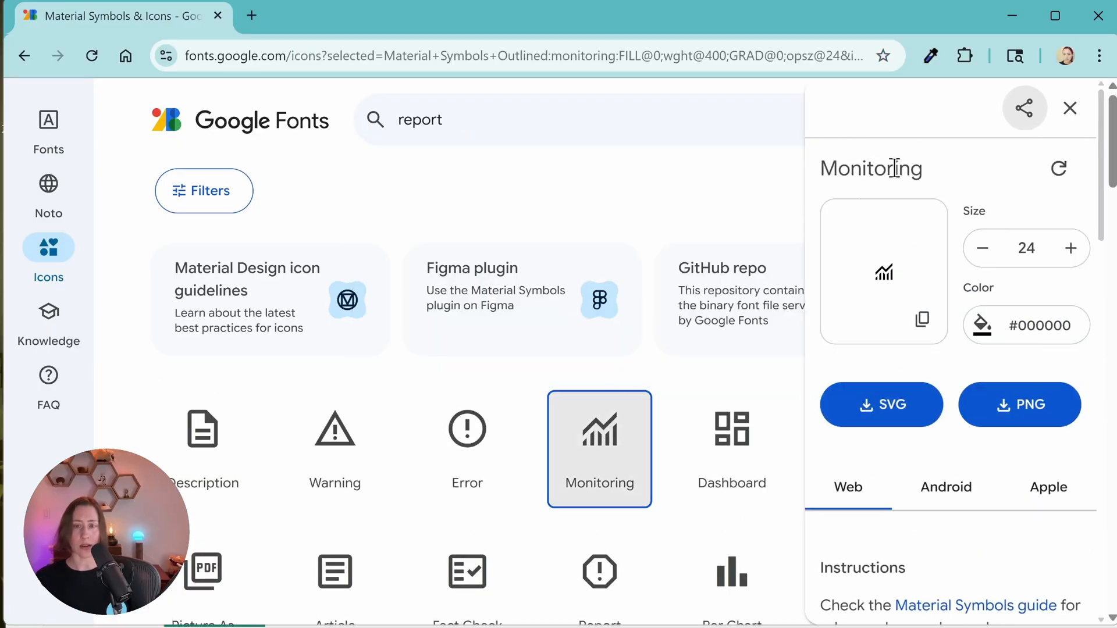
Set the Monitoring icon's size to 300 and download it as a PNG.
click(1040, 249)
double_click(1040, 249)
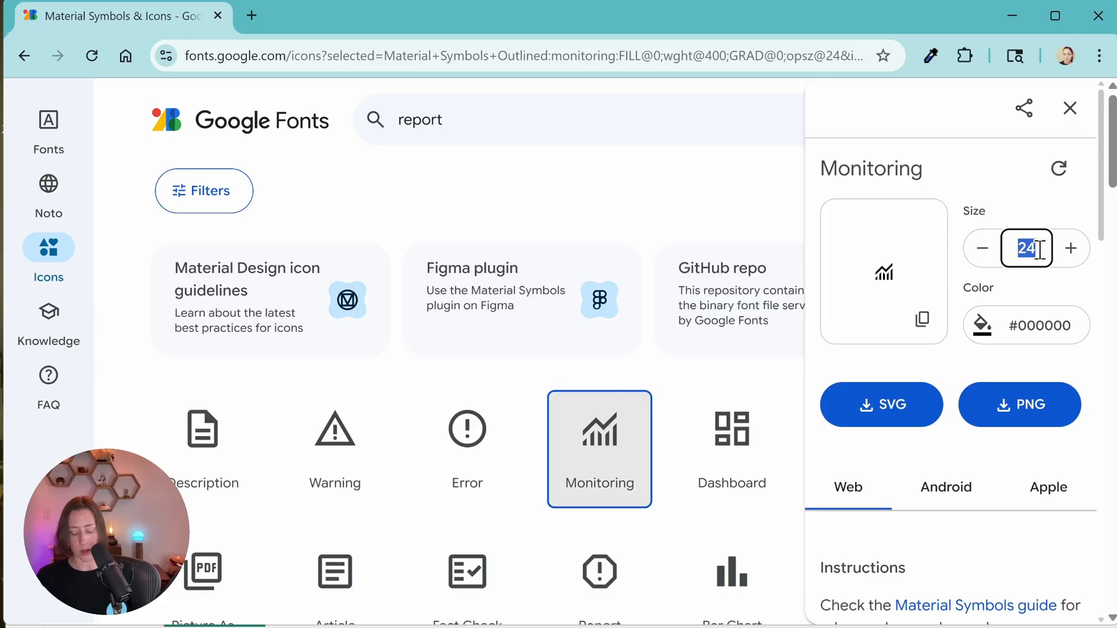
text(300)
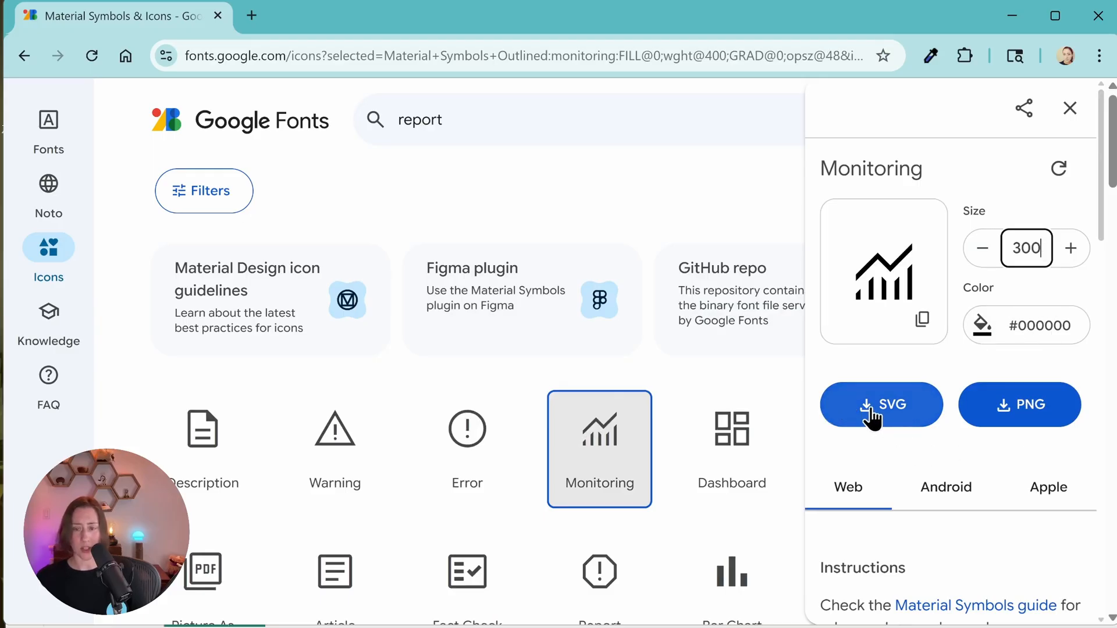
click(1028, 420)
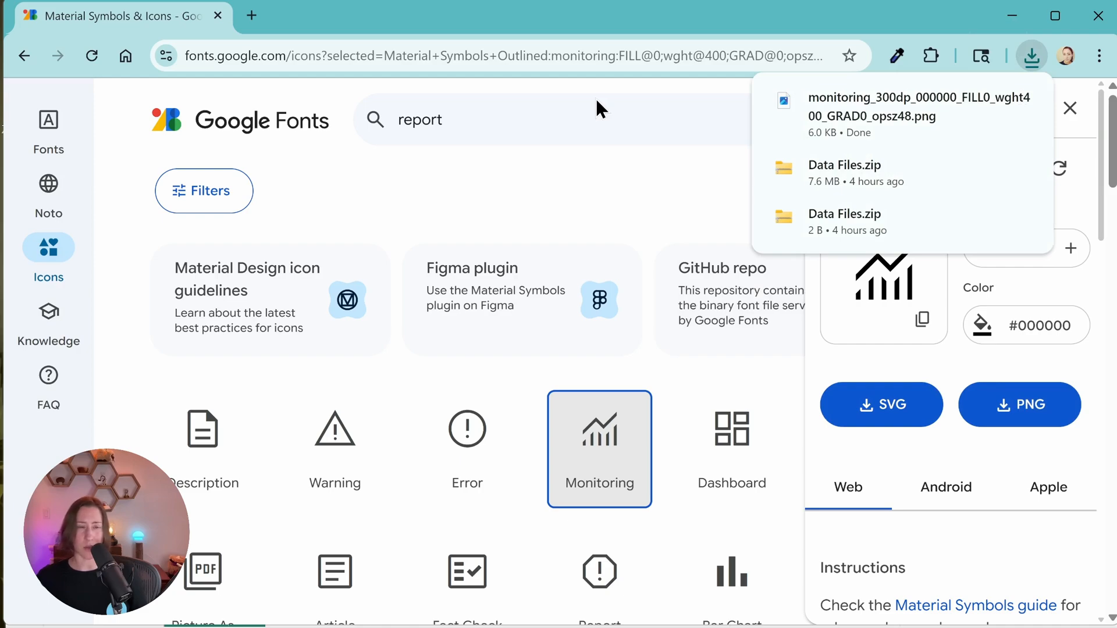
Switch back to Power BI Desktop, insert the downloaded Monitoring image, and shrink it to a small icon beside the Sales Dashboard title.
click(1017, 22)
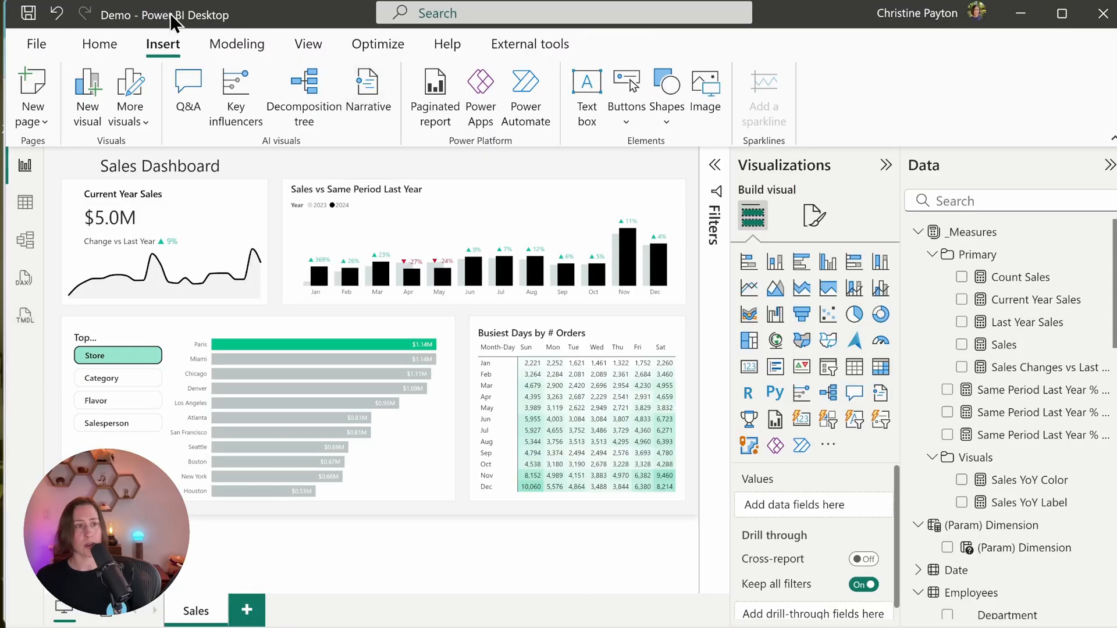
click(706, 114)
double_click(346, 307)
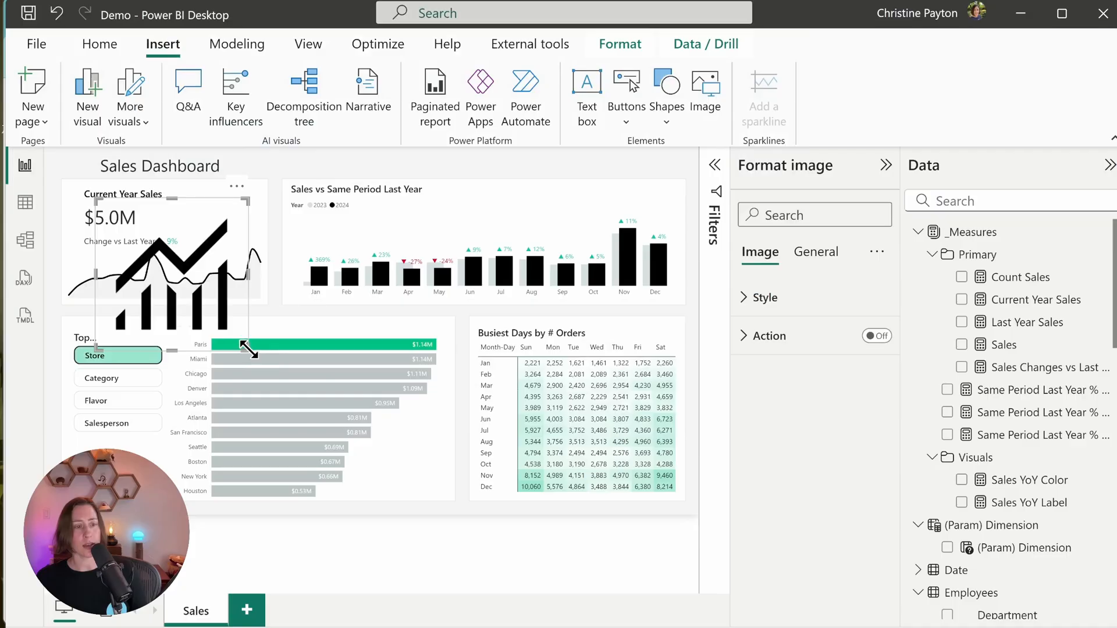
drag(249, 350, 133, 236)
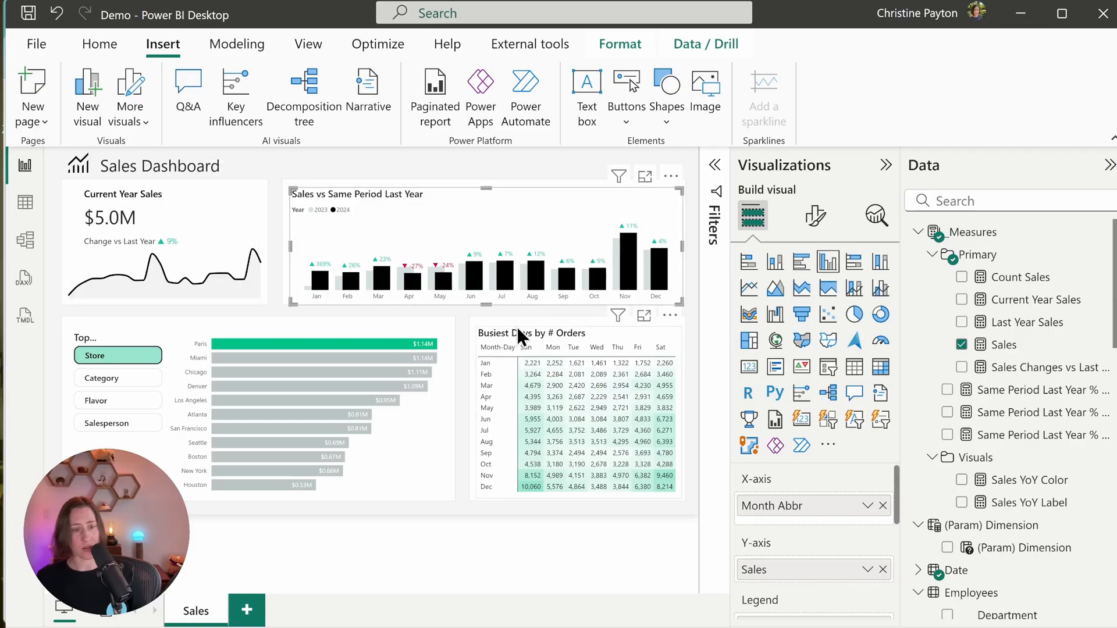
Nudge the Busiest Days matrix slightly right and the Top slicer slightly up within their background cards, and deselect everything.
drag(517, 325, 519, 327)
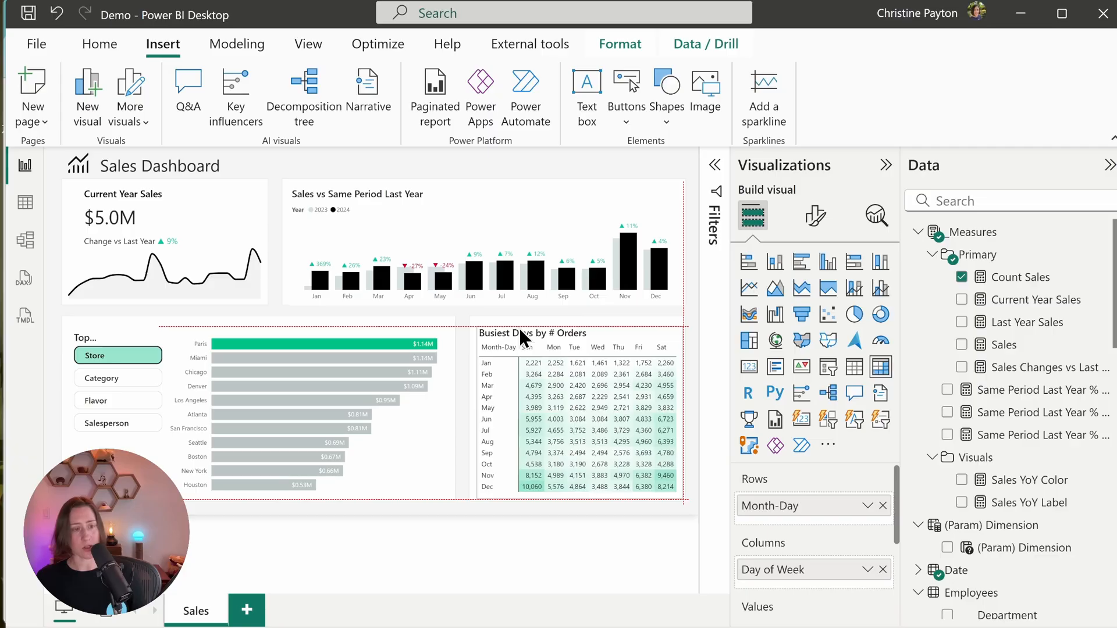
drag(519, 327, 518, 328)
click(84, 337)
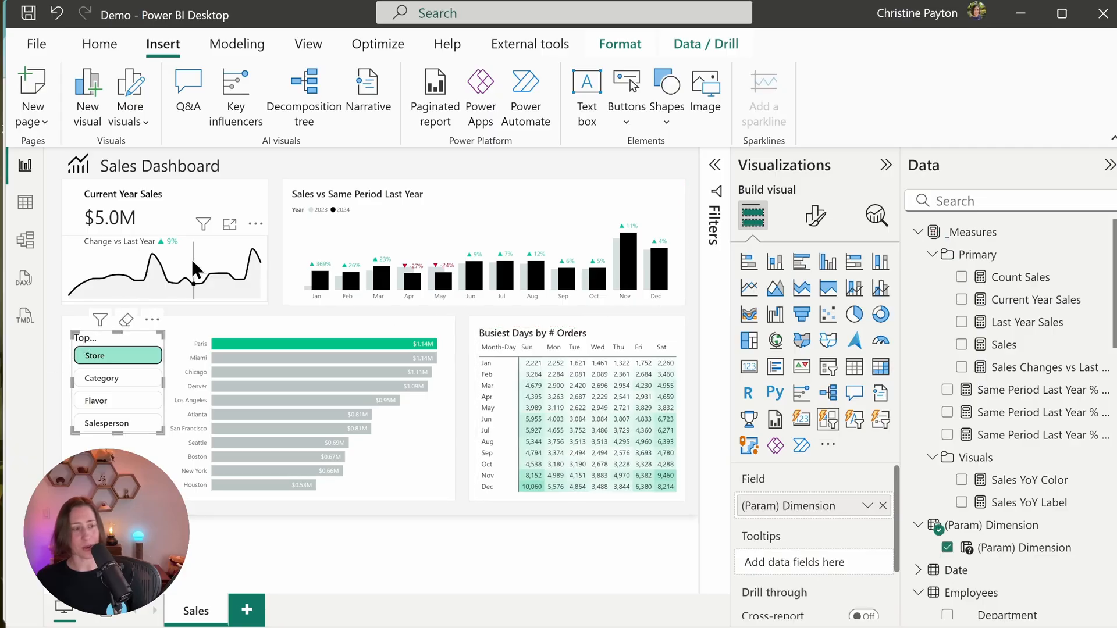
mouse_move(191, 260)
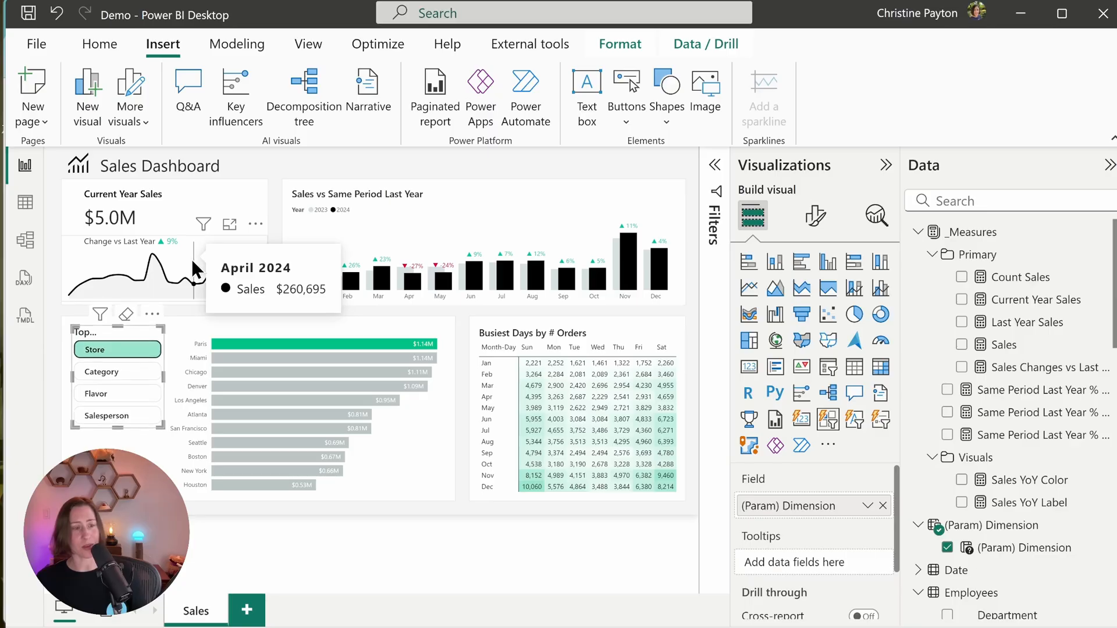
click(216, 507)
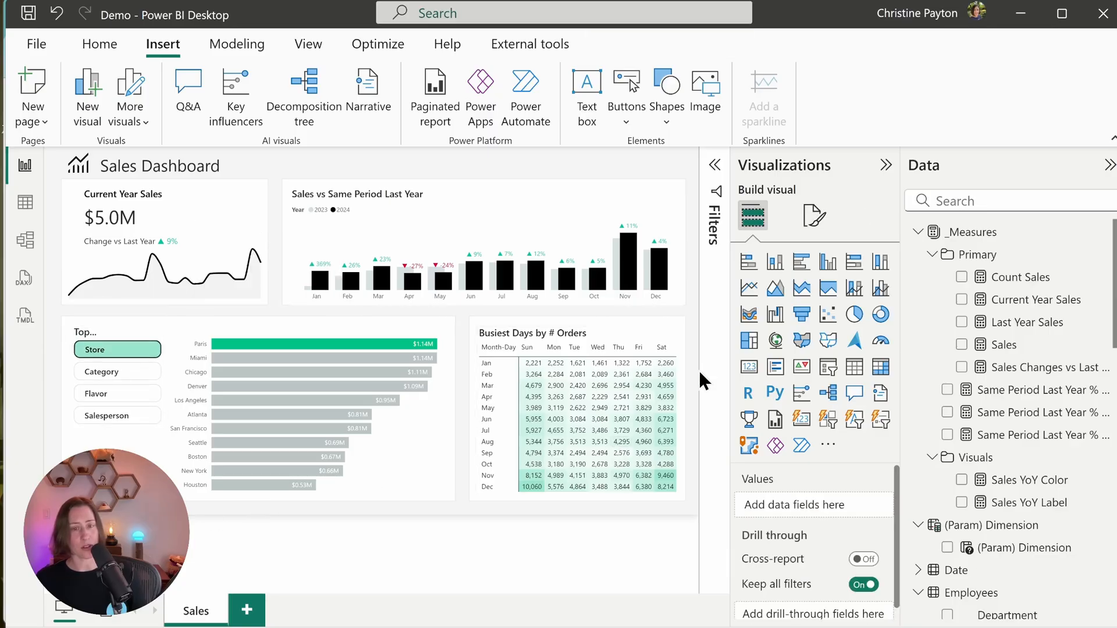